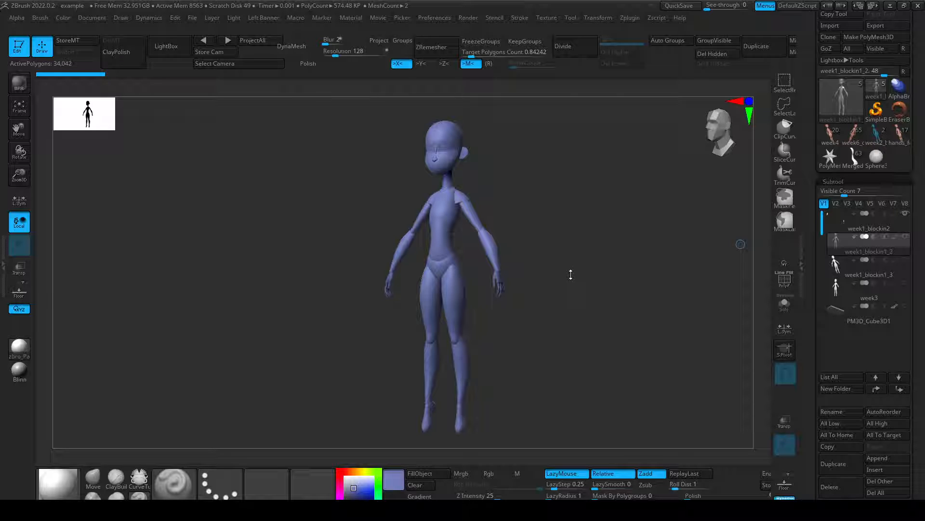
pyautogui.moveTo(633, 284); pyautogui.dragTo(614, 281)
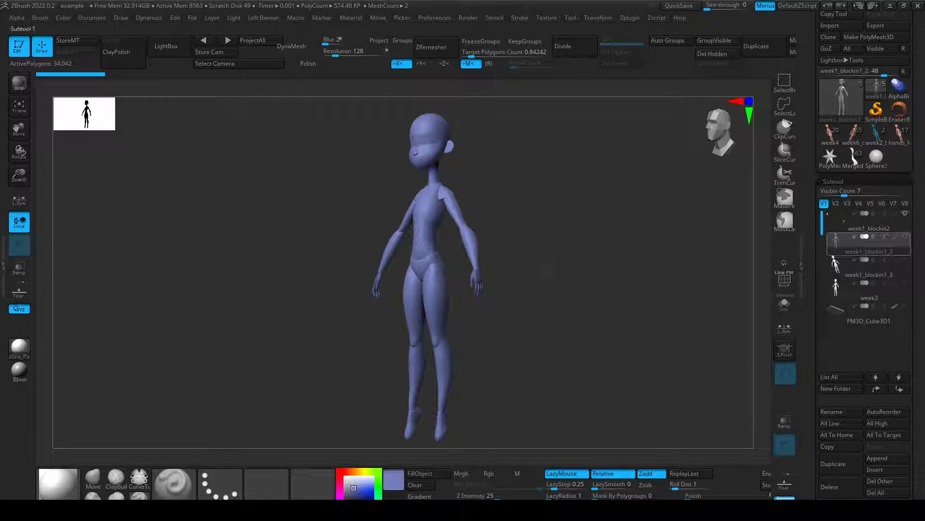
pyautogui.moveTo(844, 244)
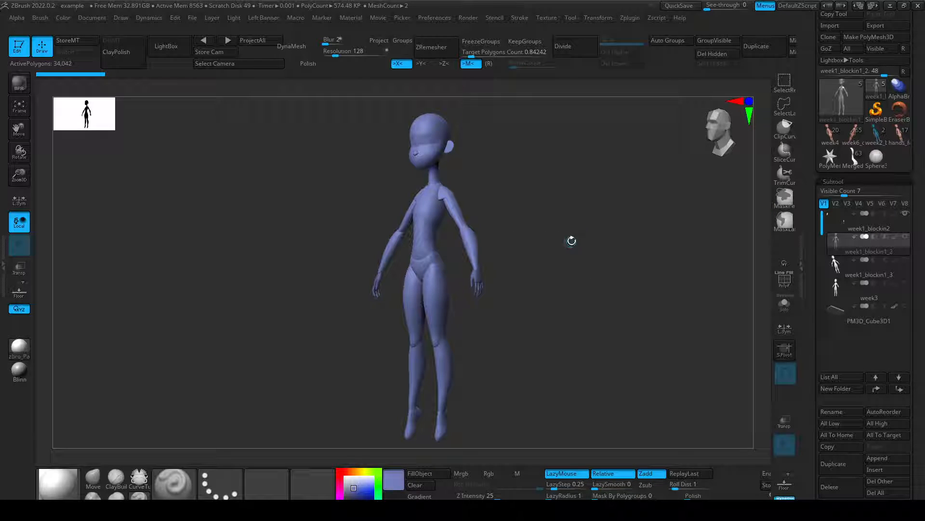
pyautogui.moveTo(571, 241); pyautogui.dragTo(421, 227)
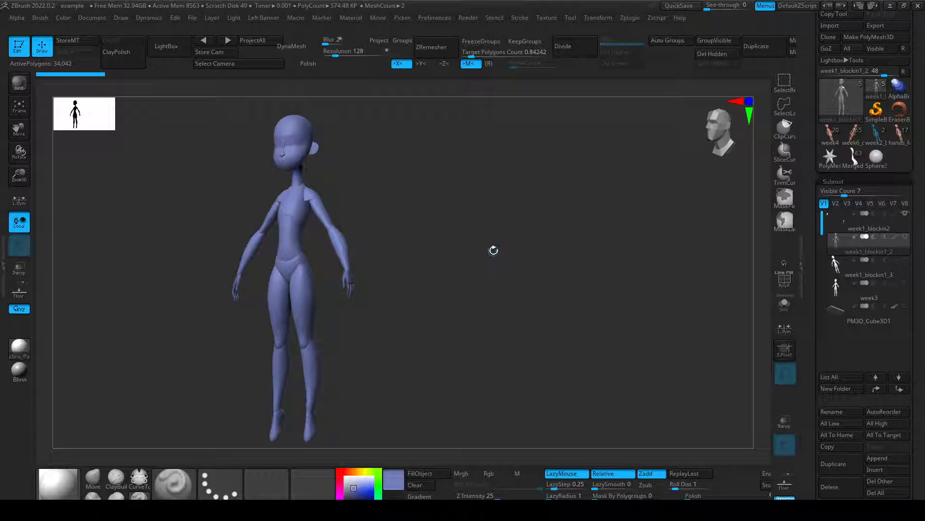
pyautogui.keyDown('alt'); pyautogui.moveTo(453, 275); pyautogui.dragTo(643, 238); pyautogui.keyUp('alt')
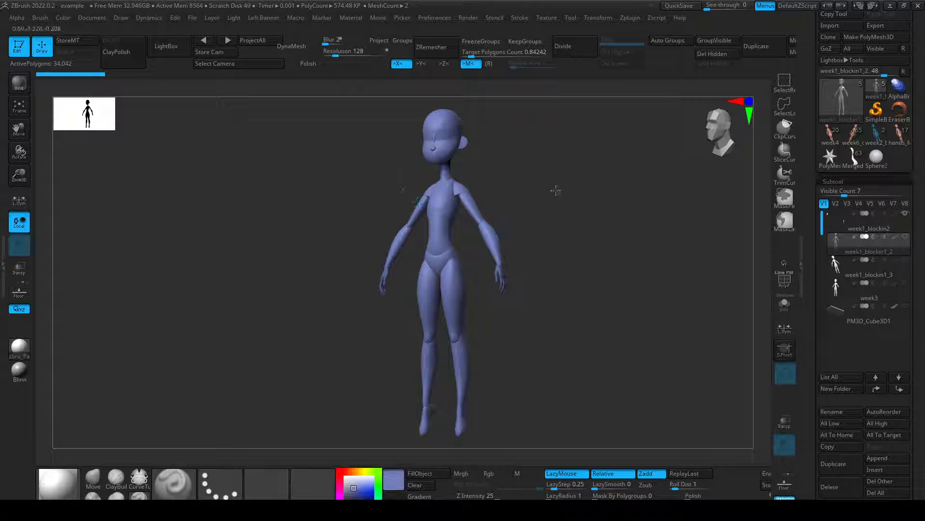
pyautogui.moveTo(554, 190); pyautogui.dragTo(547, 234)
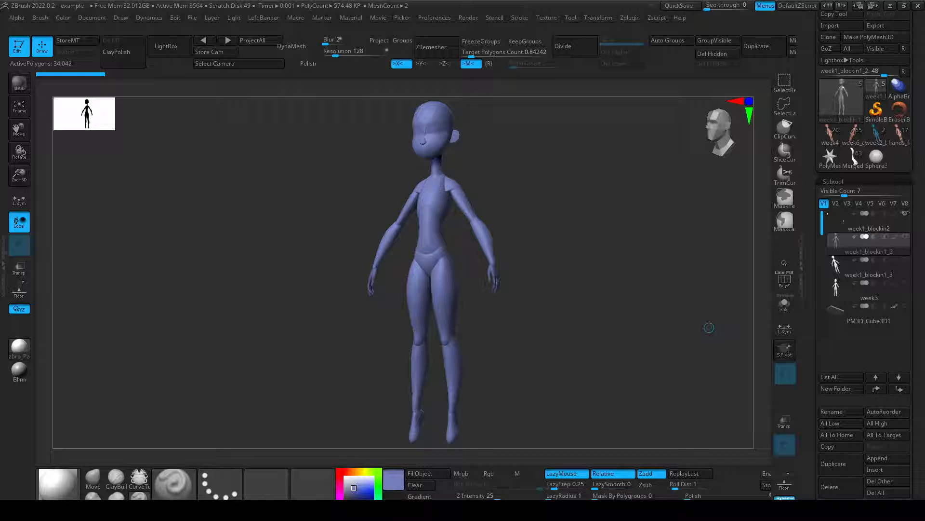
# Switch to the browser, skim the facial modeling blocking topology timelapse up to about 2:40, pause it and look over its chapter list.
pyautogui.hotkey('alt', 'Tab')
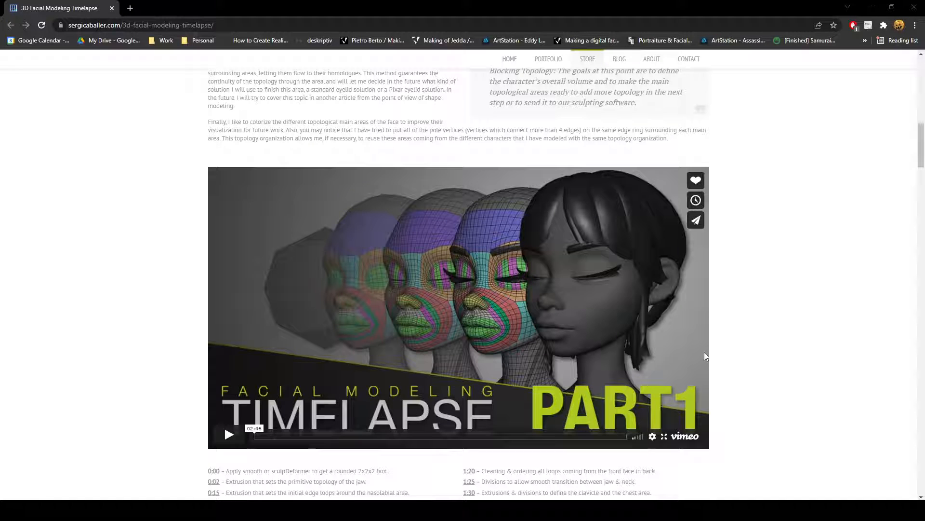
pyautogui.click(229, 435)
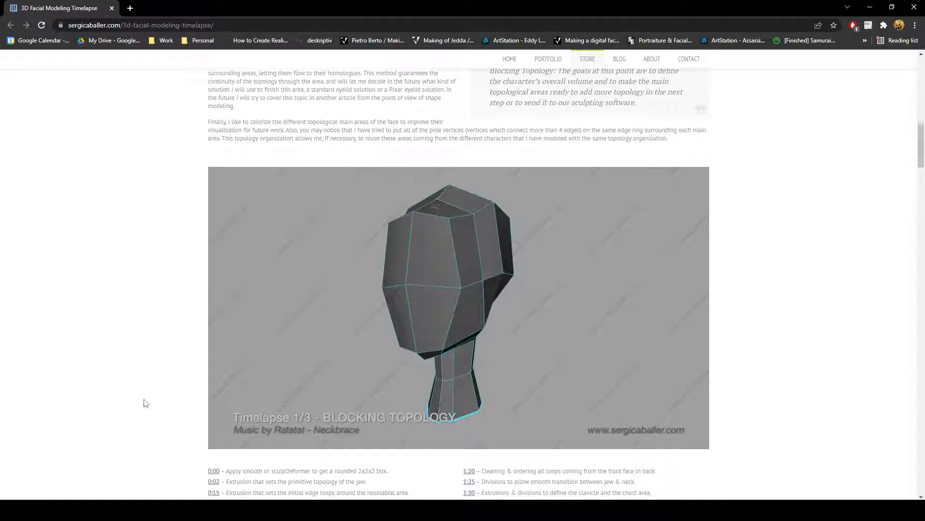
pyautogui.moveTo(232, 409)
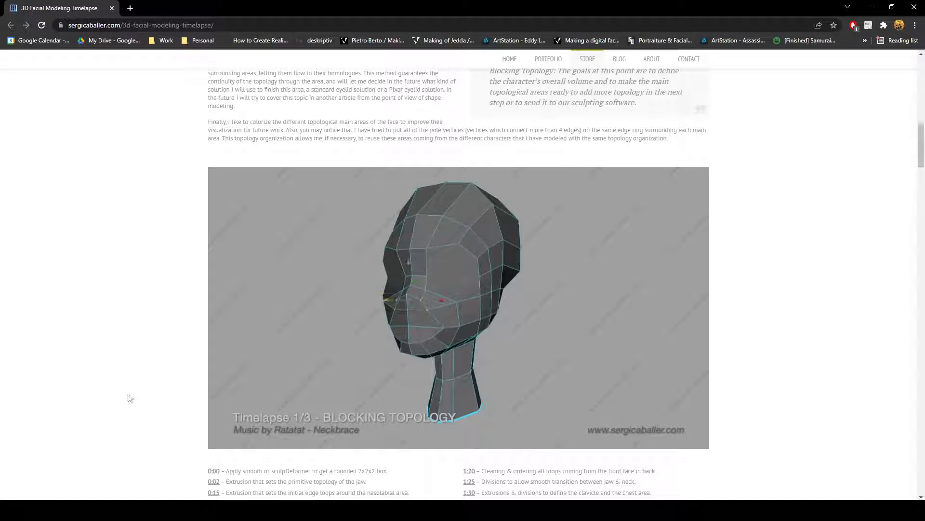
pyautogui.moveTo(303, 442)
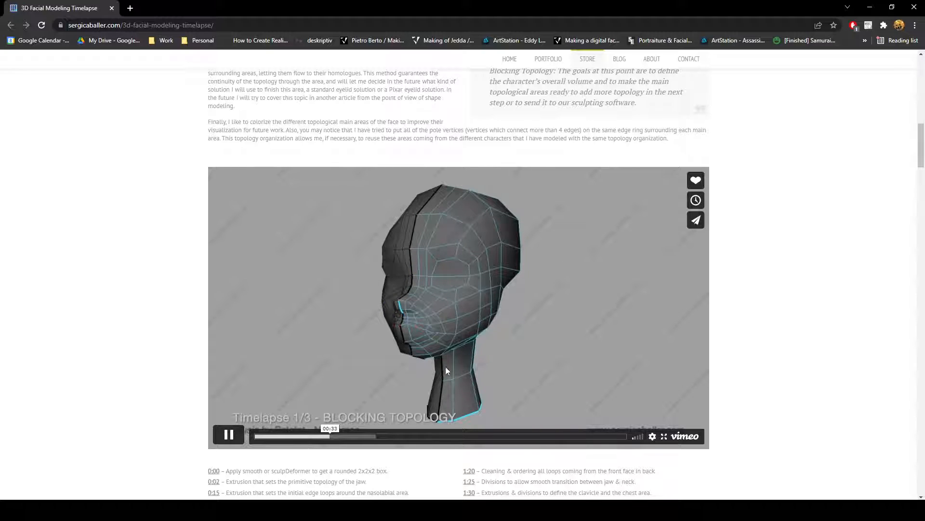
pyautogui.click(360, 437)
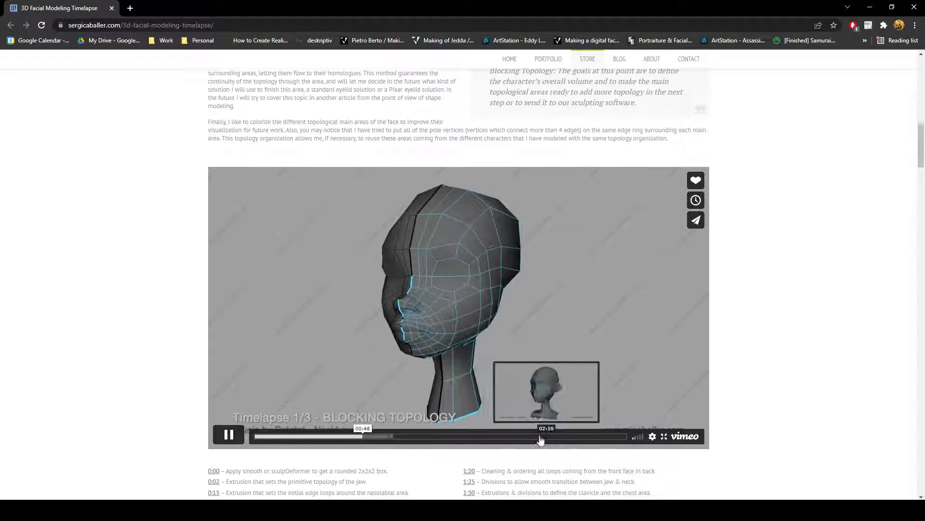
pyautogui.click(606, 437)
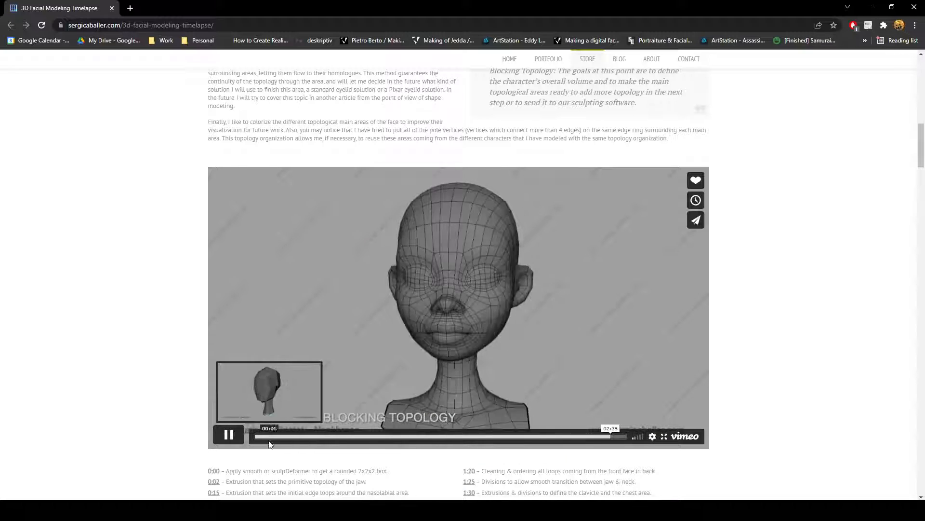
pyautogui.click(226, 440)
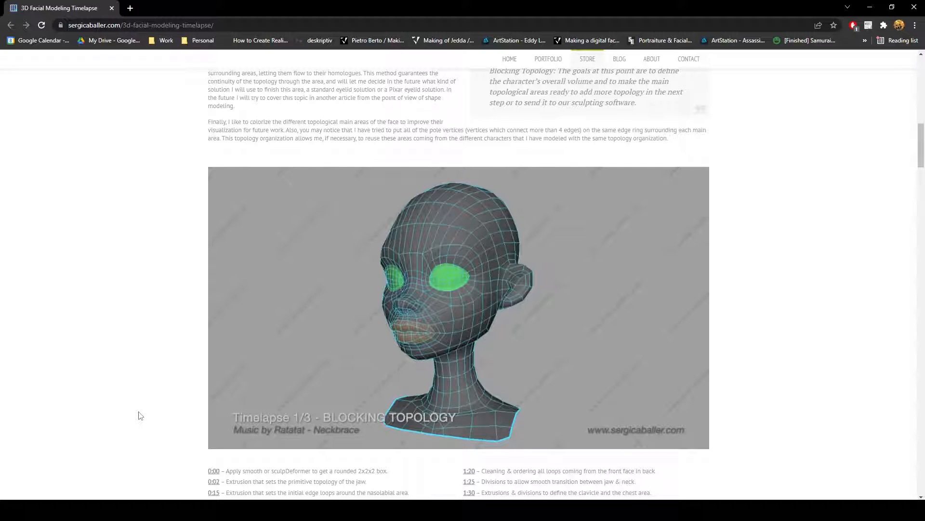
pyautogui.scroll(-4, 144, 405)
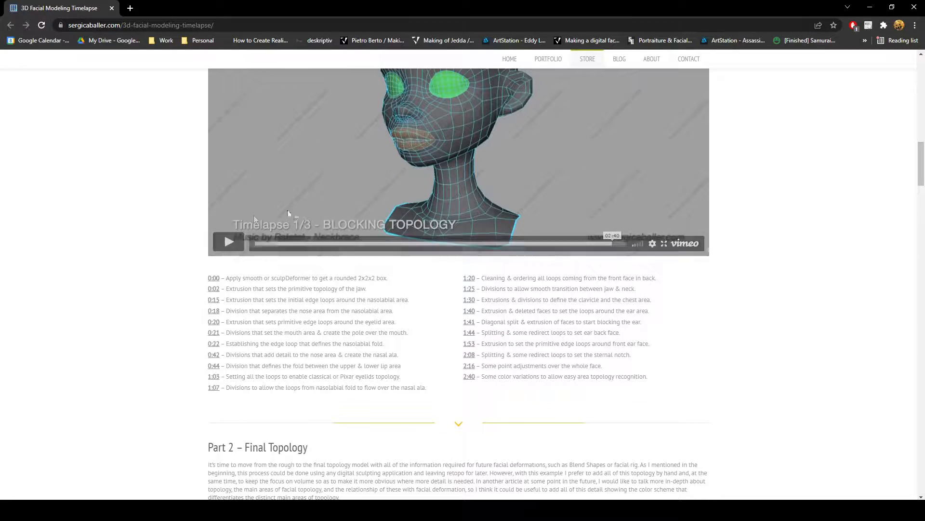
pyautogui.scroll(5, 253, 215)
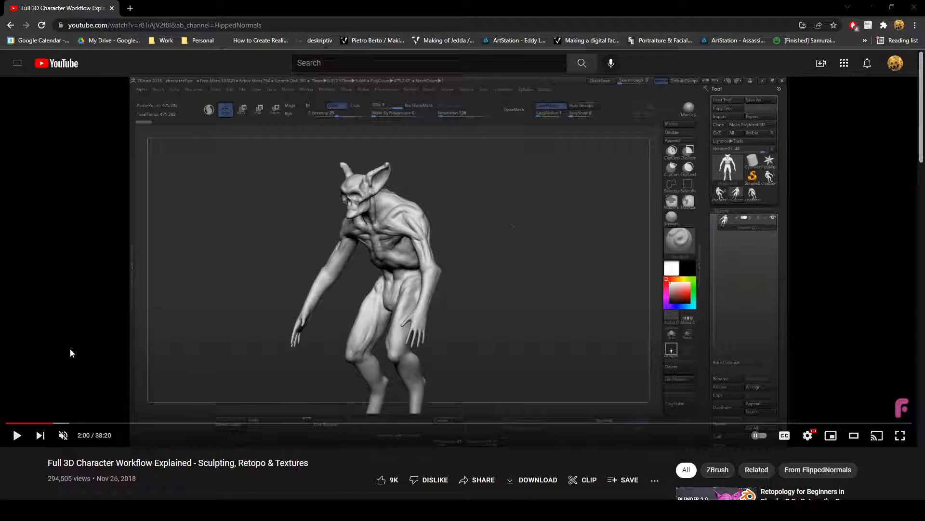
# Play the Full 3D Character Workflow Explained video and skim its creature sculpting stages from about 1:23 onward.
pyautogui.click(77, 343)
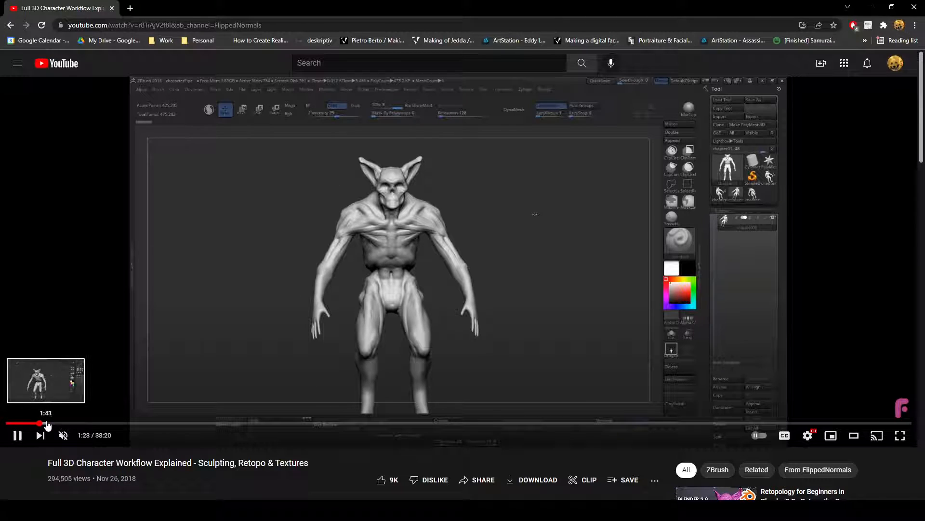
pyautogui.click(38, 423)
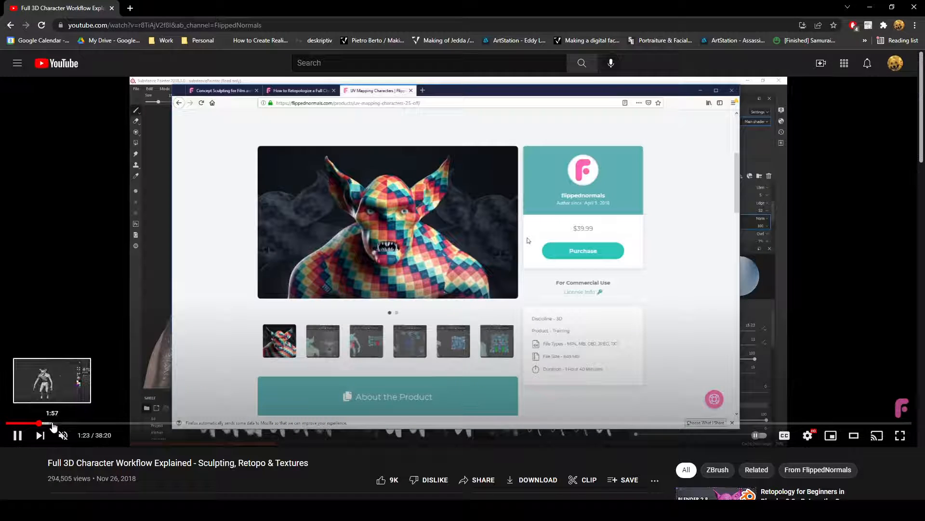
pyautogui.click(53, 424)
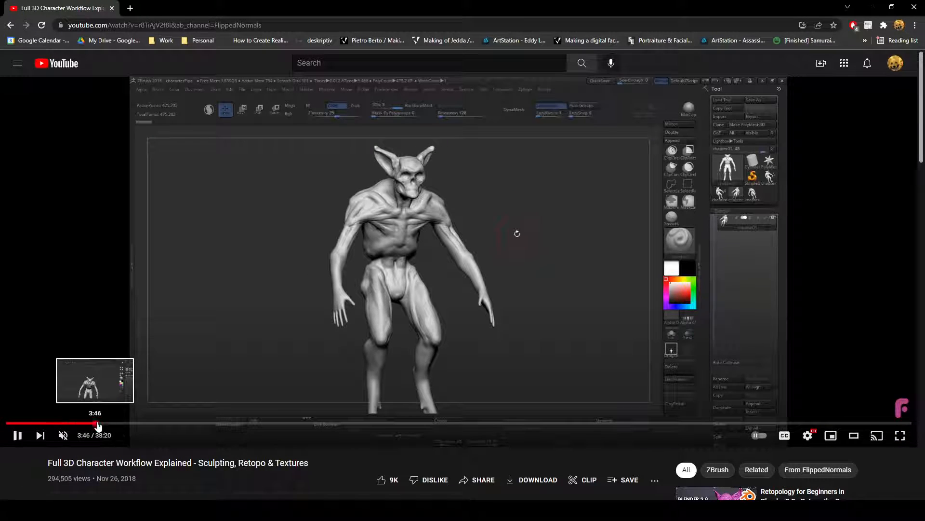
pyautogui.click(95, 424)
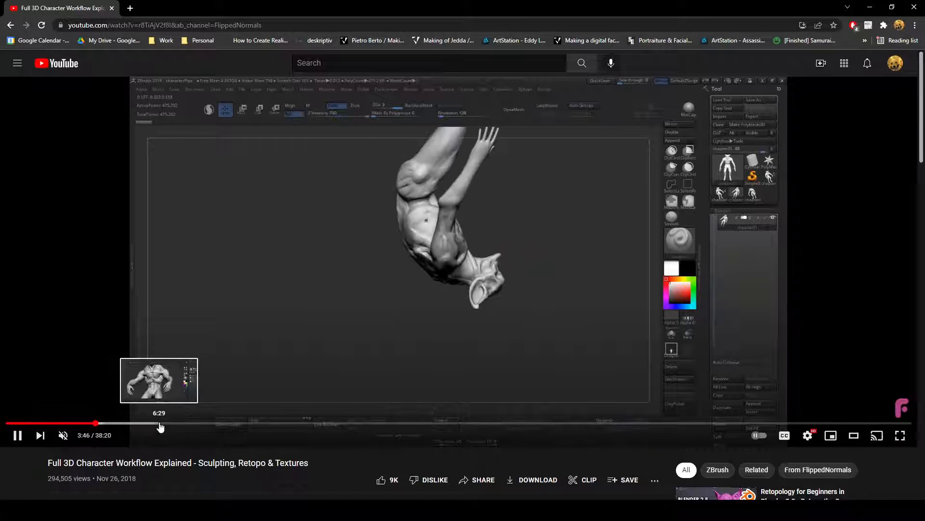
pyautogui.click(160, 424)
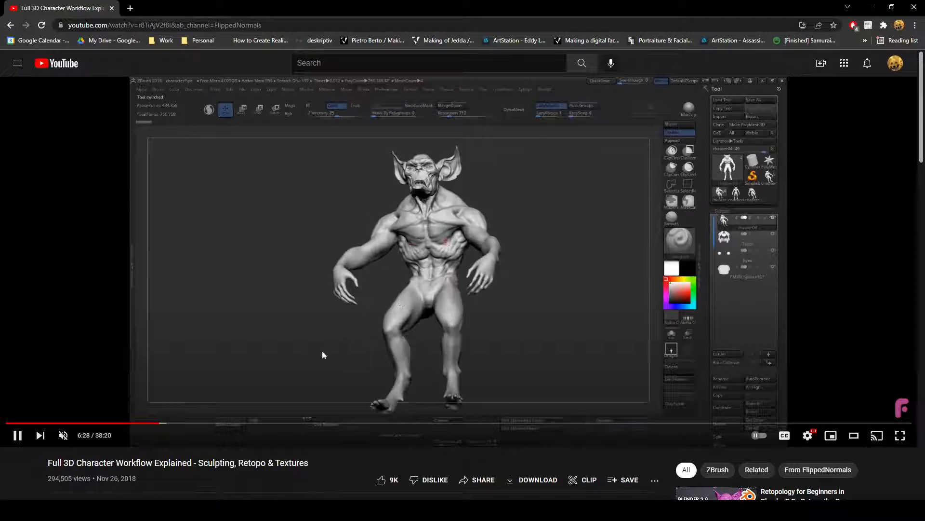
pyautogui.click(206, 424)
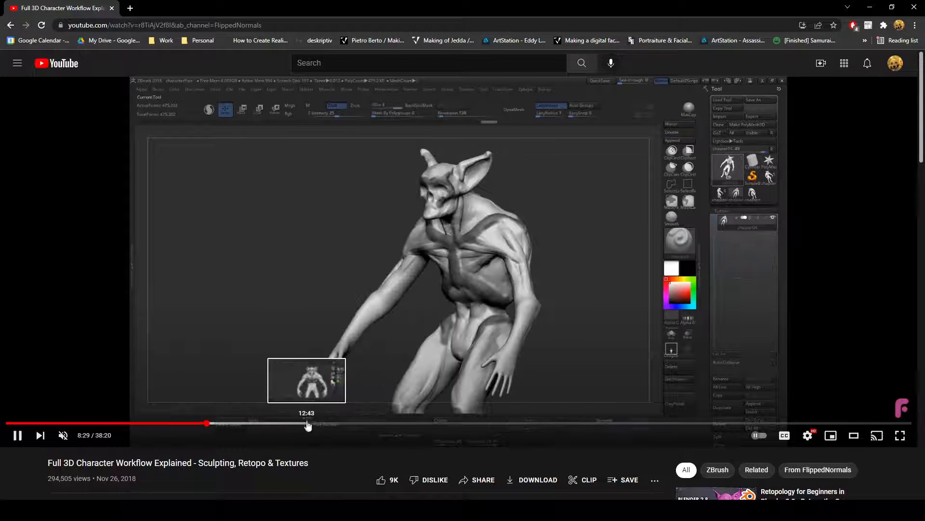
pyautogui.click(239, 423)
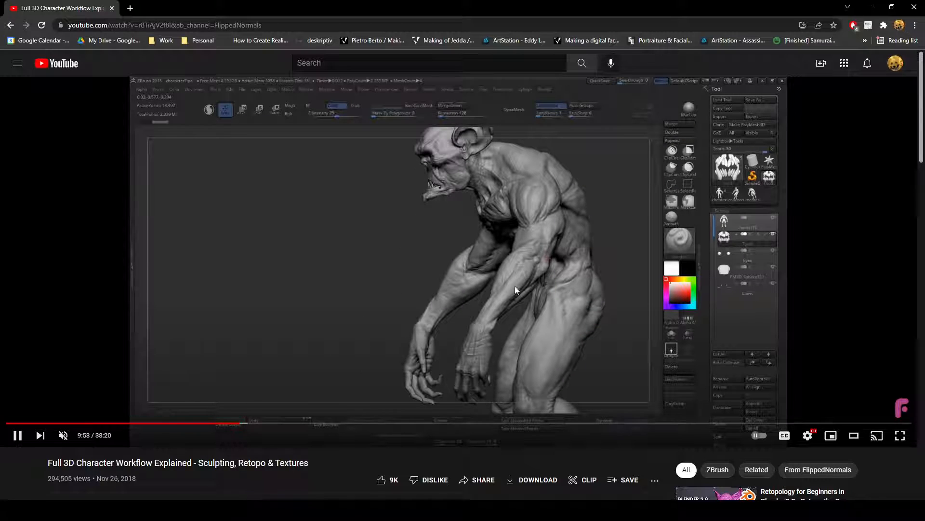
pyautogui.click(312, 423)
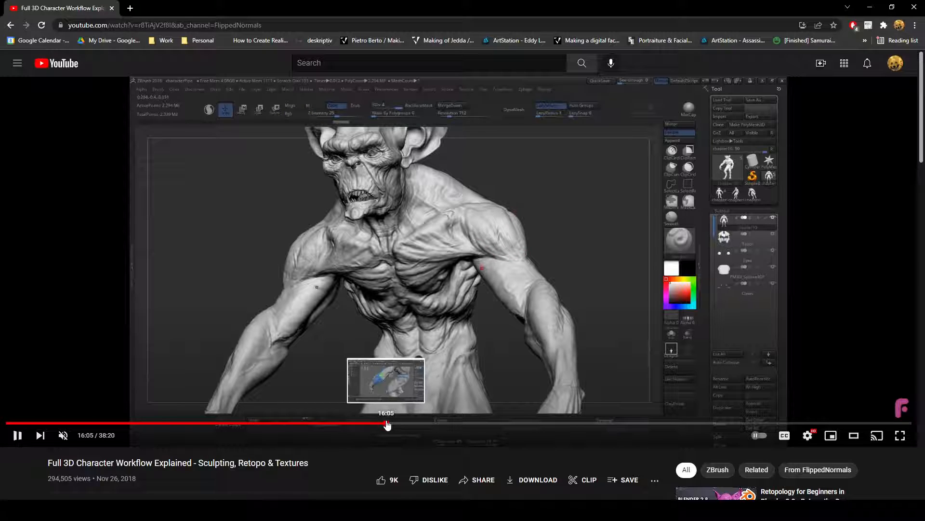
# Review the video's retopology and detailed sculpt sections, and pause it back at the 6:30 sculpting stage.
pyautogui.click(363, 424)
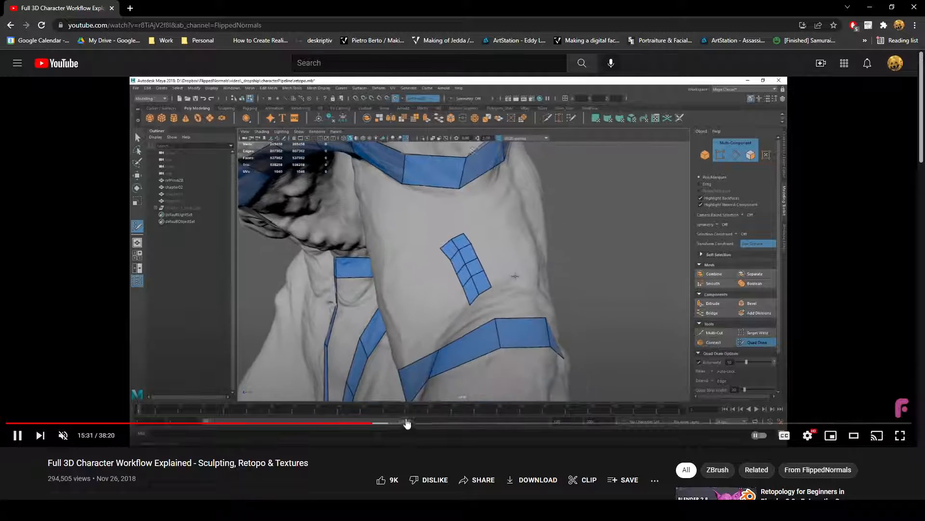
pyautogui.click(384, 423)
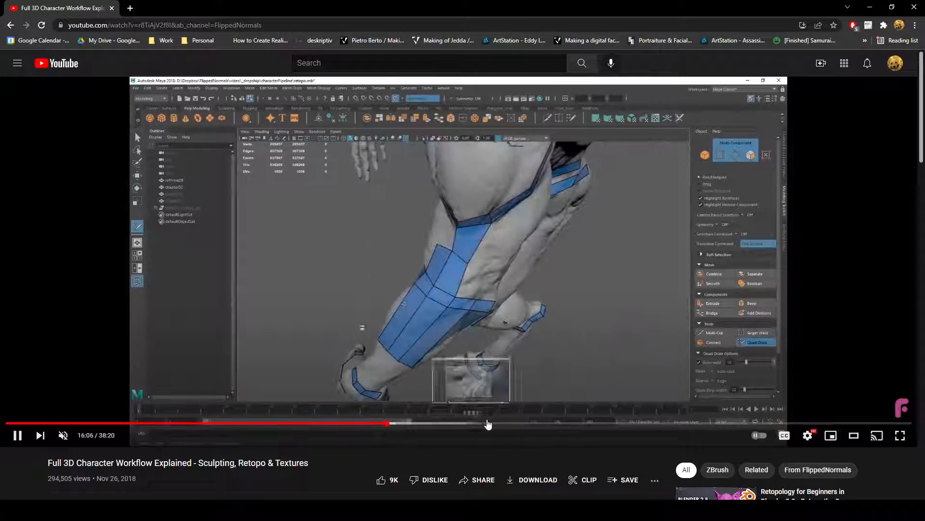
pyautogui.click(616, 423)
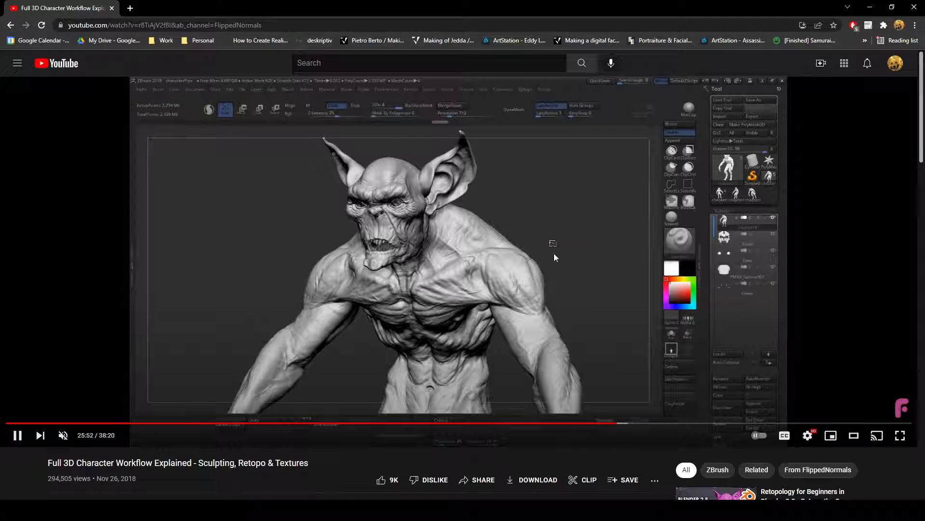
pyautogui.click(427, 423)
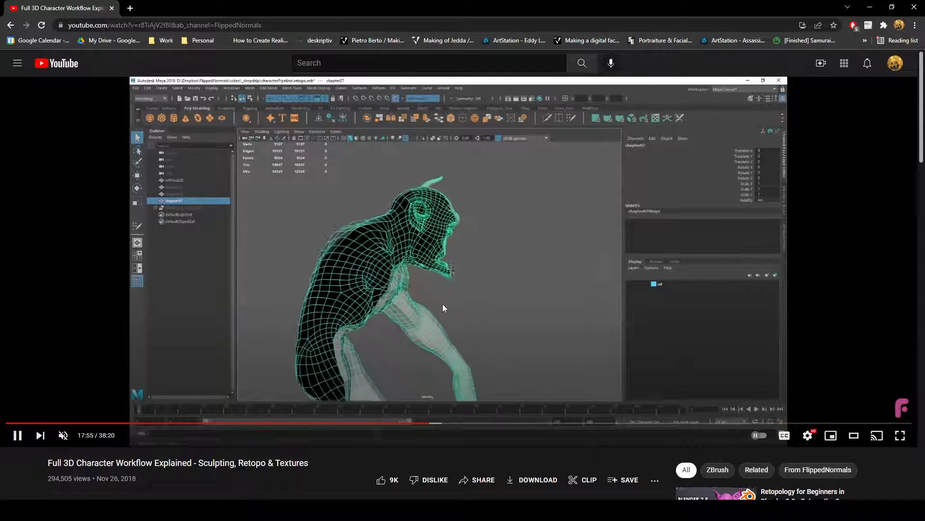
pyautogui.click(159, 423)
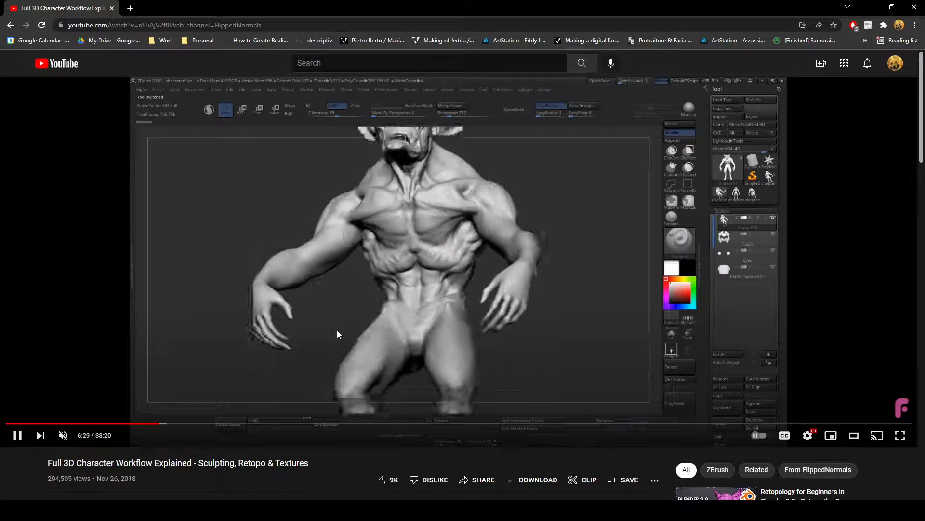
pyautogui.click(377, 299)
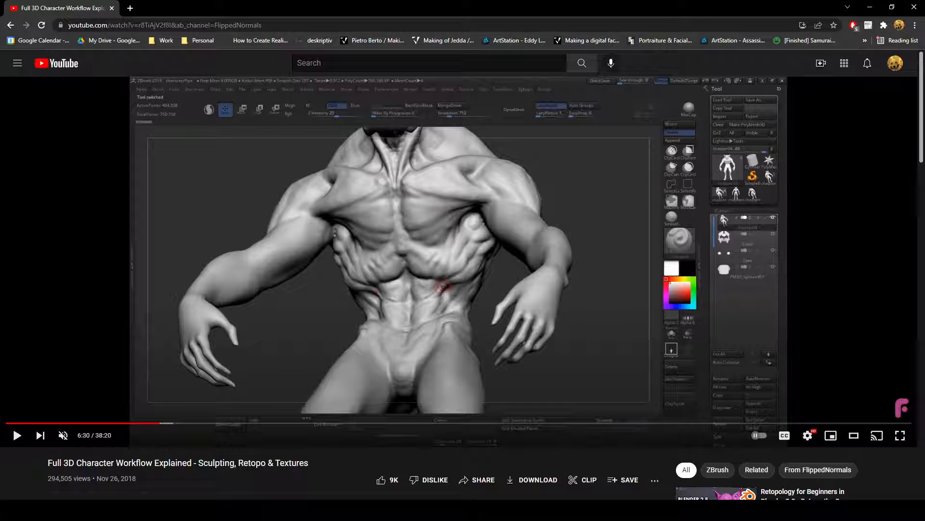
# Switch back to ZBrush and select the Move Topological brush for the week1_blockin1_2 figure.
pyautogui.hotkey('alt', 'Tab')
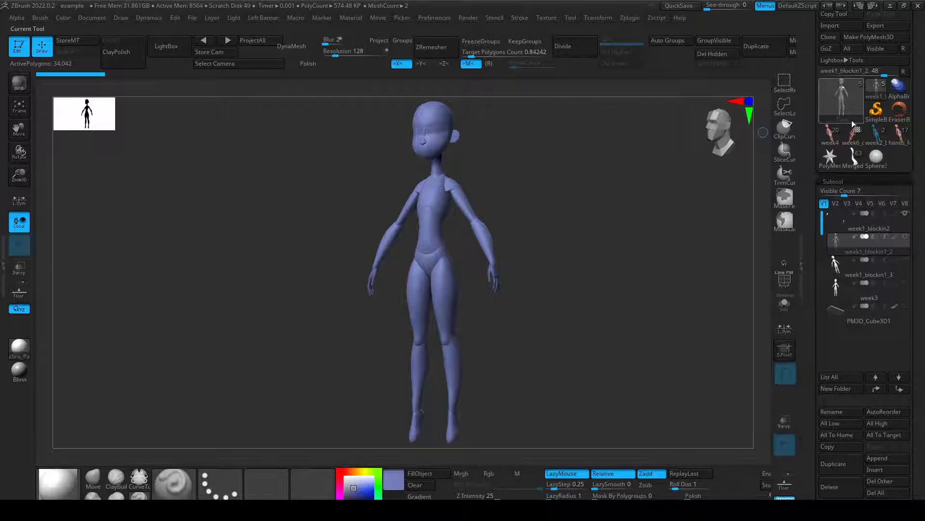
pyautogui.moveTo(663, 201); pyautogui.dragTo(657, 194)
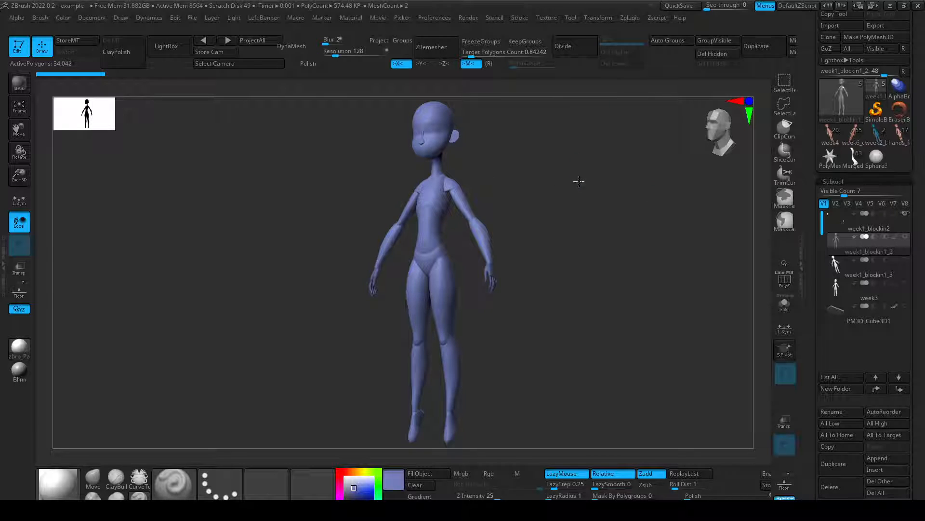
pyautogui.moveTo(580, 180); pyautogui.dragTo(592, 179)
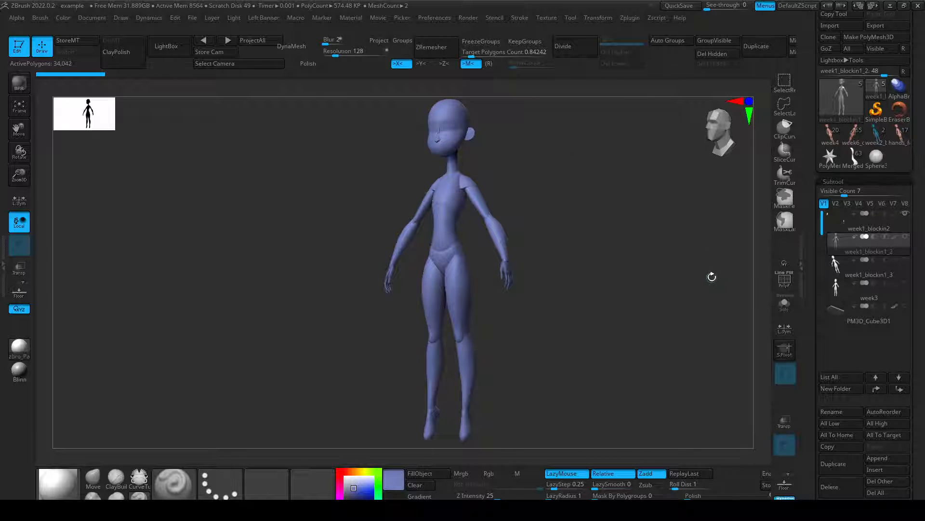
pyautogui.moveTo(621, 247); pyautogui.dragTo(539, 211)
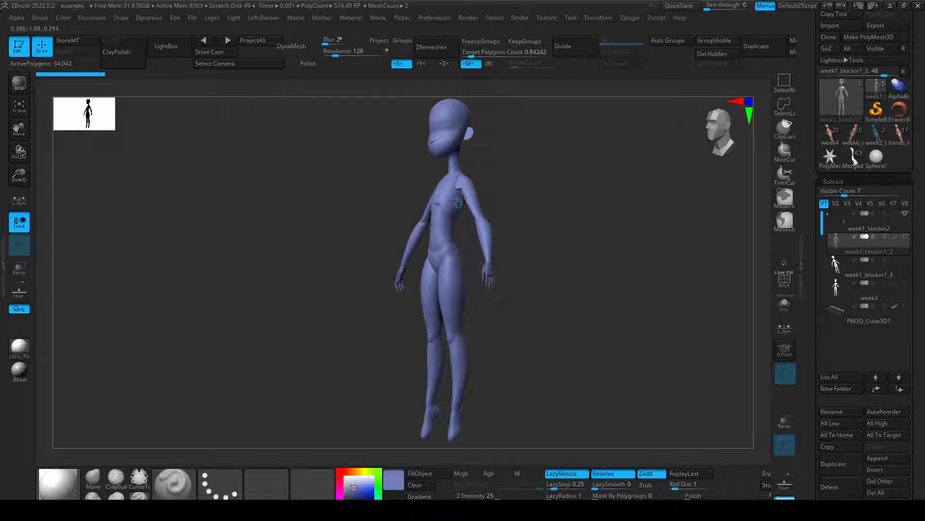
pyautogui.moveTo(505, 238); pyautogui.dragTo(564, 196)
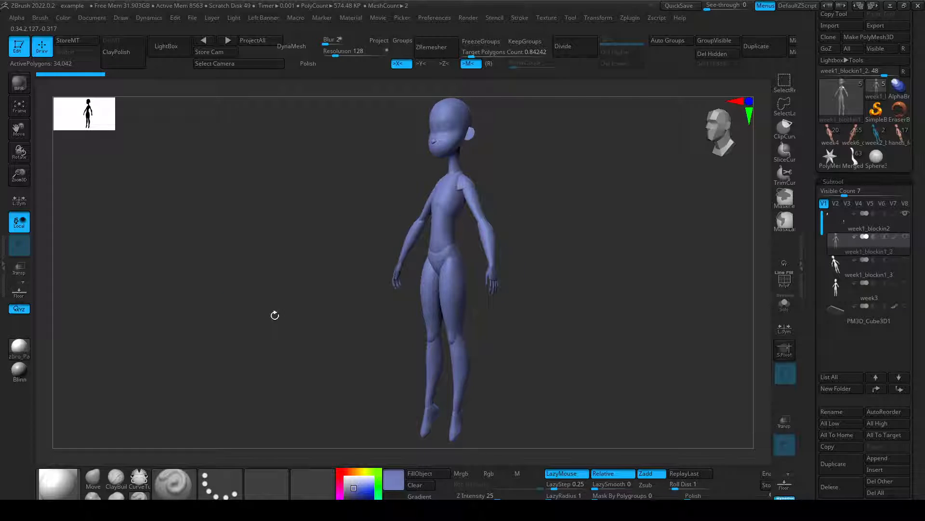
pyautogui.press('b')
pyautogui.press('m')
pyautogui.press('t')
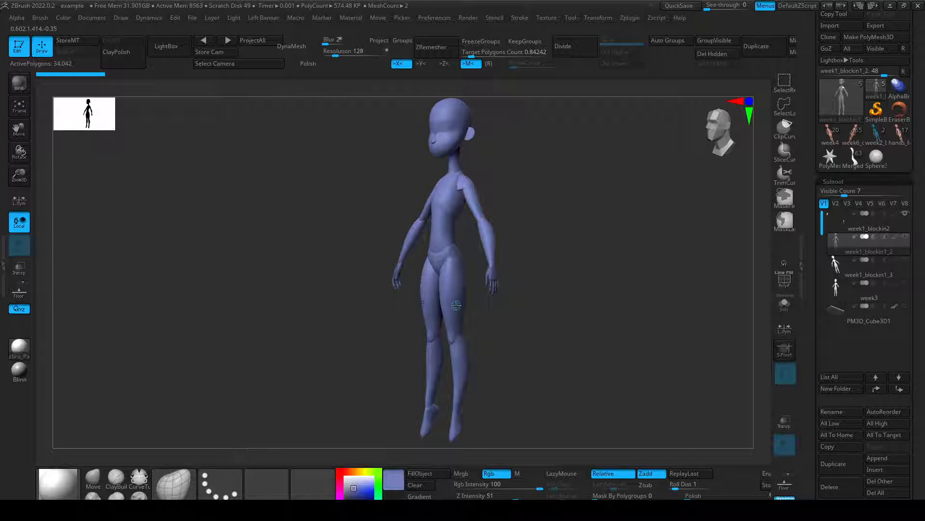
pyautogui.moveTo(482, 211); pyautogui.dragTo(519, 207)
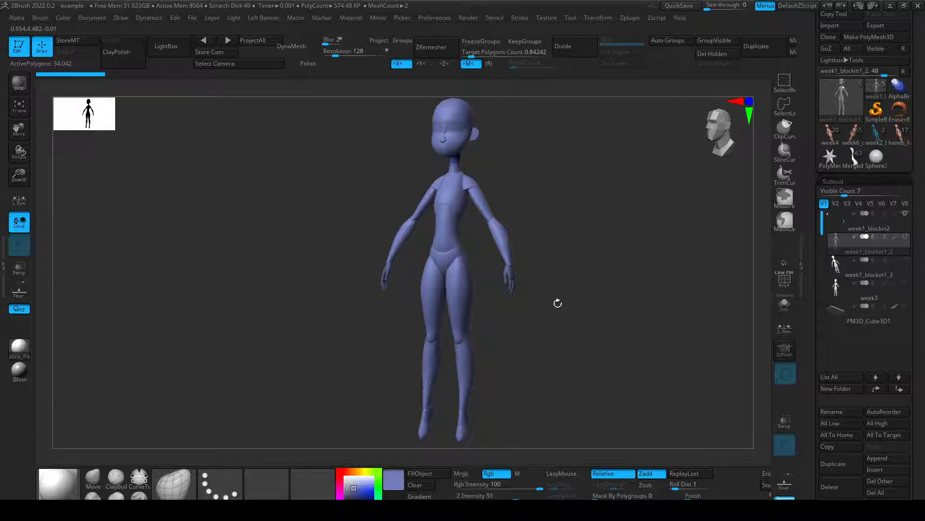
# Compare the week1_blockin1_3, week3 and week1_blockin2 subtools, and return to the segmented week1_blockin1_2 figure.
pyautogui.moveTo(573, 222); pyautogui.dragTo(512, 259)
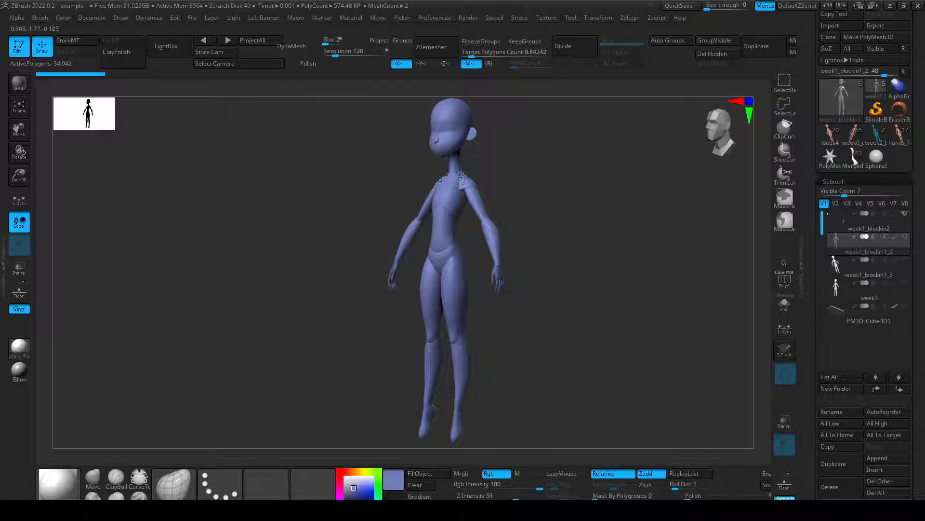
pyautogui.moveTo(613, 260)
pyautogui.mouseDown()
pyautogui.moveTo(530, 253)
pyautogui.moveTo(594, 251)
pyautogui.mouseUp()
pyautogui.click(867, 269)
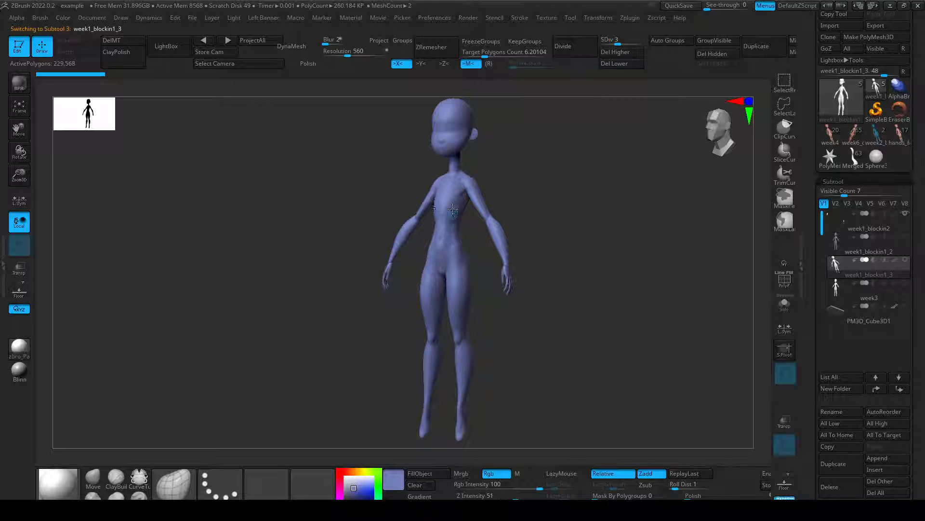
pyautogui.click(837, 299)
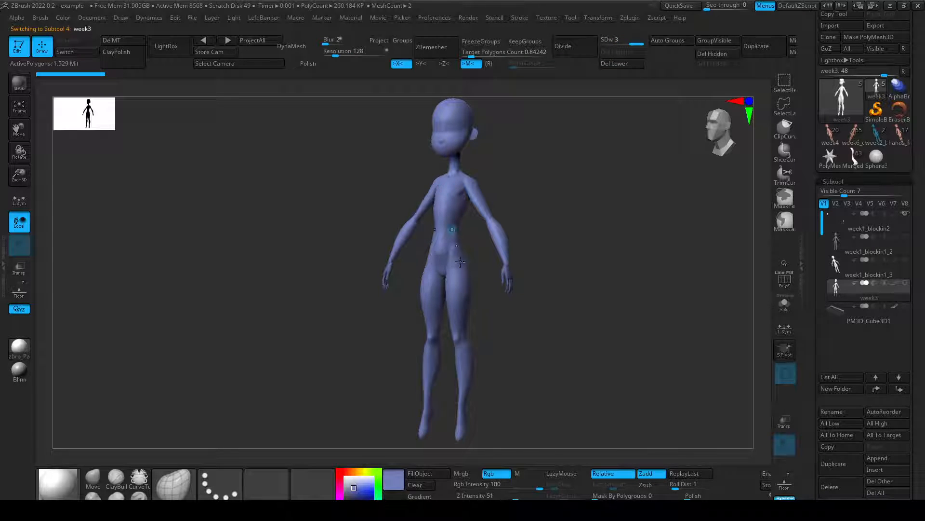
pyautogui.click(838, 270)
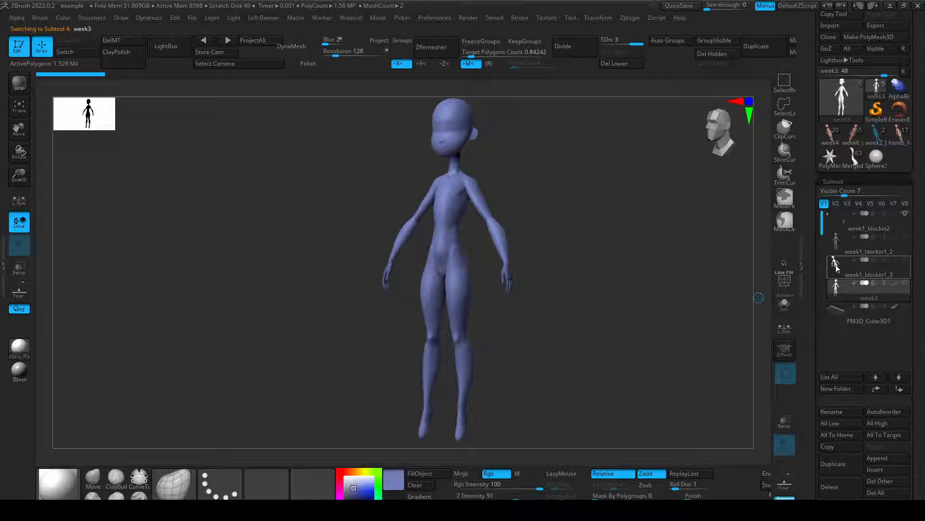
pyautogui.click(844, 288)
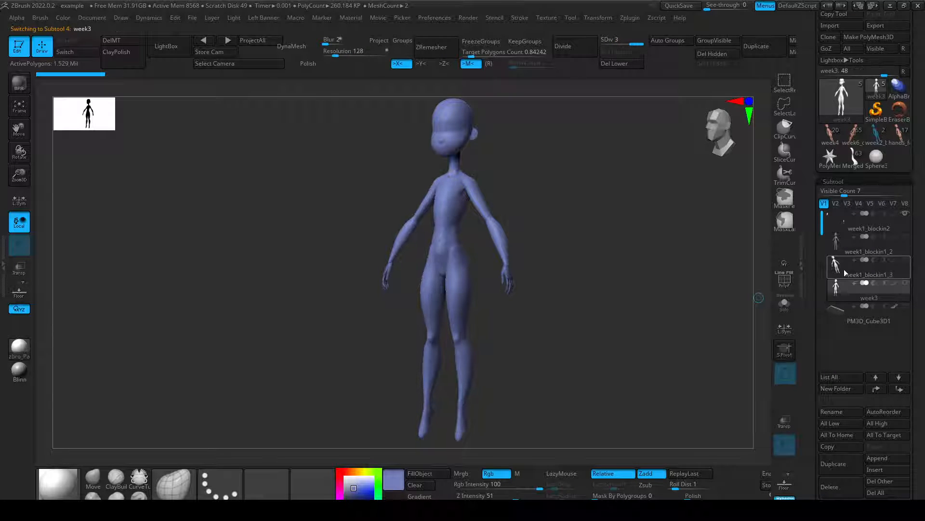
pyautogui.click(844, 272)
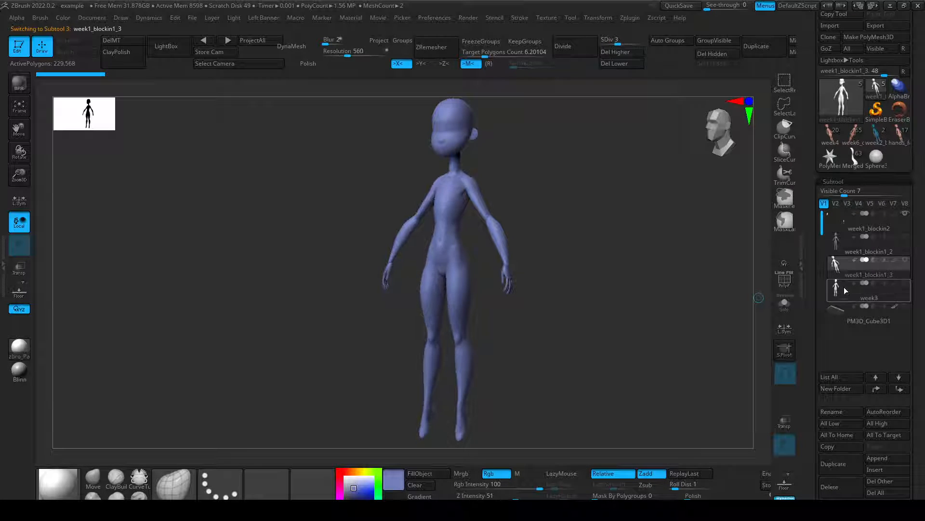
pyautogui.click(840, 225)
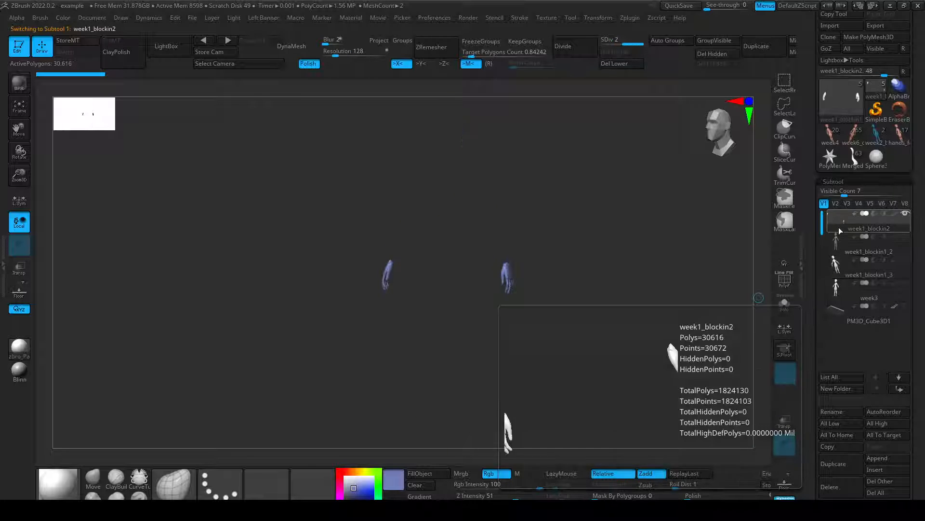
pyautogui.click(841, 243)
# Examine the week1_blockin1_2 figure's separate head, torso, arm and leg forms up close from front and side angles.
pyautogui.moveTo(588, 265); pyautogui.dragTo(627, 327)
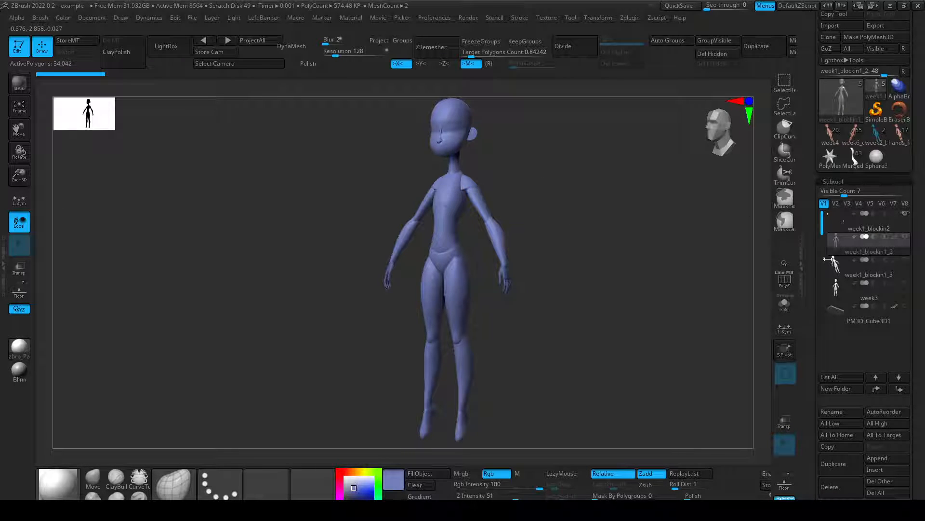
pyautogui.keyDown('alt'); pyautogui.moveTo(553, 201); pyautogui.dragTo(578, 309); pyautogui.keyUp('alt')
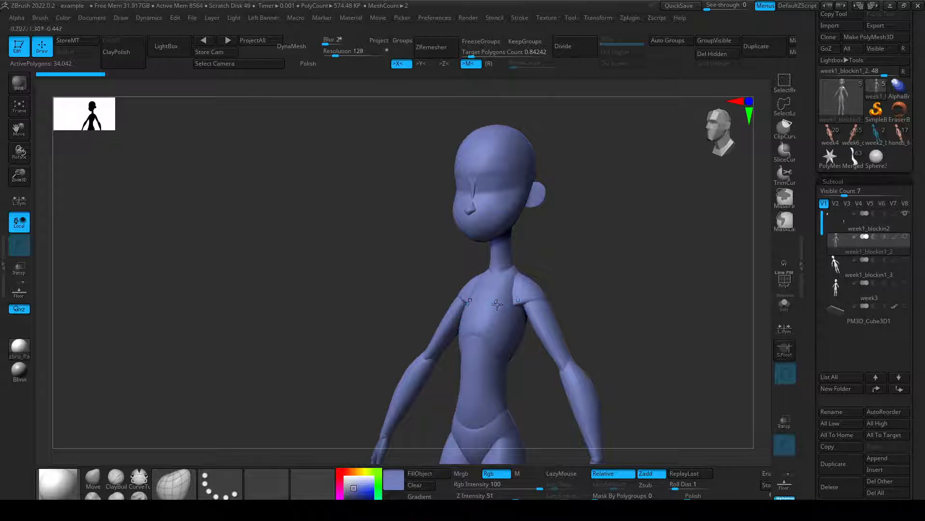
pyautogui.moveTo(646, 319); pyautogui.dragTo(598, 317)
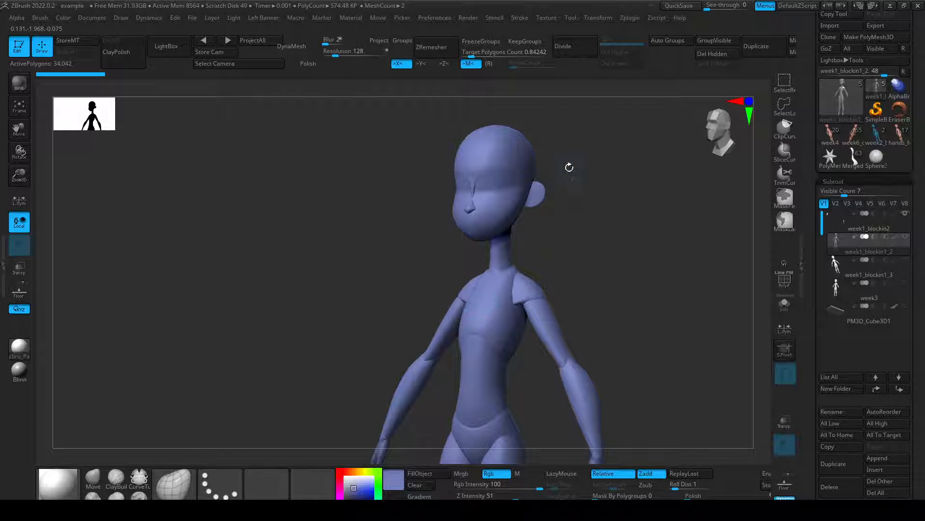
pyautogui.moveTo(605, 203); pyautogui.dragTo(472, 194)
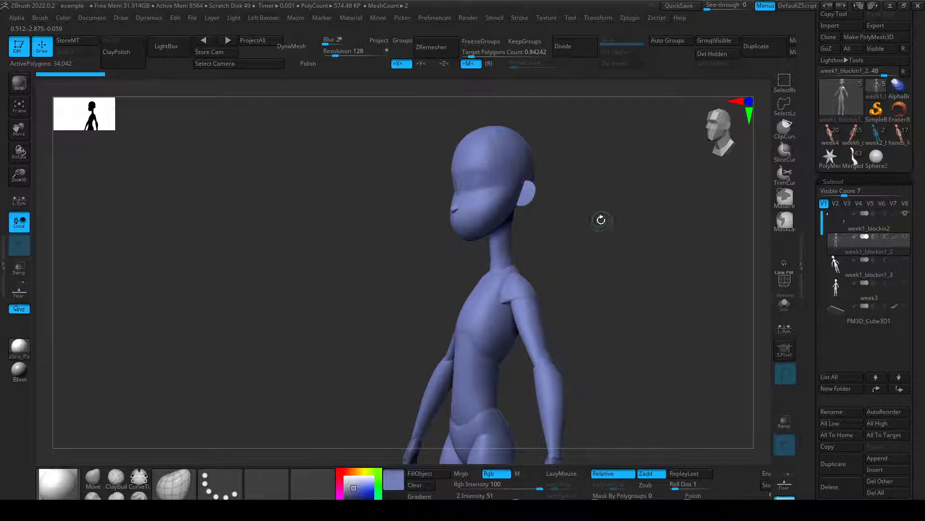
pyautogui.moveTo(601, 219); pyautogui.dragTo(464, 227)
pyautogui.moveTo(621, 238); pyautogui.dragTo(688, 272)
pyautogui.moveTo(655, 294); pyautogui.dragTo(676, 217)
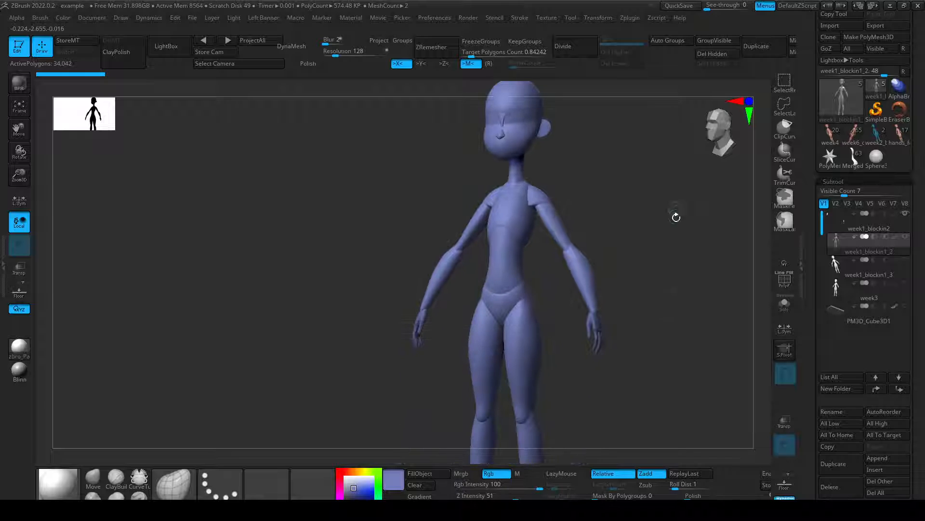
pyautogui.moveTo(680, 295); pyautogui.dragTo(526, 298)
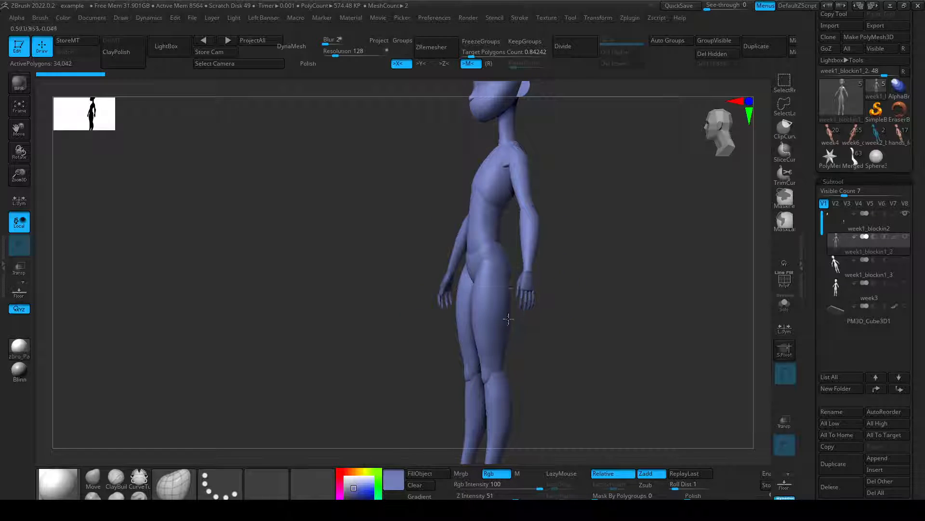
pyautogui.moveTo(641, 194); pyautogui.dragTo(723, 283)
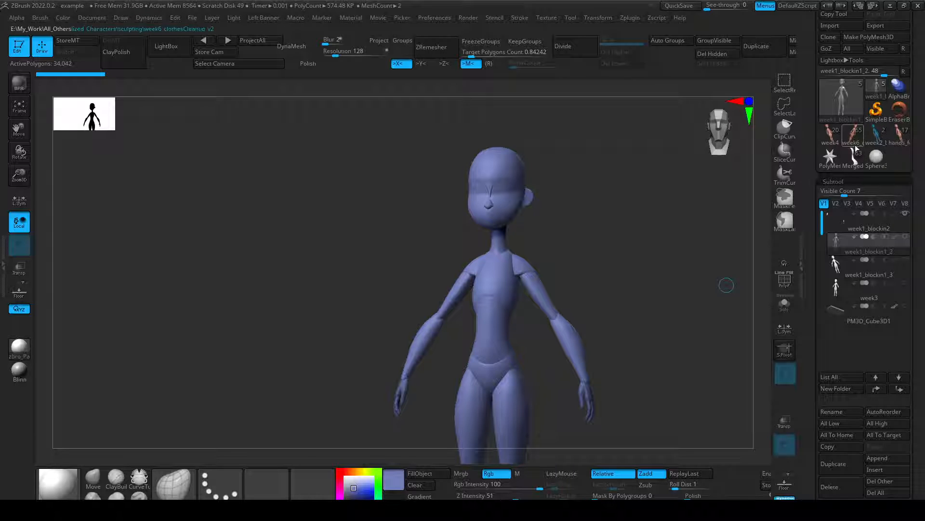
# Switch to the week4 character tool, return to the week1 block-in, and show its merged week1_blockin1_3 version for comparison.
pyautogui.click(853, 156)
pyautogui.click(831, 138)
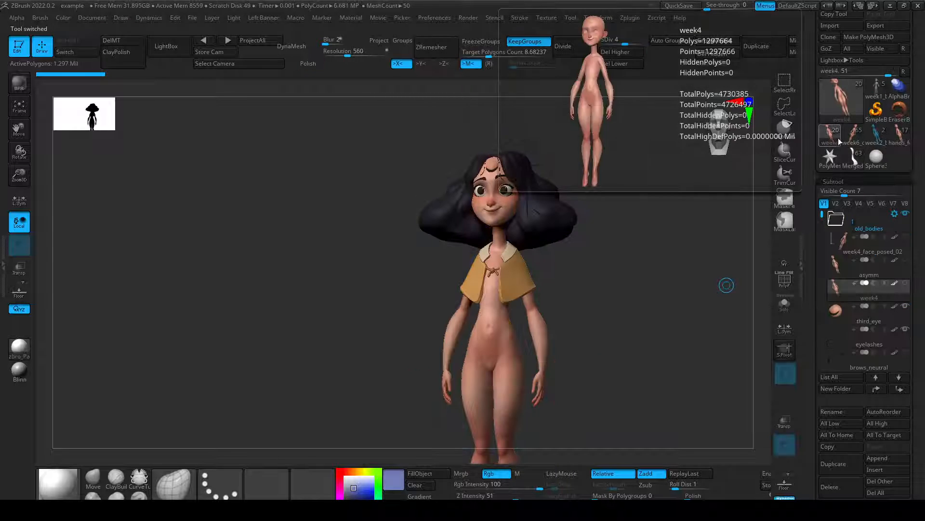
pyautogui.moveTo(711, 246); pyautogui.dragTo(680, 233)
pyautogui.click(876, 87)
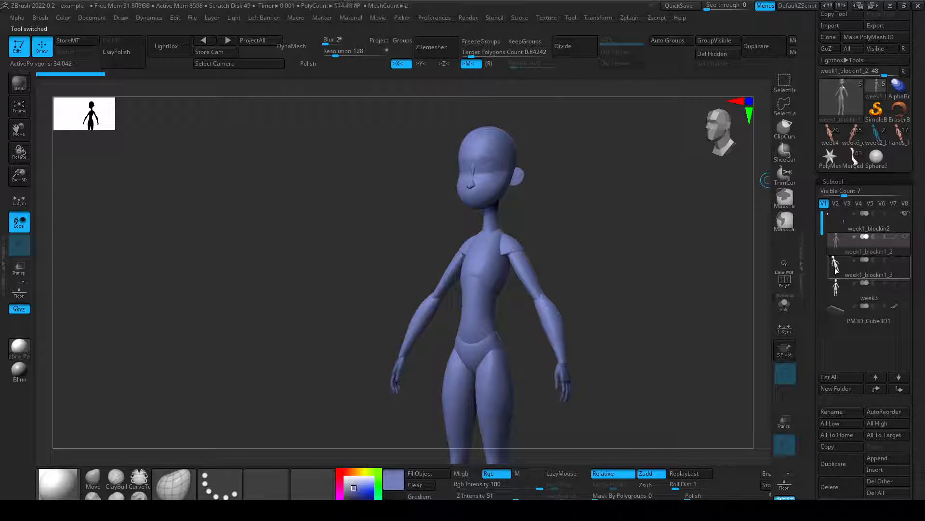
pyautogui.click(836, 290)
pyautogui.click(835, 260)
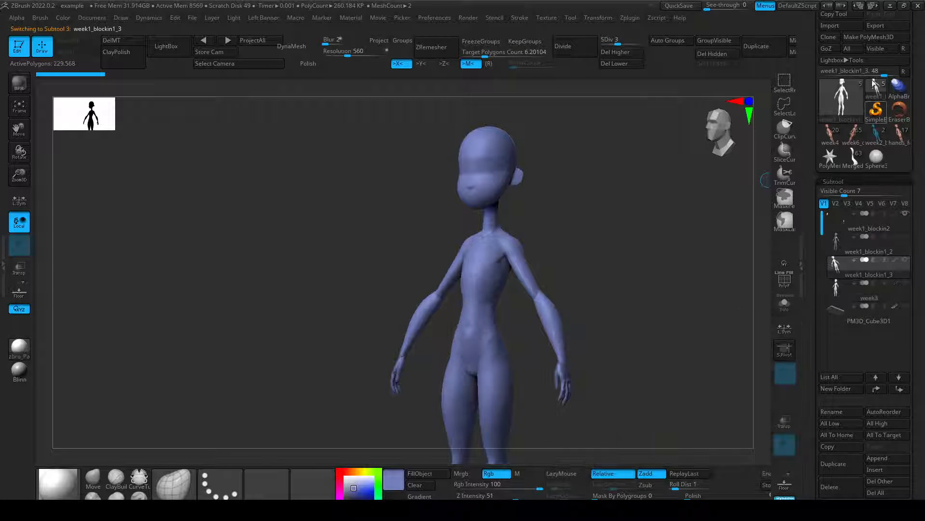
# Switch to the week4 character, select the week4_face_posed_02 subtool, and examine its face, hair and pose from several angles.
pyautogui.click(833, 139)
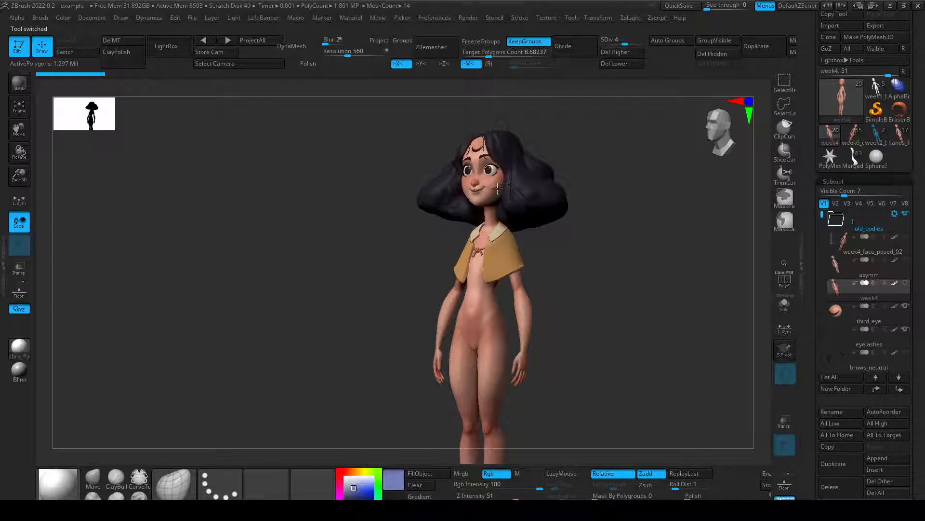
pyautogui.click(844, 247)
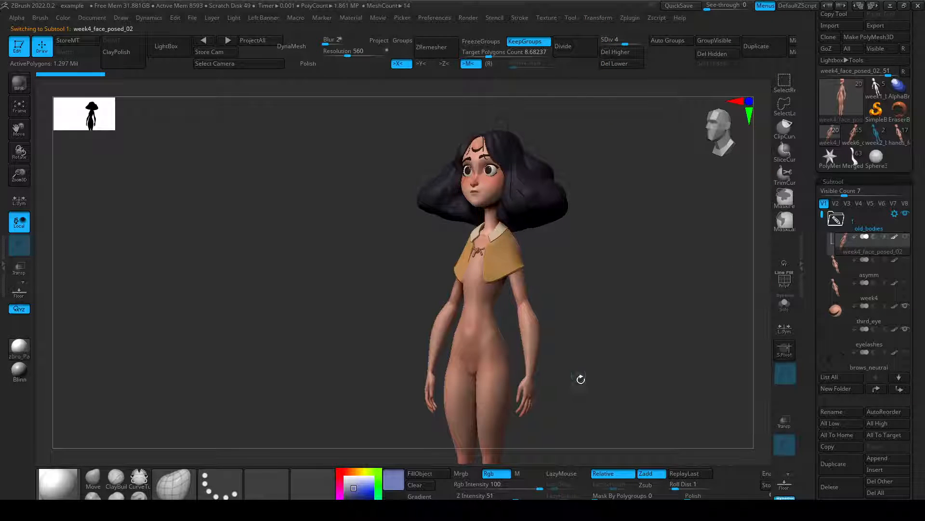
pyautogui.keyDown('alt'); pyautogui.moveTo(572, 329); pyautogui.dragTo(579, 261); pyautogui.keyUp('alt')
pyautogui.moveTo(580, 261); pyautogui.dragTo(605, 349)
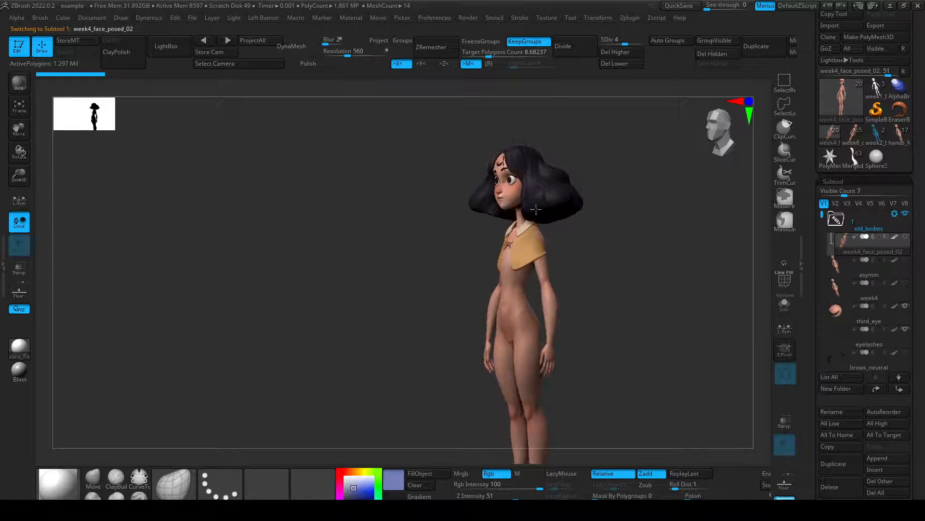
pyautogui.moveTo(627, 249); pyautogui.dragTo(681, 319)
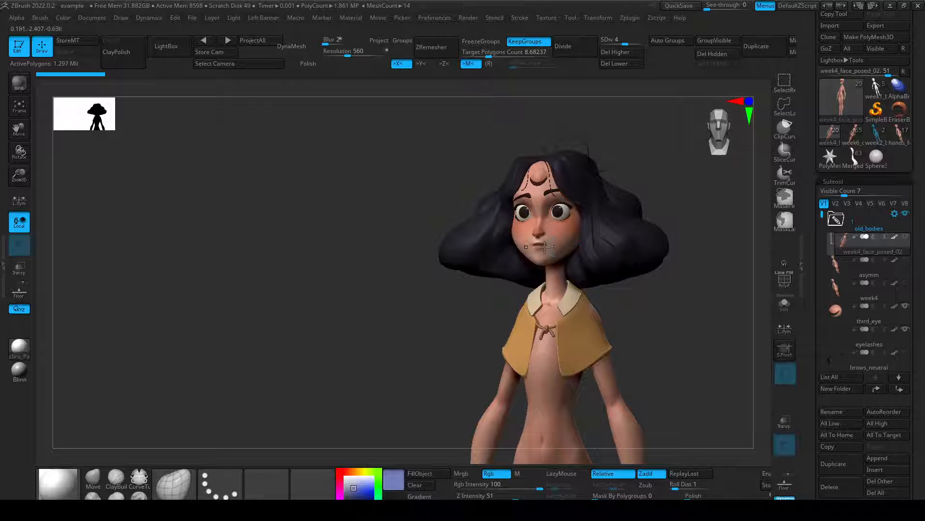
pyautogui.keyDown('alt'); pyautogui.moveTo(670, 324); pyautogui.dragTo(692, 397); pyautogui.keyUp('alt')
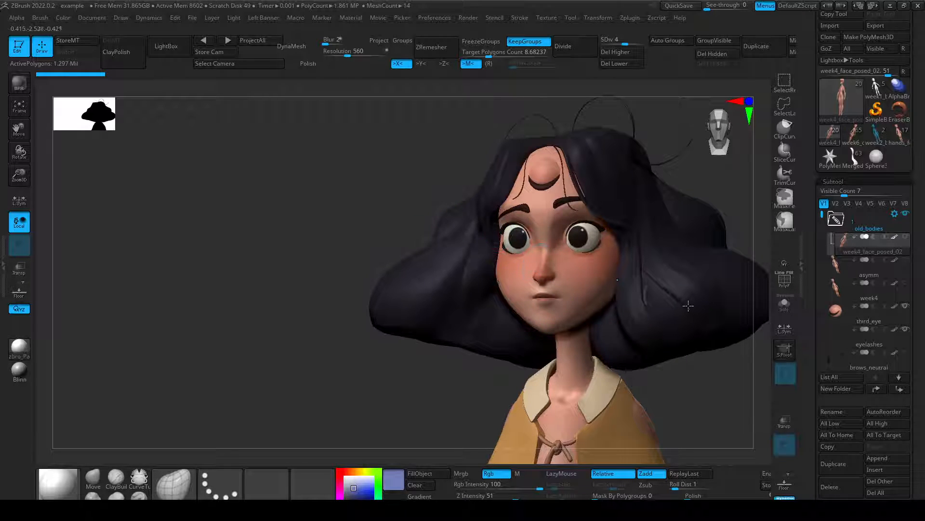
pyautogui.keyDown('shift'); pyautogui.moveTo(689, 305); pyautogui.dragTo(656, 338); pyautogui.keyUp('shift')
pyautogui.keyDown('alt'); pyautogui.moveTo(447, 369); pyautogui.dragTo(495, 229); pyautogui.keyUp('alt')
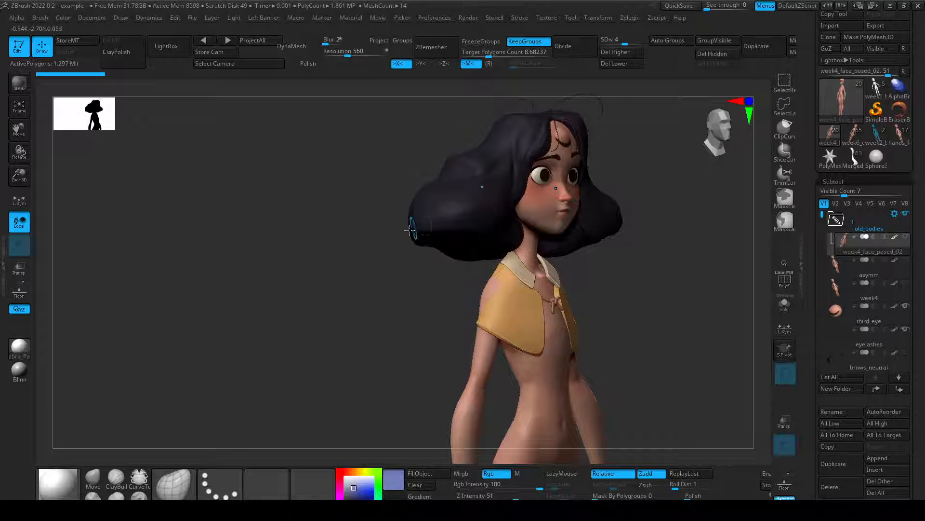
pyautogui.moveTo(411, 230); pyautogui.dragTo(571, 150)
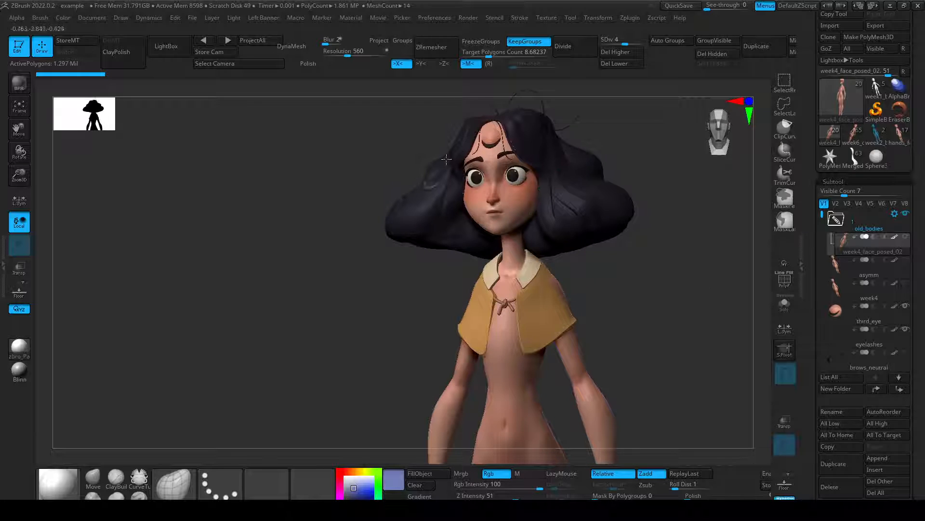
# Compare the asymm body with the week4_face_posed_02 version at full figure, ending on asymm.
pyautogui.click(845, 270)
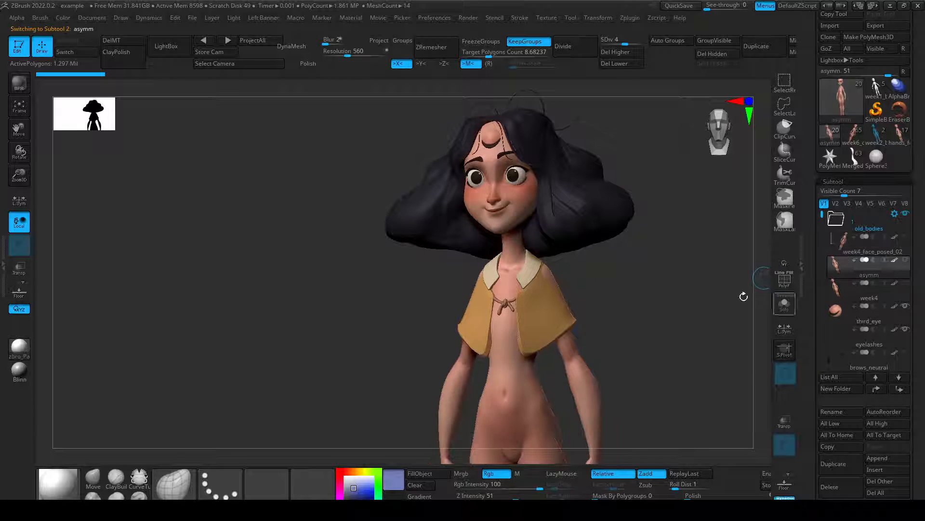
pyautogui.keyDown('alt'); pyautogui.moveTo(697, 297); pyautogui.dragTo(672, 289); pyautogui.keyUp('alt')
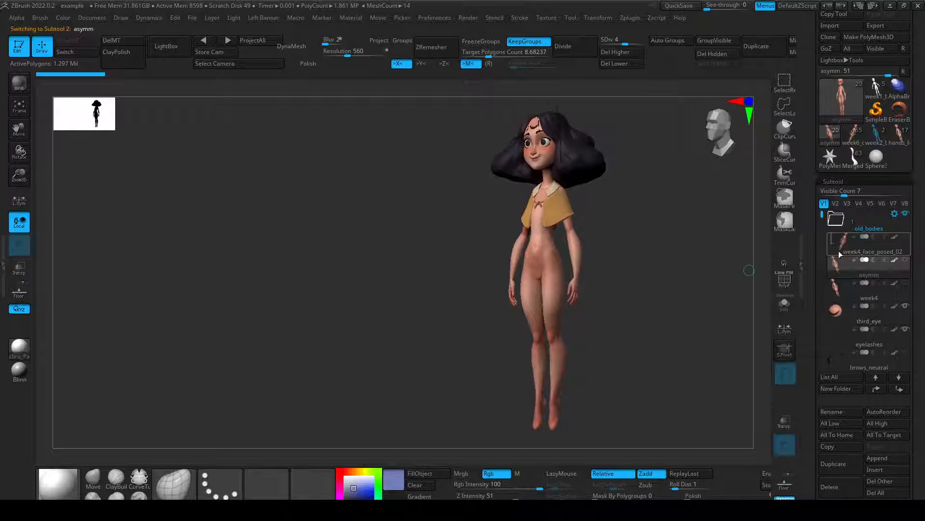
pyautogui.click(838, 248)
pyautogui.click(843, 271)
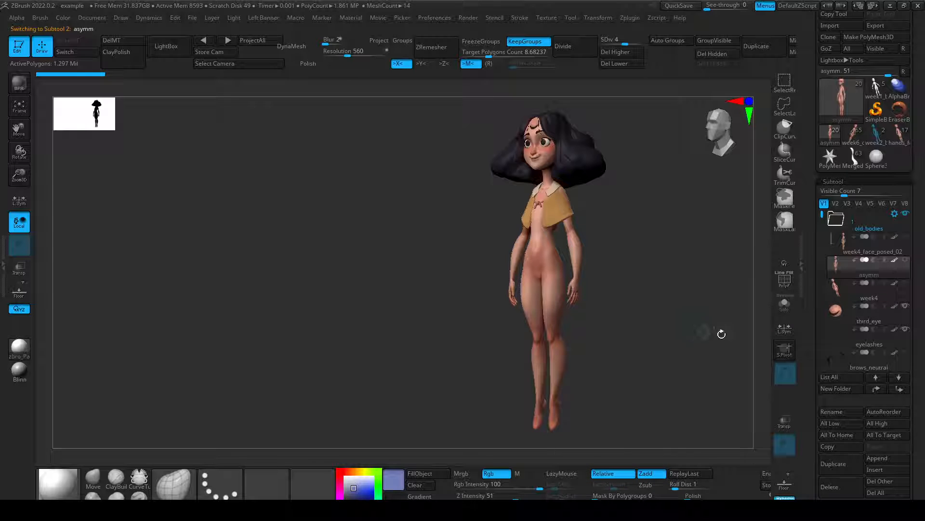
# Select the week4 subtool and compare its face up close with the asymm version, ending on week4.
pyautogui.moveTo(822, 214); pyautogui.dragTo(823, 195)
pyautogui.click(836, 294)
pyautogui.moveTo(687, 277); pyautogui.dragTo(671, 388)
pyautogui.keyDown('alt'); pyautogui.moveTo(669, 289); pyautogui.dragTo(701, 397); pyautogui.keyUp('alt')
pyautogui.click(840, 267)
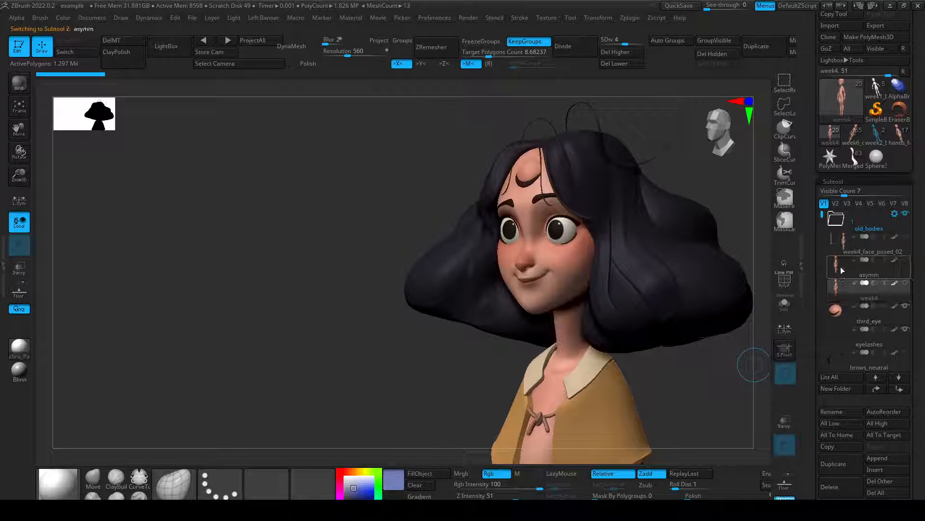
pyautogui.click(842, 288)
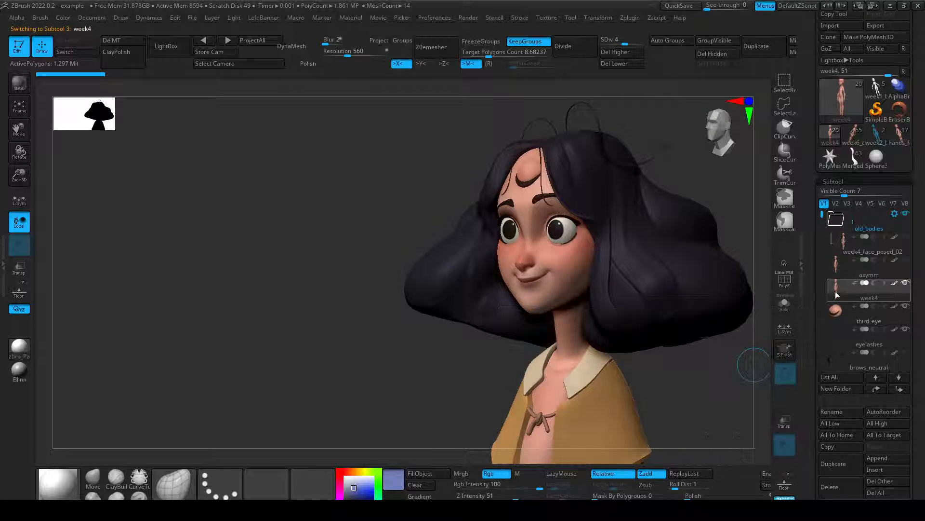
pyautogui.click(836, 274)
pyautogui.click(835, 290)
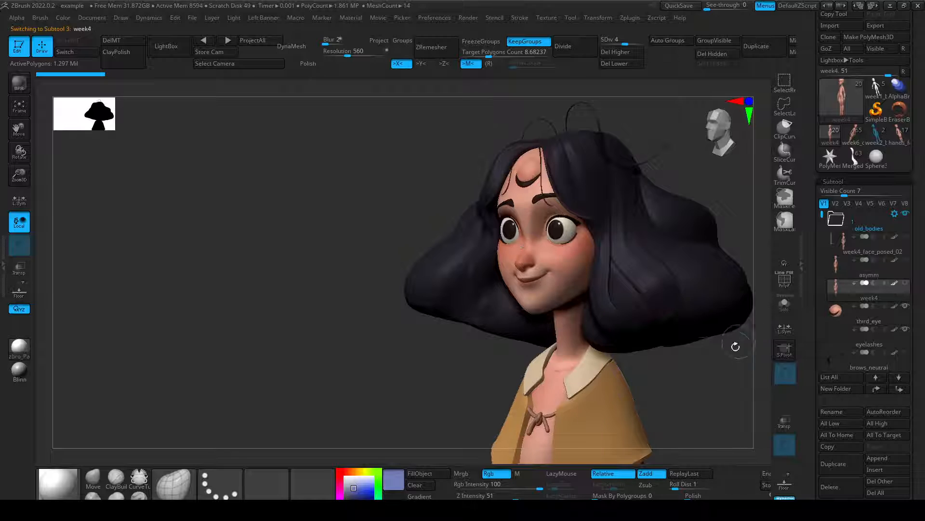
pyautogui.moveTo(734, 346); pyautogui.dragTo(739, 349)
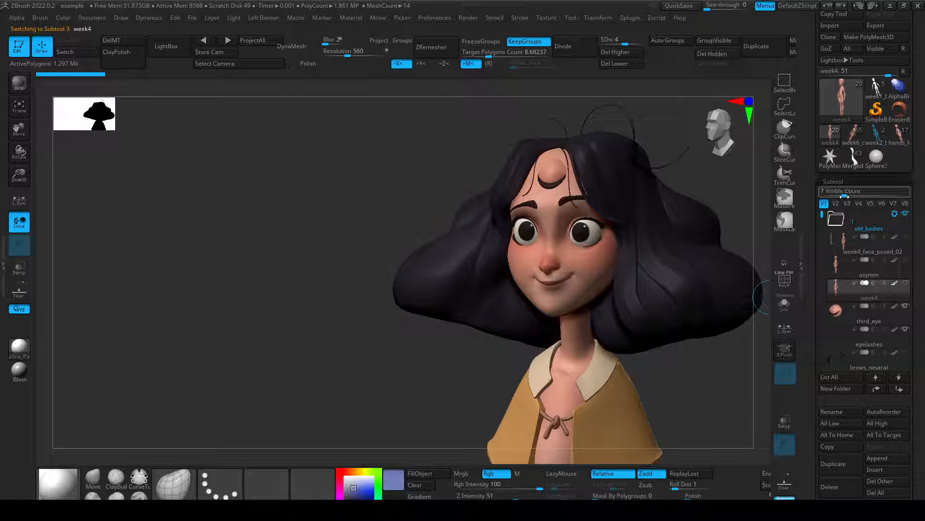
# Compare the hands and feet of the week4 body with those of the hands_feet tool, ending on hands_feet.
pyautogui.click(898, 136)
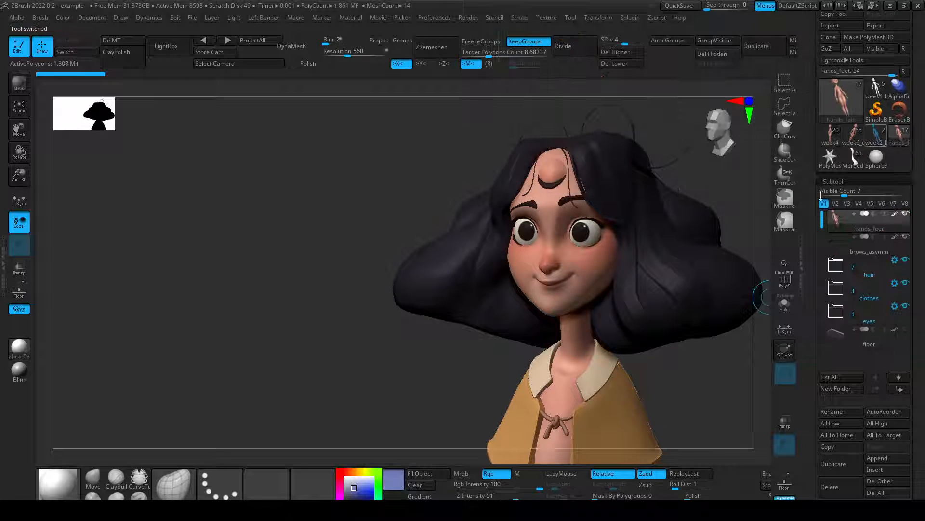
pyautogui.click(830, 135)
pyautogui.moveTo(691, 326); pyautogui.dragTo(627, 240)
pyautogui.moveTo(601, 202); pyautogui.dragTo(663, 371)
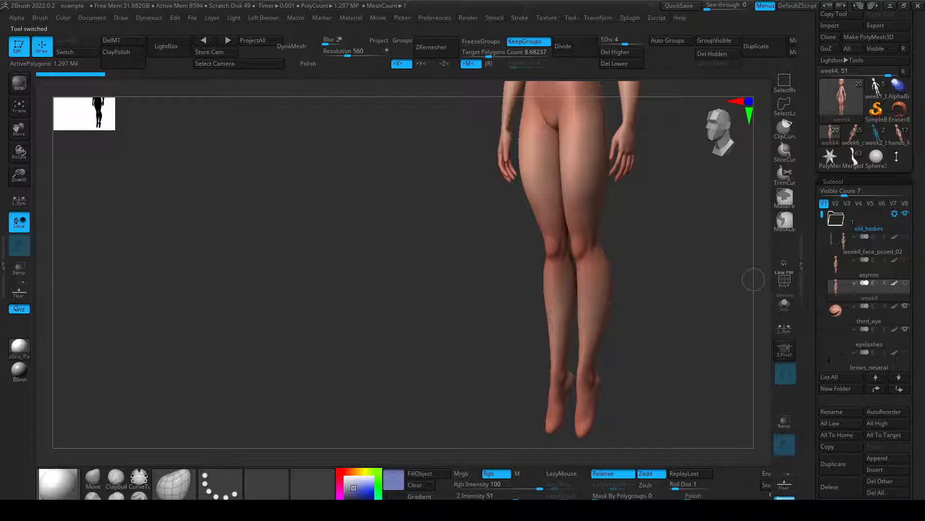
pyautogui.moveTo(900, 137)
pyautogui.click(898, 135)
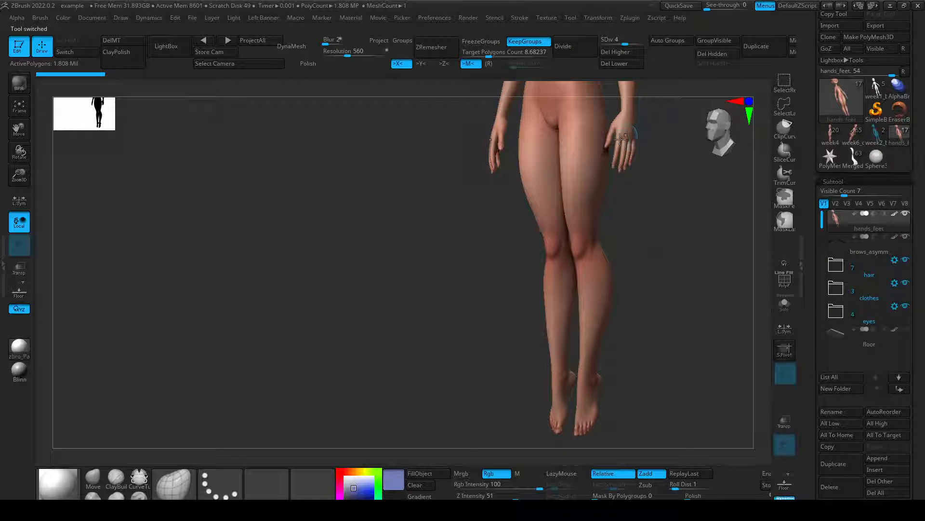
pyautogui.keyDown('alt'); pyautogui.moveTo(630, 397); pyautogui.dragTo(728, 421); pyautogui.keyUp('alt')
pyautogui.keyDown('alt'); pyautogui.moveTo(725, 357); pyautogui.dragTo(694, 353); pyautogui.keyUp('alt')
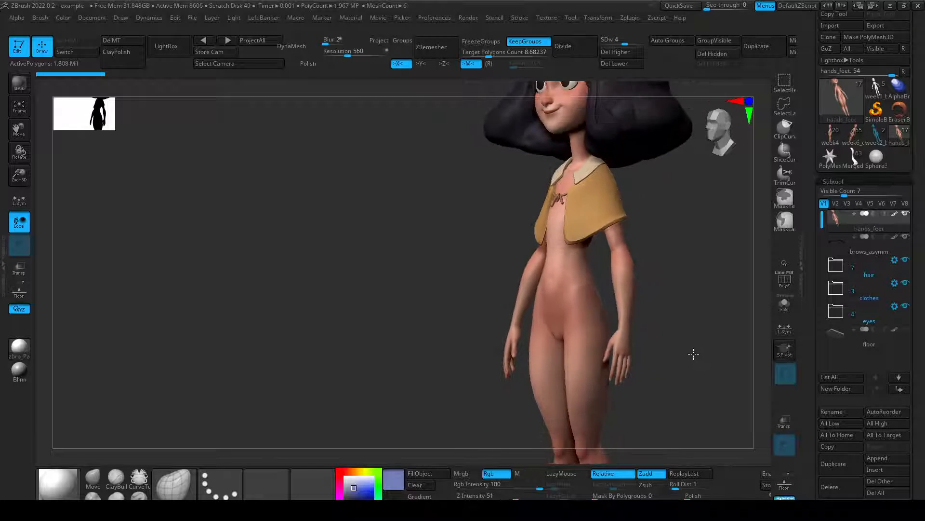
# Review the hands_feet figure, switch to the week6_clothesCleanup_v2 character and display its polyframe.
pyautogui.keyDown('alt'); pyautogui.moveTo(704, 304); pyautogui.dragTo(729, 348); pyautogui.keyUp('alt')
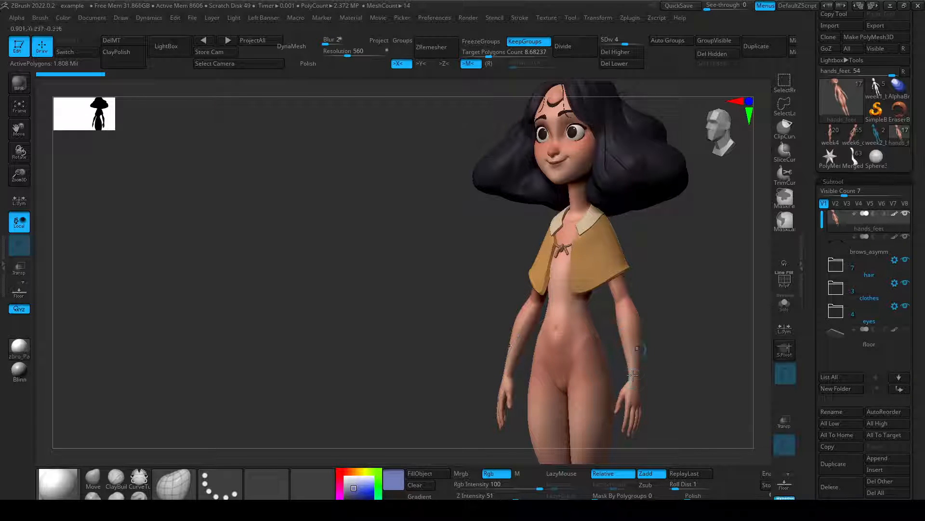
pyautogui.moveTo(677, 339); pyautogui.dragTo(681, 339)
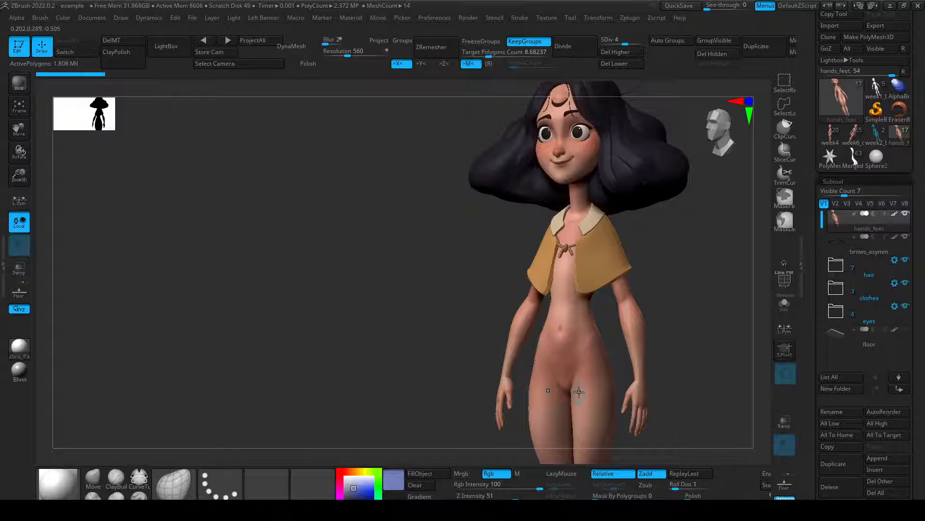
pyautogui.moveTo(679, 418)
pyautogui.mouseDown()
pyautogui.moveTo(606, 412)
pyautogui.moveTo(665, 414)
pyautogui.mouseUp()
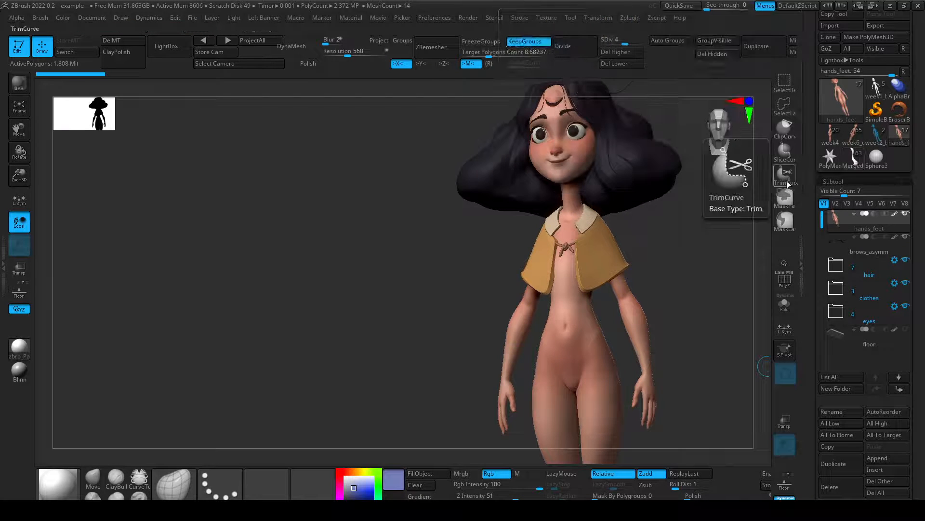
pyautogui.click(856, 132)
pyautogui.moveTo(719, 209); pyautogui.dragTo(579, 227)
pyautogui.hotkey('shift', 'f')
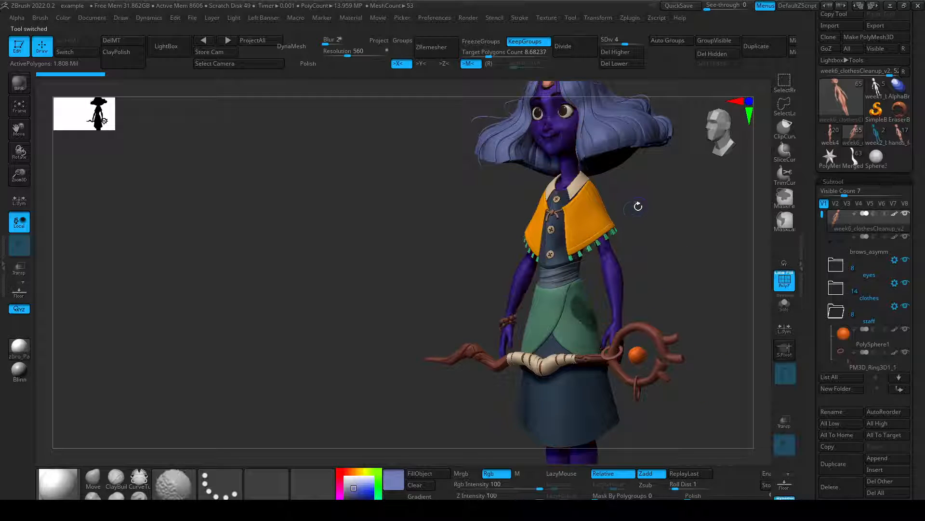
# Select the shawl_v2 subtool and lower it to subdivision level 1 with its wireframe showing.
pyautogui.hotkey('shift', 'f')
pyautogui.press('d')
pyautogui.keyDown('alt'); pyautogui.click(597, 221); pyautogui.keyUp('alt')
pyautogui.hotkey('shift', 'f')
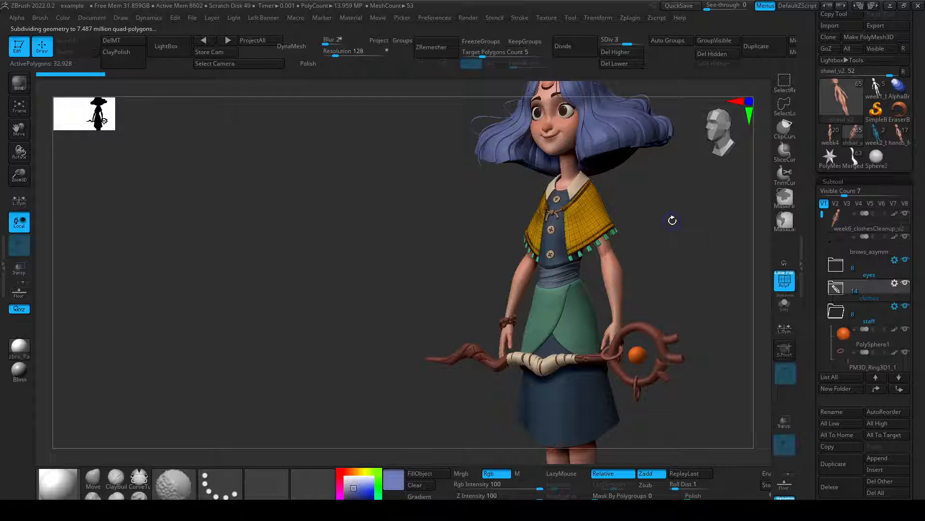
pyautogui.hotkey('shift', 'f')
pyautogui.hotkey('shift', 'f')
pyautogui.hotkey('shift', 'd')
pyautogui.hotkey('shift', 'd')
pyautogui.moveTo(673, 220)
pyautogui.mouseDown()
pyautogui.moveTo(733, 224)
pyautogui.moveTo(675, 222)
pyautogui.moveTo(673, 229)
pyautogui.mouseUp()
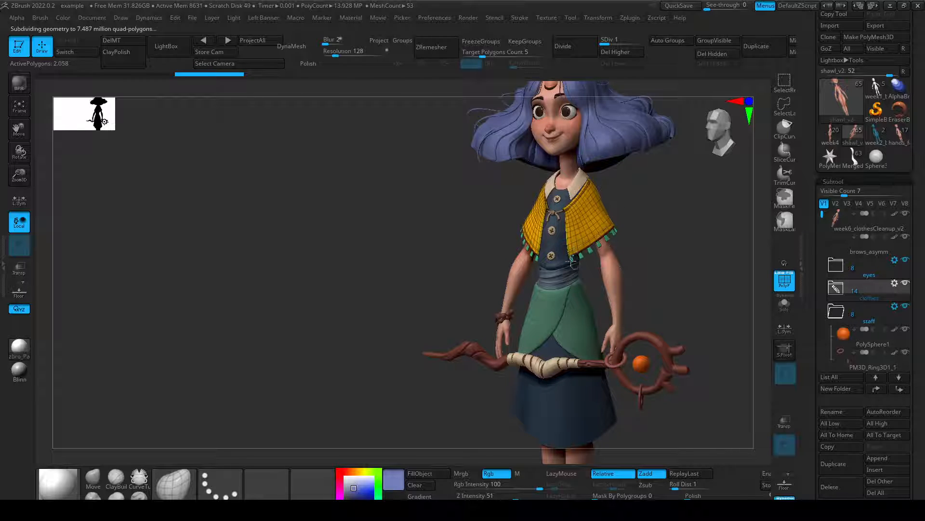
pyautogui.moveTo(699, 276); pyautogui.dragTo(704, 275)
# Select the shirt1 subtool, lower it to subdivision level 1 and inspect its topology from the front.
pyautogui.keyDown('alt'); pyautogui.click(561, 241); pyautogui.keyUp('alt')
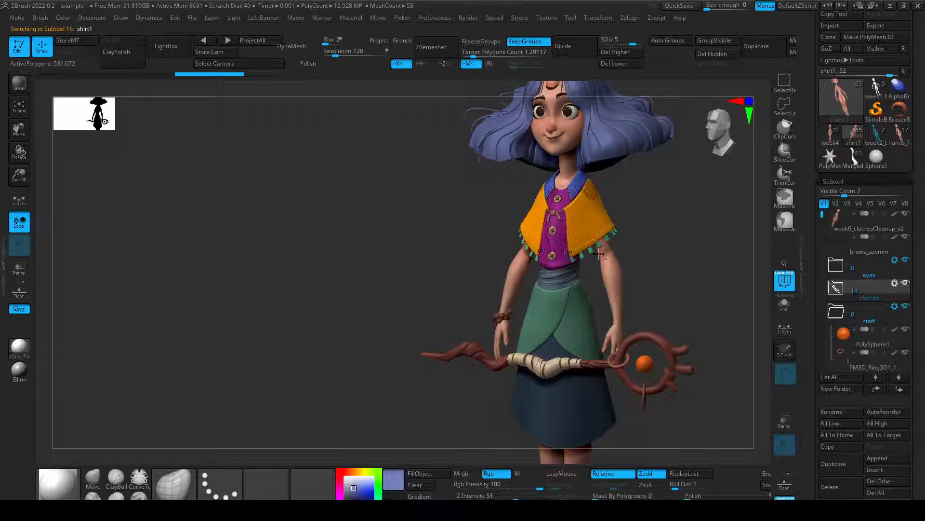
pyautogui.hotkey('shift', 'd')
pyautogui.hotkey('shift', 'd')
pyautogui.hotkey('shift', 'd')
pyautogui.hotkey('shift', 'd')
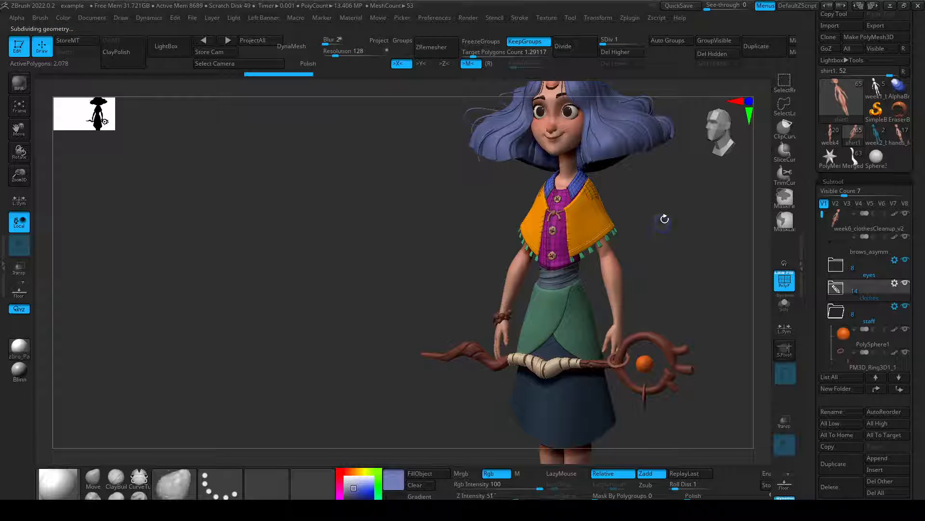
pyautogui.moveTo(664, 219); pyautogui.dragTo(673, 223)
pyautogui.keyDown('alt'); pyautogui.moveTo(709, 271); pyautogui.dragTo(707, 225); pyautogui.keyUp('alt')
pyautogui.keyDown('shift'); pyautogui.moveTo(707, 241); pyautogui.dragTo(715, 259); pyautogui.keyUp('shift')
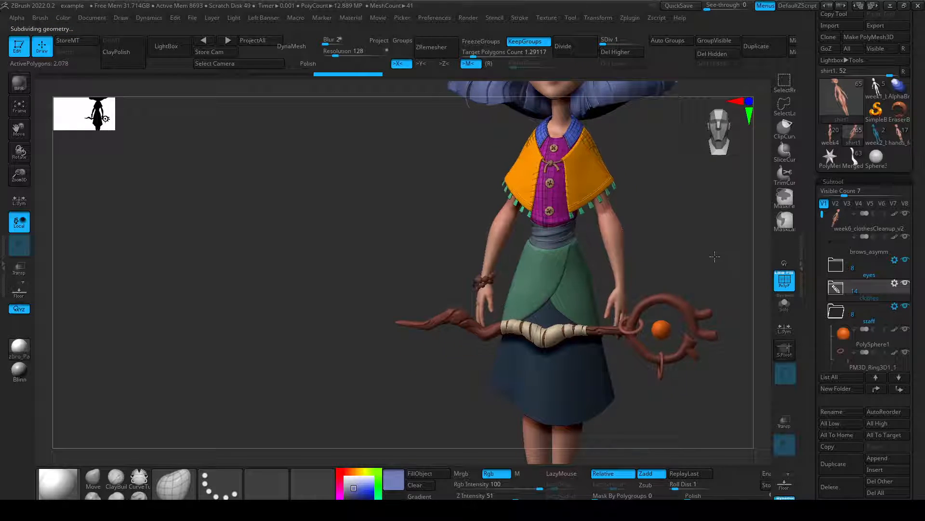
# Select the blue skirt and the green overskirt in turn to inspect the wireframe of each.
pyautogui.keyDown('alt'); pyautogui.click(574, 378); pyautogui.keyUp('alt')
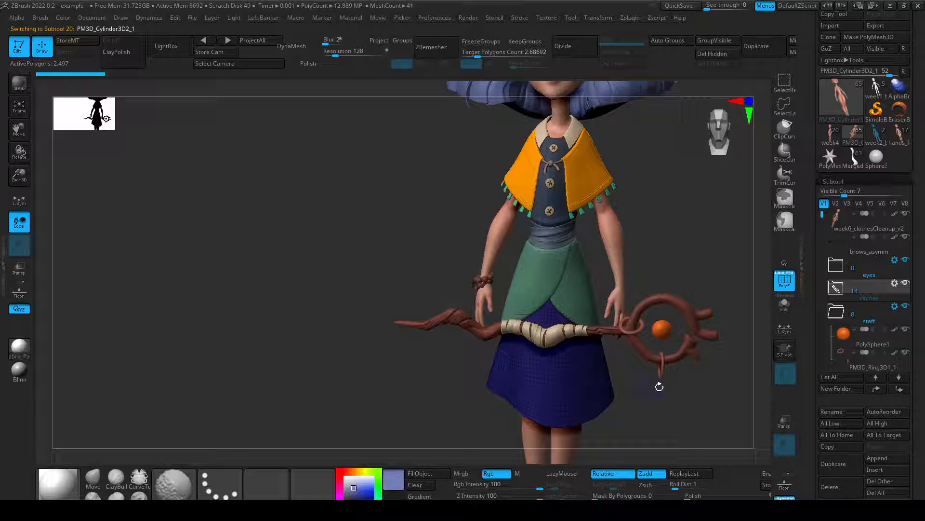
pyautogui.press('shift')
pyautogui.keyDown('alt'); pyautogui.click(578, 277); pyautogui.keyUp('alt')
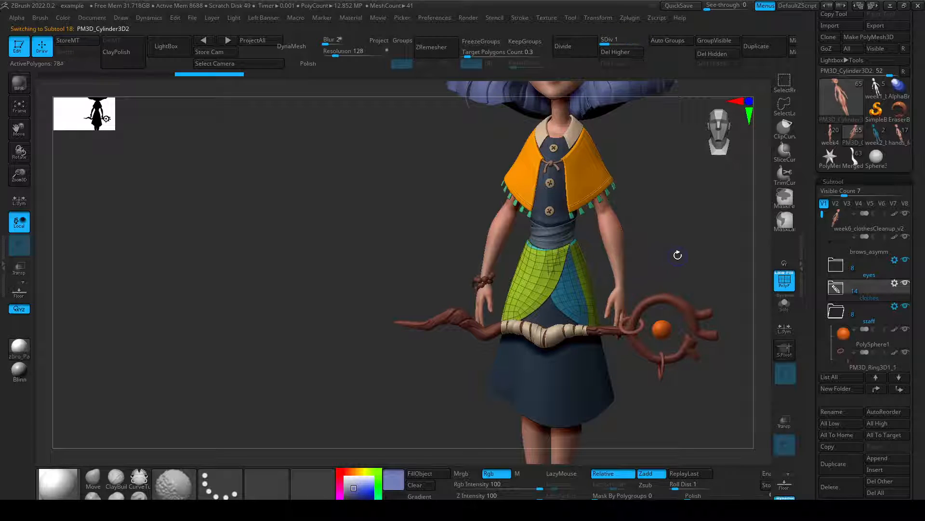
pyautogui.moveTo(688, 244)
pyautogui.mouseDown()
pyautogui.moveTo(675, 235)
pyautogui.moveTo(685, 282)
pyautogui.moveTo(674, 255)
pyautogui.mouseUp()
pyautogui.keyDown('alt'); pyautogui.moveTo(673, 256); pyautogui.dragTo(674, 295); pyautogui.keyUp('alt')
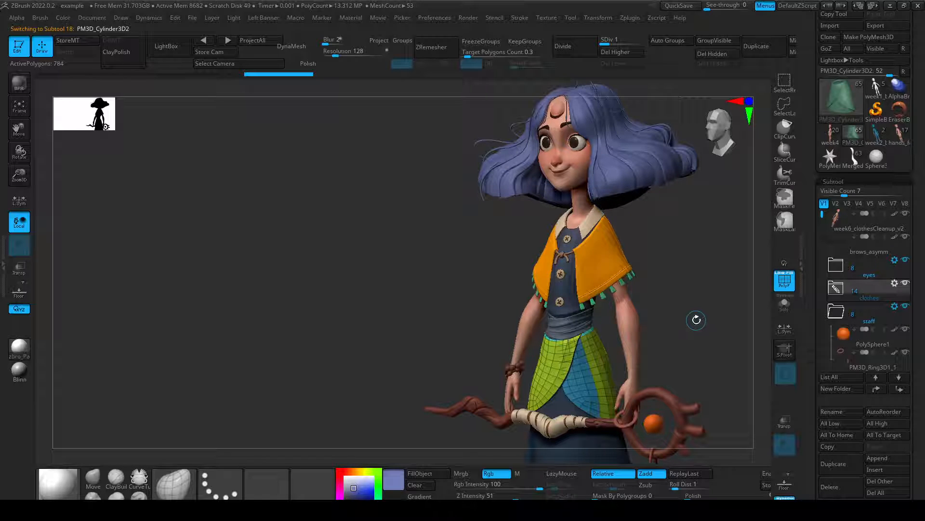
# Inspect the staff's ring and shaft as separate subtools, ending on the shaft, and review the clothed character.
pyautogui.keyDown('alt'); pyautogui.click(680, 396); pyautogui.keyUp('alt')
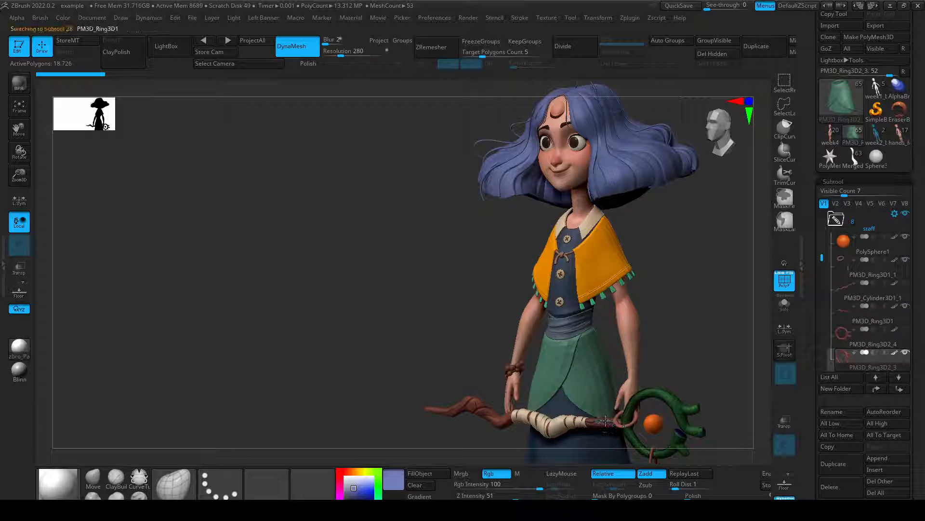
pyautogui.moveTo(707, 335); pyautogui.dragTo(719, 298)
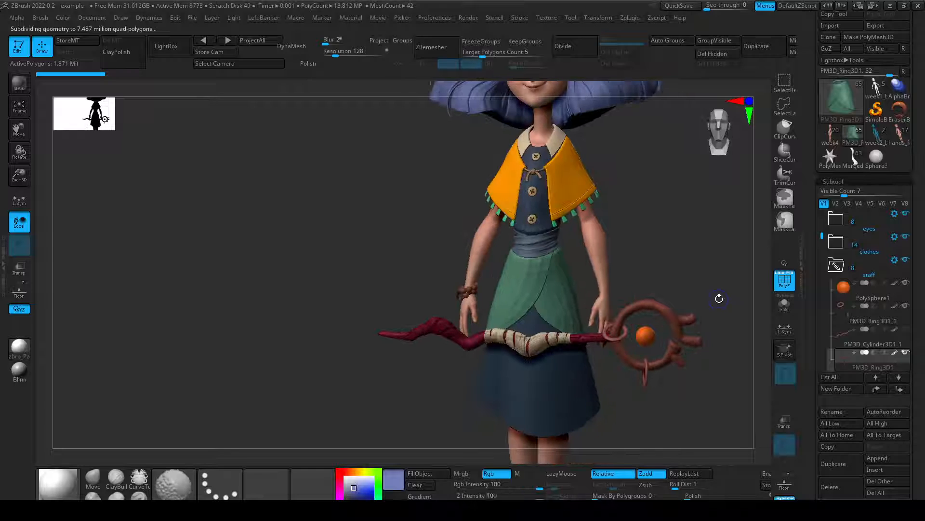
pyautogui.moveTo(682, 248); pyautogui.dragTo(670, 294)
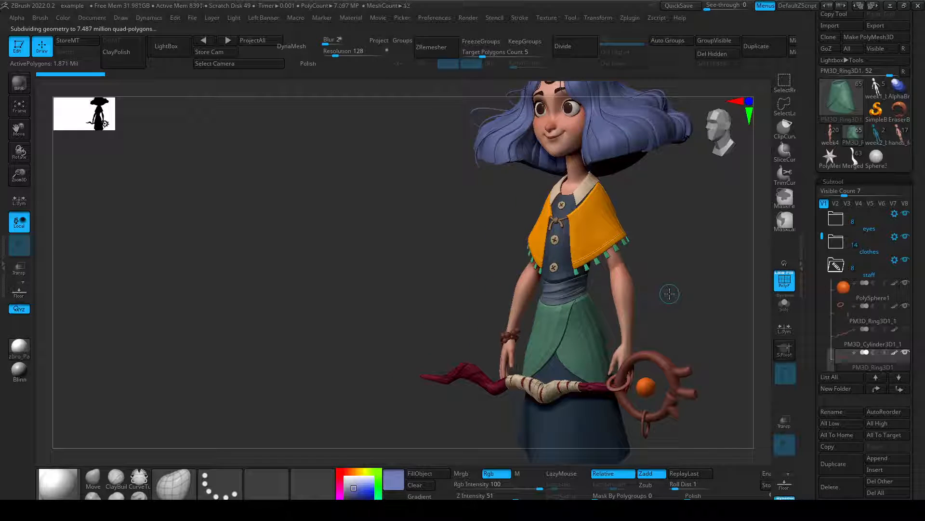
pyautogui.moveTo(680, 254); pyautogui.dragTo(661, 174)
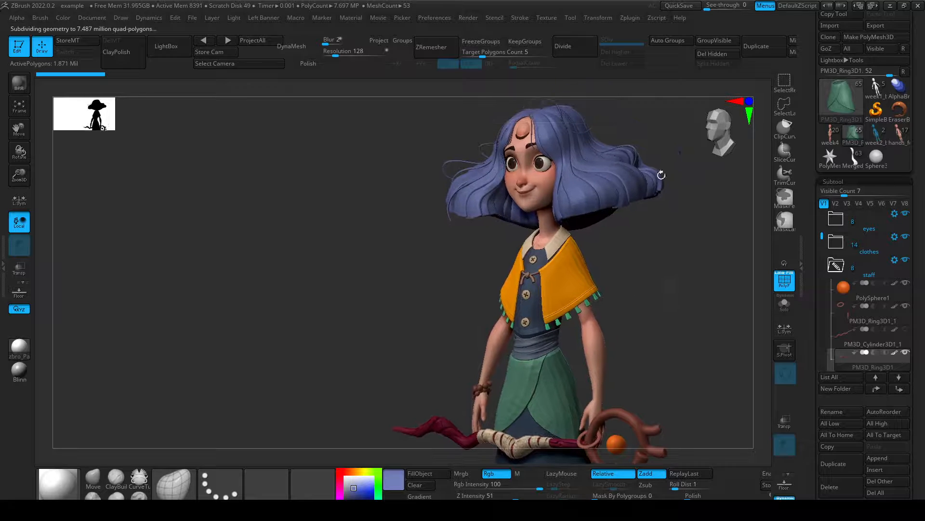
pyautogui.moveTo(675, 344); pyautogui.dragTo(670, 310)
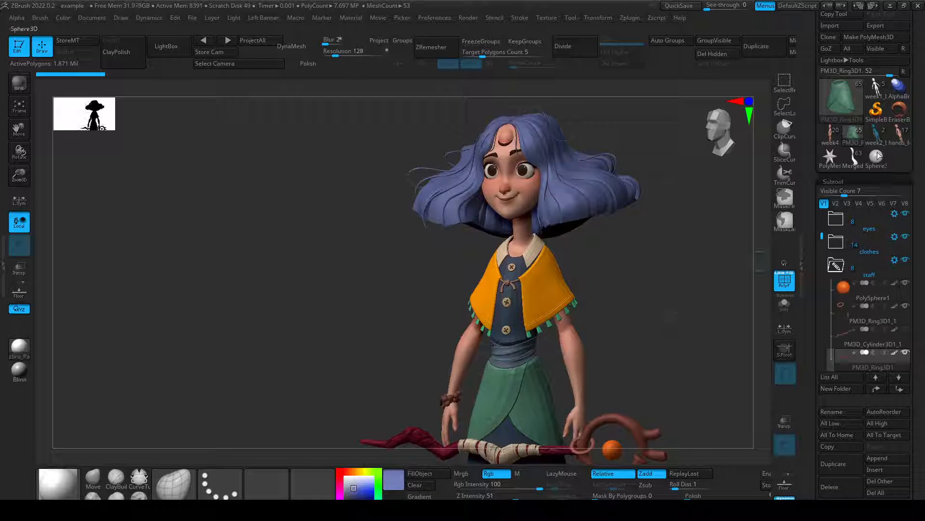
# Switch to the posed character in the Merged_hair1_27 tool, hide the polyframe and examine the full figure.
pyautogui.click(851, 159)
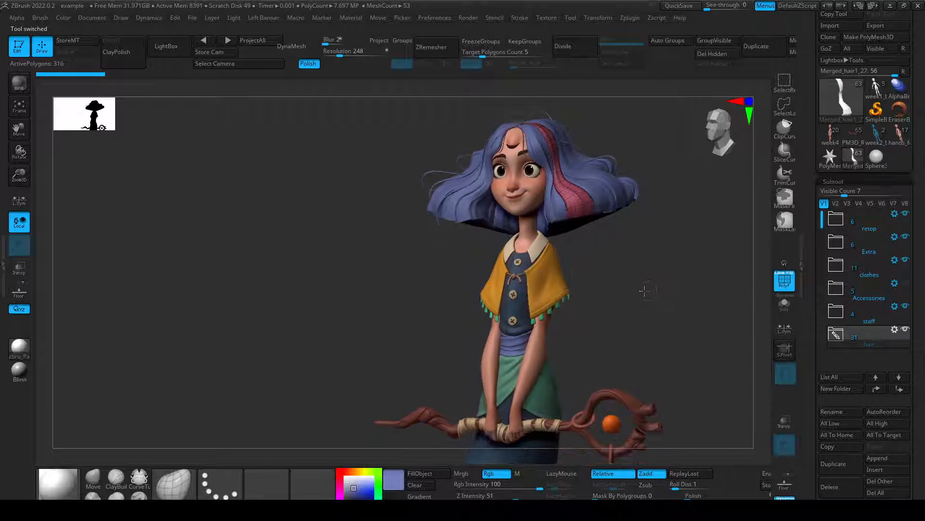
pyautogui.moveTo(644, 290); pyautogui.dragTo(673, 263)
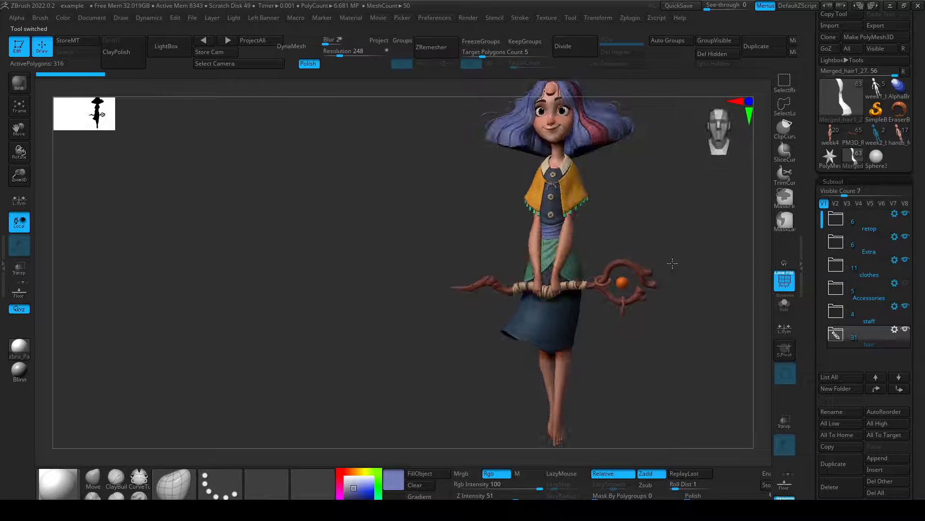
pyautogui.hotkey('shift', 'f')
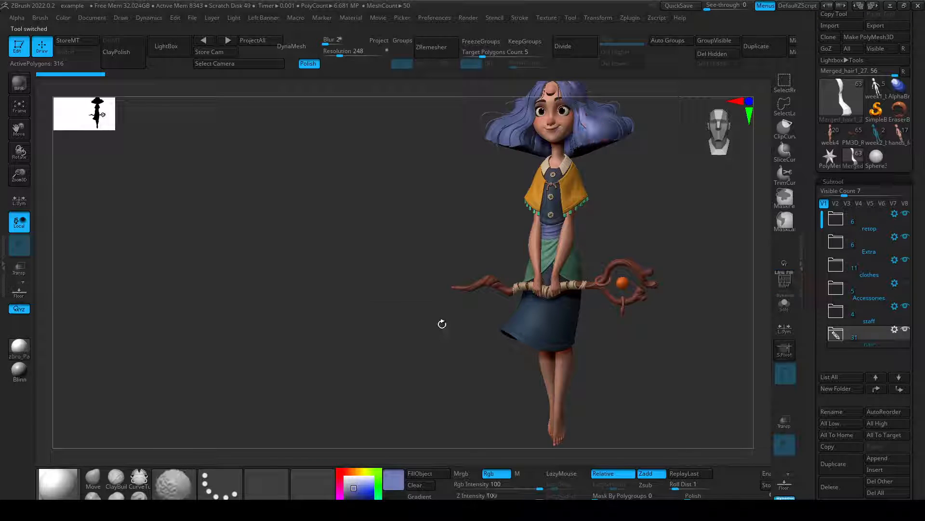
pyautogui.moveTo(685, 397)
pyautogui.mouseDown()
pyautogui.moveTo(582, 388)
pyautogui.moveTo(675, 391)
pyautogui.mouseUp()
pyautogui.keyDown('alt'); pyautogui.moveTo(698, 235); pyautogui.dragTo(736, 201); pyautogui.keyUp('alt')
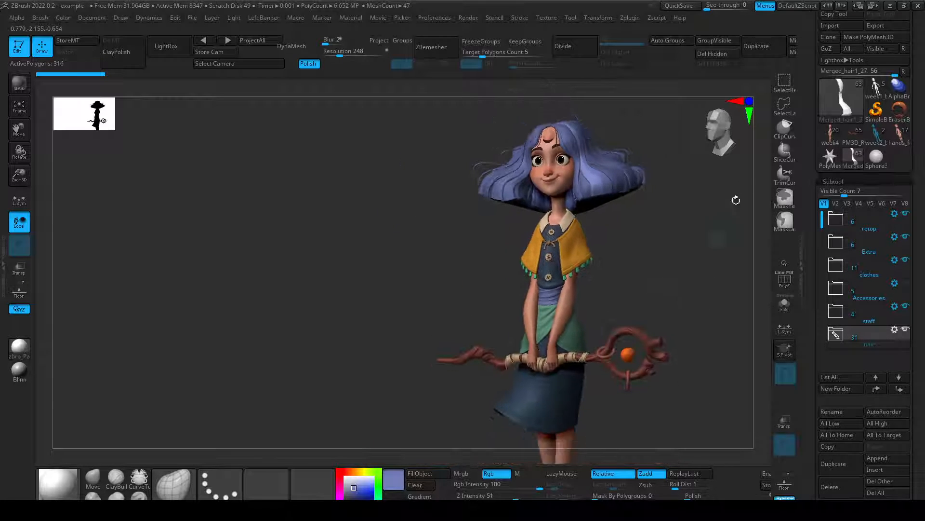
# Compare the hands_feet figure with the posed Merged_hair1_27 character at full figure, ending on the posed one.
pyautogui.click(900, 133)
pyautogui.moveTo(661, 336); pyautogui.dragTo(587, 171)
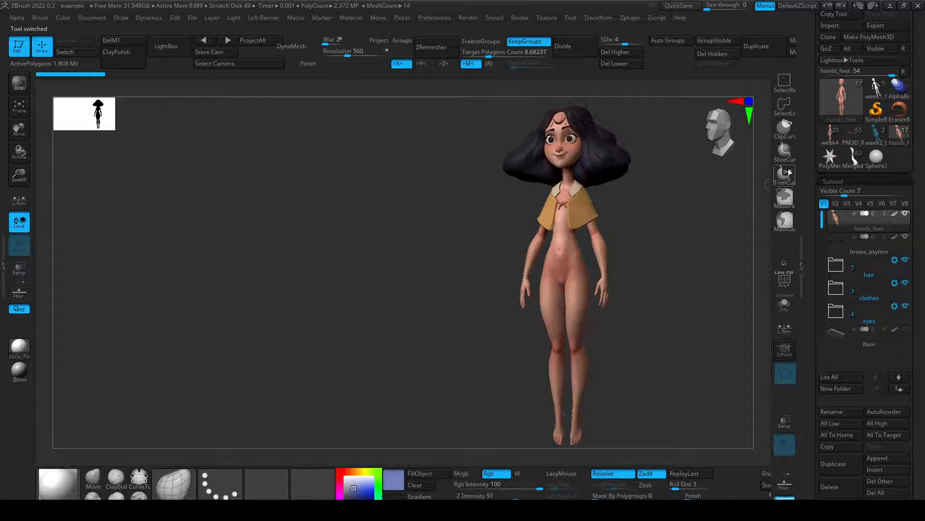
pyautogui.click(855, 162)
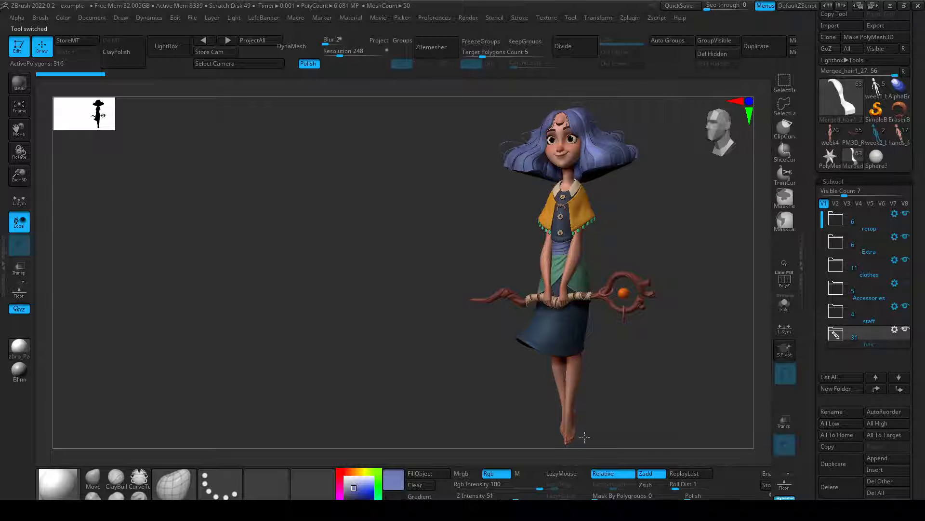
pyautogui.moveTo(584, 437); pyautogui.dragTo(664, 379)
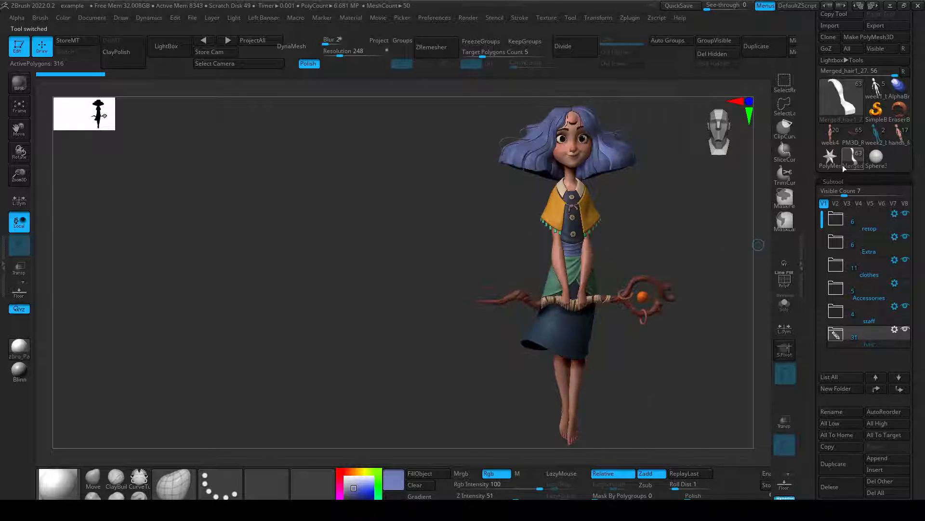
# Switch to the week4 character, display its polyframe and lower the body to subdivision level 1.
pyautogui.click(830, 134)
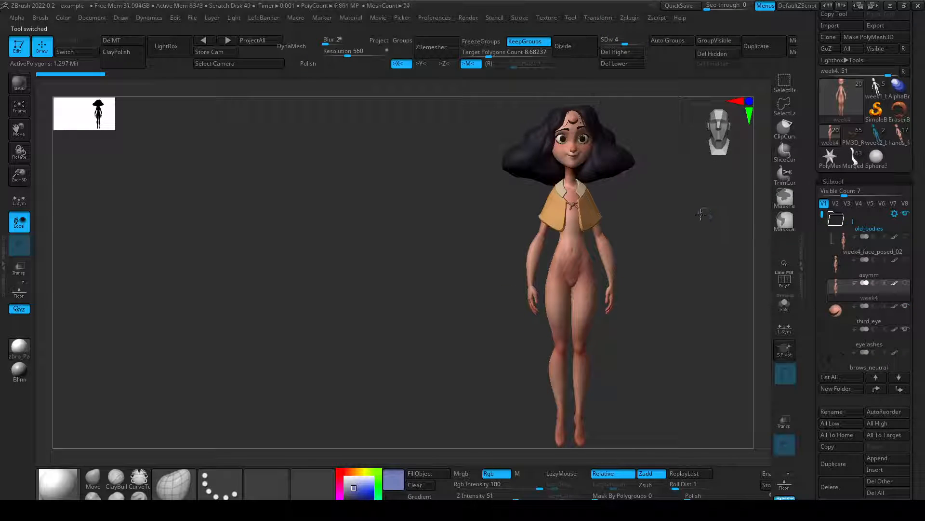
pyautogui.moveTo(701, 215); pyautogui.dragTo(717, 318)
pyautogui.hotkey('shift', 'f')
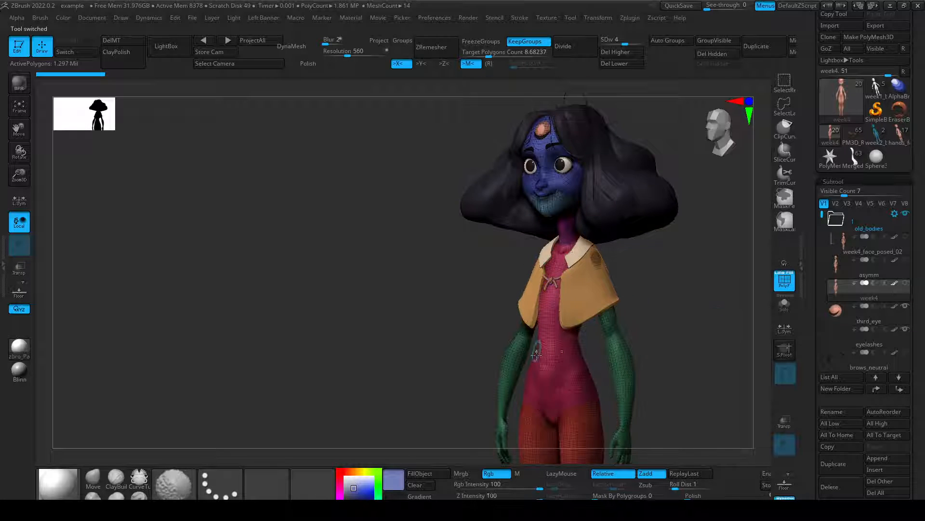
pyautogui.hotkey('shift', 'd')
pyautogui.hotkey('shift', 'd')
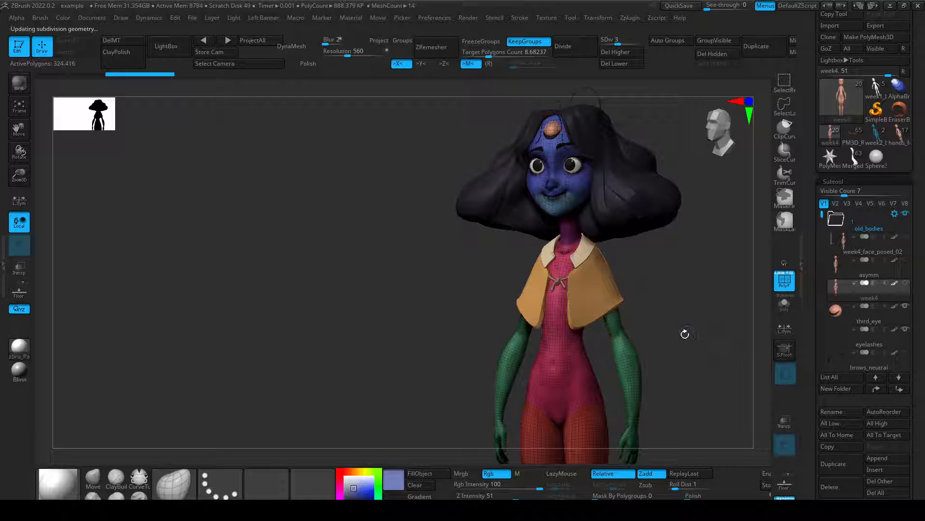
pyautogui.hotkey('shift', 'd')
pyautogui.hotkey('shift', 'd')
pyautogui.moveTo(665, 299)
pyautogui.keyDown('alt'); pyautogui.mouseDown()
pyautogui.moveTo(674, 310)
pyautogui.moveTo(678, 291)
pyautogui.mouseUp(); pyautogui.keyUp('alt')
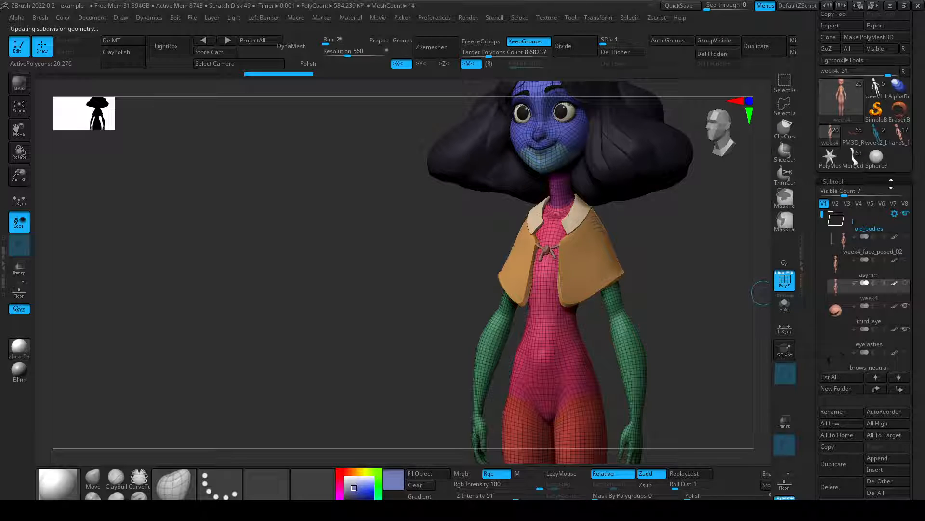
# Check the week2_blockin wireframe, switch to the hands_feet tool and lower its body to subdivision level 1.
pyautogui.click(875, 138)
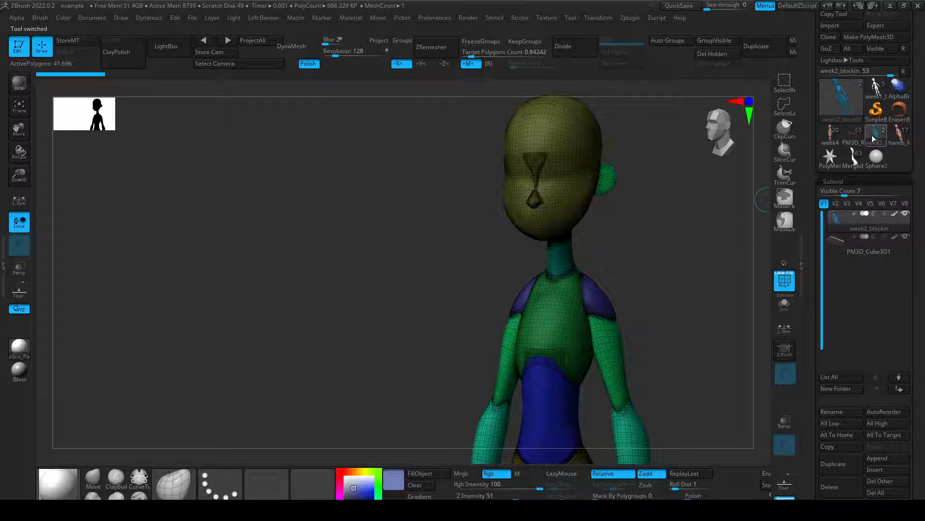
pyautogui.click(898, 135)
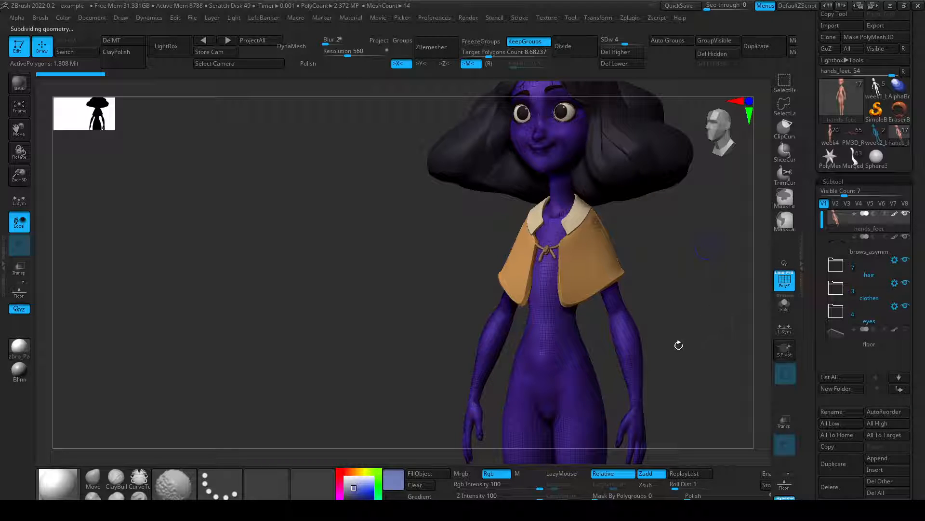
pyautogui.hotkey('shift', 'd')
pyautogui.hotkey('shift', 'd')
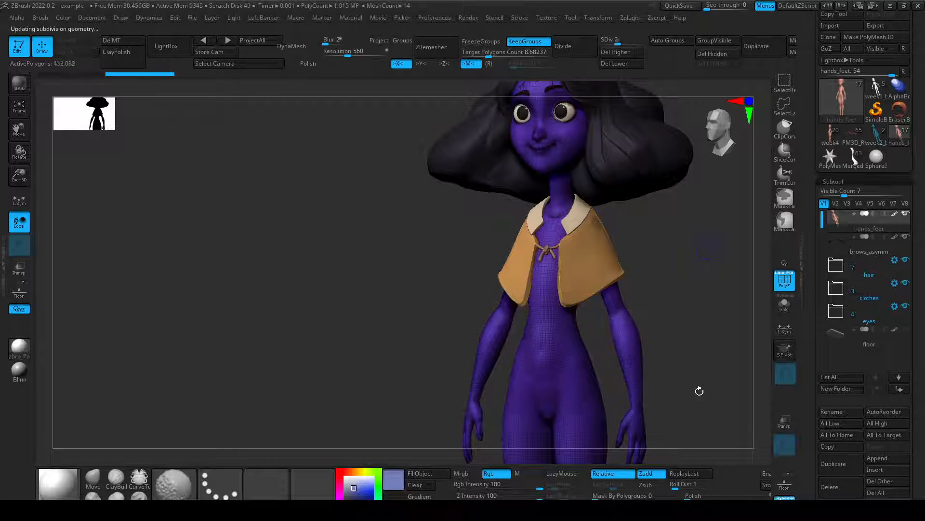
pyautogui.moveTo(690, 395)
pyautogui.keyDown('alt'); pyautogui.mouseDown()
pyautogui.moveTo(663, 306)
pyautogui.moveTo(688, 331)
pyautogui.mouseUp(); pyautogui.keyUp('alt')
pyautogui.hotkey('shift', 'd')
# Compare the low-level wireframes of the week4 and hands_feet bodies, ending on the face and upper body of week4.
pyautogui.click(835, 139)
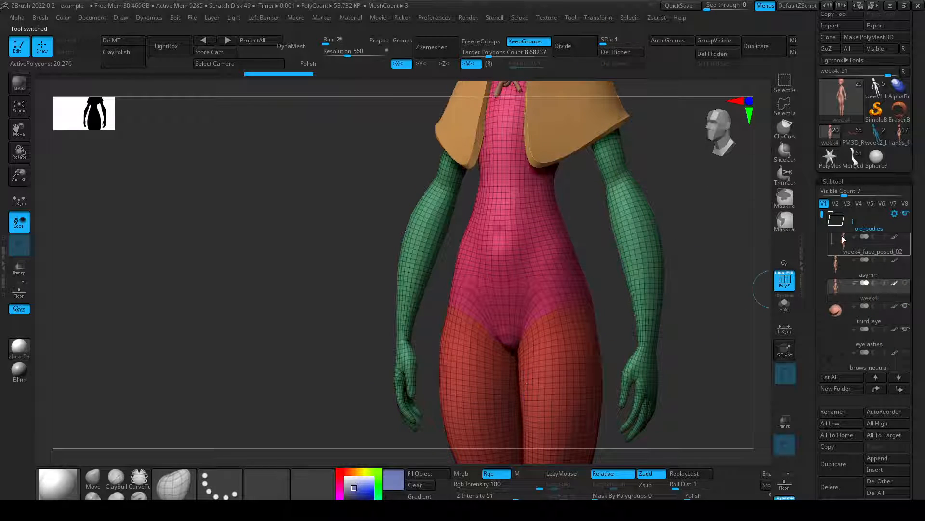
pyautogui.click(899, 136)
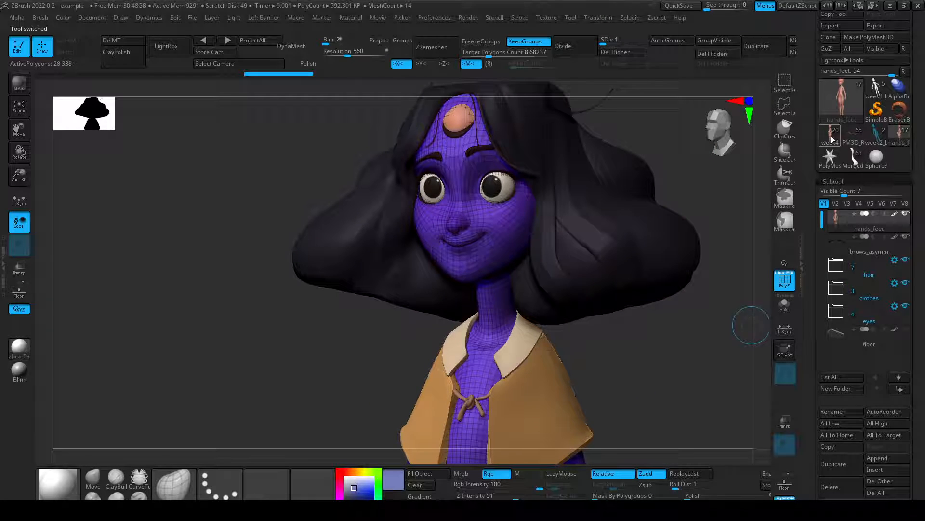
pyautogui.click(832, 140)
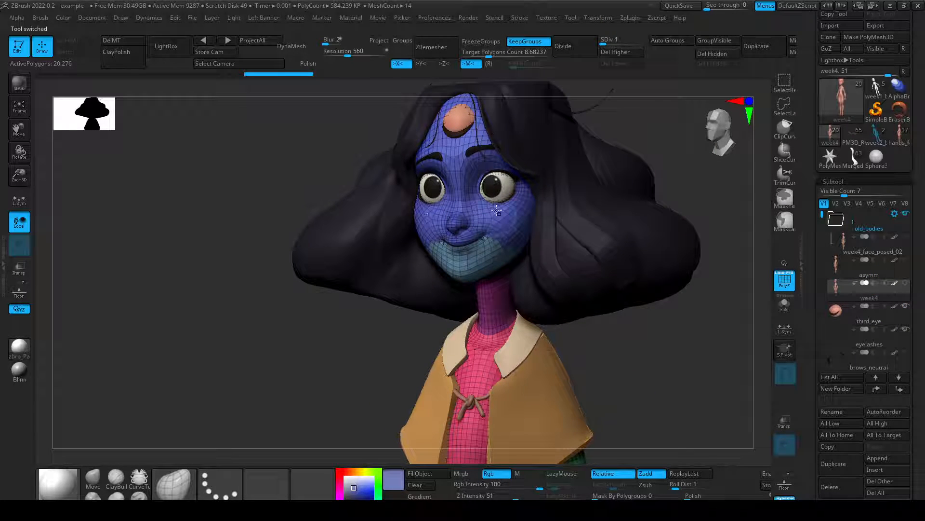
pyautogui.keyDown('alt'); pyautogui.moveTo(651, 419); pyautogui.dragTo(651, 259); pyautogui.keyUp('alt')
pyautogui.keyDown('alt'); pyautogui.moveTo(649, 332); pyautogui.dragTo(641, 216); pyautogui.keyUp('alt')
pyautogui.keyDown('alt'); pyautogui.moveTo(665, 314); pyautogui.dragTo(667, 270); pyautogui.keyUp('alt')
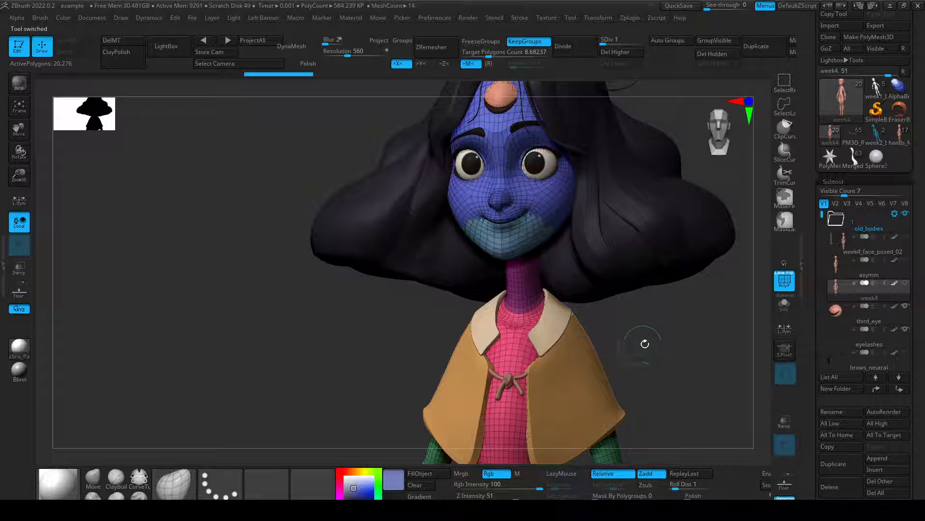
# Isolate the week4 body and examine its head and upper-body topology with and without the polyframe.
pyautogui.keyDown('alt'); pyautogui.moveTo(641, 344); pyautogui.dragTo(678, 392); pyautogui.keyUp('alt')
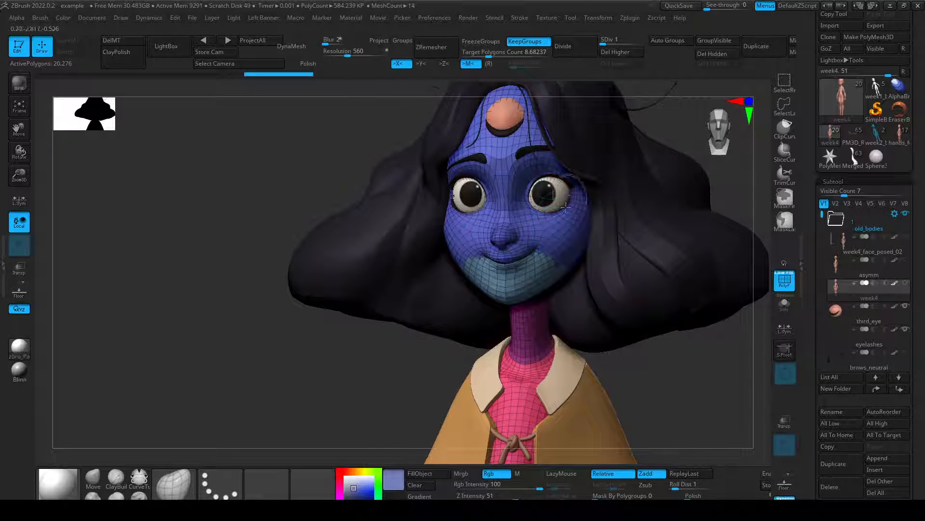
pyautogui.click(784, 304)
pyautogui.keyDown('alt'); pyautogui.moveTo(650, 268); pyautogui.dragTo(661, 426); pyautogui.keyUp('alt')
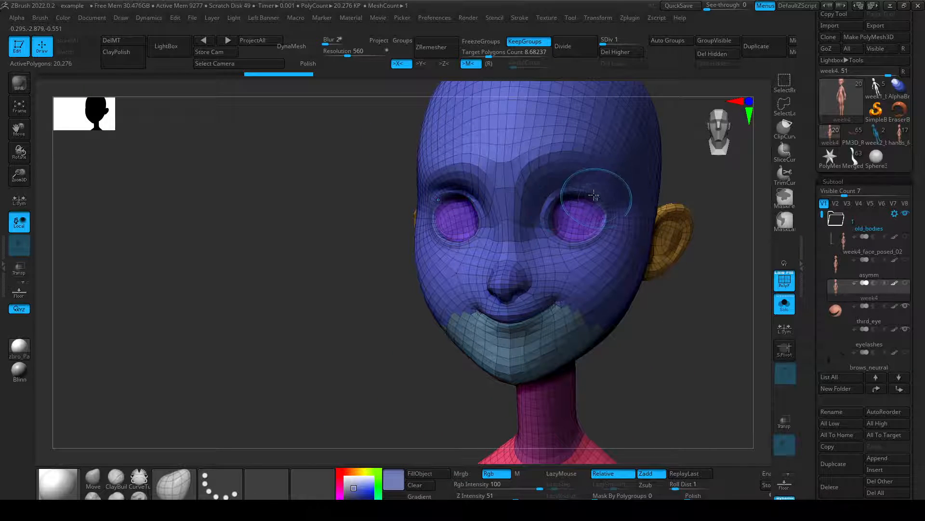
pyautogui.moveTo(715, 355); pyautogui.dragTo(675, 354)
pyautogui.keyDown('alt'); pyautogui.moveTo(652, 337); pyautogui.dragTo(667, 390); pyautogui.keyUp('alt')
pyautogui.keyDown('alt'); pyautogui.moveTo(736, 374); pyautogui.dragTo(691, 205); pyautogui.keyUp('alt')
pyautogui.hotkey('shift', 'f')
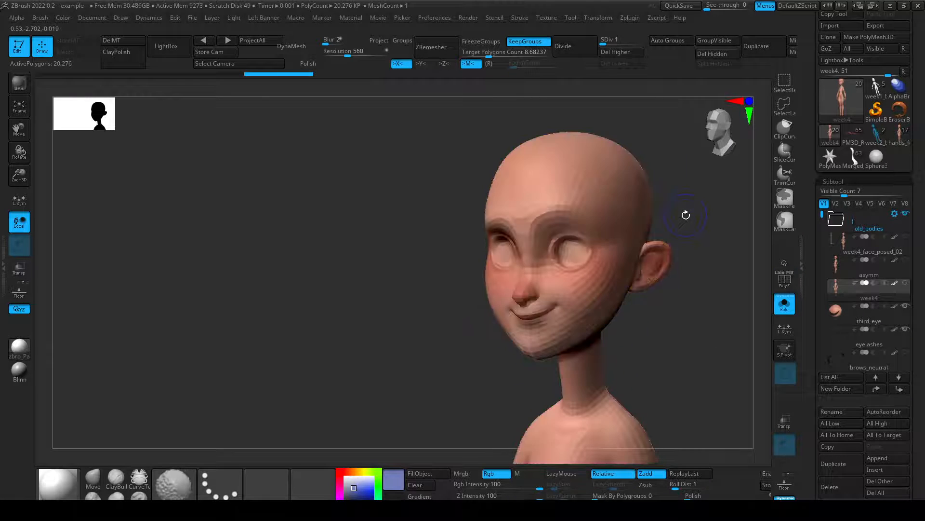
pyautogui.moveTo(667, 335); pyautogui.dragTo(673, 299)
pyautogui.hotkey('shift', 'f')
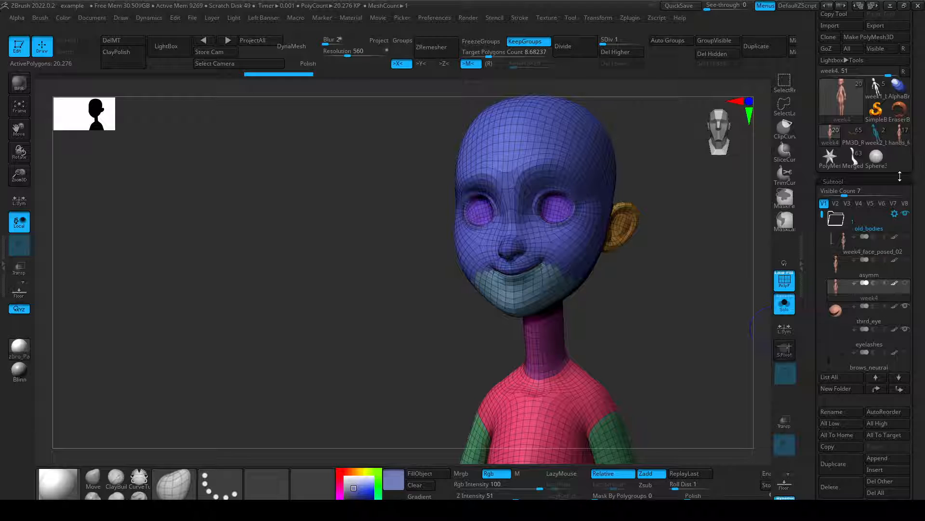
# Check the isolated hands_feet wireframe, switch to the week6 character with all its parts shown and select the week6_clothesCleanup_v2 body.
pyautogui.click(900, 138)
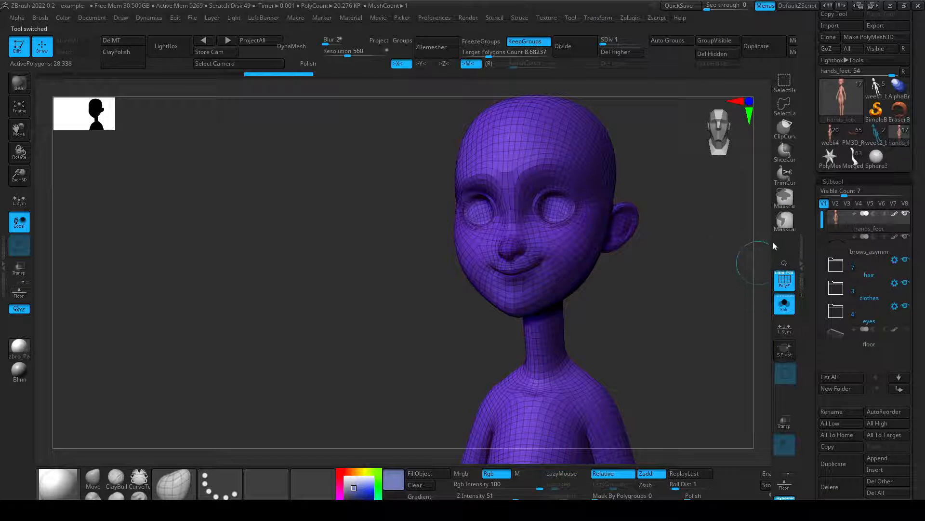
pyautogui.click(852, 137)
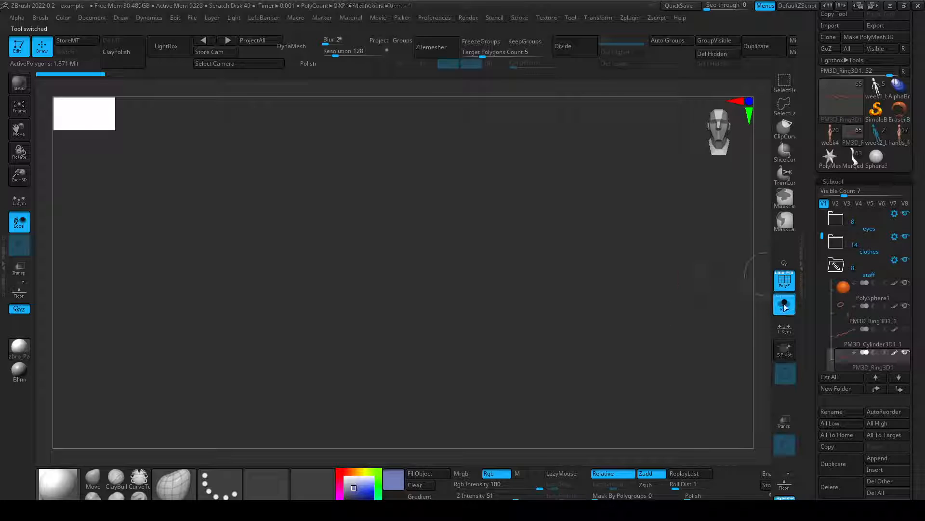
pyautogui.keyDown('alt'); pyautogui.click(545, 289); pyautogui.keyUp('alt')
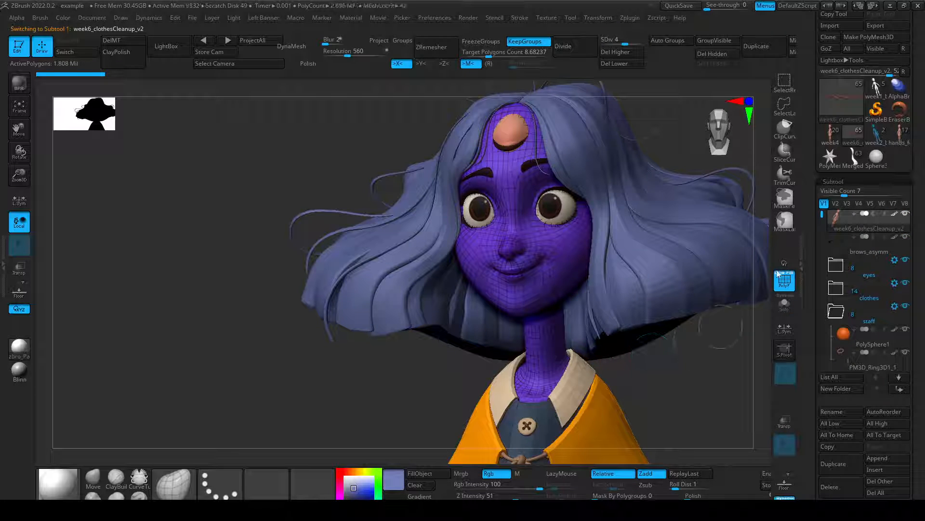
# Switch to the posed merged character, select its facePosed head and lower it to subdivision level 1.
pyautogui.click(852, 163)
pyautogui.keyDown('alt'); pyautogui.click(566, 276); pyautogui.keyUp('alt')
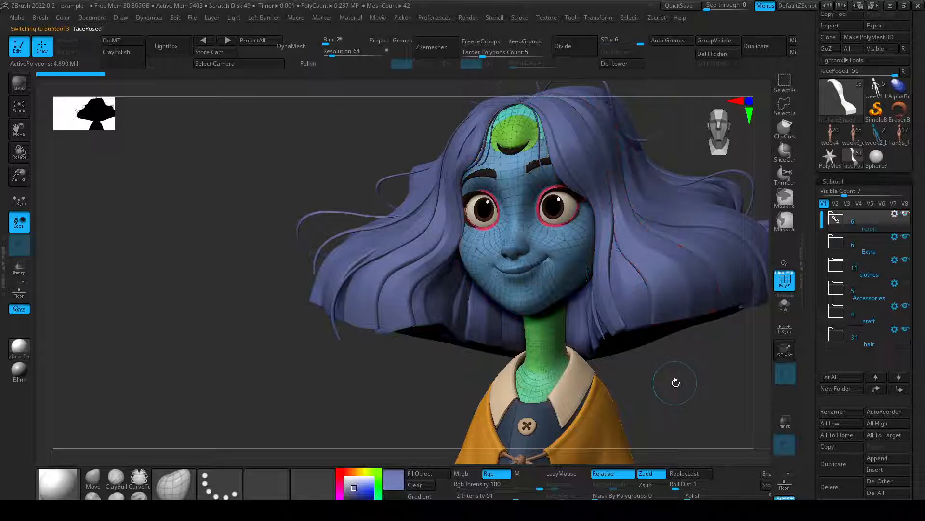
pyautogui.hotkey('shift', 'd')
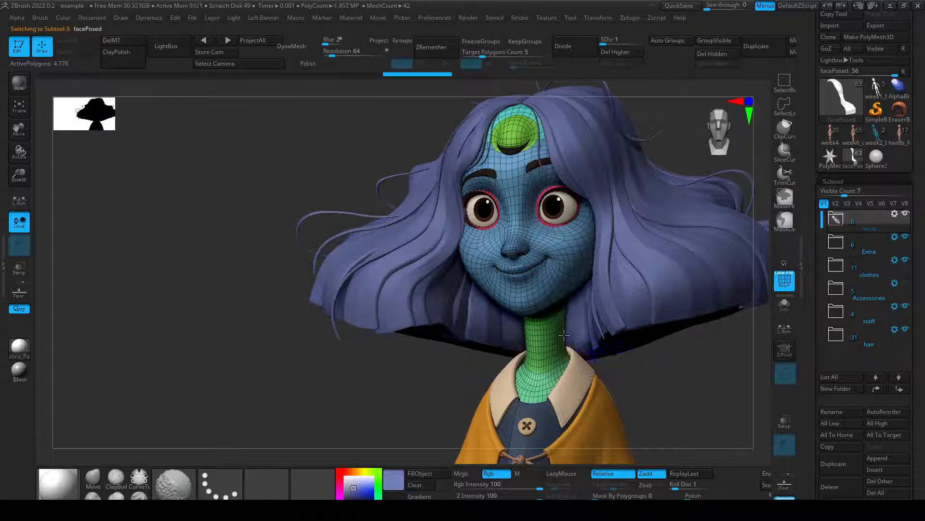
pyautogui.moveTo(430, 365); pyautogui.dragTo(440, 364)
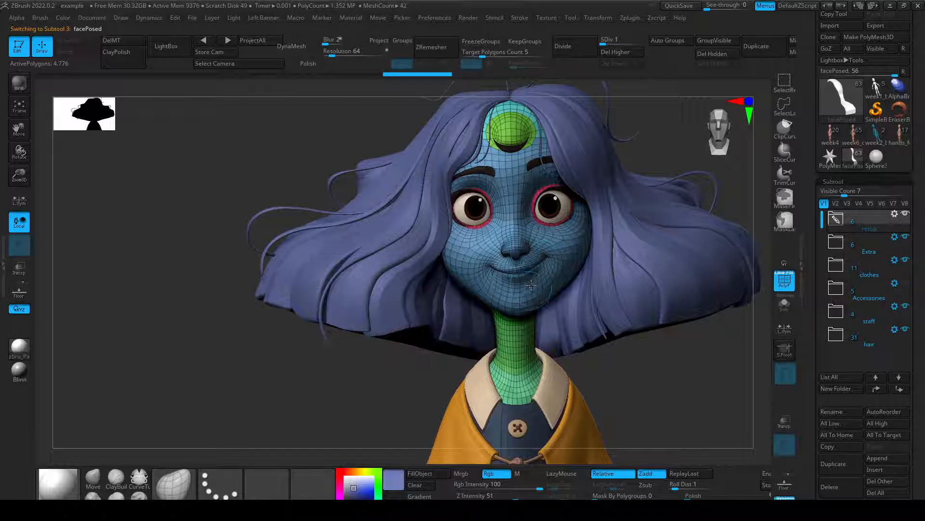
# Select the bodyPosed subtool, examine the wireframe of its arms and legs and turn off the polyframe.
pyautogui.moveTo(704, 429); pyautogui.dragTo(686, 225)
pyautogui.keyDown('alt'); pyautogui.click(565, 290); pyautogui.keyUp('alt')
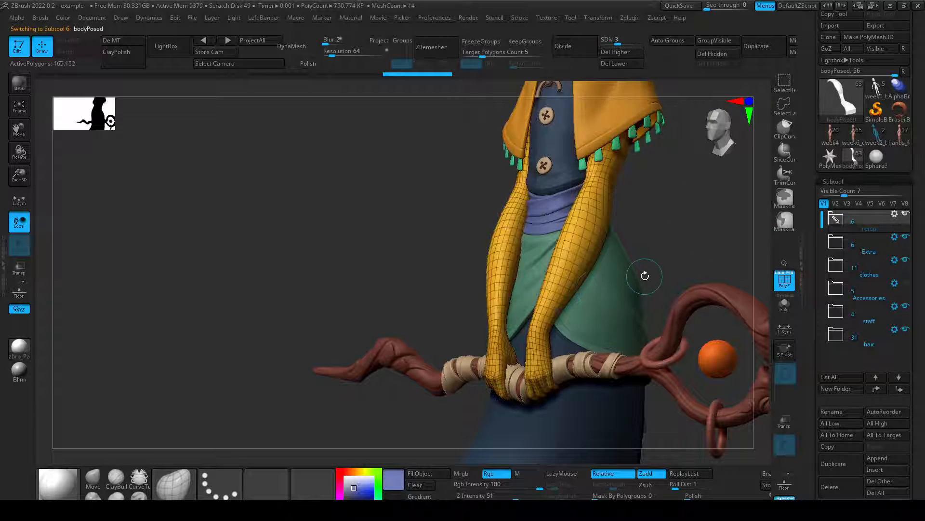
pyautogui.moveTo(644, 276)
pyautogui.keyDown('alt'); pyautogui.mouseDown()
pyautogui.moveTo(671, 212)
pyautogui.moveTo(727, 403)
pyautogui.moveTo(747, 322)
pyautogui.moveTo(652, 289)
pyautogui.mouseUp(); pyautogui.keyUp('alt')
pyautogui.moveTo(694, 405); pyautogui.dragTo(661, 219)
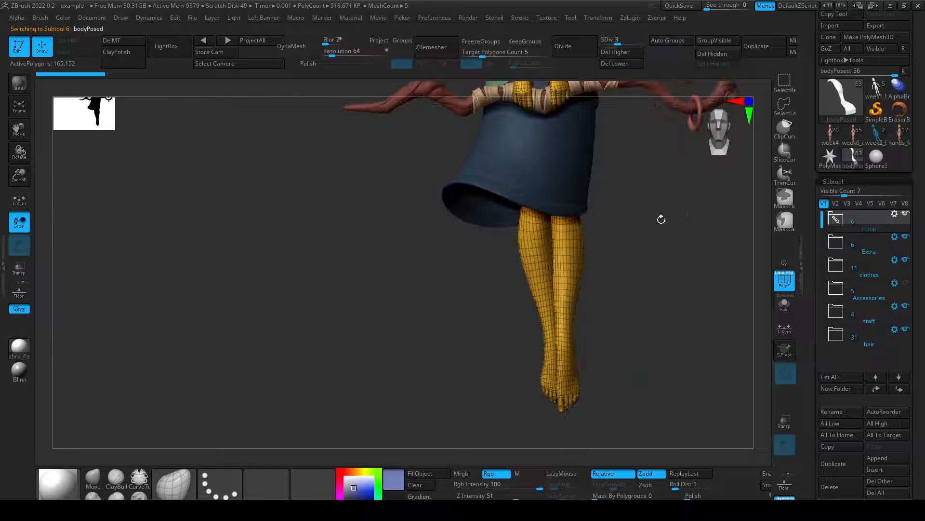
pyautogui.moveTo(696, 261); pyautogui.dragTo(696, 463)
pyautogui.hotkey('shift', 'f')
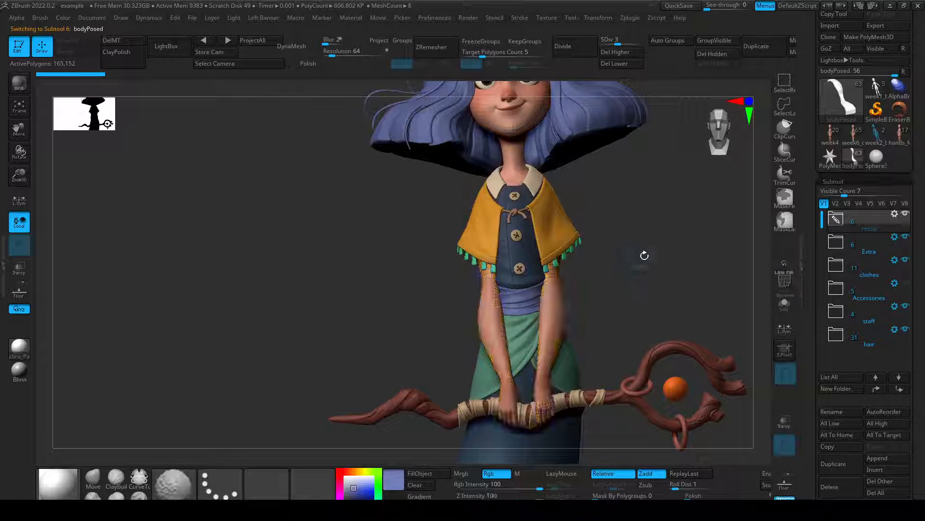
pyautogui.moveTo(645, 256); pyautogui.dragTo(689, 238)
# Compare the week2_blockin figure with the week1_blockin1_2 figure, ending on the week 1 block-in.
pyautogui.click(878, 131)
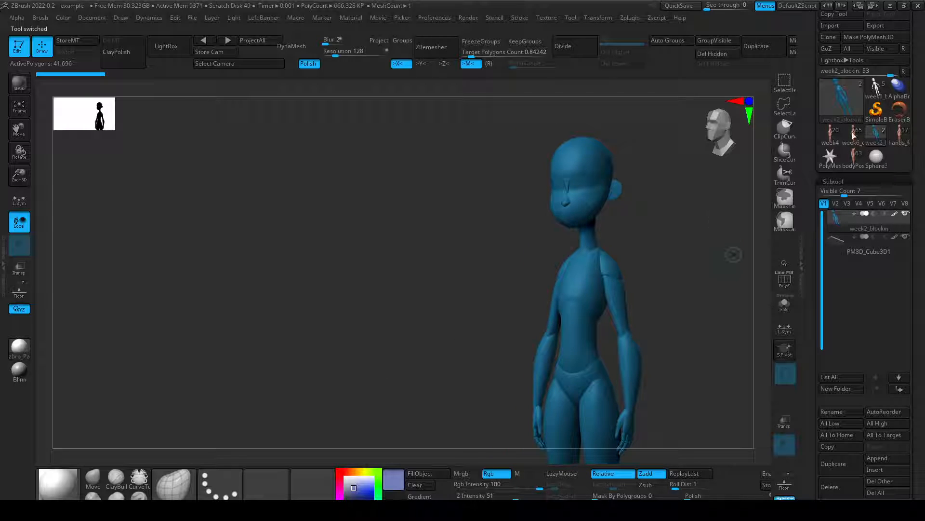
pyautogui.moveTo(689, 319); pyautogui.dragTo(636, 294)
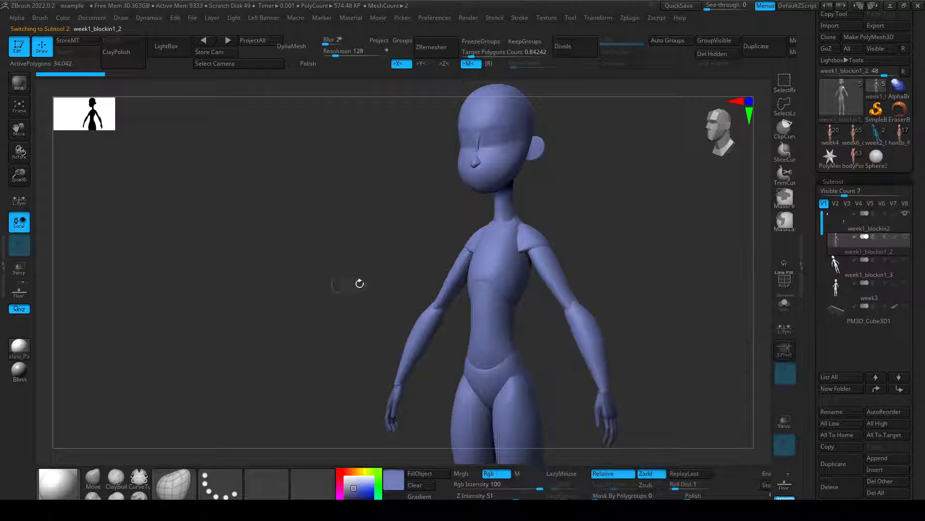
pyautogui.moveTo(609, 228); pyautogui.dragTo(634, 354)
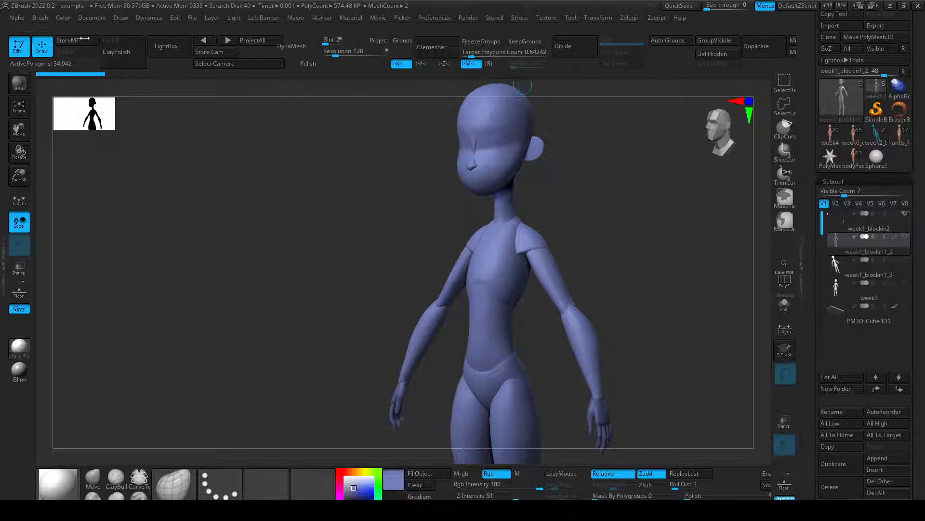
# Switch to the browser and open the Z Startup Instructions document from the zBrush folder in Google Drive.
pyautogui.moveTo(863, 241)
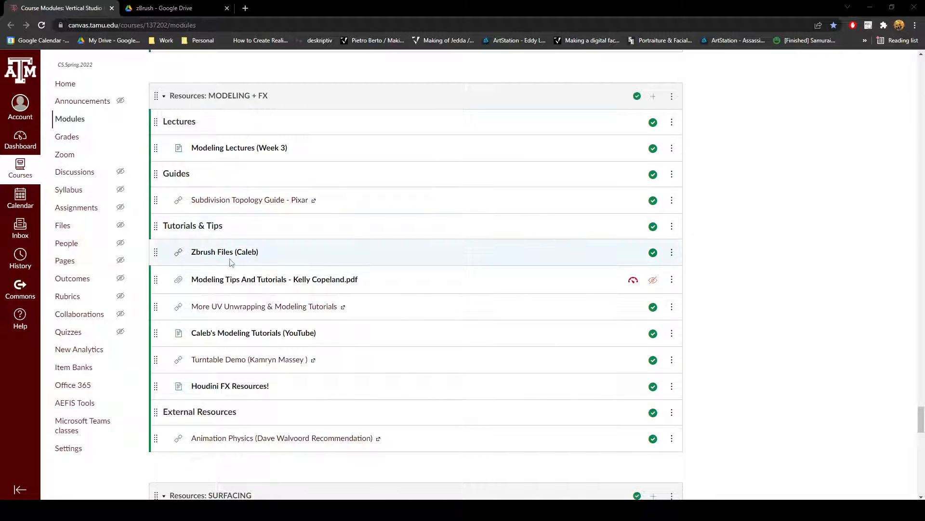
pyautogui.click(171, 9)
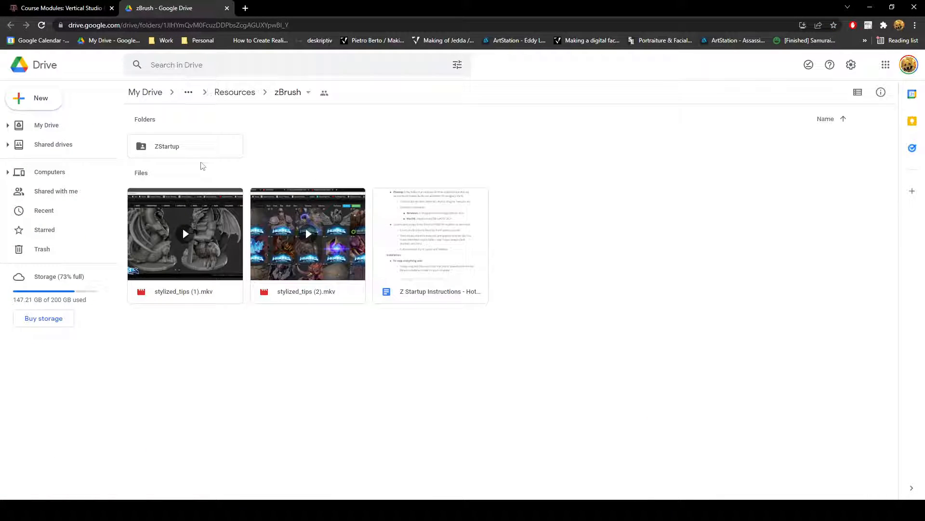
pyautogui.doubleClick(433, 244)
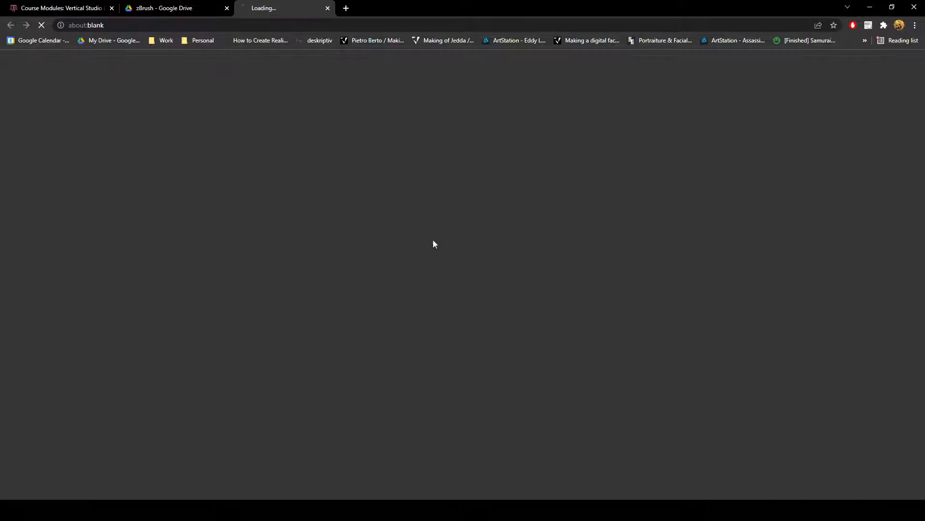
# Read through the Z Startup Instructions document, return to the zBrush Drive folder and select the ZStartup folder.
pyautogui.scroll(-6, 337, 213)
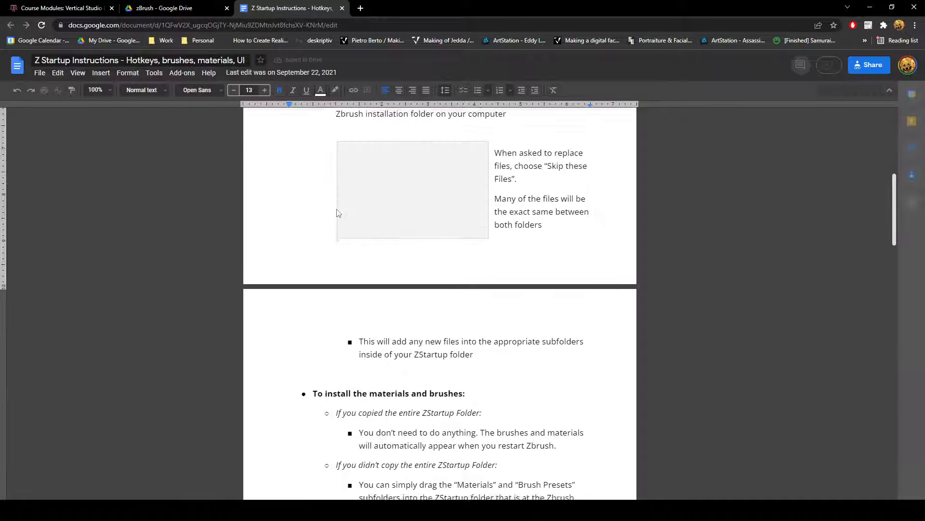
pyautogui.scroll(-8, 337, 213)
pyautogui.scroll(12, 395, 213)
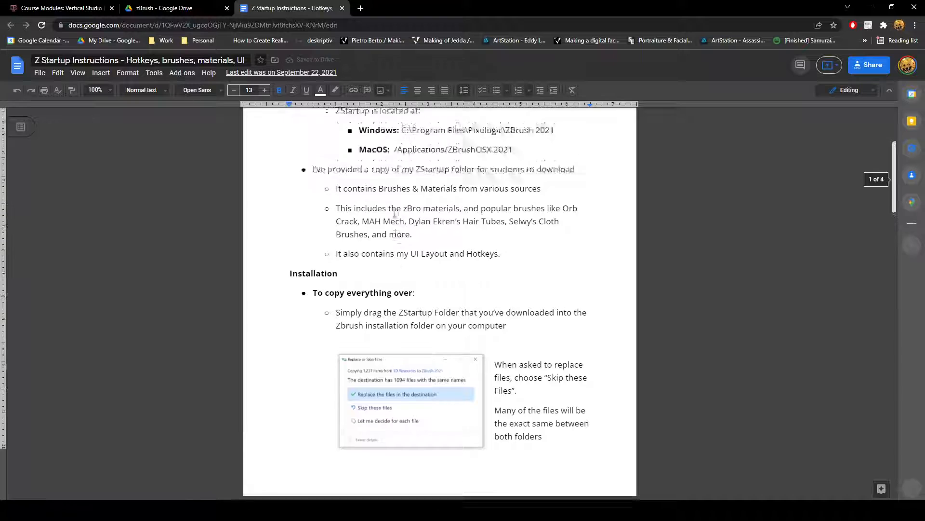
pyautogui.scroll(3, 395, 212)
pyautogui.click(164, 8)
pyautogui.click(193, 151)
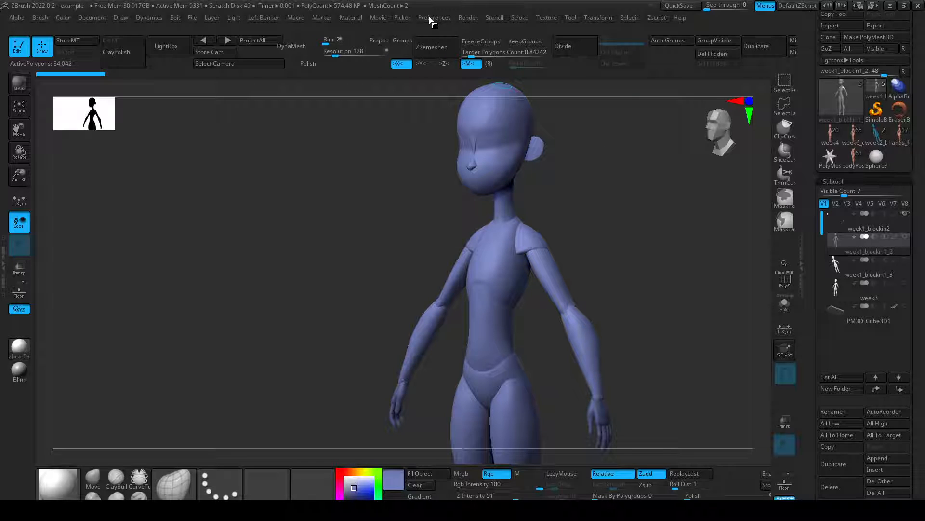
pyautogui.moveTo(410, 195); pyautogui.dragTo(372, 217)
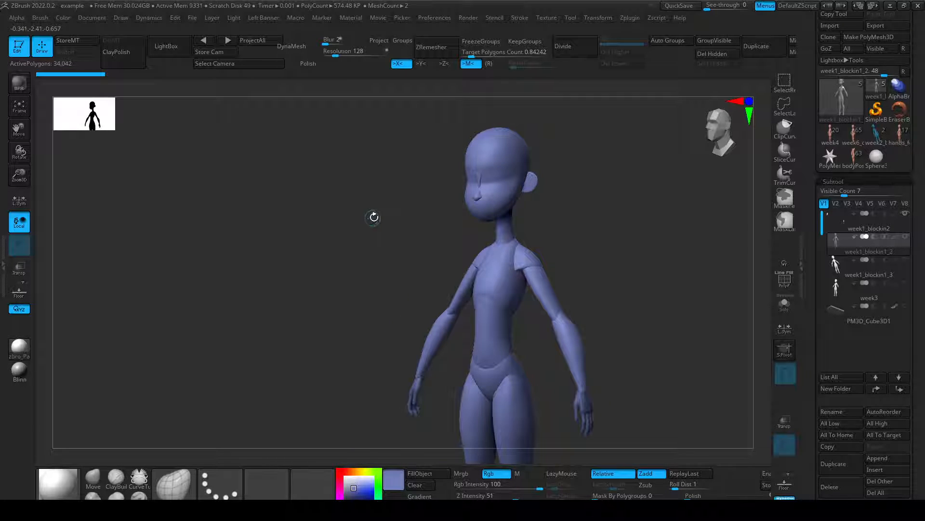
pyautogui.moveTo(644, 262); pyautogui.dragTo(612, 262)
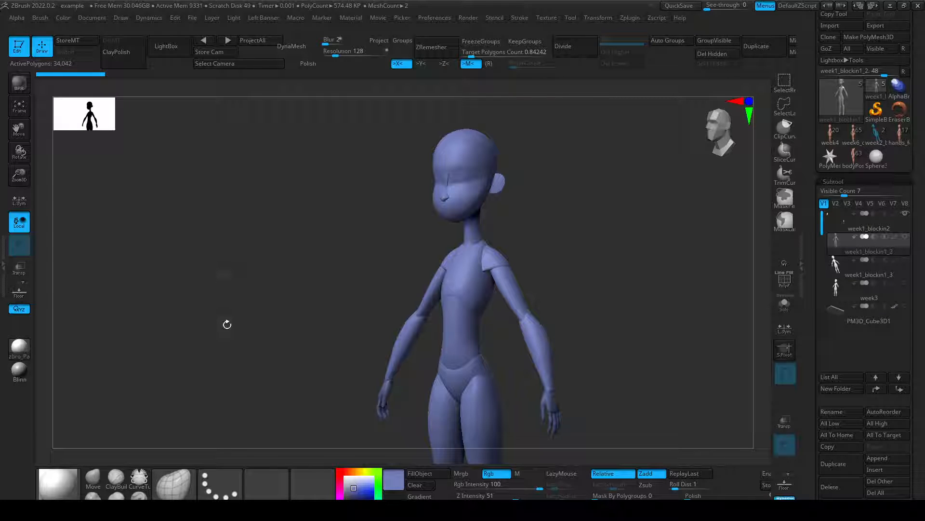
pyautogui.moveTo(280, 218); pyautogui.dragTo(283, 217)
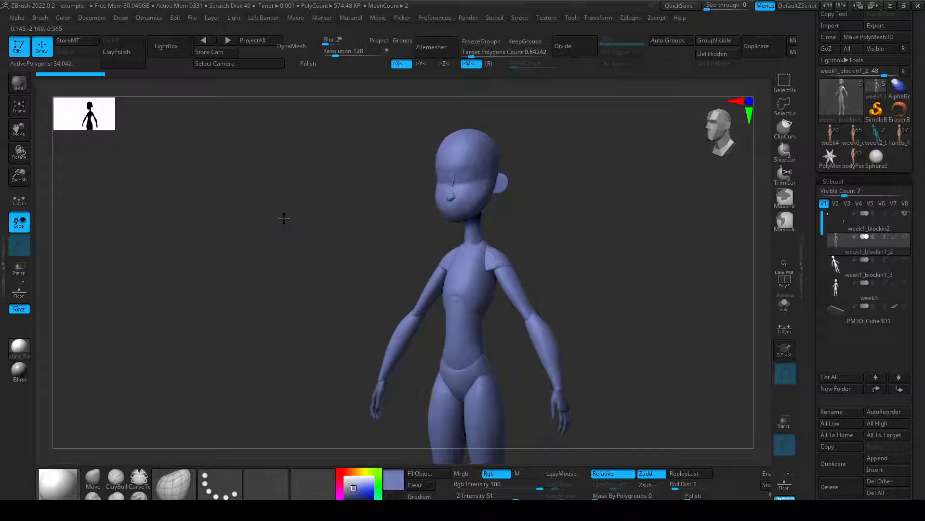
# Filter the sculpting brushes to those starting with S and choose the Standard brush.
pyautogui.click(178, 490)
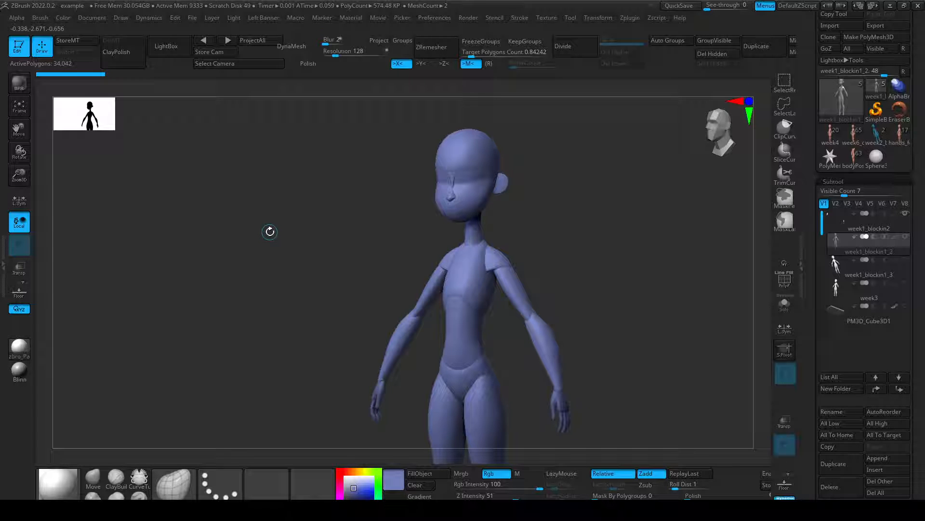
pyautogui.press('b')
pyautogui.press('s')
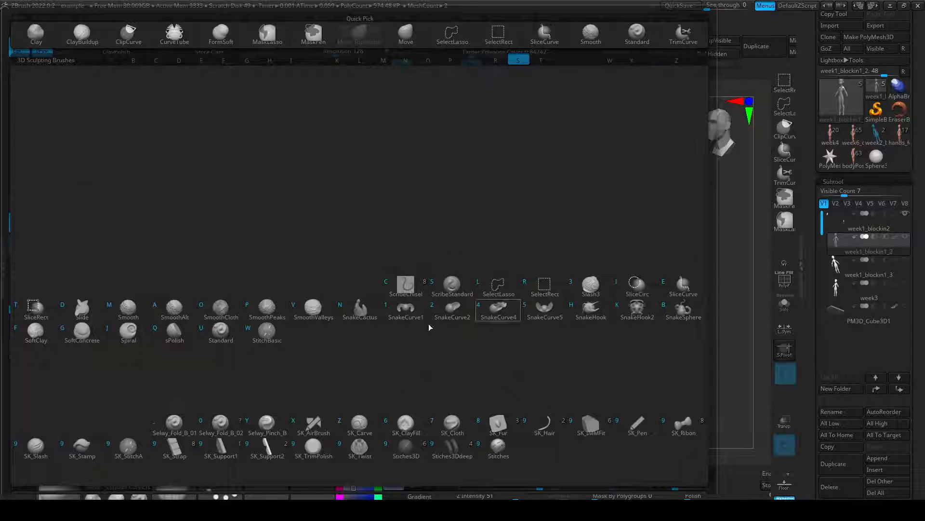
pyautogui.click(192, 340)
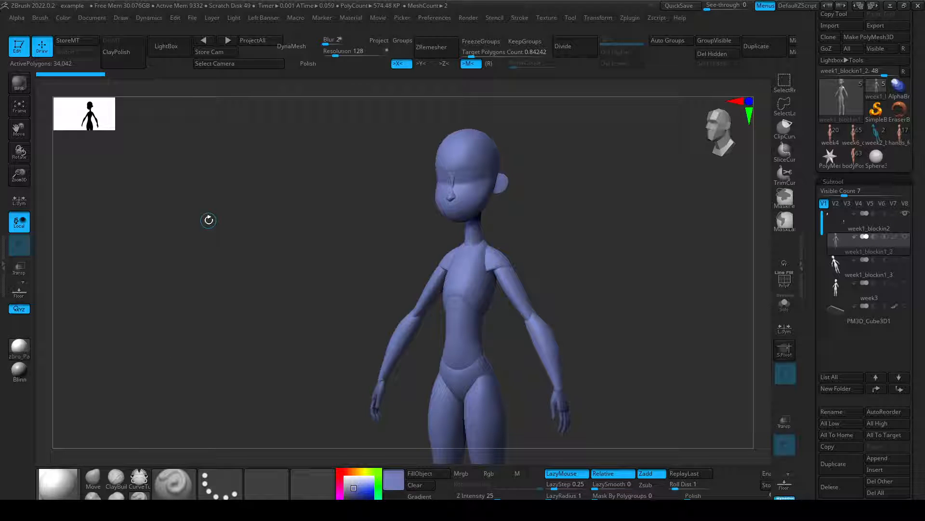
# Switch to the Move Topological brush and back to the Standard brush.
pyautogui.press('b')
pyautogui.press('m')
pyautogui.press('t')
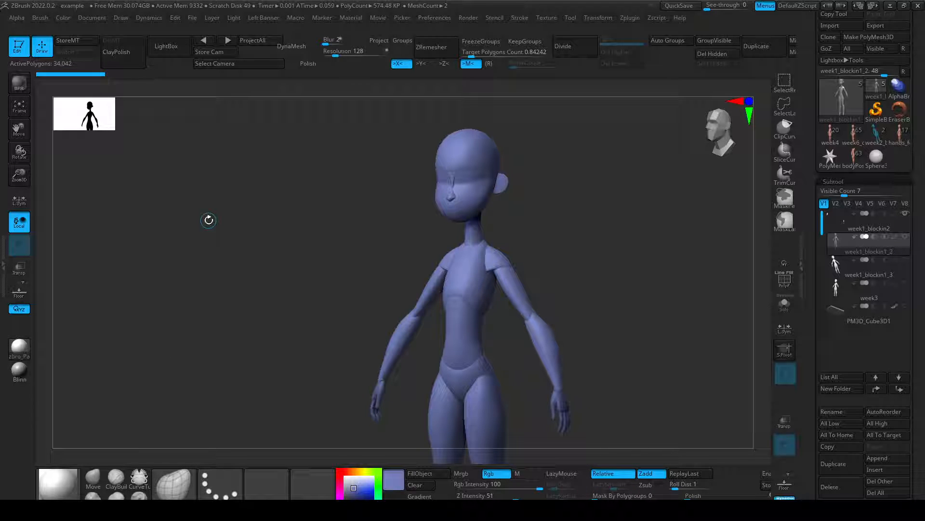
pyautogui.press('b')
pyautogui.press('s')
pyautogui.press('t')
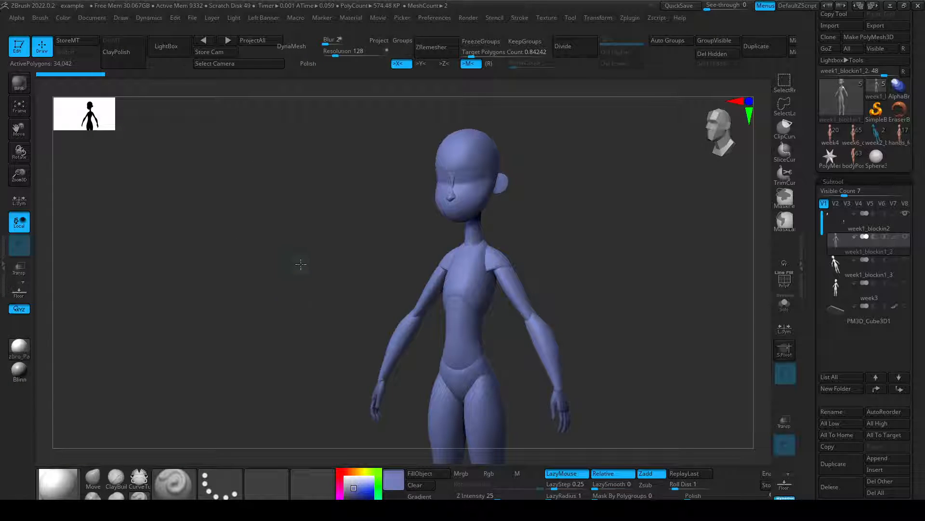
# Focus on the head of the week1_blockin1_2 figure and display its polyframe.
pyautogui.moveTo(301, 263); pyautogui.dragTo(295, 263)
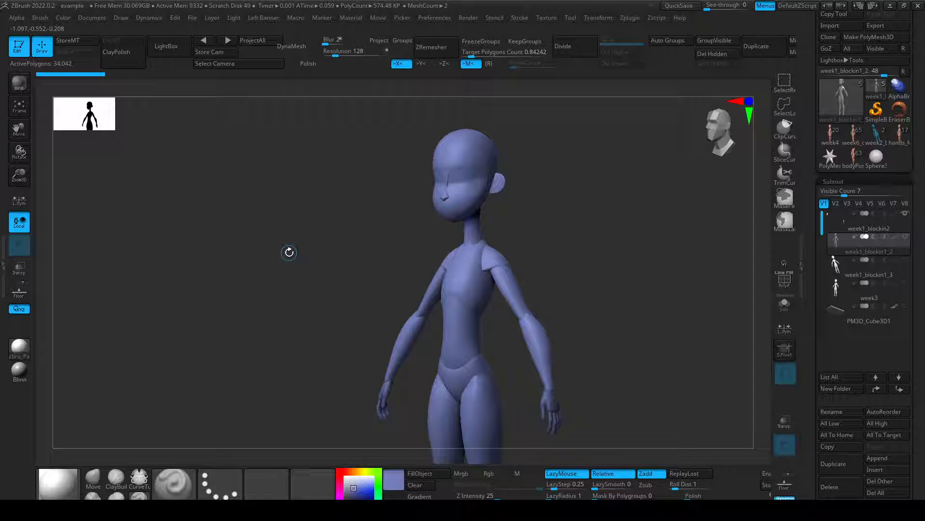
pyautogui.keyDown('alt'); pyautogui.moveTo(501, 201); pyautogui.dragTo(548, 308); pyautogui.keyUp('alt')
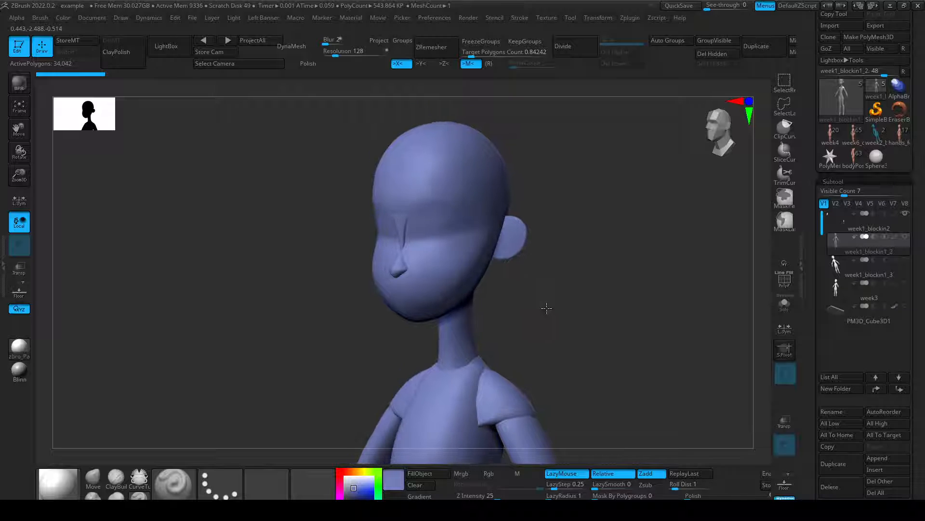
pyautogui.moveTo(345, 284); pyautogui.dragTo(333, 286)
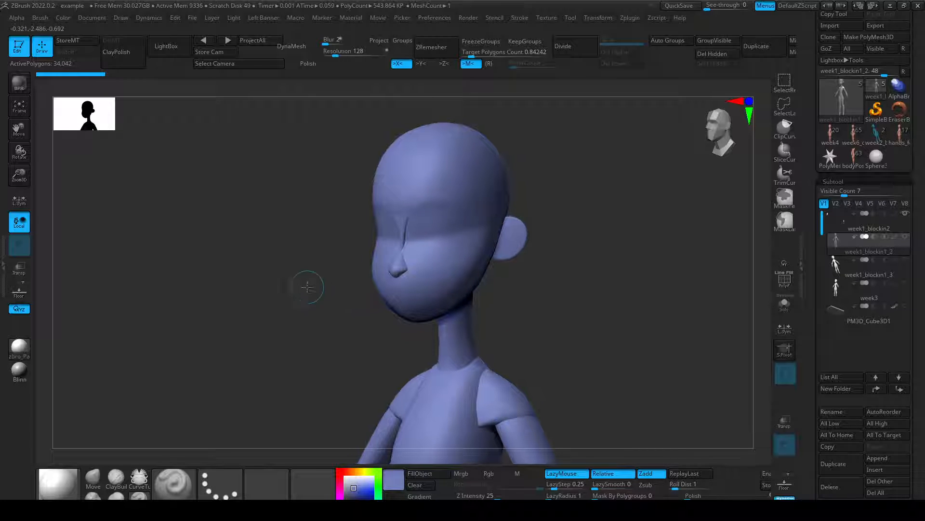
pyautogui.press('shift')
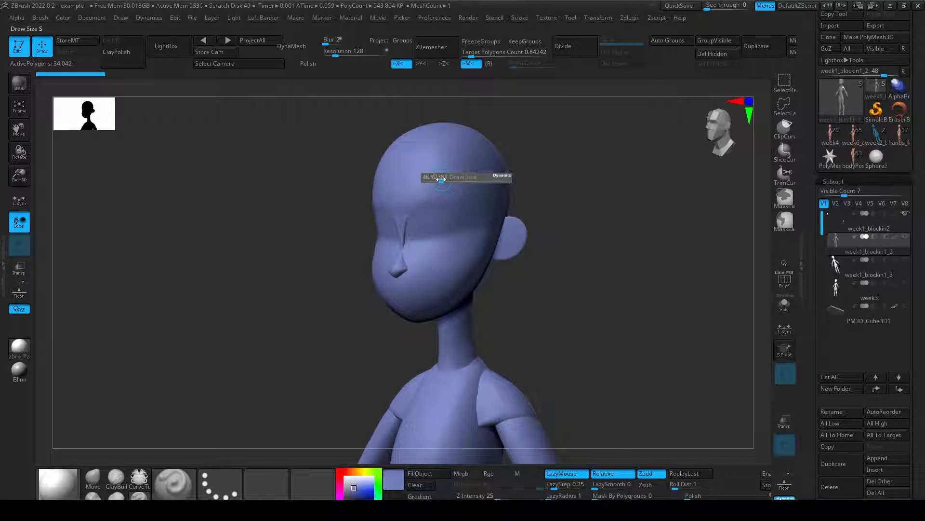
pyautogui.hotkey('shift', 'f')
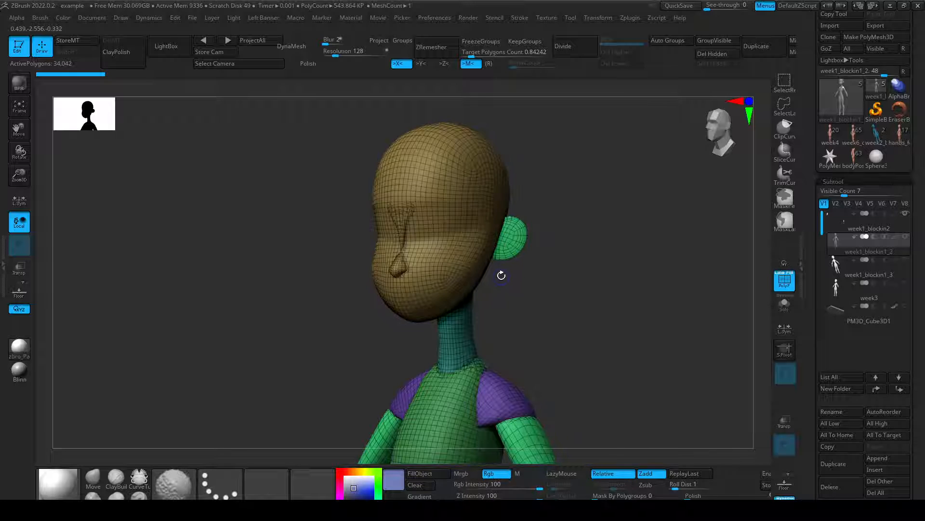
# Hide the polyframe of the figure, test a short Standard brush stroke on the forehead and undo the stroke.
pyautogui.hotkey('shift', 'f')
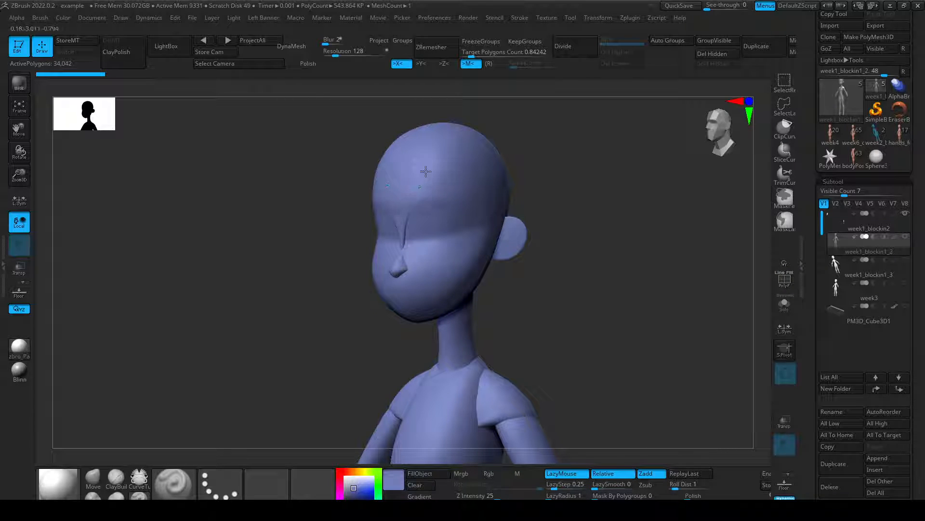
pyautogui.keyDown('ctrl'); pyautogui.moveTo(569, 245); pyautogui.dragTo(545, 259); pyautogui.keyUp('ctrl')
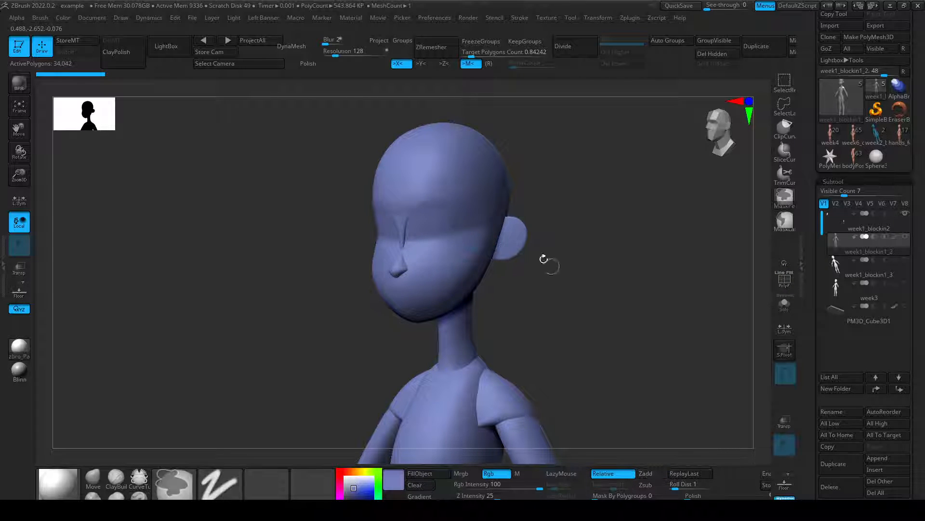
pyautogui.moveTo(450, 184)
pyautogui.mouseDown()
pyautogui.moveTo(438, 259)
pyautogui.moveTo(456, 153)
pyautogui.moveTo(472, 233)
pyautogui.moveTo(486, 178)
pyautogui.moveTo(440, 229)
pyautogui.moveTo(427, 184)
pyautogui.moveTo(410, 174)
pyautogui.moveTo(439, 181)
pyautogui.mouseUp()
pyautogui.hotkey('ctrl', 'z')
pyautogui.hotkey('ctrl', 'z')
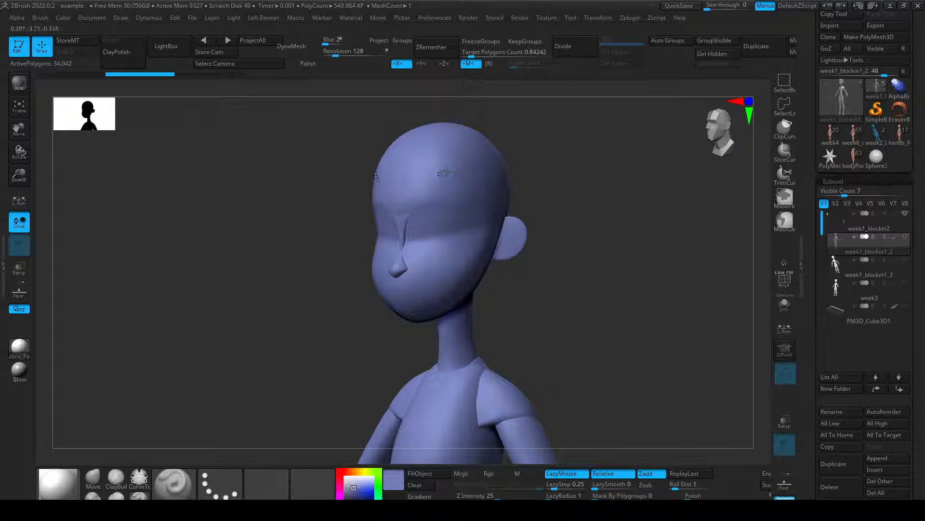
# Set the Standard brush's Z Intensity to 39, test wavy strokes across the forehead and cheeks, and undo them.
pyautogui.press('s')
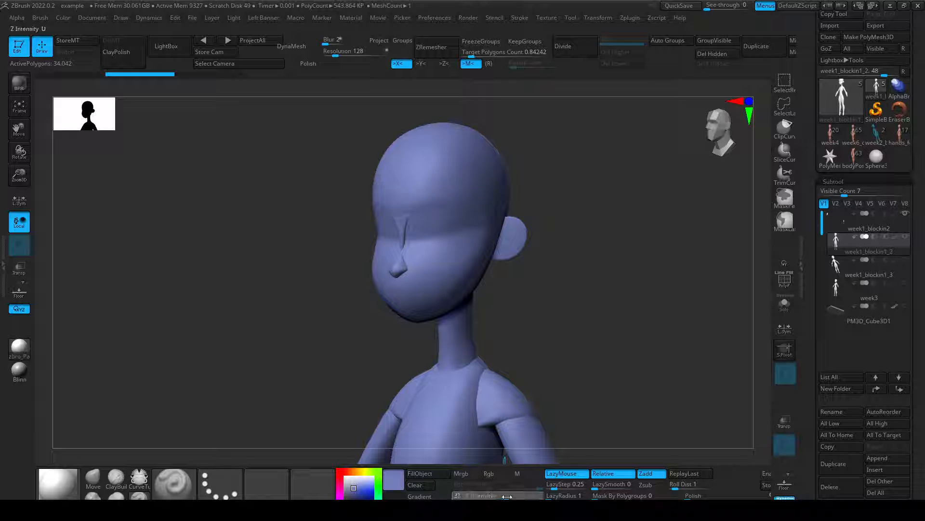
pyautogui.moveTo(440, 184)
pyautogui.mouseDown()
pyautogui.moveTo(454, 169)
pyautogui.moveTo(469, 209)
pyautogui.moveTo(488, 157)
pyautogui.moveTo(481, 220)
pyautogui.moveTo(428, 298)
pyautogui.moveTo(405, 308)
pyautogui.moveTo(441, 258)
pyautogui.moveTo(461, 248)
pyautogui.moveTo(437, 241)
pyautogui.moveTo(462, 271)
pyautogui.mouseUp()
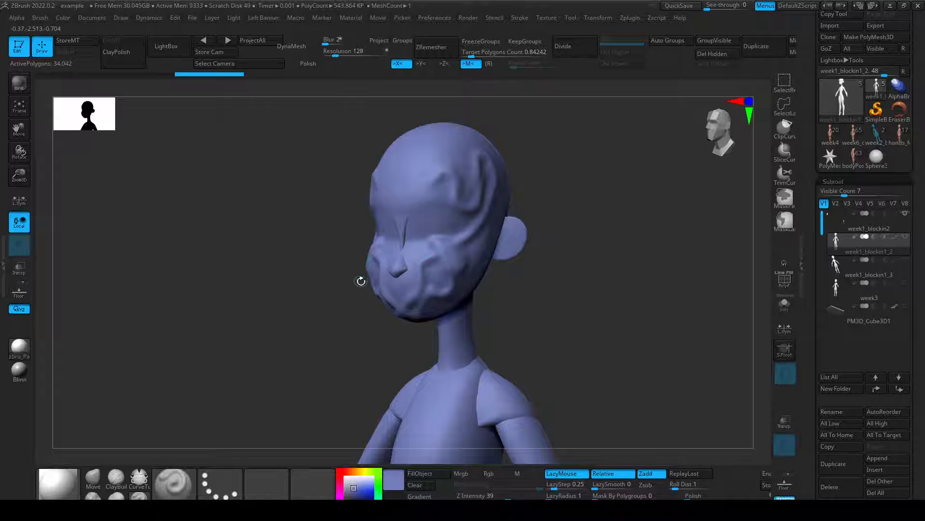
pyautogui.hotkey('ctrl', 'z')
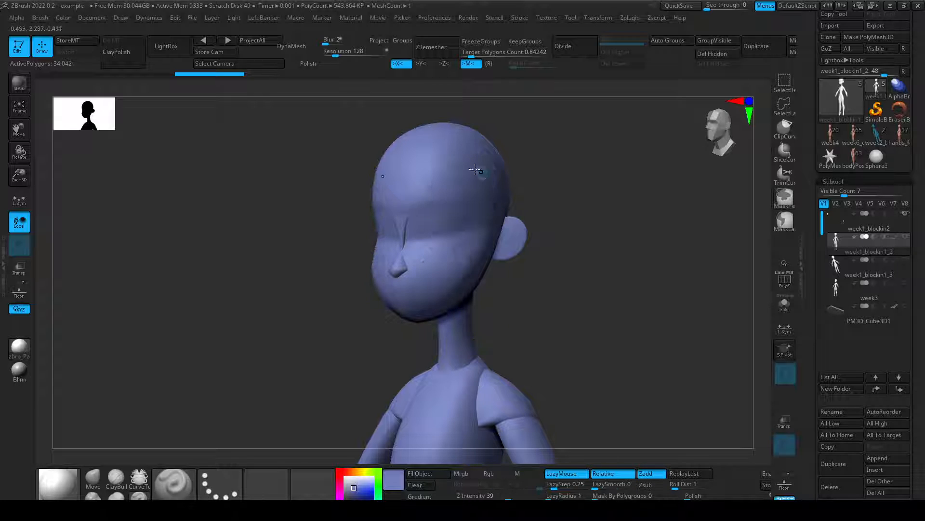
# Try sculpting curved brow strokes above the eye sockets with the Standard brush and undo them.
pyautogui.moveTo(513, 163)
pyautogui.keyDown('alt'); pyautogui.mouseDown()
pyautogui.moveTo(511, 183)
pyautogui.moveTo(580, 197)
pyautogui.mouseUp(); pyautogui.keyUp('alt')
pyautogui.moveTo(416, 208); pyautogui.dragTo(477, 221)
pyautogui.moveTo(559, 222)
pyautogui.mouseDown()
pyautogui.moveTo(593, 223)
pyautogui.moveTo(576, 223)
pyautogui.mouseUp()
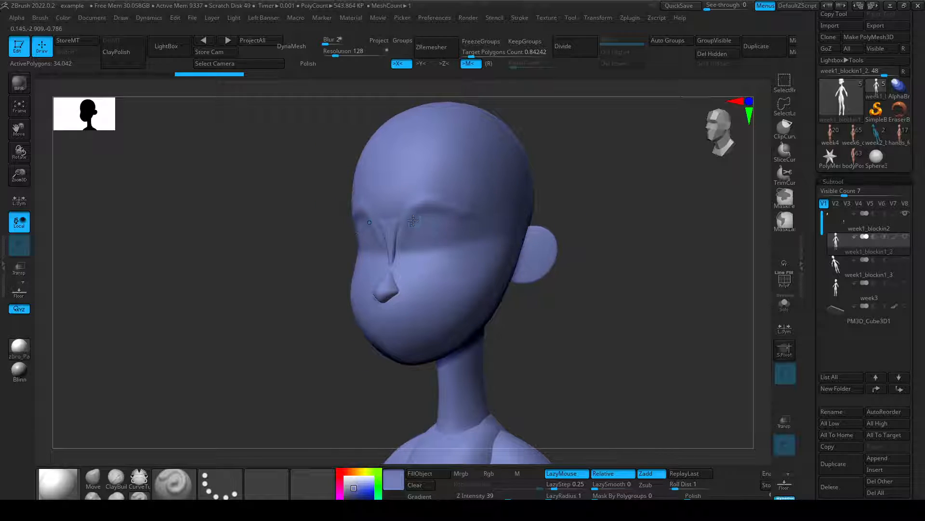
pyautogui.moveTo(420, 216); pyautogui.dragTo(478, 223)
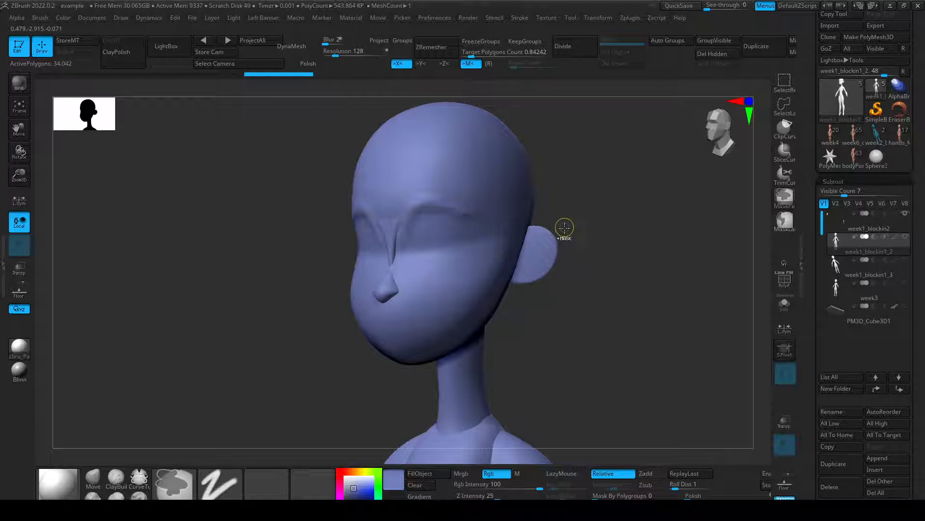
pyautogui.hotkey('ctrl', 'z')
pyautogui.hotkey('ctrl', 'z')
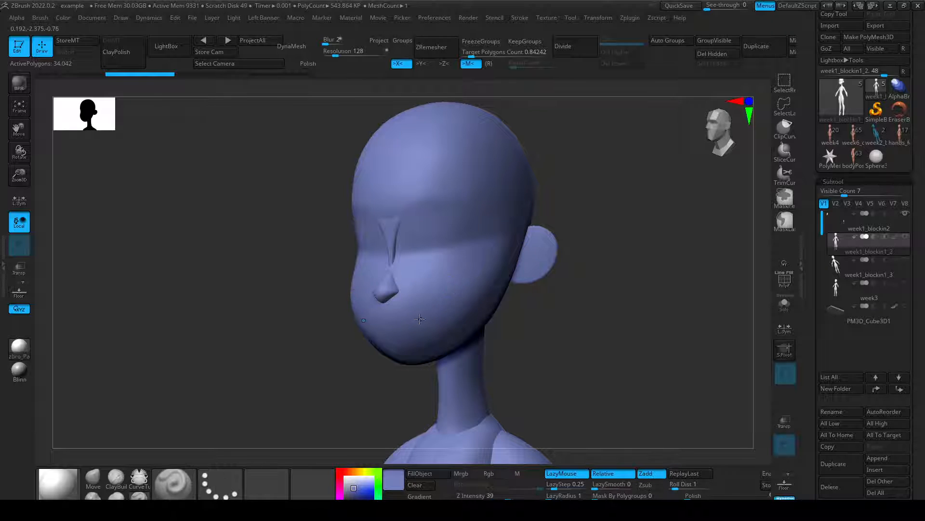
pyautogui.hotkey('ctrl', 'z')
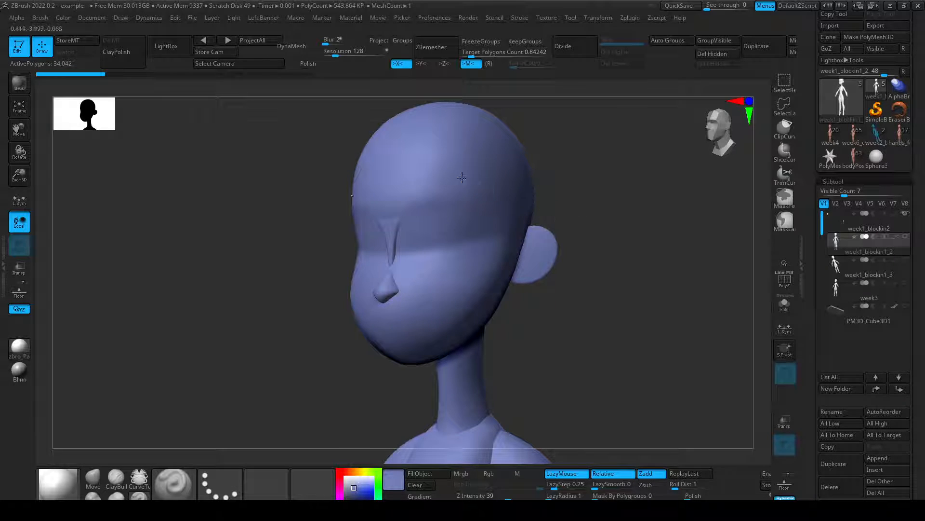
# Try long Standard brush strokes from the forehead down over the face, undoing each one.
pyautogui.moveTo(453, 162)
pyautogui.mouseDown()
pyautogui.moveTo(422, 229)
pyautogui.moveTo(442, 344)
pyautogui.mouseUp()
pyautogui.hotkey('ctrl', 'z')
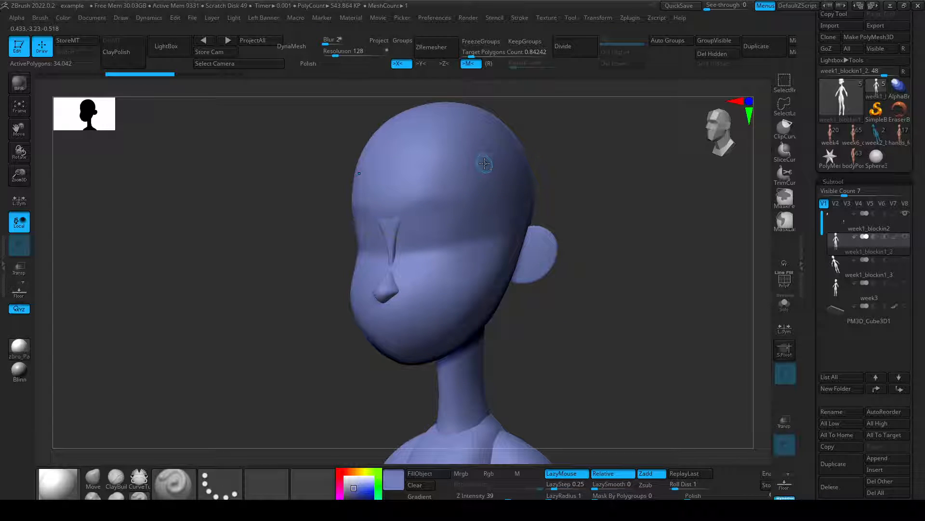
pyautogui.moveTo(374, 131)
pyautogui.mouseDown()
pyautogui.moveTo(462, 164)
pyautogui.moveTo(357, 208)
pyautogui.moveTo(406, 245)
pyautogui.moveTo(475, 237)
pyautogui.moveTo(482, 255)
pyautogui.mouseUp()
pyautogui.hotkey('ctrl', 'z')
pyautogui.hotkey('ctrl', 'z')
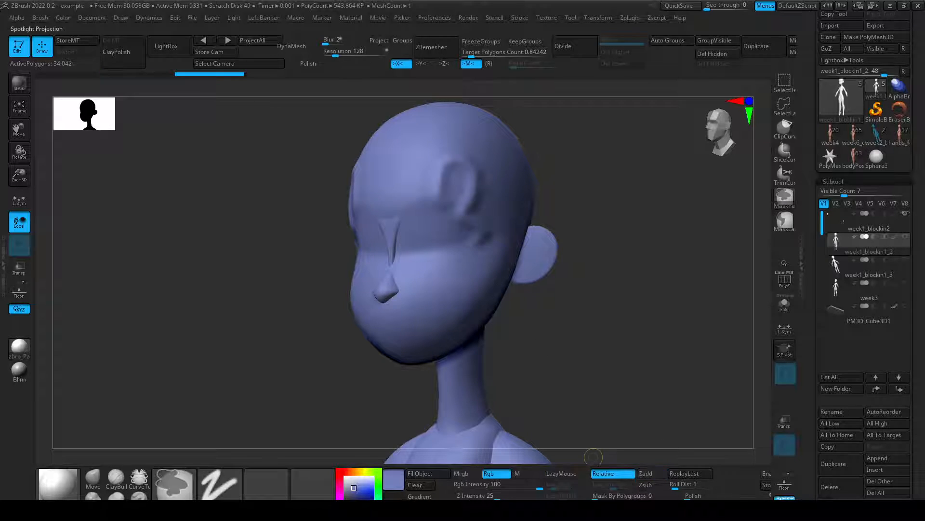
# Switch the brush to Zsub, try a carving stroke from the forehead to the cheek, and undo it.
pyautogui.click(651, 485)
pyautogui.moveTo(470, 144)
pyautogui.mouseDown()
pyautogui.moveTo(467, 186)
pyautogui.moveTo(424, 217)
pyautogui.moveTo(435, 242)
pyautogui.moveTo(421, 251)
pyautogui.moveTo(437, 260)
pyautogui.moveTo(429, 269)
pyautogui.mouseUp()
pyautogui.press('ctrl')
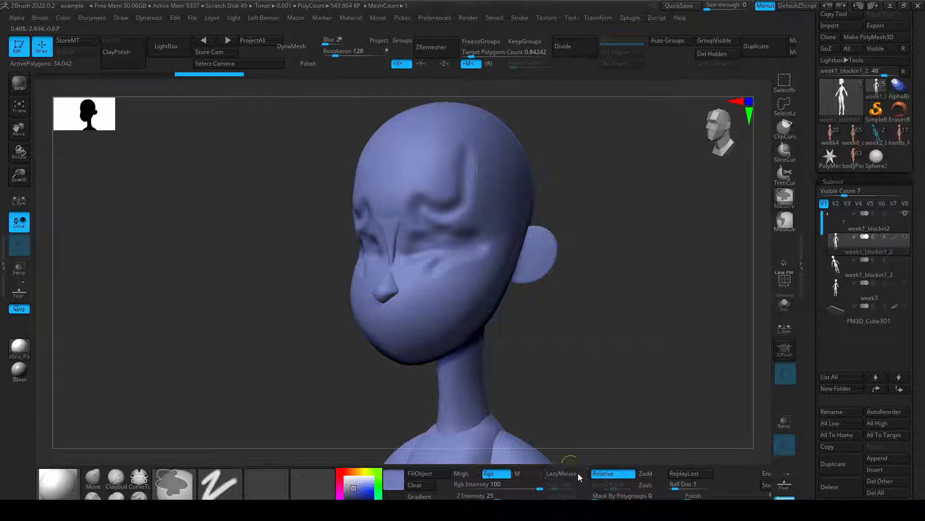
pyautogui.hotkey('ctrl', 'z')
pyautogui.hotkey('ctrl', 'z')
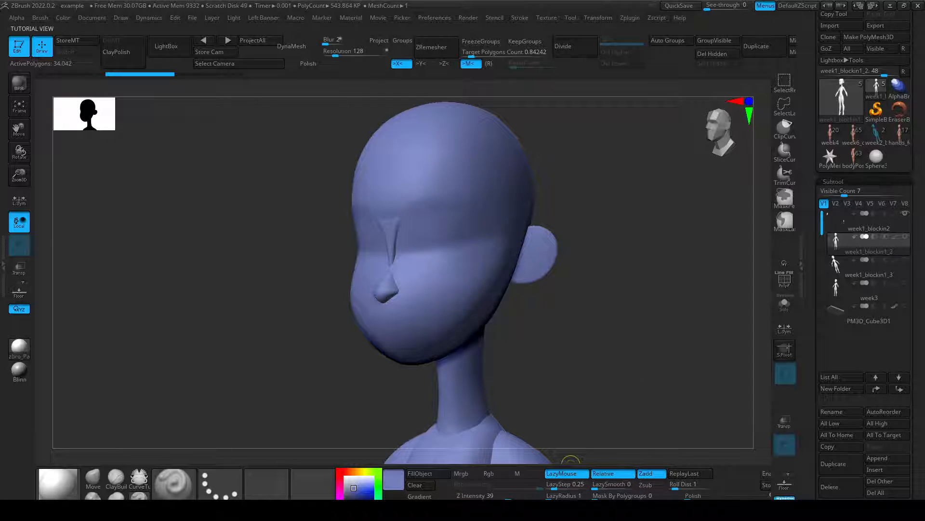
# Set the brush's Z Intensity to 69 and sculpt a wavy test stroke from the brow towards the ear.
pyautogui.click(502, 497)
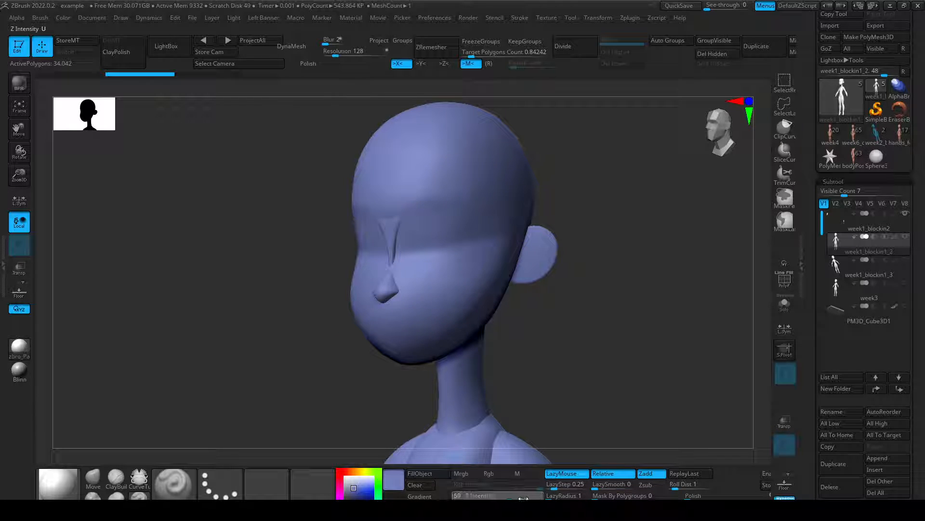
pyautogui.write('69')
pyautogui.press('Return')
pyautogui.moveTo(409, 207)
pyautogui.mouseDown()
pyautogui.moveTo(424, 174)
pyautogui.moveTo(495, 205)
pyautogui.moveTo(497, 252)
pyautogui.mouseUp()
# Test cheek strokes with Z Intensity at 4 and at 14, keep 14, and undo all the test strokes.
pyautogui.click(492, 496)
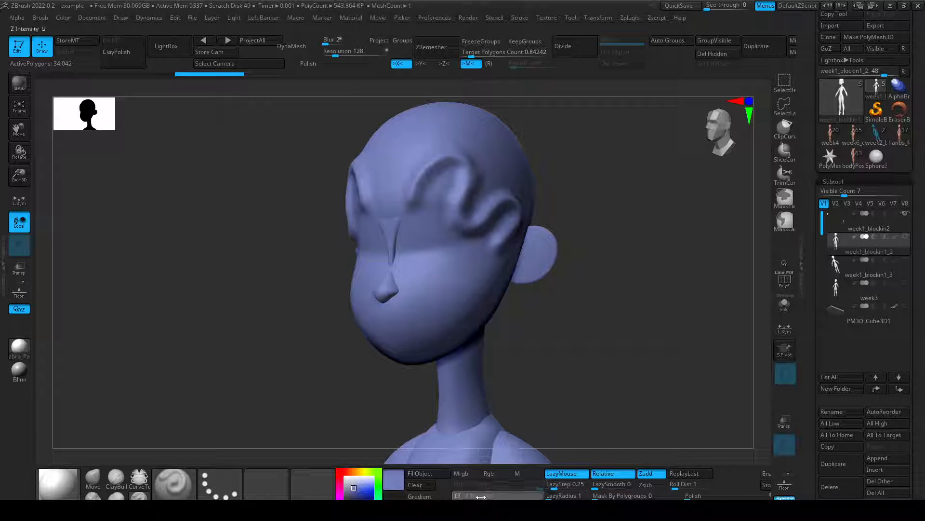
pyautogui.write('4')
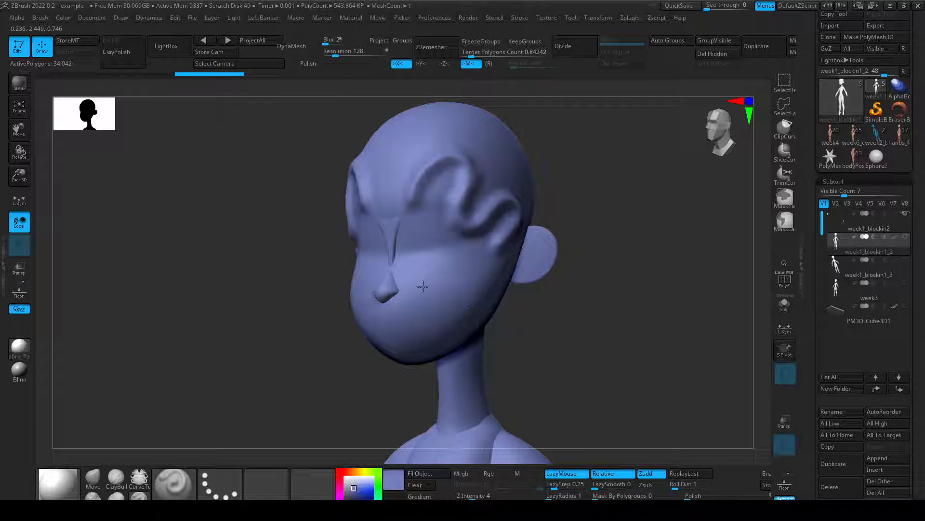
pyautogui.moveTo(472, 306); pyautogui.dragTo(474, 309)
pyautogui.click(490, 496)
pyautogui.write('14')
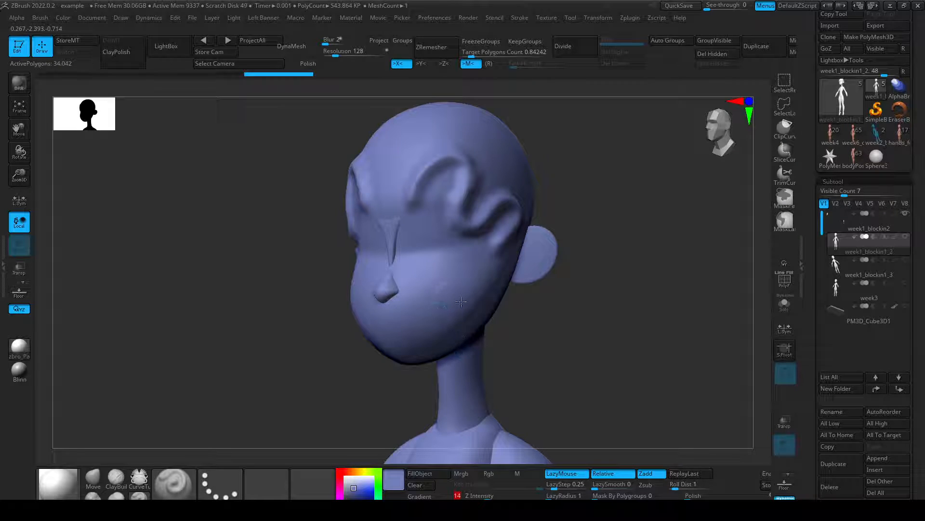
pyautogui.hotkey('ctrl', 'z')
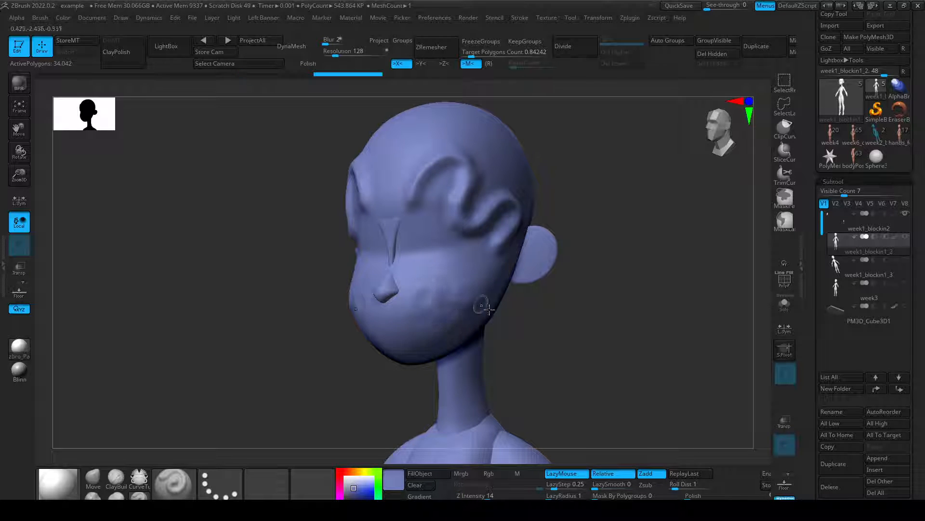
pyautogui.hotkey('ctrl', 'z')
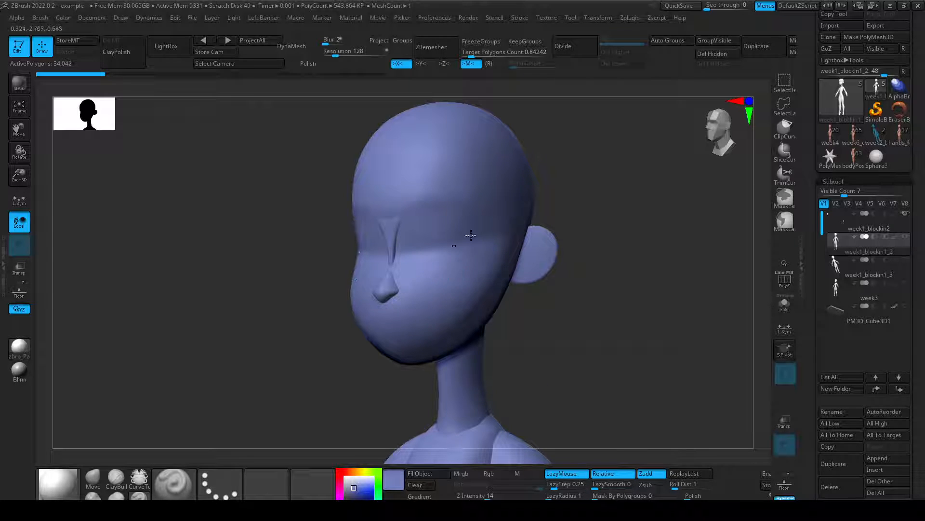
# Enable Rgb painting for the brush and turn on polypaint for the week1_blockin1_2 subtool.
pyautogui.moveTo(568, 403); pyautogui.dragTo(566, 404)
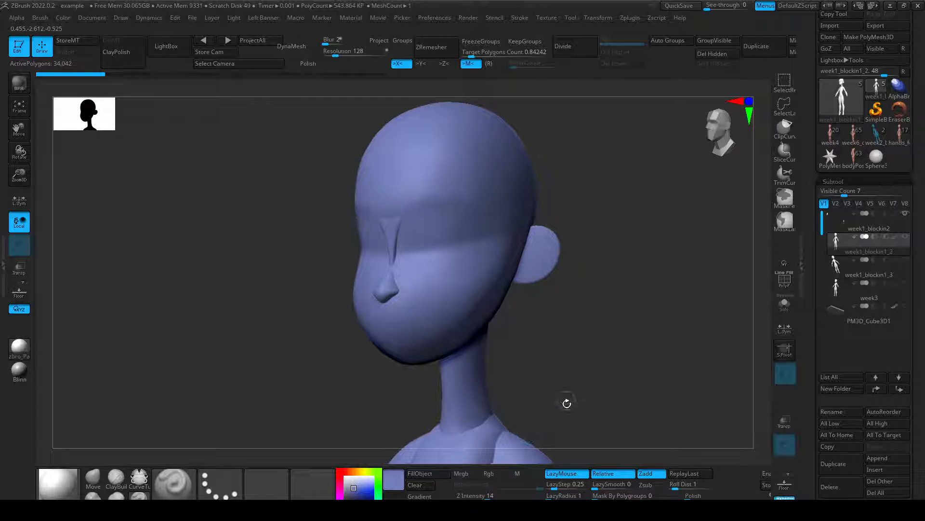
pyautogui.click(491, 474)
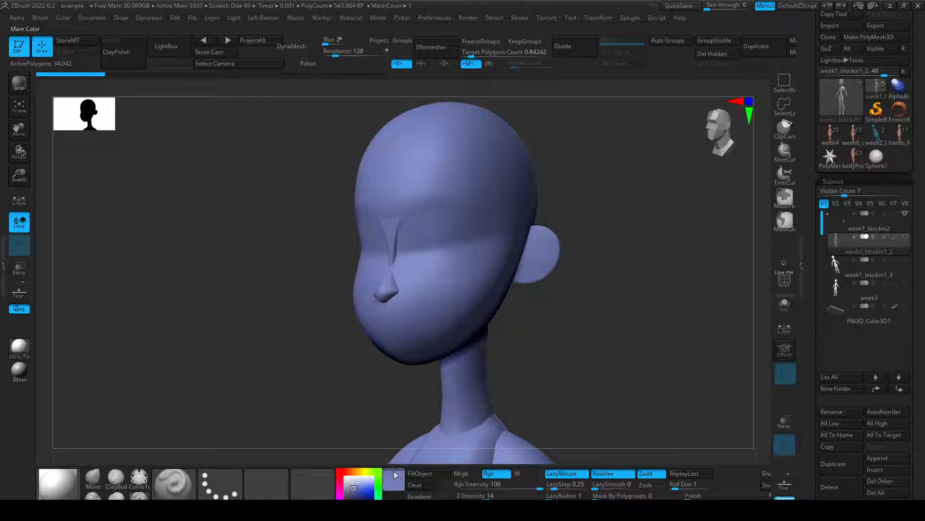
pyautogui.press('v')
pyautogui.press('v')
pyautogui.click(895, 236)
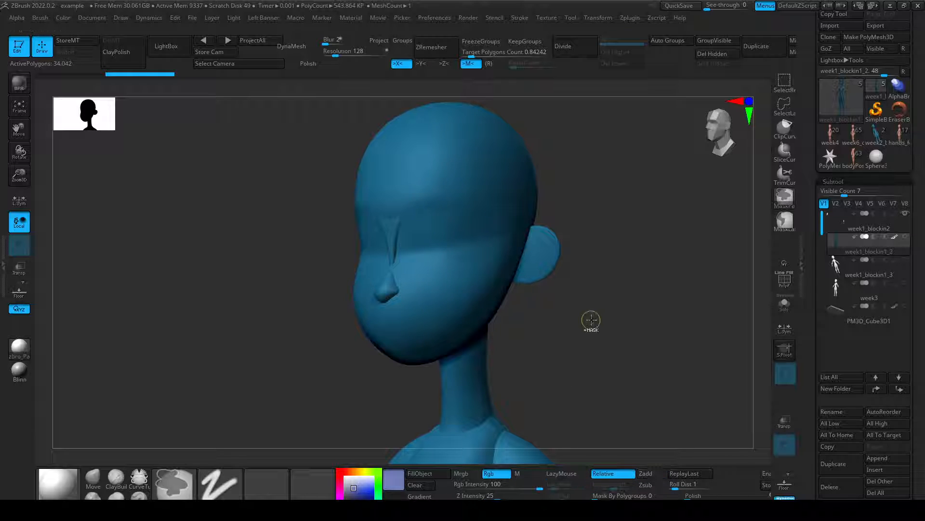
# Try painting a looping coloured stroke from the forehead to the chin and undo it.
pyautogui.moveTo(453, 290)
pyautogui.mouseDown()
pyautogui.moveTo(424, 196)
pyautogui.moveTo(460, 122)
pyautogui.moveTo(422, 167)
pyautogui.moveTo(498, 255)
pyautogui.moveTo(412, 314)
pyautogui.moveTo(410, 339)
pyautogui.mouseUp()
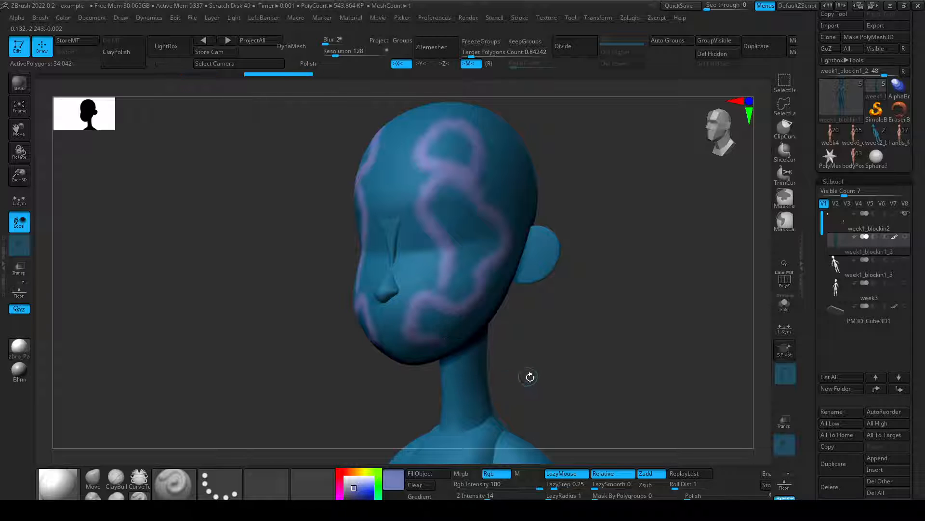
pyautogui.press('ctrl')
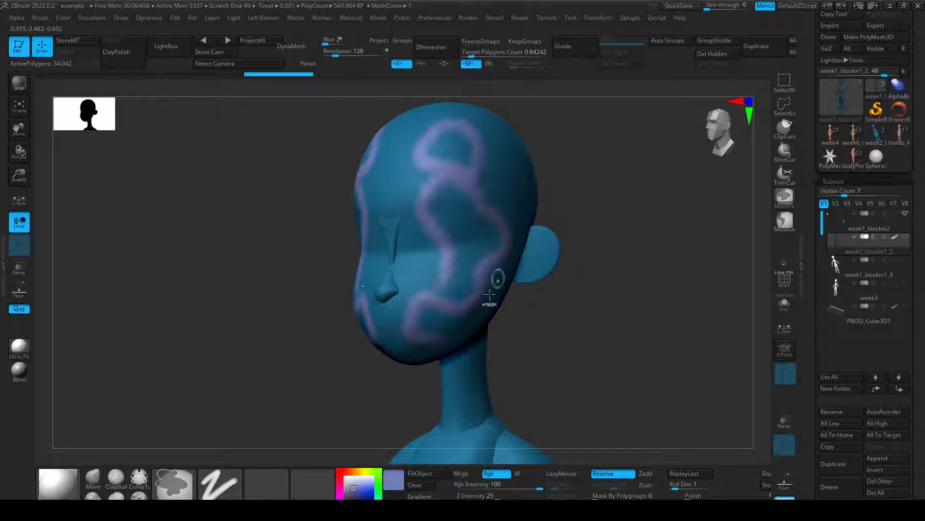
pyautogui.hotkey('ctrl', 'z')
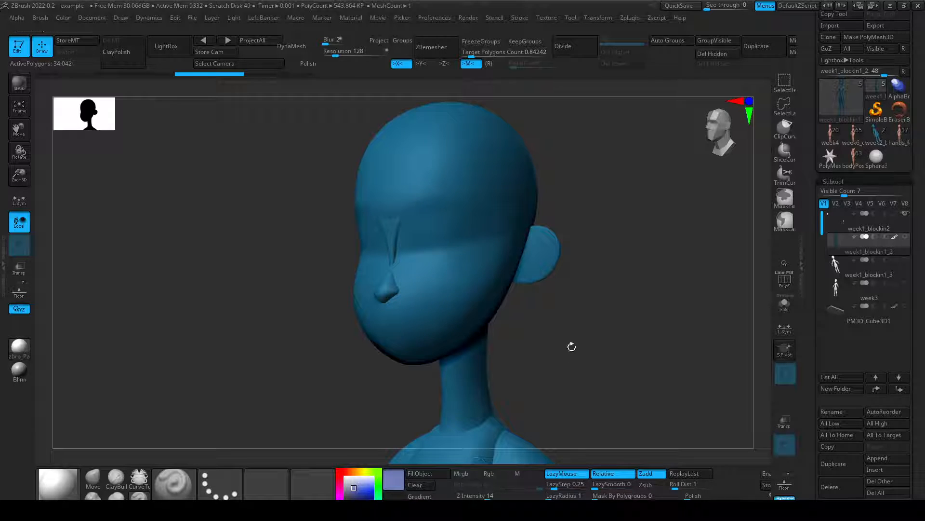
# Switch to the Move Topological brush and enlarge its draw size to span about a third of the head's width.
pyautogui.moveTo(564, 368); pyautogui.dragTo(562, 369)
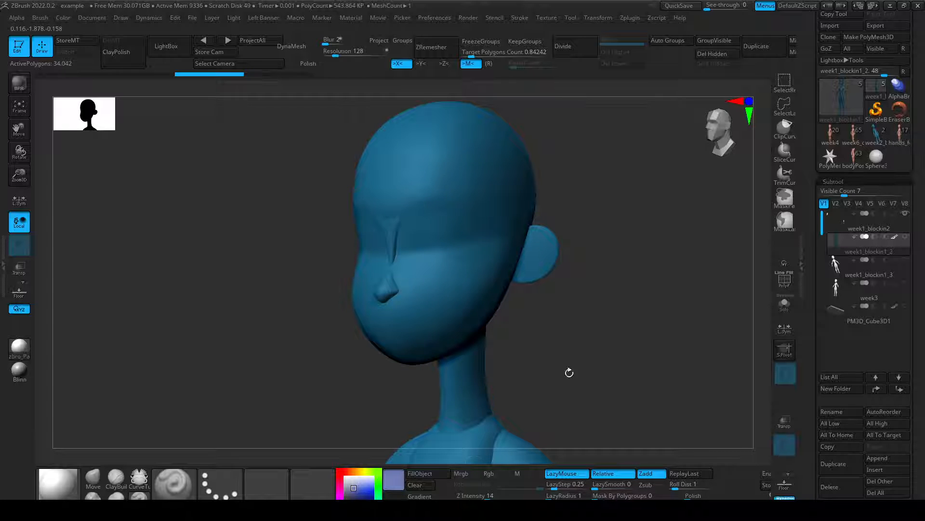
pyautogui.moveTo(307, 332); pyautogui.dragTo(227, 370)
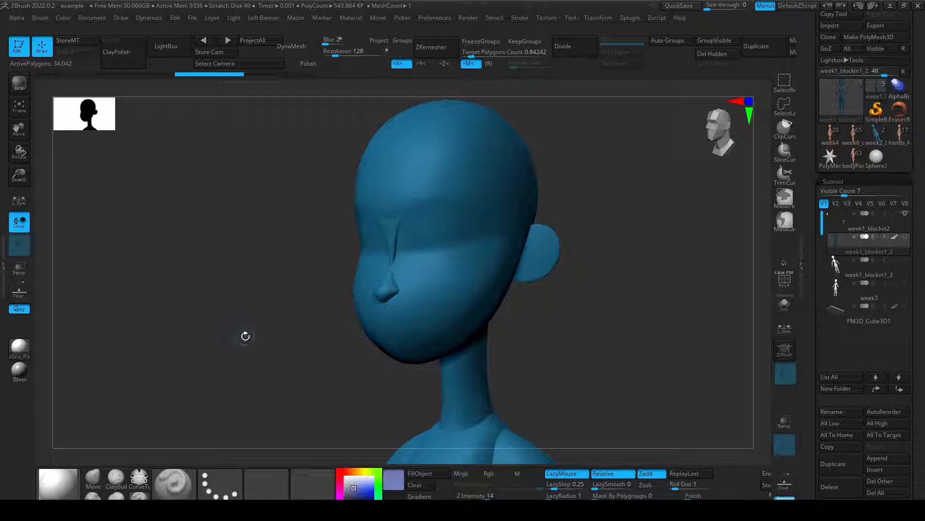
pyautogui.press('b')
pyautogui.press('m')
pyautogui.press('t')
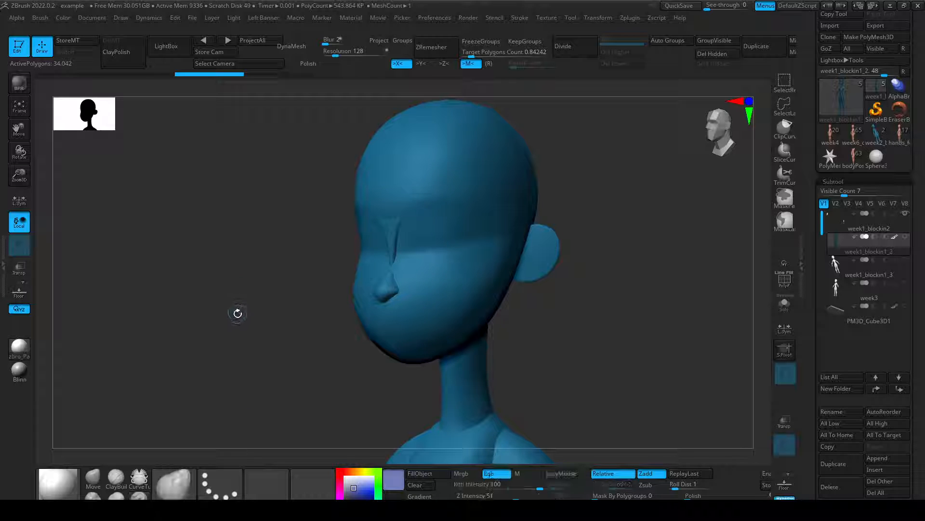
pyautogui.press('s')
pyautogui.moveTo(448, 156); pyautogui.dragTo(459, 158)
pyautogui.moveTo(565, 180)
pyautogui.keyDown('alt'); pyautogui.mouseDown()
pyautogui.moveTo(574, 221)
pyautogui.moveTo(590, 234)
pyautogui.moveTo(537, 240)
pyautogui.moveTo(562, 250)
pyautogui.moveTo(533, 246)
pyautogui.moveTo(566, 242)
pyautogui.moveTo(588, 279)
pyautogui.moveTo(524, 254)
pyautogui.mouseUp(); pyautogui.keyUp('alt')
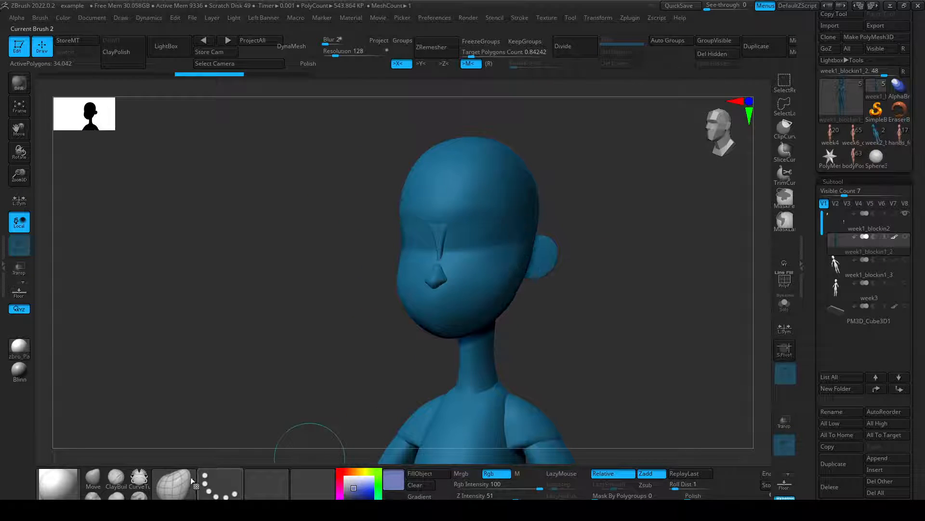
pyautogui.press('s')
pyautogui.moveTo(491, 194); pyautogui.dragTo(495, 195)
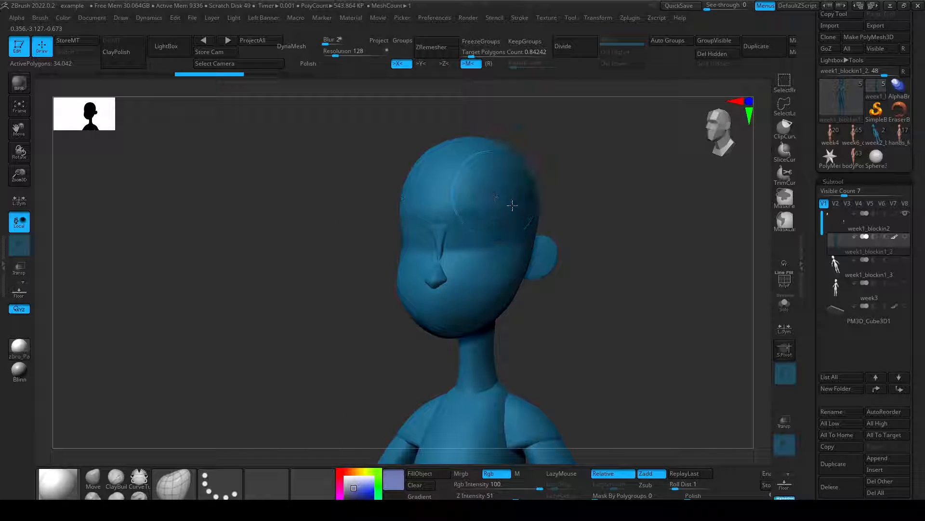
# Try pulling the side of the head and the ear with the Move Topological brush and undo the changes.
pyautogui.keyDown('ctrl'); pyautogui.moveTo(566, 187); pyautogui.dragTo(569, 217); pyautogui.keyUp('ctrl')
pyautogui.moveTo(502, 205)
pyautogui.mouseDown()
pyautogui.moveTo(495, 207)
pyautogui.moveTo(530, 139)
pyautogui.mouseUp()
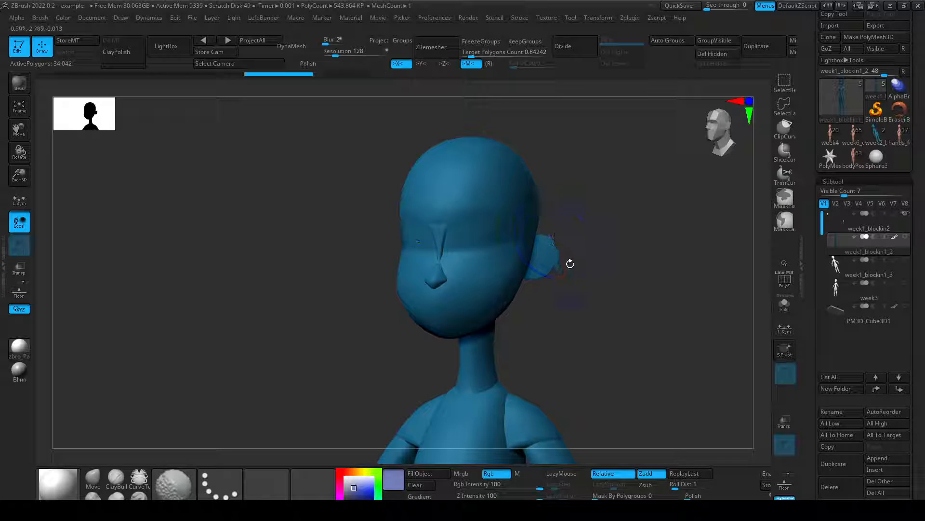
pyautogui.press('d')
pyautogui.click(453, 172)
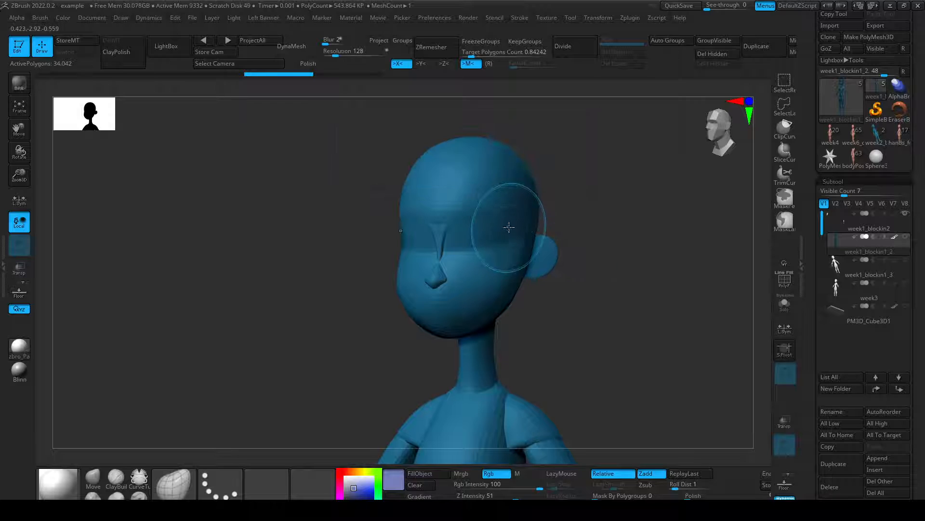
pyautogui.moveTo(531, 186)
pyautogui.mouseDown()
pyautogui.moveTo(503, 147)
pyautogui.moveTo(474, 203)
pyautogui.moveTo(521, 206)
pyautogui.moveTo(516, 214)
pyautogui.moveTo(546, 194)
pyautogui.moveTo(550, 168)
pyautogui.moveTo(531, 237)
pyautogui.moveTo(517, 211)
pyautogui.mouseUp()
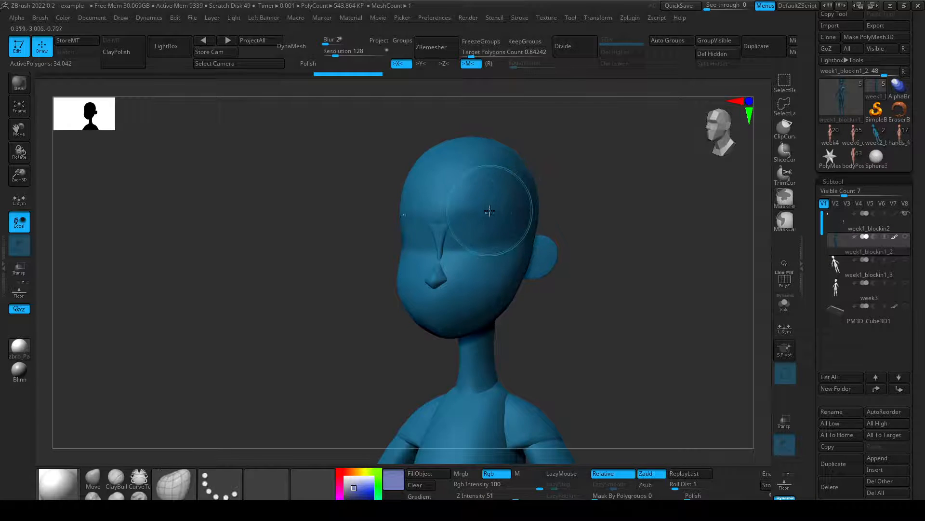
pyautogui.hotkey('ctrl', 'z')
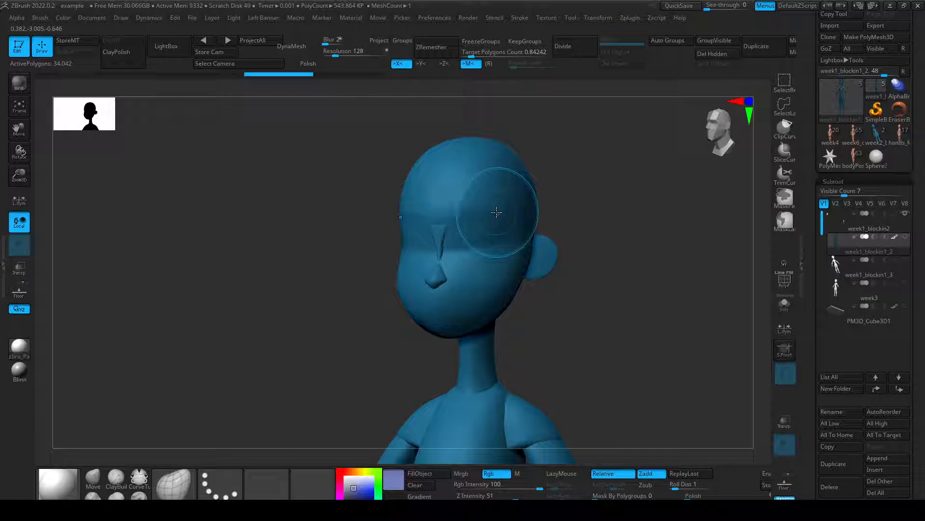
# Try stretching both sides of the head outward into long points with the Move Topological brush and undo the change.
pyautogui.moveTo(496, 212)
pyautogui.mouseDown()
pyautogui.moveTo(533, 221)
pyautogui.moveTo(744, 224)
pyautogui.mouseUp()
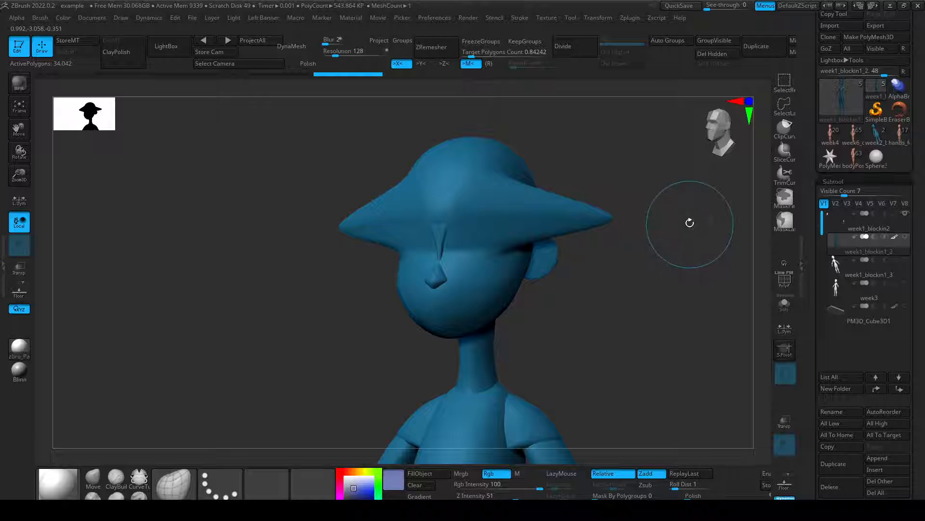
pyautogui.hotkey('ctrl', 'z')
pyautogui.moveTo(689, 222); pyautogui.dragTo(620, 207)
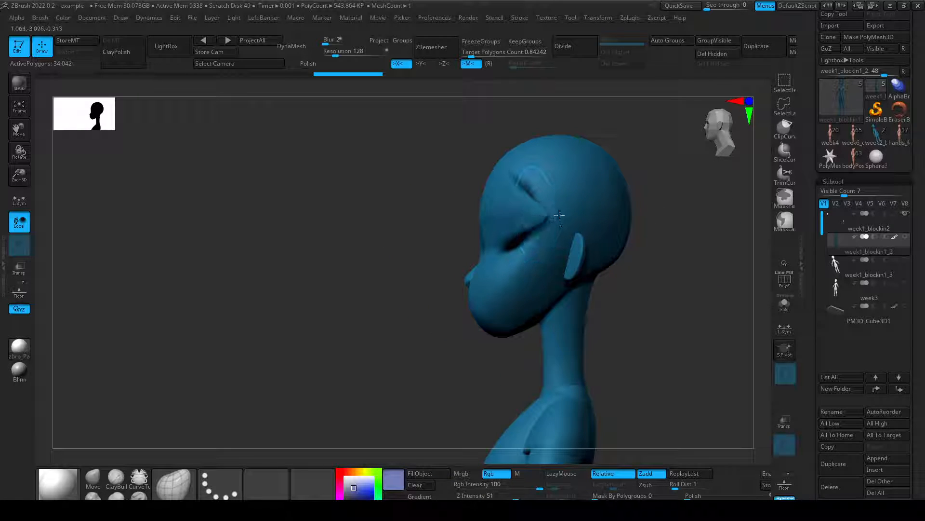
pyautogui.hotkey('ctrl', 'shift', 'z')
pyautogui.moveTo(672, 173); pyautogui.dragTo(651, 263)
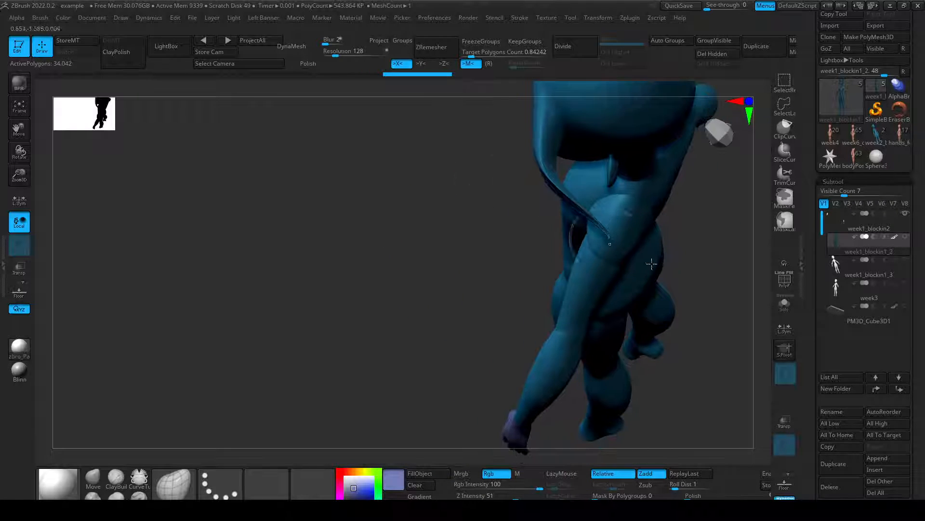
pyautogui.moveTo(490, 384); pyautogui.dragTo(486, 240)
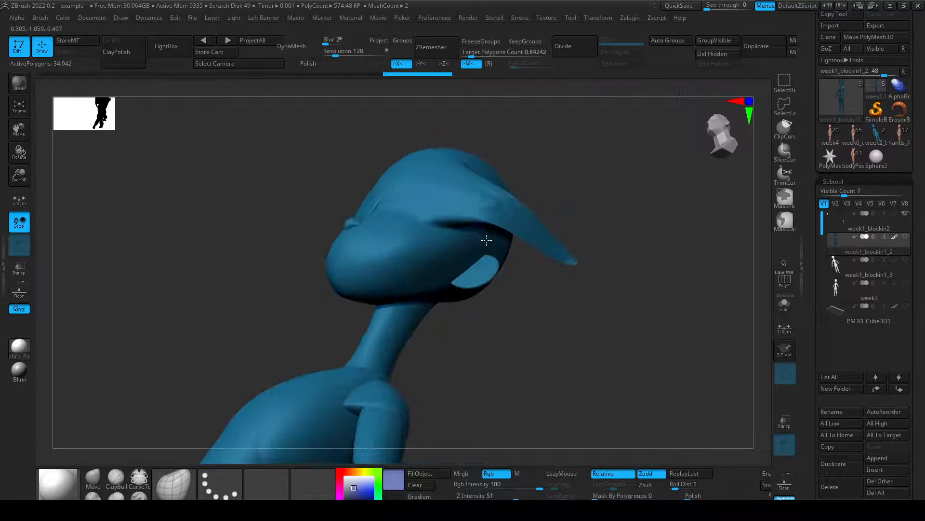
pyautogui.hotkey('ctrl', 'z')
pyautogui.moveTo(553, 310); pyautogui.dragTo(600, 284)
pyautogui.moveTo(568, 253)
pyautogui.mouseDown()
pyautogui.moveTo(606, 262)
pyautogui.moveTo(620, 200)
pyautogui.moveTo(357, 397)
pyautogui.mouseUp()
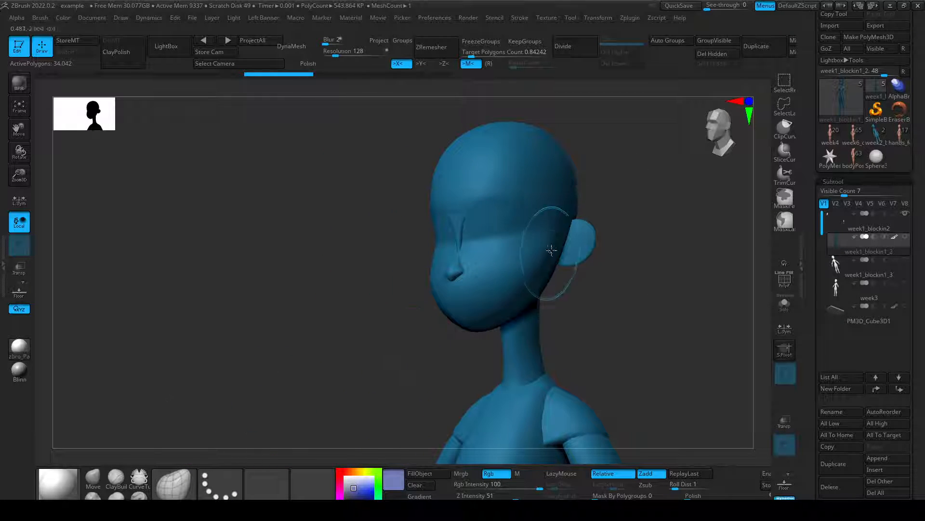
# Try reshaping the upper arms below the shoulders with the Move Topological brush and undo the changes.
pyautogui.moveTo(532, 240); pyautogui.dragTo(554, 246)
pyautogui.keyDown('ctrl'); pyautogui.moveTo(554, 246); pyautogui.dragTo(556, 308, button='right'); pyautogui.keyUp('ctrl')
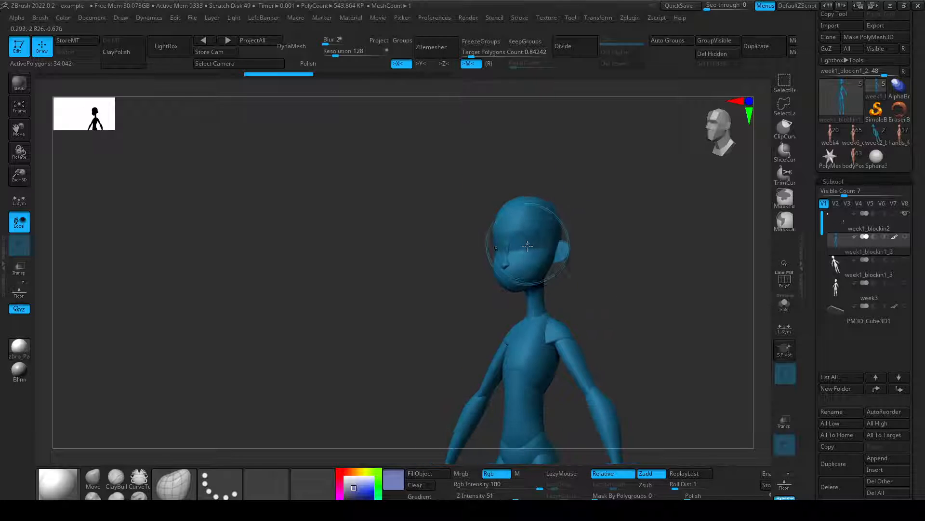
pyautogui.moveTo(554, 263)
pyautogui.mouseDown(button='right')
pyautogui.moveTo(572, 169)
pyautogui.moveTo(612, 233)
pyautogui.moveTo(586, 233)
pyautogui.mouseUp(button='right')
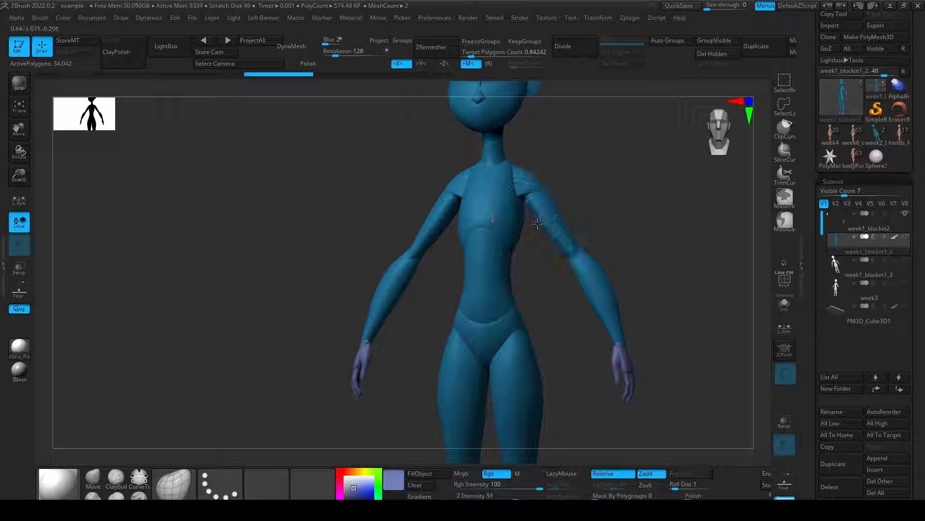
pyautogui.moveTo(536, 225)
pyautogui.mouseDown()
pyautogui.moveTo(550, 245)
pyautogui.moveTo(557, 212)
pyautogui.moveTo(570, 231)
pyautogui.mouseUp()
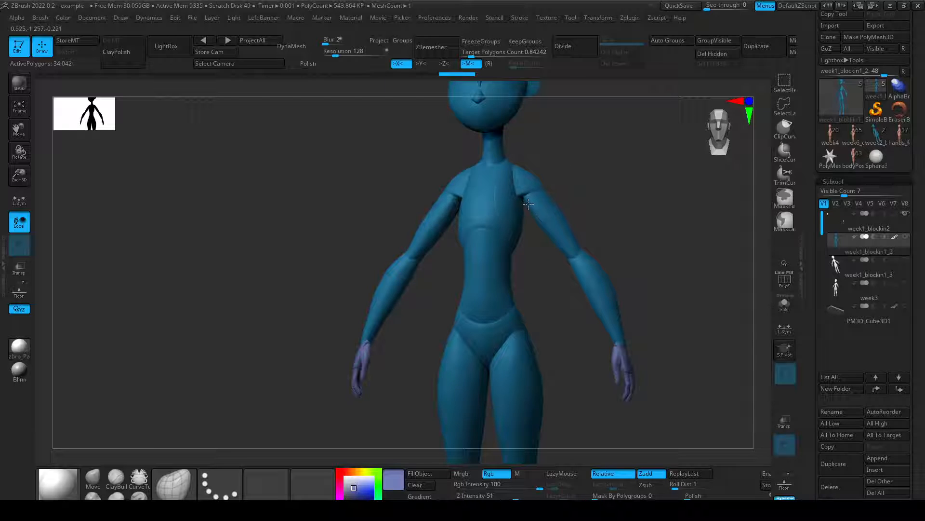
pyautogui.moveTo(528, 204); pyautogui.dragTo(565, 217, button='right')
pyautogui.moveTo(562, 214)
pyautogui.mouseDown()
pyautogui.moveTo(533, 245)
pyautogui.moveTo(554, 226)
pyautogui.mouseUp()
pyautogui.hotkey('ctrl', 'z')
pyautogui.hotkey('ctrl', 'z')
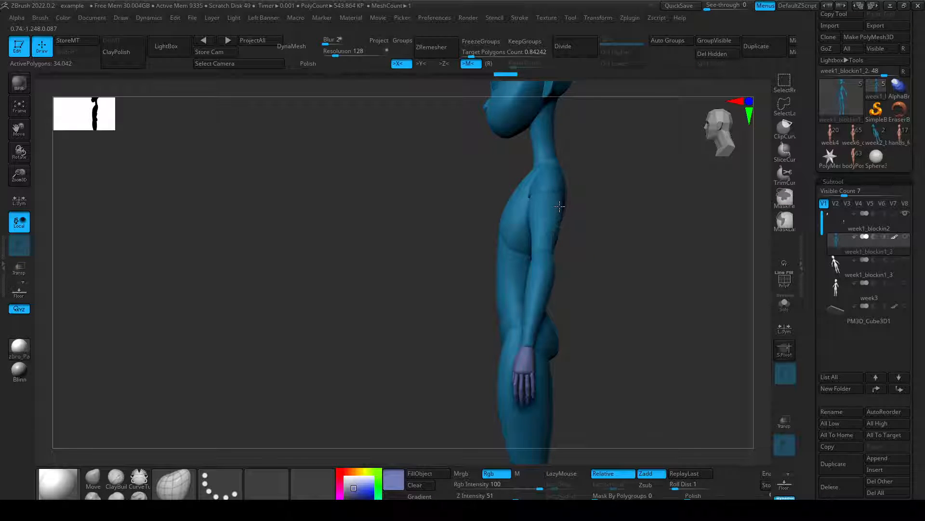
# Adjust the shape of the upper arms between the shoulders and elbows from the front view.
pyautogui.moveTo(559, 230); pyautogui.dragTo(639, 232, button='right')
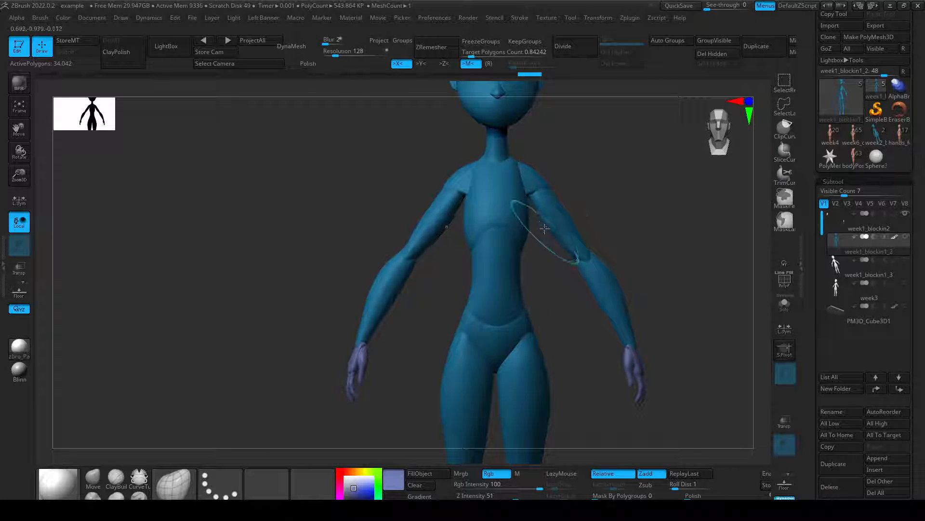
pyautogui.moveTo(620, 252); pyautogui.dragTo(611, 250, button='right')
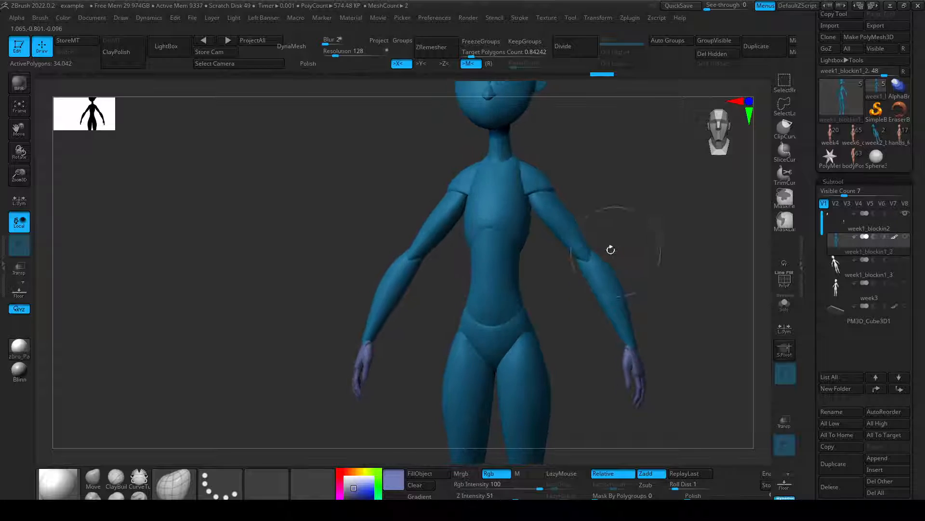
pyautogui.moveTo(556, 236); pyautogui.dragTo(577, 252)
# Widen the thighs and fill out the calves, checking the figure's silhouette from the front and back.
pyautogui.moveTo(635, 275)
pyautogui.keyDown('alt'); pyautogui.mouseDown(button='right')
pyautogui.moveTo(612, 263)
pyautogui.moveTo(629, 225)
pyautogui.moveTo(636, 245)
pyautogui.moveTo(530, 229)
pyautogui.mouseUp(button='right'); pyautogui.keyUp('alt')
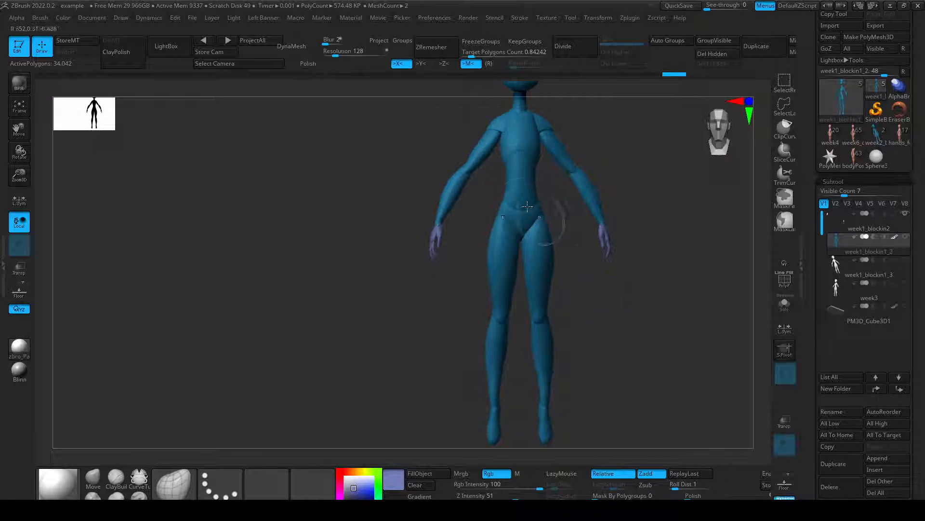
pyautogui.moveTo(492, 238)
pyautogui.mouseDown()
pyautogui.moveTo(487, 271)
pyautogui.moveTo(489, 256)
pyautogui.moveTo(508, 244)
pyautogui.mouseUp()
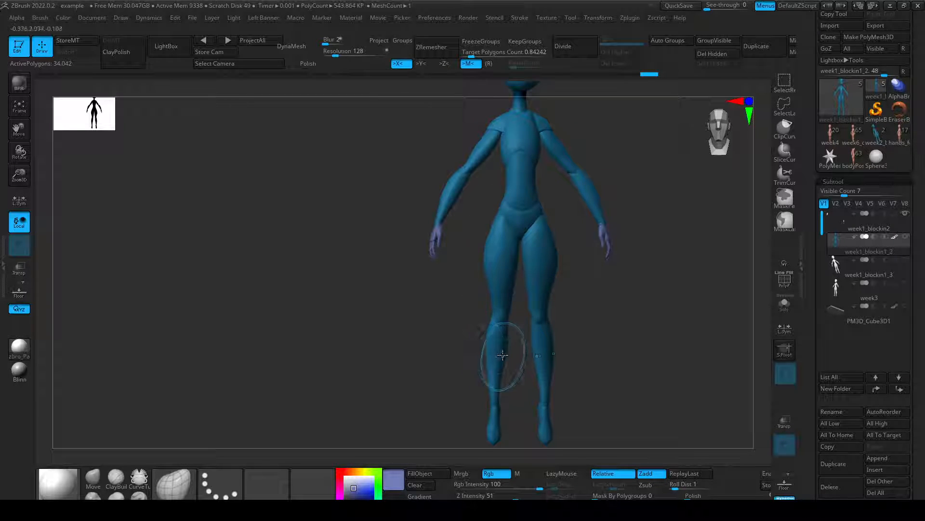
pyautogui.moveTo(488, 344); pyautogui.dragTo(483, 346)
pyautogui.moveTo(550, 358)
pyautogui.mouseDown()
pyautogui.moveTo(575, 362)
pyautogui.moveTo(504, 351)
pyautogui.mouseUp()
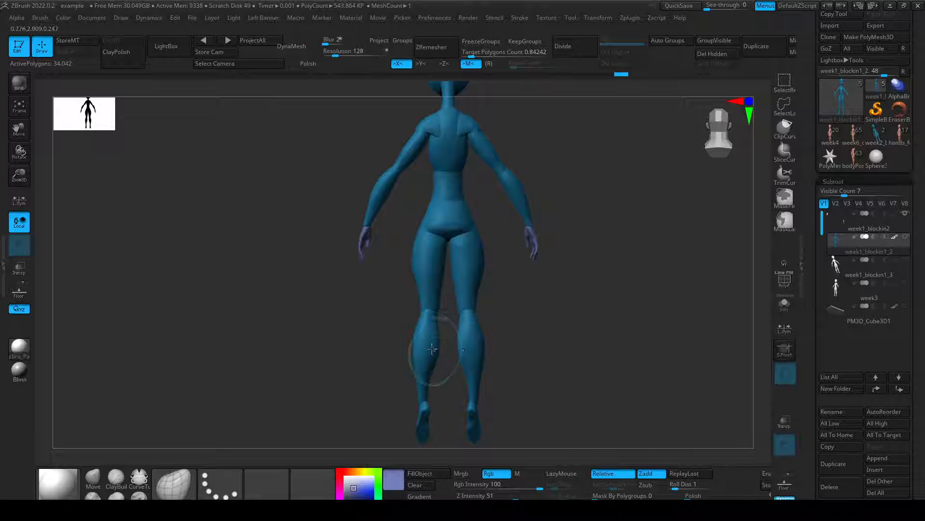
pyautogui.moveTo(405, 342)
pyautogui.mouseDown()
pyautogui.moveTo(534, 333)
pyautogui.moveTo(501, 224)
pyautogui.mouseUp()
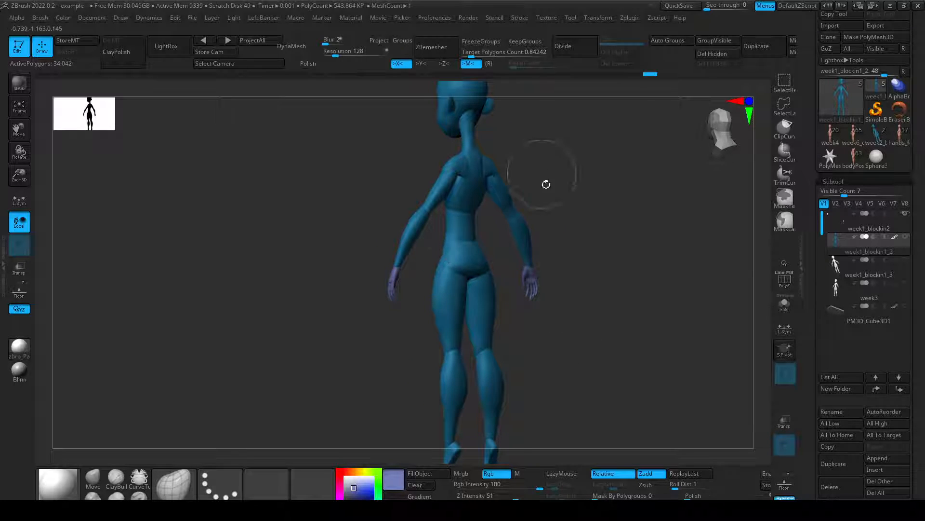
pyautogui.moveTo(546, 182)
pyautogui.mouseDown()
pyautogui.moveTo(564, 239)
pyautogui.moveTo(570, 231)
pyautogui.moveTo(600, 245)
pyautogui.moveTo(589, 211)
pyautogui.moveTo(579, 210)
pyautogui.mouseUp()
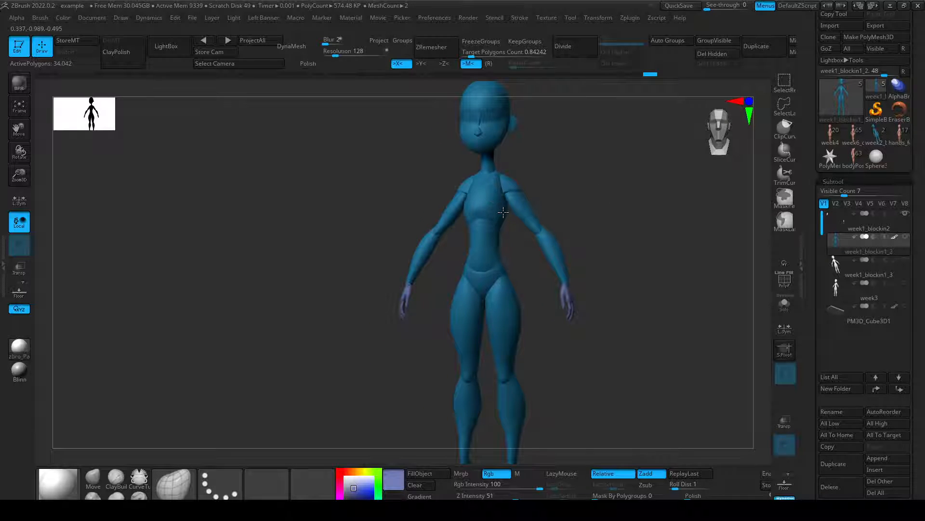
pyautogui.moveTo(594, 252)
pyautogui.mouseDown()
pyautogui.moveTo(603, 234)
pyautogui.moveTo(586, 218)
pyautogui.mouseUp()
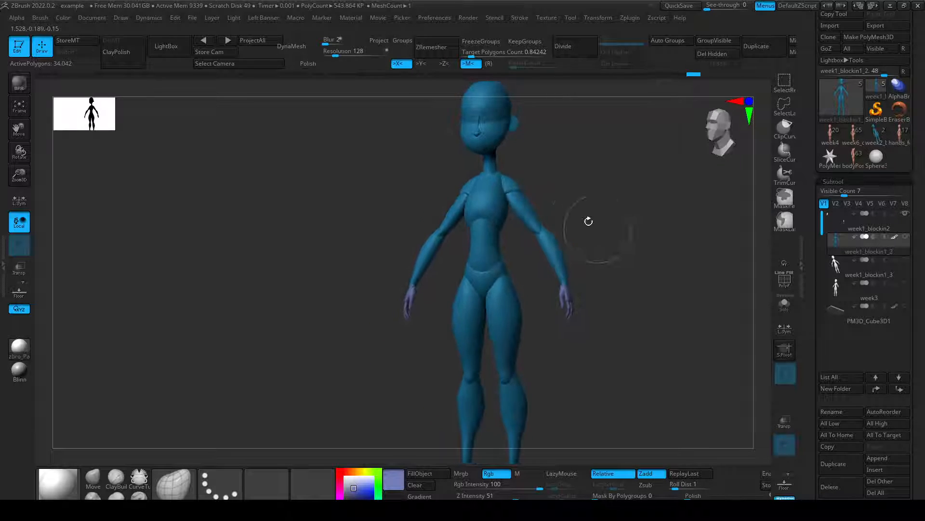
# Subdivide the figure up to subdivision level 3 and return it to level 1.
pyautogui.hotkey('ctrl', 'd')
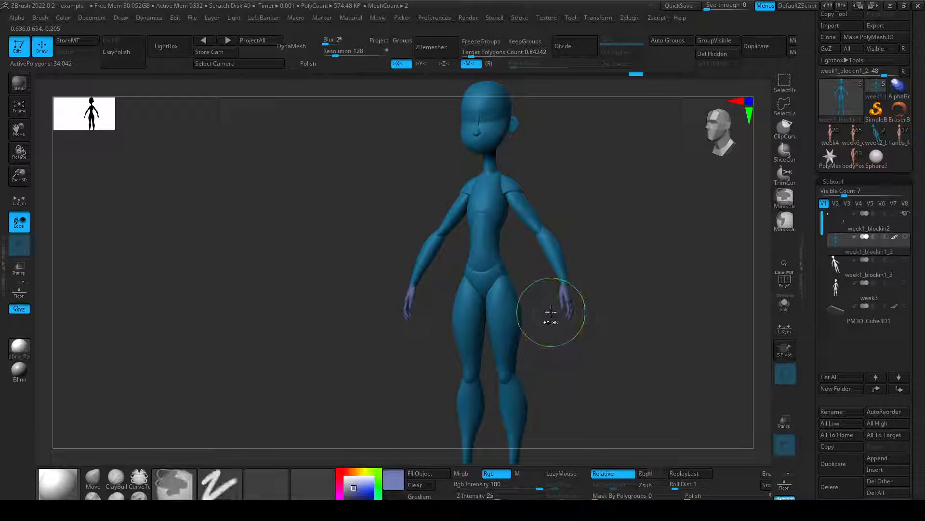
pyautogui.hotkey('ctrl', 'd')
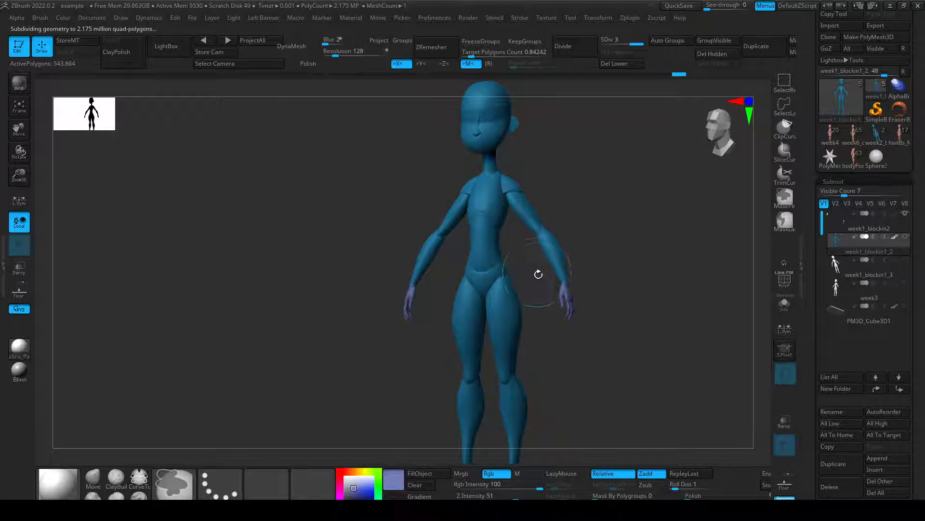
pyautogui.hotkey('shift', 'd')
pyautogui.hotkey('shift', 'd')
pyautogui.hotkey('shift', 'd')
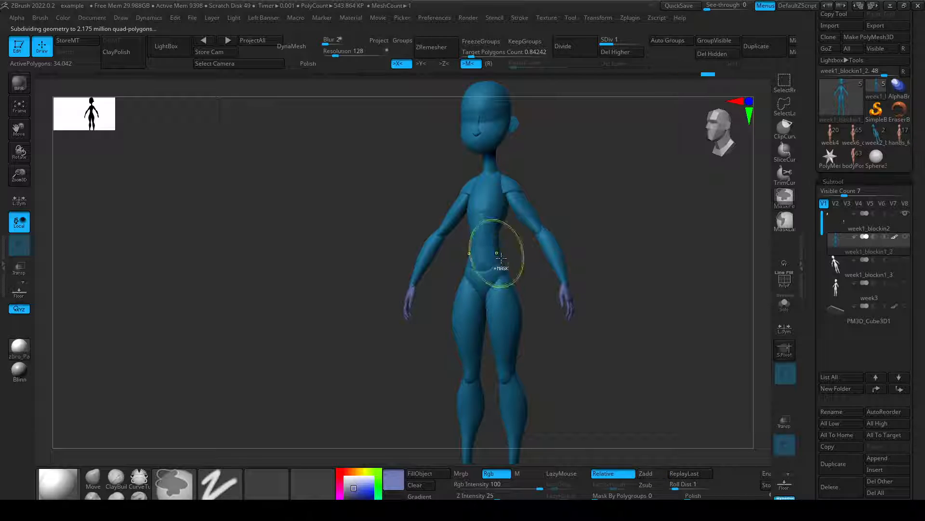
# Adjust the draw size, try pulling the cheeks outward on the lowest subdivision level, and undo the changes.
pyautogui.moveTo(572, 233)
pyautogui.mouseDown()
pyautogui.moveTo(585, 193)
pyautogui.moveTo(618, 264)
pyautogui.mouseUp()
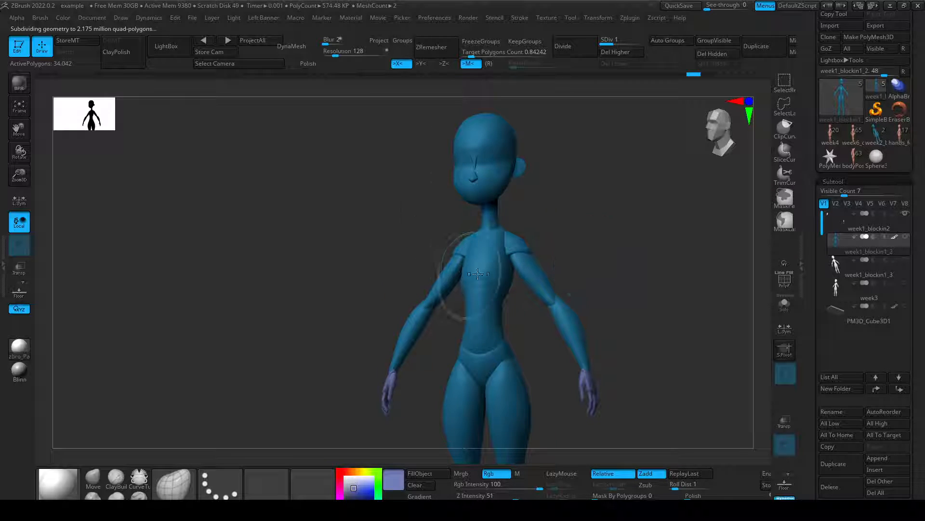
pyautogui.moveTo(515, 205)
pyautogui.keyDown('alt'); pyautogui.mouseDown()
pyautogui.moveTo(548, 186)
pyautogui.moveTo(541, 337)
pyautogui.mouseUp(); pyautogui.keyUp('alt')
pyautogui.press('s')
pyautogui.moveTo(495, 220); pyautogui.dragTo(481, 218)
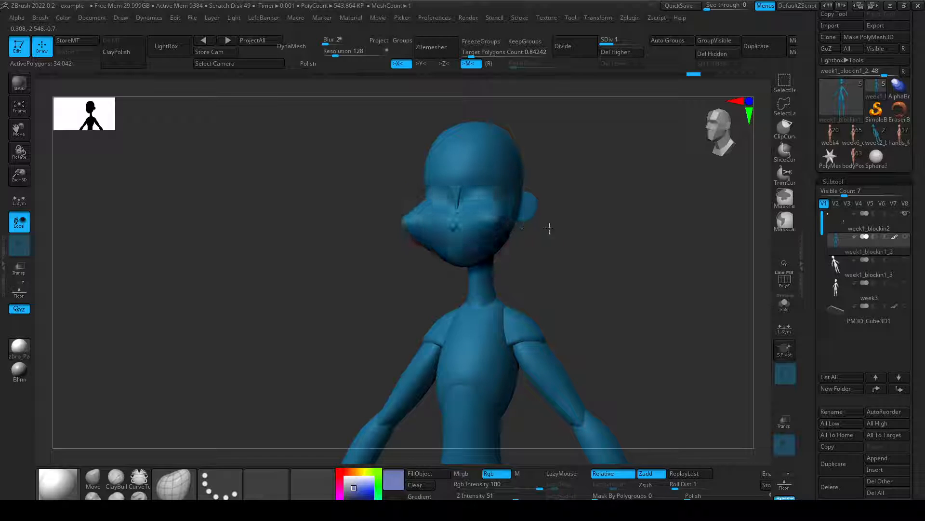
pyautogui.hotkey('ctrl', 'z')
pyautogui.moveTo(550, 229); pyautogui.dragTo(512, 225)
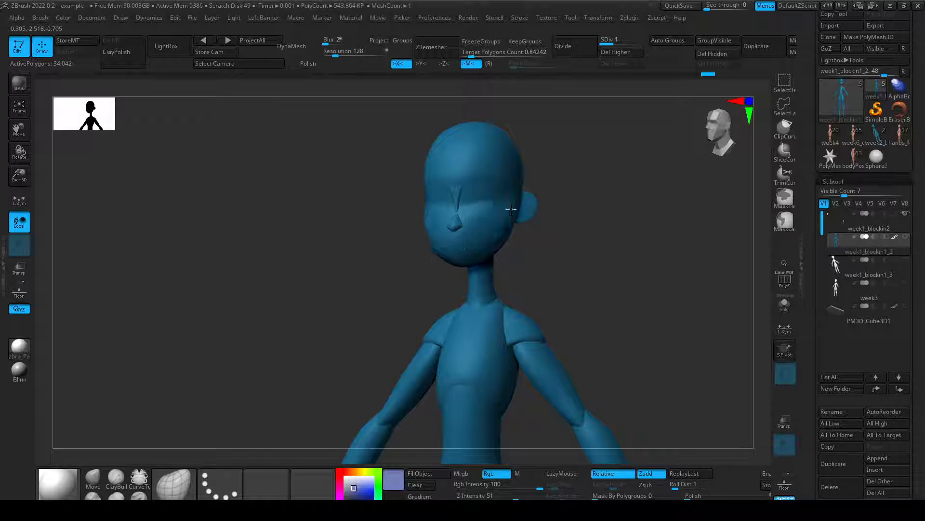
pyautogui.hotkey('ctrl', 'z')
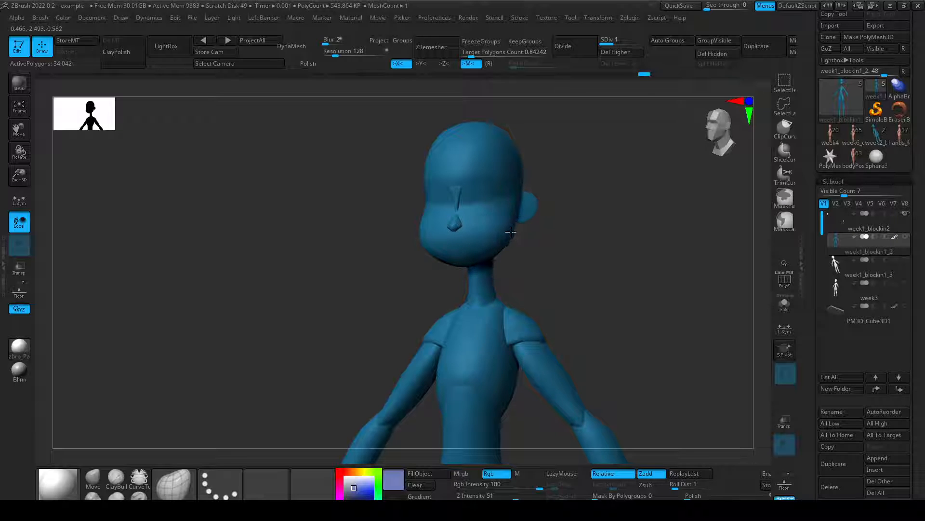
# Adjust the width of the lower face and step up to subdivision level 2.
pyautogui.press('ctrl')
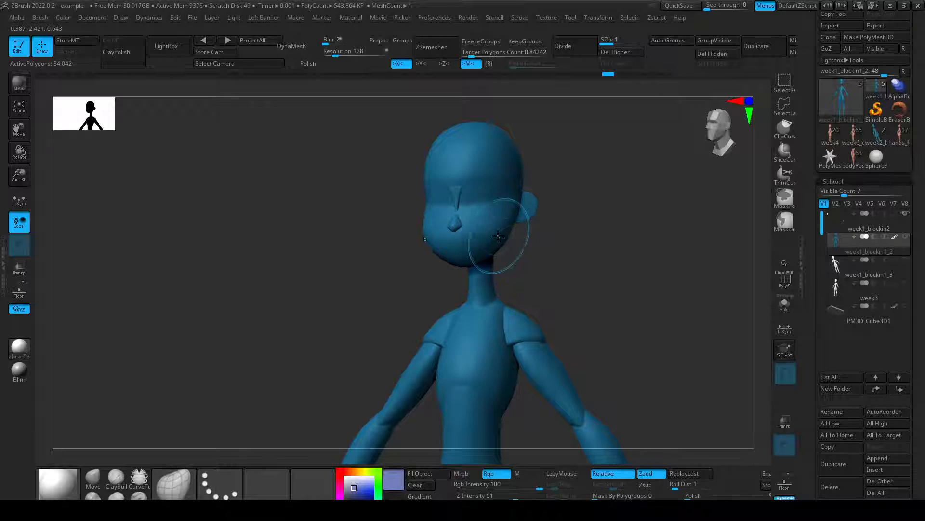
pyautogui.moveTo(496, 243)
pyautogui.mouseDown()
pyautogui.moveTo(541, 260)
pyautogui.moveTo(507, 240)
pyautogui.moveTo(514, 265)
pyautogui.moveTo(550, 260)
pyautogui.moveTo(556, 249)
pyautogui.moveTo(548, 253)
pyautogui.mouseUp()
pyautogui.press('d')
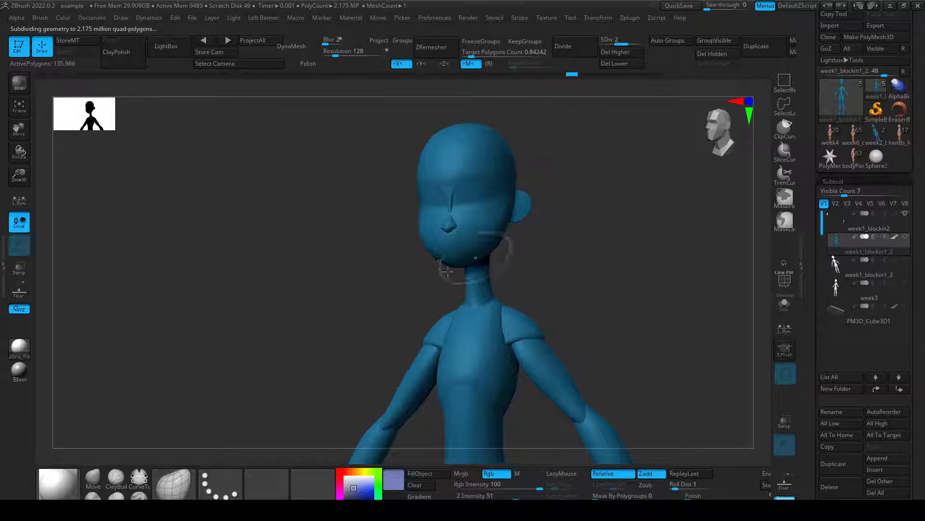
# Try a coloured clay stroke over the lower face, undo it, and continue with Rgb off and a smaller draw size.
pyautogui.moveTo(476, 217); pyautogui.dragTo(469, 231)
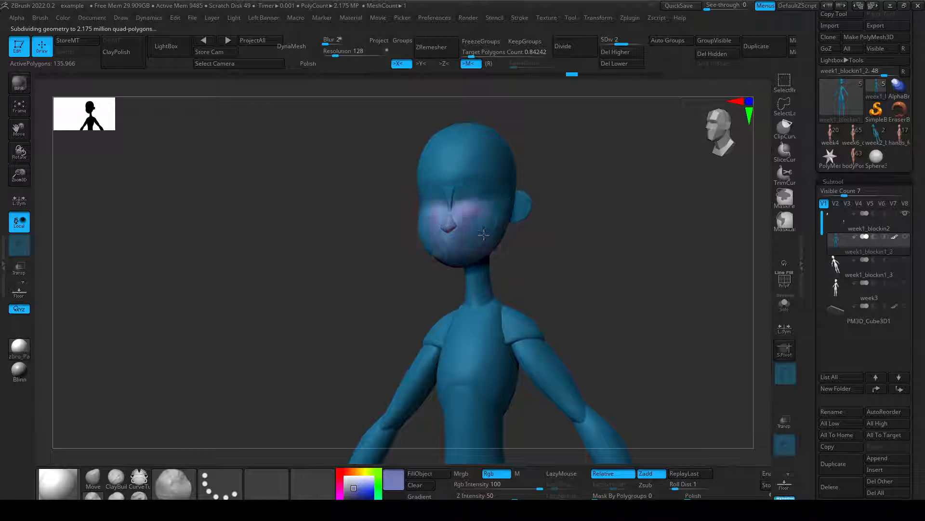
pyautogui.hotkey('ctrl', 'z')
pyautogui.press('s')
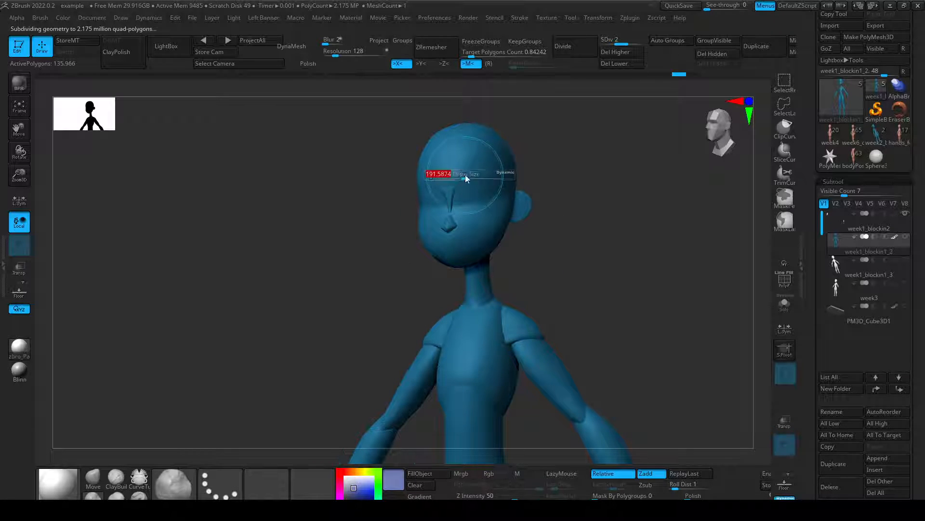
pyautogui.moveTo(465, 178); pyautogui.dragTo(450, 176)
# Set the clay brush's Z Intensity to 77, try a stroke over the eye area at subdivision level 1, and undo it.
pyautogui.keyDown('ctrl'); pyautogui.moveTo(457, 161); pyautogui.dragTo(493, 190, button='right'); pyautogui.keyUp('ctrl')
pyautogui.hotkey('shift', 'd')
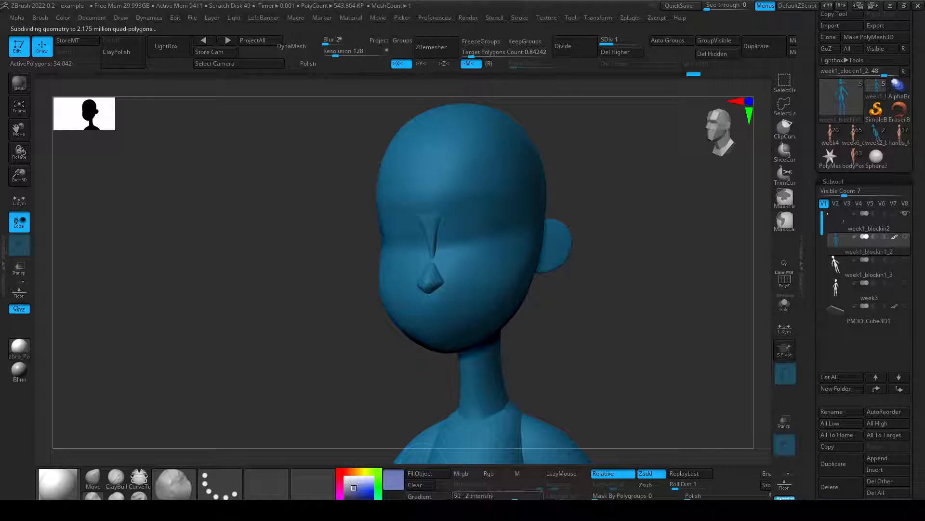
pyautogui.moveTo(512, 497); pyautogui.dragTo(530, 498)
pyautogui.moveTo(557, 330); pyautogui.dragTo(542, 329)
pyautogui.moveTo(501, 186)
pyautogui.mouseDown()
pyautogui.moveTo(484, 261)
pyautogui.moveTo(480, 239)
pyautogui.moveTo(493, 233)
pyautogui.mouseUp()
pyautogui.hotkey('ctrl', 'z')
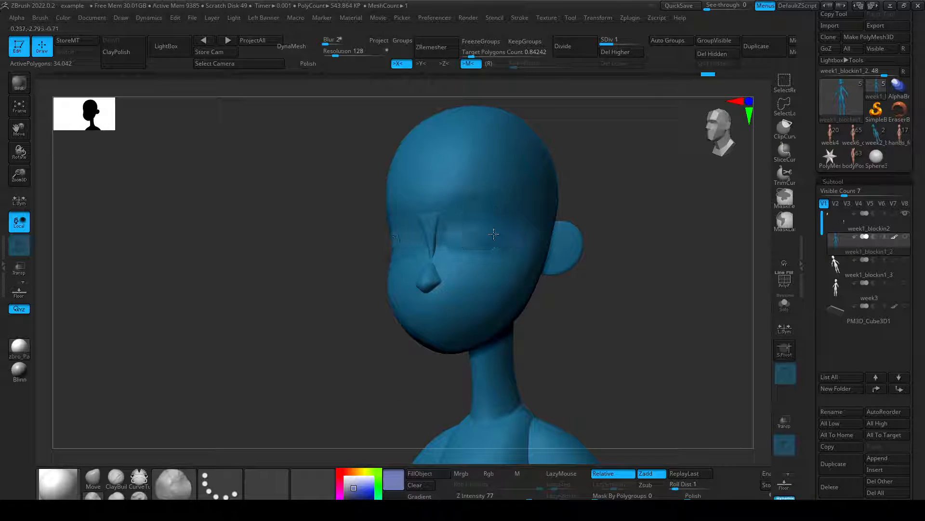
# Switch to the Sphere3D tool, increase its resolution to 131,072 polygons, and convert it to a PolyMesh3D.
pyautogui.click(879, 159)
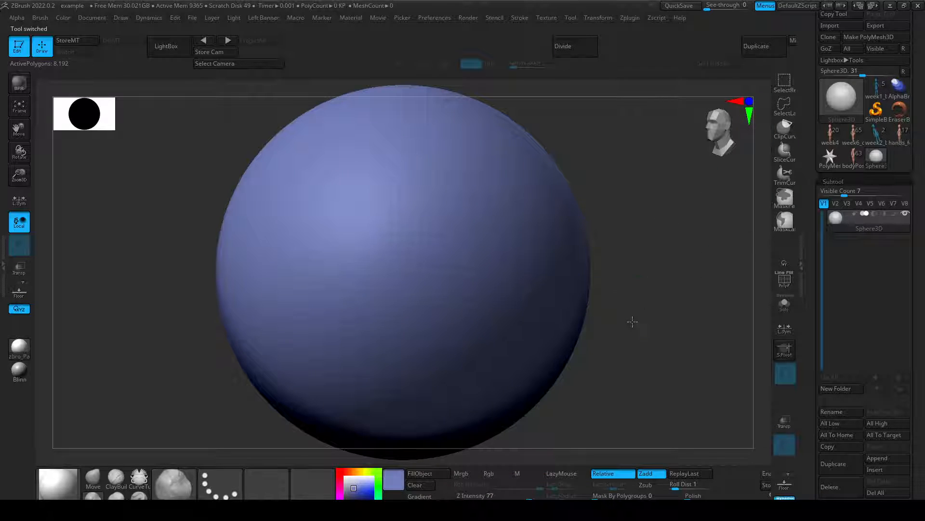
pyautogui.hotkey('ctrl', 'd')
pyautogui.hotkey('ctrl', 'd')
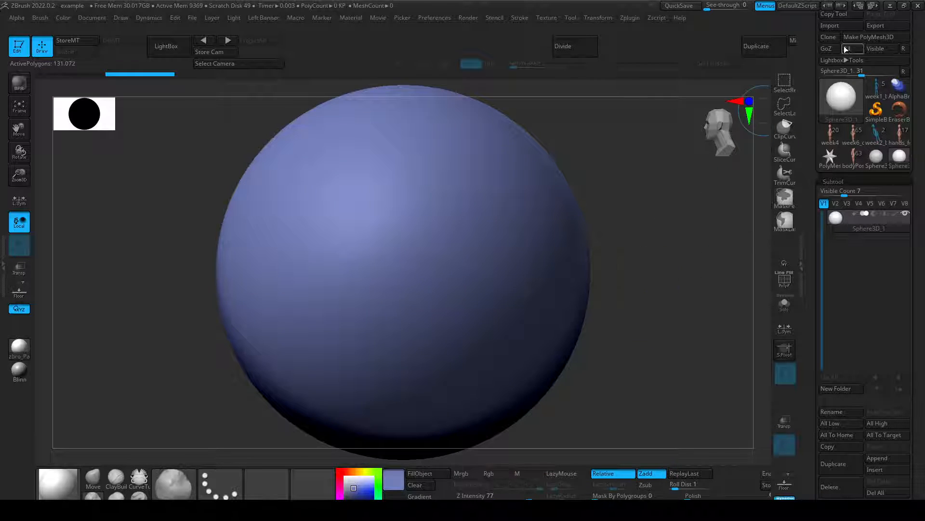
pyautogui.click(862, 38)
# Frame the sphere, sculpt trial clay strokes across its front, and soften them with the Smooth brush.
pyautogui.moveTo(649, 233); pyautogui.dragTo(657, 235)
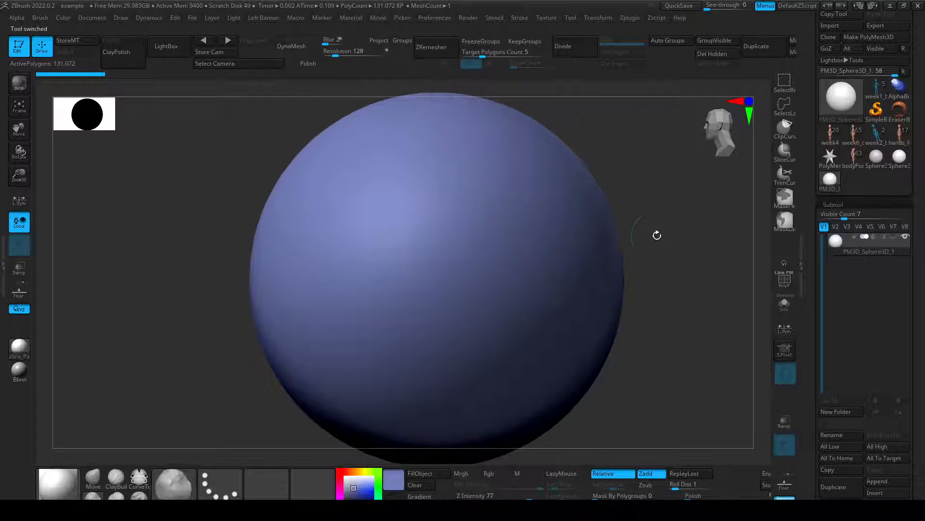
pyautogui.press('f')
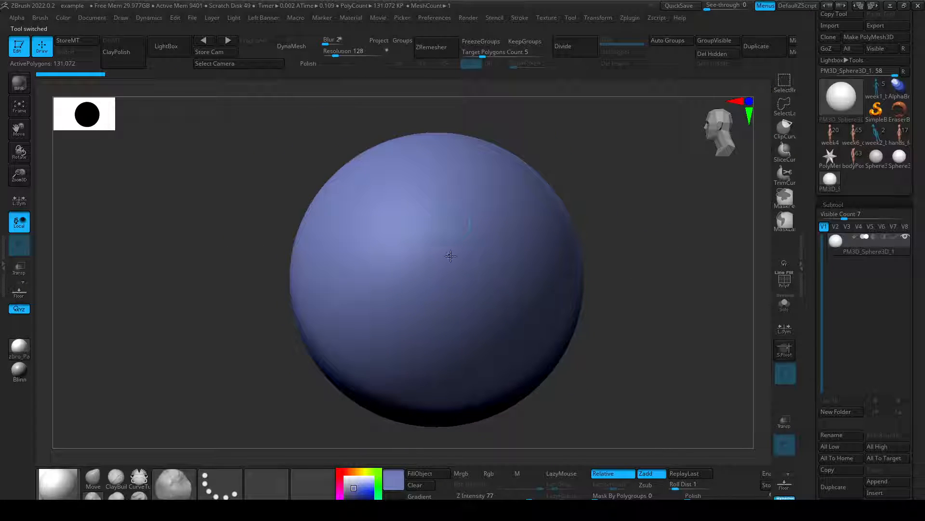
pyautogui.moveTo(438, 258)
pyautogui.keyDown('shift'); pyautogui.mouseDown()
pyautogui.moveTo(446, 207)
pyautogui.moveTo(509, 240)
pyautogui.mouseUp(); pyautogui.keyUp('shift')
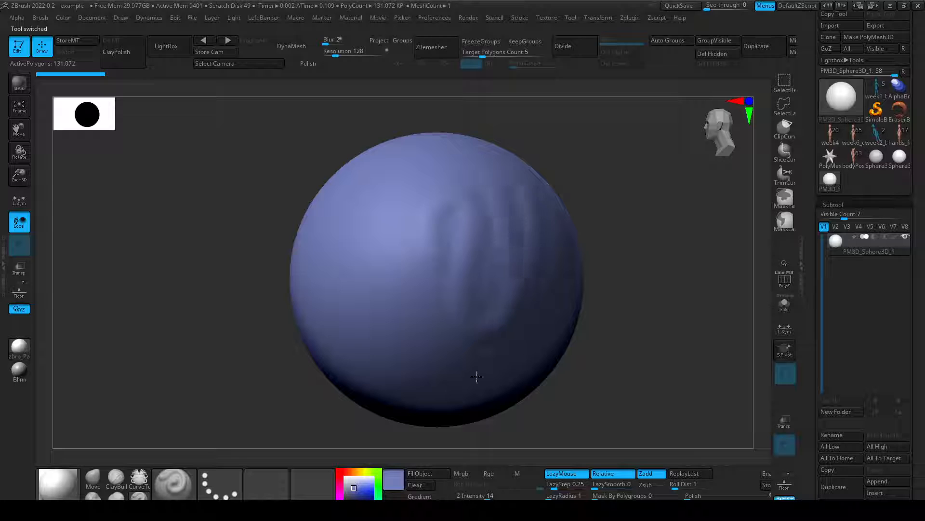
# Undo the last strokes on the sphere, try a Move Topological pull on its front, and undo it.
pyautogui.moveTo(477, 377)
pyautogui.mouseDown()
pyautogui.moveTo(385, 333)
pyautogui.moveTo(472, 363)
pyautogui.mouseUp()
pyautogui.hotkey('ctrl', 'z')
pyautogui.press('b')
pyautogui.press('m')
pyautogui.press('t')
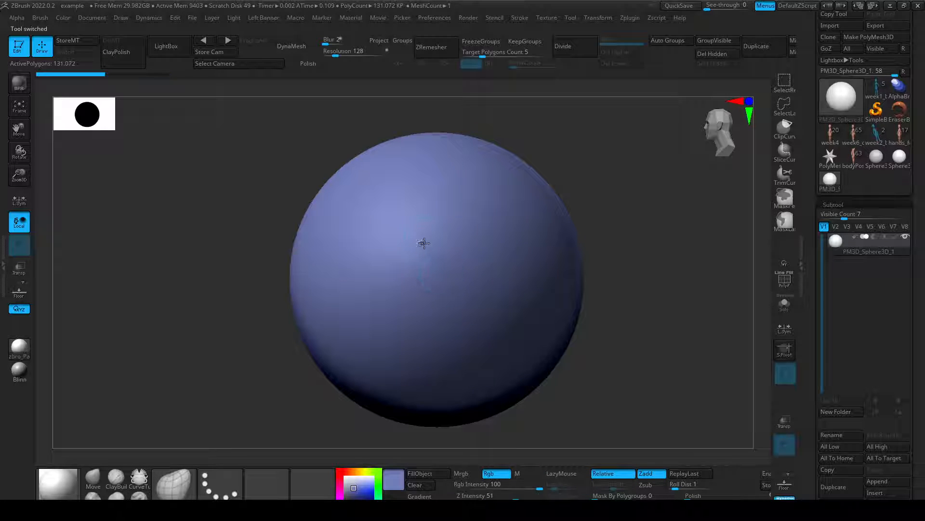
pyautogui.moveTo(424, 243)
pyautogui.mouseDown()
pyautogui.moveTo(445, 231)
pyautogui.moveTo(455, 251)
pyautogui.mouseUp()
pyautogui.hotkey('ctrl', 'z')
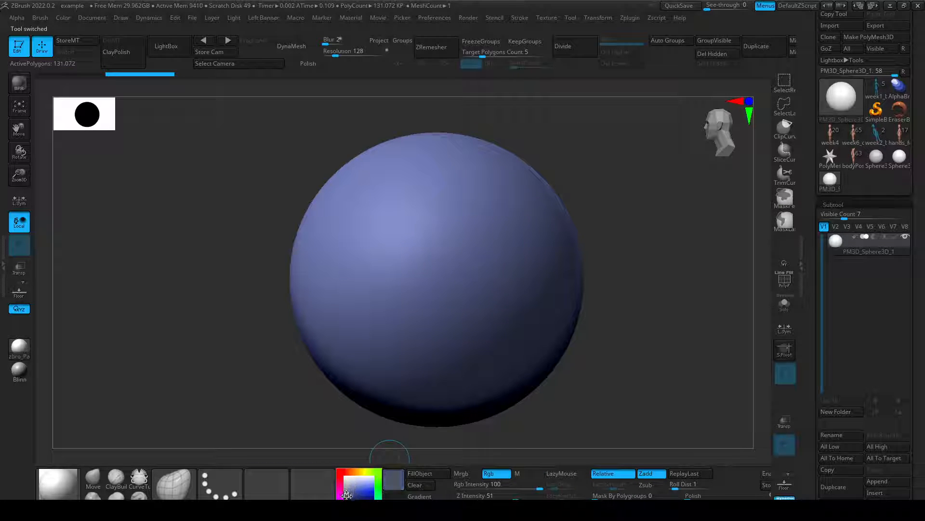
# Give the sphere the BasicMaterial material and a light grey colour.
pyautogui.click(347, 495)
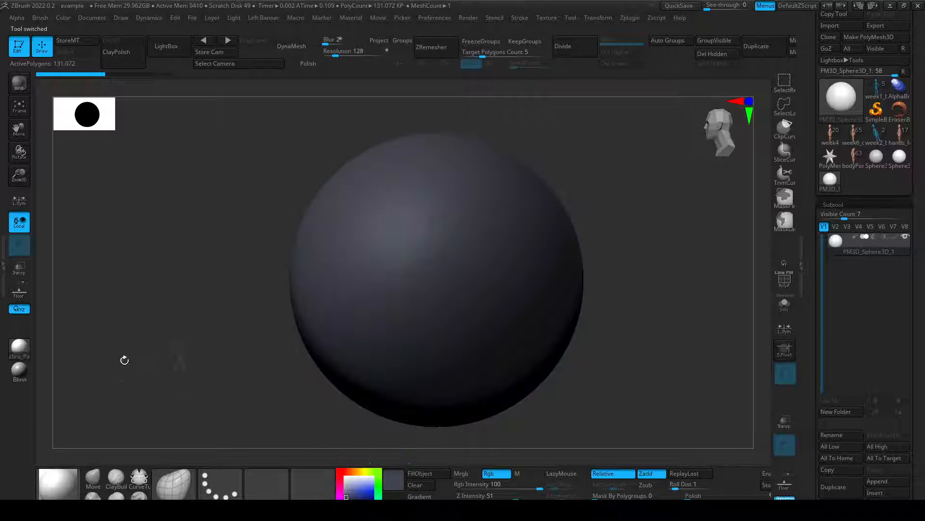
pyautogui.click(29, 356)
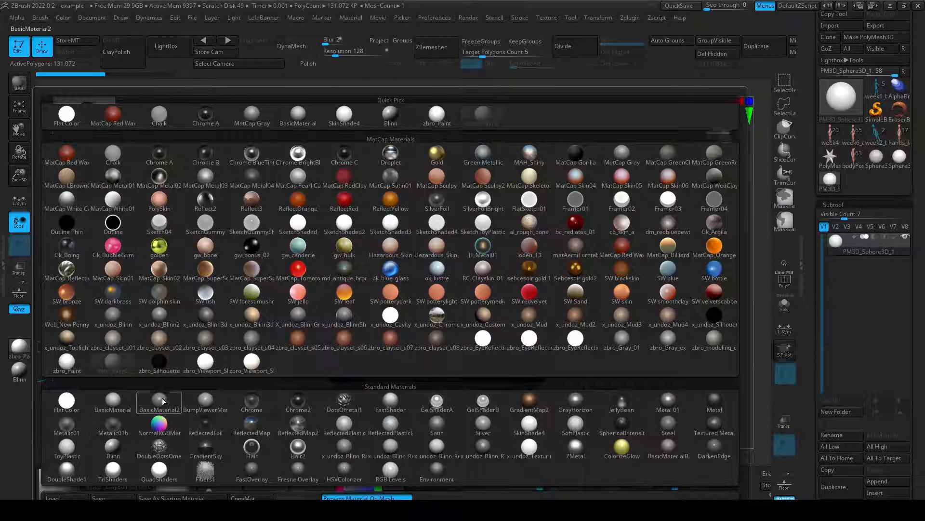
pyautogui.click(124, 401)
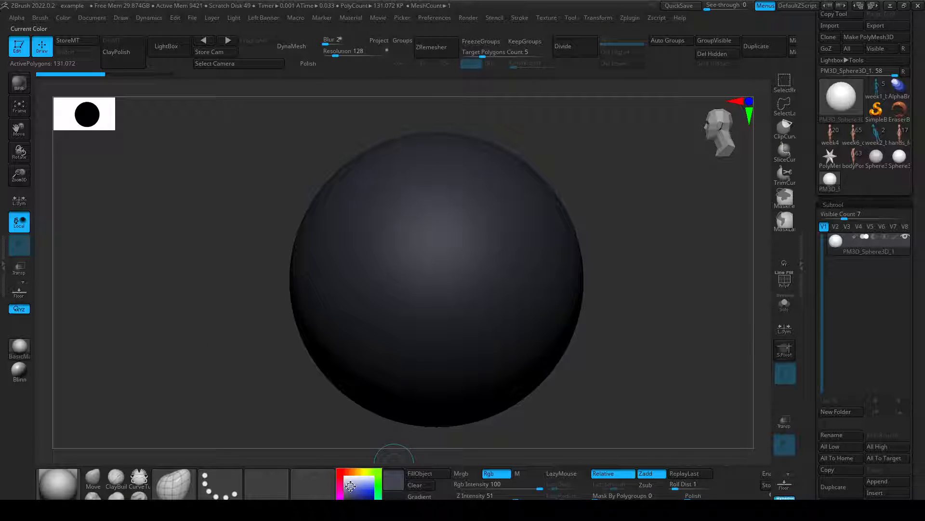
pyautogui.moveTo(351, 486); pyautogui.dragTo(345, 488)
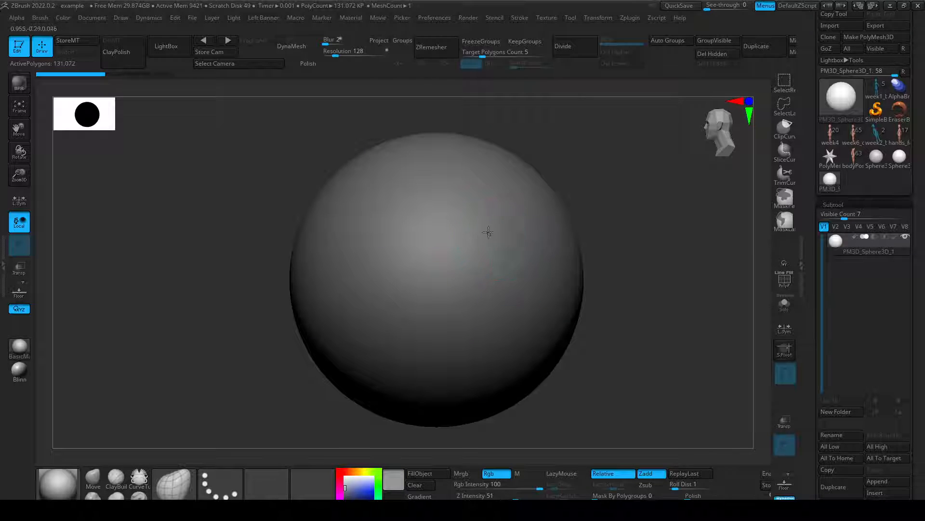
# Try broad clay strokes at Z Intensity 77 across the front of the sphere and undo them.
pyautogui.press('shift')
pyautogui.moveTo(503, 237)
pyautogui.mouseDown()
pyautogui.moveTo(366, 308)
pyautogui.moveTo(405, 212)
pyautogui.moveTo(456, 216)
pyautogui.mouseUp()
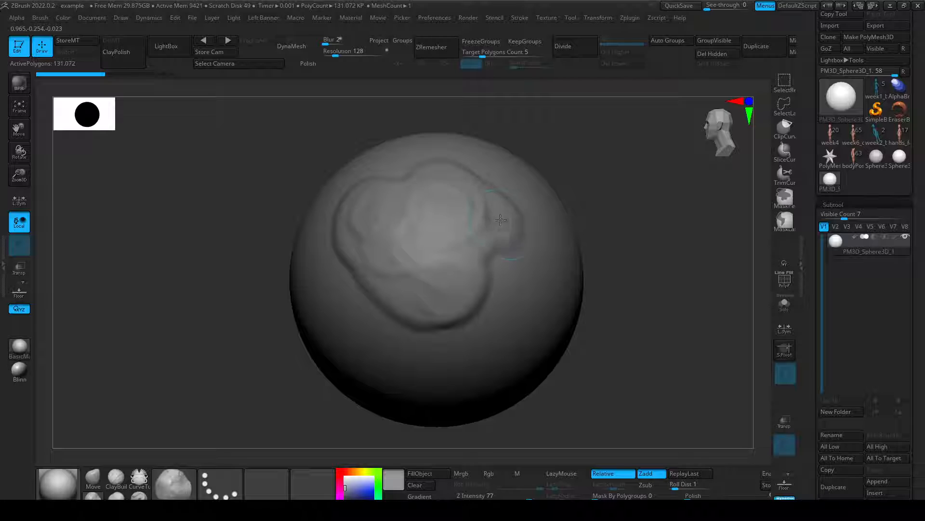
pyautogui.hotkey('ctrl', 'z')
# Sculpt a diagonal ridge across the sphere's front with the DamStandard brush, trying and undoing clay strokes over it.
pyautogui.press('b')
pyautogui.press('d')
pyautogui.press('s')
pyautogui.moveTo(373, 192)
pyautogui.mouseDown()
pyautogui.moveTo(466, 269)
pyautogui.moveTo(482, 299)
pyautogui.moveTo(462, 276)
pyautogui.mouseUp()
pyautogui.moveTo(380, 192)
pyautogui.keyDown('shift'); pyautogui.mouseDown()
pyautogui.moveTo(446, 251)
pyautogui.moveTo(464, 281)
pyautogui.moveTo(387, 191)
pyautogui.mouseUp(); pyautogui.keyUp('shift')
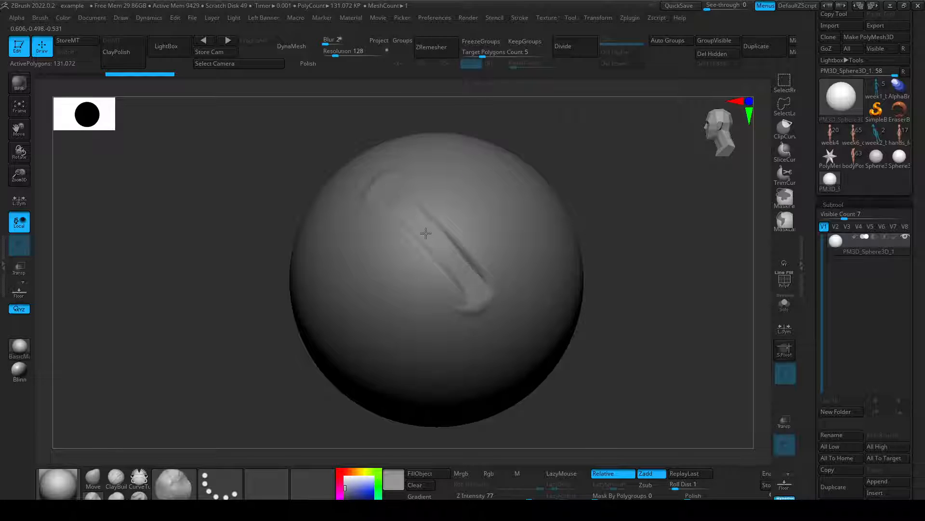
pyautogui.moveTo(465, 278); pyautogui.dragTo(447, 255)
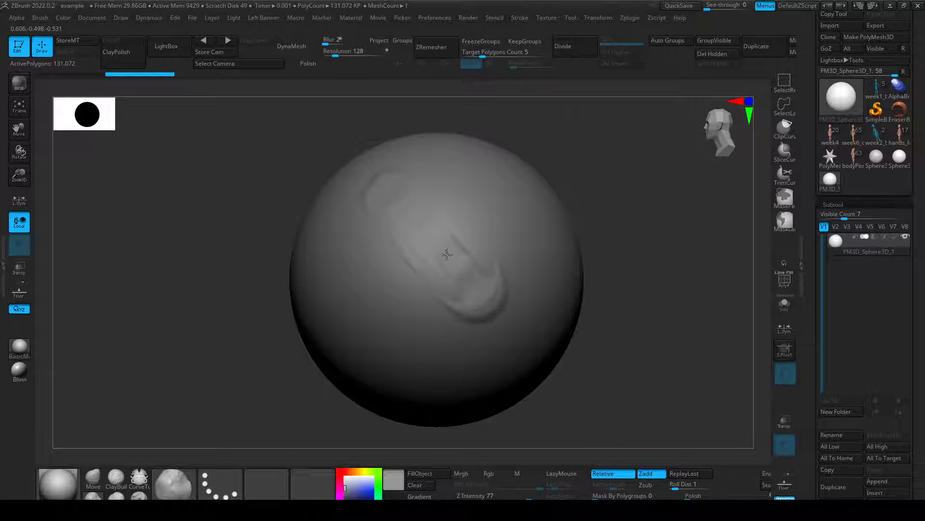
pyautogui.hotkey('ctrl', 'z')
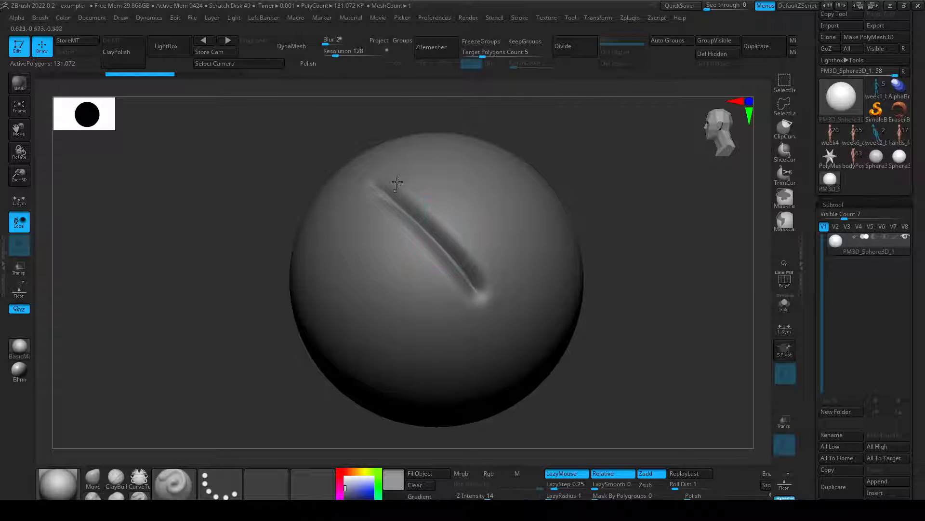
pyautogui.moveTo(413, 211)
pyautogui.mouseDown()
pyautogui.moveTo(448, 214)
pyautogui.moveTo(422, 306)
pyautogui.moveTo(474, 238)
pyautogui.moveTo(455, 320)
pyautogui.moveTo(384, 214)
pyautogui.moveTo(418, 219)
pyautogui.moveTo(477, 294)
pyautogui.mouseUp()
pyautogui.hotkey('ctrl', 'z')
pyautogui.moveTo(617, 347)
pyautogui.mouseDown()
pyautogui.moveTo(583, 352)
pyautogui.moveTo(606, 356)
pyautogui.moveTo(594, 353)
pyautogui.mouseUp()
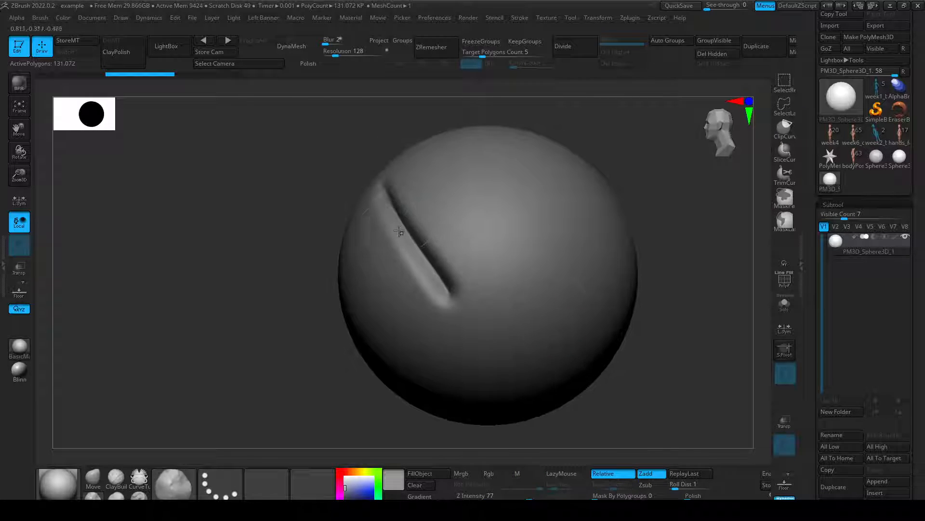
# Try flattening the diagonal ridge with clay and Smooth strokes, and undo them.
pyautogui.moveTo(410, 253)
pyautogui.keyDown('shift'); pyautogui.mouseDown()
pyautogui.moveTo(446, 292)
pyautogui.moveTo(390, 192)
pyautogui.mouseUp(); pyautogui.keyUp('shift')
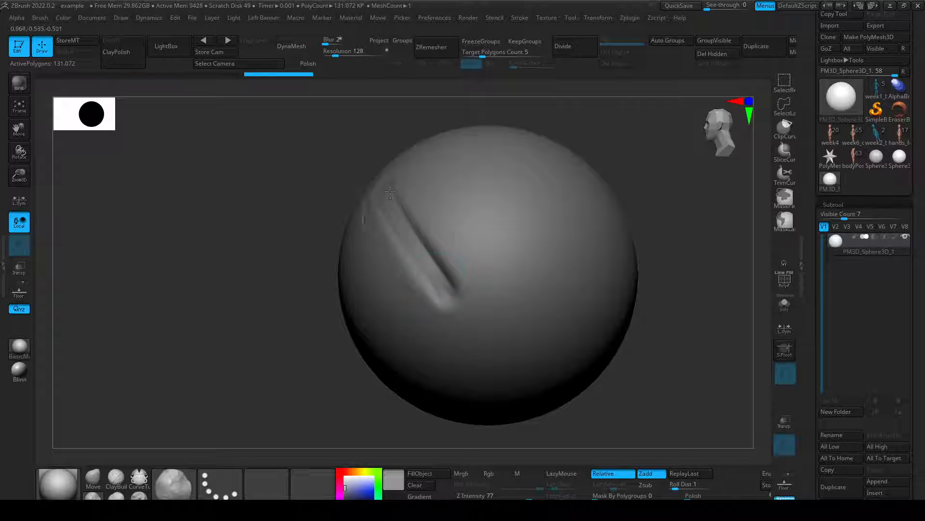
pyautogui.keyDown('shift'); pyautogui.moveTo(404, 228); pyautogui.dragTo(428, 268); pyautogui.keyUp('shift')
pyautogui.hotkey('ctrl', 'z')
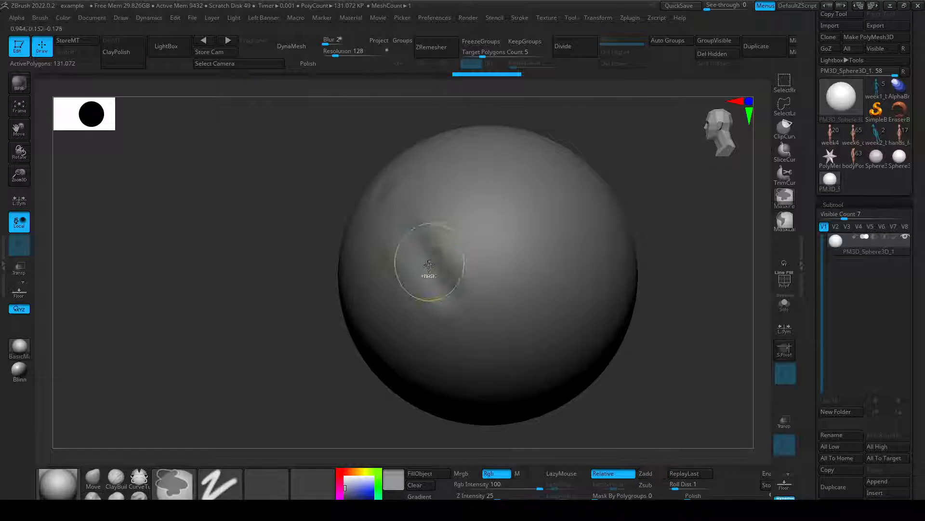
pyautogui.moveTo(411, 232)
pyautogui.mouseDown()
pyautogui.moveTo(451, 289)
pyautogui.moveTo(438, 286)
pyautogui.mouseUp()
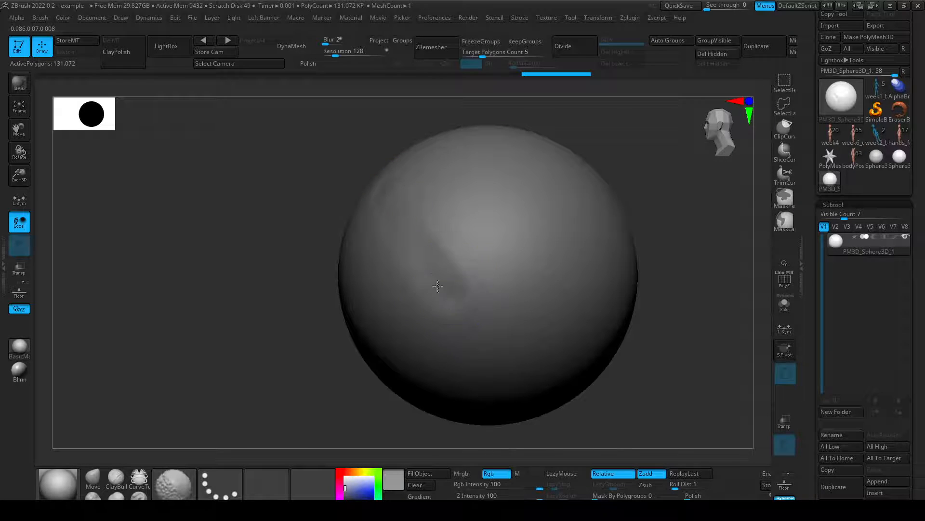
pyautogui.hotkey('ctrl', 'z')
pyautogui.hotkey('ctrl', 'z')
pyautogui.hotkey('ctrl', 'z')
pyautogui.hotkey('ctrl', 'z')
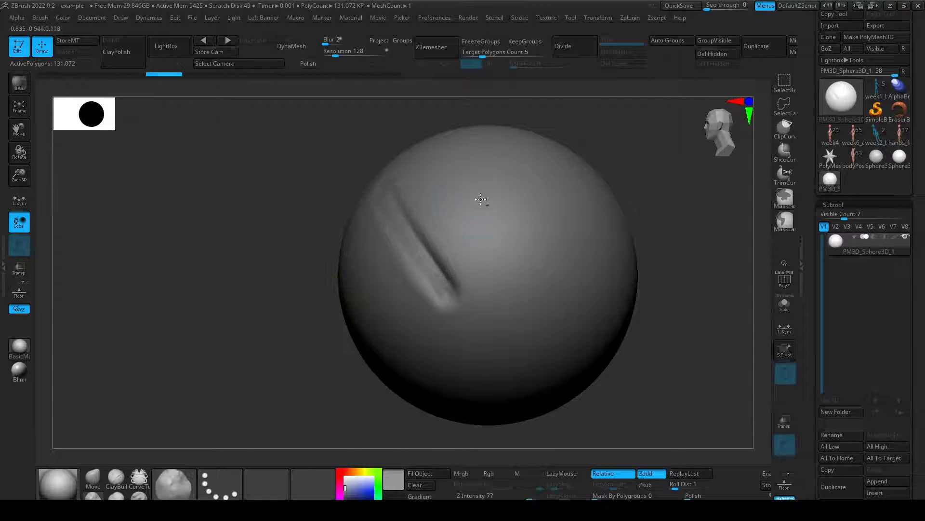
# Try an oval clay stroke beside the diagonal ridge and step back through the undo history to remove it.
pyautogui.moveTo(482, 198)
pyautogui.mouseDown()
pyautogui.moveTo(471, 189)
pyautogui.moveTo(482, 238)
pyautogui.moveTo(471, 199)
pyautogui.moveTo(482, 212)
pyautogui.mouseUp()
pyautogui.moveTo(668, 293)
pyautogui.mouseDown()
pyautogui.moveTo(712, 311)
pyautogui.moveTo(681, 311)
pyautogui.mouseUp()
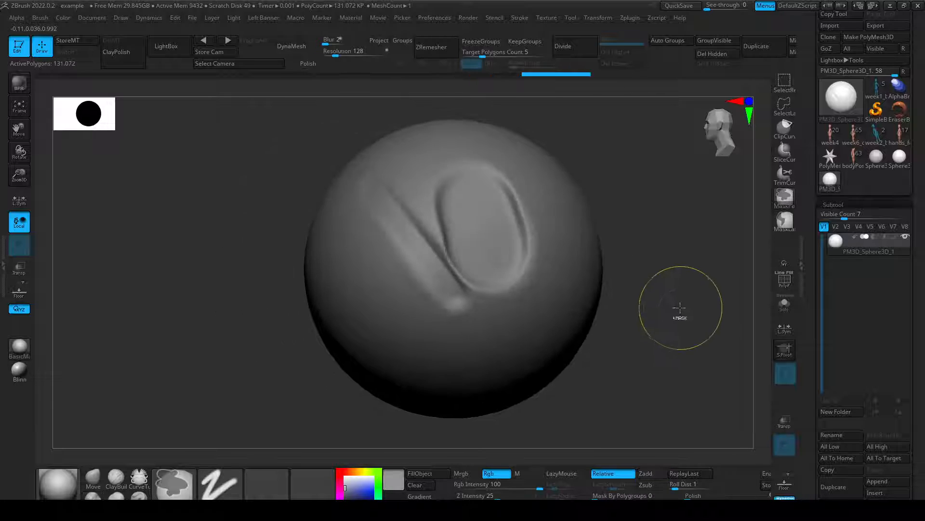
pyautogui.hotkey('ctrl', 'z')
pyautogui.hotkey('ctrl', 'z')
pyautogui.hotkey('ctrl', 'z')
pyautogui.hotkey('ctrl', 'z')
pyautogui.hotkey('ctrl', 'z')
pyautogui.hotkey('ctrl', 'z')
pyautogui.hotkey('ctrl', 'z')
pyautogui.moveTo(594, 372); pyautogui.dragTo(567, 363)
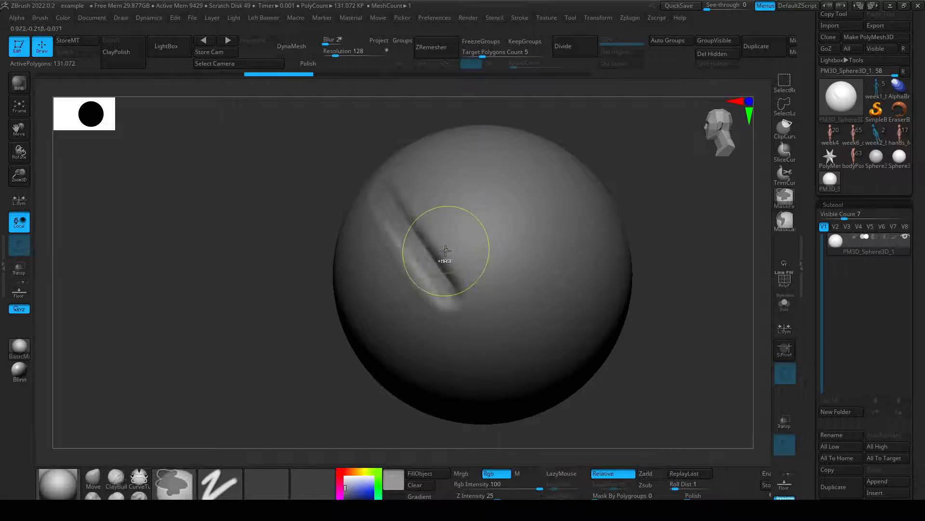
pyautogui.hotkey('ctrl', 'z')
pyautogui.hotkey('ctrl', 'shift', 'z')
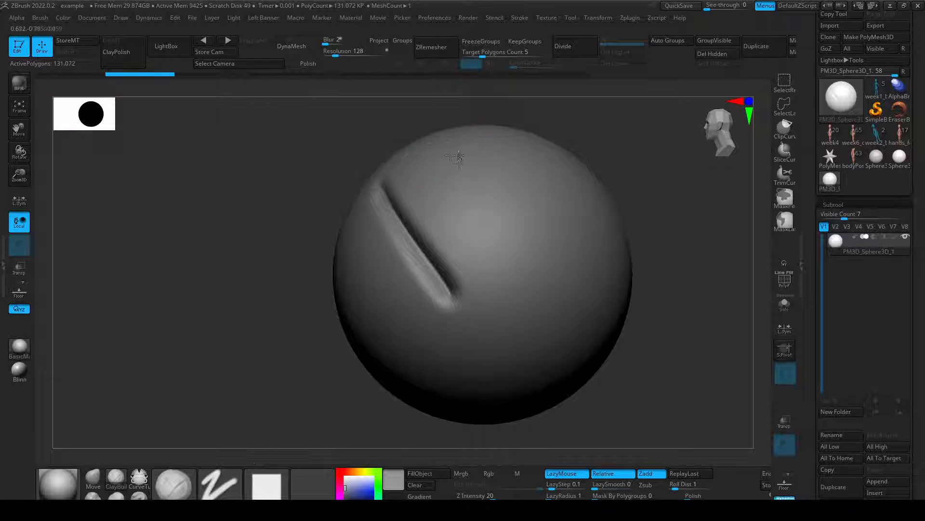
# Try ClayBuildup strokes at Z Intensity 20 beside the diagonal ridge and undo them.
pyautogui.moveTo(459, 157); pyautogui.dragTo(481, 278)
pyautogui.moveTo(498, 174); pyautogui.dragTo(497, 279)
pyautogui.hotkey('ctrl', 'z')
pyautogui.hotkey('ctrl', 'z')
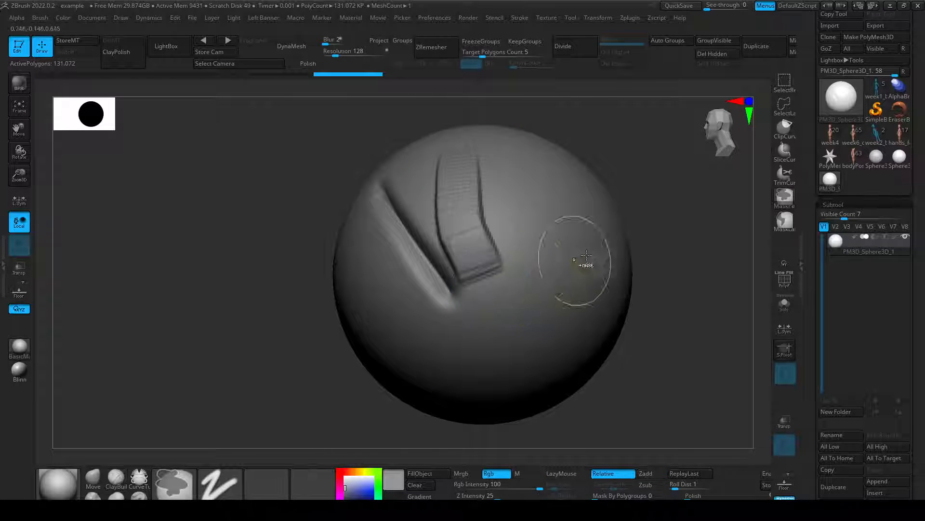
pyautogui.hotkey('ctrl', 'z')
pyautogui.hotkey('ctrl', 'z')
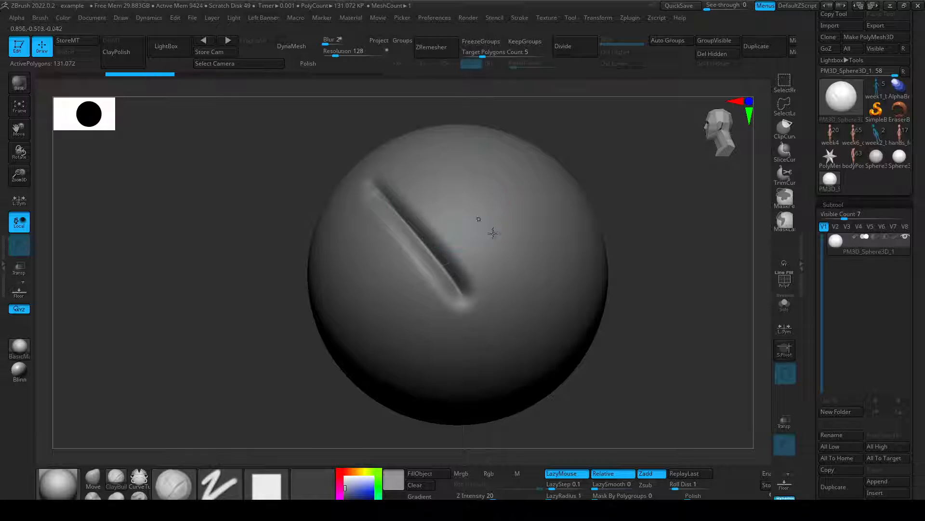
# Build a muscle-like form beside the ridge with overlapping ClayBuildup strokes converging toward the ridge's lower end.
pyautogui.keyDown('alt'); pyautogui.moveTo(517, 193); pyautogui.dragTo(539, 230, button='right'); pyautogui.keyUp('alt')
pyautogui.moveTo(640, 239); pyautogui.dragTo(661, 260, button='right')
pyautogui.moveTo(554, 251)
pyautogui.keyDown('ctrl'); pyautogui.mouseDown(button='right')
pyautogui.moveTo(533, 230)
pyautogui.moveTo(576, 263)
pyautogui.mouseUp(button='right'); pyautogui.keyUp('ctrl')
pyautogui.moveTo(631, 316); pyautogui.dragTo(581, 322, button='right')
pyautogui.moveTo(415, 169)
pyautogui.mouseDown()
pyautogui.moveTo(458, 270)
pyautogui.moveTo(455, 249)
pyautogui.mouseUp()
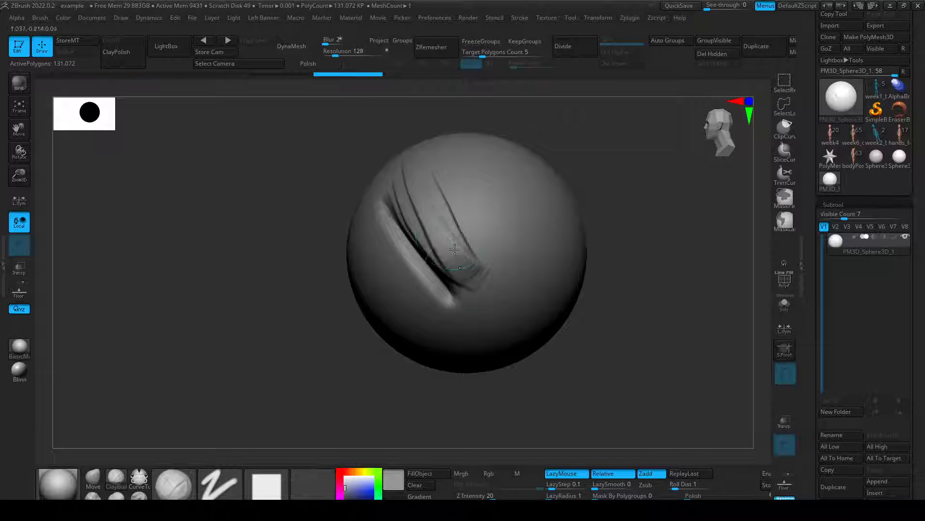
pyautogui.moveTo(447, 160); pyautogui.dragTo(475, 270)
pyautogui.moveTo(473, 161); pyautogui.dragTo(484, 285)
pyautogui.moveTo(470, 186); pyautogui.dragTo(460, 283)
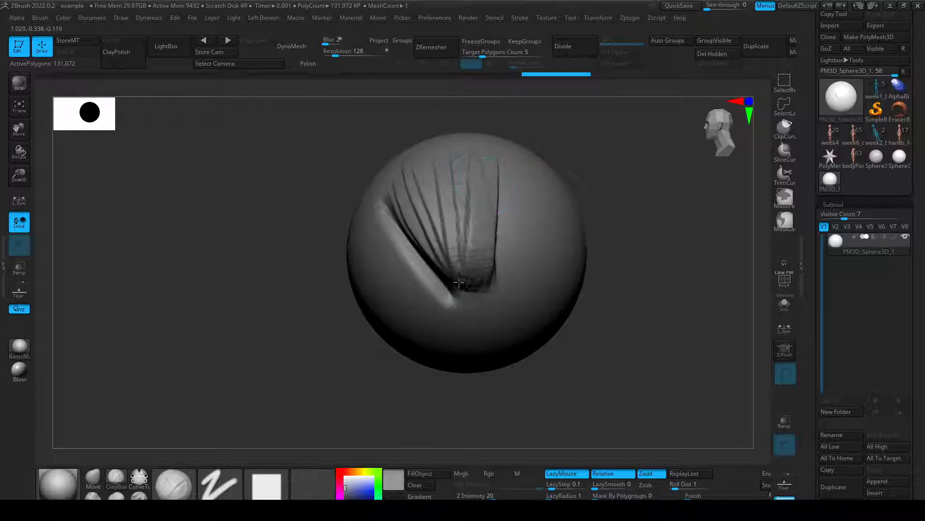
pyautogui.moveTo(399, 197); pyautogui.dragTo(434, 262)
pyautogui.moveTo(420, 181); pyautogui.dragTo(446, 256)
pyautogui.moveTo(454, 183); pyautogui.dragTo(462, 268)
pyautogui.moveTo(476, 174); pyautogui.dragTo(475, 275)
pyautogui.moveTo(657, 335); pyautogui.dragTo(620, 342, button='right')
pyautogui.moveTo(474, 292)
pyautogui.mouseDown(button='right')
pyautogui.moveTo(444, 411)
pyautogui.moveTo(457, 252)
pyautogui.mouseUp(button='right')
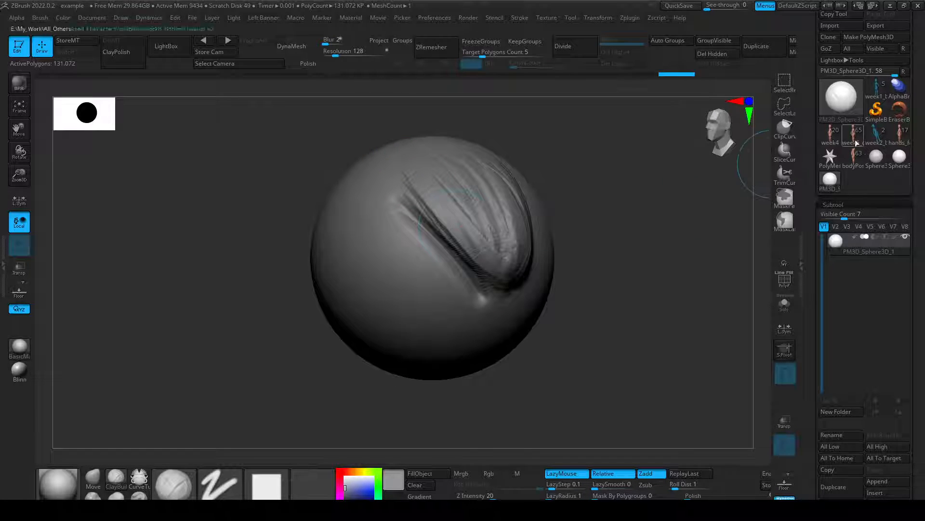
# Switch to the week1 block-in figure and isolate the shoulder polygroups of the week1_blockin1_2 subtool.
pyautogui.click(857, 159)
pyautogui.click(882, 92)
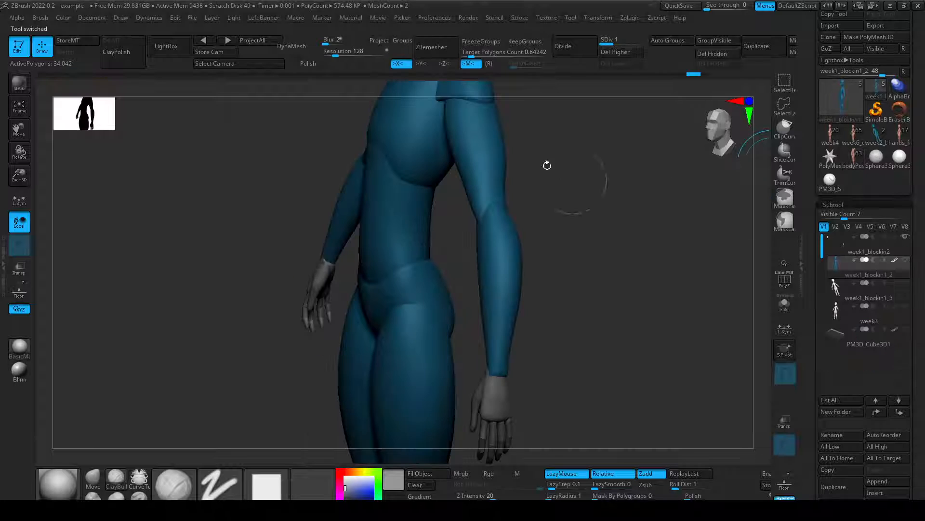
pyautogui.moveTo(546, 162); pyautogui.dragTo(559, 263)
pyautogui.keyDown('ctrl'); pyautogui.keyDown('shift'); pyautogui.click(506, 214); pyautogui.keyUp('shift'); pyautogui.keyUp('ctrl')
pyautogui.keyDown('ctrl'); pyautogui.keyDown('shift'); pyautogui.click(549, 256); pyautogui.keyUp('shift'); pyautogui.keyUp('ctrl')
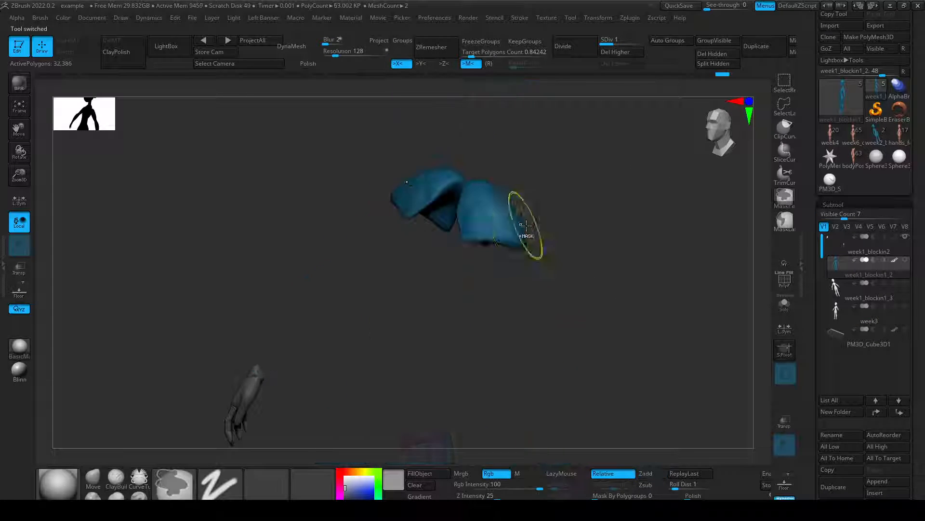
pyautogui.keyDown('ctrl'); pyautogui.keyDown('shift'); pyautogui.click(561, 212); pyautogui.keyUp('shift'); pyautogui.keyUp('ctrl')
# Select the week1_blockin1_3 subtool and build up the deltoids with ClayBuildup strokes using a smaller draw size.
pyautogui.click(838, 290)
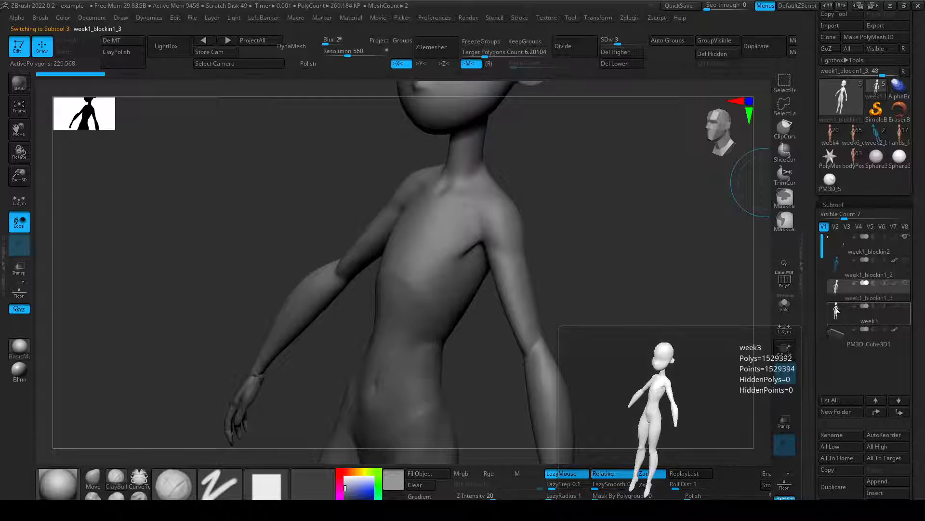
pyautogui.keyDown('ctrl'); pyautogui.moveTo(500, 210); pyautogui.dragTo(510, 236, button='right'); pyautogui.keyUp('ctrl')
pyautogui.press('s')
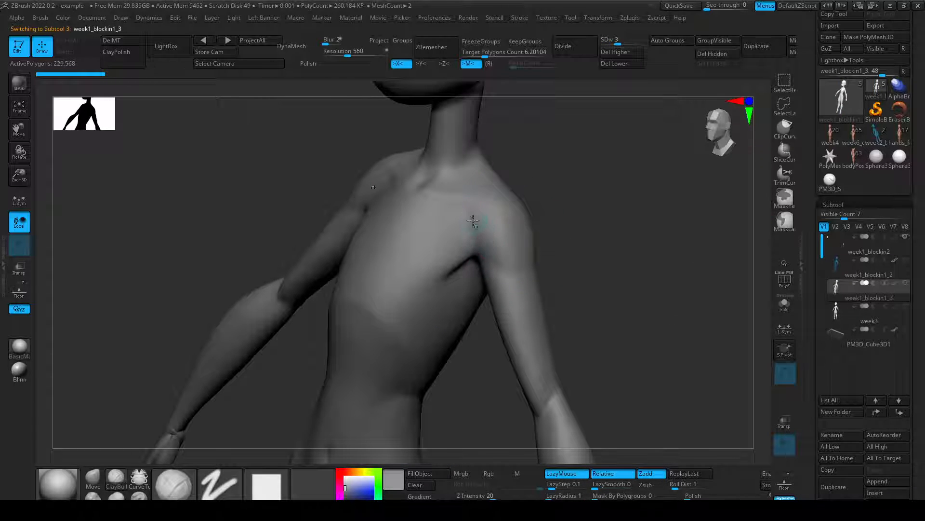
pyautogui.moveTo(472, 208); pyautogui.dragTo(503, 247)
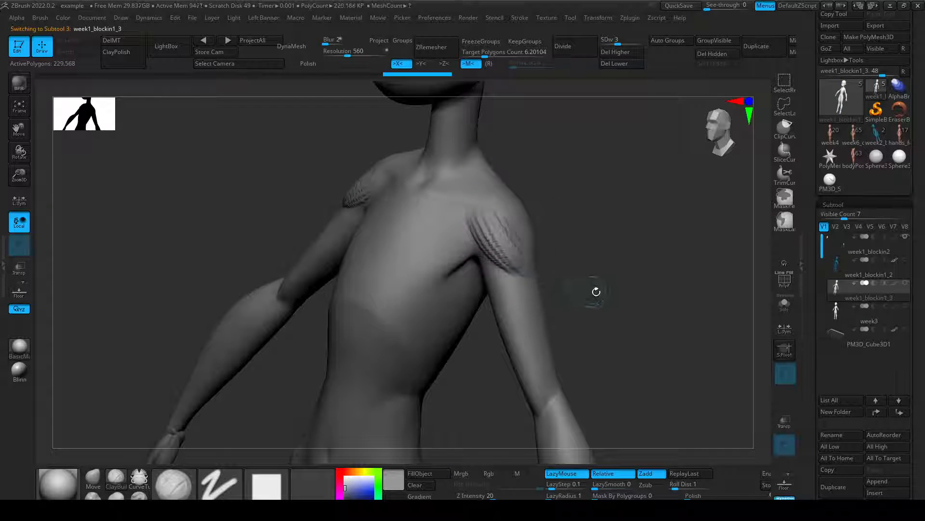
pyautogui.moveTo(594, 291)
pyautogui.mouseDown()
pyautogui.moveTo(550, 251)
pyautogui.moveTo(538, 221)
pyautogui.moveTo(514, 232)
pyautogui.moveTo(525, 251)
pyautogui.moveTo(513, 214)
pyautogui.mouseUp()
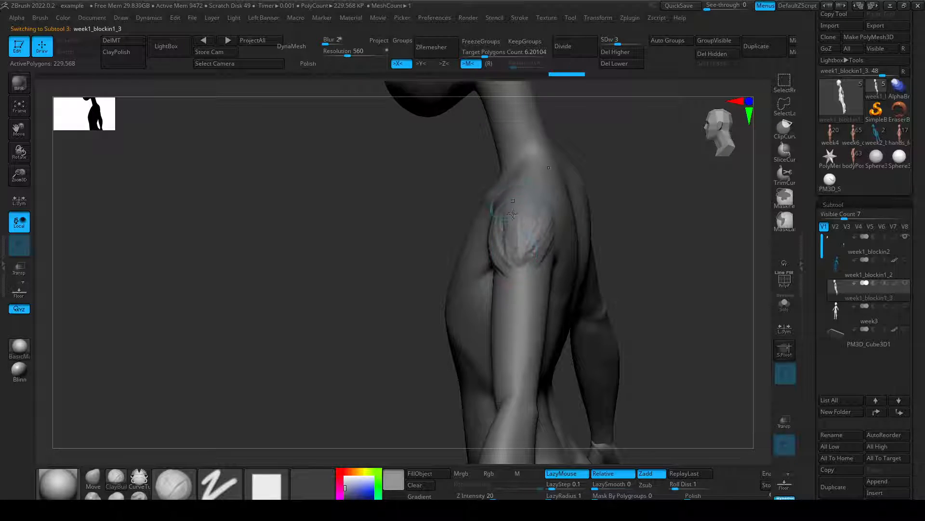
# Step the deltoid strokes backward and forward through the undo history while viewing the shoulder from different angles.
pyautogui.hotkey('ctrl', 'shift', 'z')
pyautogui.hotkey('ctrl', 'shift', 'z')
pyautogui.hotkey('ctrl', 'shift', 'z')
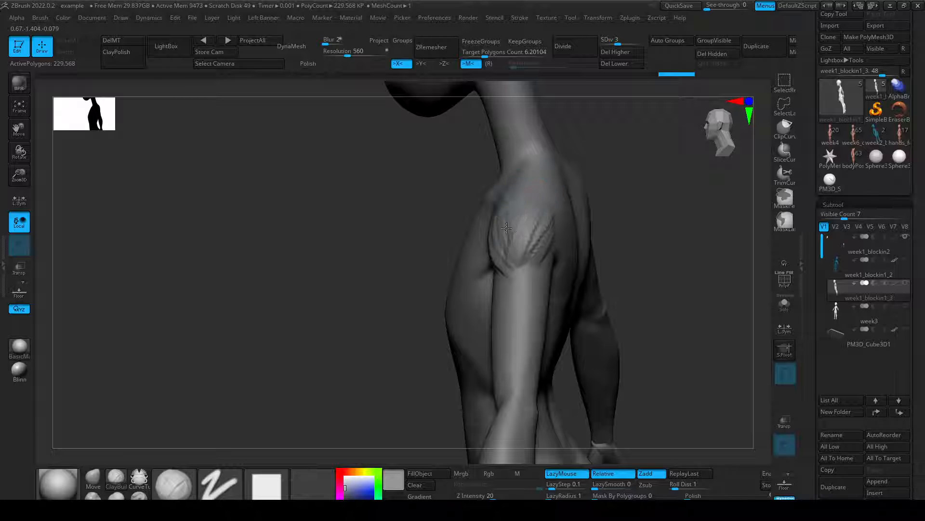
pyautogui.hotkey('ctrl', 'z')
pyautogui.hotkey('ctrl', 'z')
pyautogui.hotkey('ctrl', 'z')
pyautogui.hotkey('ctrl', 'z')
pyautogui.moveTo(639, 295); pyautogui.dragTo(707, 318)
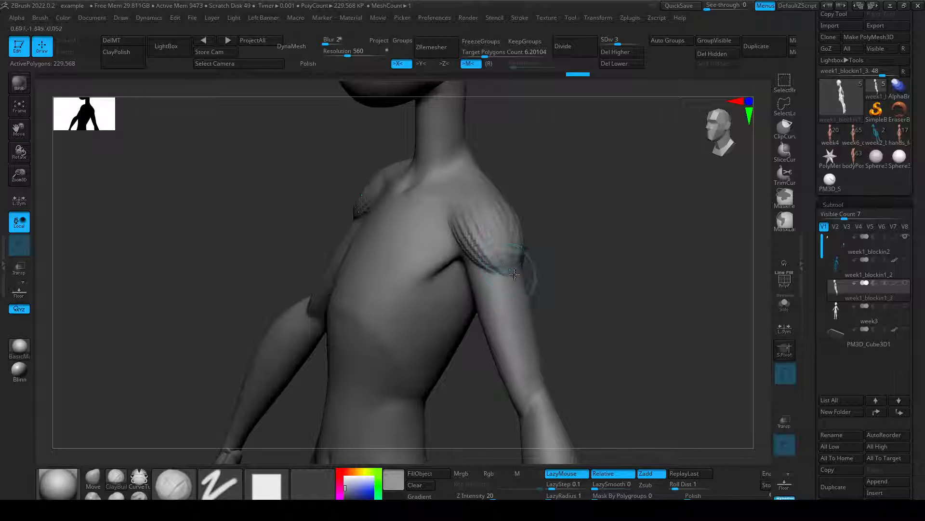
pyautogui.hotkey('ctrl', 'shift', 'z')
pyautogui.hotkey('ctrl', 'shift', 'z')
pyautogui.hotkey('ctrl', 'shift', 'z')
pyautogui.hotkey('ctrl', 'shift', 'z')
pyautogui.hotkey('ctrl', 'shift', 'z')
# Continue shaping the deltoids around the side and back of the shoulder and soften them with the Smooth brush.
pyautogui.moveTo(617, 292)
pyautogui.mouseDown()
pyautogui.moveTo(463, 296)
pyautogui.moveTo(531, 205)
pyautogui.mouseUp()
pyautogui.moveTo(439, 326); pyautogui.dragTo(534, 241)
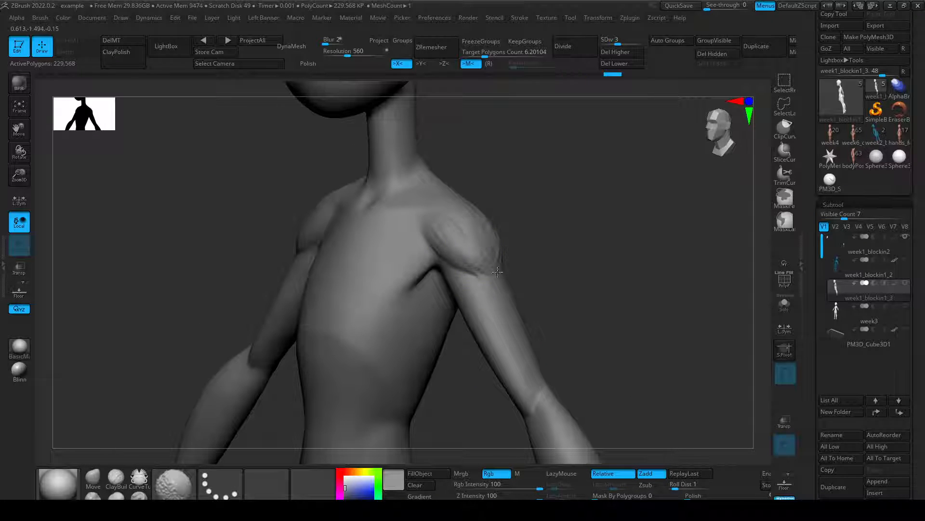
pyautogui.moveTo(589, 293)
pyautogui.mouseDown()
pyautogui.moveTo(622, 293)
pyautogui.moveTo(542, 294)
pyautogui.mouseUp()
pyautogui.keyDown('shift'); pyautogui.moveTo(523, 265); pyautogui.dragTo(511, 232); pyautogui.keyUp('shift')
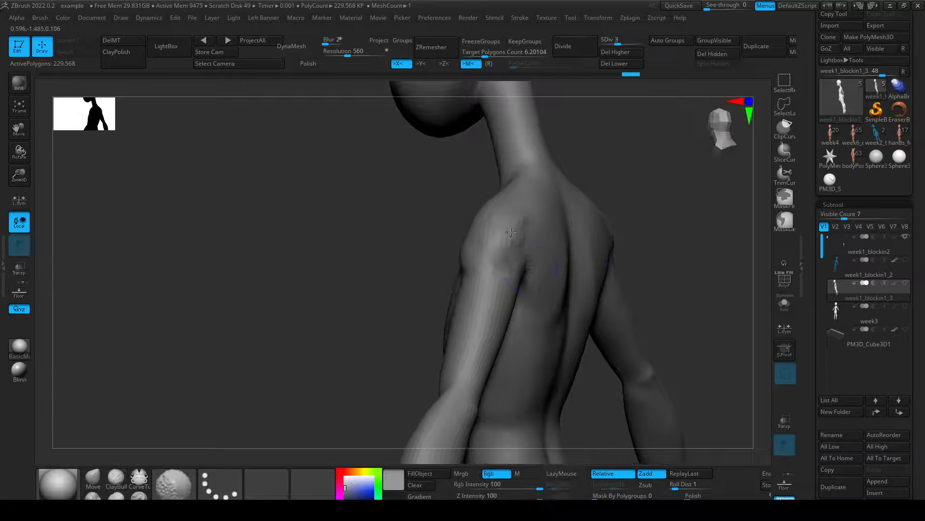
# Build up the pectorals with ClayBuildup strokes on the front of the chest and soften them with the Smooth brush.
pyautogui.moveTo(424, 289)
pyautogui.keyDown('alt'); pyautogui.mouseDown()
pyautogui.moveTo(437, 242)
pyautogui.moveTo(516, 255)
pyautogui.mouseUp(); pyautogui.keyUp('alt')
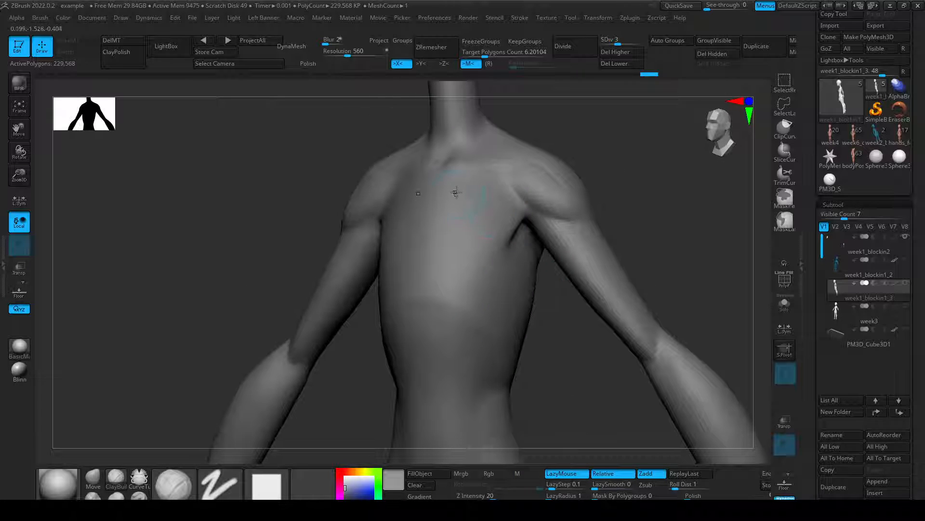
pyautogui.moveTo(450, 194)
pyautogui.mouseDown()
pyautogui.moveTo(444, 217)
pyautogui.moveTo(451, 190)
pyautogui.mouseUp()
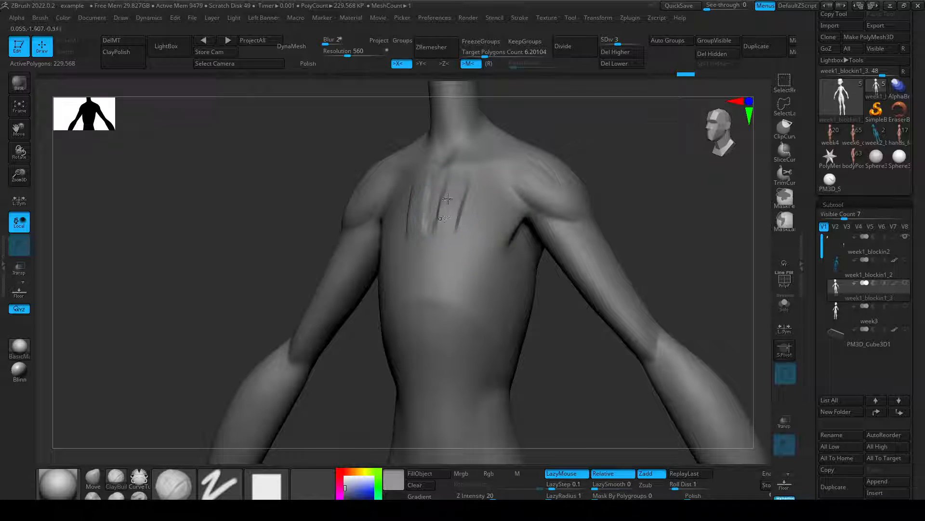
pyautogui.moveTo(489, 237)
pyautogui.mouseDown()
pyautogui.moveTo(468, 228)
pyautogui.moveTo(493, 210)
pyautogui.moveTo(461, 211)
pyautogui.moveTo(463, 219)
pyautogui.moveTo(458, 184)
pyautogui.moveTo(530, 241)
pyautogui.moveTo(523, 217)
pyautogui.moveTo(518, 236)
pyautogui.moveTo(516, 212)
pyautogui.mouseUp()
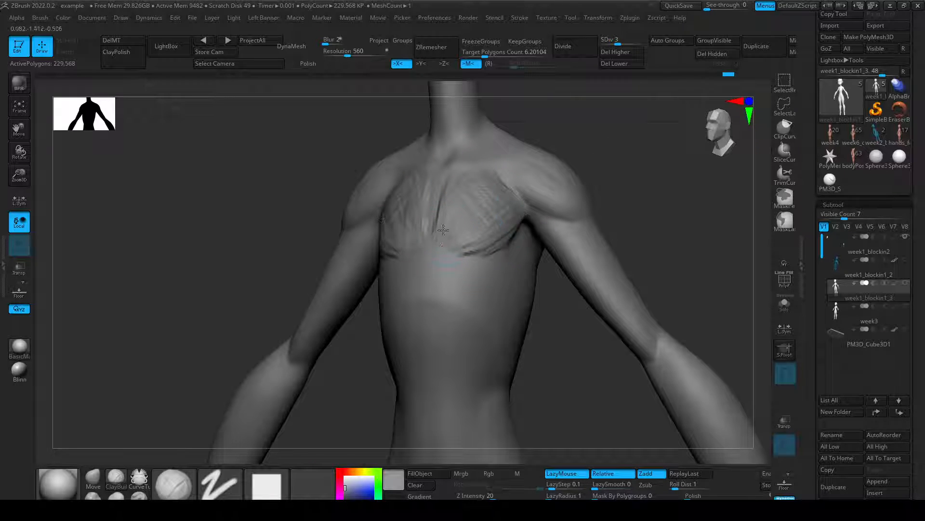
pyautogui.keyDown('shift'); pyautogui.moveTo(462, 248); pyautogui.dragTo(481, 219); pyautogui.keyUp('shift')
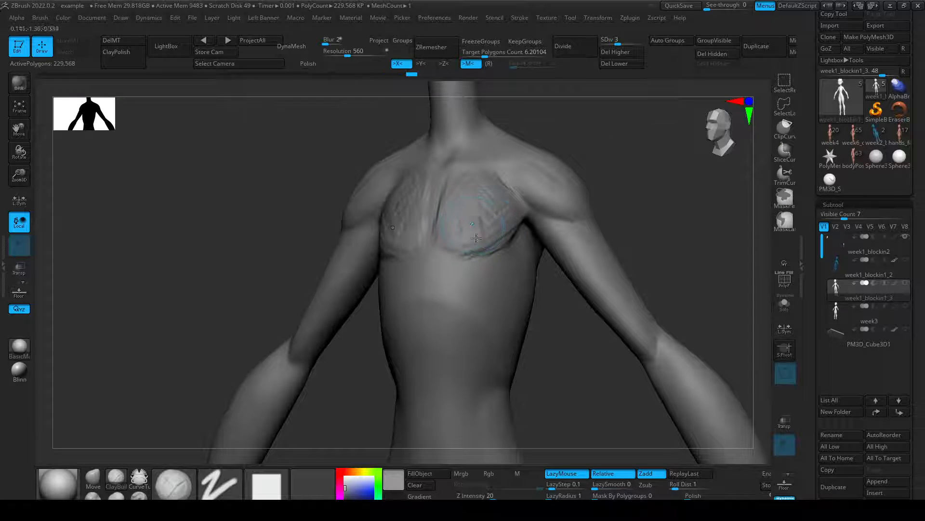
pyautogui.moveTo(468, 178); pyautogui.dragTo(492, 206)
pyautogui.moveTo(480, 185); pyautogui.dragTo(514, 205)
pyautogui.moveTo(500, 173); pyautogui.dragTo(516, 205)
pyautogui.moveTo(622, 192)
pyautogui.mouseDown()
pyautogui.moveTo(667, 196)
pyautogui.moveTo(638, 198)
pyautogui.mouseUp()
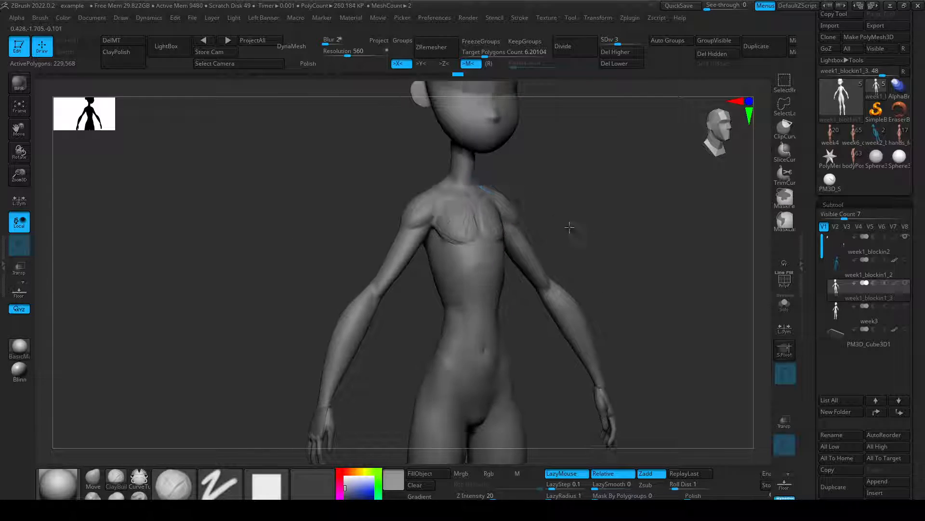
pyautogui.moveTo(574, 227)
pyautogui.mouseDown()
pyautogui.moveTo(514, 213)
pyautogui.moveTo(501, 230)
pyautogui.mouseUp()
pyautogui.moveTo(603, 199)
pyautogui.mouseDown()
pyautogui.moveTo(642, 204)
pyautogui.moveTo(614, 201)
pyautogui.mouseUp()
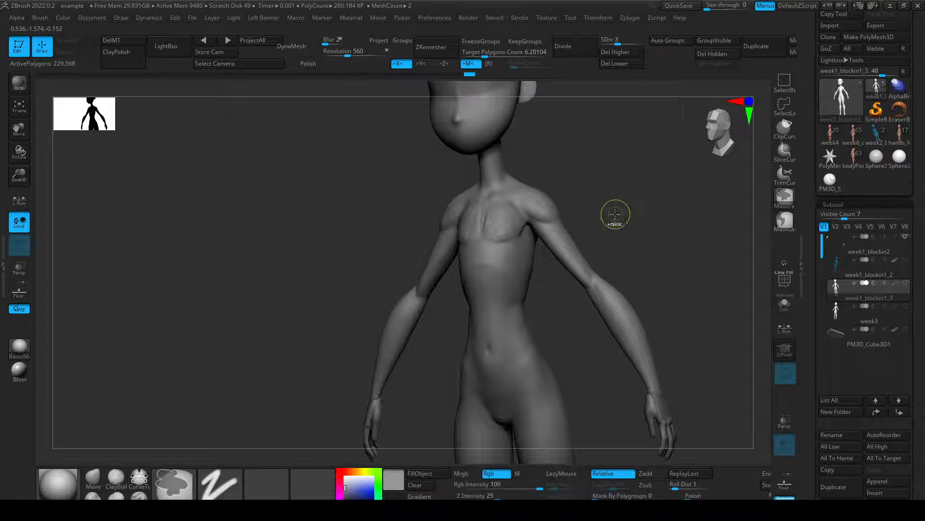
# Step the undo history back past the pectoral strokes and accept discarding the newer history entries when stroking the chest.
pyautogui.hotkey('ctrl', 'z')
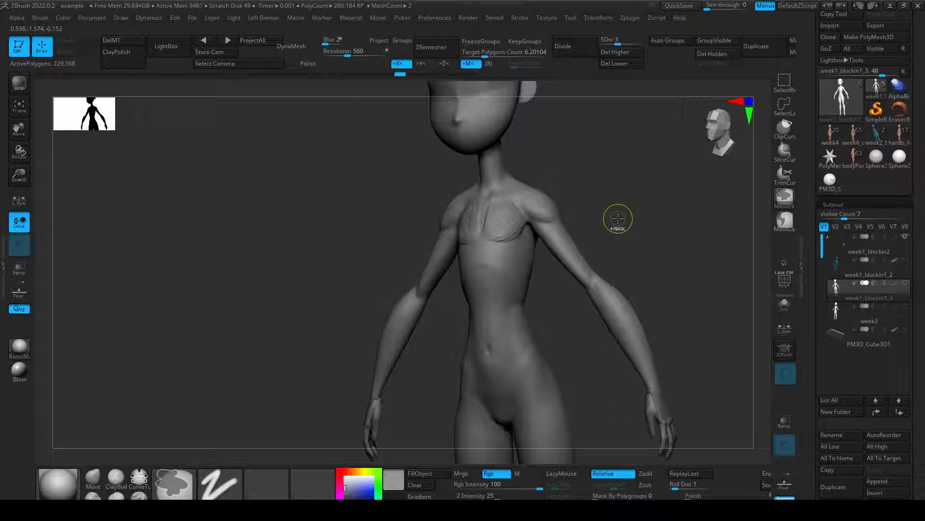
pyautogui.click(344, 75)
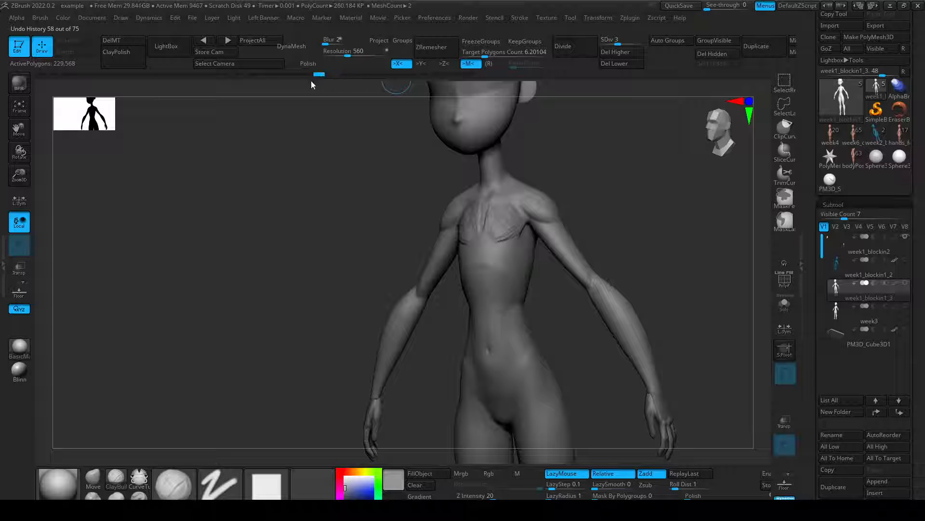
pyautogui.moveTo(386, 73)
pyautogui.mouseDown()
pyautogui.moveTo(193, 62)
pyautogui.moveTo(377, 82)
pyautogui.moveTo(180, 54)
pyautogui.mouseUp()
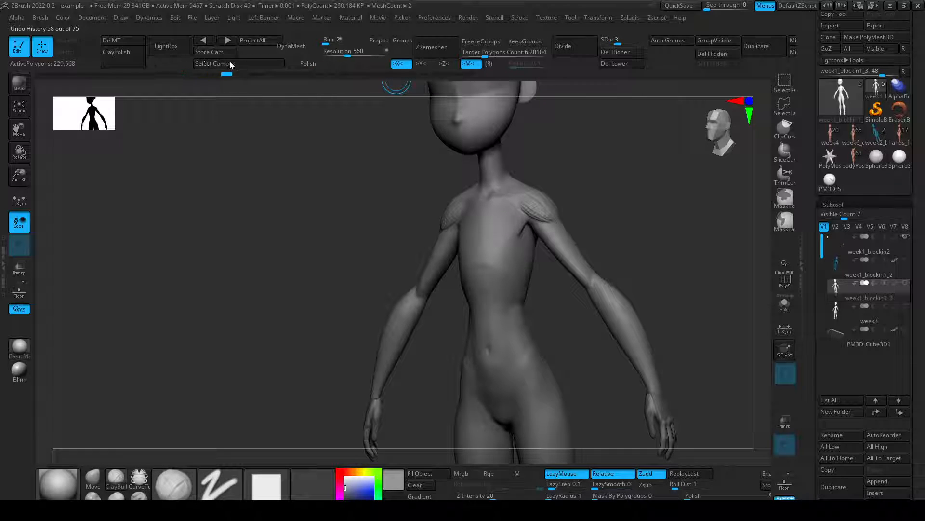
pyautogui.moveTo(649, 236)
pyautogui.mouseDown()
pyautogui.moveTo(613, 262)
pyautogui.moveTo(653, 269)
pyautogui.moveTo(597, 249)
pyautogui.moveTo(611, 254)
pyautogui.moveTo(630, 201)
pyautogui.mouseUp()
pyautogui.moveTo(498, 244); pyautogui.dragTo(514, 280)
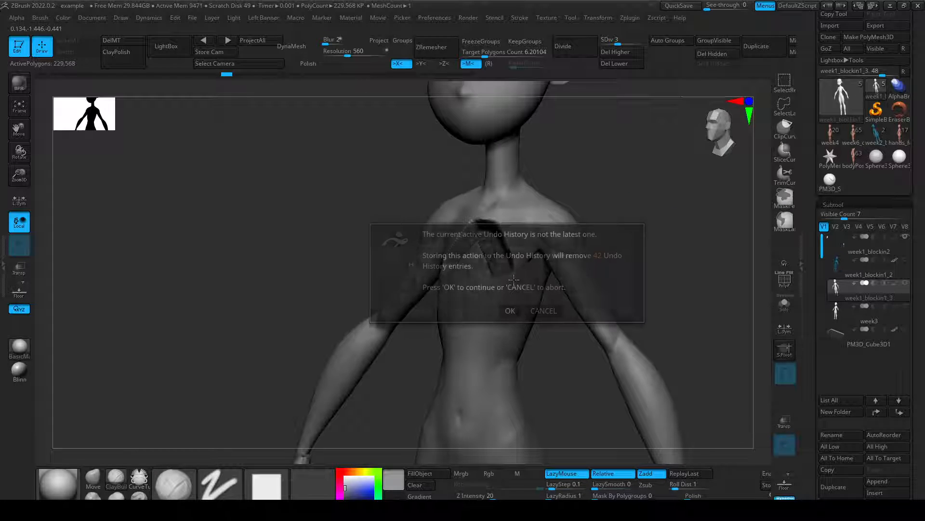
pyautogui.click(510, 310)
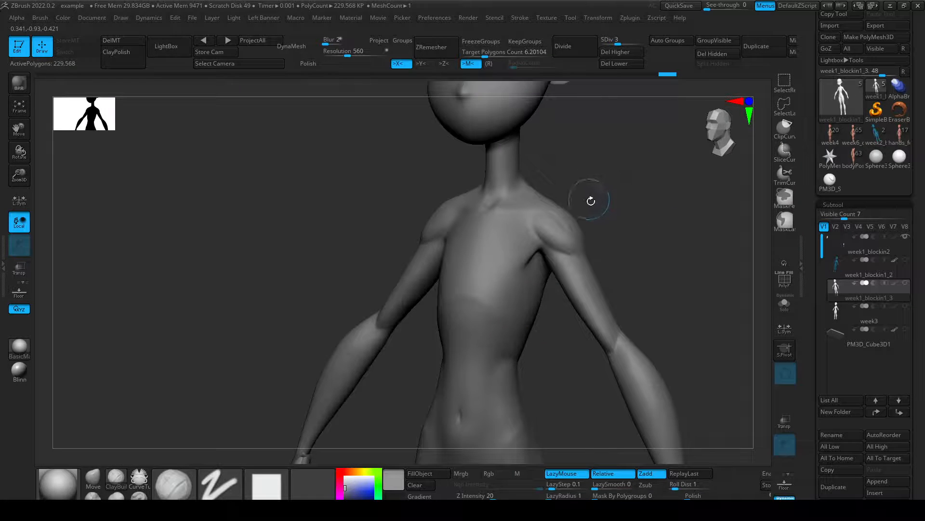
pyautogui.hotkey('ctrl', 'z')
pyautogui.press('b')
pyautogui.press('d')
pyautogui.press('s')
pyautogui.moveTo(559, 232)
pyautogui.keyDown('alt'); pyautogui.mouseDown(button='right')
pyautogui.moveTo(599, 247)
pyautogui.moveTo(572, 231)
pyautogui.moveTo(549, 249)
pyautogui.mouseUp(button='right'); pyautogui.keyUp('alt')
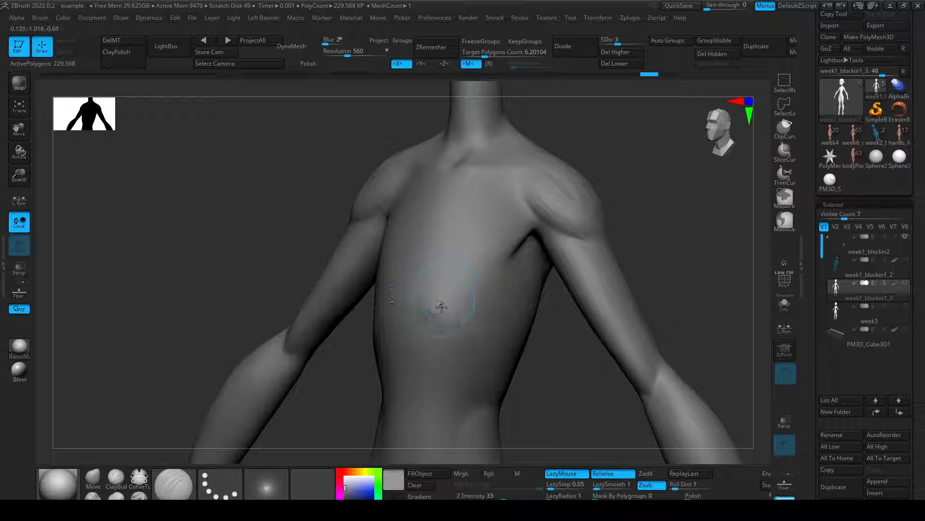
pyautogui.moveTo(500, 237); pyautogui.dragTo(597, 219, button='right')
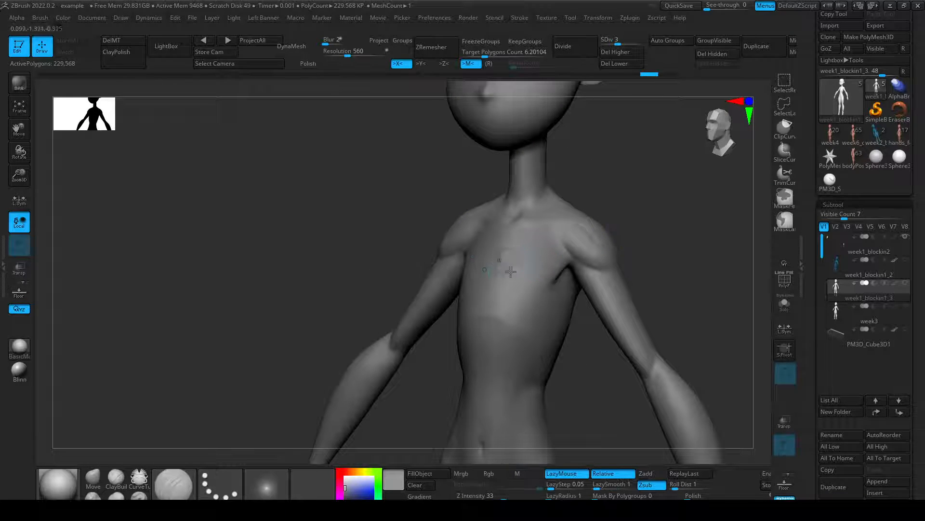
# Build up the pectorals as rounded masses with ClayBuildup strokes and blend them into the chest with the Smooth brush.
pyautogui.press('b')
pyautogui.press('c')
pyautogui.press('b')
pyautogui.moveTo(519, 274)
pyautogui.mouseDown()
pyautogui.moveTo(536, 280)
pyautogui.moveTo(545, 271)
pyautogui.mouseUp()
pyautogui.hotkey('ctrl', 'z')
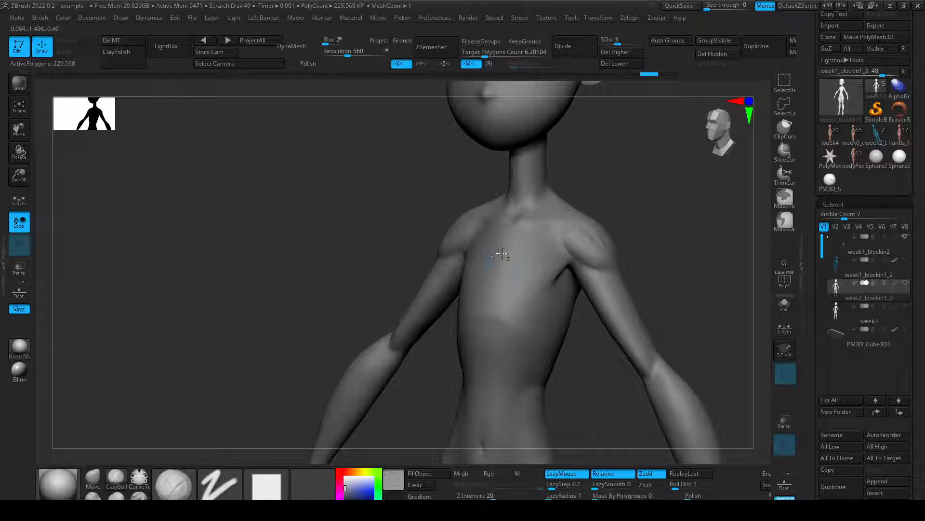
pyautogui.moveTo(505, 250)
pyautogui.mouseDown()
pyautogui.moveTo(529, 241)
pyautogui.moveTo(550, 260)
pyautogui.moveTo(563, 240)
pyautogui.moveTo(522, 268)
pyautogui.moveTo(547, 270)
pyautogui.moveTo(501, 258)
pyautogui.mouseUp()
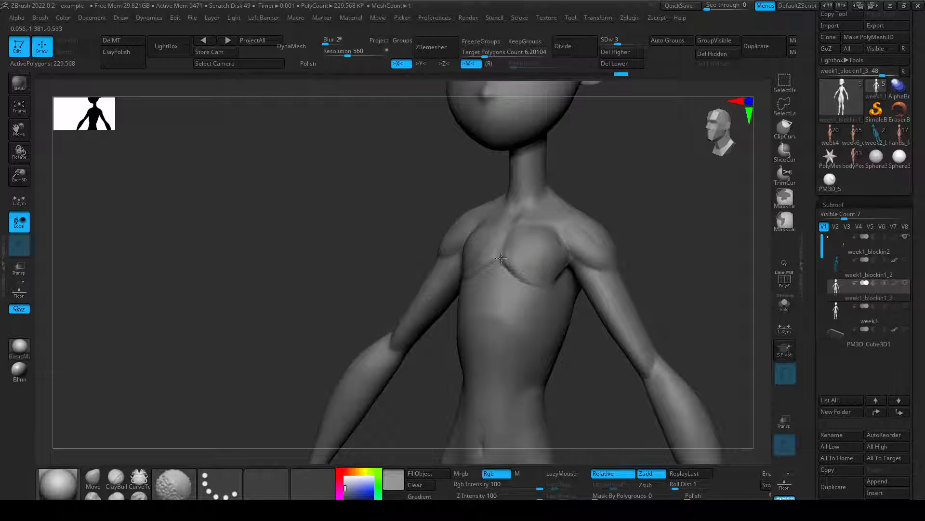
pyautogui.moveTo(658, 239)
pyautogui.mouseDown()
pyautogui.moveTo(684, 240)
pyautogui.moveTo(656, 238)
pyautogui.mouseUp()
pyautogui.moveTo(554, 243); pyautogui.dragTo(541, 253)
pyautogui.moveTo(659, 225); pyautogui.dragTo(627, 220)
pyautogui.moveTo(662, 253); pyautogui.dragTo(682, 250)
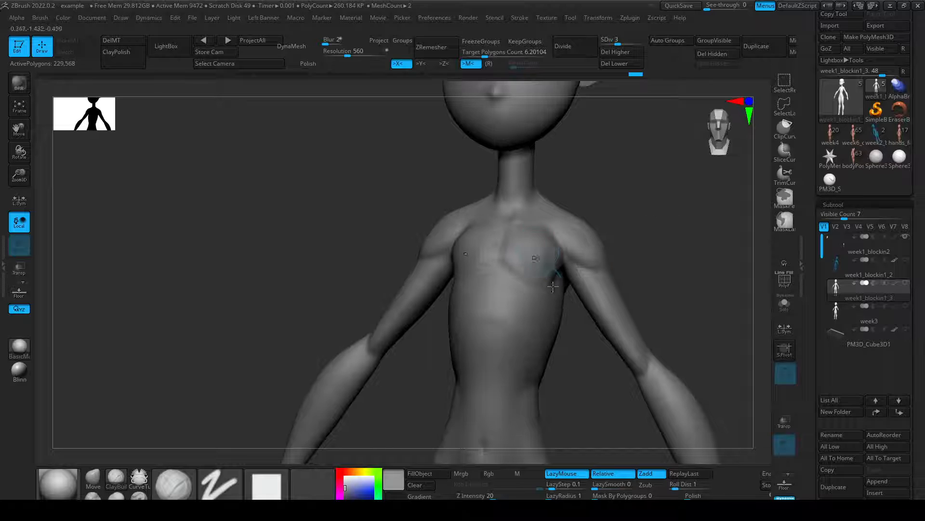
# Carve the lower edges of the pectorals from the sternum toward the armpits with the DamStandard brush.
pyautogui.press('b')
pyautogui.press('d')
pyautogui.press('s')
pyautogui.keyDown('alt'); pyautogui.moveTo(641, 207); pyautogui.dragTo(612, 227); pyautogui.keyUp('alt')
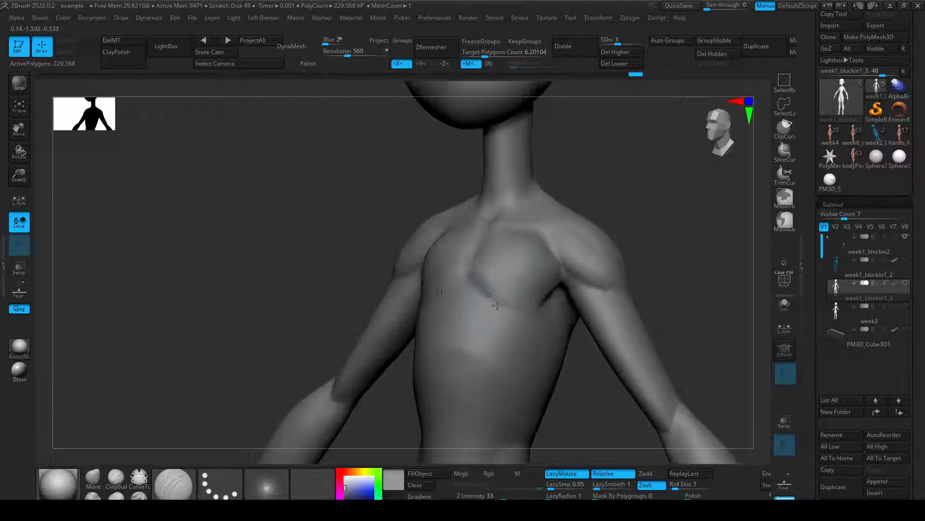
pyautogui.moveTo(498, 294)
pyautogui.mouseDown()
pyautogui.moveTo(559, 300)
pyautogui.moveTo(482, 286)
pyautogui.moveTo(548, 316)
pyautogui.mouseUp()
pyautogui.moveTo(472, 286); pyautogui.dragTo(545, 315)
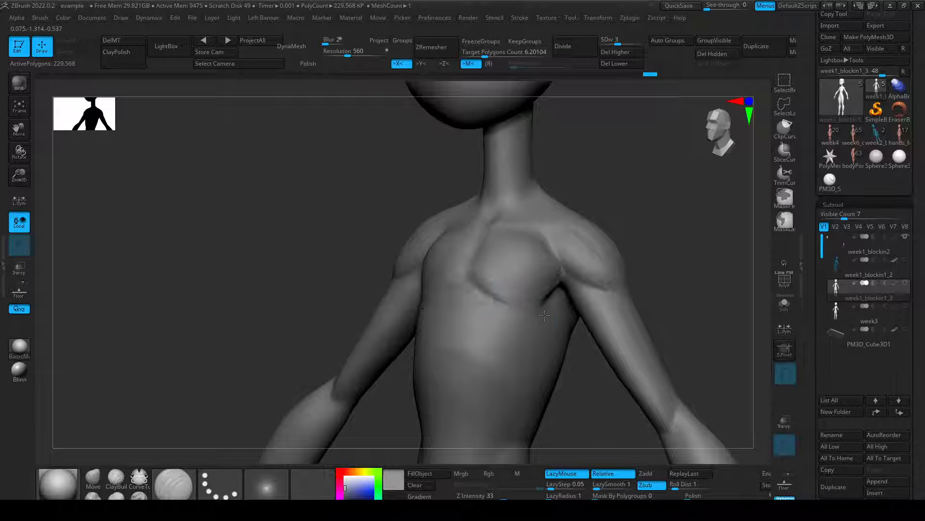
pyautogui.moveTo(657, 285); pyautogui.dragTo(514, 306)
pyautogui.moveTo(671, 277)
pyautogui.mouseDown()
pyautogui.moveTo(709, 283)
pyautogui.moveTo(626, 189)
pyautogui.mouseUp()
# Subdivide the figure to level 4 and carve the sternum crease between the pectorals with DamStandard.
pyautogui.moveTo(478, 224)
pyautogui.mouseDown()
pyautogui.moveTo(465, 275)
pyautogui.moveTo(483, 227)
pyautogui.mouseUp()
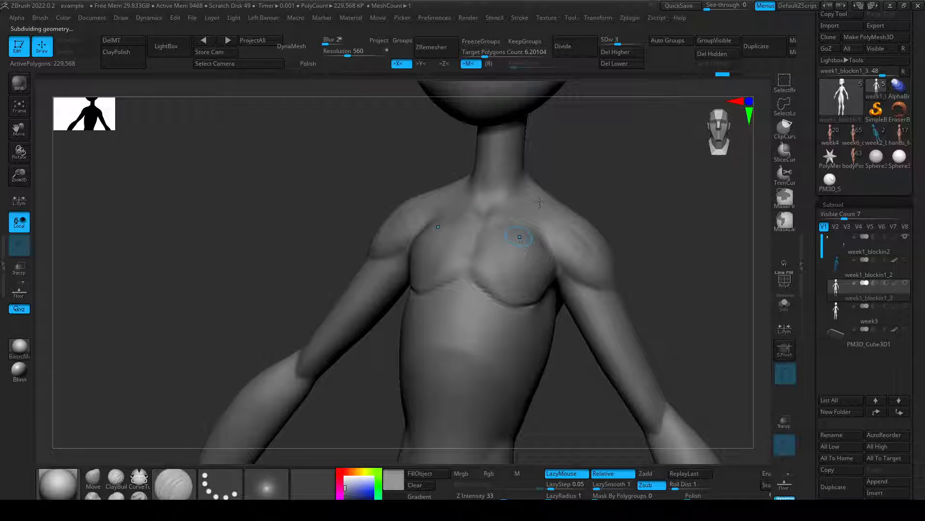
pyautogui.moveTo(477, 233)
pyautogui.mouseDown()
pyautogui.moveTo(466, 285)
pyautogui.moveTo(479, 228)
pyautogui.moveTo(461, 277)
pyautogui.moveTo(466, 271)
pyautogui.moveTo(480, 229)
pyautogui.moveTo(457, 274)
pyautogui.moveTo(463, 285)
pyautogui.moveTo(481, 268)
pyautogui.mouseUp()
pyautogui.moveTo(647, 236)
pyautogui.mouseDown()
pyautogui.moveTo(663, 238)
pyautogui.moveTo(486, 262)
pyautogui.mouseUp()
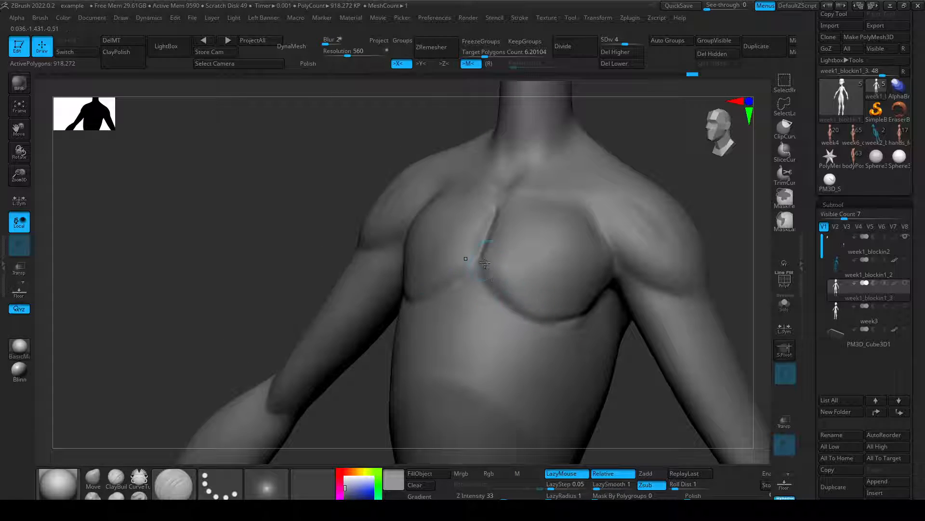
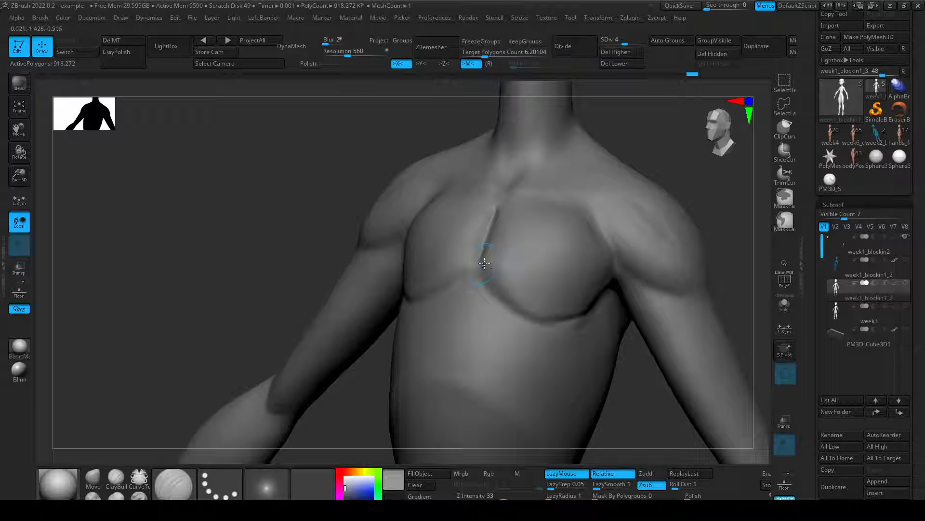
# Set DamStandard's Z Intensity to 12 and refine the creases along the sternum and the lower pectoral edges.
pyautogui.moveTo(484, 262); pyautogui.dragTo(533, 324)
pyautogui.hotkey('ctrl', 'z')
pyautogui.click(485, 497)
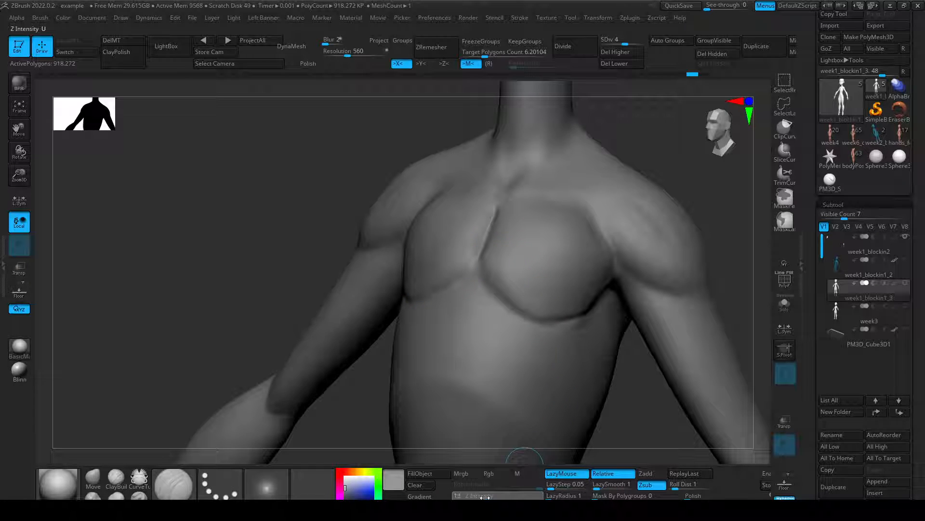
pyautogui.write('12')
pyautogui.press('Return')
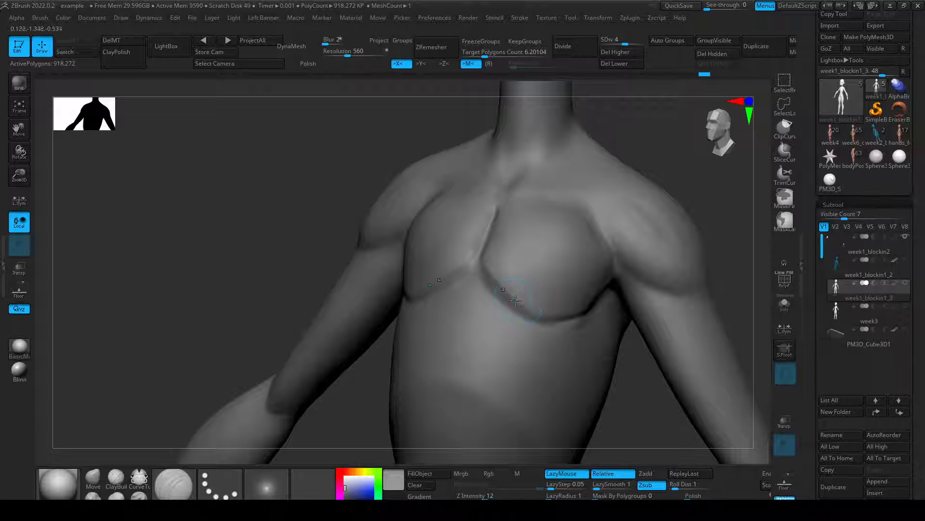
pyautogui.moveTo(516, 300)
pyautogui.mouseDown()
pyautogui.moveTo(582, 312)
pyautogui.moveTo(592, 301)
pyautogui.moveTo(482, 264)
pyautogui.mouseUp()
pyautogui.moveTo(732, 213)
pyautogui.mouseDown()
pyautogui.moveTo(745, 216)
pyautogui.moveTo(689, 239)
pyautogui.mouseUp()
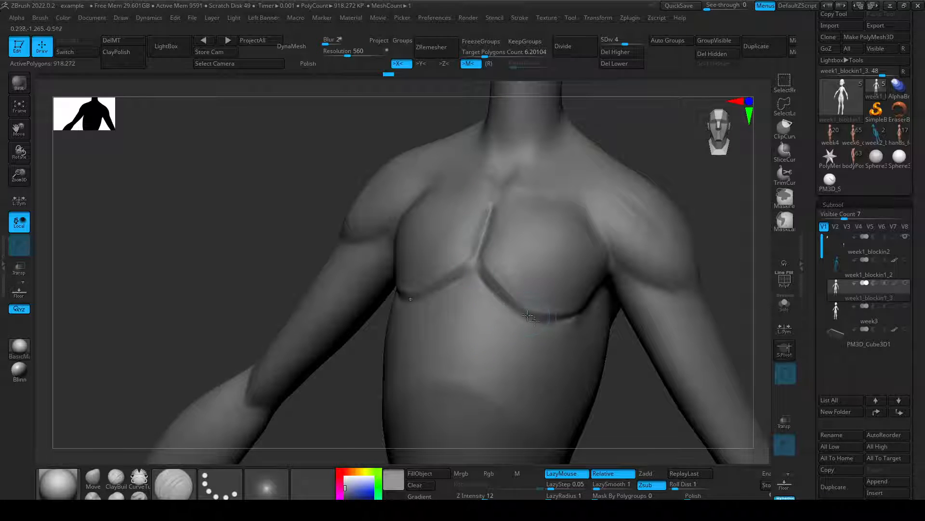
pyautogui.moveTo(527, 315); pyautogui.dragTo(555, 317)
pyautogui.moveTo(622, 333)
pyautogui.keyDown('alt'); pyautogui.mouseDown()
pyautogui.moveTo(460, 208)
pyautogui.moveTo(428, 132)
pyautogui.mouseUp(); pyautogui.keyUp('alt')
pyautogui.moveTo(624, 252); pyautogui.dragTo(572, 255)
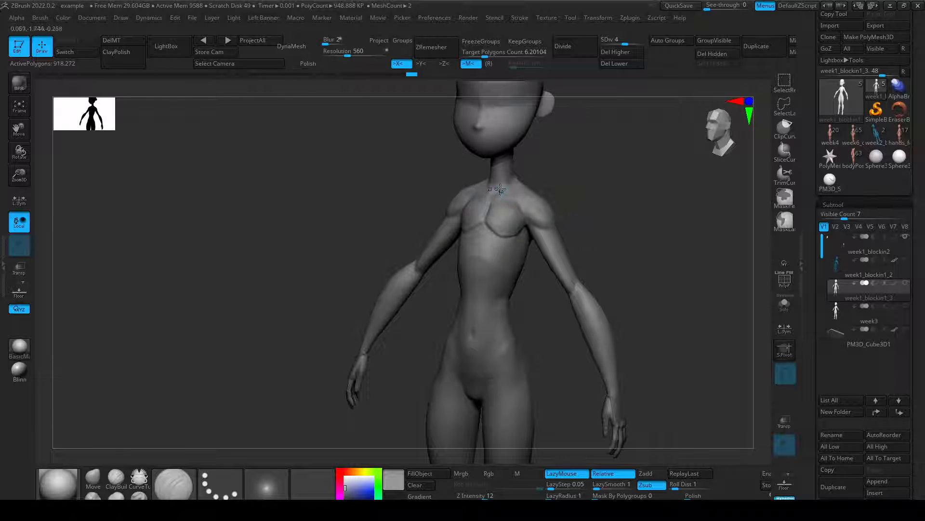
# Try light DamStandard strokes for the rib contours below the pectorals, then undo them.
pyautogui.keyDown('alt'); pyautogui.moveTo(574, 231); pyautogui.dragTo(562, 294); pyautogui.keyUp('alt')
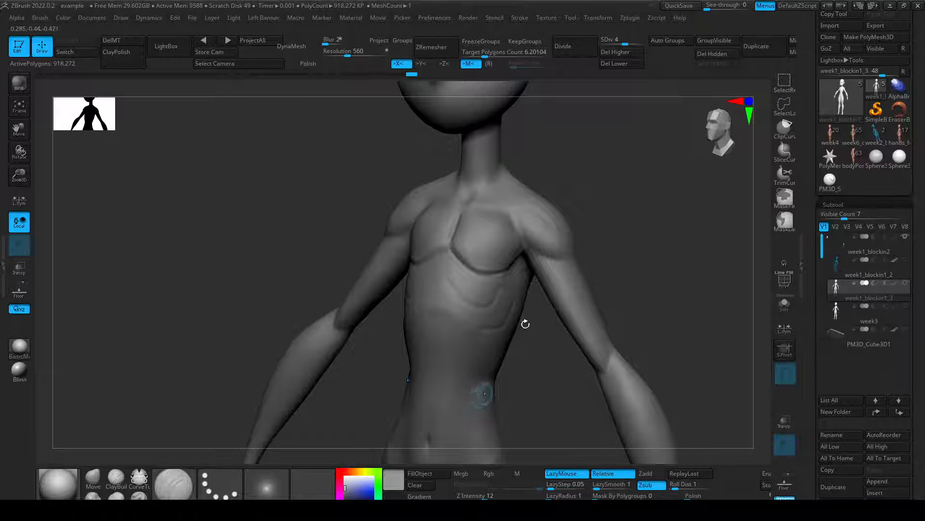
pyautogui.moveTo(500, 269); pyautogui.dragTo(535, 263)
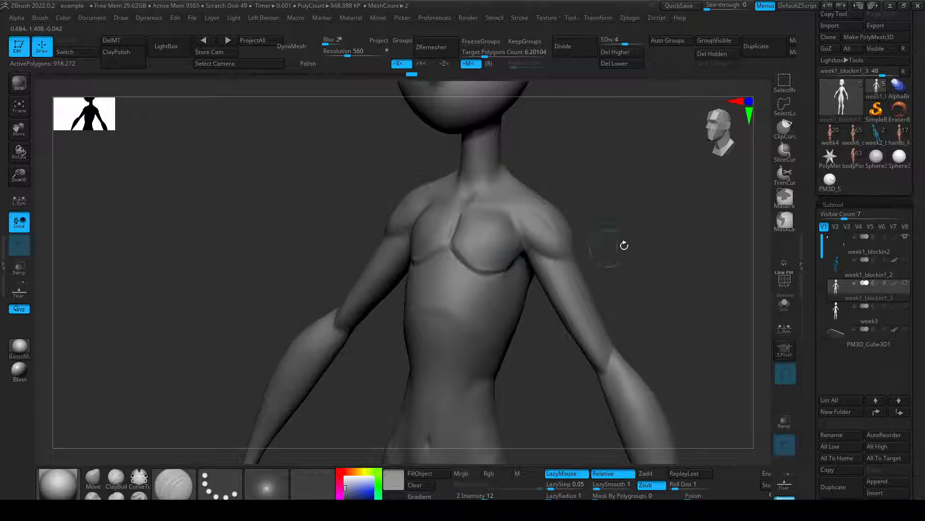
pyautogui.keyDown('alt'); pyautogui.moveTo(624, 244); pyautogui.dragTo(591, 207); pyautogui.keyUp('alt')
pyautogui.hotkey('ctrl', 'z')
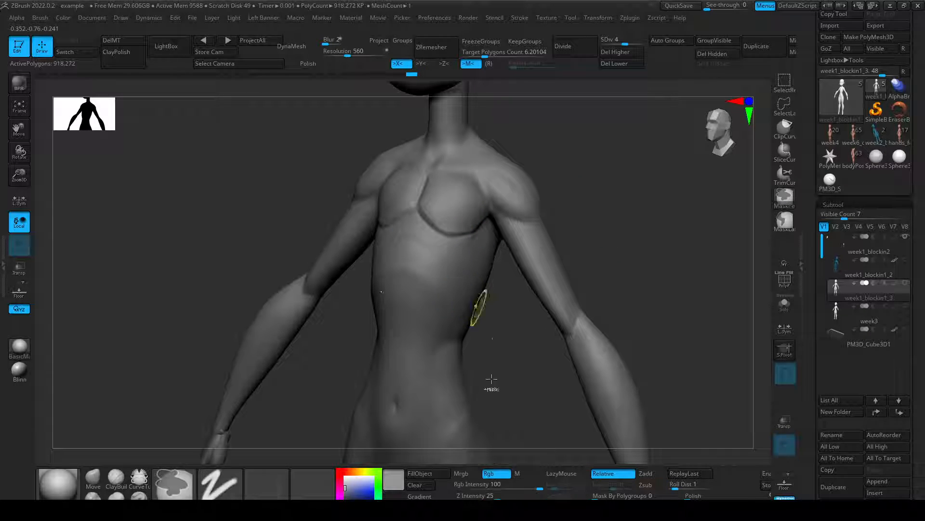
# Set DamStandard's Z Intensity to 27 and try carving the rib cage arch below the pectorals.
pyautogui.click(494, 496)
pyautogui.click(503, 492)
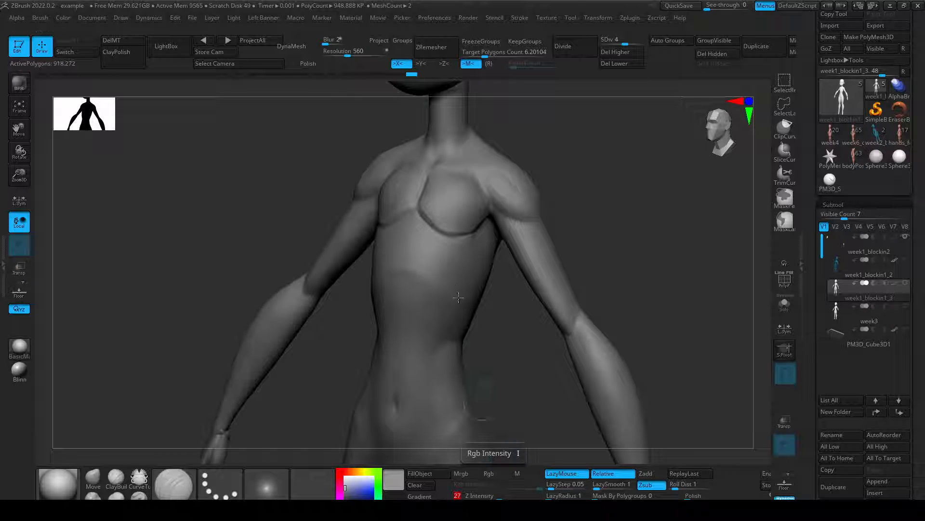
pyautogui.moveTo(417, 230)
pyautogui.mouseDown()
pyautogui.moveTo(455, 263)
pyautogui.moveTo(458, 304)
pyautogui.mouseUp()
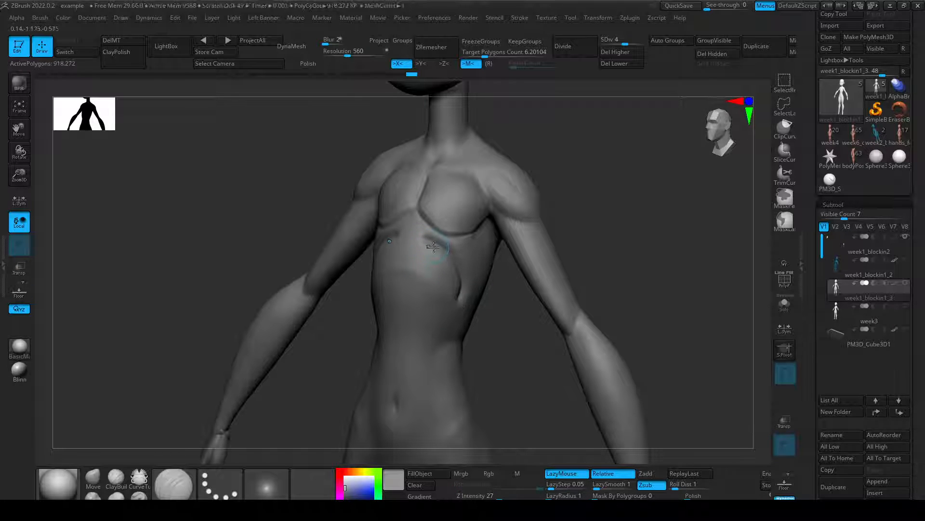
pyautogui.moveTo(599, 241)
pyautogui.mouseDown()
pyautogui.moveTo(572, 221)
pyautogui.moveTo(597, 242)
pyautogui.mouseUp()
pyautogui.hotkey('ctrl', 'z')
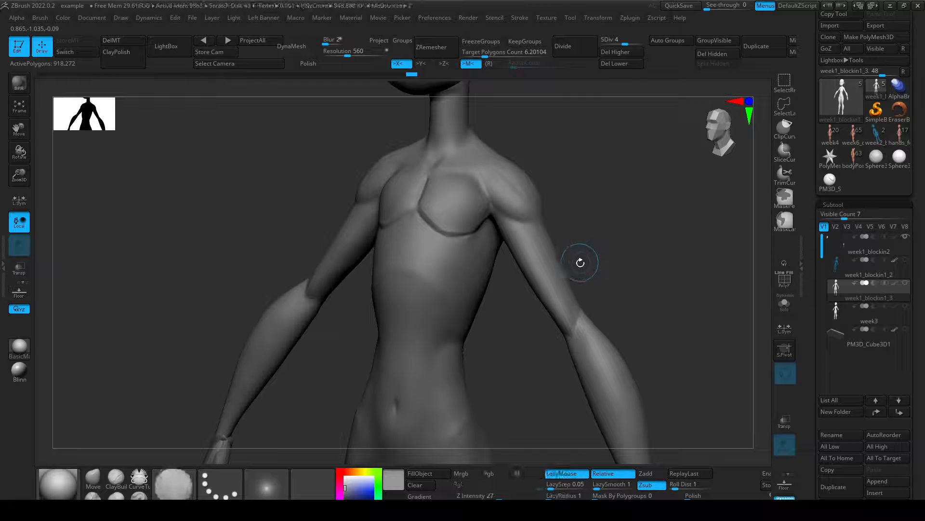
# Try carving the rib cage arch with the Orb_Cracks brush, adjusting its draw size between strokes.
pyautogui.press('b')
pyautogui.press('o')
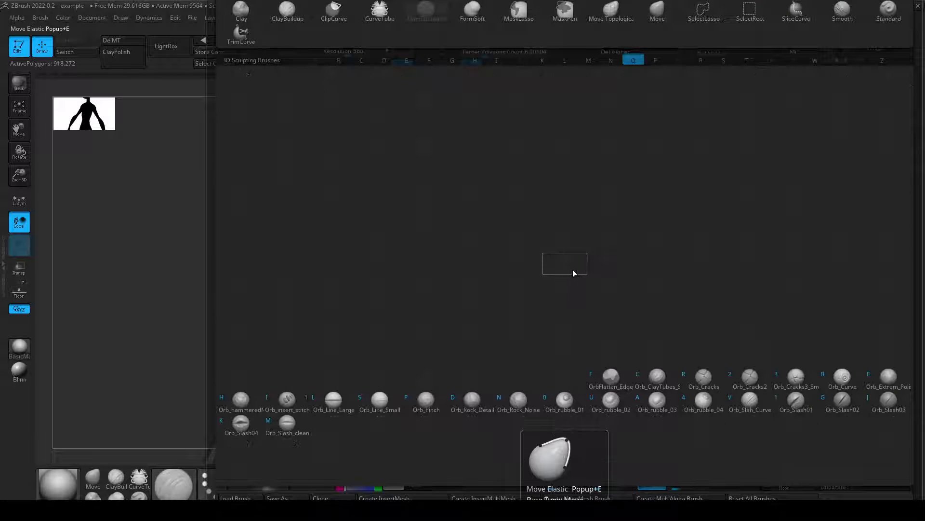
pyautogui.click(705, 379)
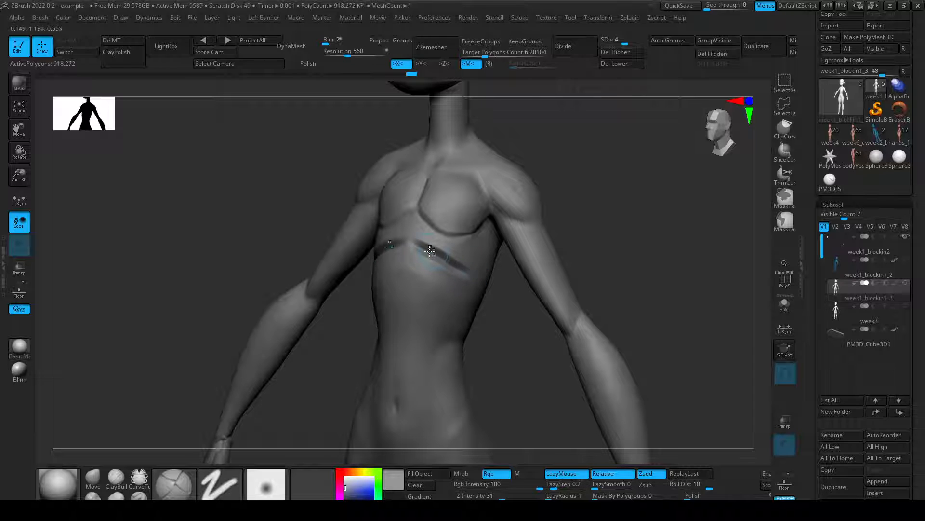
pyautogui.hotkey('ctrl', 'z')
pyautogui.press('s')
pyautogui.moveTo(444, 260); pyautogui.dragTo(447, 266)
pyautogui.moveTo(571, 281)
pyautogui.mouseDown()
pyautogui.moveTo(620, 265)
pyautogui.moveTo(530, 241)
pyautogui.moveTo(582, 237)
pyautogui.moveTo(564, 227)
pyautogui.moveTo(611, 199)
pyautogui.moveTo(620, 238)
pyautogui.moveTo(487, 221)
pyautogui.mouseUp()
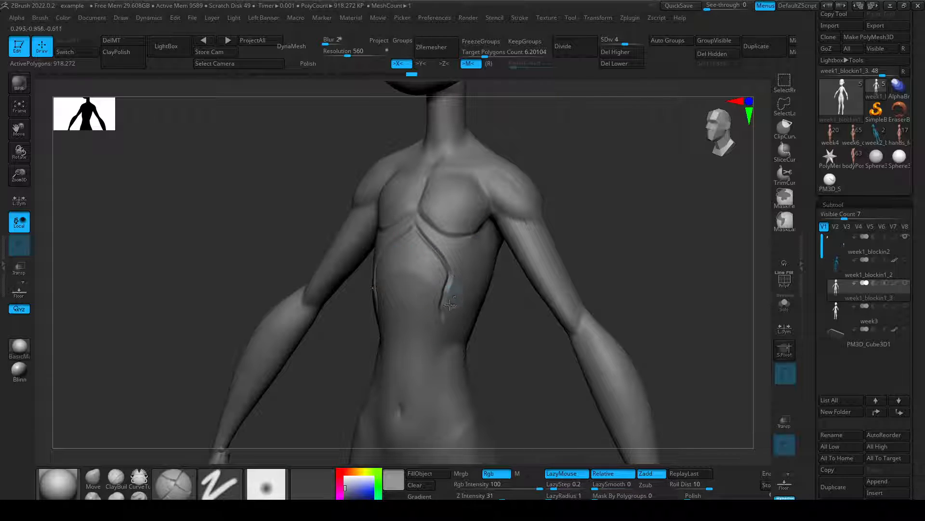
pyautogui.hotkey('ctrl', 'z')
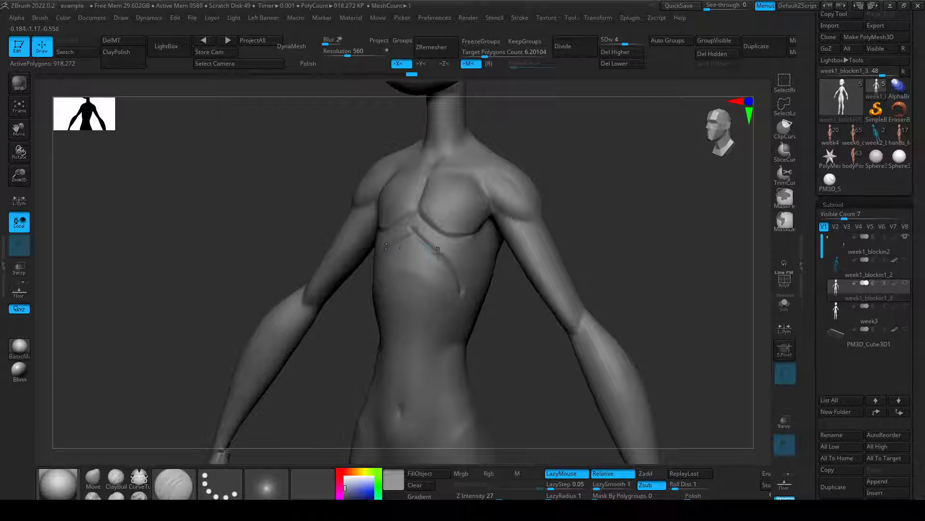
# Undo the carved rib cage arch and flatten the planes of the pectoral with a polishing brush at Z Intensity 37.
pyautogui.hotkey('ctrl', 'z')
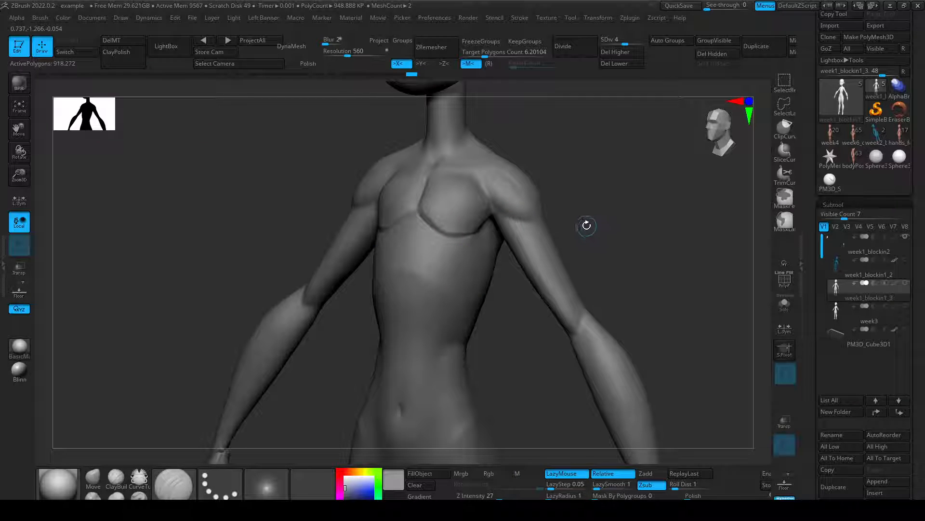
pyautogui.hotkey('ctrl', 'shift', 'z')
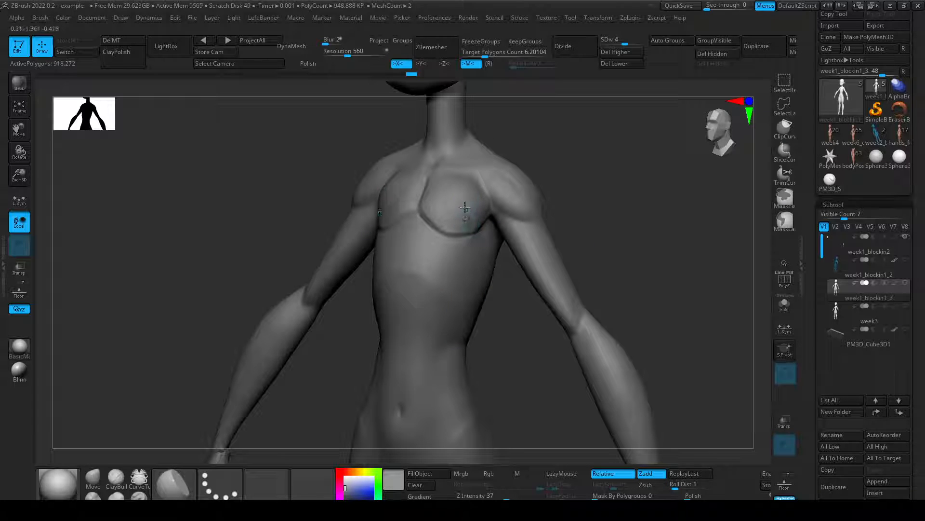
pyautogui.press('s')
pyautogui.keyDown('ctrl'); pyautogui.moveTo(449, 190); pyautogui.dragTo(438, 216, button='right'); pyautogui.keyUp('ctrl')
pyautogui.moveTo(663, 207); pyautogui.dragTo(692, 213)
pyautogui.moveTo(661, 240); pyautogui.dragTo(622, 234)
pyautogui.press('s')
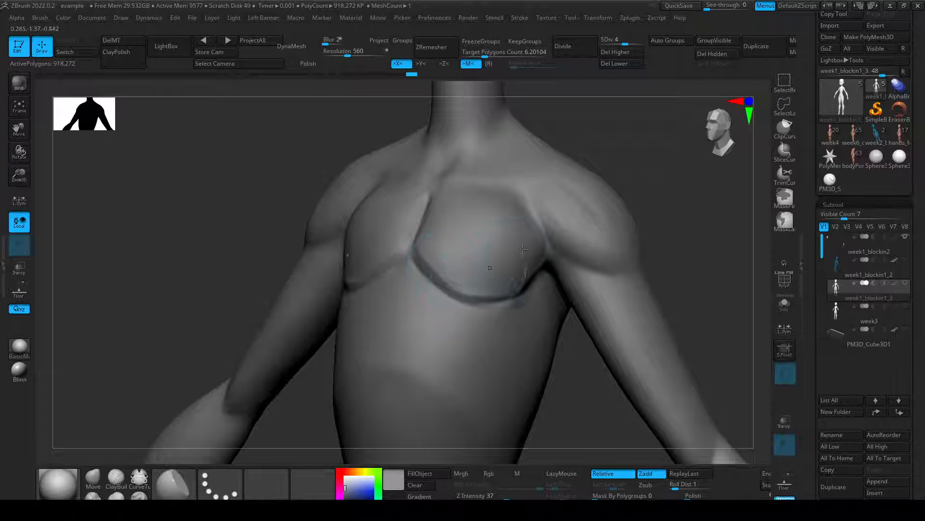
pyautogui.moveTo(675, 215); pyautogui.dragTo(651, 213)
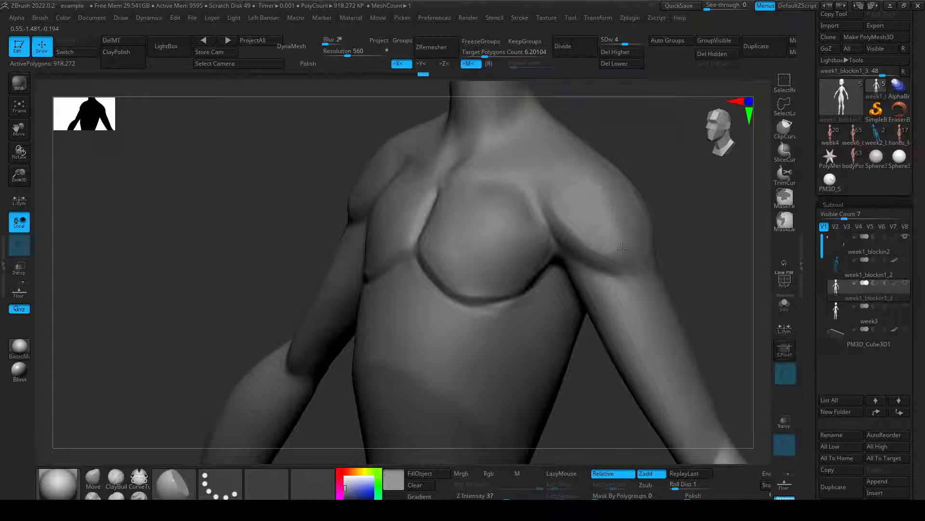
# Flatten the front and side planes of the deltoid and its transition into the pectoral and upper arm.
pyautogui.moveTo(703, 230); pyautogui.dragTo(668, 223)
pyautogui.moveTo(581, 193); pyautogui.dragTo(576, 181)
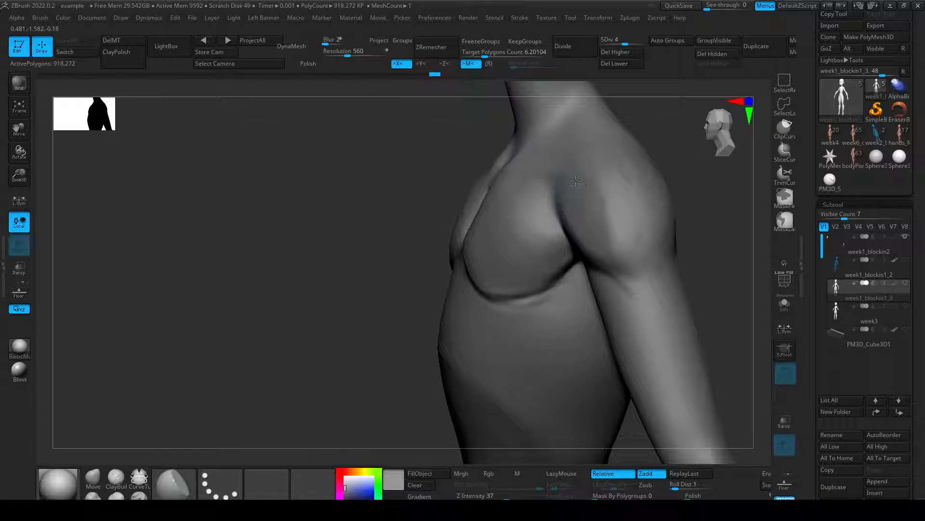
pyautogui.moveTo(709, 260); pyautogui.dragTo(752, 263)
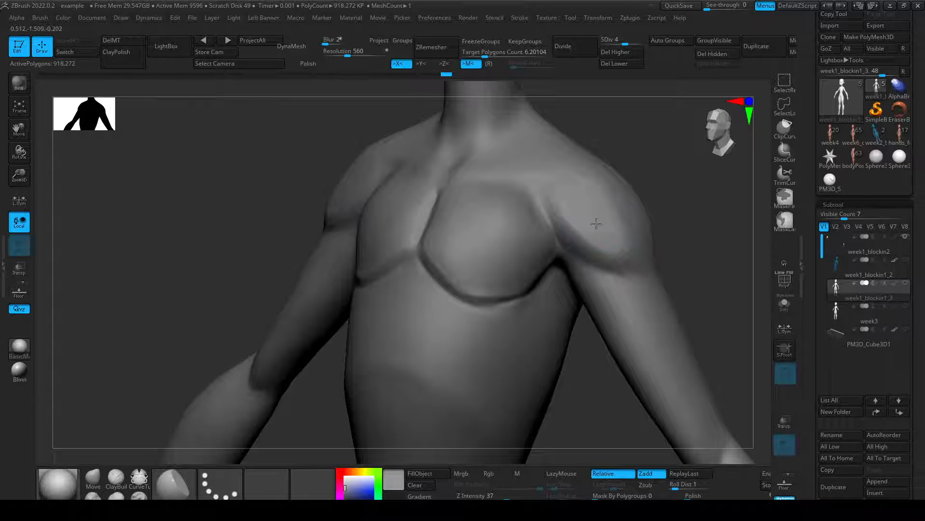
pyautogui.moveTo(613, 237); pyautogui.dragTo(568, 219)
pyautogui.moveTo(684, 235)
pyautogui.mouseDown()
pyautogui.moveTo(655, 239)
pyautogui.moveTo(630, 213)
pyautogui.mouseUp()
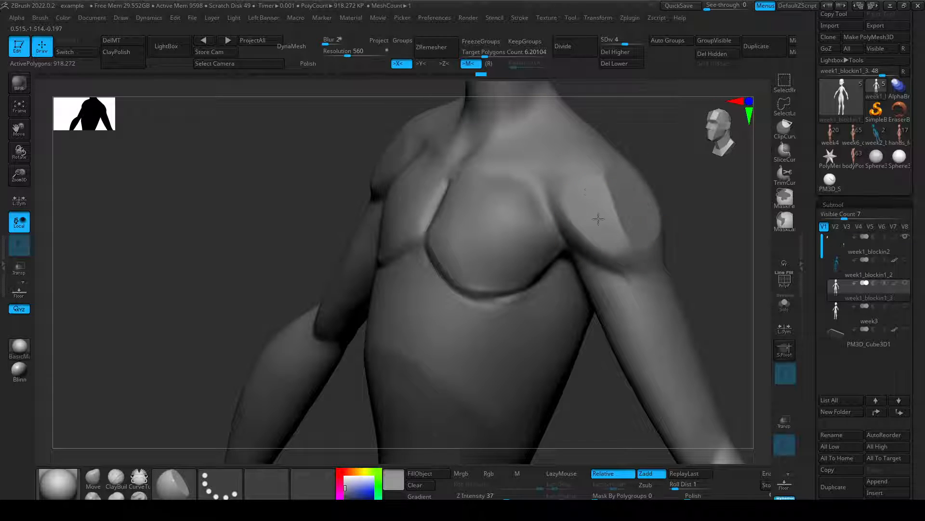
pyautogui.moveTo(598, 218); pyautogui.dragTo(619, 229)
pyautogui.moveTo(694, 260)
pyautogui.mouseDown()
pyautogui.moveTo(738, 273)
pyautogui.moveTo(627, 265)
pyautogui.mouseUp()
pyautogui.moveTo(665, 196); pyautogui.dragTo(644, 243)
pyautogui.moveTo(479, 309); pyautogui.dragTo(646, 219)
pyautogui.press('ctrl')
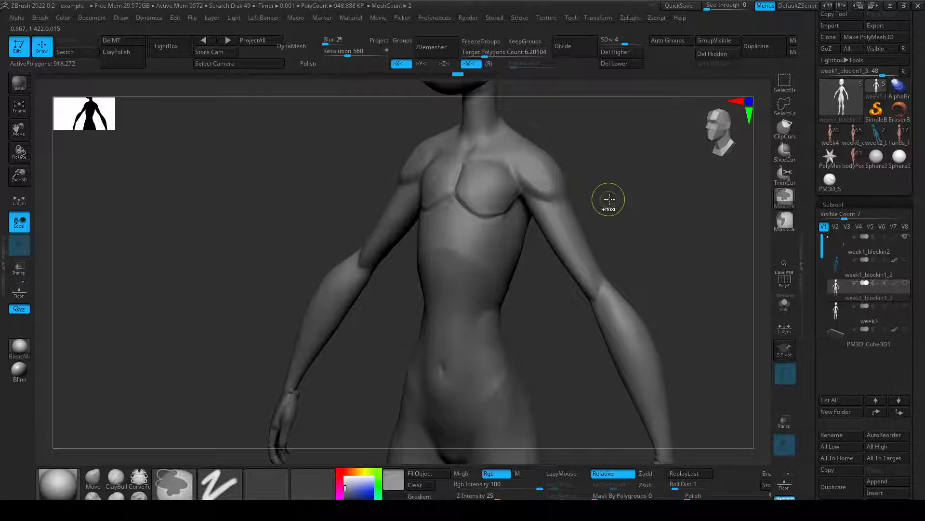
# Smooth and flatten the pectoral's surface, outer upper corner and lower edge.
pyautogui.moveTo(569, 165)
pyautogui.keyDown('alt'); pyautogui.mouseDown()
pyautogui.moveTo(579, 154)
pyautogui.moveTo(598, 219)
pyautogui.mouseUp(); pyautogui.keyUp('alt')
pyautogui.press('s')
pyautogui.moveTo(518, 252); pyautogui.dragTo(514, 253)
pyautogui.press('shift')
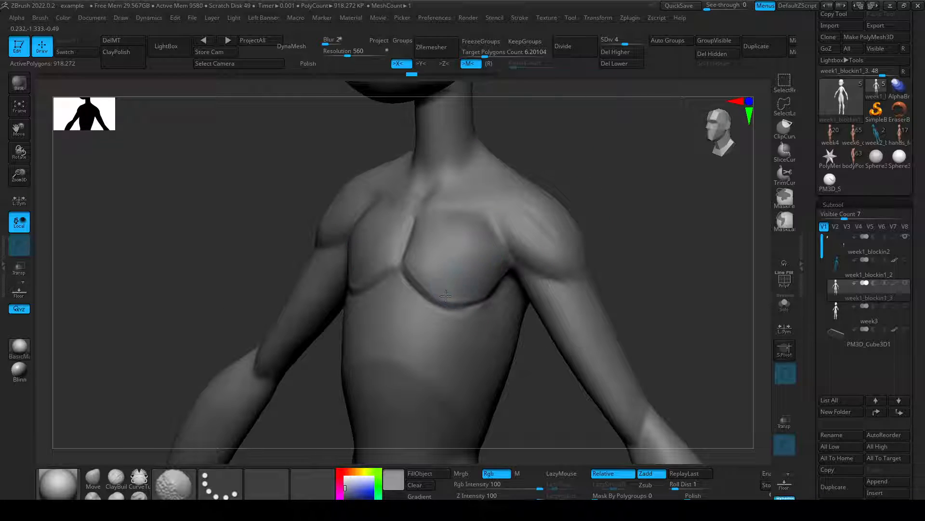
pyautogui.keyDown('alt'); pyautogui.moveTo(428, 272); pyautogui.dragTo(437, 270); pyautogui.keyUp('alt')
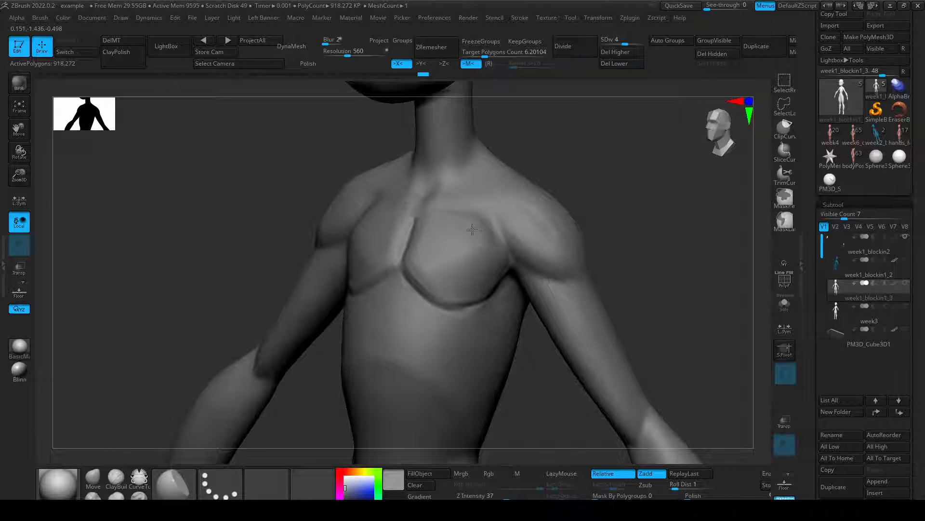
pyautogui.moveTo(472, 230); pyautogui.dragTo(496, 219)
pyautogui.moveTo(616, 221); pyautogui.dragTo(601, 223)
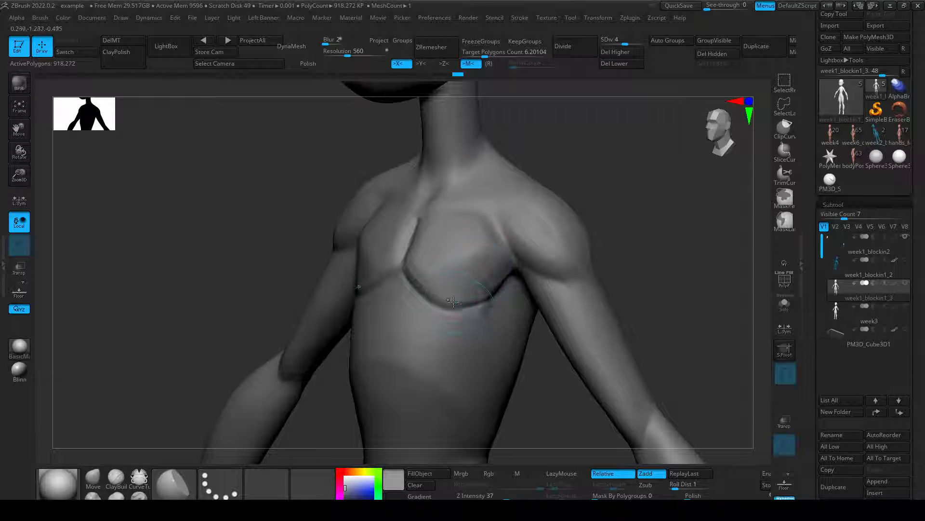
pyautogui.moveTo(454, 302)
pyautogui.keyDown('shift'); pyautogui.mouseDown()
pyautogui.moveTo(464, 310)
pyautogui.moveTo(451, 298)
pyautogui.mouseUp(); pyautogui.keyUp('shift')
pyautogui.press('s')
pyautogui.moveTo(472, 310)
pyautogui.mouseDown()
pyautogui.moveTo(462, 299)
pyautogui.moveTo(501, 291)
pyautogui.mouseUp()
pyautogui.moveTo(622, 235)
pyautogui.mouseDown()
pyautogui.moveTo(677, 231)
pyautogui.moveTo(636, 235)
pyautogui.mouseUp()
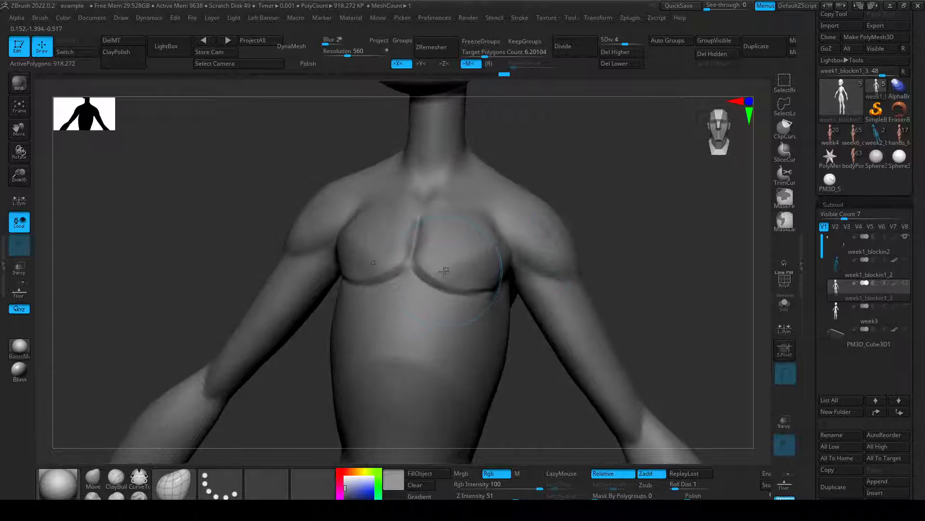
# Adjust the shape of the chest and side of the rib cage with the Move brush, checking the whole figure.
pyautogui.keyDown('alt'); pyautogui.moveTo(608, 263); pyautogui.dragTo(500, 280); pyautogui.keyUp('alt')
pyautogui.keyDown('alt'); pyautogui.moveTo(499, 188); pyautogui.dragTo(523, 212); pyautogui.keyUp('alt')
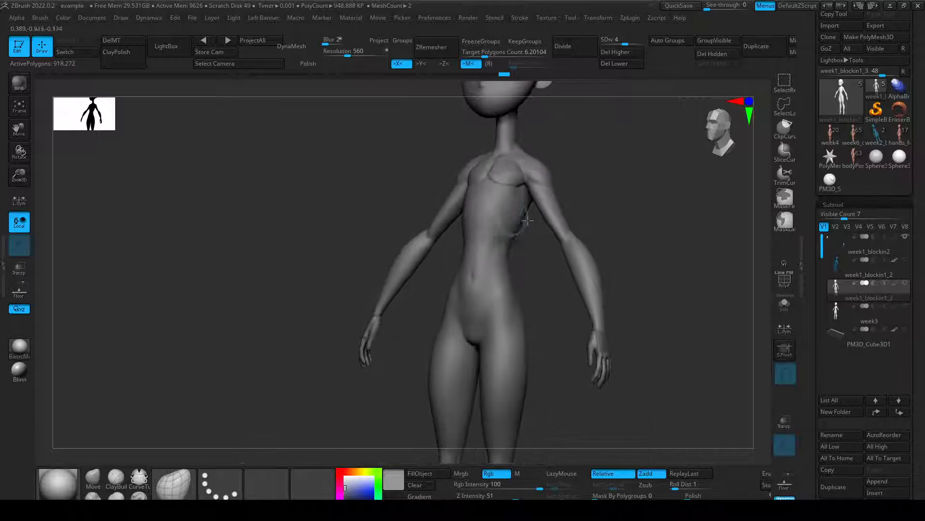
pyautogui.keyDown('alt'); pyautogui.moveTo(559, 186); pyautogui.dragTo(487, 249); pyautogui.keyUp('alt')
pyautogui.press('shift')
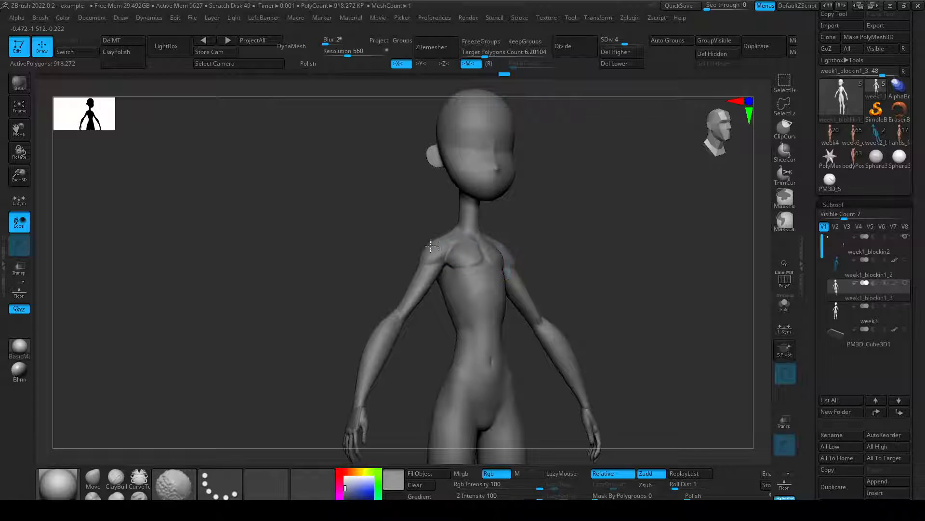
pyautogui.moveTo(585, 238)
pyautogui.mouseDown()
pyautogui.moveTo(533, 251)
pyautogui.moveTo(580, 260)
pyautogui.mouseUp()
pyautogui.press('shift')
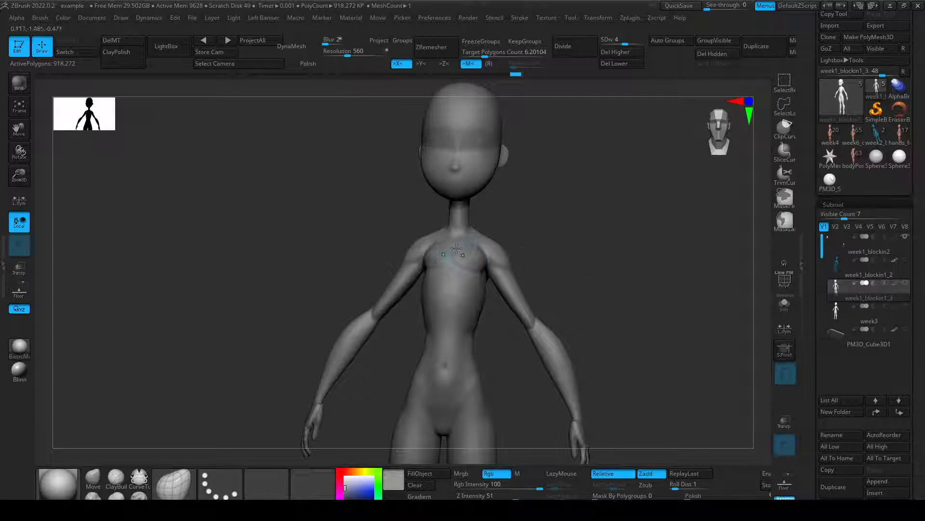
pyautogui.moveTo(475, 256)
pyautogui.mouseDown()
pyautogui.moveTo(544, 231)
pyautogui.moveTo(485, 262)
pyautogui.mouseUp()
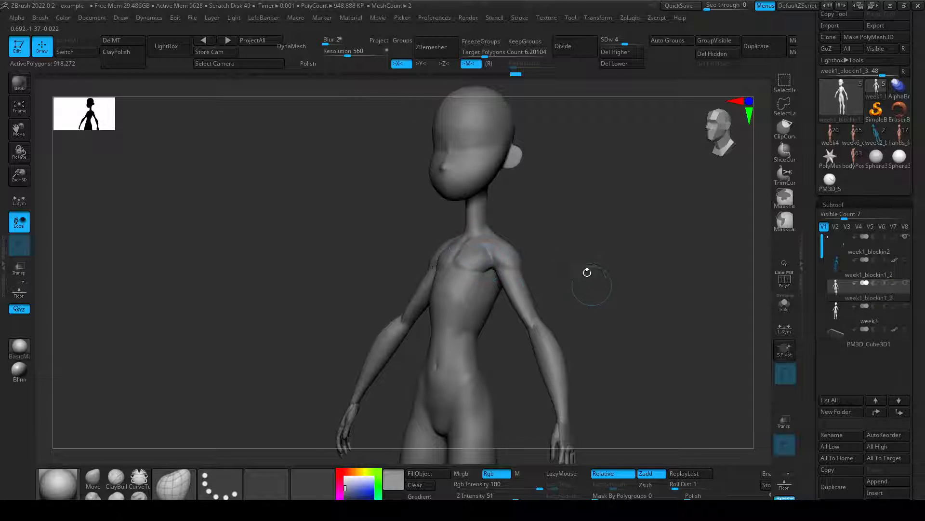
pyautogui.moveTo(587, 272)
pyautogui.keyDown('alt'); pyautogui.mouseDown()
pyautogui.moveTo(572, 240)
pyautogui.moveTo(599, 246)
pyautogui.moveTo(568, 242)
pyautogui.moveTo(555, 227)
pyautogui.moveTo(548, 254)
pyautogui.moveTo(541, 223)
pyautogui.moveTo(552, 234)
pyautogui.mouseUp(); pyautogui.keyUp('alt')
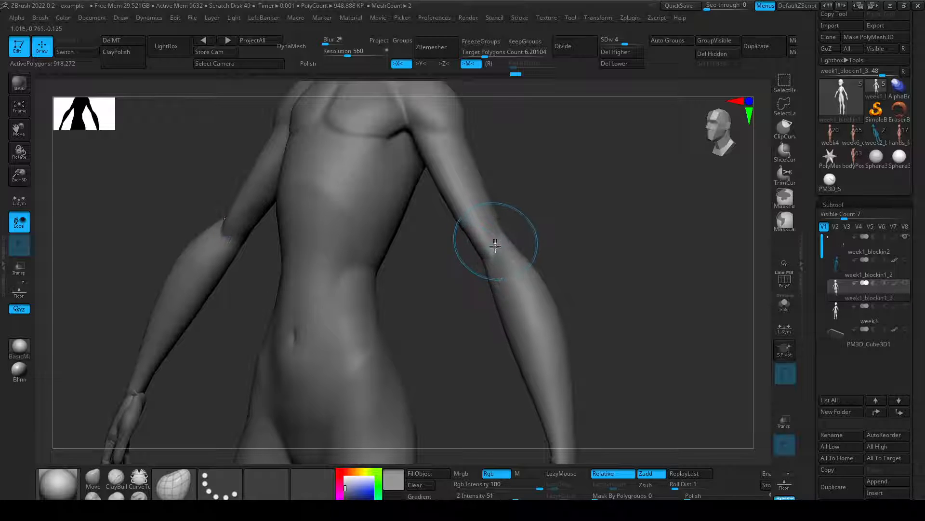
# Set DamStandard's Z Intensity to 10 and lightly carve the lower edge of the rib cage at the waist.
pyautogui.press('b')
pyautogui.press('d')
pyautogui.press('s')
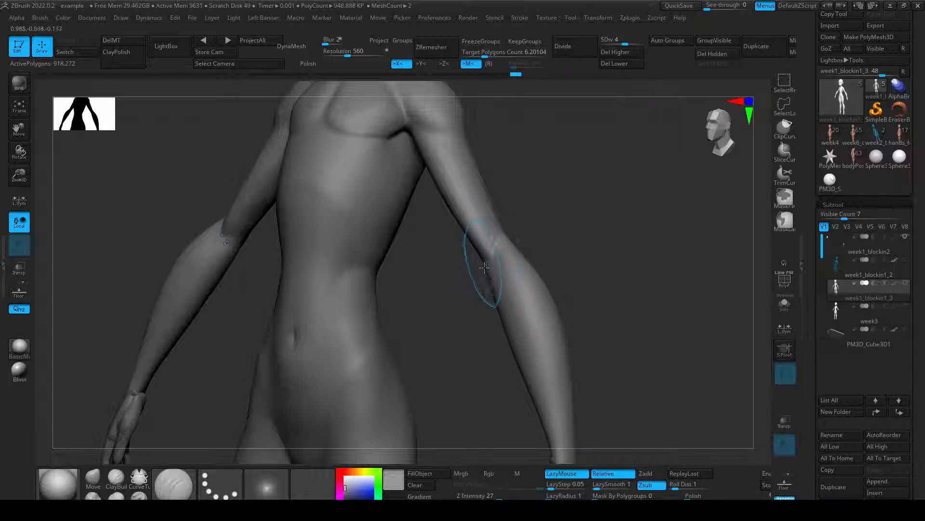
pyautogui.moveTo(484, 289); pyautogui.dragTo(454, 247)
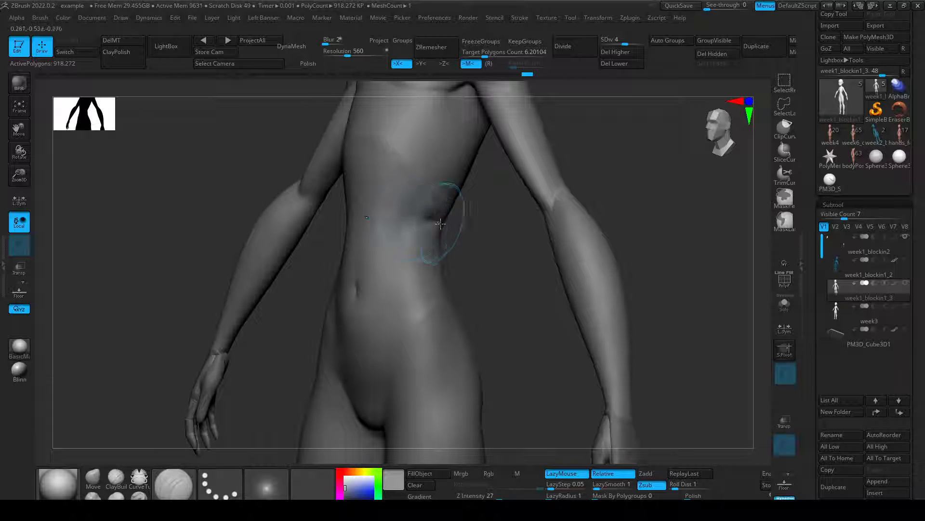
pyautogui.hotkey('ctrl', 'z')
pyautogui.click(481, 496)
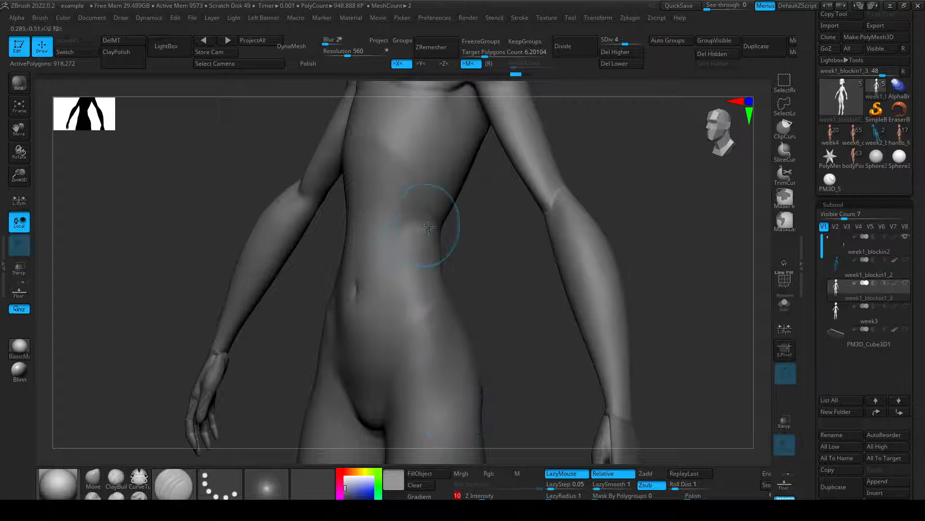
pyautogui.moveTo(402, 236); pyautogui.dragTo(413, 255)
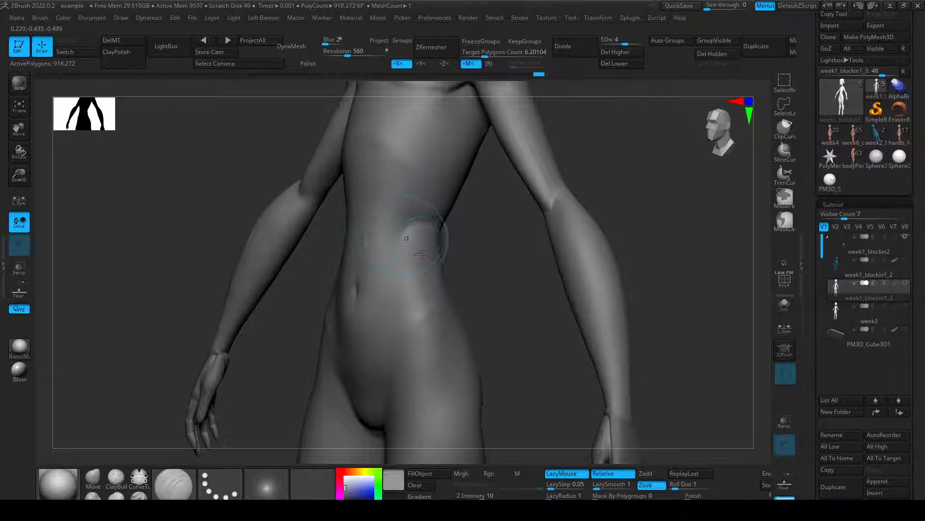
pyautogui.moveTo(486, 280)
pyautogui.mouseDown()
pyautogui.moveTo(512, 279)
pyautogui.moveTo(494, 276)
pyautogui.mouseUp()
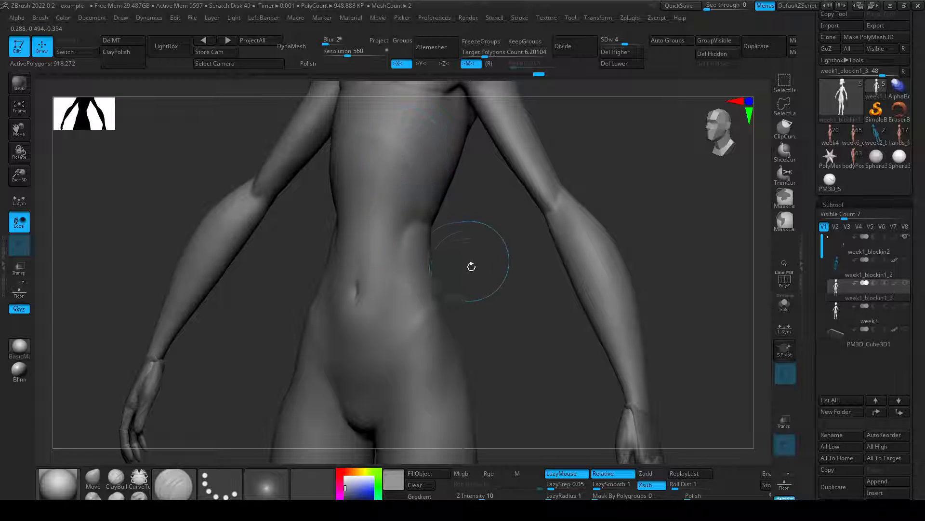
# Try another light DamStandard stroke near the lower ribs and undo the latest changes.
pyautogui.press('s')
pyautogui.moveTo(402, 218); pyautogui.dragTo(398, 230)
pyautogui.keyDown('alt'); pyautogui.moveTo(466, 232); pyautogui.dragTo(473, 288); pyautogui.keyUp('alt')
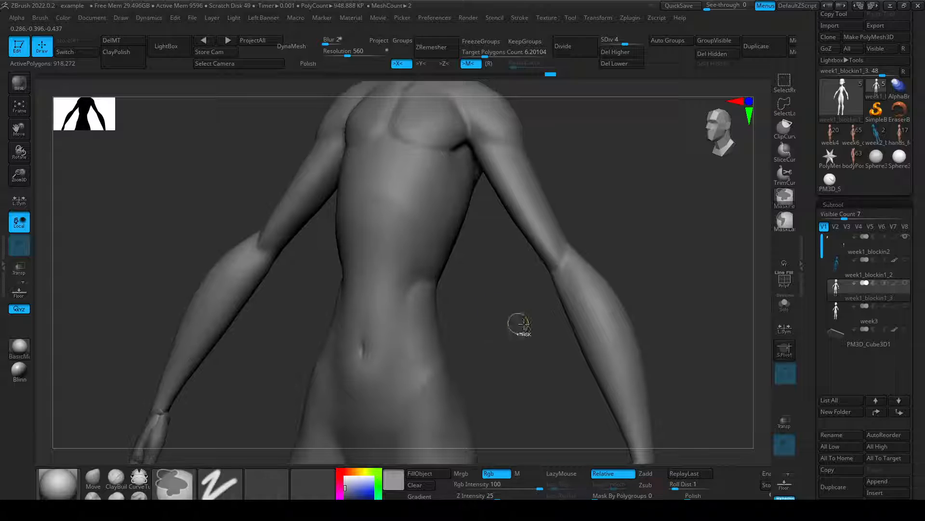
pyautogui.hotkey('ctrl', 'z')
pyautogui.hotkey('ctrl', 'z')
# Flatten the inner shoulder blade area on the figure's upper back with the polishing brush at Z Intensity 37.
pyautogui.moveTo(619, 236)
pyautogui.mouseDown()
pyautogui.moveTo(628, 239)
pyautogui.moveTo(530, 244)
pyautogui.mouseUp()
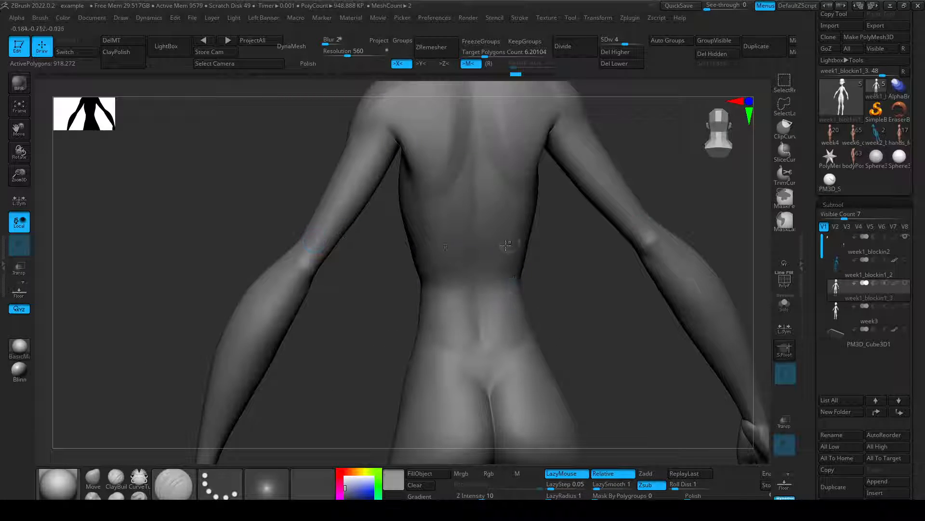
pyautogui.keyDown('alt'); pyautogui.moveTo(487, 232); pyautogui.dragTo(482, 310, button='right'); pyautogui.keyUp('alt')
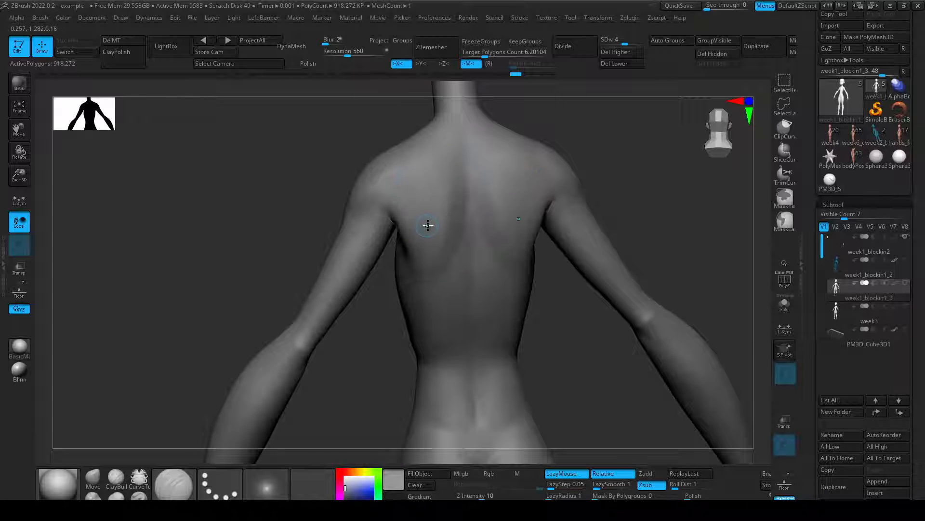
pyautogui.press('b')
pyautogui.press('m')
pyautogui.press('v')
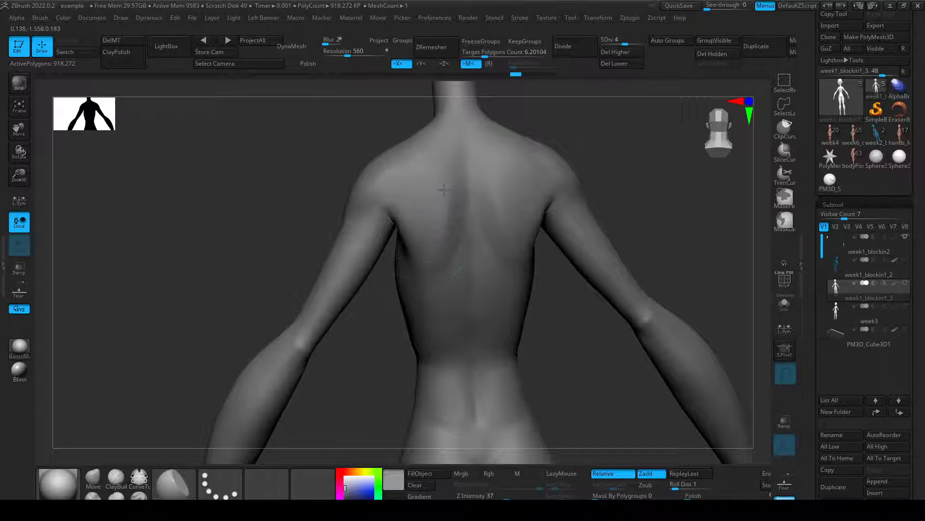
pyautogui.moveTo(444, 189); pyautogui.dragTo(437, 226)
# Deepen the inner edges of the shoulder blades beside the spine with DamStandard at Z Intensity 10.
pyautogui.press('b')
pyautogui.press('c')
pyautogui.press('b')
pyautogui.keyDown('alt'); pyautogui.moveTo(427, 268); pyautogui.dragTo(453, 172); pyautogui.keyUp('alt')
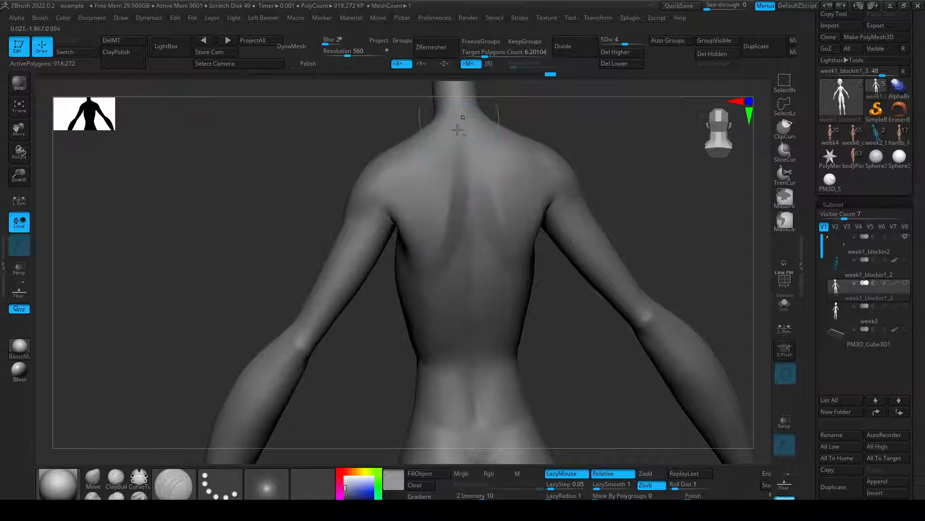
pyautogui.moveTo(458, 181); pyautogui.dragTo(438, 285)
pyautogui.moveTo(450, 236); pyautogui.dragTo(422, 308)
pyautogui.moveTo(586, 335); pyautogui.dragTo(544, 343)
pyautogui.moveTo(516, 273); pyautogui.dragTo(530, 243, button='right')
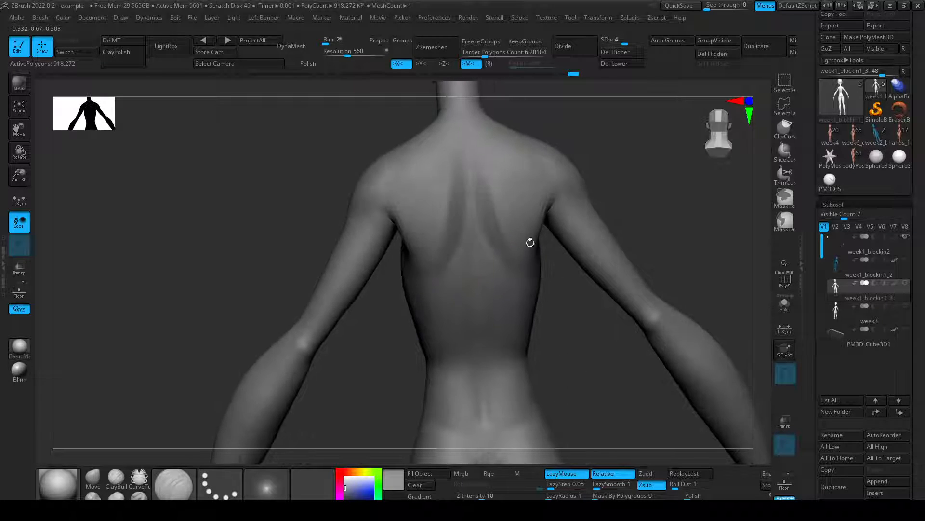
# Smooth the shoulder blade edges and the upper spine area on the back.
pyautogui.keyDown('shift'); pyautogui.moveTo(454, 195); pyautogui.dragTo(439, 239); pyautogui.keyUp('shift')
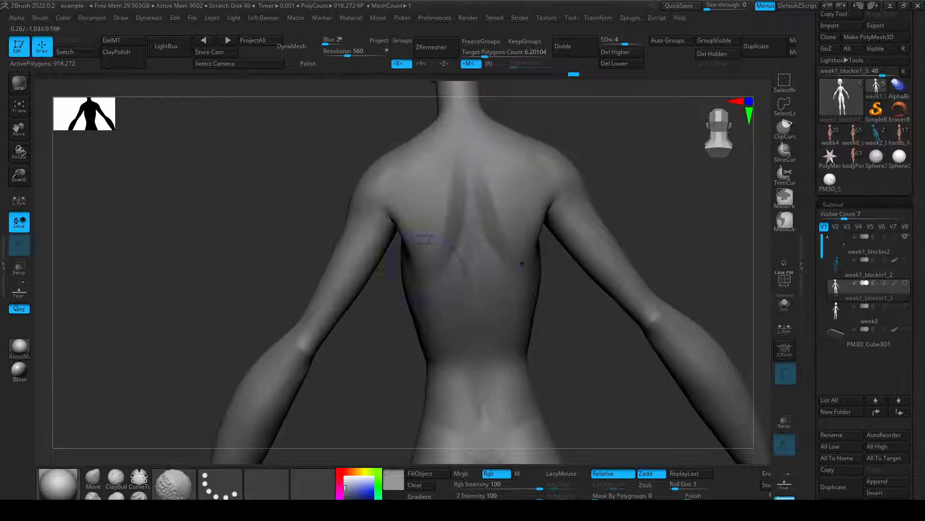
pyautogui.moveTo(584, 345); pyautogui.dragTo(560, 281, button='right')
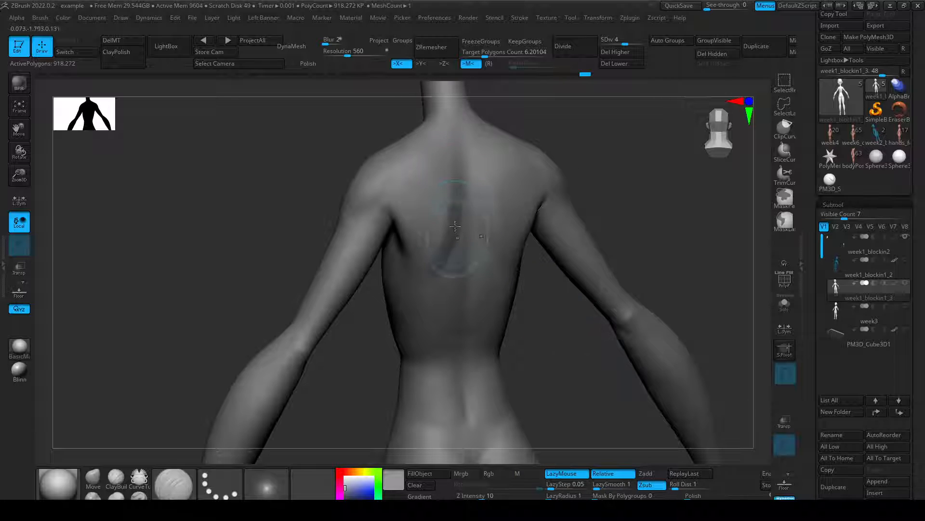
pyautogui.moveTo(611, 151); pyautogui.dragTo(598, 145, button='right')
pyautogui.keyDown('shift'); pyautogui.moveTo(448, 131); pyautogui.dragTo(448, 207); pyautogui.keyUp('shift')
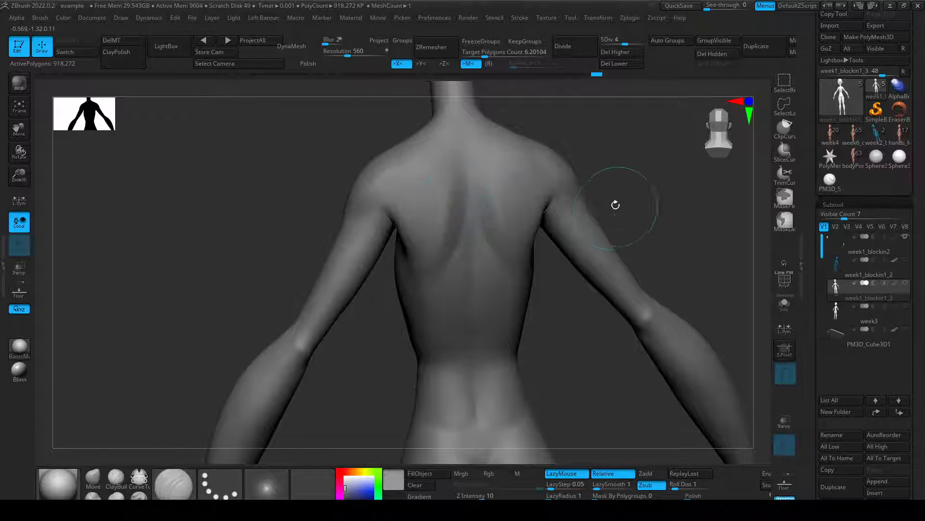
# Soften the sternum and lower pectoral creases on the front of the chest with the Smooth brush.
pyautogui.moveTo(615, 205); pyautogui.dragTo(580, 257, button='right')
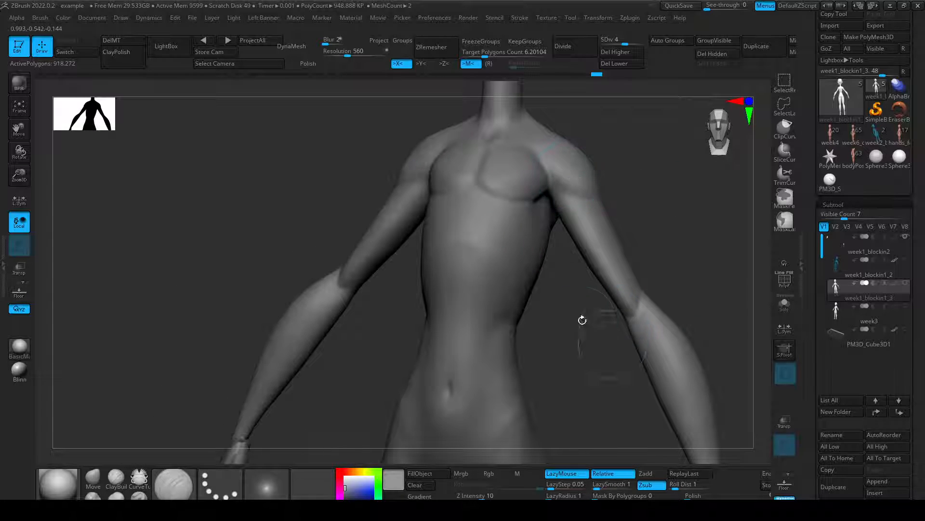
pyautogui.keyDown('alt'); pyautogui.moveTo(542, 152); pyautogui.dragTo(517, 208, button='right'); pyautogui.keyUp('alt')
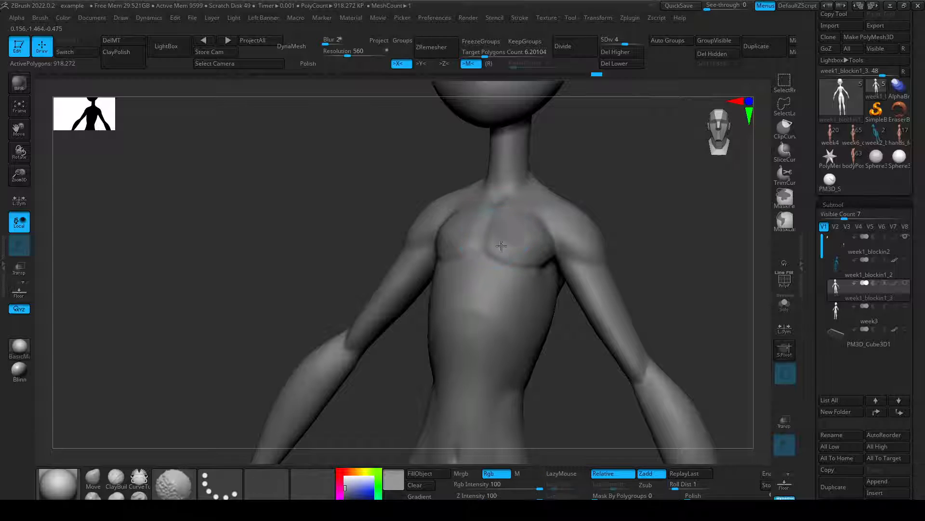
pyautogui.keyDown('shift'); pyautogui.moveTo(502, 244); pyautogui.dragTo(509, 227); pyautogui.keyUp('shift')
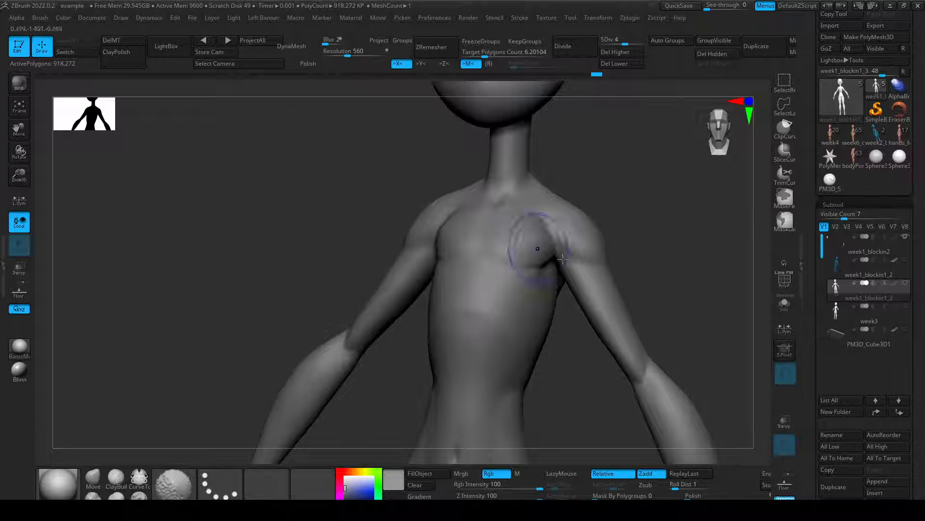
pyautogui.moveTo(675, 227); pyautogui.dragTo(629, 230, button='right')
pyautogui.press('s')
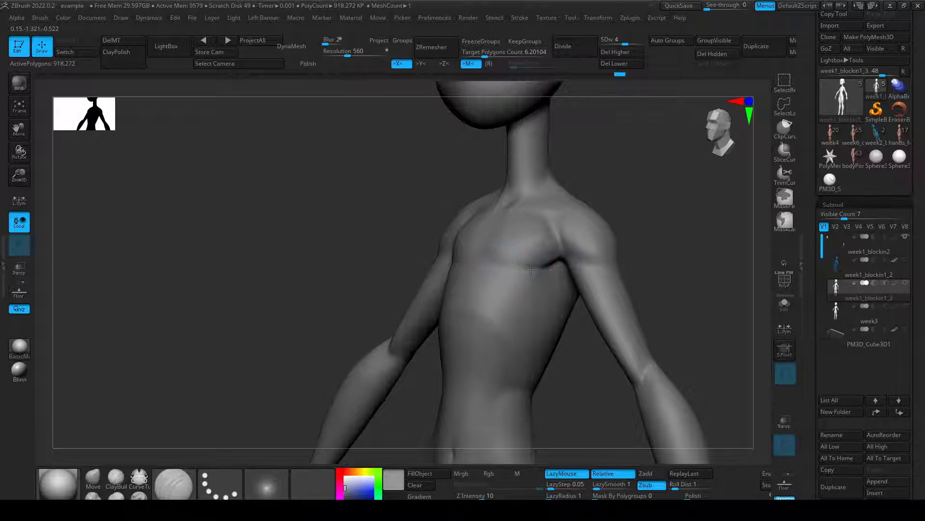
# Undo the last stroke and define the outer edge of the pectoral near the armpit with DamStandard at Z Intensity 10.
pyautogui.moveTo(646, 230); pyautogui.dragTo(689, 231, button='right')
pyautogui.hotkey('ctrl', 'z')
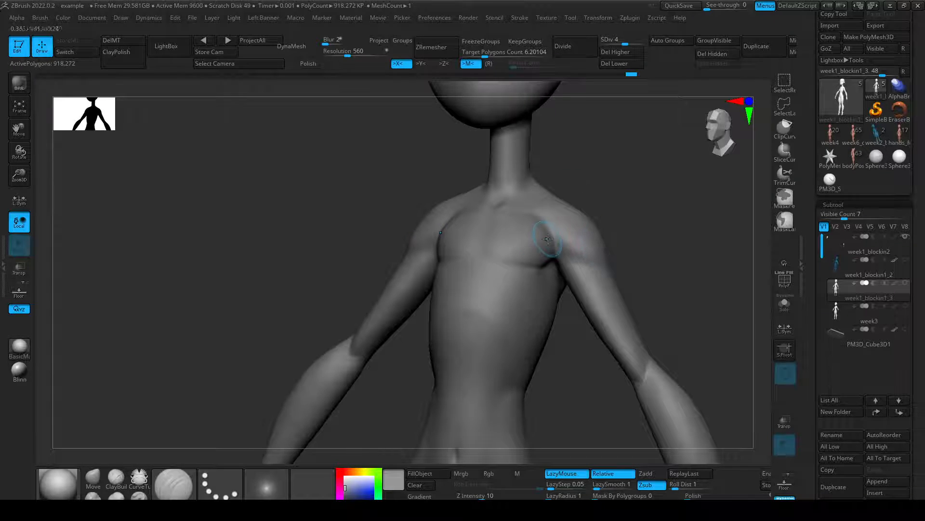
pyautogui.moveTo(548, 238); pyautogui.dragTo(550, 260)
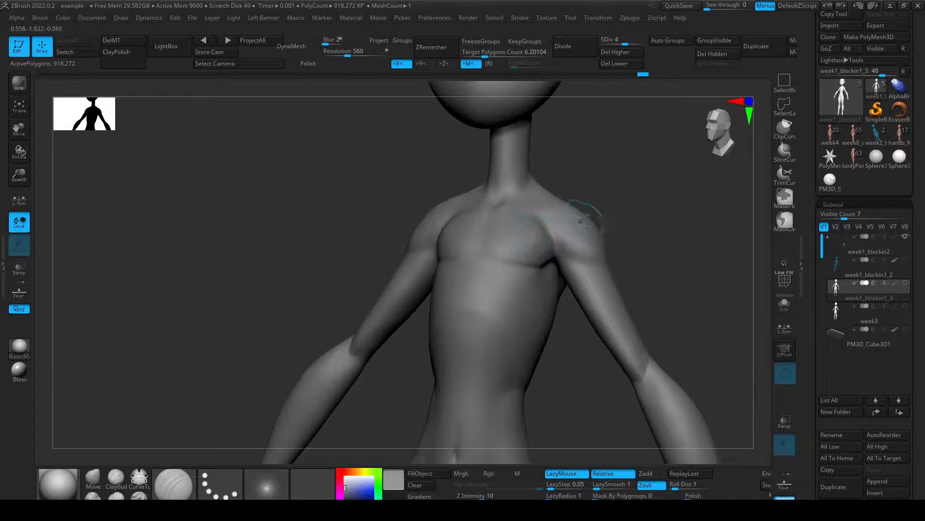
# Switch to the Move brush and review the whole figure's proportions and the front of the chest.
pyautogui.press('f')
pyautogui.moveTo(584, 220); pyautogui.dragTo(628, 263, button='right')
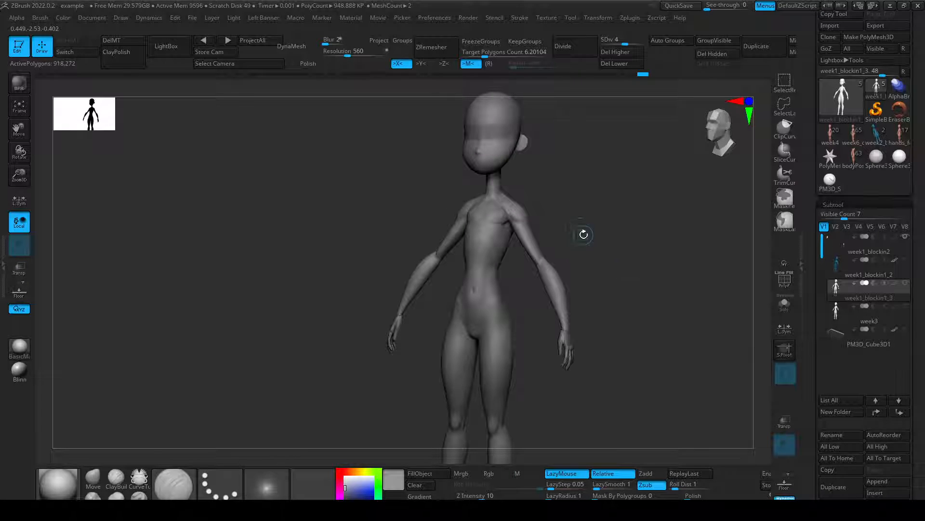
pyautogui.moveTo(591, 224)
pyautogui.keyDown('ctrl'); pyautogui.mouseDown(button='right')
pyautogui.moveTo(609, 239)
pyautogui.moveTo(595, 228)
pyautogui.mouseUp(button='right'); pyautogui.keyUp('ctrl')
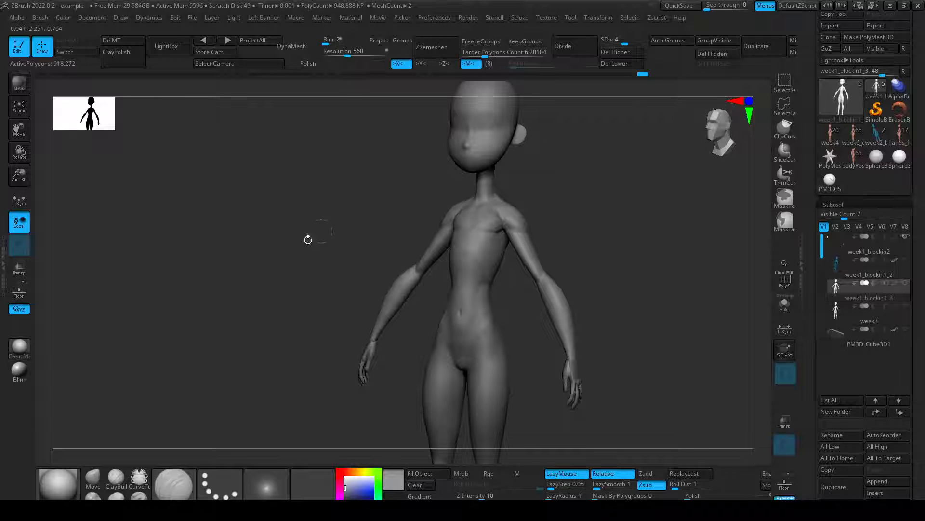
pyautogui.moveTo(862, 337)
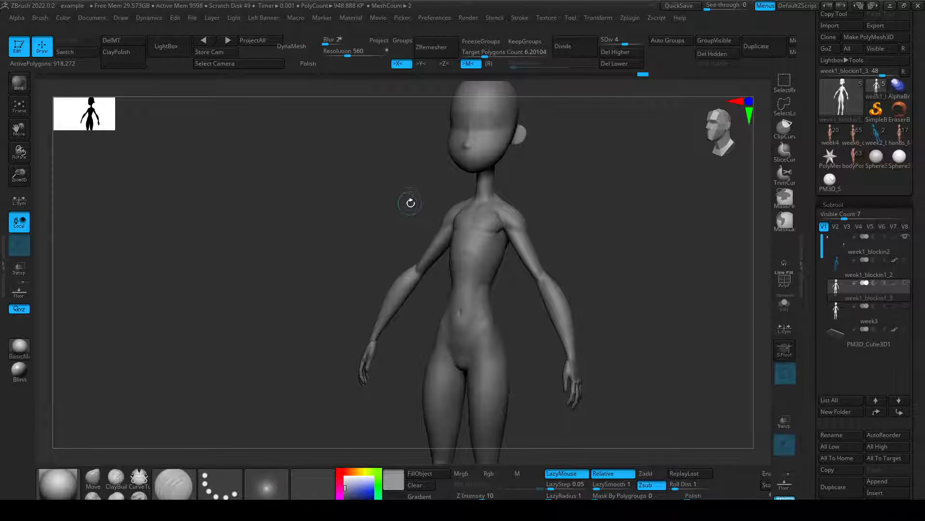
pyautogui.press('b')
pyautogui.press('m')
pyautogui.press('v')
pyautogui.press('shift')
pyautogui.press('shift')
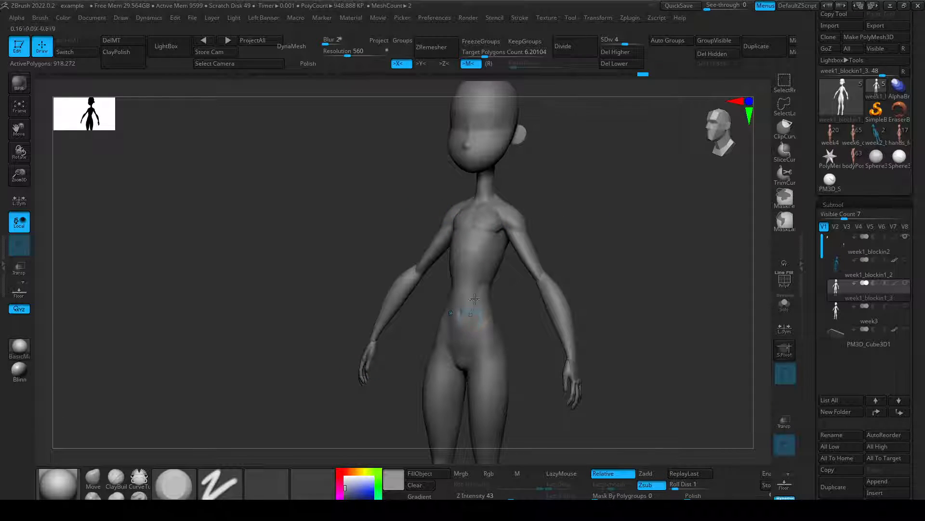
pyautogui.moveTo(525, 200)
pyautogui.keyDown('alt'); pyautogui.mouseDown()
pyautogui.moveTo(549, 246)
pyautogui.moveTo(637, 229)
pyautogui.mouseUp(); pyautogui.keyUp('alt')
pyautogui.moveTo(464, 249)
pyautogui.keyDown('ctrl'); pyautogui.mouseDown(button='right')
pyautogui.moveTo(486, 268)
pyautogui.moveTo(470, 236)
pyautogui.mouseUp(button='right'); pyautogui.keyUp('ctrl')
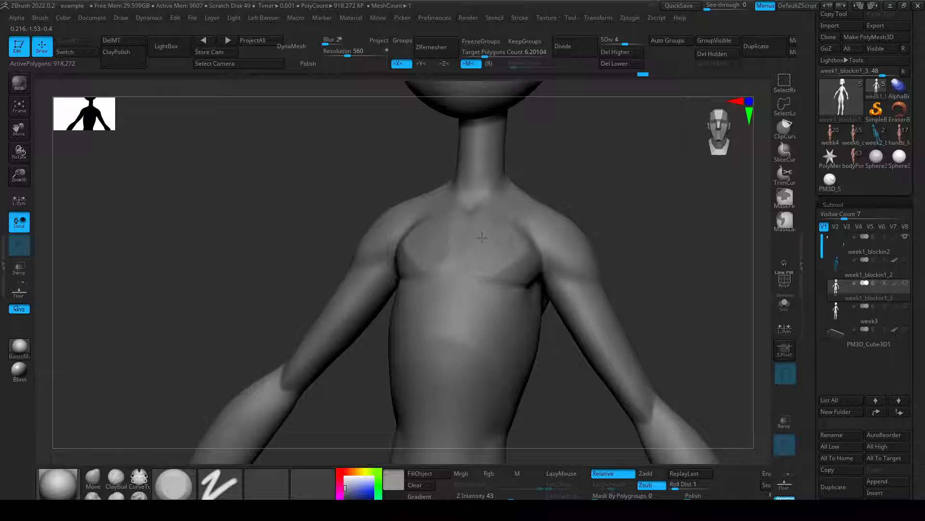
# Flatten the upper rim of the ear with the polishing brush at Z Intensity 37 and a smaller Draw Size.
pyautogui.moveTo(525, 234); pyautogui.dragTo(585, 328, button='right')
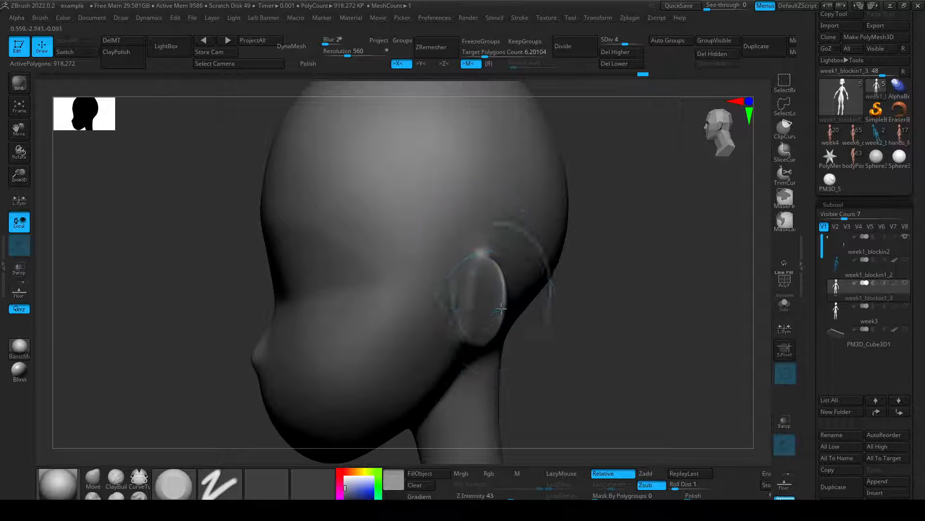
pyautogui.press('shift')
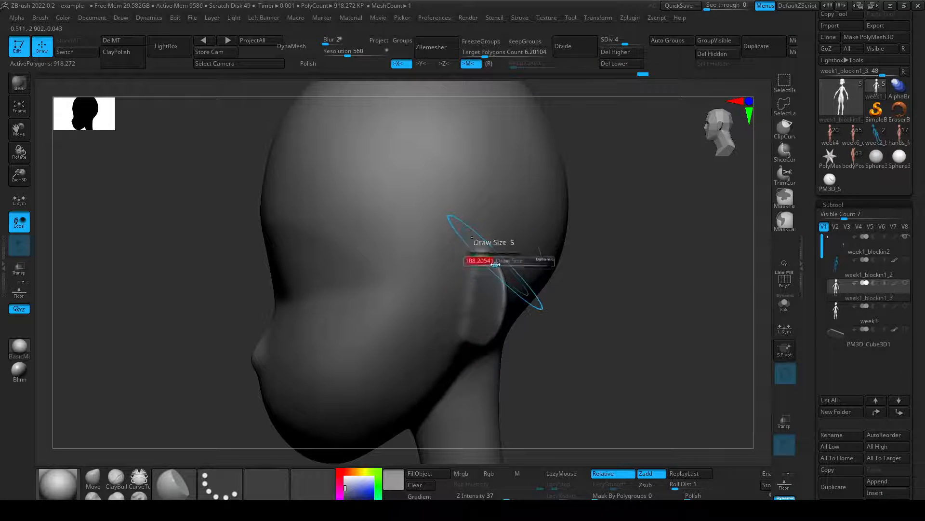
pyautogui.moveTo(495, 264); pyautogui.dragTo(486, 264)
pyautogui.moveTo(480, 253); pyautogui.dragTo(483, 264)
pyautogui.moveTo(540, 303)
pyautogui.keyDown('ctrl'); pyautogui.mouseDown(button='right')
pyautogui.moveTo(591, 357)
pyautogui.moveTo(569, 354)
pyautogui.mouseUp(button='right'); pyautogui.keyUp('ctrl')
pyautogui.keyDown('ctrl'); pyautogui.moveTo(511, 290); pyautogui.dragTo(559, 342, button='right'); pyautogui.keyUp('ctrl')
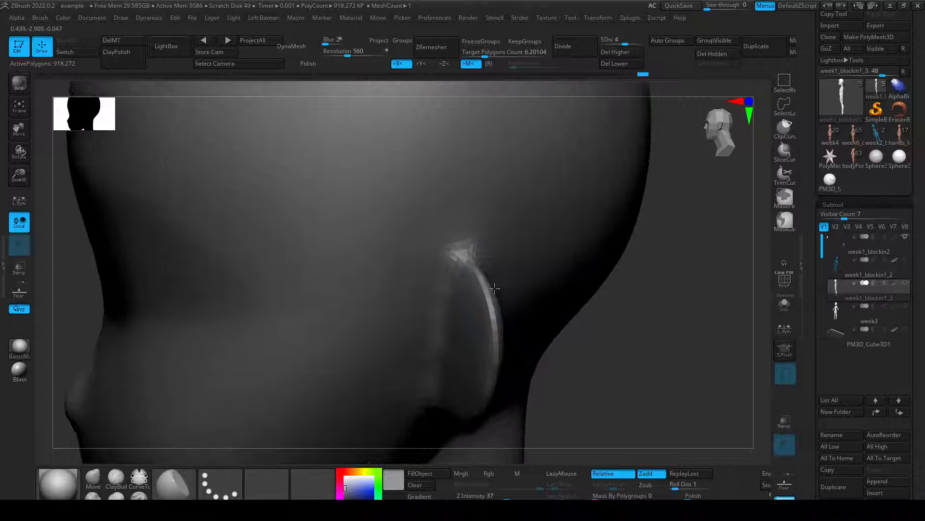
pyautogui.press('s')
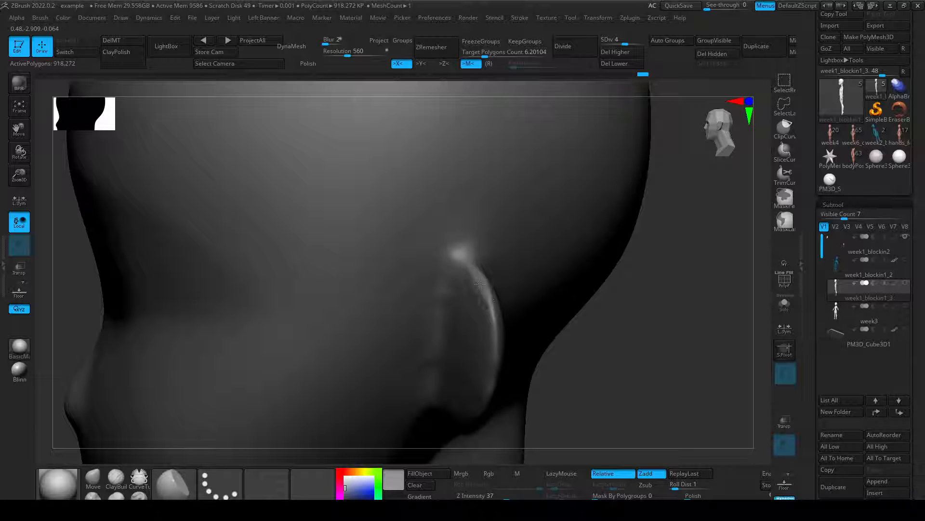
pyautogui.moveTo(578, 333); pyautogui.dragTo(472, 267, button='right')
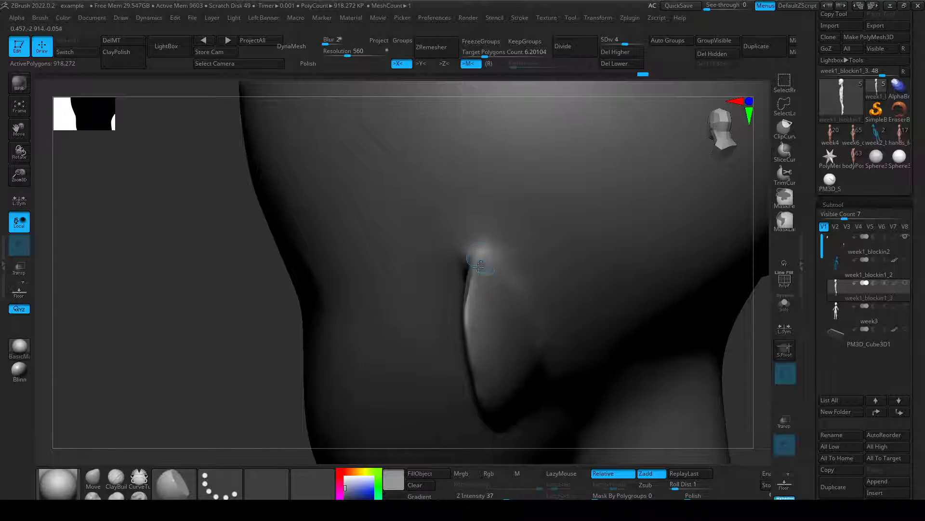
pyautogui.moveTo(192, 351); pyautogui.dragTo(217, 341, button='right')
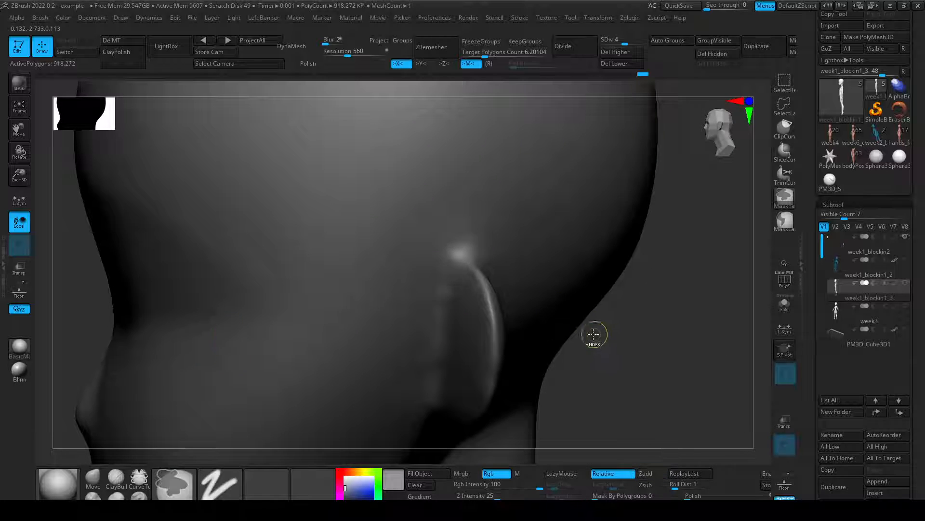
# Reshape the upper and back rim of the ear with the Move brush at Z Intensity 43.
pyautogui.press('3')
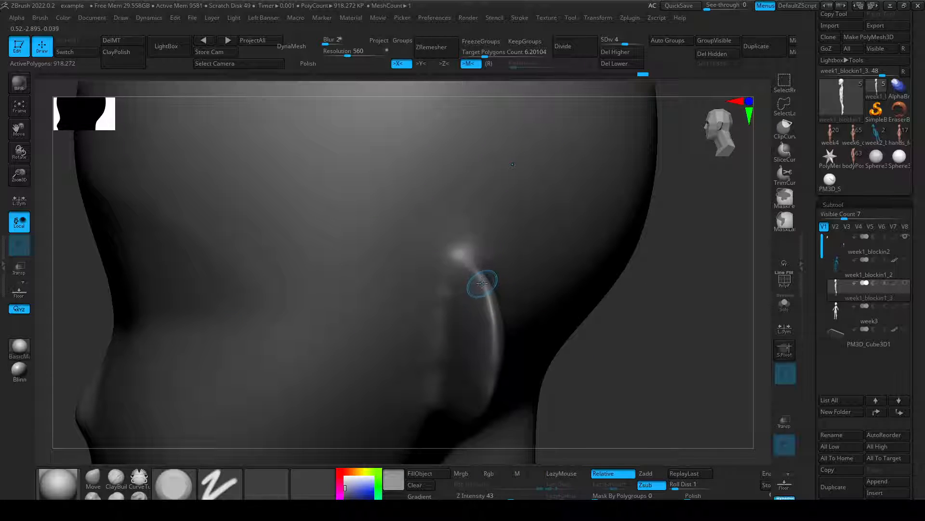
pyautogui.moveTo(567, 311); pyautogui.dragTo(500, 290, button='right')
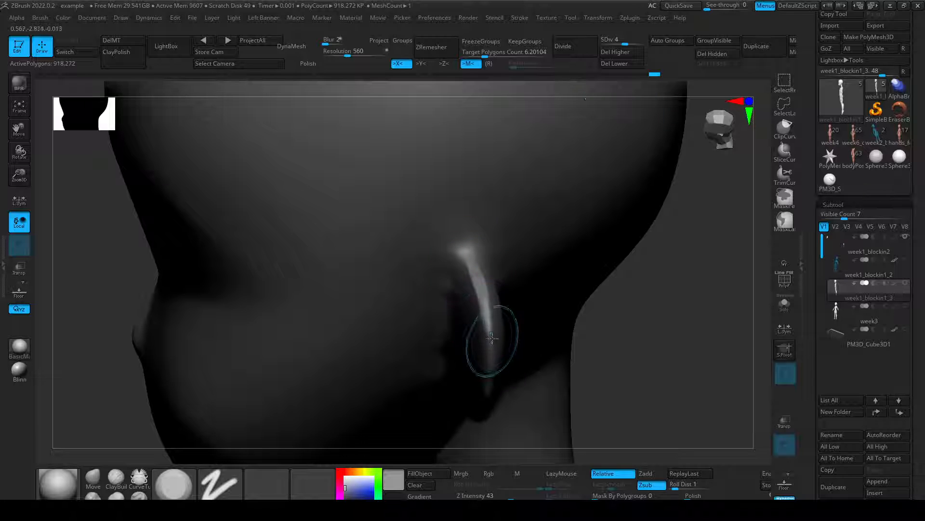
pyautogui.moveTo(519, 352); pyautogui.dragTo(494, 312, button='right')
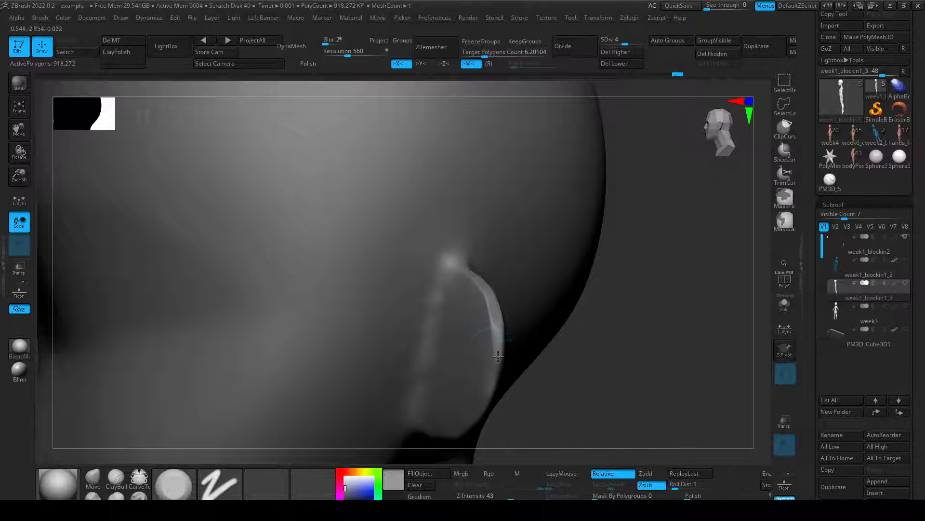
pyautogui.moveTo(455, 289); pyautogui.dragTo(597, 371, button='right')
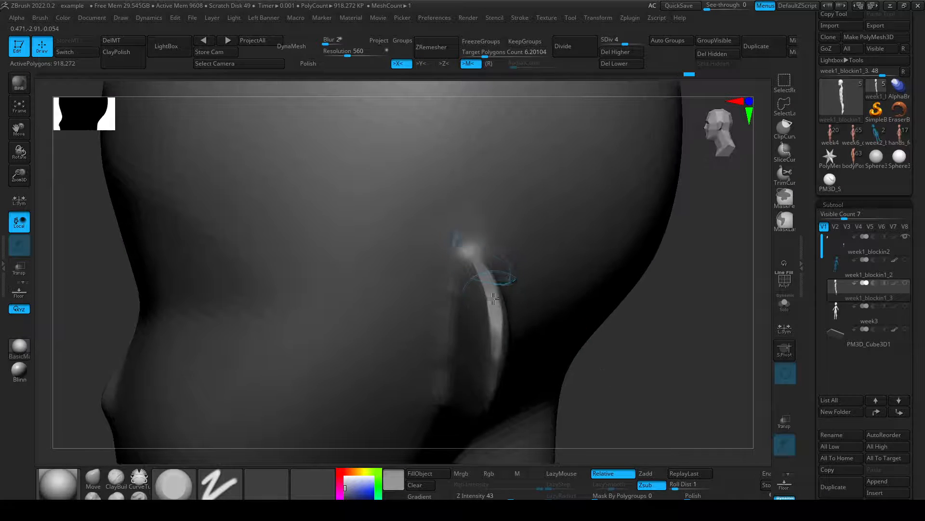
# Refine the edge of the ear where it joins the side of the head with subtractive sculpting strokes.
pyautogui.moveTo(578, 359); pyautogui.dragTo(540, 362)
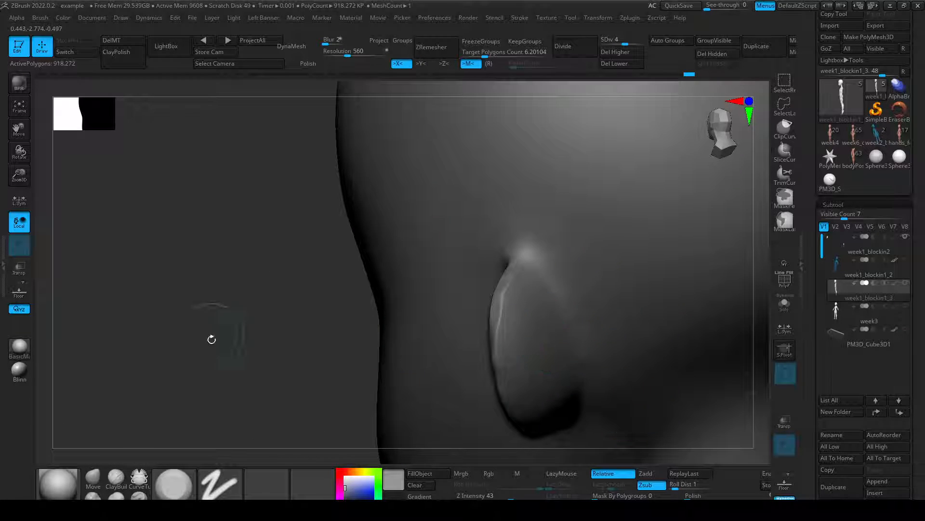
pyautogui.moveTo(211, 340); pyautogui.dragTo(259, 351)
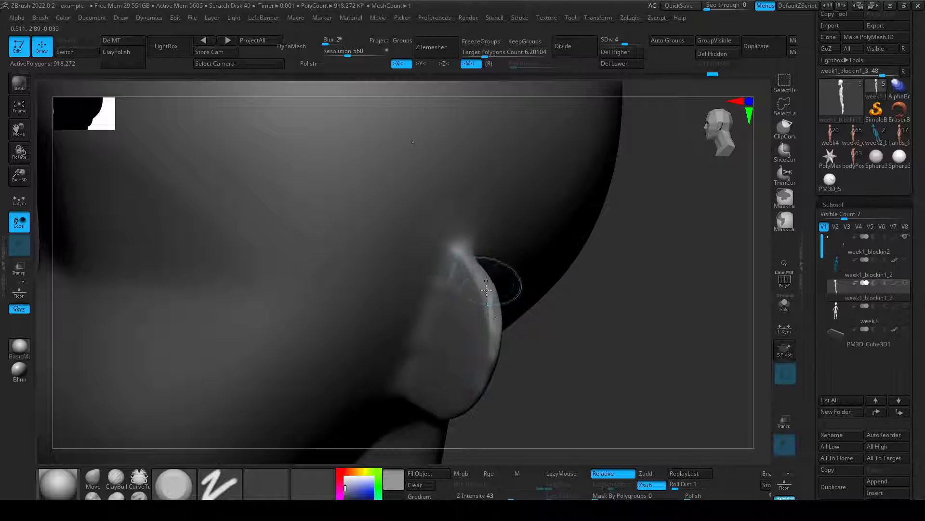
pyautogui.moveTo(489, 300); pyautogui.dragTo(493, 313)
pyautogui.moveTo(602, 374); pyautogui.dragTo(539, 376)
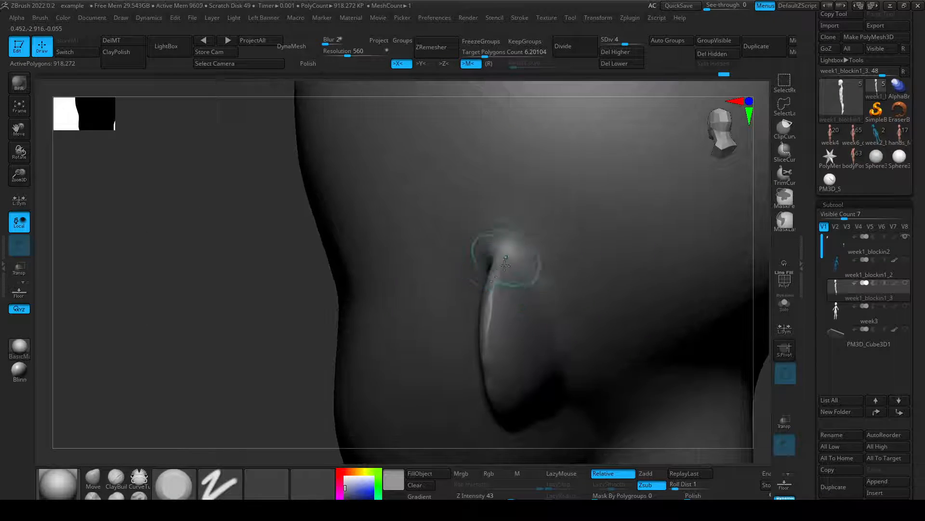
pyautogui.moveTo(484, 342)
pyautogui.mouseDown()
pyautogui.moveTo(487, 376)
pyautogui.moveTo(454, 307)
pyautogui.mouseUp()
# Inflate the upper arms just above the elbows with the Inflat brush at Z Intensity 2.
pyautogui.moveTo(399, 446)
pyautogui.keyDown('alt'); pyautogui.mouseDown()
pyautogui.moveTo(415, 363)
pyautogui.moveTo(628, 345)
pyautogui.moveTo(572, 316)
pyautogui.moveTo(661, 320)
pyautogui.moveTo(600, 326)
pyautogui.moveTo(622, 334)
pyautogui.mouseUp(); pyautogui.keyUp('alt')
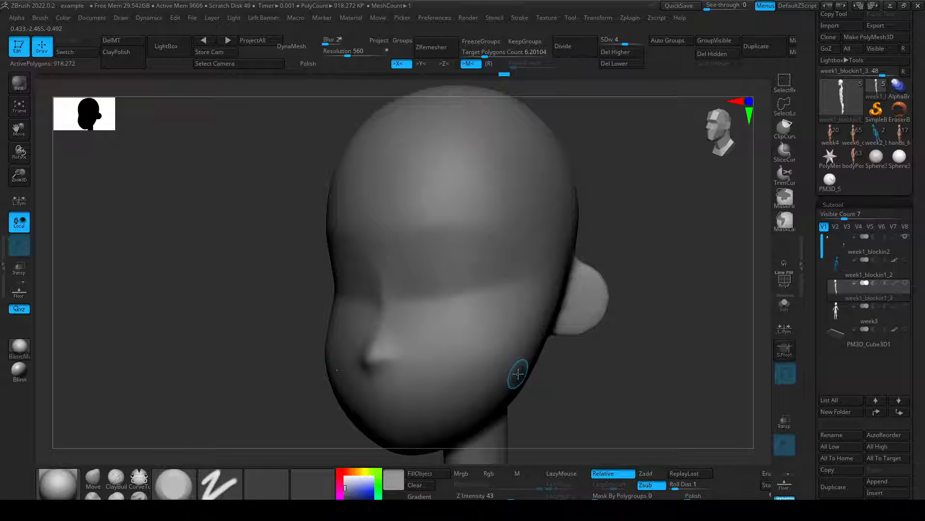
pyautogui.keyDown('alt'); pyautogui.moveTo(589, 345); pyautogui.dragTo(582, 254); pyautogui.keyUp('alt')
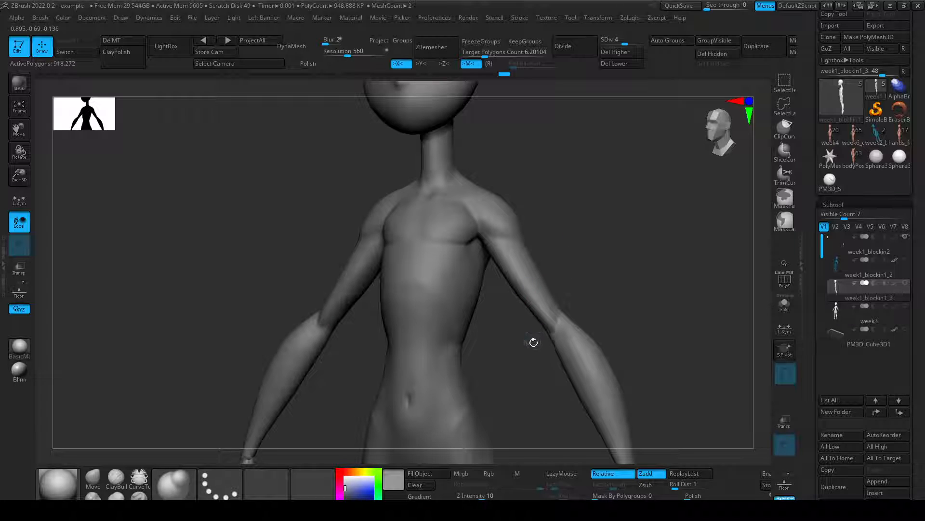
pyautogui.moveTo(533, 341)
pyautogui.keyDown('shift'); pyautogui.mouseDown()
pyautogui.moveTo(513, 316)
pyautogui.moveTo(501, 269)
pyautogui.moveTo(554, 200)
pyautogui.moveTo(591, 284)
pyautogui.mouseUp(); pyautogui.keyUp('shift')
pyautogui.moveTo(591, 285)
pyautogui.mouseDown()
pyautogui.moveTo(593, 245)
pyautogui.moveTo(559, 230)
pyautogui.mouseUp()
pyautogui.press('s')
pyautogui.keyDown('alt'); pyautogui.moveTo(571, 223); pyautogui.dragTo(581, 268); pyautogui.keyUp('alt')
pyautogui.moveTo(581, 268); pyautogui.dragTo(622, 271)
pyautogui.moveTo(543, 285); pyautogui.dragTo(561, 295)
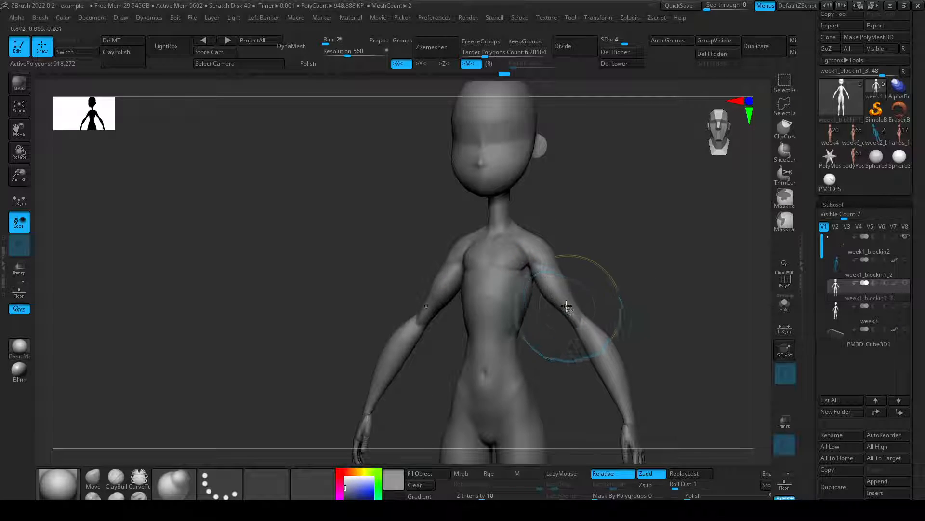
pyautogui.hotkey('ctrl', 'z')
pyautogui.click(468, 497)
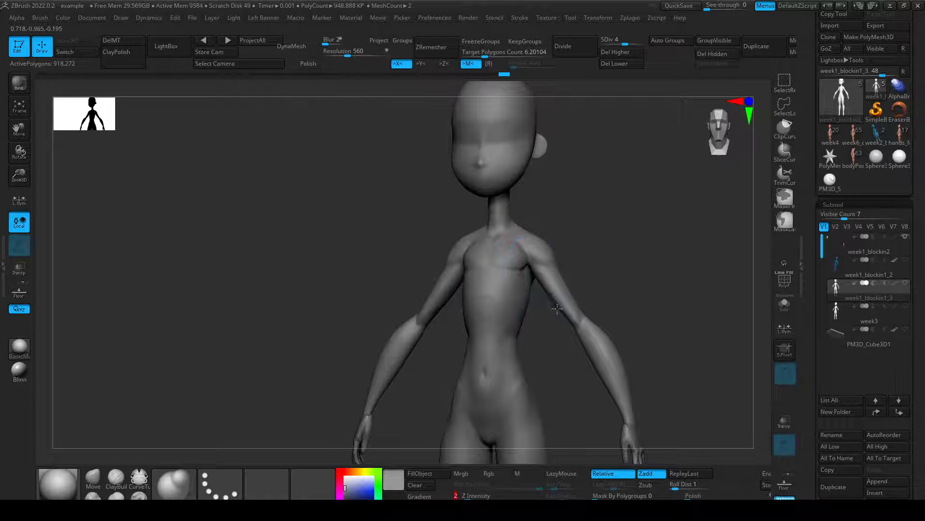
pyautogui.moveTo(566, 300)
pyautogui.mouseDown()
pyautogui.moveTo(641, 306)
pyautogui.moveTo(627, 310)
pyautogui.moveTo(603, 273)
pyautogui.mouseUp()
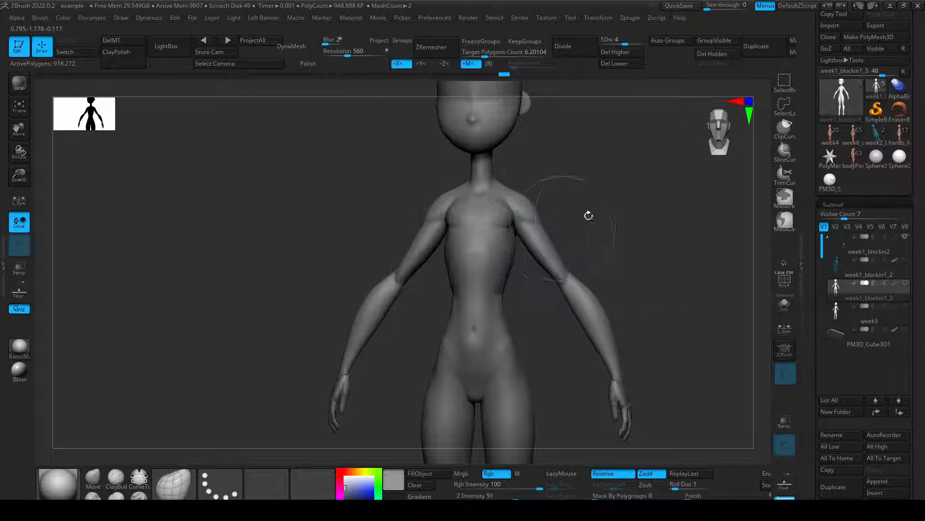
pyautogui.keyDown('shift'); pyautogui.moveTo(563, 279); pyautogui.dragTo(568, 279); pyautogui.keyUp('shift')
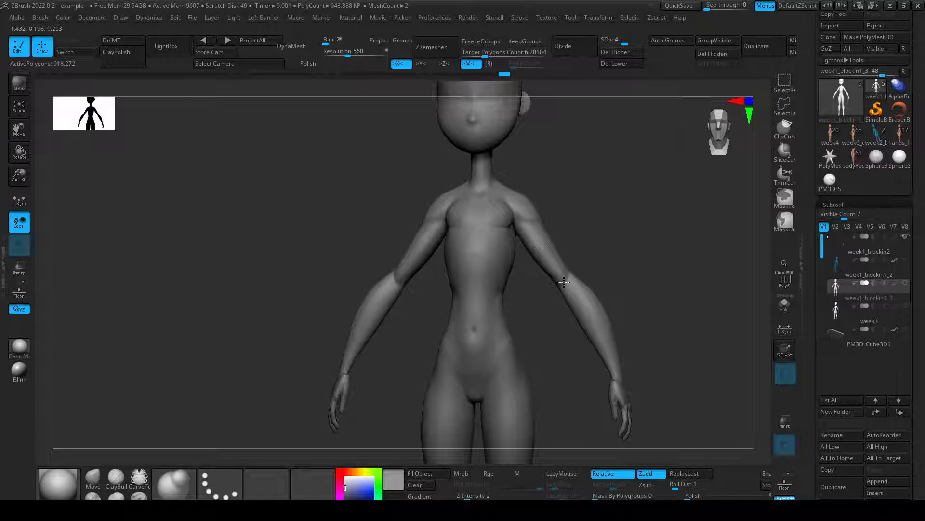
# Fill out the inner thighs below the crotch with the Inflat brush to narrow the gap between the legs.
pyautogui.moveTo(711, 301); pyautogui.dragTo(653, 318)
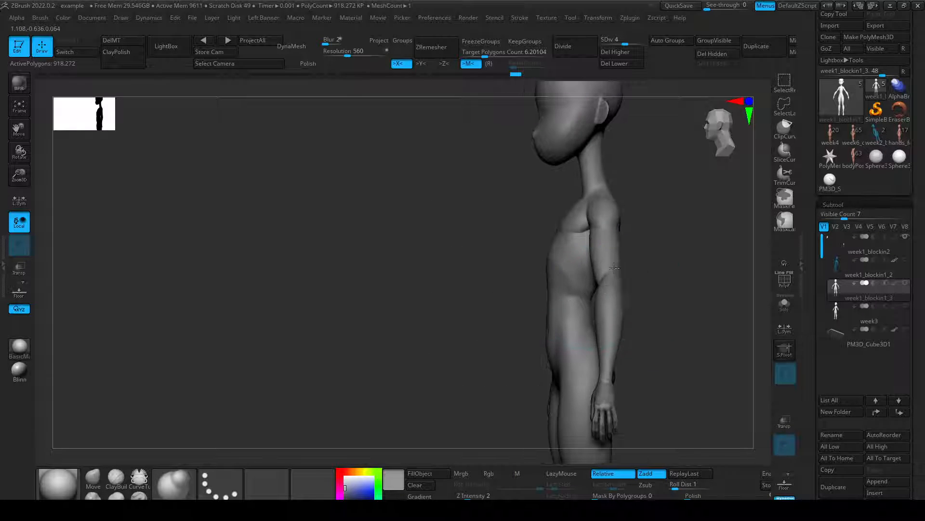
pyautogui.moveTo(607, 214)
pyautogui.mouseDown()
pyautogui.moveTo(684, 262)
pyautogui.moveTo(557, 260)
pyautogui.mouseUp()
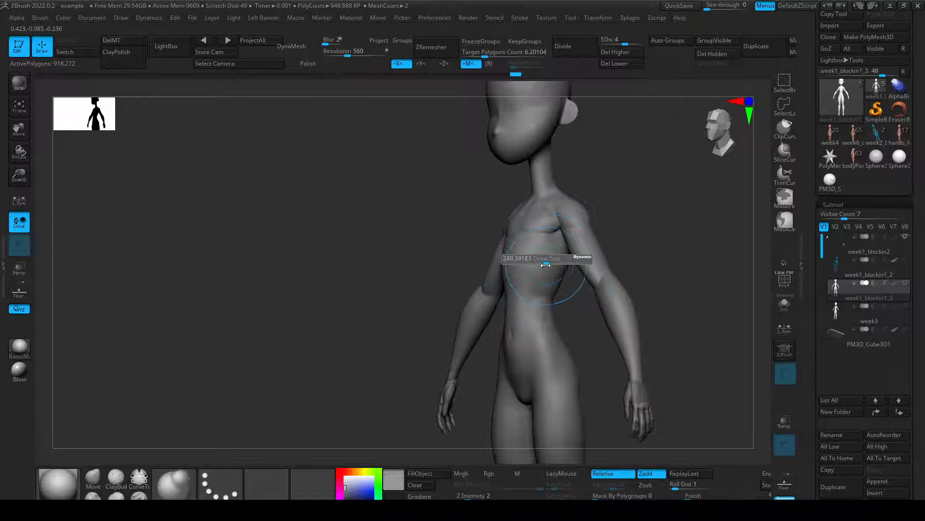
pyautogui.keyDown('alt'); pyautogui.moveTo(592, 333); pyautogui.dragTo(598, 236); pyautogui.keyUp('alt')
pyautogui.moveTo(622, 332)
pyautogui.mouseDown()
pyautogui.moveTo(668, 357)
pyautogui.moveTo(652, 345)
pyautogui.moveTo(626, 224)
pyautogui.mouseUp()
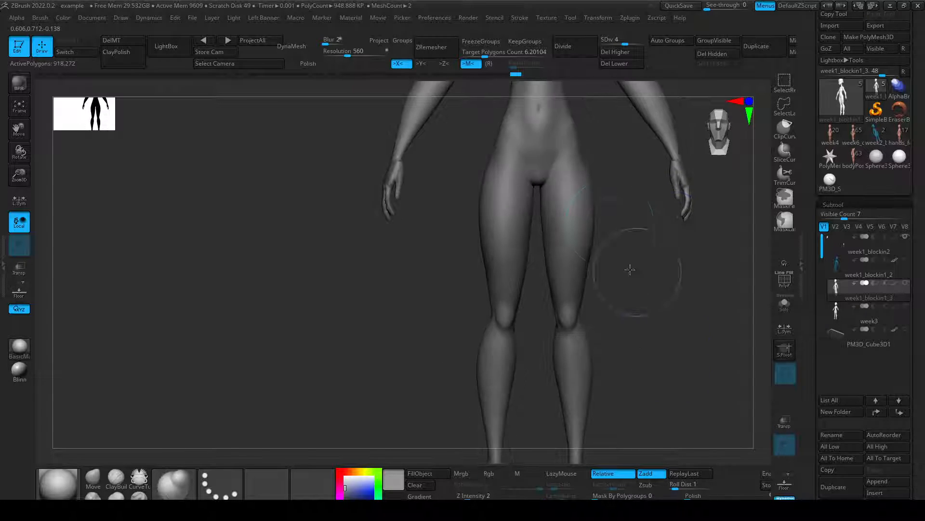
pyautogui.keyDown('alt'); pyautogui.moveTo(630, 269); pyautogui.dragTo(550, 225); pyautogui.keyUp('alt')
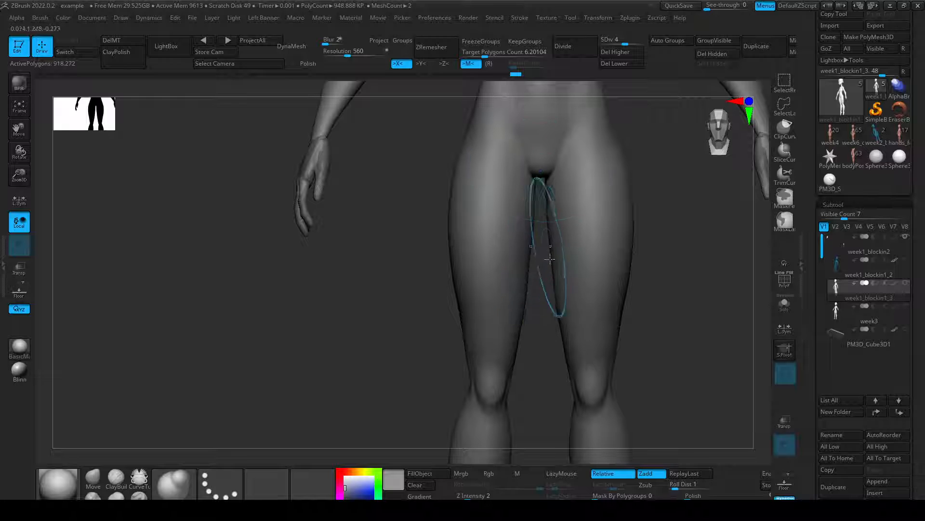
pyautogui.moveTo(668, 251)
pyautogui.keyDown('alt'); pyautogui.mouseDown()
pyautogui.moveTo(669, 294)
pyautogui.moveTo(640, 293)
pyautogui.mouseUp(); pyautogui.keyUp('alt')
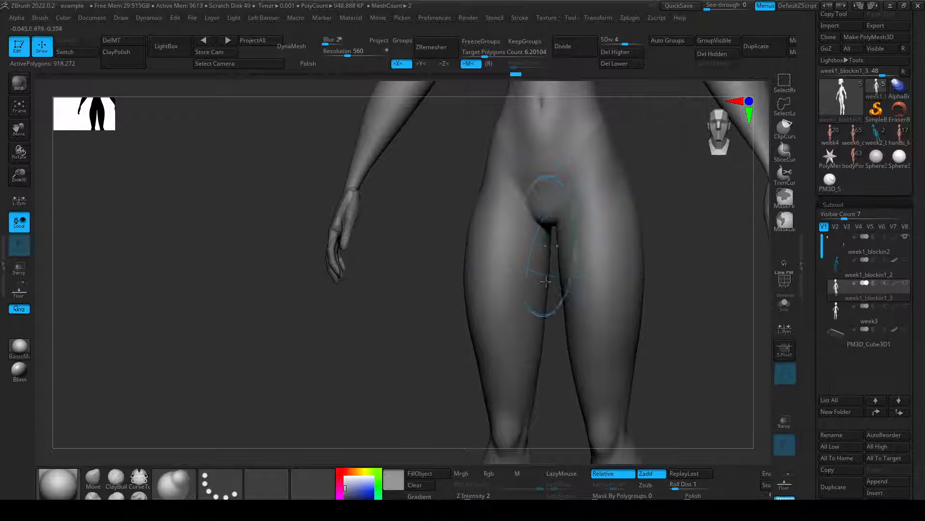
pyautogui.moveTo(696, 319); pyautogui.dragTo(683, 316)
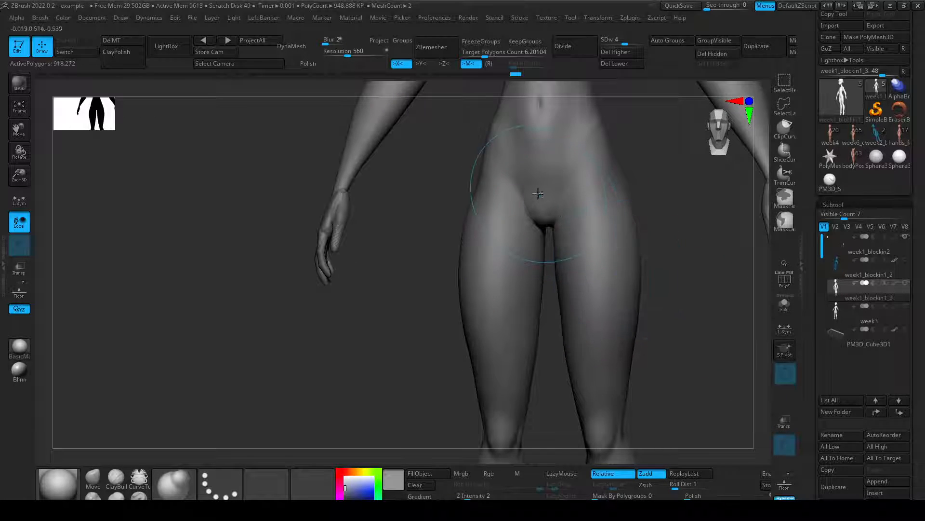
# Try to thicken the upper arms with the Inflat brush and undo the strokes.
pyautogui.keyDown('alt'); pyautogui.moveTo(442, 86); pyautogui.dragTo(545, 172); pyautogui.keyUp('alt')
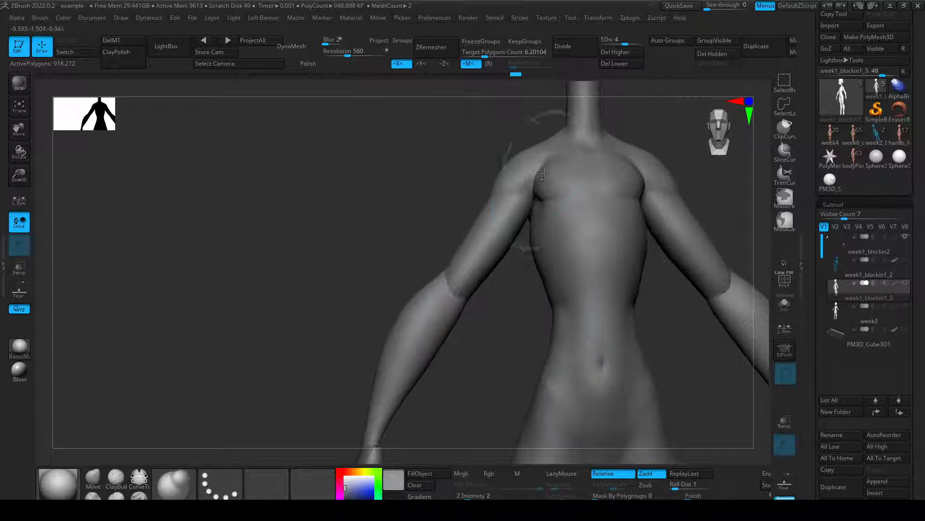
pyautogui.hotkey('ctrl', 'z')
pyautogui.hotkey('ctrl', 'z')
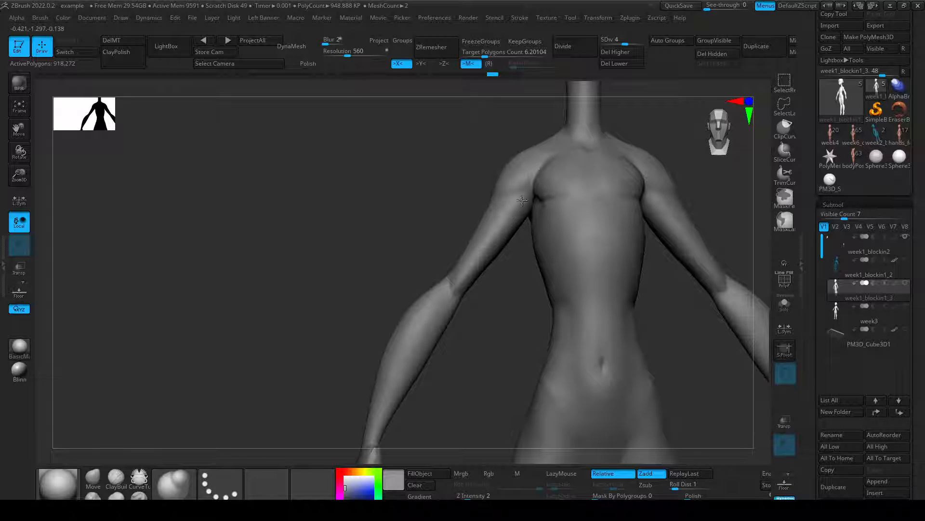
pyautogui.moveTo(665, 318)
pyautogui.mouseDown()
pyautogui.moveTo(677, 330)
pyautogui.moveTo(646, 325)
pyautogui.moveTo(658, 177)
pyautogui.moveTo(669, 322)
pyautogui.mouseUp()
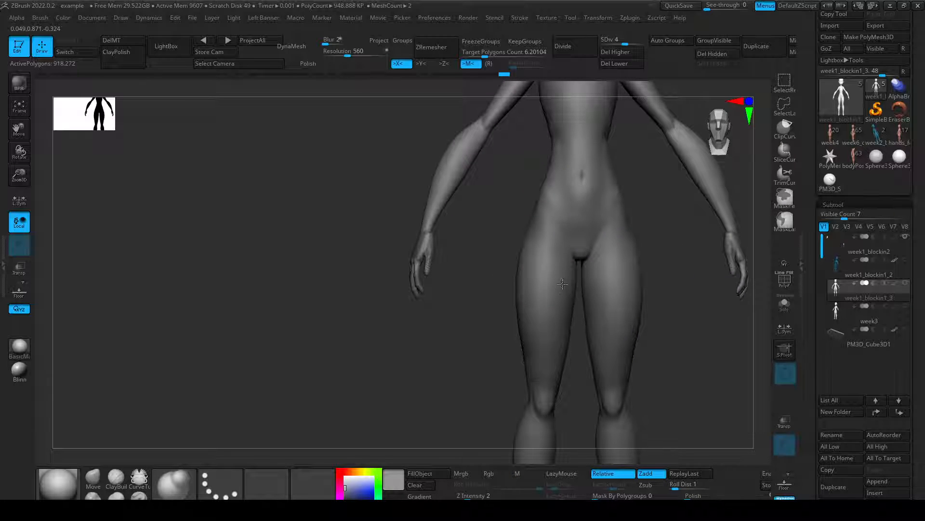
pyautogui.moveTo(670, 339); pyautogui.dragTo(646, 340)
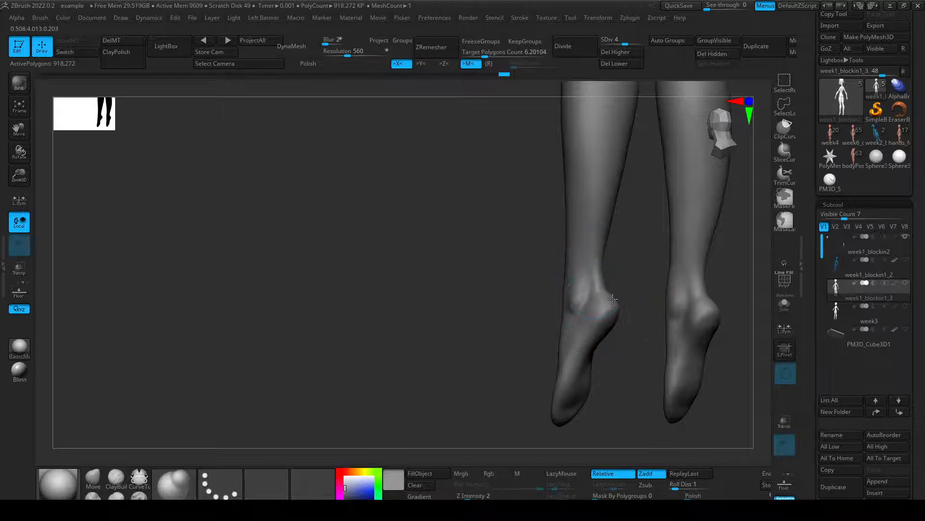
pyautogui.moveTo(663, 359); pyautogui.dragTo(663, 323)
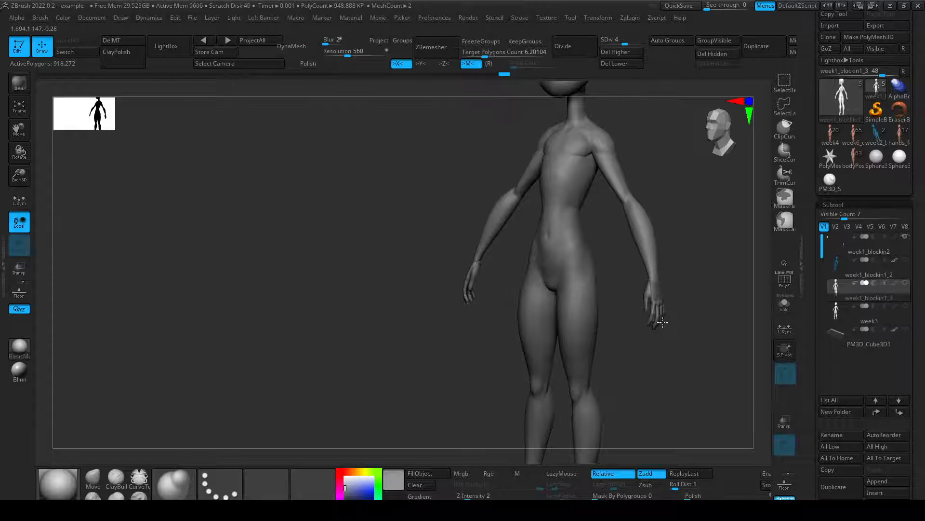
pyautogui.moveTo(615, 226)
pyautogui.mouseDown()
pyautogui.moveTo(640, 210)
pyautogui.moveTo(660, 250)
pyautogui.moveTo(673, 244)
pyautogui.moveTo(634, 247)
pyautogui.moveTo(634, 322)
pyautogui.moveTo(624, 341)
pyautogui.mouseUp()
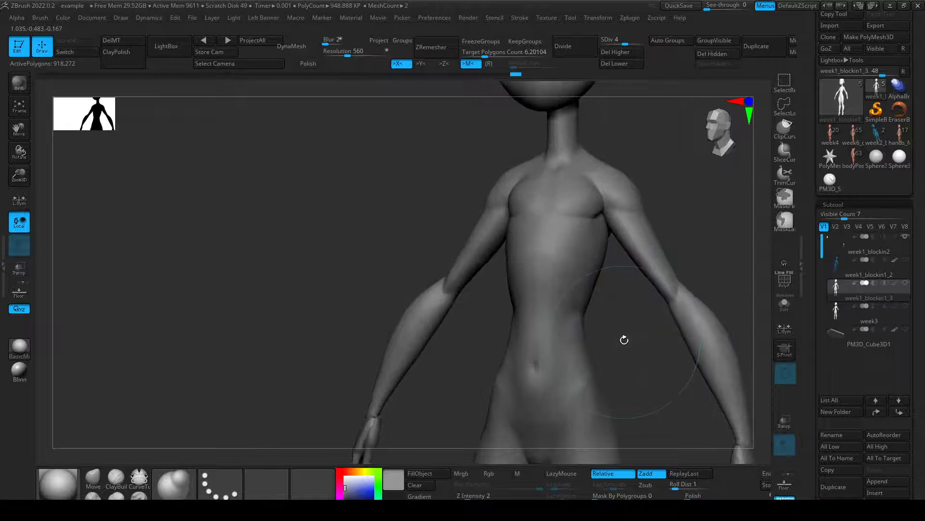
# Switch to the Pinch brush and adjust its draw size for working on the chest muscles.
pyautogui.press('b')
pyautogui.press('p')
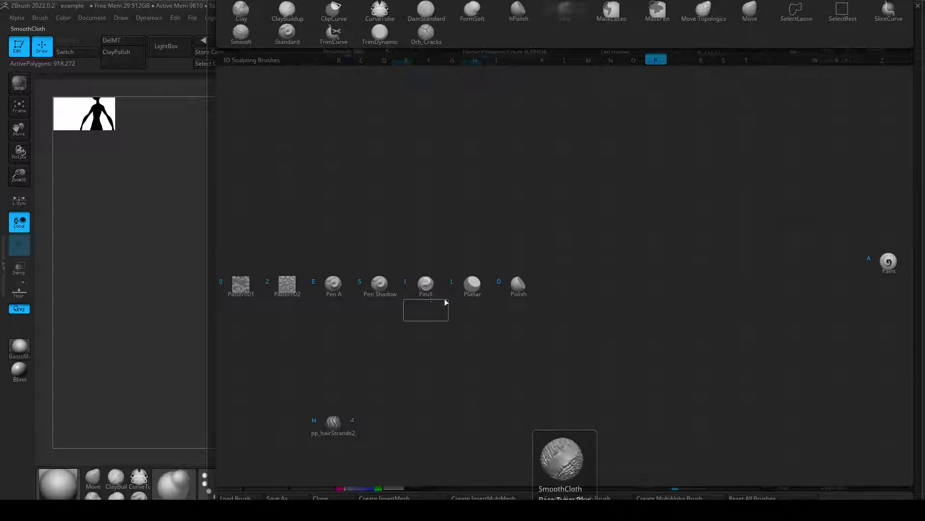
pyautogui.click(442, 285)
pyautogui.keyDown('alt'); pyautogui.moveTo(443, 283); pyautogui.dragTo(453, 203, button='right'); pyautogui.keyUp('alt')
pyautogui.keyDown('alt'); pyautogui.moveTo(540, 203); pyautogui.dragTo(558, 421, button='right'); pyautogui.keyUp('alt')
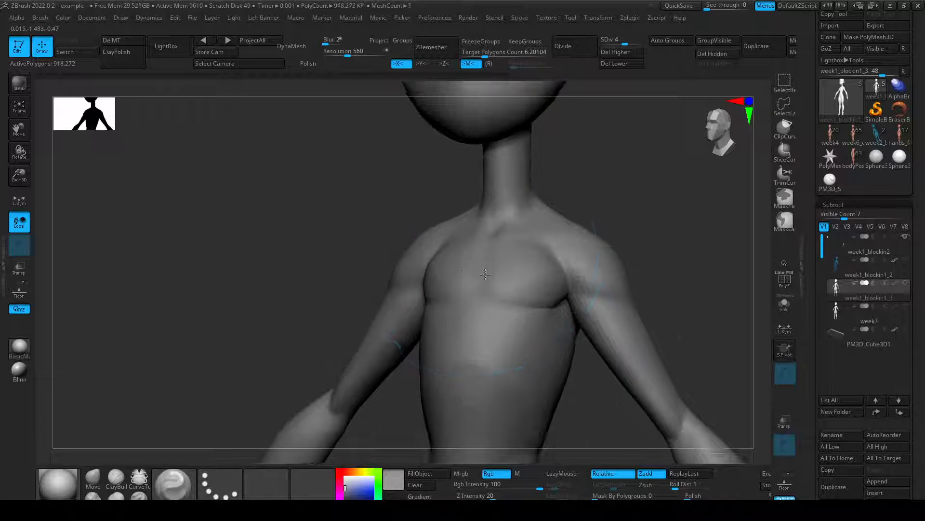
pyautogui.keyDown('ctrl'); pyautogui.moveTo(487, 272); pyautogui.dragTo(511, 284, button='right'); pyautogui.keyUp('ctrl')
pyautogui.press('s')
pyautogui.moveTo(511, 288); pyautogui.dragTo(499, 291)
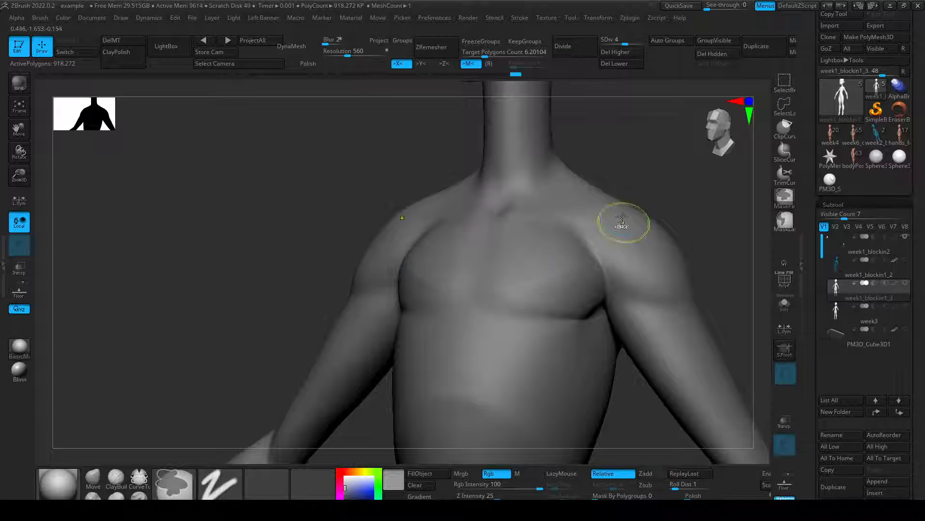
# Check the head's wireframe with the polyframe display and lower the mesh to subdivision level 1.
pyautogui.moveTo(647, 199)
pyautogui.keyDown('alt'); pyautogui.mouseDown(button='right')
pyautogui.moveTo(668, 297)
pyautogui.moveTo(662, 381)
pyautogui.mouseUp(button='right'); pyautogui.keyUp('alt')
pyautogui.keyDown('alt'); pyautogui.moveTo(621, 260); pyautogui.dragTo(591, 423, button='right'); pyautogui.keyUp('alt')
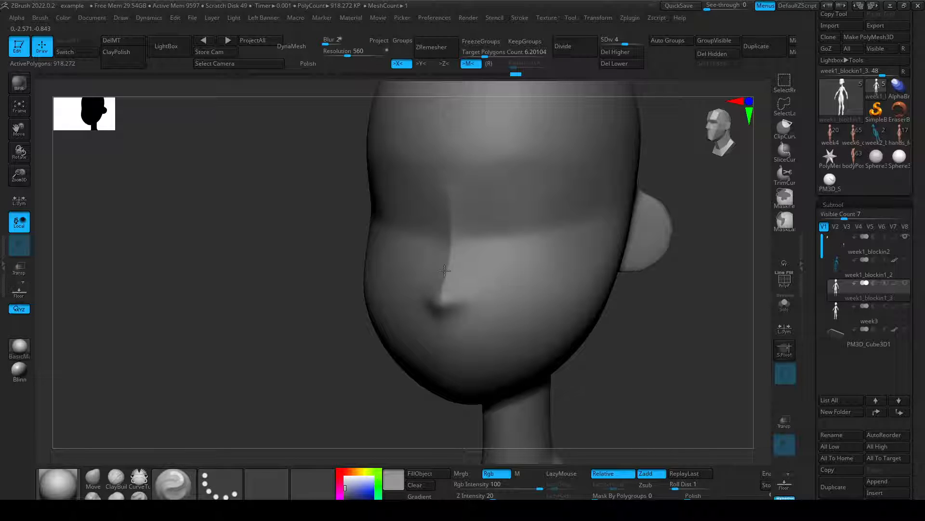
pyautogui.hotkey('shift', 'f')
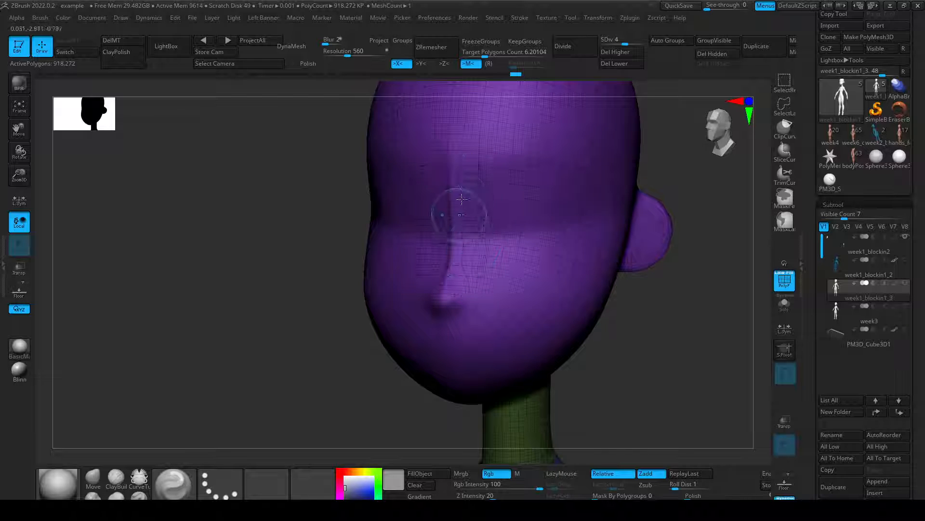
pyautogui.hotkey('ctrl', 'd')
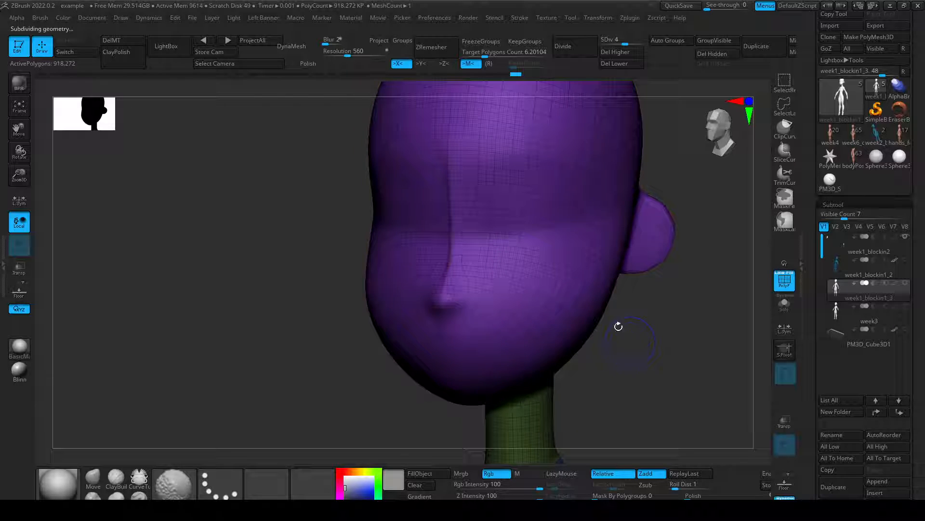
pyautogui.hotkey('shift', 'd')
pyautogui.hotkey('shift', 'd')
pyautogui.hotkey('shift', 'd')
pyautogui.hotkey('shift', 'f')
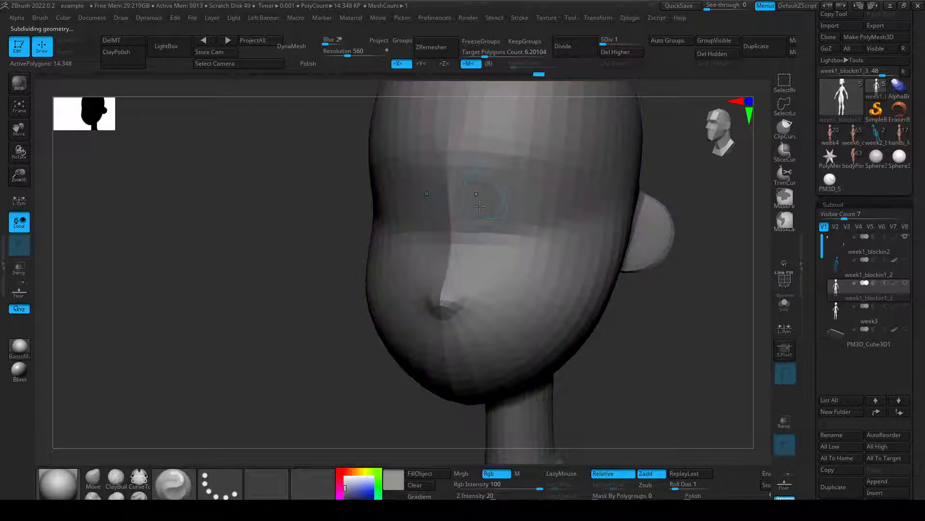
# Switch to the DamStandard brush for the face and show the polyframe on the low-resolution head.
pyautogui.press('b')
pyautogui.press('d')
pyautogui.press('s')
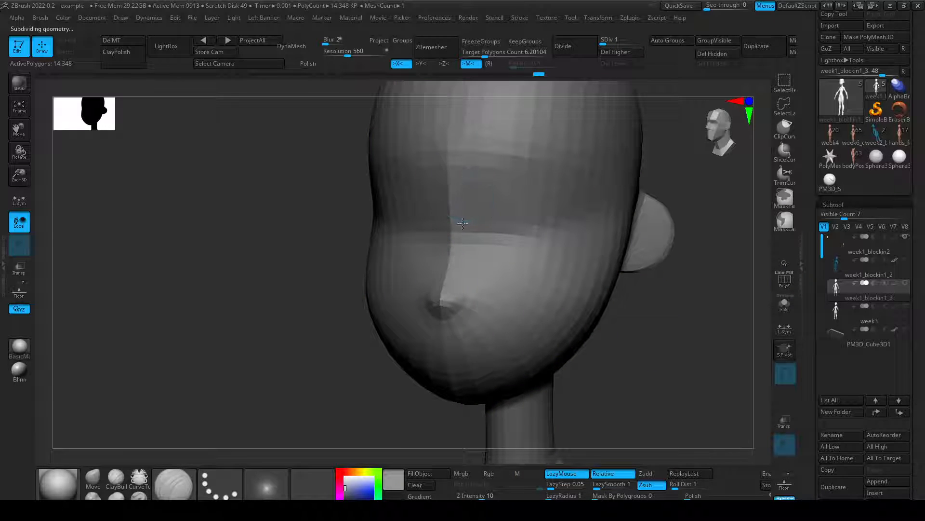
pyautogui.hotkey('shift', 'f')
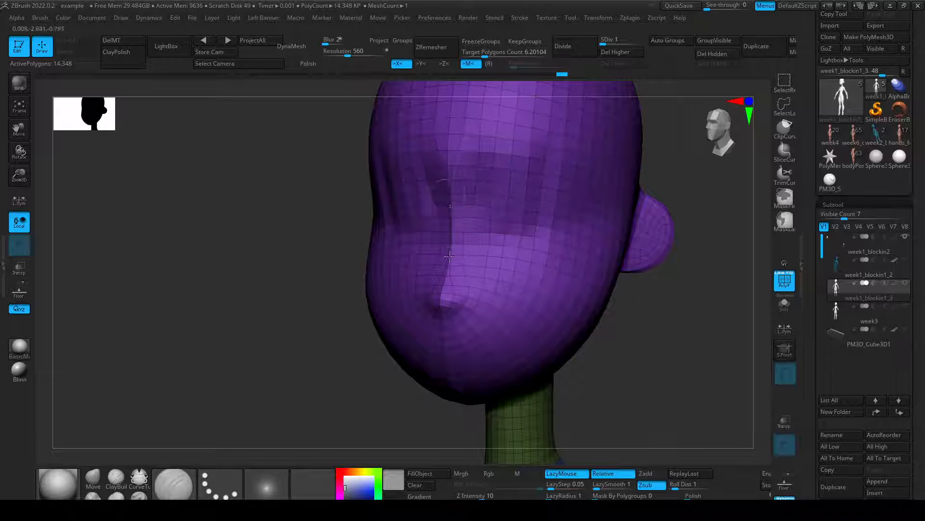
# Raise the mesh back to subdivision level 4 and hide the polyframe.
pyautogui.press('ctrl')
pyautogui.press('d')
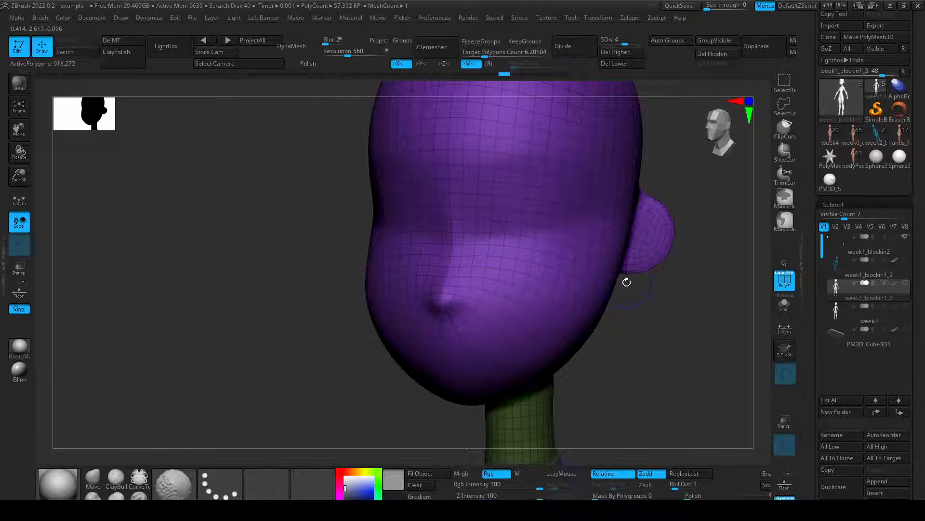
pyautogui.press('d')
pyautogui.press('d')
pyautogui.hotkey('shift', 'f')
# Frame the whole head and select the SnakeHook2 sculpting brush.
pyautogui.keyDown('ctrl'); pyautogui.moveTo(572, 202); pyautogui.dragTo(564, 278, button='right'); pyautogui.keyUp('ctrl')
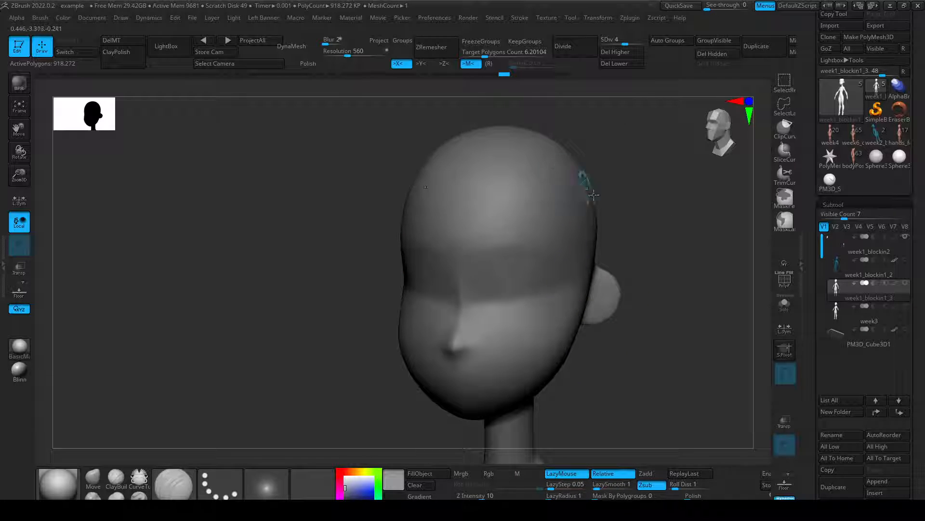
pyautogui.keyDown('alt'); pyautogui.moveTo(611, 160); pyautogui.dragTo(602, 180, button='right'); pyautogui.keyUp('alt')
pyautogui.press('b')
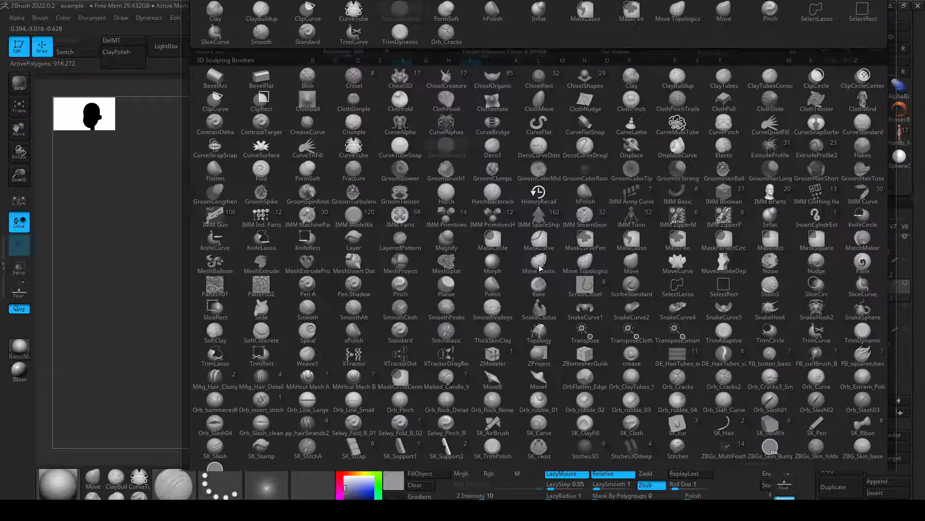
pyautogui.press('s')
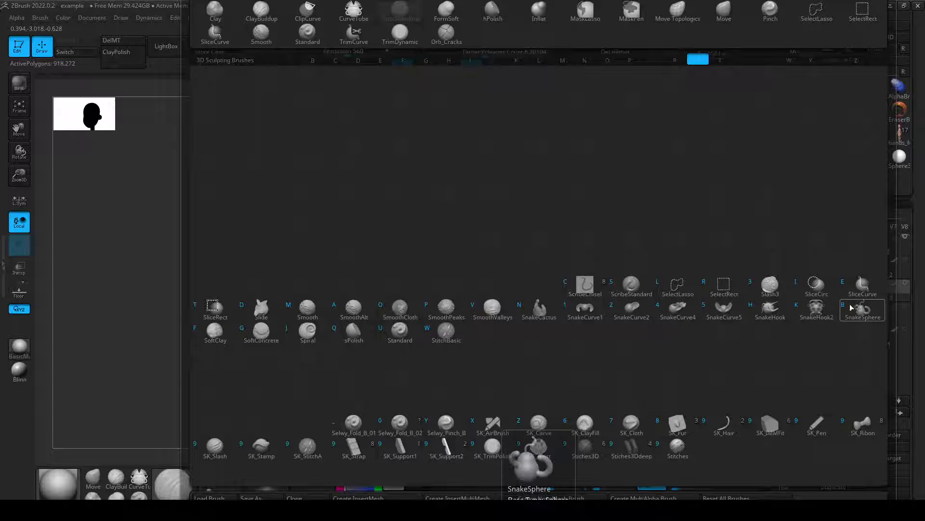
pyautogui.click(821, 318)
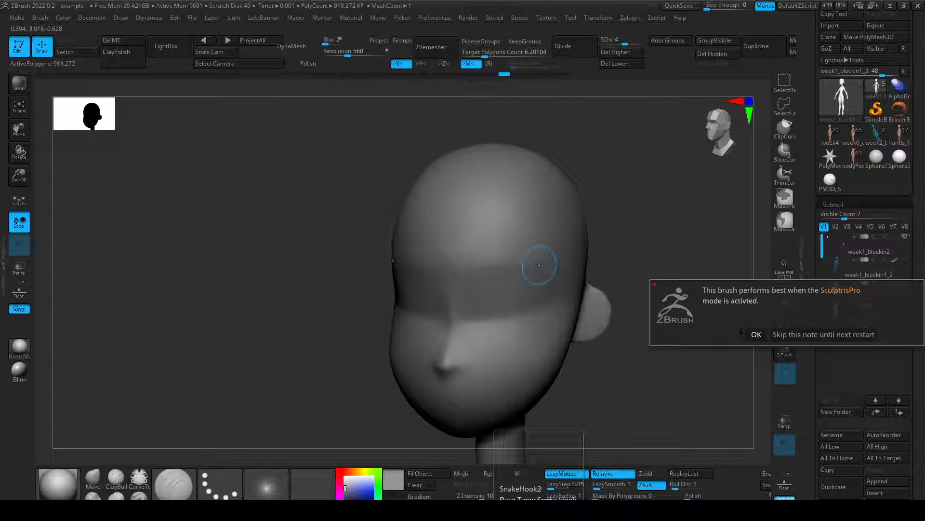
# Dismiss the SculptrisPro note and pull winglike horns out of both sides of the upper head with the SnakeHook brush.
pyautogui.click(823, 334)
pyautogui.press('b')
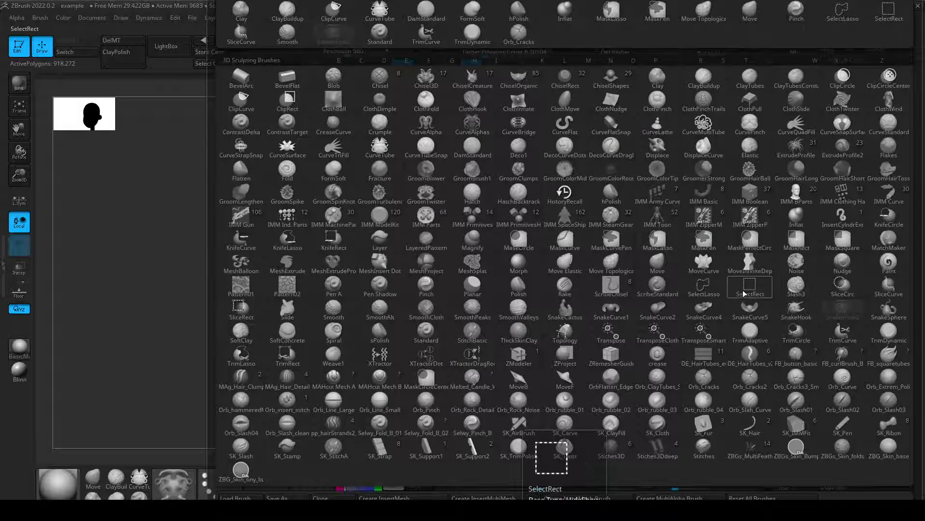
pyautogui.click(799, 313)
pyautogui.moveTo(573, 242); pyautogui.dragTo(572, 207, button='right')
pyautogui.moveTo(539, 217)
pyautogui.mouseDown()
pyautogui.moveTo(617, 190)
pyautogui.moveTo(663, 241)
pyautogui.moveTo(699, 207)
pyautogui.moveTo(731, 213)
pyautogui.mouseUp()
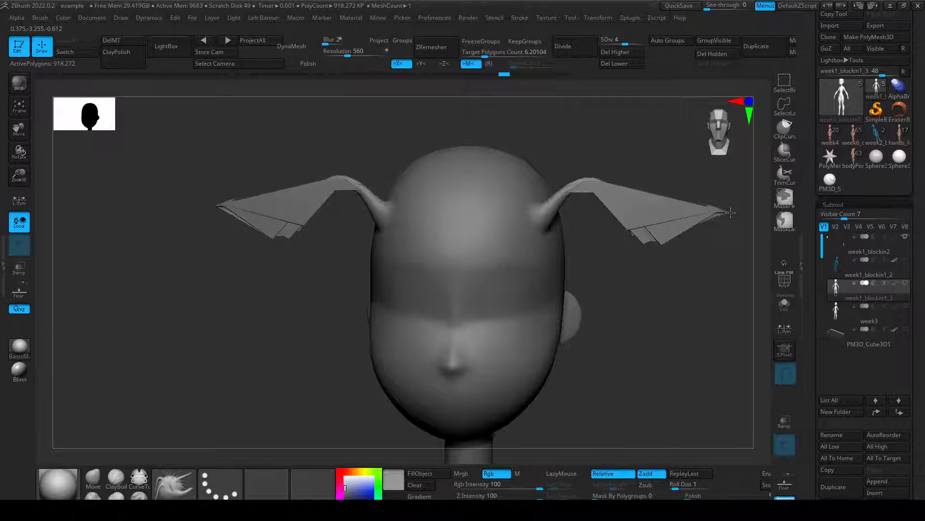
# Try a larger Move Topological brush on the forehead and horns, and undo it together with the pulled horns.
pyautogui.moveTo(661, 314); pyautogui.dragTo(574, 240, button='right')
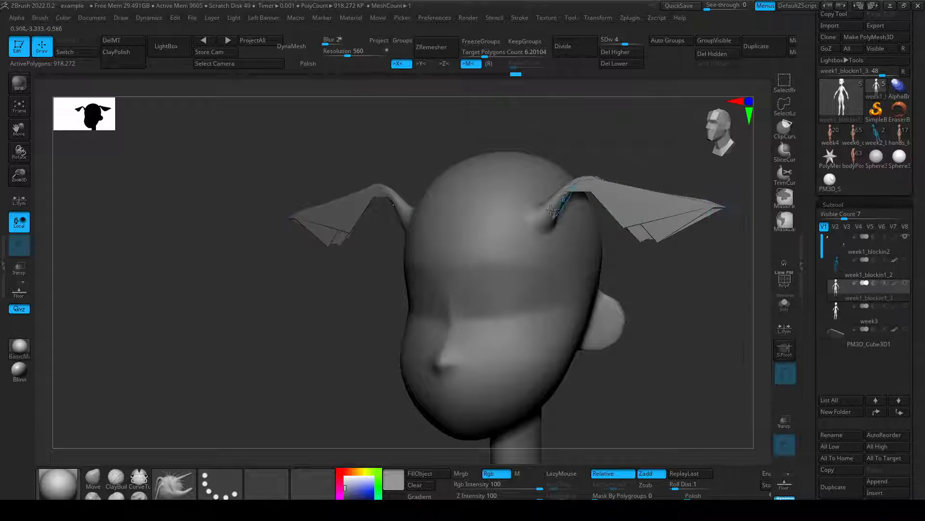
pyautogui.moveTo(639, 299); pyautogui.dragTo(674, 305)
pyautogui.press('b')
pyautogui.press('m')
pyautogui.press('t')
pyautogui.press('s')
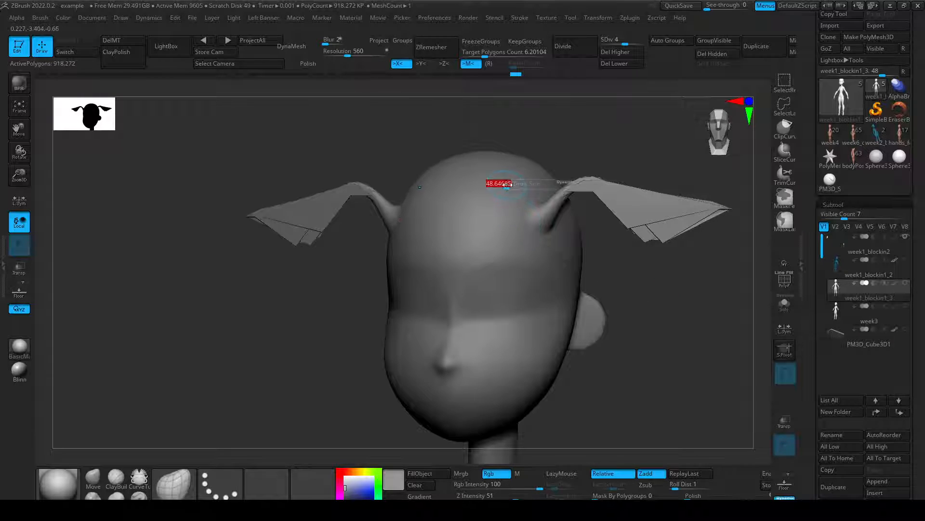
pyautogui.moveTo(509, 187)
pyautogui.mouseDown()
pyautogui.moveTo(592, 98)
pyautogui.moveTo(703, 101)
pyautogui.moveTo(729, 156)
pyautogui.moveTo(570, 141)
pyautogui.moveTo(648, 74)
pyautogui.moveTo(744, 118)
pyautogui.moveTo(794, 245)
pyautogui.moveTo(749, 242)
pyautogui.moveTo(535, 135)
pyautogui.moveTo(571, 127)
pyautogui.moveTo(533, 149)
pyautogui.moveTo(813, 314)
pyautogui.moveTo(555, 162)
pyautogui.moveTo(627, 178)
pyautogui.moveTo(752, 233)
pyautogui.moveTo(667, 179)
pyautogui.mouseUp()
pyautogui.hotkey('ctrl', 'z')
pyautogui.hotkey('ctrl', 'z')
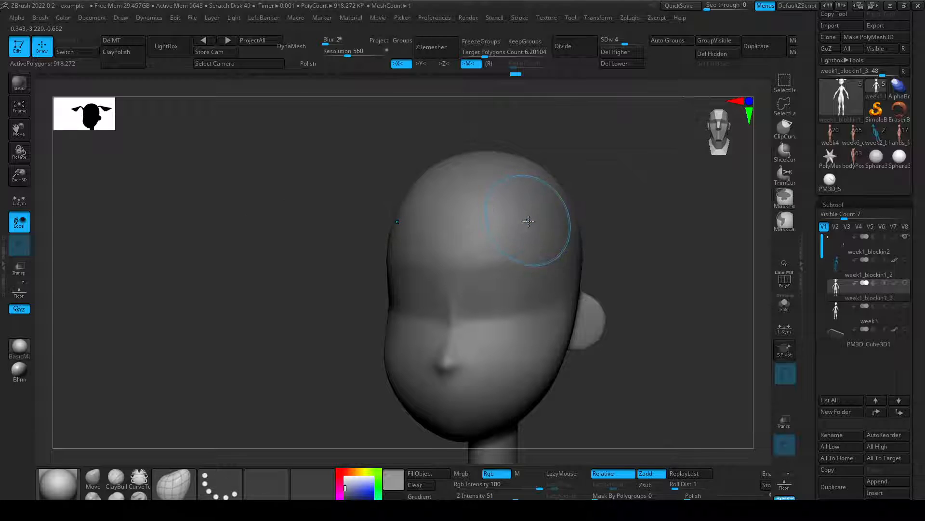
# Pull a pair of long wavy horns out of the upper head with the SnakeHook brush and inspect their wireframe.
pyautogui.press('b')
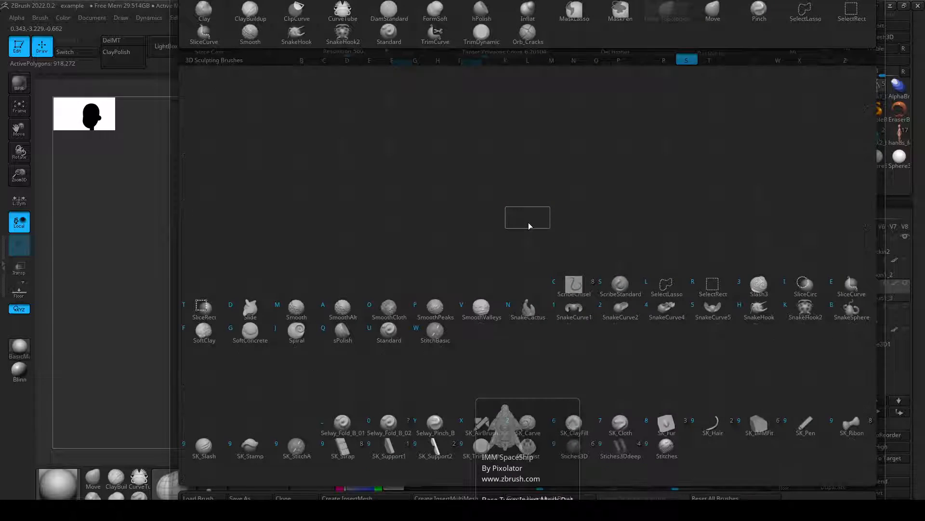
pyautogui.click(759, 307)
pyautogui.moveTo(554, 188)
pyautogui.mouseDown()
pyautogui.moveTo(576, 159)
pyautogui.moveTo(610, 166)
pyautogui.moveTo(626, 251)
pyautogui.moveTo(668, 226)
pyautogui.moveTo(689, 164)
pyautogui.moveTo(736, 217)
pyautogui.moveTo(743, 260)
pyautogui.moveTo(761, 196)
pyautogui.mouseUp()
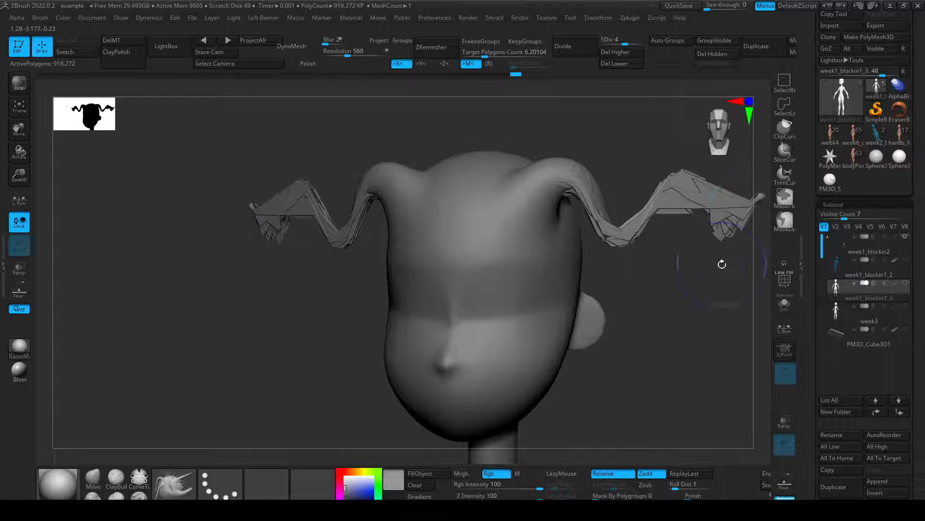
pyautogui.hotkey('shift', 'f')
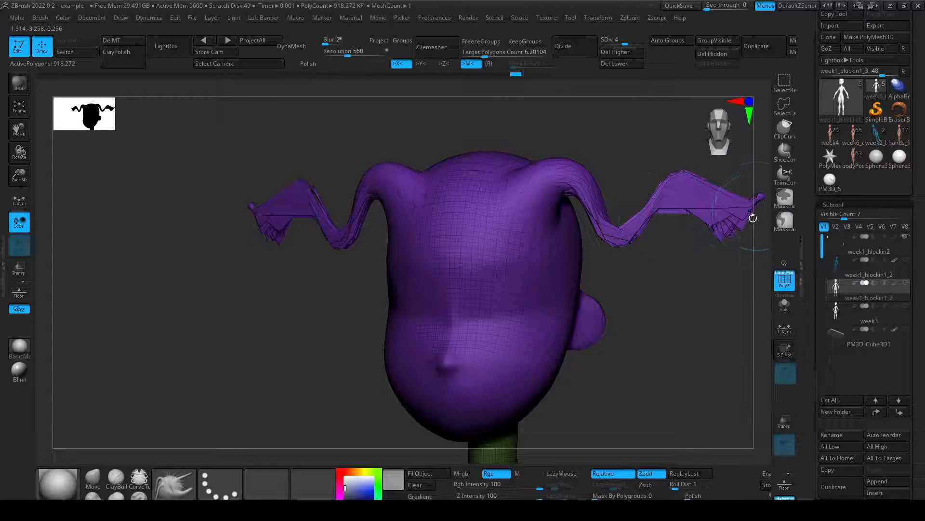
pyautogui.press('b')
pyautogui.press('c')
pyautogui.press('b')
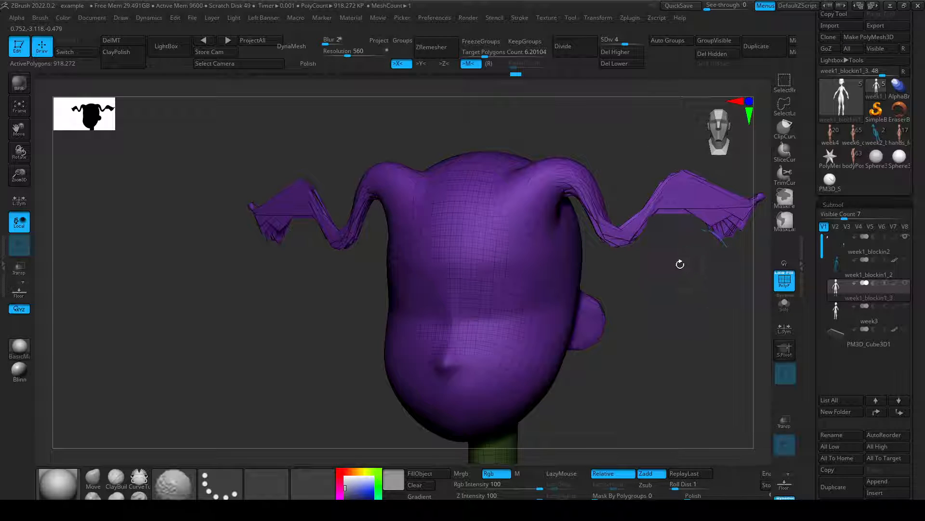
pyautogui.hotkey('shift', 'f')
# Reshape the horns into long, smooth, tapering spikes pointing sideways and check them with the polyframe display.
pyautogui.moveTo(674, 291)
pyautogui.keyDown('alt'); pyautogui.mouseDown()
pyautogui.moveTo(649, 273)
pyautogui.moveTo(629, 231)
pyautogui.moveTo(660, 220)
pyautogui.moveTo(597, 212)
pyautogui.moveTo(627, 208)
pyautogui.moveTo(611, 219)
pyautogui.moveTo(617, 250)
pyautogui.moveTo(521, 243)
pyautogui.mouseUp(); pyautogui.keyUp('alt')
pyautogui.moveTo(649, 169)
pyautogui.keyDown('alt'); pyautogui.mouseDown()
pyautogui.moveTo(654, 204)
pyautogui.moveTo(638, 293)
pyautogui.moveTo(608, 274)
pyautogui.moveTo(655, 289)
pyautogui.moveTo(601, 287)
pyautogui.moveTo(613, 285)
pyautogui.mouseUp(); pyautogui.keyUp('alt')
pyautogui.hotkey('shift', 'f')
pyautogui.hotkey('shift', 'f')
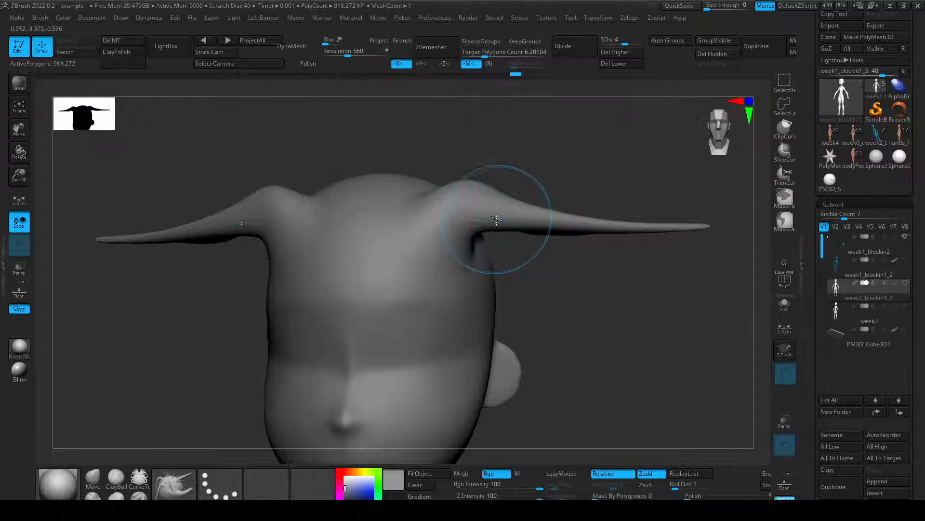
# Carve mirrored grooves from the horn roots down the brow to the eyes with DamStandard, raising its Z Intensity to 18.
pyautogui.press('b')
pyautogui.press('d')
pyautogui.press('s')
pyautogui.press('s')
pyautogui.moveTo(479, 219); pyautogui.dragTo(451, 222)
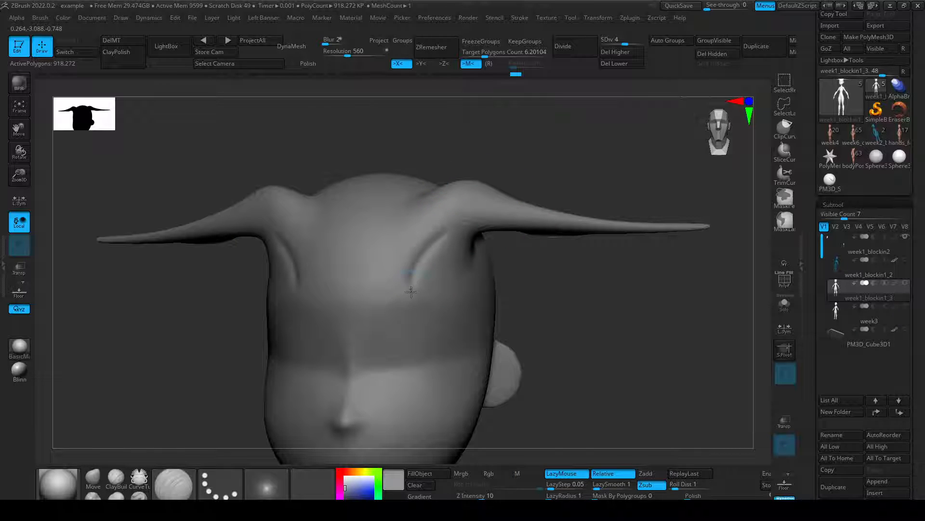
pyautogui.moveTo(489, 497); pyautogui.dragTo(494, 497)
pyautogui.moveTo(420, 250); pyautogui.dragTo(414, 295)
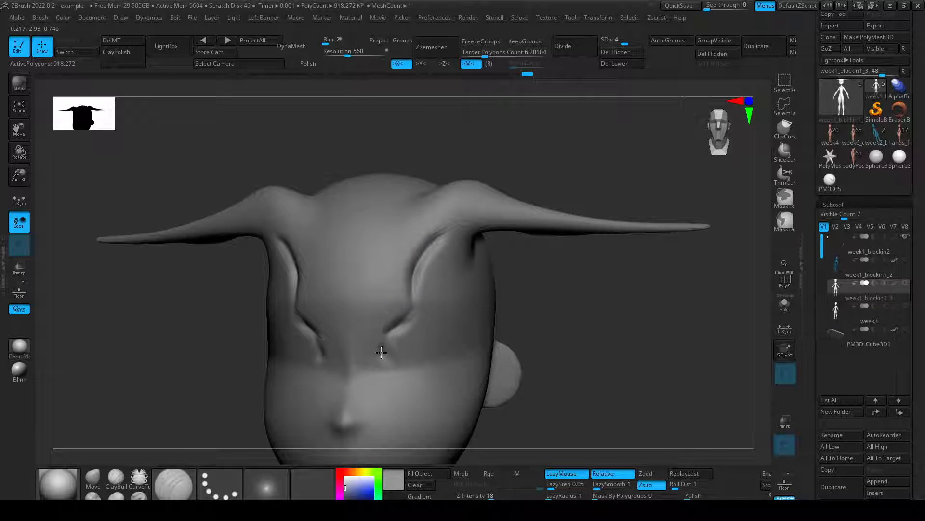
pyautogui.moveTo(381, 353); pyautogui.dragTo(391, 355)
# Carve fine streaks along the length of both horns with the DamStandard brush.
pyautogui.moveTo(488, 220); pyautogui.dragTo(619, 227)
pyautogui.moveTo(525, 215)
pyautogui.mouseDown()
pyautogui.moveTo(565, 230)
pyautogui.moveTo(649, 230)
pyautogui.mouseUp()
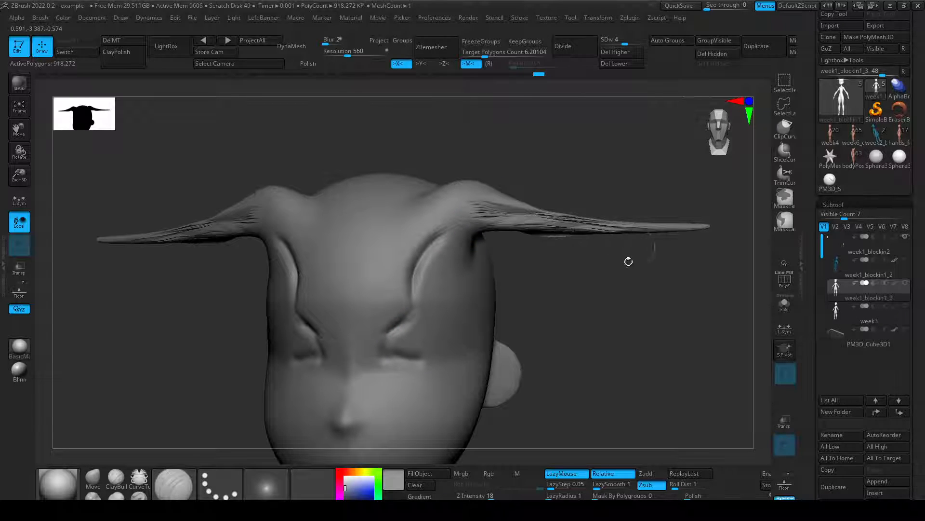
pyautogui.keyDown('alt'); pyautogui.moveTo(629, 261); pyautogui.dragTo(584, 261); pyautogui.keyUp('alt')
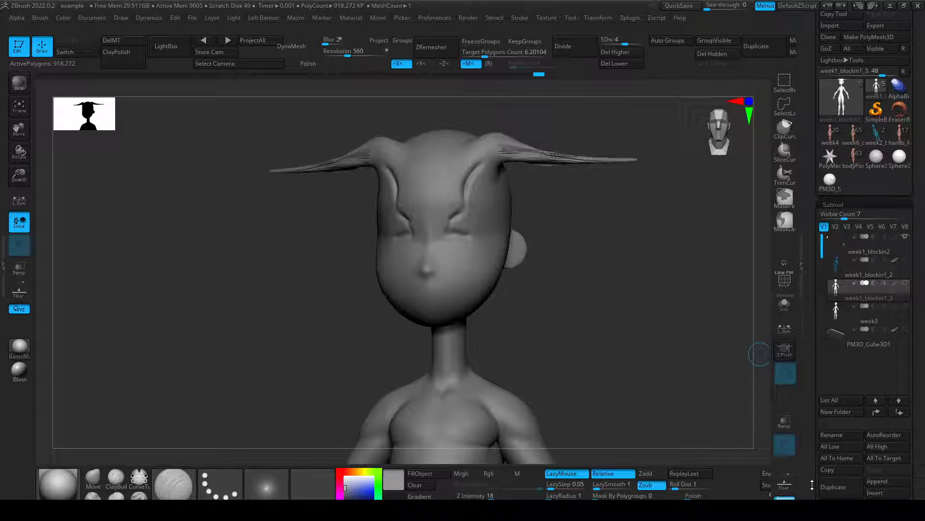
# Remesh the figure with DynaMesh at a resolution of 560 and check the new topology with the polyframe display.
pyautogui.moveTo(813, 484); pyautogui.dragTo(818, 460)
pyautogui.click(841, 400)
pyautogui.click(836, 280)
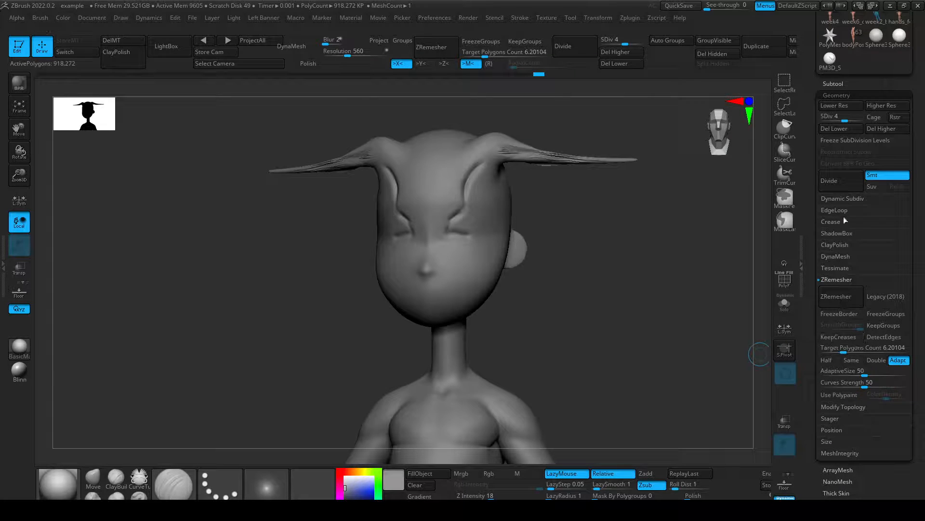
pyautogui.click(838, 258)
pyautogui.click(836, 281)
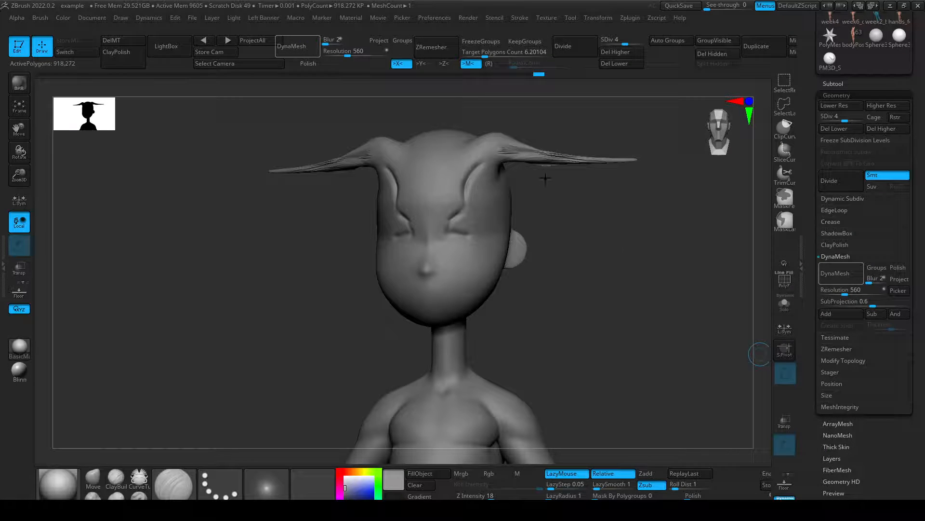
pyautogui.press('f')
pyautogui.hotkey('shift', 'f')
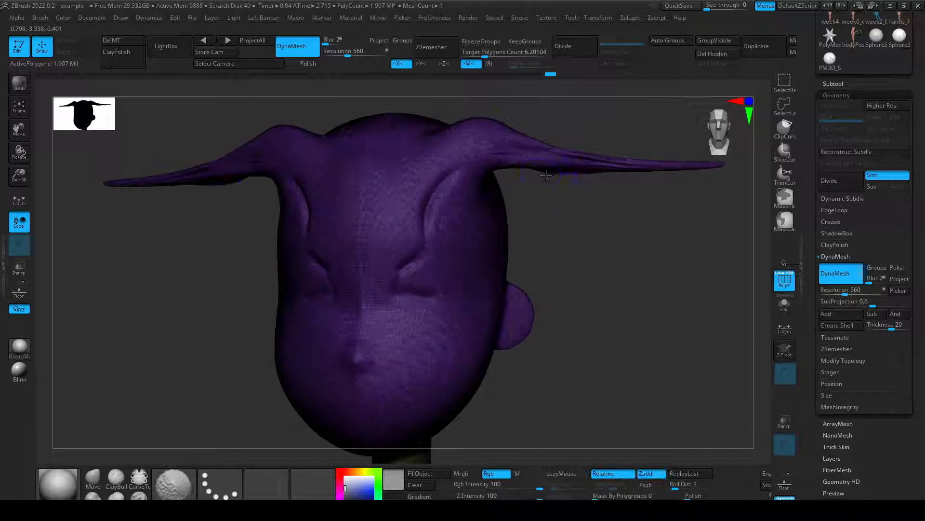
pyautogui.hotkey('shift', 'f')
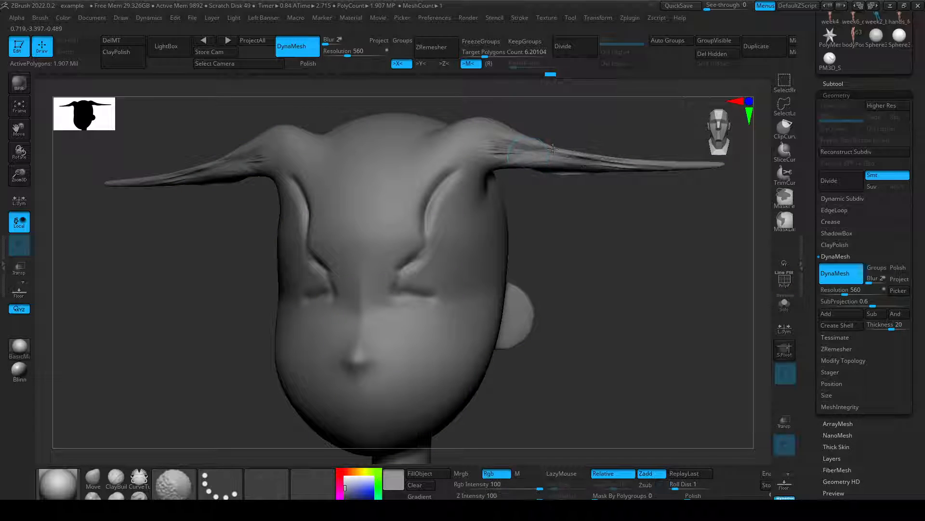
# Carve a second pair of DamStandard folds along the horns and down the forehead to the inner eyes.
pyautogui.press('b')
pyautogui.press('d')
pyautogui.press('s')
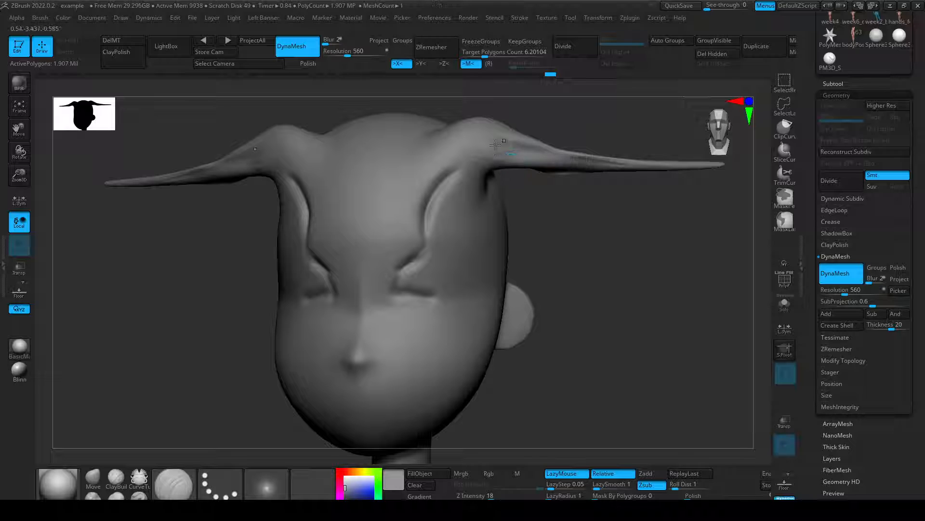
pyautogui.moveTo(444, 157)
pyautogui.mouseDown()
pyautogui.moveTo(481, 148)
pyautogui.moveTo(570, 155)
pyautogui.moveTo(484, 139)
pyautogui.moveTo(430, 170)
pyautogui.moveTo(397, 227)
pyautogui.mouseUp()
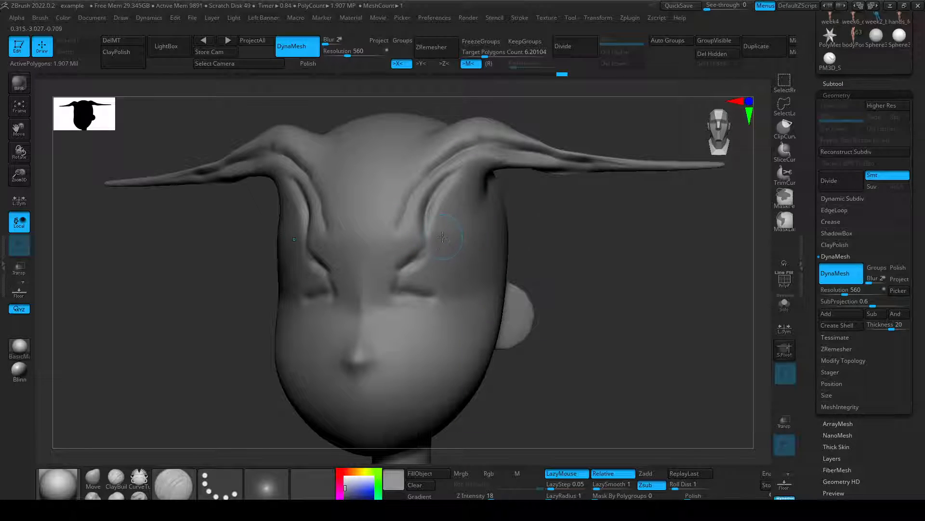
pyautogui.moveTo(394, 254); pyautogui.dragTo(380, 301)
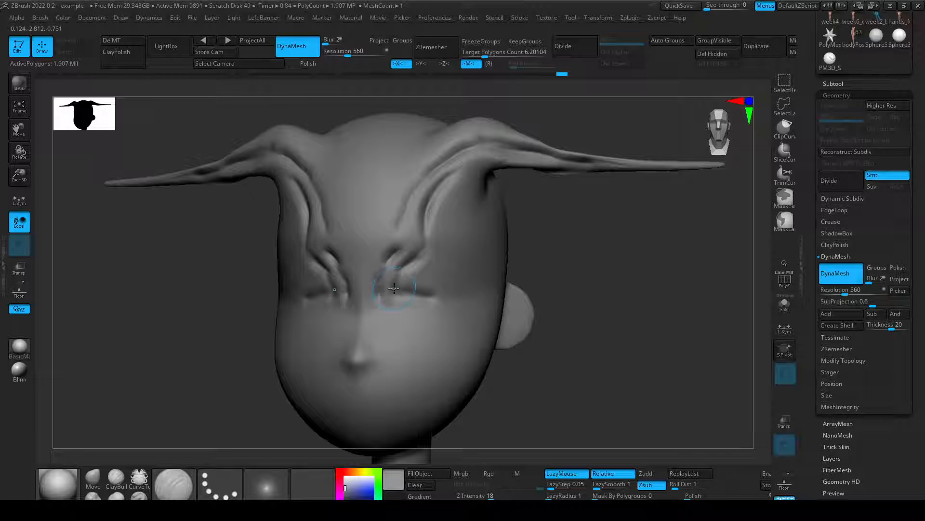
# Deepen the forehead folds and carve creases around and beneath the horn roots with the DamStandard brush.
pyautogui.moveTo(545, 290); pyautogui.dragTo(562, 268)
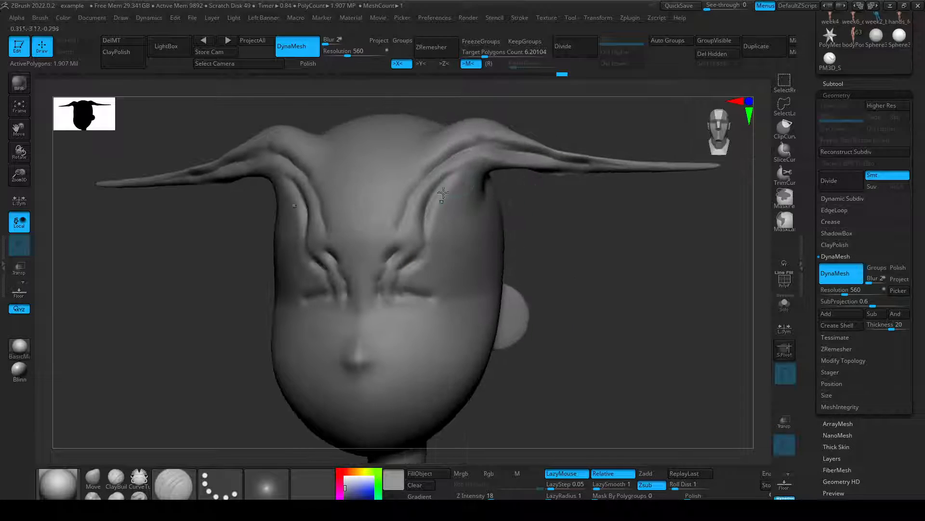
pyautogui.moveTo(576, 191)
pyautogui.mouseDown()
pyautogui.moveTo(593, 223)
pyautogui.moveTo(551, 190)
pyautogui.moveTo(443, 187)
pyautogui.mouseUp()
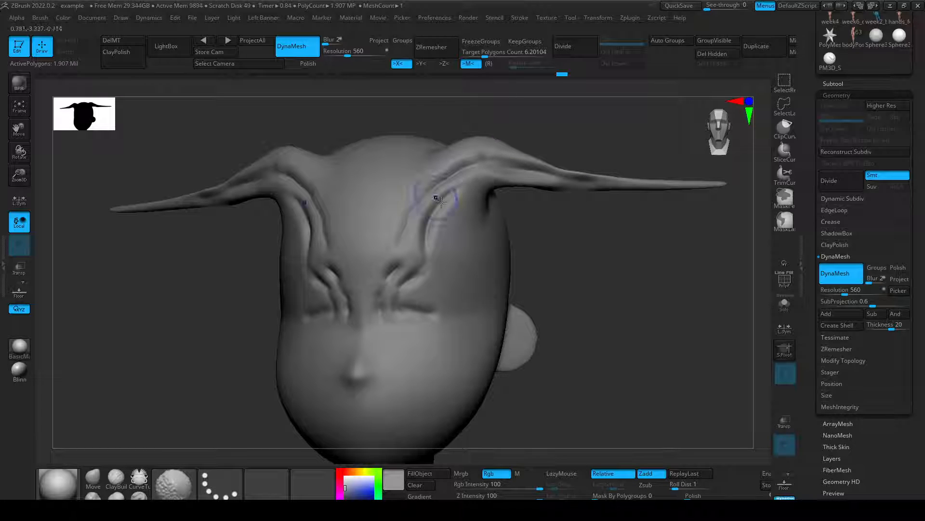
pyautogui.moveTo(579, 252)
pyautogui.mouseDown()
pyautogui.moveTo(603, 256)
pyautogui.moveTo(555, 259)
pyautogui.moveTo(570, 251)
pyautogui.mouseUp()
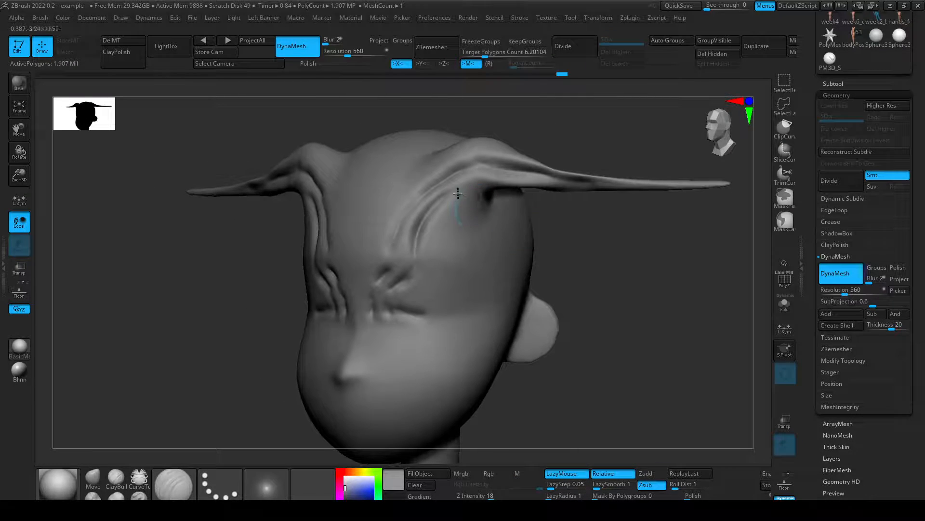
pyautogui.moveTo(577, 285); pyautogui.dragTo(487, 265)
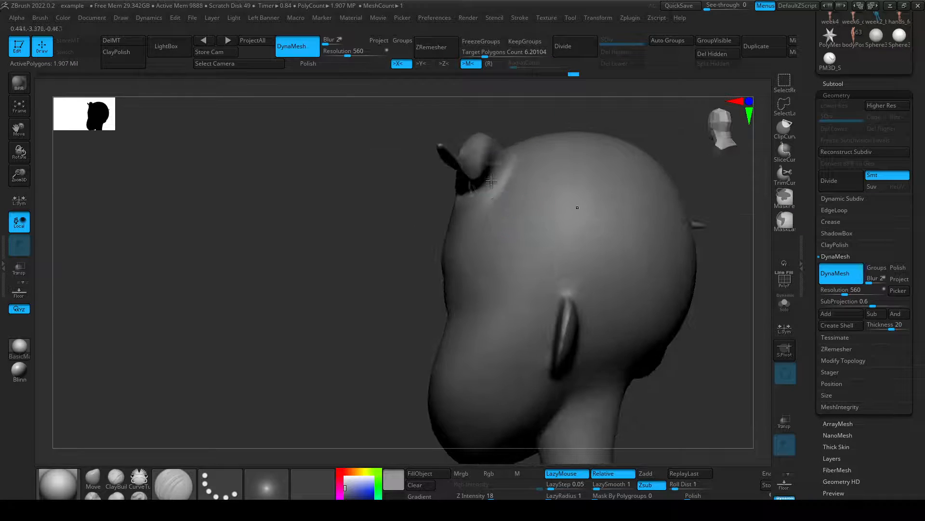
pyautogui.moveTo(451, 233); pyautogui.dragTo(515, 206)
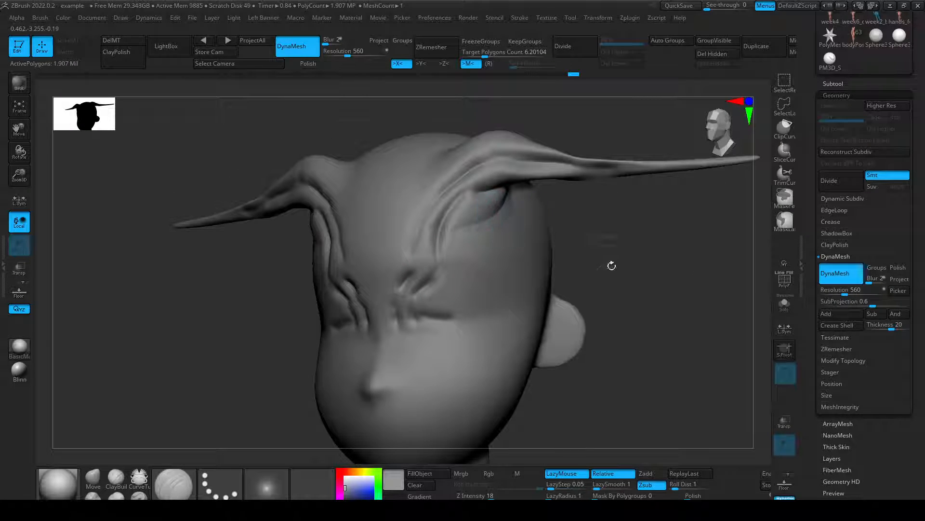
# Turn off DynaMesh for the figure, close the geometry settings and return to the subtool list.
pyautogui.moveTo(612, 265); pyautogui.dragTo(704, 217)
pyautogui.click(839, 272)
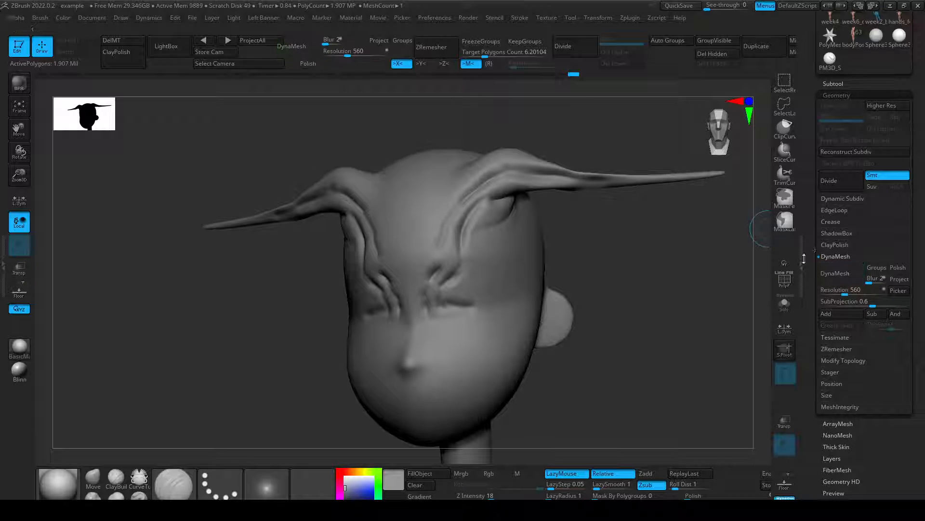
pyautogui.click(837, 96)
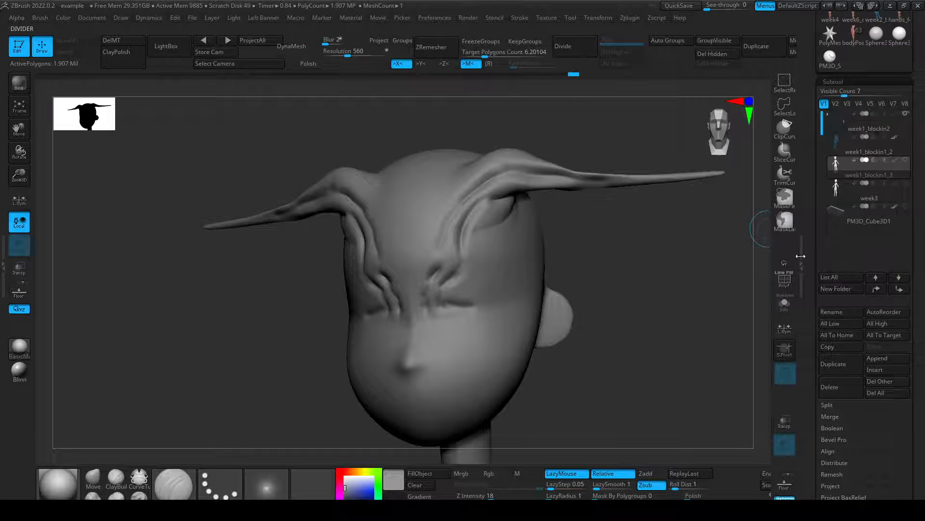
# Face the head from the front, try the Orb_rubble_01 brush across the forehead and undo the strokes.
pyautogui.keyDown('shift'); pyautogui.moveTo(600, 256); pyautogui.dragTo(622, 268); pyautogui.keyUp('shift')
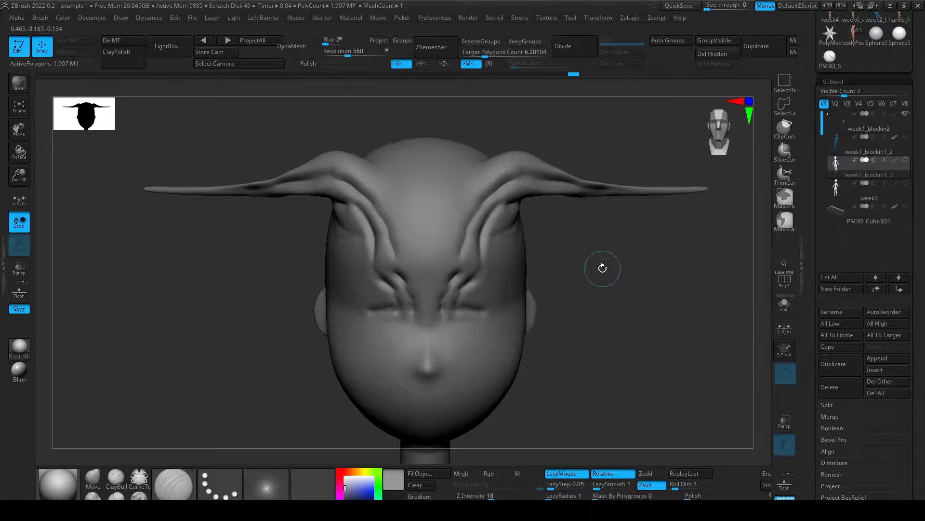
pyautogui.press('b')
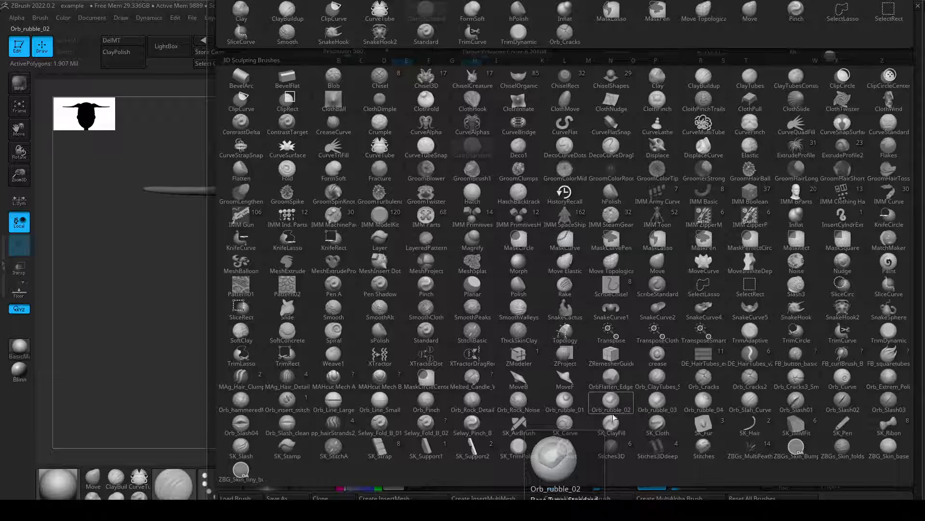
pyautogui.click(592, 403)
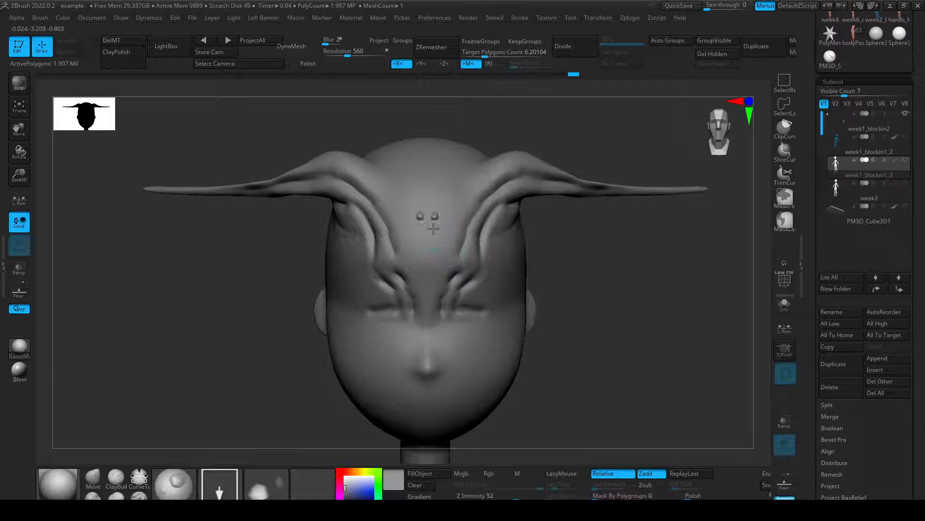
pyautogui.moveTo(433, 229); pyautogui.dragTo(404, 331)
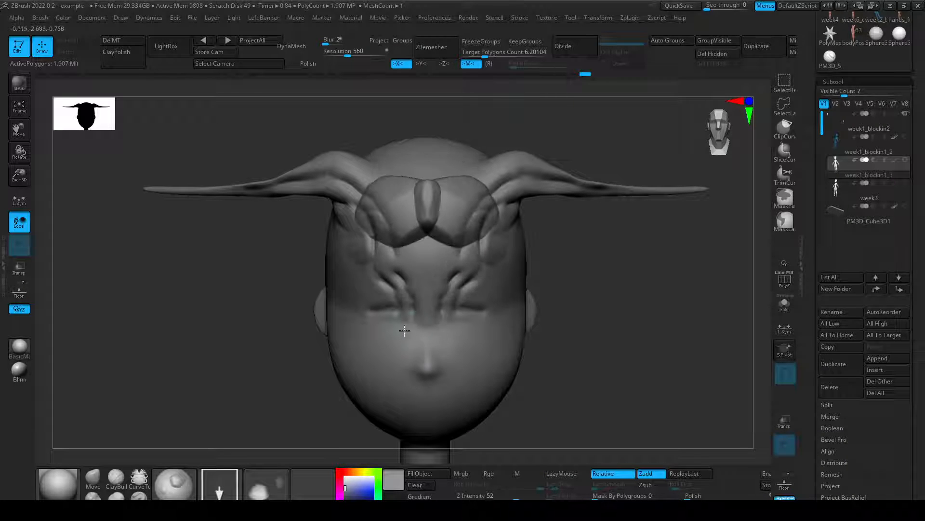
pyautogui.hotkey('ctrl', 'z')
pyautogui.moveTo(585, 345)
pyautogui.mouseDown()
pyautogui.moveTo(526, 338)
pyautogui.moveTo(509, 358)
pyautogui.moveTo(525, 386)
pyautogui.mouseUp()
pyautogui.moveTo(618, 389); pyautogui.dragTo(494, 380)
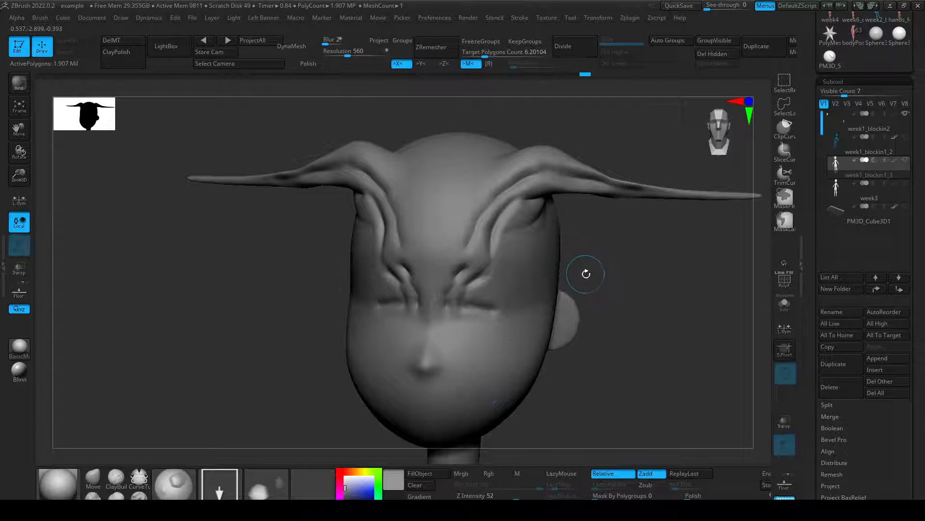
# Select the SK_Cloth brush and sculpt thick mirrored folds from the cheeks down to the chin.
pyautogui.press('b')
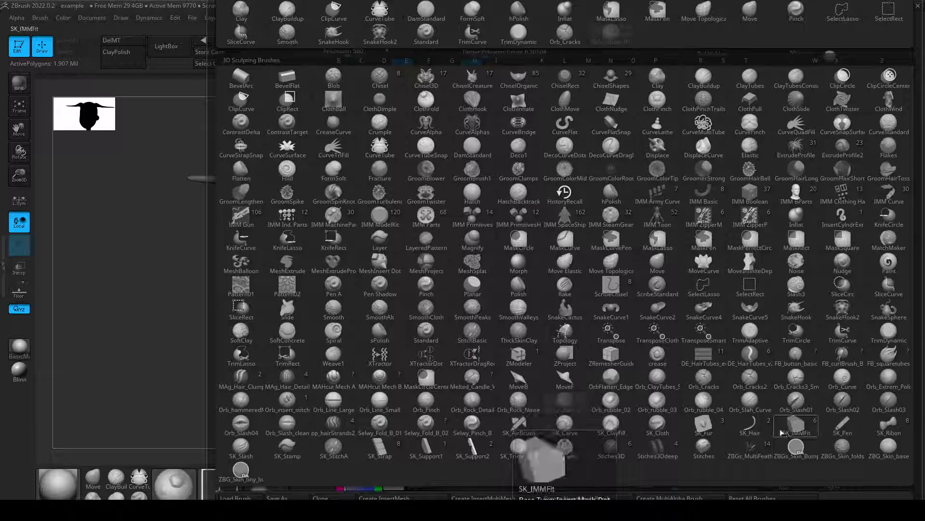
pyautogui.click(651, 429)
pyautogui.moveTo(487, 355)
pyautogui.mouseDown()
pyautogui.moveTo(523, 308)
pyautogui.moveTo(482, 391)
pyautogui.moveTo(450, 426)
pyautogui.moveTo(419, 422)
pyautogui.mouseUp()
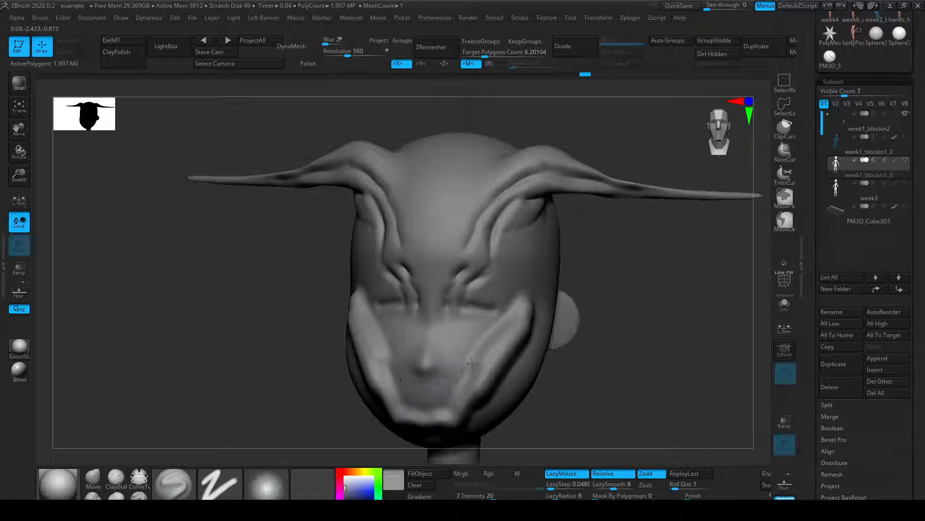
# Undo the thick cheek folds, lower Z Intensity to 8 and sculpt softer mirrored folds from the cheeks toward the chin.
pyautogui.moveTo(472, 363)
pyautogui.mouseDown(button='right')
pyautogui.moveTo(524, 258)
pyautogui.moveTo(530, 366)
pyautogui.mouseUp(button='right')
pyautogui.hotkey('ctrl', 'z')
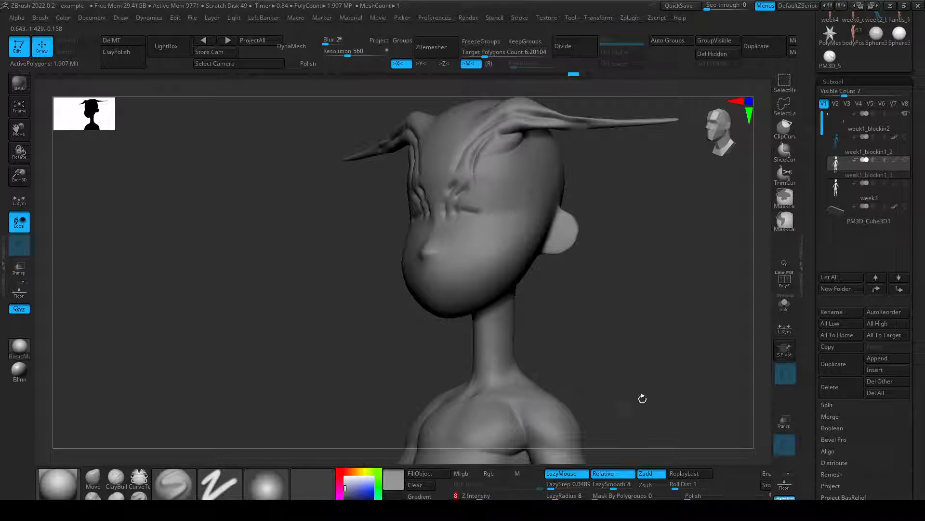
pyautogui.moveTo(642, 398)
pyautogui.mouseDown(button='right')
pyautogui.moveTo(583, 302)
pyautogui.moveTo(452, 236)
pyautogui.mouseUp(button='right')
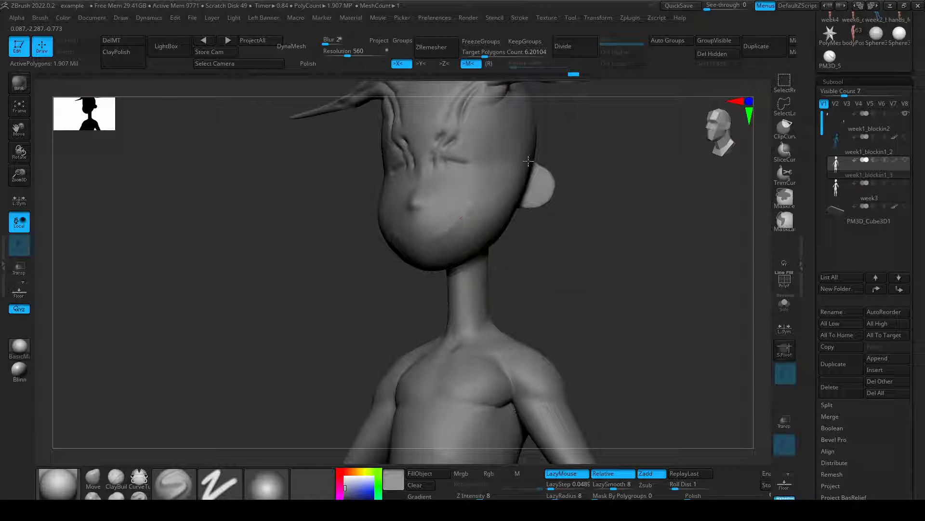
pyautogui.moveTo(528, 161)
pyautogui.mouseDown()
pyautogui.moveTo(428, 237)
pyautogui.moveTo(501, 227)
pyautogui.mouseUp()
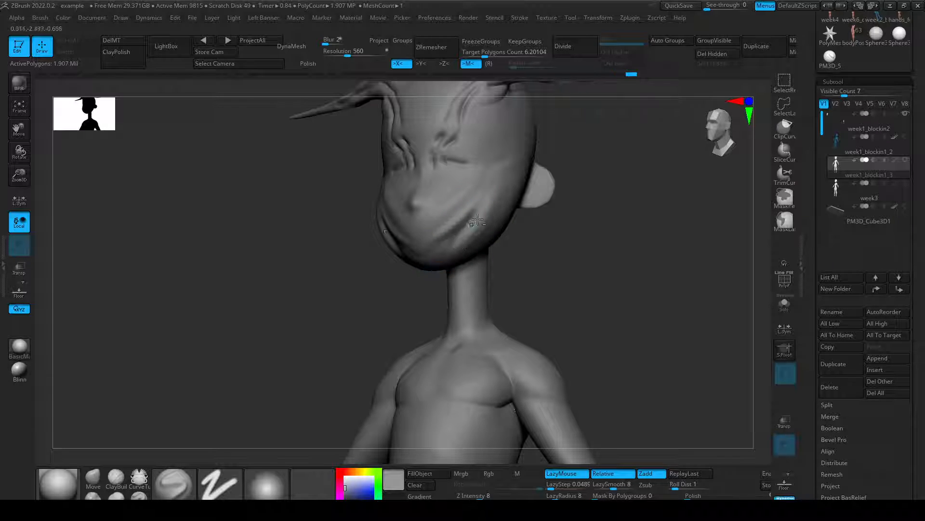
pyautogui.moveTo(530, 244); pyautogui.dragTo(585, 262)
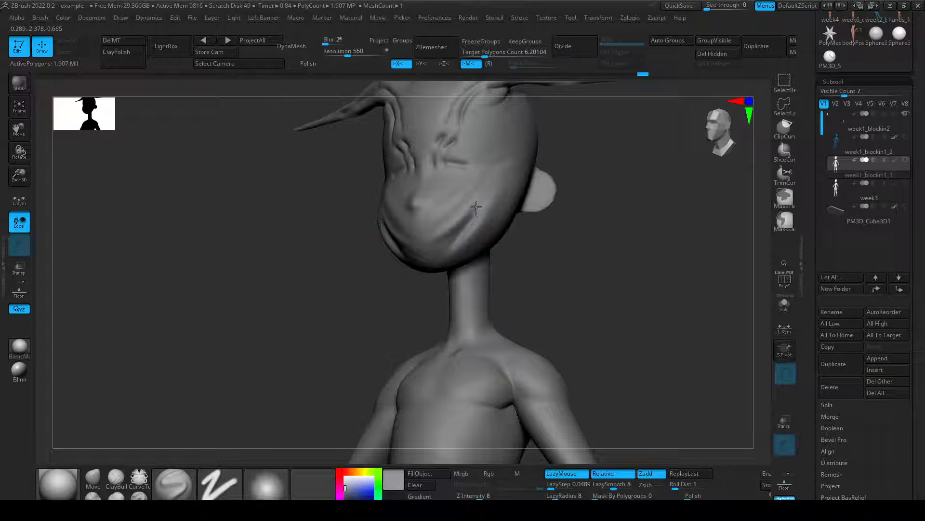
pyautogui.press('shift')
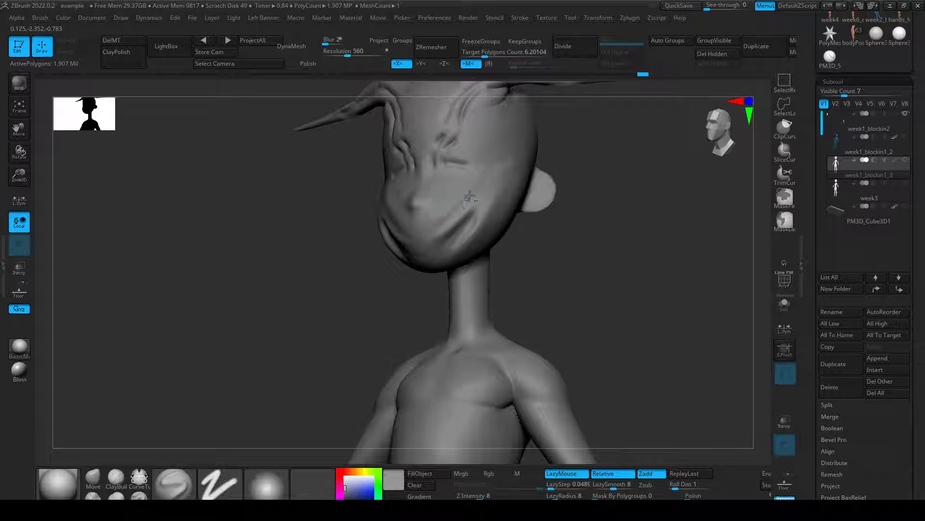
pyautogui.moveTo(550, 286); pyautogui.dragTo(568, 307)
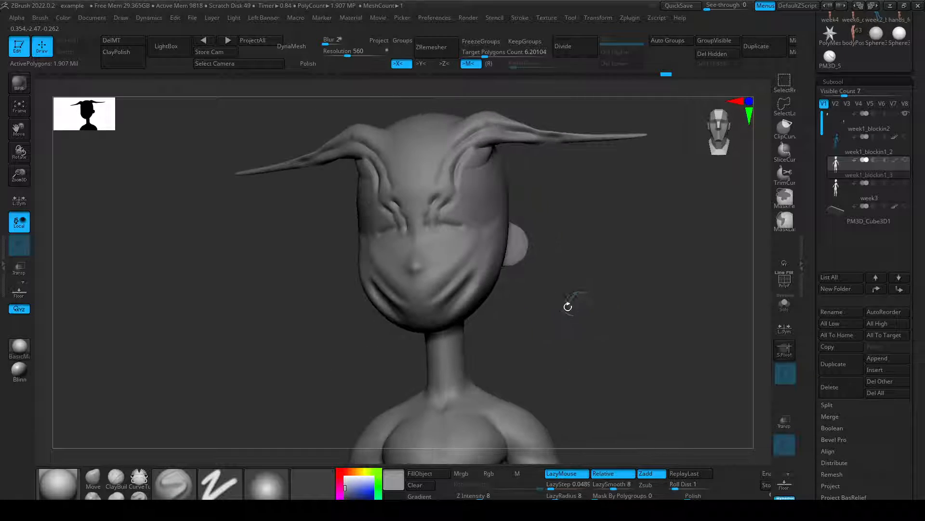
pyautogui.press('b')
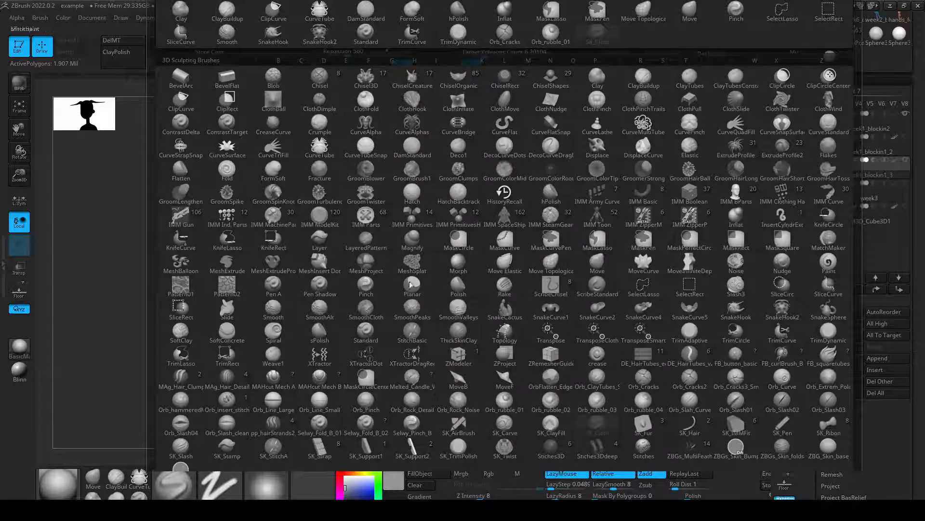
pyautogui.click(439, 115)
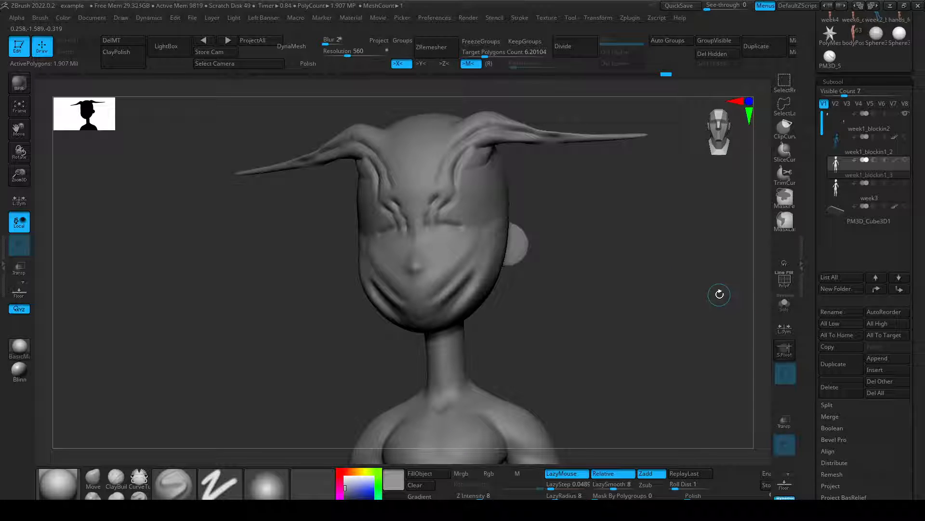
pyautogui.keyDown('shift'); pyautogui.moveTo(544, 289); pyautogui.dragTo(494, 320); pyautogui.keyUp('shift')
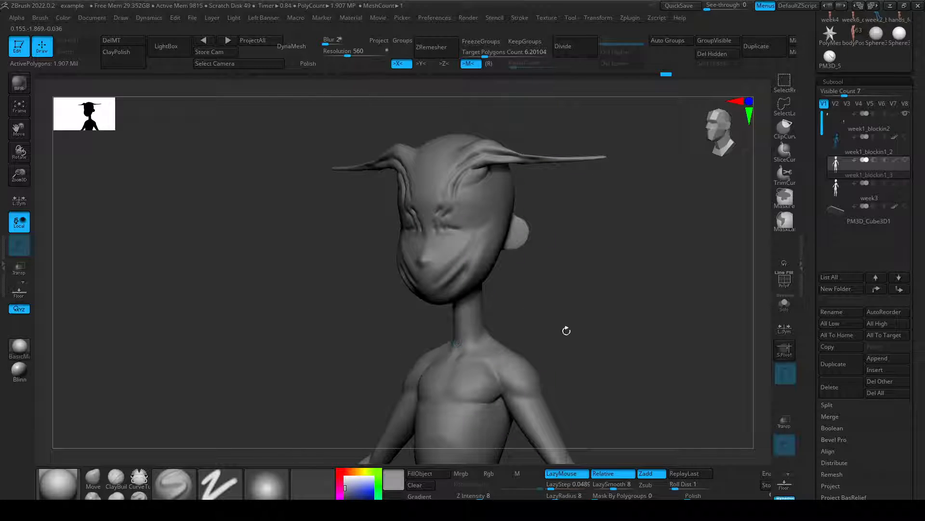
# Paint a mirrored mask over both eye areas of the head.
pyautogui.moveTo(567, 330); pyautogui.dragTo(554, 291)
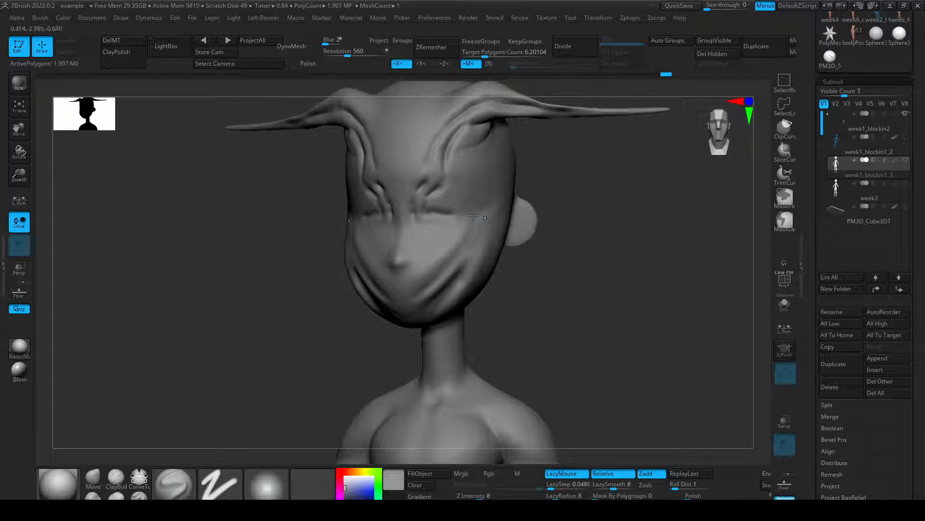
pyautogui.keyDown('alt'); pyautogui.moveTo(491, 214); pyautogui.dragTo(495, 262, button='right'); pyautogui.keyUp('alt')
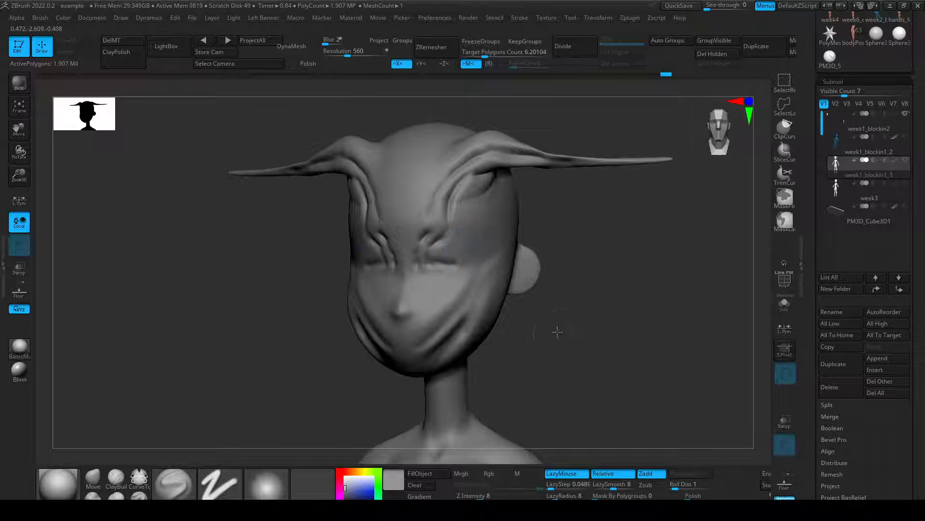
pyautogui.moveTo(554, 331)
pyautogui.mouseDown()
pyautogui.moveTo(571, 330)
pyautogui.moveTo(554, 351)
pyautogui.moveTo(552, 343)
pyautogui.mouseUp()
pyautogui.moveTo(471, 251)
pyautogui.keyDown('ctrl'); pyautogui.mouseDown()
pyautogui.moveTo(468, 242)
pyautogui.moveTo(440, 262)
pyautogui.mouseUp(); pyautogui.keyUp('ctrl')
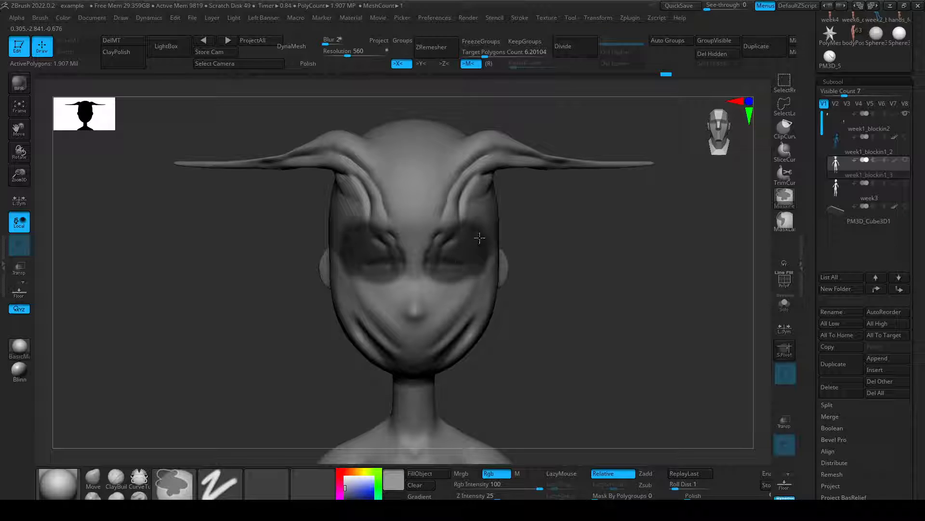
pyautogui.moveTo(542, 335); pyautogui.dragTo(534, 336)
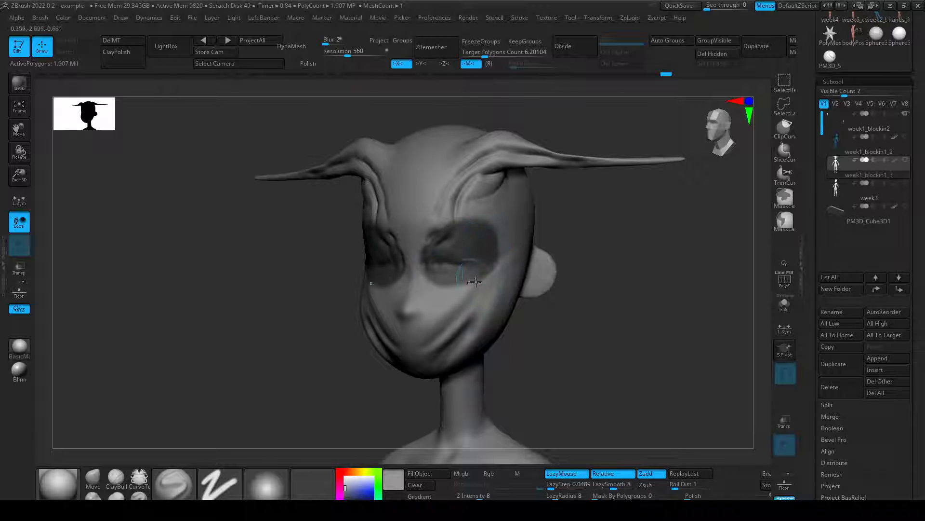
# Show the polygroups, then isolate and hide the masked eye areas and switch visibility between the head and body groups.
pyautogui.hotkey('shift', 'f')
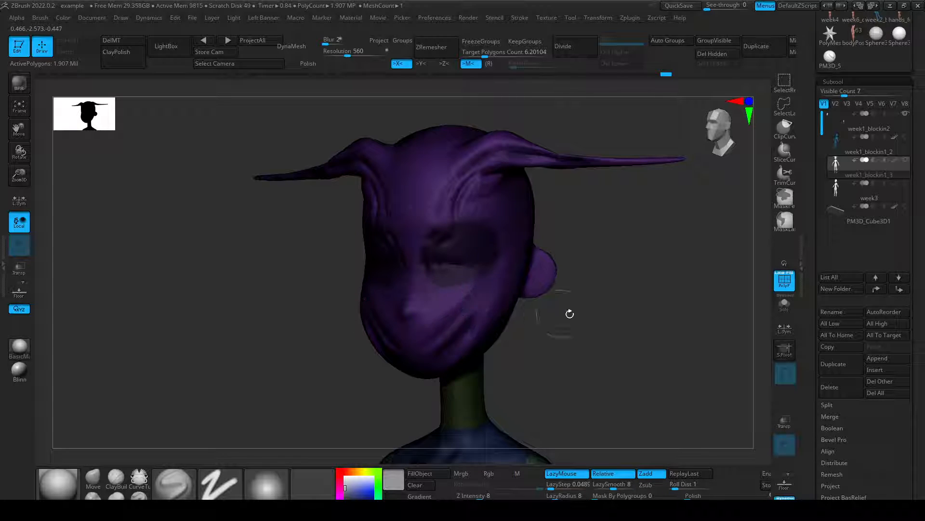
pyautogui.keyDown('ctrl'); pyautogui.keyDown('shift'); pyautogui.click(465, 261); pyautogui.keyUp('shift'); pyautogui.keyUp('ctrl')
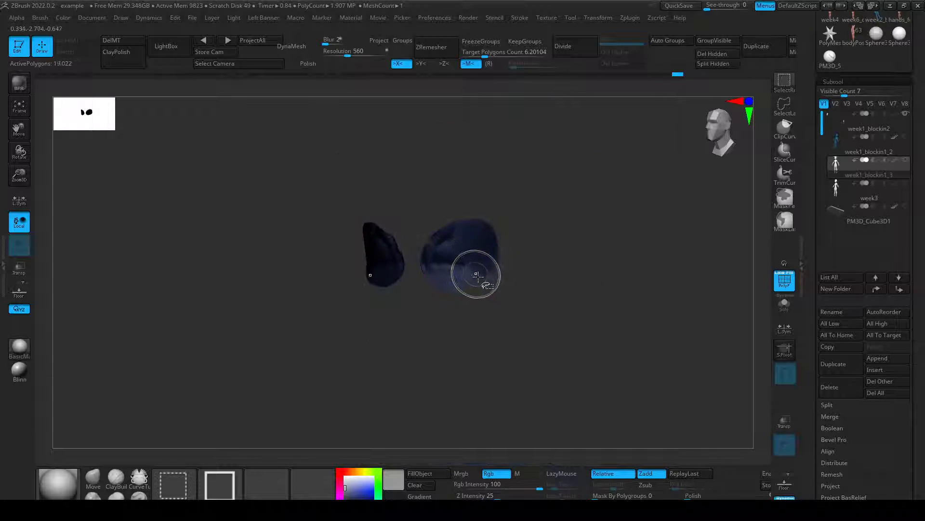
pyautogui.hotkey('shift', 'f')
pyautogui.keyDown('ctrl'); pyautogui.keyDown('shift'); pyautogui.click(491, 271); pyautogui.keyUp('shift'); pyautogui.keyUp('ctrl')
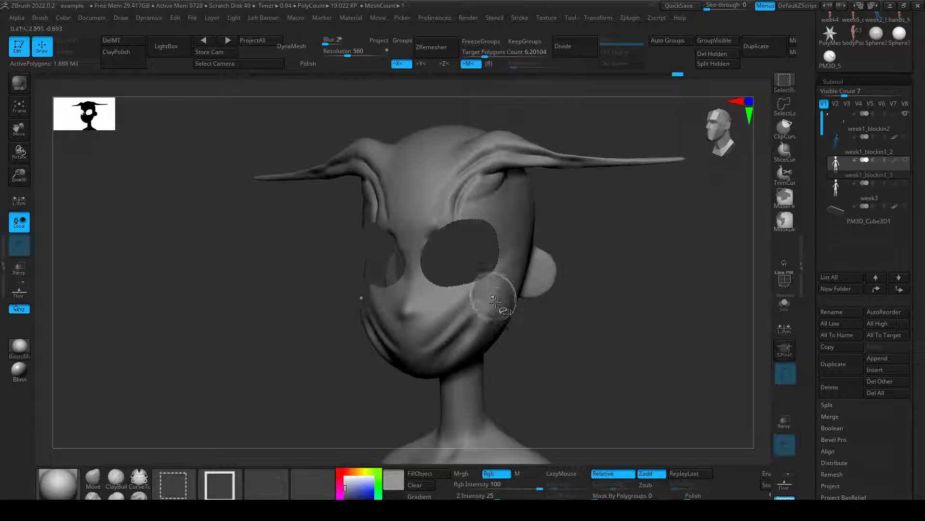
pyautogui.keyDown('ctrl'); pyautogui.keyDown('shift'); pyautogui.click(470, 295); pyautogui.keyUp('shift'); pyautogui.keyUp('ctrl')
pyautogui.keyDown('ctrl'); pyautogui.keyDown('shift'); pyautogui.click(538, 326); pyautogui.keyUp('shift'); pyautogui.keyUp('ctrl')
pyautogui.keyDown('ctrl'); pyautogui.keyDown('shift'); pyautogui.click(477, 312); pyautogui.keyUp('shift'); pyautogui.keyUp('ctrl')
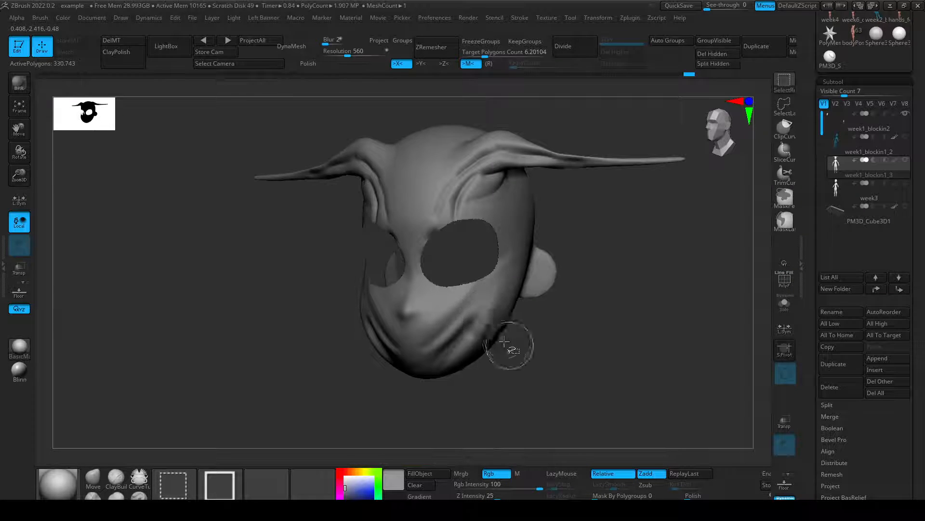
# Undo the visibility changes to bring back the whole figure with its eye areas masked.
pyautogui.hotkey('ctrl', 'z')
pyautogui.hotkey('ctrl', 'z')
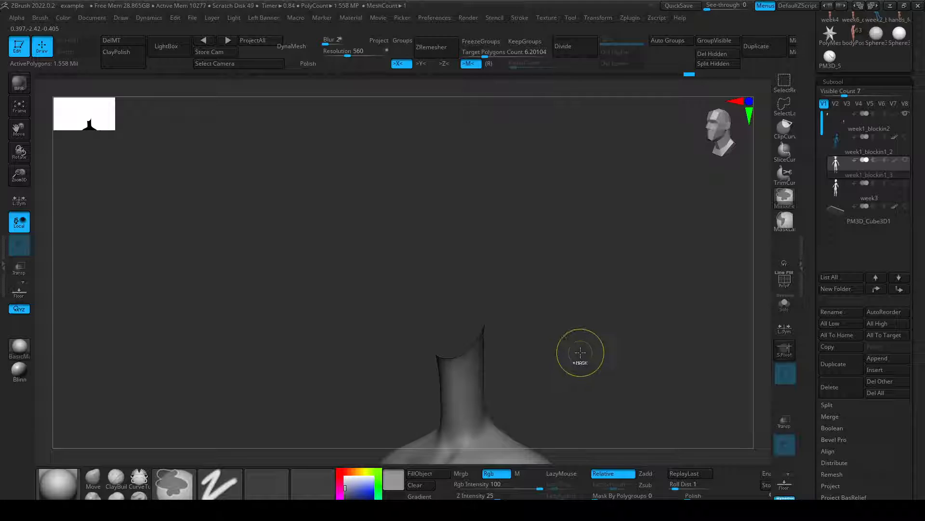
pyautogui.hotkey('ctrl', 'z')
pyautogui.hotkey('ctrl', 'z')
pyautogui.hotkey('ctrl', 'z')
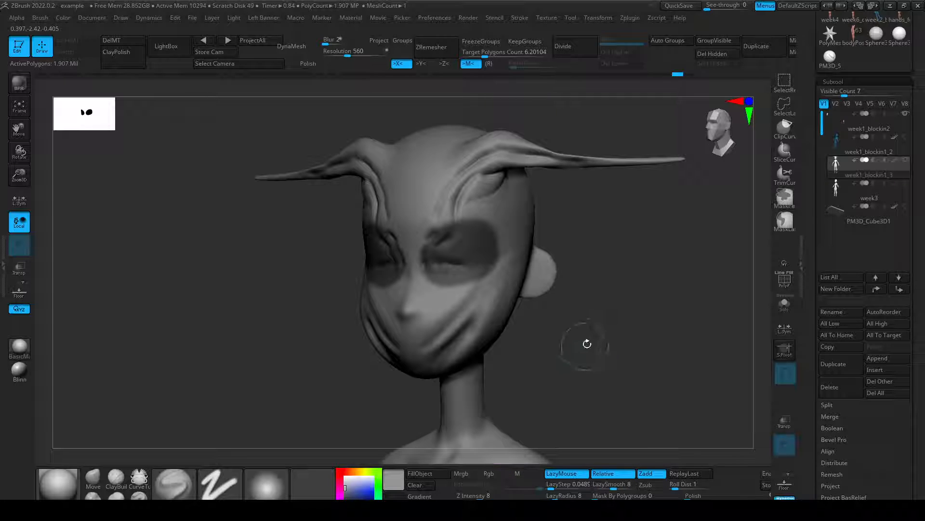
# Adjust the brush size and build up thick mirrored brow ridges around the masked eye areas with ClayBuildup.
pyautogui.moveTo(587, 345); pyautogui.dragTo(456, 287)
pyautogui.press('b')
pyautogui.press('c')
pyautogui.press('b')
pyautogui.press('s')
pyautogui.moveTo(457, 246)
pyautogui.mouseDown()
pyautogui.moveTo(422, 252)
pyautogui.moveTo(452, 211)
pyautogui.moveTo(474, 210)
pyautogui.moveTo(416, 243)
pyautogui.moveTo(483, 206)
pyautogui.moveTo(491, 215)
pyautogui.moveTo(446, 222)
pyautogui.moveTo(424, 247)
pyautogui.moveTo(486, 213)
pyautogui.moveTo(500, 257)
pyautogui.mouseUp()
# Smooth the brow ridges along the upper edge of the eye sockets.
pyautogui.moveTo(548, 355); pyautogui.dragTo(641, 356)
pyautogui.keyDown('shift'); pyautogui.moveTo(359, 261); pyautogui.dragTo(351, 252); pyautogui.keyUp('shift')
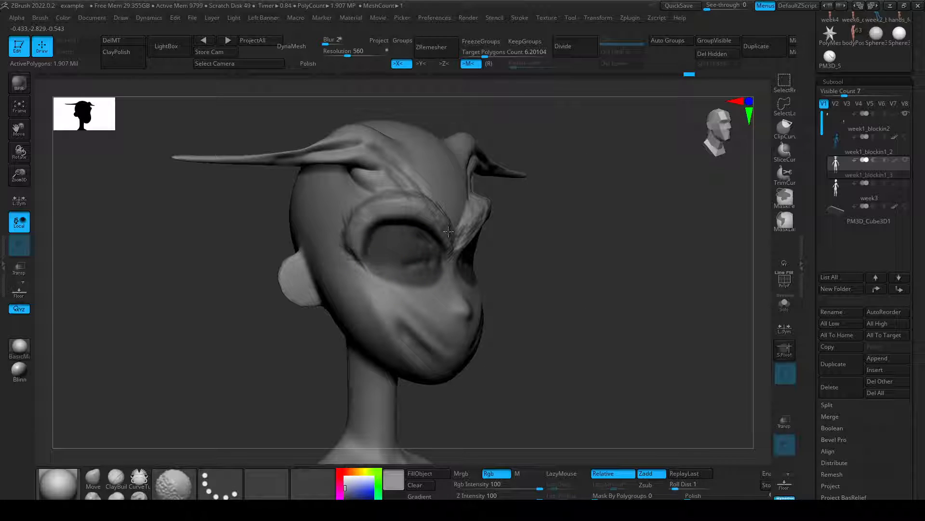
pyautogui.moveTo(449, 231)
pyautogui.keyDown('shift'); pyautogui.mouseDown()
pyautogui.moveTo(434, 254)
pyautogui.moveTo(378, 260)
pyautogui.moveTo(354, 250)
pyautogui.moveTo(362, 260)
pyautogui.mouseUp(); pyautogui.keyUp('shift')
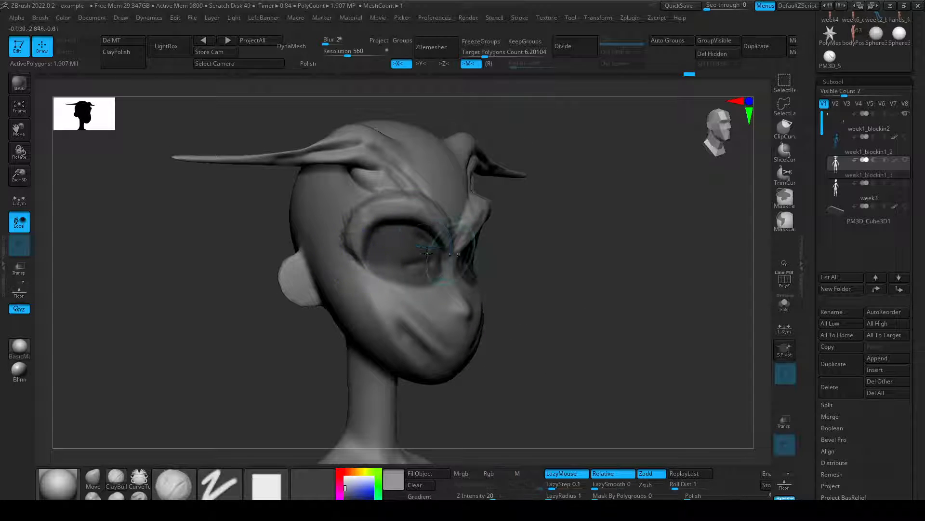
# Adjust the brush size and clear the mask from the eye areas.
pyautogui.moveTo(529, 264)
pyautogui.mouseDown()
pyautogui.moveTo(593, 252)
pyautogui.moveTo(615, 342)
pyautogui.moveTo(630, 346)
pyautogui.mouseUp()
pyautogui.moveTo(484, 259)
pyautogui.keyDown('ctrl'); pyautogui.mouseDown()
pyautogui.moveTo(499, 250)
pyautogui.moveTo(478, 269)
pyautogui.mouseUp(); pyautogui.keyUp('ctrl')
pyautogui.press('s')
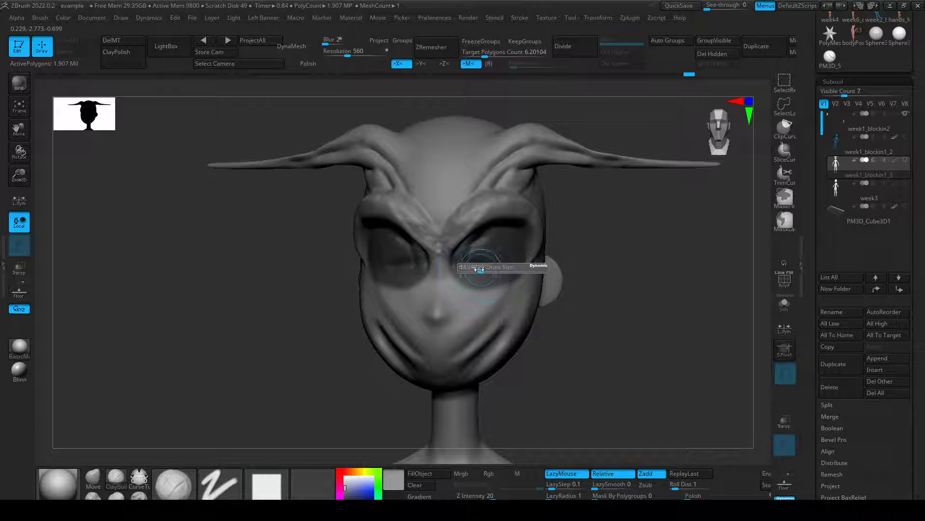
pyautogui.moveTo(612, 322)
pyautogui.mouseDown()
pyautogui.moveTo(560, 335)
pyautogui.moveTo(577, 352)
pyautogui.mouseUp()
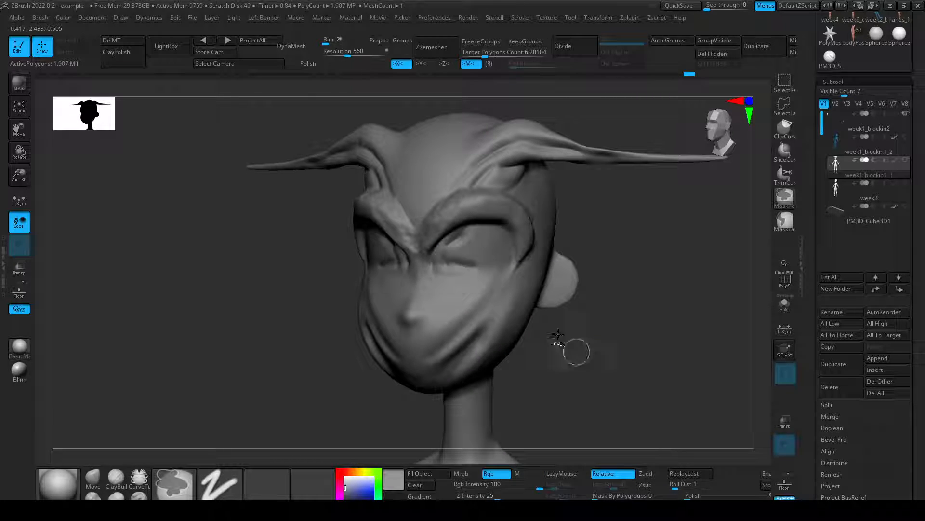
# Try painting a mask across the cheeks and erasing its middle part, and clear it.
pyautogui.moveTo(483, 303)
pyautogui.keyDown('ctrl'); pyautogui.mouseDown()
pyautogui.moveTo(446, 320)
pyautogui.moveTo(482, 352)
pyautogui.moveTo(506, 291)
pyautogui.mouseUp(); pyautogui.keyUp('ctrl')
pyautogui.moveTo(436, 273)
pyautogui.keyDown('ctrl'); pyautogui.keyDown('alt'); pyautogui.mouseDown()
pyautogui.moveTo(458, 301)
pyautogui.moveTo(478, 290)
pyautogui.mouseUp(); pyautogui.keyUp('alt'); pyautogui.keyUp('ctrl')
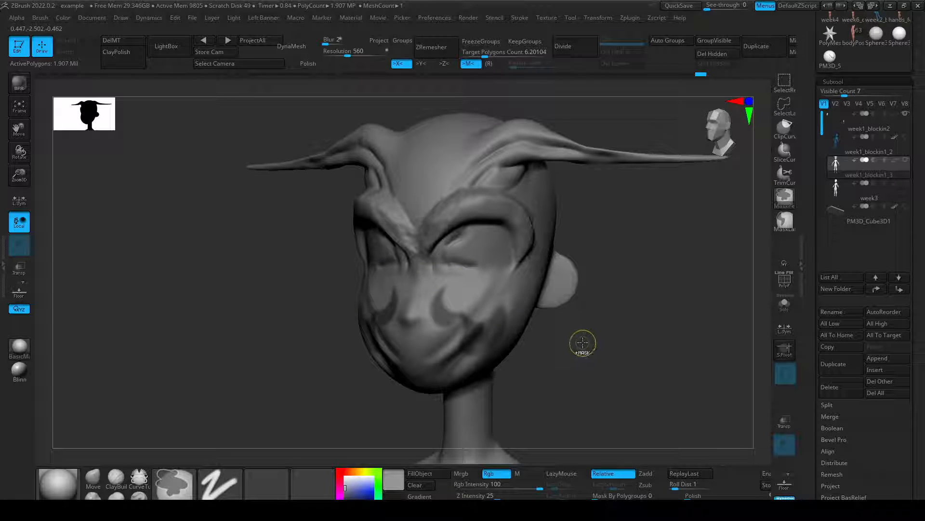
pyautogui.keyDown('ctrl'); pyautogui.moveTo(603, 244); pyautogui.dragTo(659, 355); pyautogui.keyUp('ctrl')
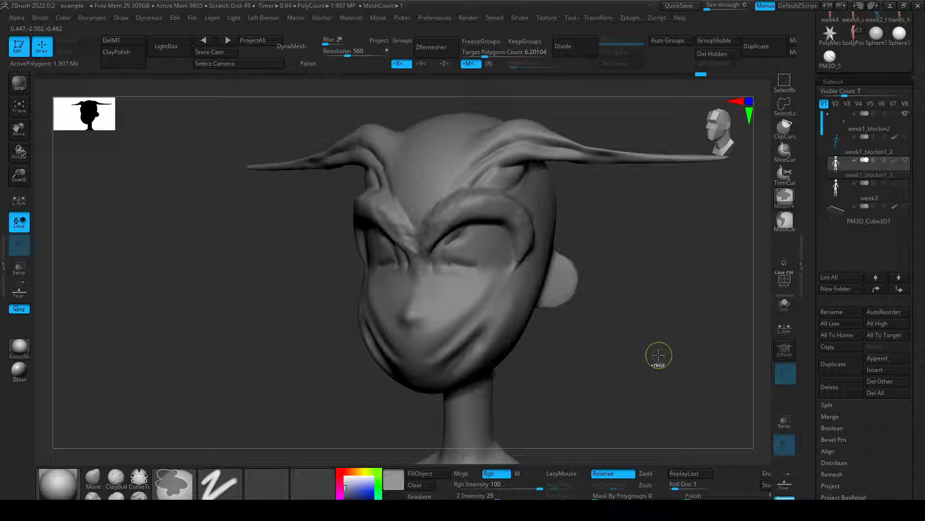
# Mask an oval over each eye area and try inverting the mask back and forth and blurring its edges.
pyautogui.moveTo(486, 280)
pyautogui.keyDown('ctrl'); pyautogui.mouseDown()
pyautogui.moveTo(462, 270)
pyautogui.moveTo(461, 294)
pyautogui.moveTo(492, 301)
pyautogui.mouseUp(); pyautogui.keyUp('ctrl')
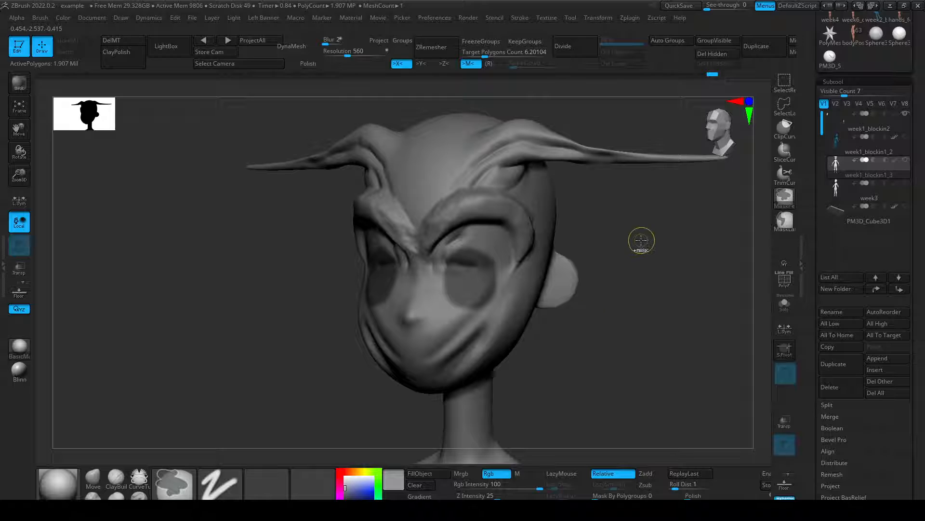
pyautogui.keyDown('ctrl'); pyautogui.click(648, 246); pyautogui.keyUp('ctrl')
pyautogui.keyDown('ctrl'); pyautogui.click(648, 247); pyautogui.keyUp('ctrl')
pyautogui.keyDown('ctrl'); pyautogui.click(648, 246); pyautogui.keyUp('ctrl')
pyautogui.keyDown('ctrl'); pyautogui.click(648, 248); pyautogui.keyUp('ctrl')
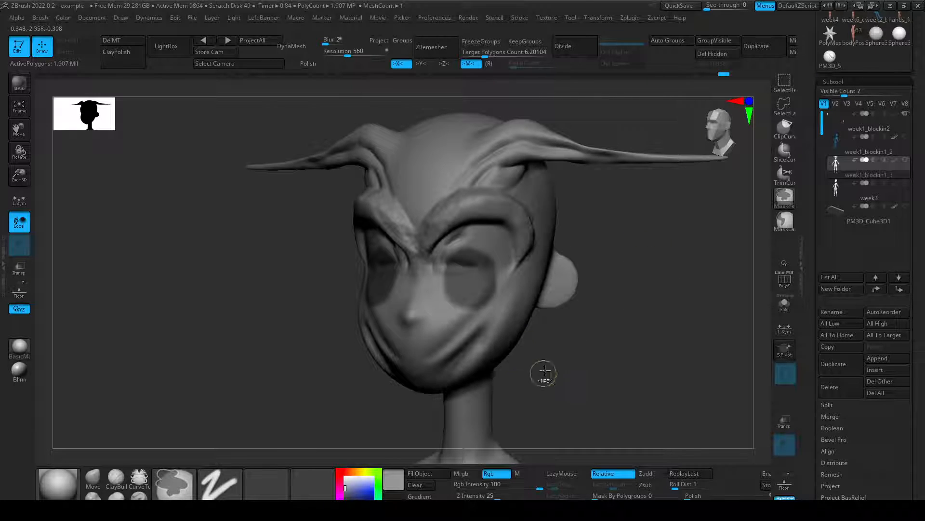
pyautogui.keyDown('ctrl'); pyautogui.click(521, 295); pyautogui.keyUp('ctrl')
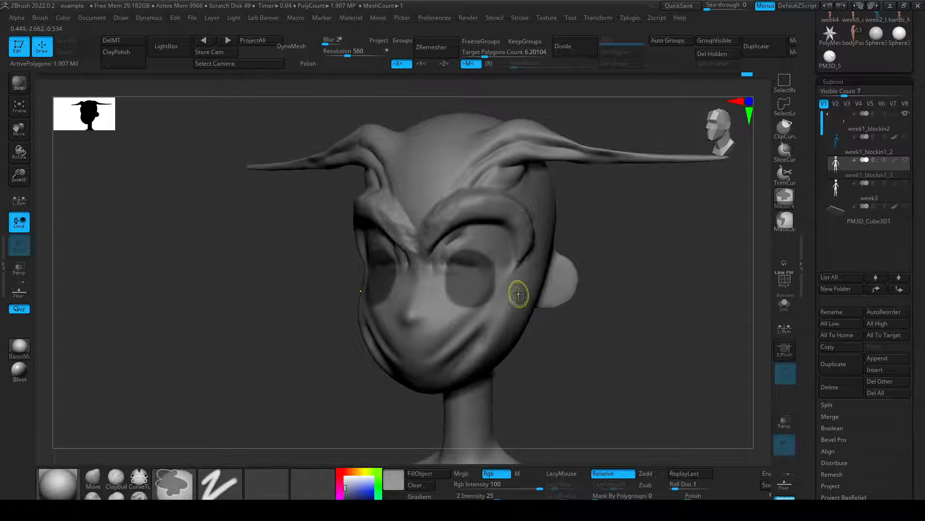
pyautogui.keyDown('ctrl'); pyautogui.click(533, 318); pyautogui.keyUp('ctrl')
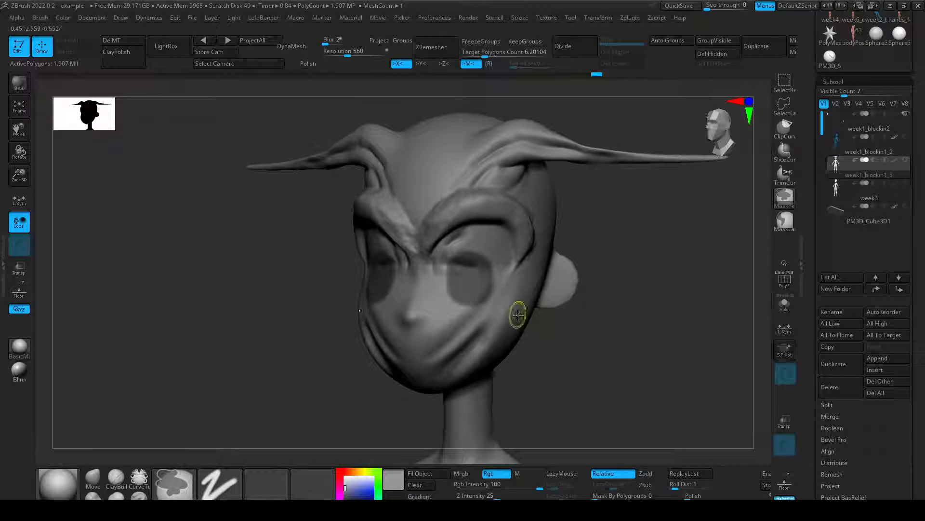
# Open the Masking settings and examine the options for clearing, blurring and boosting a mask.
pyautogui.scroll(-10, 809, 464)
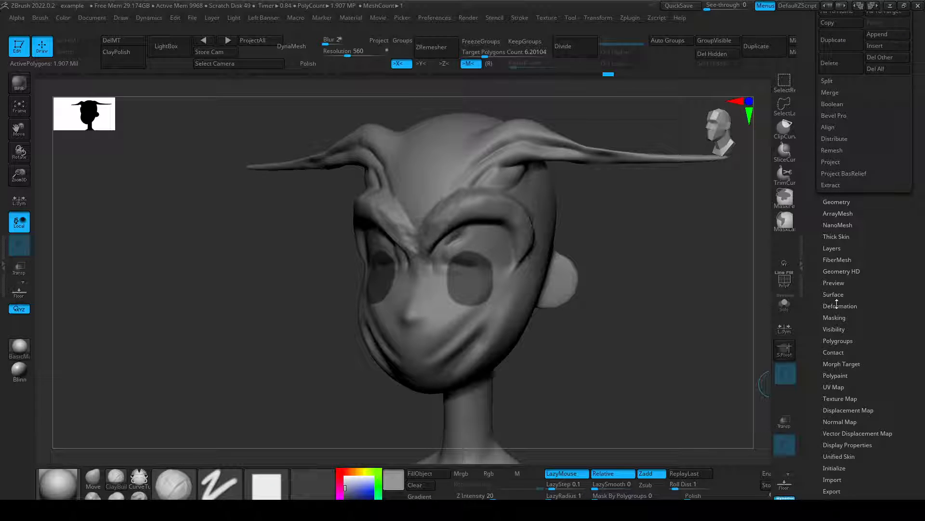
pyautogui.click(835, 316)
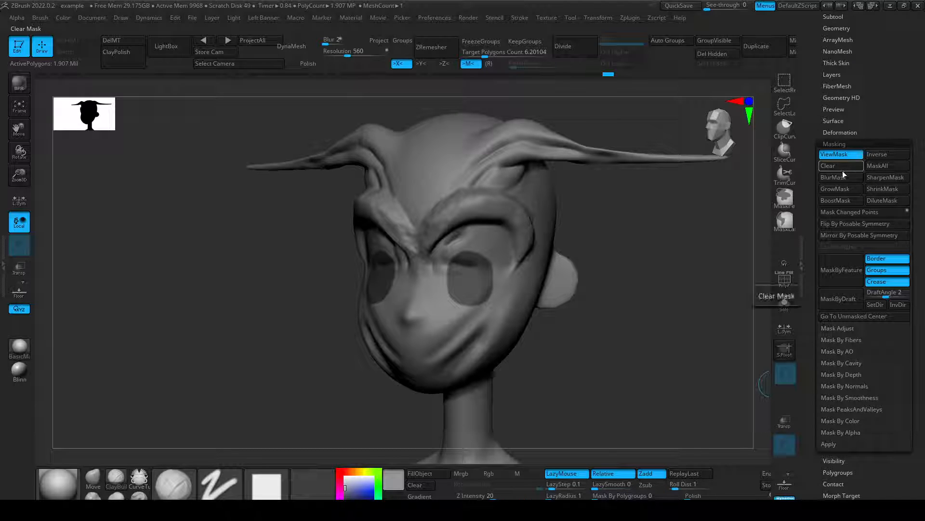
pyautogui.moveTo(844, 200)
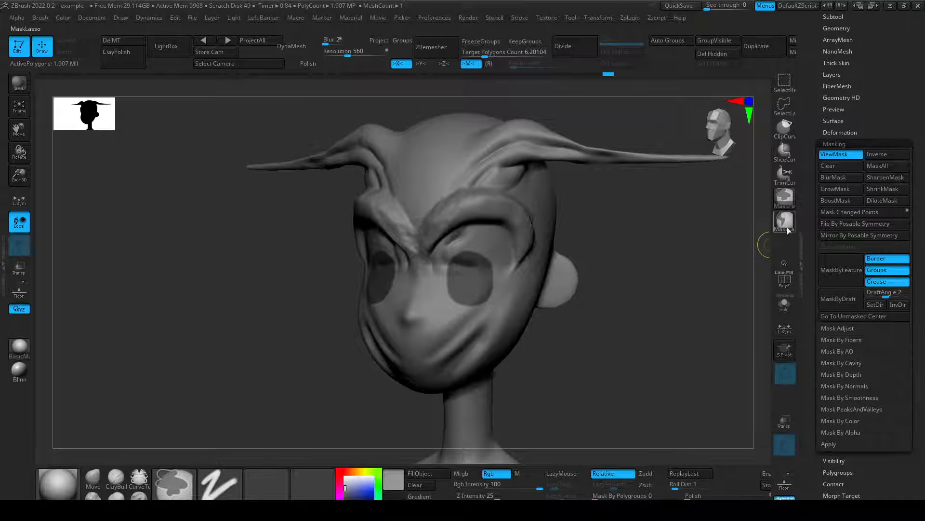
pyautogui.moveTo(791, 181)
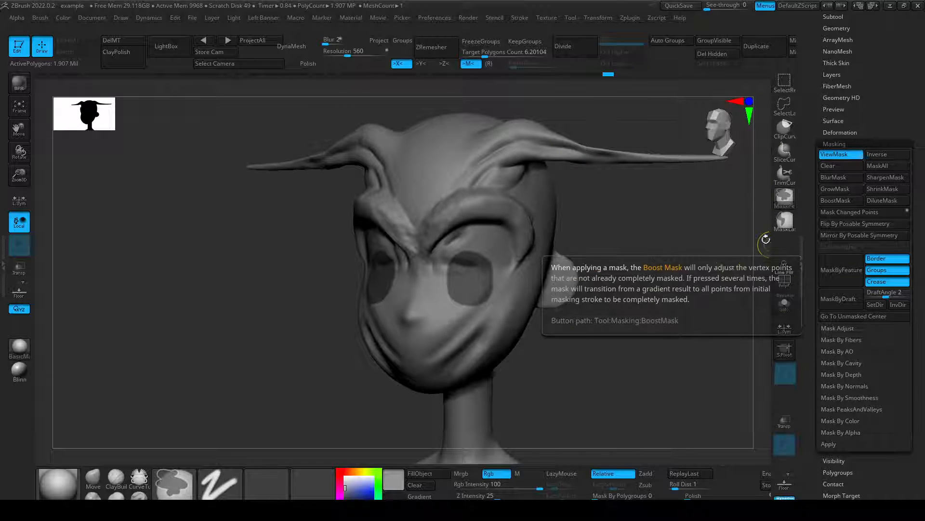
# Clear the oval masks and step the undo history back to the plain head without horns or folds.
pyautogui.moveTo(651, 277); pyautogui.dragTo(663, 272)
pyautogui.keyDown('ctrl'); pyautogui.moveTo(657, 260); pyautogui.dragTo(659, 301); pyautogui.keyUp('ctrl')
pyautogui.keyDown('alt'); pyautogui.moveTo(619, 261); pyautogui.dragTo(582, 233); pyautogui.keyUp('alt')
pyautogui.moveTo(427, 265)
pyautogui.keyDown('ctrl'); pyautogui.mouseDown(button='right')
pyautogui.moveTo(434, 313)
pyautogui.moveTo(460, 257)
pyautogui.mouseUp(button='right'); pyautogui.keyUp('ctrl')
pyautogui.press('s')
pyautogui.moveTo(487, 262); pyautogui.dragTo(497, 261)
pyautogui.moveTo(609, 77); pyautogui.dragTo(389, 75)
# Smooth and refine the small nose tip in the middle of the plain face.
pyautogui.press('shift')
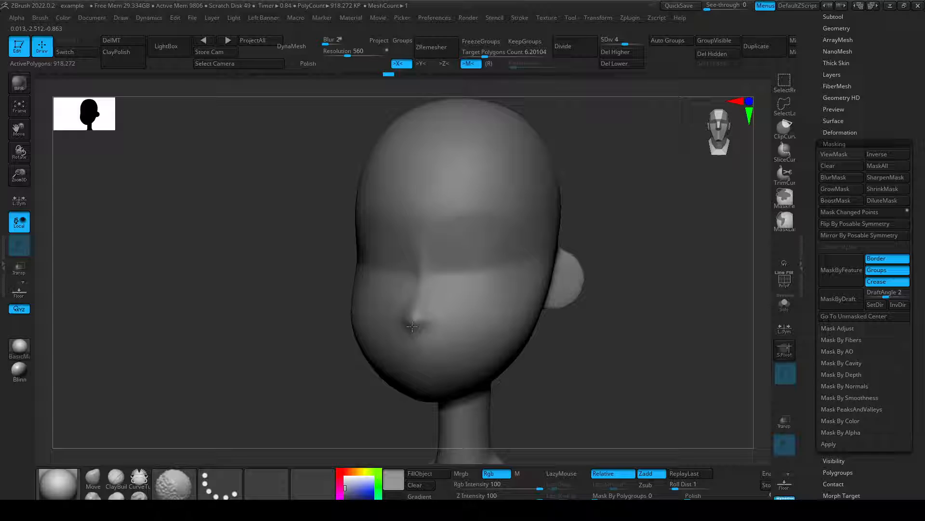
pyautogui.keyDown('shift'); pyautogui.click(436, 314); pyautogui.keyUp('shift')
pyautogui.click(428, 333)
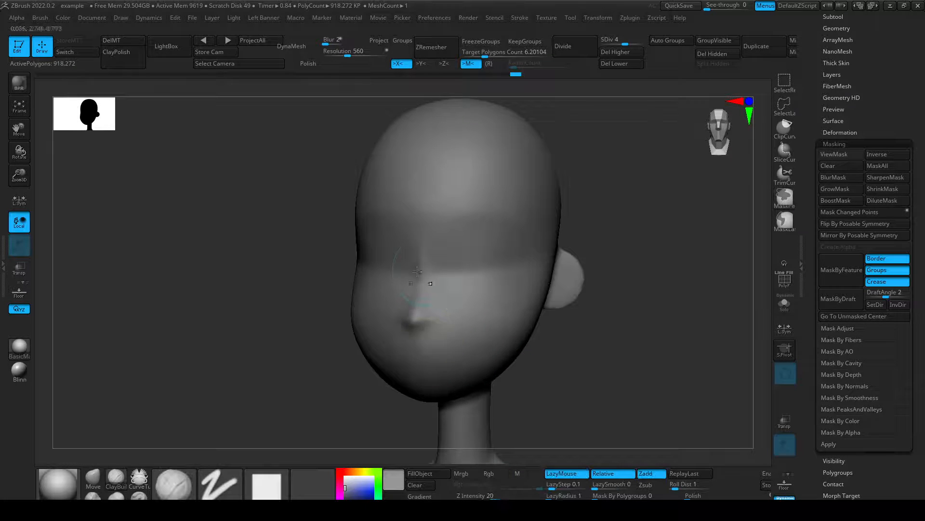
# Sculpt the lower edge of the pectoral muscles on the chest and smooth the strokes.
pyautogui.moveTo(579, 374)
pyautogui.mouseDown()
pyautogui.moveTo(605, 355)
pyautogui.moveTo(589, 334)
pyautogui.moveTo(586, 306)
pyautogui.moveTo(631, 266)
pyautogui.moveTo(653, 265)
pyautogui.moveTo(613, 314)
pyautogui.mouseUp()
pyautogui.press('shift')
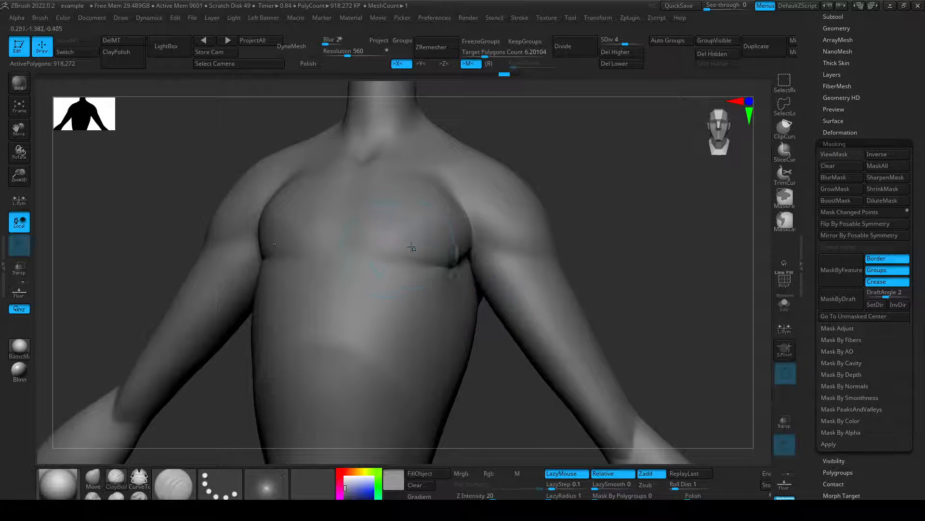
pyautogui.keyDown('alt'); pyautogui.moveTo(353, 241); pyautogui.dragTo(445, 223); pyautogui.keyUp('alt')
pyautogui.keyDown('alt'); pyautogui.moveTo(679, 227); pyautogui.dragTo(597, 212); pyautogui.keyUp('alt')
pyautogui.press('s')
pyautogui.moveTo(270, 230); pyautogui.dragTo(265, 231)
pyautogui.press('shift')
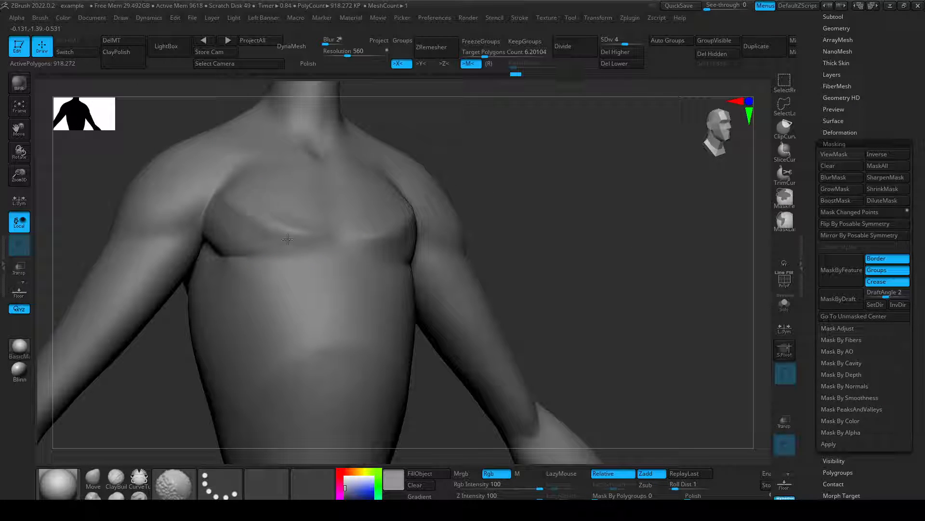
# Drop the figure to a lower subdivision level and carve rounder pectoral muscles at level 3.
pyautogui.moveTo(675, 213); pyautogui.dragTo(608, 215)
pyautogui.keyDown('alt'); pyautogui.moveTo(641, 82); pyautogui.dragTo(692, 136); pyautogui.keyUp('alt')
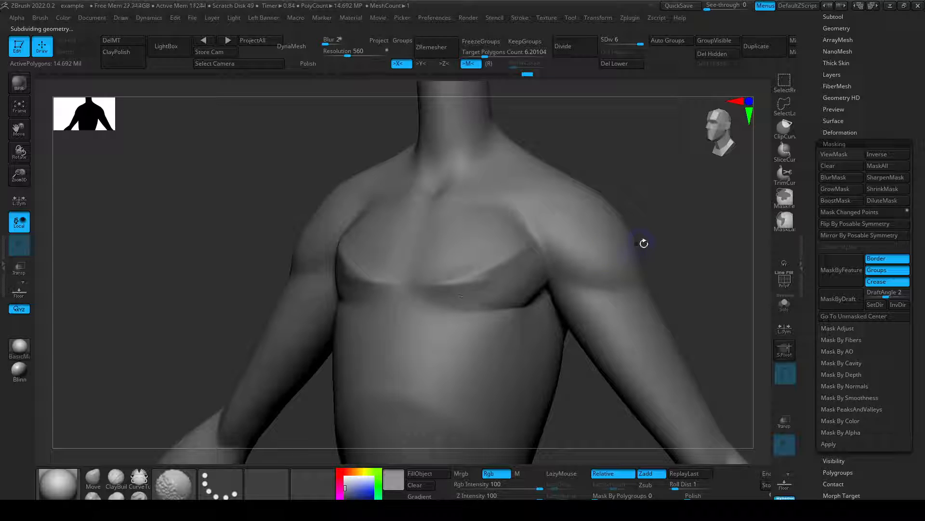
pyautogui.hotkey('shift', 'd')
pyautogui.hotkey('shift', 'd')
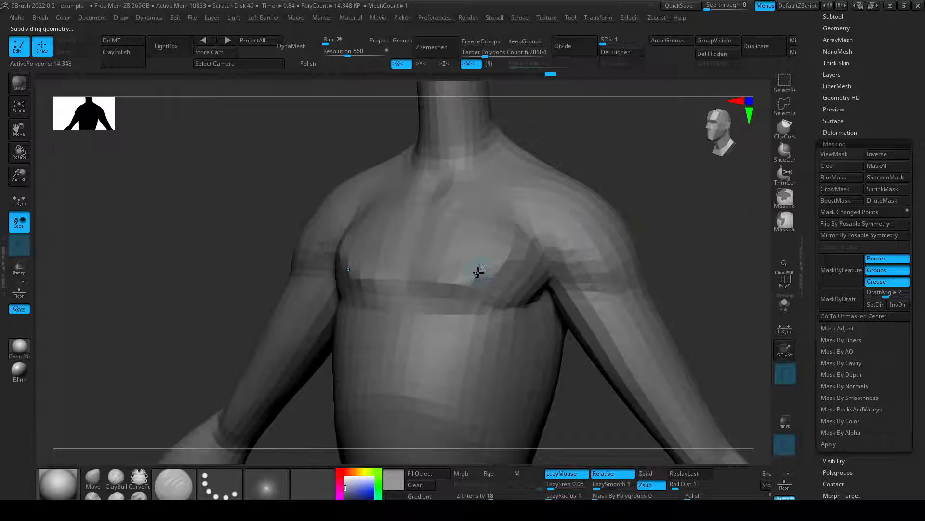
pyautogui.press('d')
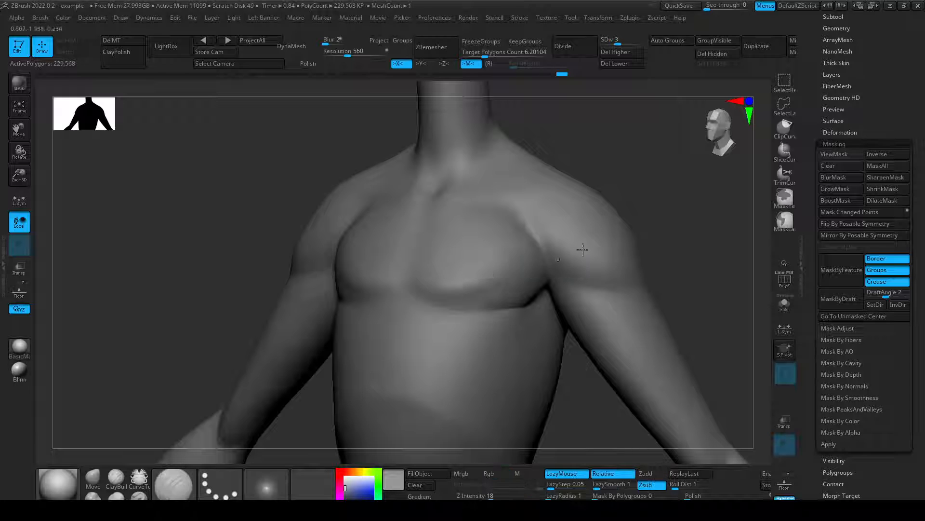
# Inspect the torso and shoulders, stepping the figure's subdivision down and back up to level 6.
pyautogui.moveTo(642, 203)
pyautogui.keyDown('shift'); pyautogui.mouseDown()
pyautogui.moveTo(568, 196)
pyautogui.moveTo(625, 211)
pyautogui.mouseUp(); pyautogui.keyUp('shift')
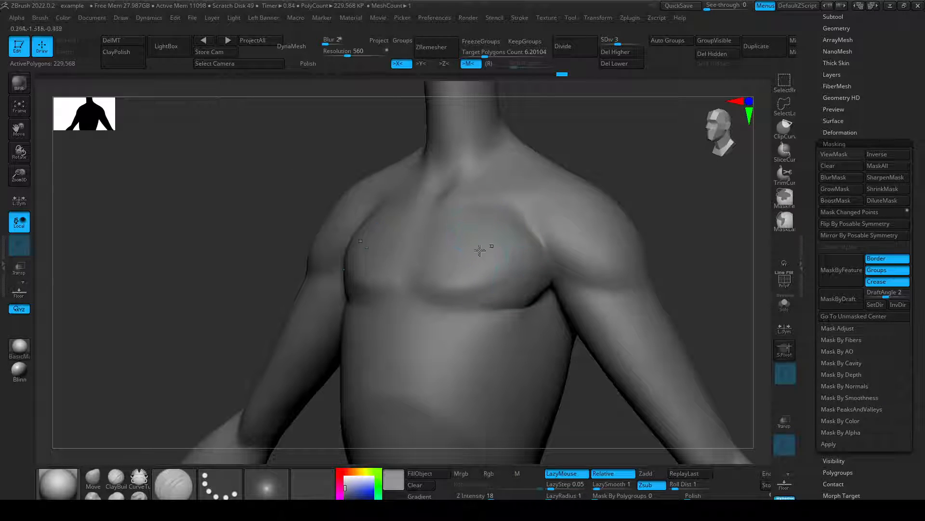
pyautogui.keyDown('ctrl'); pyautogui.moveTo(534, 222); pyautogui.dragTo(517, 305, button='right'); pyautogui.keyUp('ctrl')
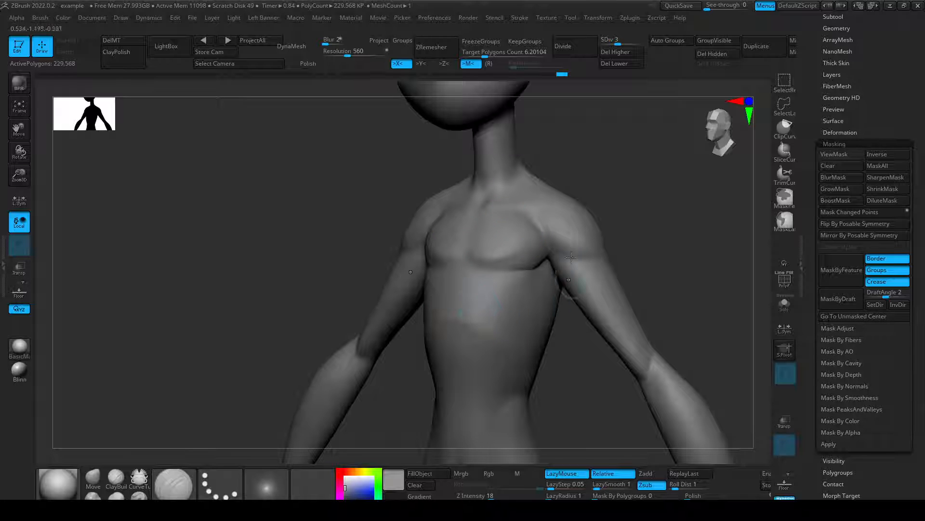
pyautogui.moveTo(593, 211)
pyautogui.keyDown('shift'); pyautogui.mouseDown()
pyautogui.moveTo(622, 244)
pyautogui.moveTo(508, 283)
pyautogui.mouseUp(); pyautogui.keyUp('shift')
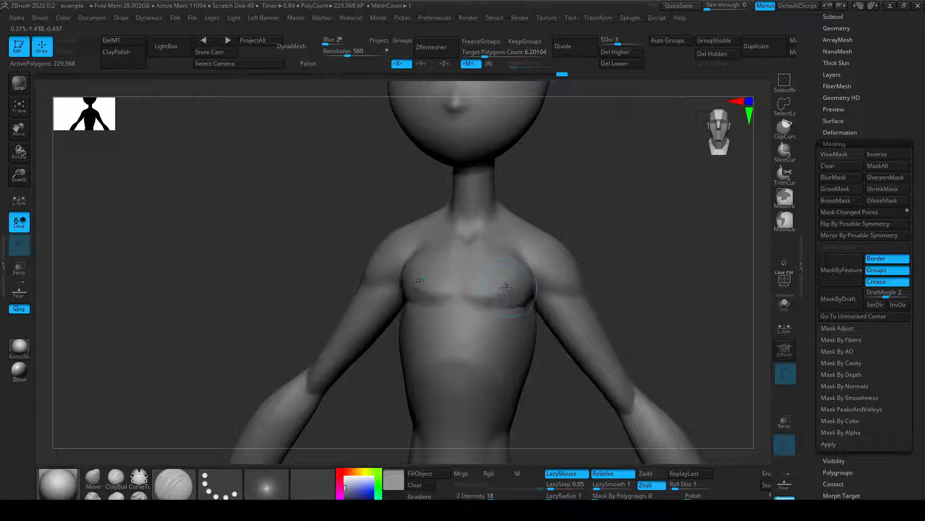
pyautogui.moveTo(612, 245); pyautogui.dragTo(581, 252)
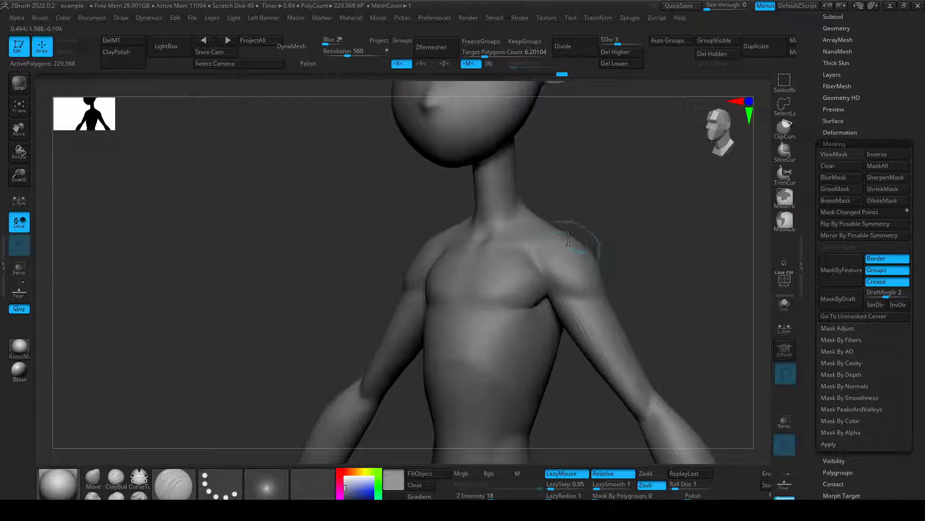
pyautogui.keyDown('ctrl'); pyautogui.moveTo(580, 244); pyautogui.dragTo(569, 294, button='right'); pyautogui.keyUp('ctrl')
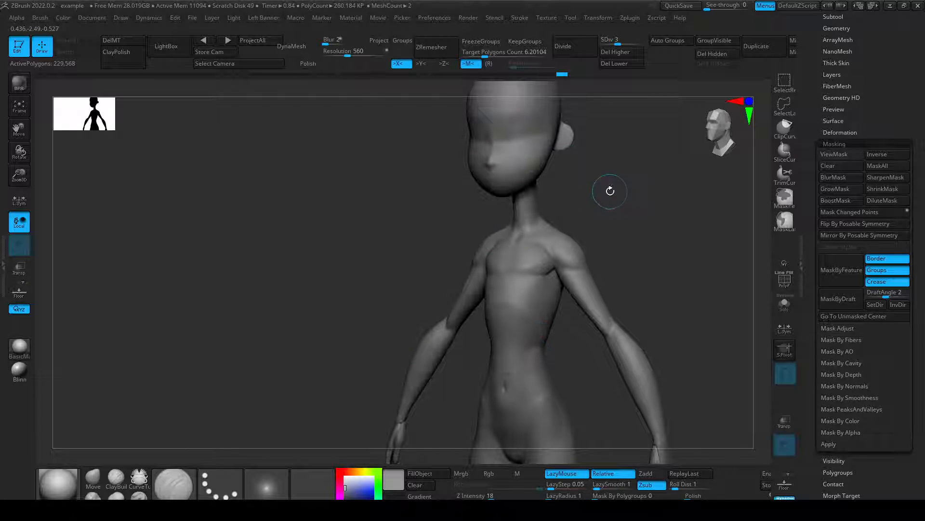
pyautogui.keyDown('alt'); pyautogui.moveTo(609, 191); pyautogui.dragTo(545, 293); pyautogui.keyUp('alt')
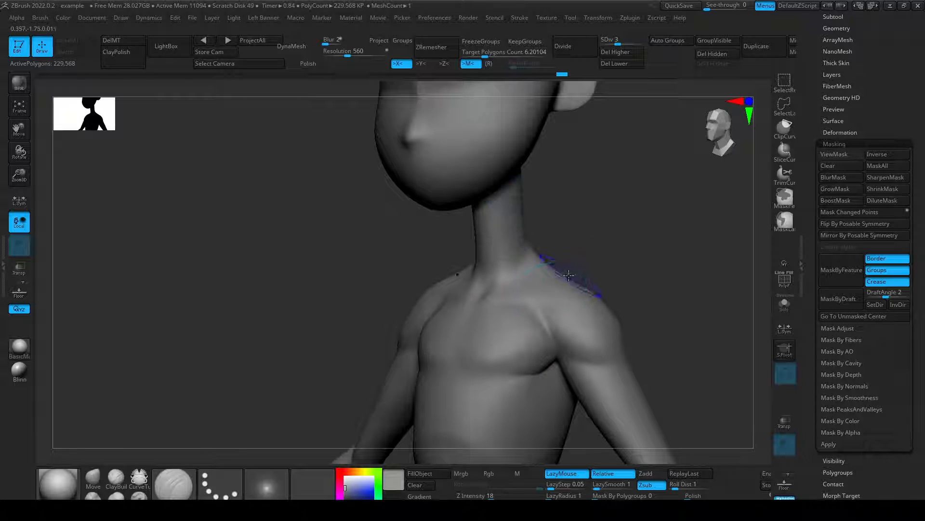
pyautogui.hotkey('shift', 'd')
pyautogui.hotkey('shift', 'd')
pyautogui.press('d')
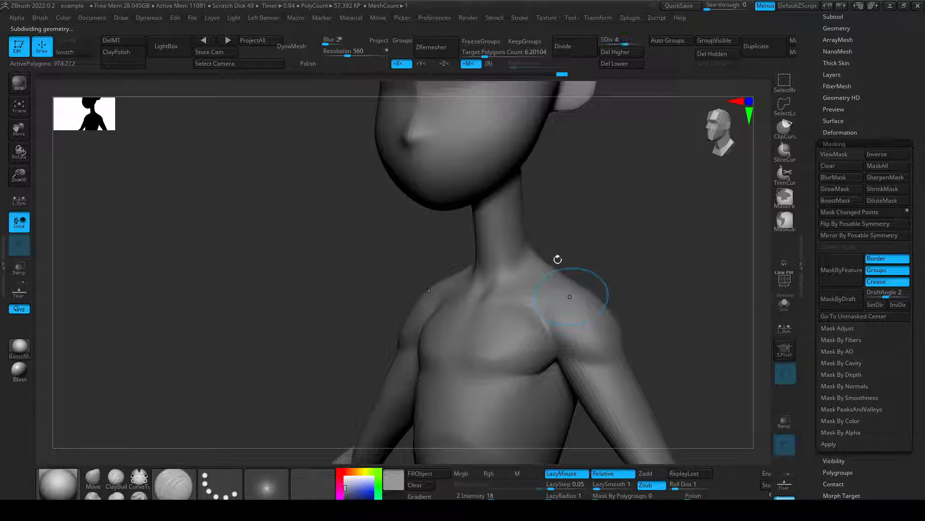
pyautogui.press('d')
# Try carving the brow lines at subdivision level 6, undo the strokes and drop the figure to level 5.
pyautogui.keyDown('alt'); pyautogui.moveTo(616, 231); pyautogui.dragTo(540, 368); pyautogui.keyUp('alt')
pyautogui.moveTo(632, 270); pyautogui.dragTo(584, 241)
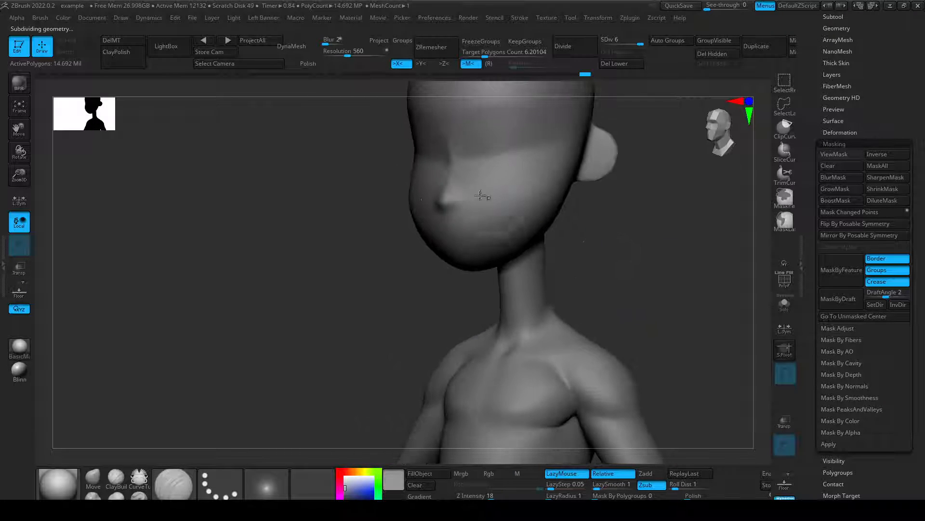
pyautogui.keyDown('alt'); pyautogui.moveTo(493, 174); pyautogui.dragTo(506, 205, button='right'); pyautogui.keyUp('alt')
pyautogui.keyDown('alt'); pyautogui.moveTo(489, 125); pyautogui.dragTo(506, 261, button='right'); pyautogui.keyUp('alt')
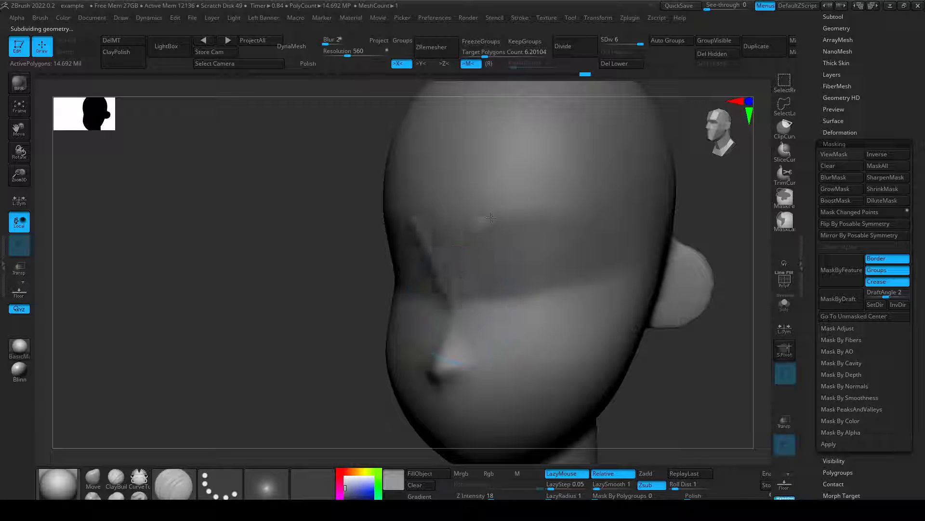
pyautogui.press('ctrl')
pyautogui.hotkey('shift', 'd')
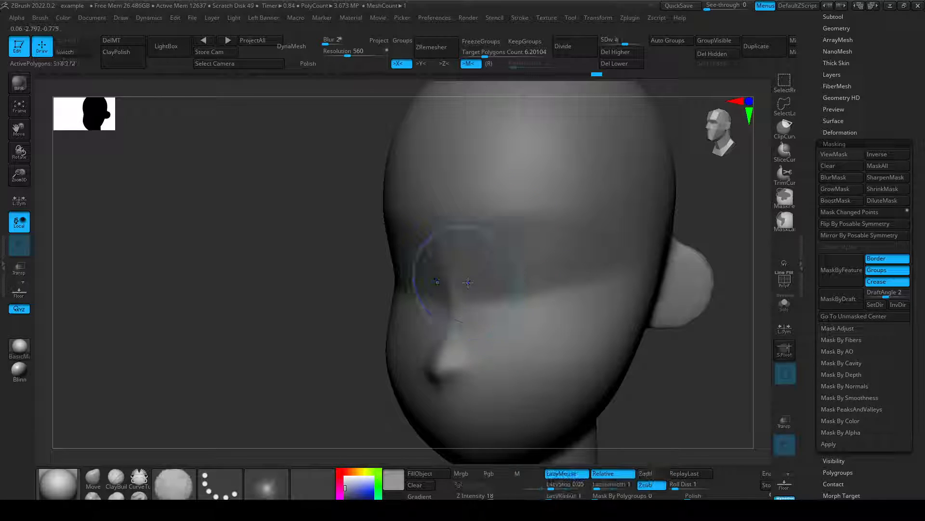
pyautogui.press('ctrl')
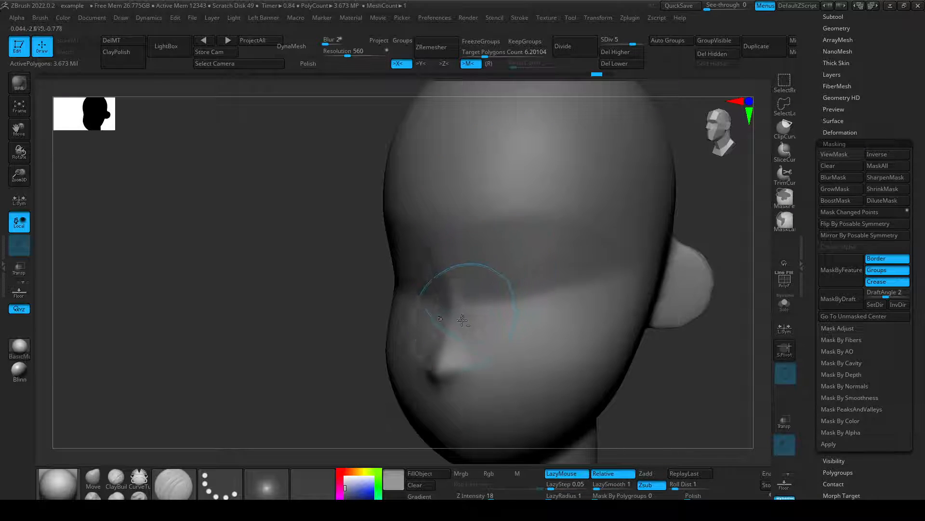
# Carve curved brow lines from the nose bridge outward over both eye sockets at subdivision level 5.
pyautogui.moveTo(464, 317); pyautogui.dragTo(485, 226)
pyautogui.moveTo(461, 283); pyautogui.dragTo(556, 214)
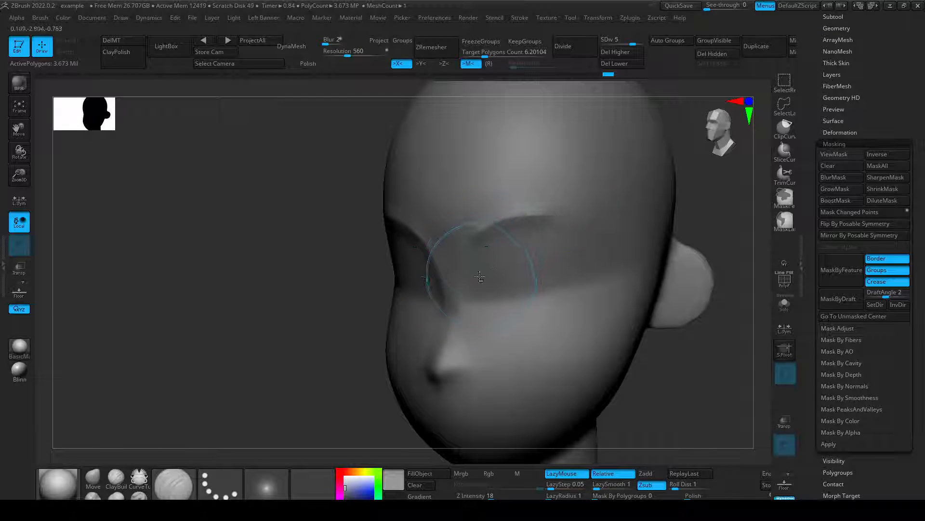
pyautogui.moveTo(495, 218); pyautogui.dragTo(550, 211)
pyautogui.moveTo(655, 360); pyautogui.dragTo(718, 379)
pyautogui.keyDown('shift'); pyautogui.moveTo(376, 216); pyautogui.dragTo(351, 203); pyautogui.keyUp('shift')
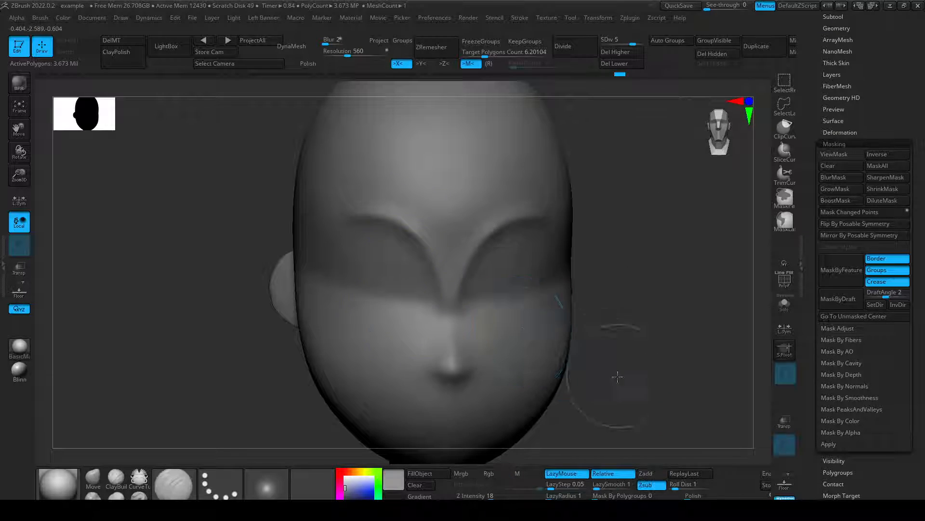
# Lower the figure's subdivision to level 1 and adjust the brush size over the jaw.
pyautogui.moveTo(648, 379); pyautogui.dragTo(602, 375)
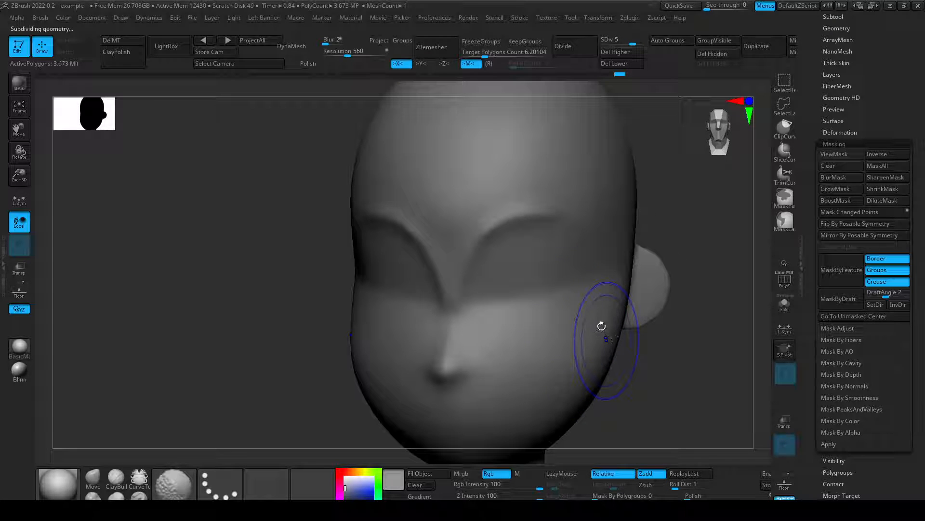
pyautogui.hotkey('shift', 'd')
pyautogui.hotkey('shift', 'd')
pyautogui.hotkey('shift', 'd')
pyautogui.hotkey('shift', 'd')
pyautogui.keyDown('alt'); pyautogui.moveTo(675, 337); pyautogui.dragTo(742, 207); pyautogui.keyUp('alt')
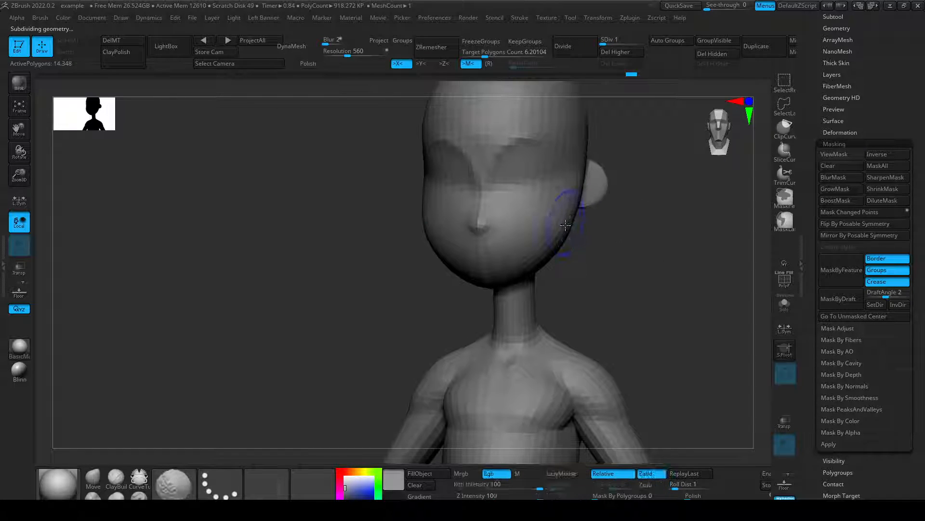
pyautogui.press('s')
pyautogui.moveTo(557, 224); pyautogui.dragTo(570, 225)
pyautogui.keyDown('alt'); pyautogui.moveTo(573, 244); pyautogui.dragTo(550, 316); pyautogui.keyUp('alt')
pyautogui.moveTo(639, 320); pyautogui.dragTo(602, 316)
# Switch to the Move brush and reshape the skull's outline, adjusting the brush size for the strokes.
pyautogui.press('b')
pyautogui.press('m')
pyautogui.press('v')
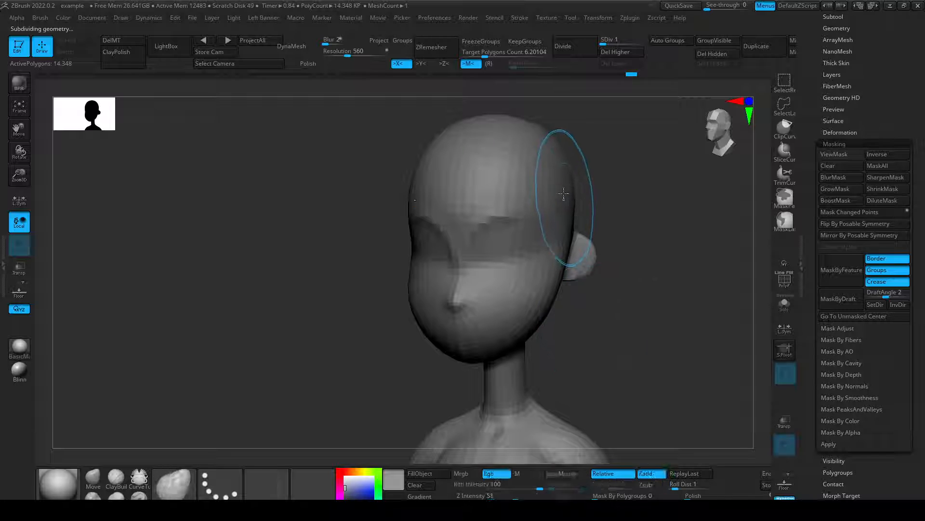
pyautogui.press('s')
pyautogui.moveTo(562, 158)
pyautogui.mouseDown()
pyautogui.moveTo(570, 156)
pyautogui.moveTo(541, 140)
pyautogui.mouseUp()
pyautogui.press('s')
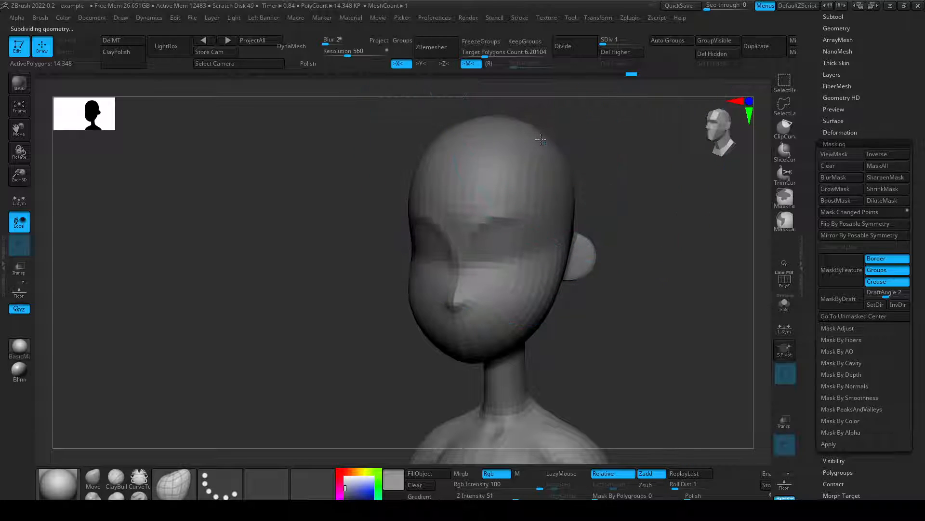
pyautogui.moveTo(607, 180)
pyautogui.mouseDown()
pyautogui.moveTo(524, 167)
pyautogui.moveTo(523, 154)
pyautogui.moveTo(537, 154)
pyautogui.mouseUp()
pyautogui.moveTo(659, 338)
pyautogui.keyDown('alt'); pyautogui.mouseDown()
pyautogui.moveTo(647, 262)
pyautogui.moveTo(609, 381)
pyautogui.moveTo(615, 375)
pyautogui.moveTo(588, 320)
pyautogui.moveTo(646, 356)
pyautogui.moveTo(698, 422)
pyautogui.mouseUp(); pyautogui.keyUp('alt')
pyautogui.press('s')
pyautogui.moveTo(489, 196); pyautogui.dragTo(462, 197)
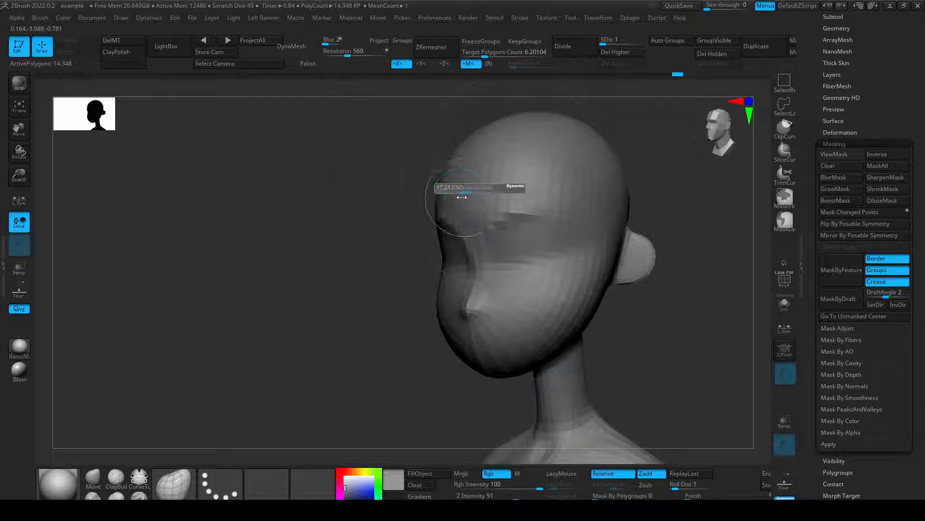
# Raise the figure's subdivision back to level 4 and turn the head toward the front.
pyautogui.press('ctrl')
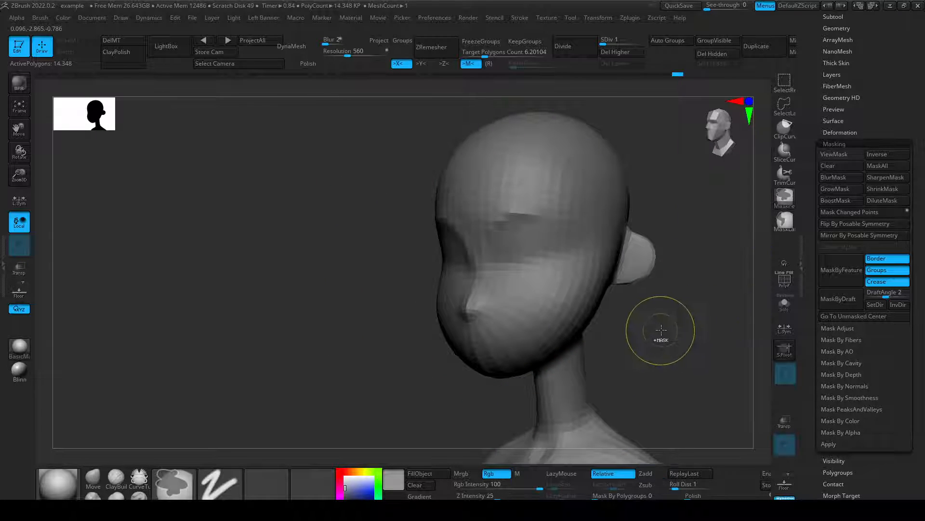
pyautogui.hotkey('ctrl', 'd')
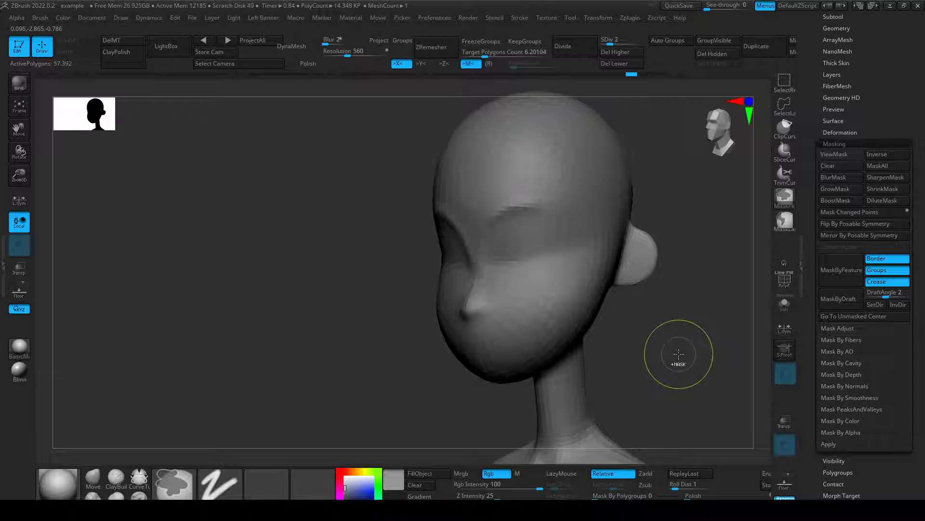
pyautogui.hotkey('ctrl', 'd')
pyautogui.hotkey('ctrl', 'd')
pyautogui.moveTo(632, 332); pyautogui.dragTo(643, 323)
pyautogui.moveTo(590, 209)
pyautogui.mouseDown()
pyautogui.moveTo(605, 206)
pyautogui.moveTo(616, 252)
pyautogui.mouseUp()
# Try painting a small mask on the forehead and clear it.
pyautogui.press('ctrl')
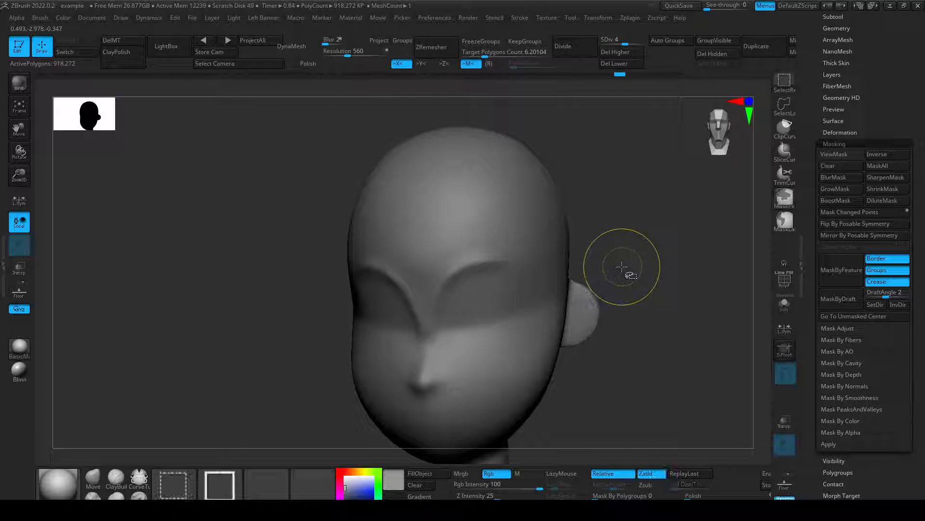
pyautogui.moveTo(461, 222)
pyautogui.keyDown('ctrl'); pyautogui.mouseDown()
pyautogui.moveTo(458, 202)
pyautogui.moveTo(466, 215)
pyautogui.mouseUp(); pyautogui.keyUp('ctrl')
pyautogui.keyDown('ctrl'); pyautogui.moveTo(603, 245); pyautogui.dragTo(623, 260); pyautogui.keyUp('ctrl')
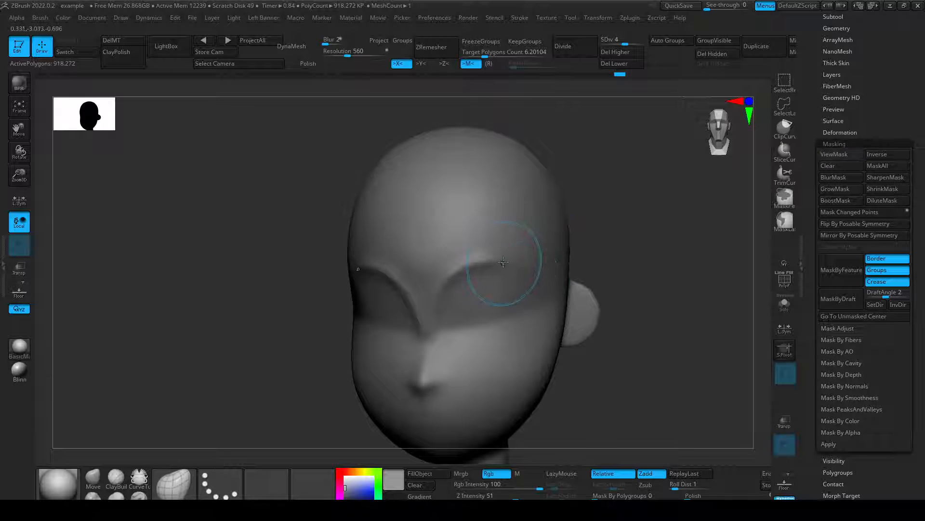
# Try isolating the ear with a rectangular selection, invert the visibility and show the whole figure again.
pyautogui.press('shift')
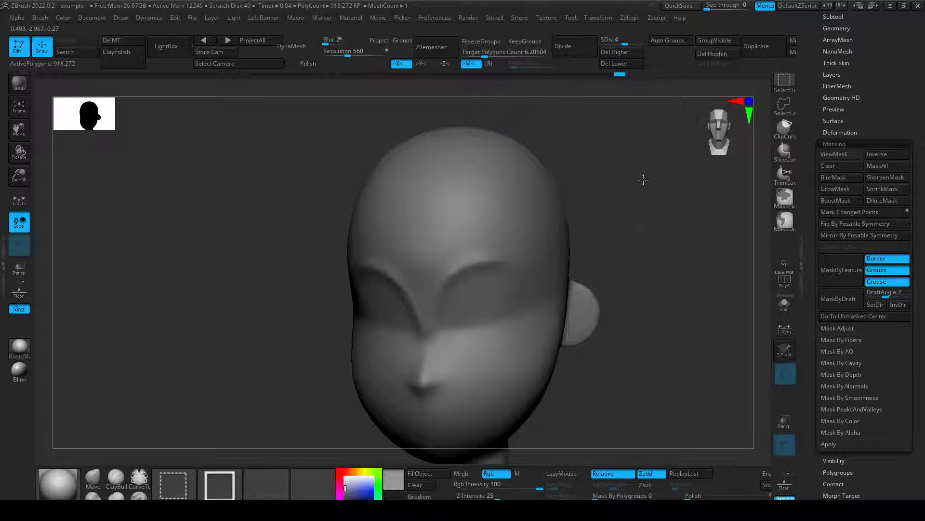
pyautogui.keyDown('ctrl'); pyautogui.keyDown('shift'); pyautogui.moveTo(648, 172); pyautogui.dragTo(564, 380); pyautogui.keyUp('shift'); pyautogui.keyUp('ctrl')
pyautogui.keyDown('ctrl'); pyautogui.keyDown('shift'); pyautogui.moveTo(626, 237); pyautogui.dragTo(640, 304); pyautogui.keyUp('shift'); pyautogui.keyUp('ctrl')
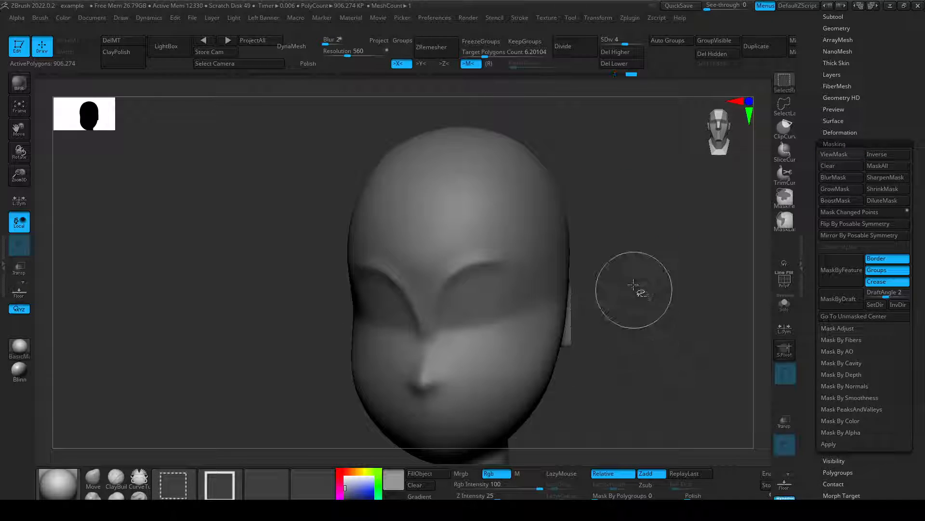
pyautogui.press('ctrl')
pyautogui.hotkey('ctrl', 'shift')
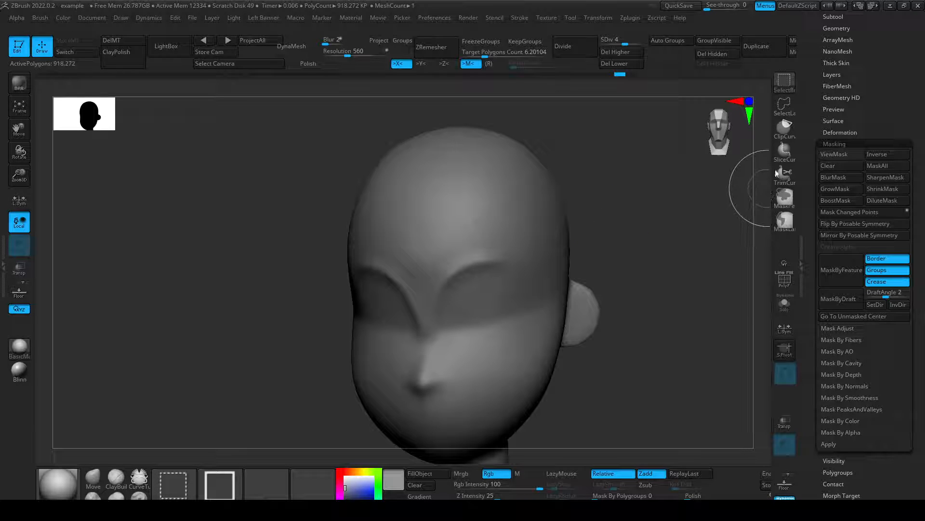
# Switch the visibility selection to SelectLasso and isolate the sides of the head with the ears.
pyautogui.moveTo(791, 82)
pyautogui.click(784, 102)
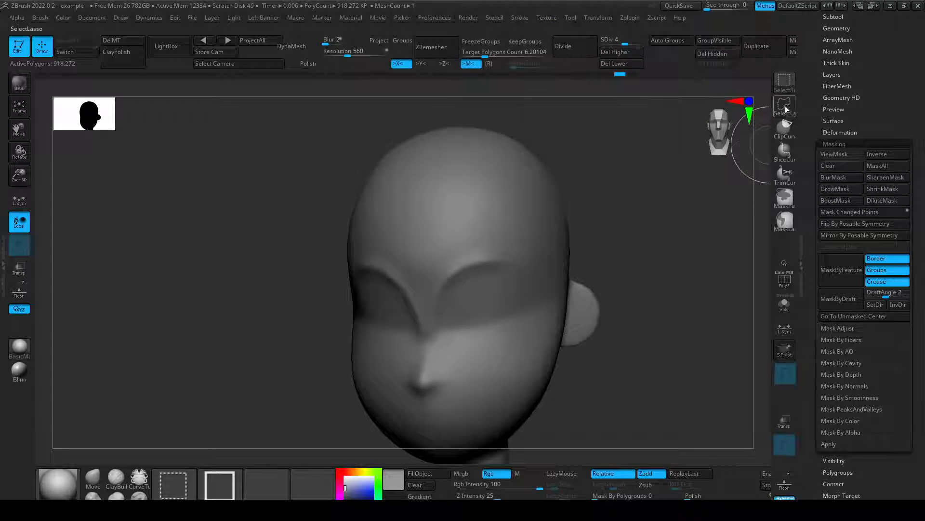
pyautogui.moveTo(600, 181)
pyautogui.keyDown('ctrl'); pyautogui.keyDown('shift'); pyautogui.mouseDown()
pyautogui.moveTo(578, 175)
pyautogui.moveTo(644, 347)
pyautogui.mouseUp(); pyautogui.keyUp('shift'); pyautogui.keyUp('ctrl')
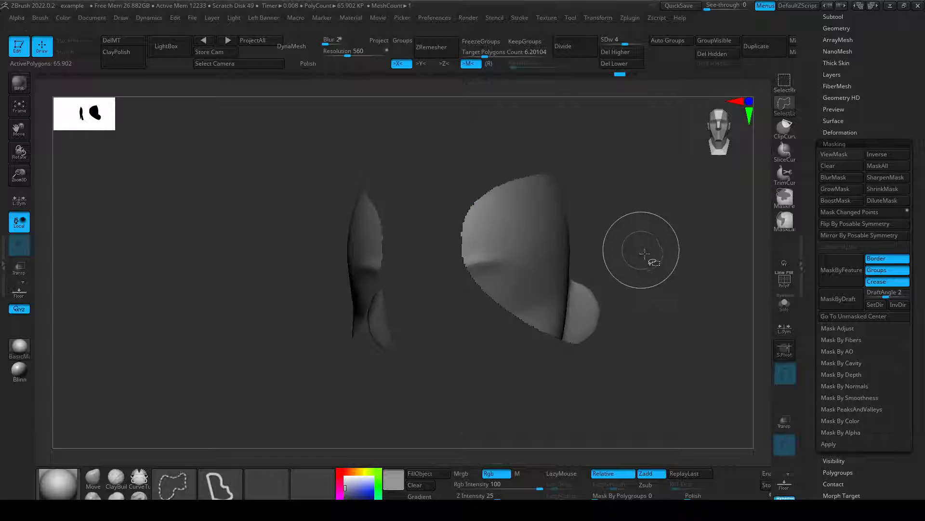
pyautogui.moveTo(640, 259)
pyautogui.mouseDown()
pyautogui.moveTo(675, 270)
pyautogui.moveTo(702, 299)
pyautogui.moveTo(687, 275)
pyautogui.mouseUp()
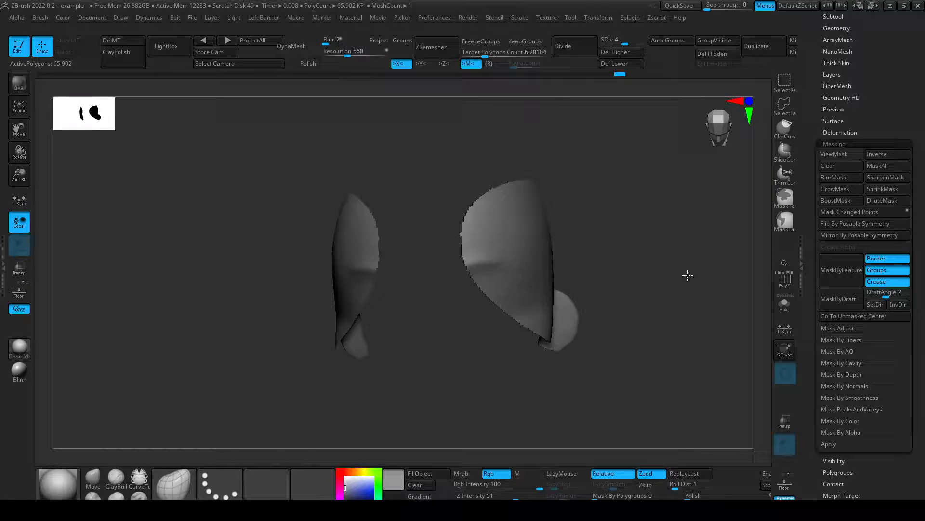
# Restore the visibility of the whole figure after isolating the sides of the head.
pyautogui.keyDown('ctrl'); pyautogui.keyDown('shift'); pyautogui.click(649, 263); pyautogui.keyUp('shift'); pyautogui.keyUp('ctrl')
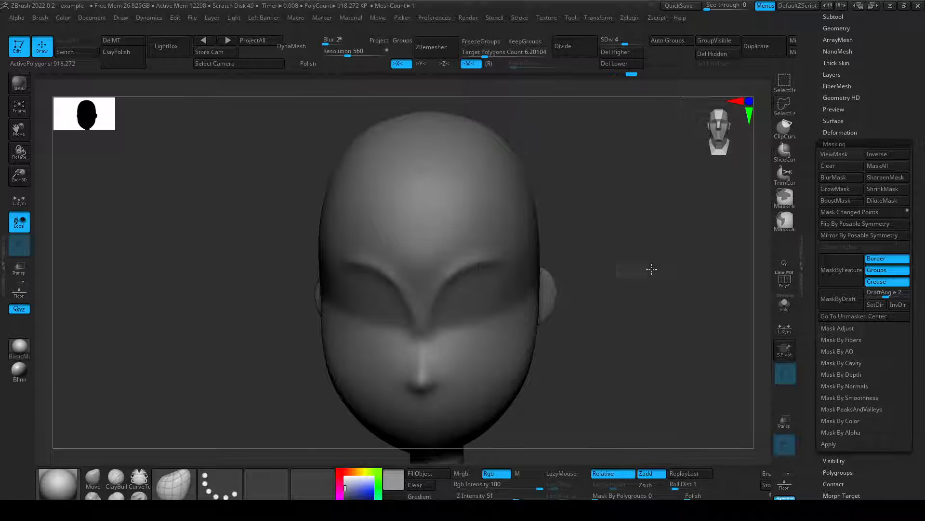
pyautogui.moveTo(650, 266); pyautogui.dragTo(667, 289)
pyautogui.hotkey('ctrl', 'z')
pyautogui.keyDown('ctrl'); pyautogui.keyDown('shift'); pyautogui.moveTo(629, 331); pyautogui.dragTo(608, 256); pyautogui.keyUp('shift'); pyautogui.keyUp('ctrl')
pyautogui.keyDown('ctrl'); pyautogui.keyDown('shift'); pyautogui.click(640, 340); pyautogui.keyUp('shift'); pyautogui.keyUp('ctrl')
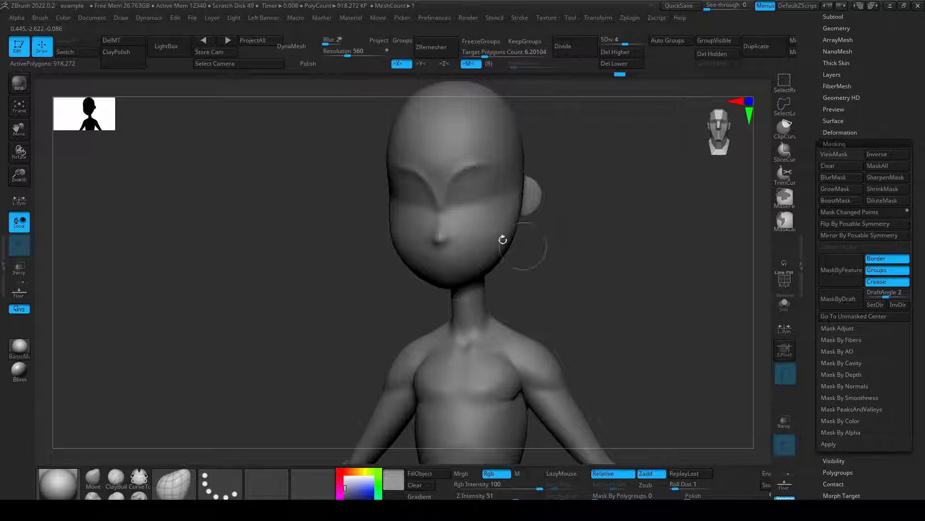
pyautogui.moveTo(674, 272); pyautogui.dragTo(673, 290)
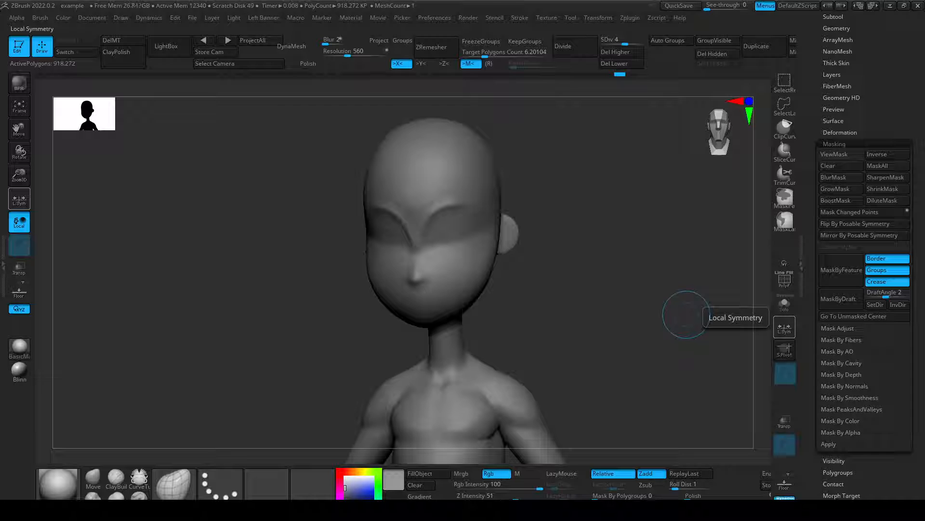
pyautogui.moveTo(685, 315); pyautogui.dragTo(632, 268)
# Switch the active tool to the blocked-in figure week2_blockin and open its subtool list.
pyautogui.moveTo(814, 54); pyautogui.dragTo(811, 182)
pyautogui.click(876, 177)
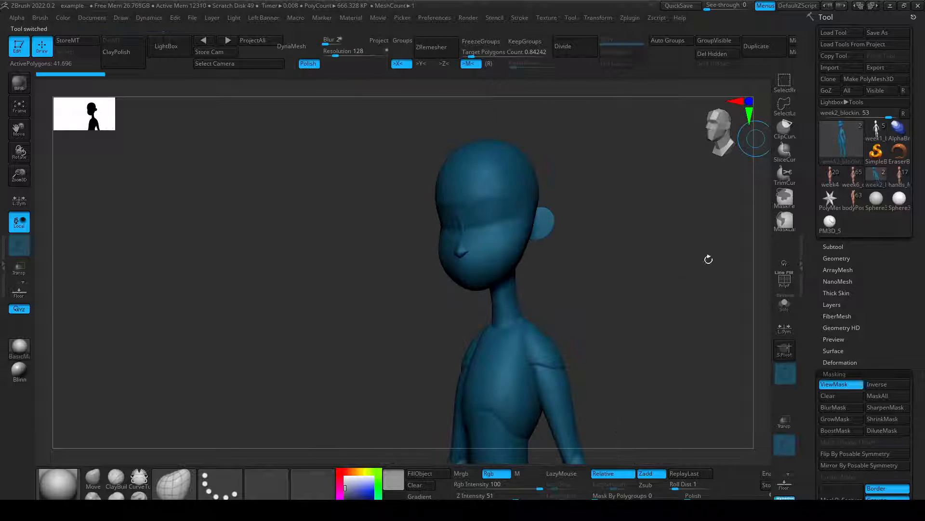
pyautogui.moveTo(709, 258); pyautogui.dragTo(737, 216)
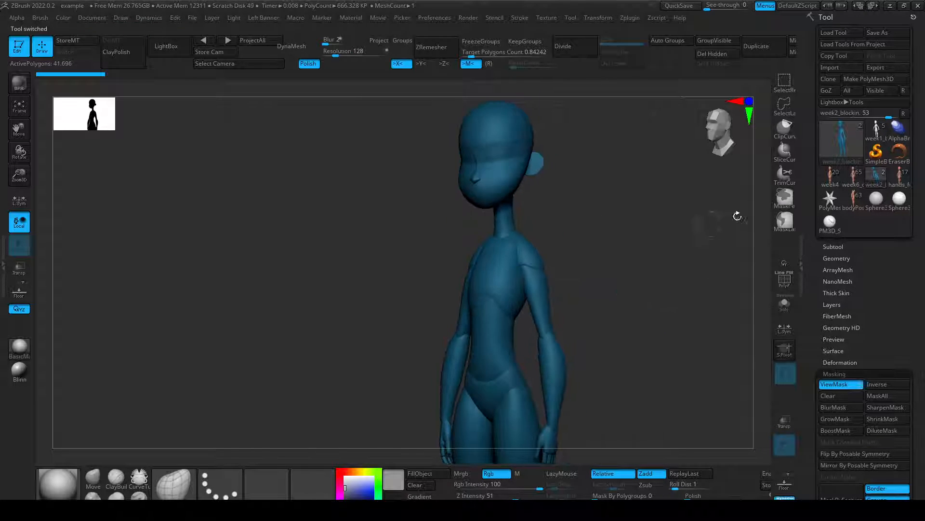
pyautogui.click(841, 247)
pyautogui.moveTo(639, 227); pyautogui.dragTo(705, 216)
pyautogui.scroll(5, 812, 140)
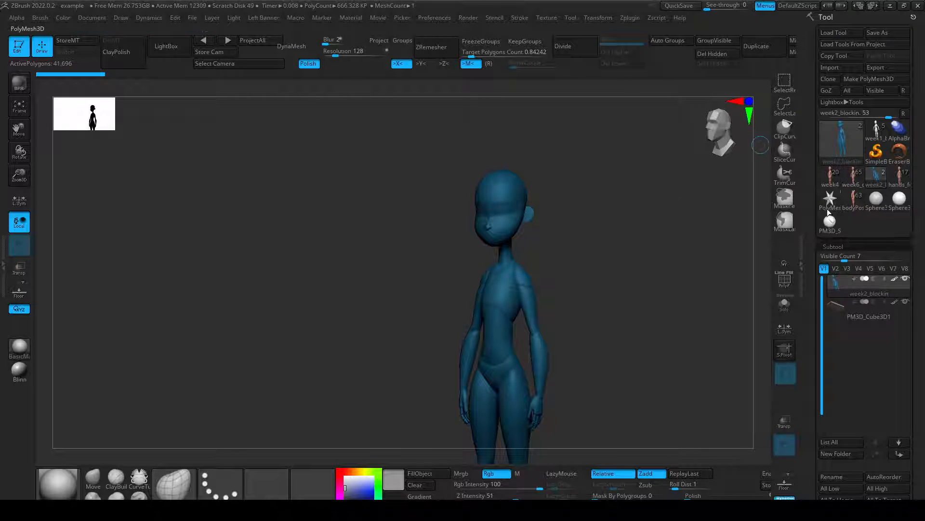
pyautogui.moveTo(634, 289); pyautogui.dragTo(640, 305)
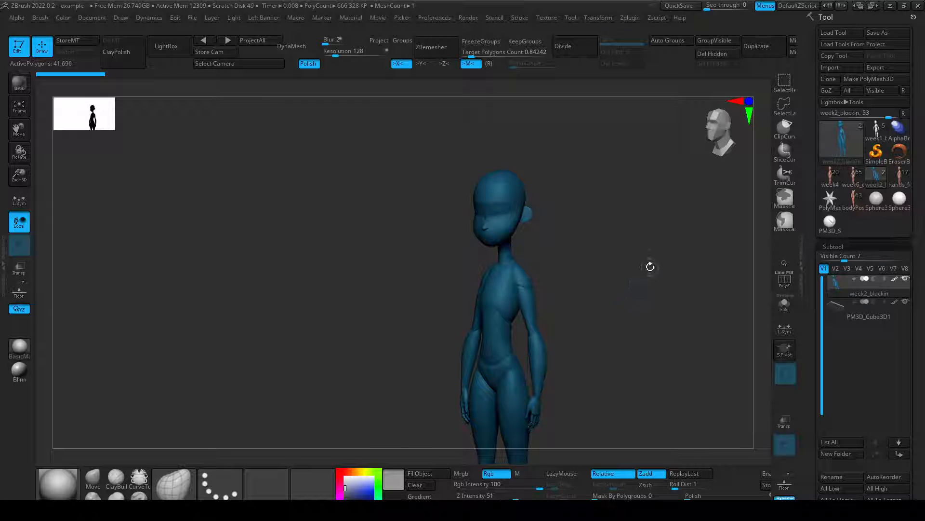
pyautogui.moveTo(649, 287)
pyautogui.keyDown('alt'); pyautogui.mouseDown()
pyautogui.moveTo(619, 273)
pyautogui.moveTo(630, 272)
pyautogui.mouseUp(); pyautogui.keyUp('alt')
pyautogui.rightClick(629, 298)
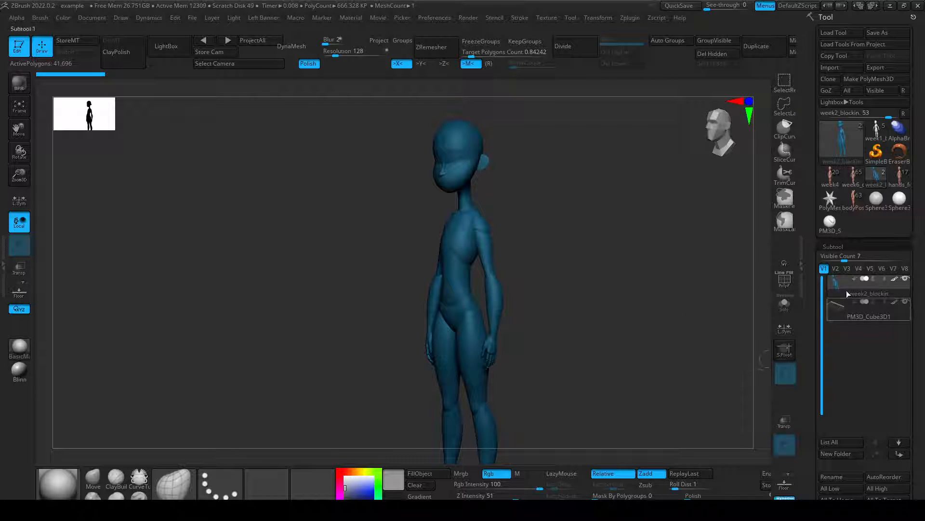
# Split the week2_blockin subtool into separate subtools with Split To Similar Parts and accept the warning.
pyautogui.moveTo(813, 314); pyautogui.dragTo(819, 263)
pyautogui.click(831, 235)
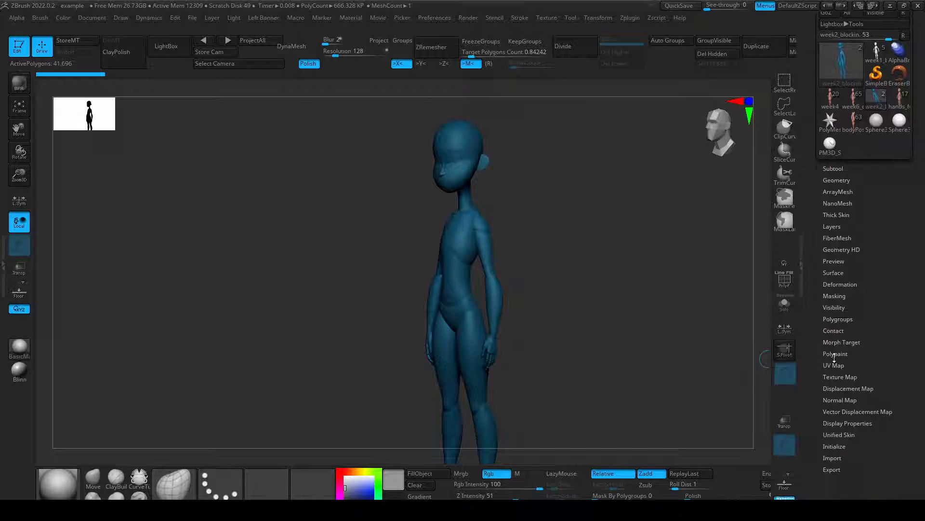
pyautogui.click(833, 168)
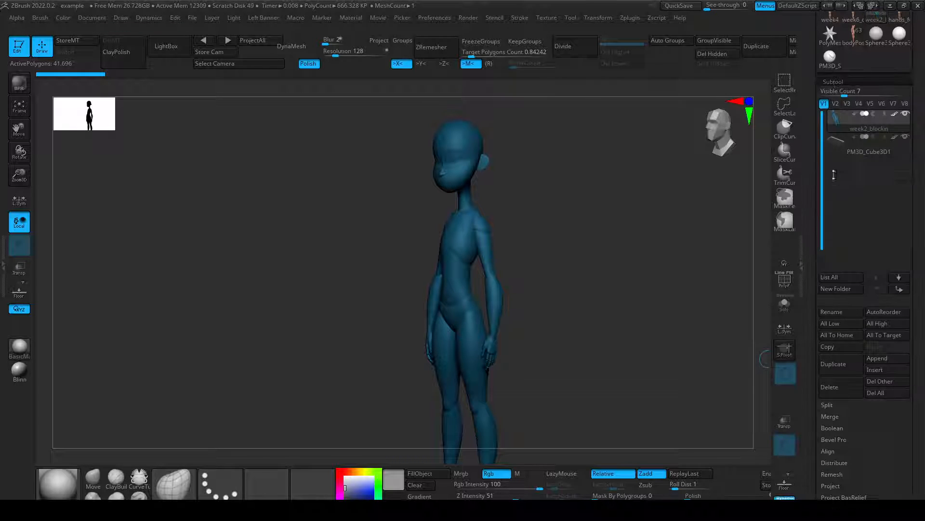
pyautogui.moveTo(814, 417); pyautogui.dragTo(815, 471)
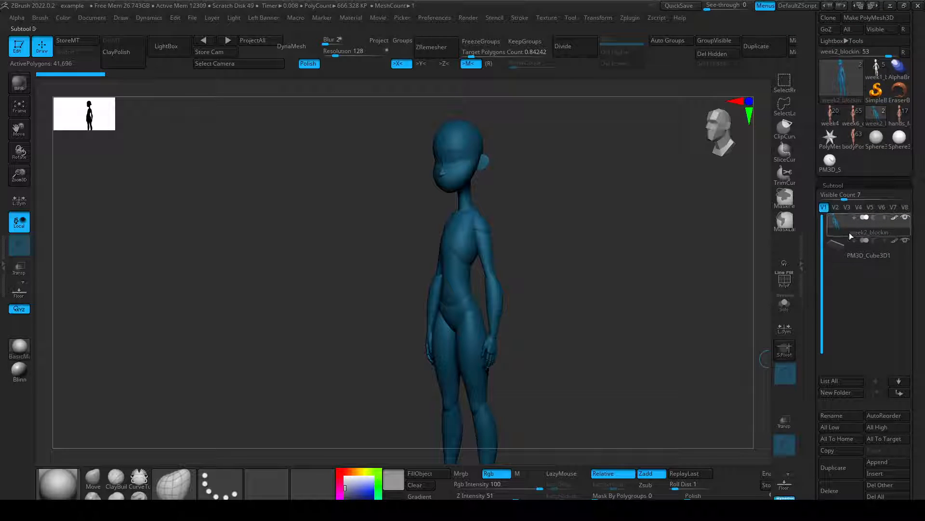
pyautogui.scroll(-3, 841, 465)
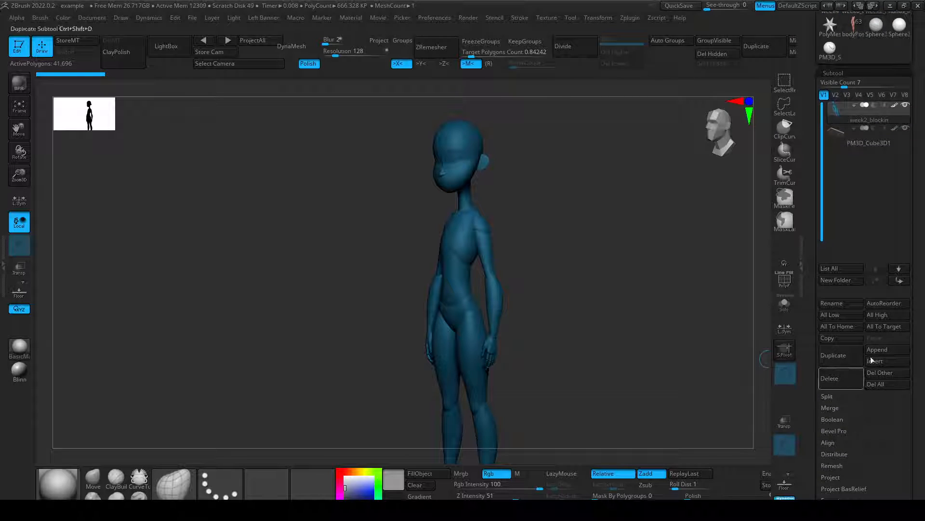
pyautogui.click(835, 396)
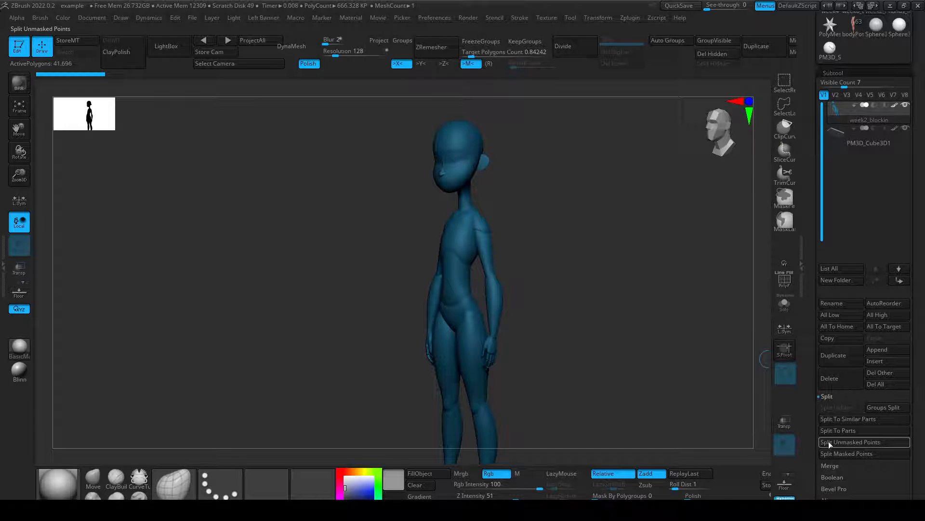
pyautogui.click(869, 420)
pyautogui.click(753, 440)
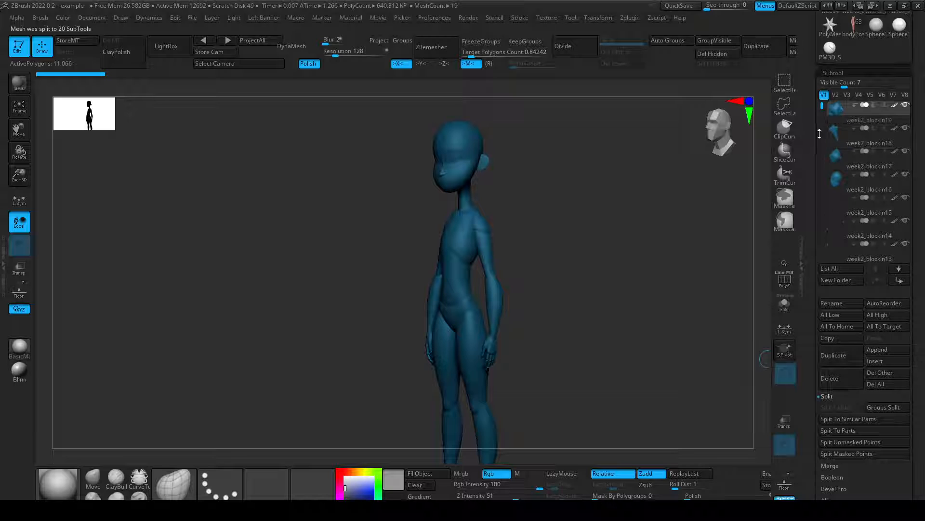
# Make the upper-arm part of the split figure active and insert a sphere as a new subtool.
pyautogui.moveTo(824, 108); pyautogui.dragTo(801, 219)
pyautogui.keyDown('alt'); pyautogui.click(487, 262); pyautogui.keyUp('alt')
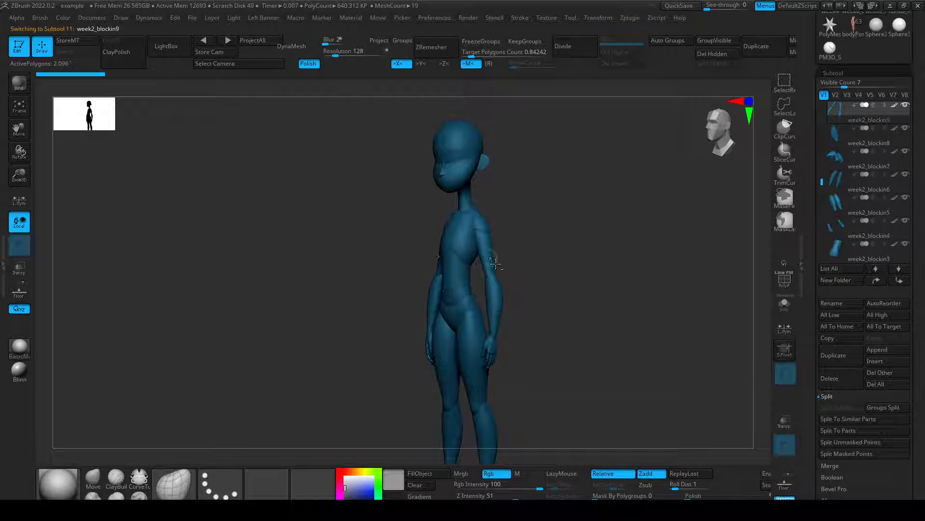
pyautogui.moveTo(549, 279); pyautogui.dragTo(584, 275)
pyautogui.keyDown('alt'); pyautogui.moveTo(558, 258); pyautogui.dragTo(591, 336); pyautogui.keyUp('alt')
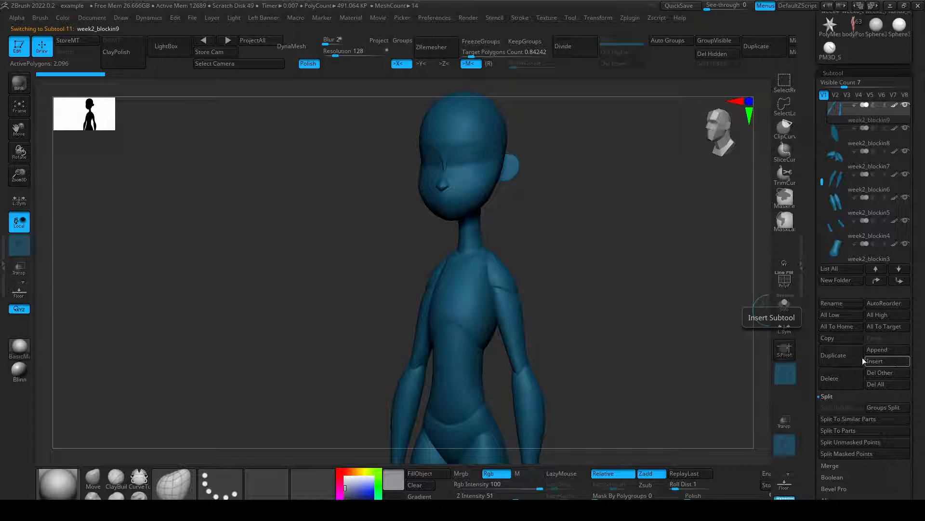
pyautogui.keyDown('alt'); pyautogui.moveTo(603, 231); pyautogui.dragTo(599, 271); pyautogui.keyUp('alt')
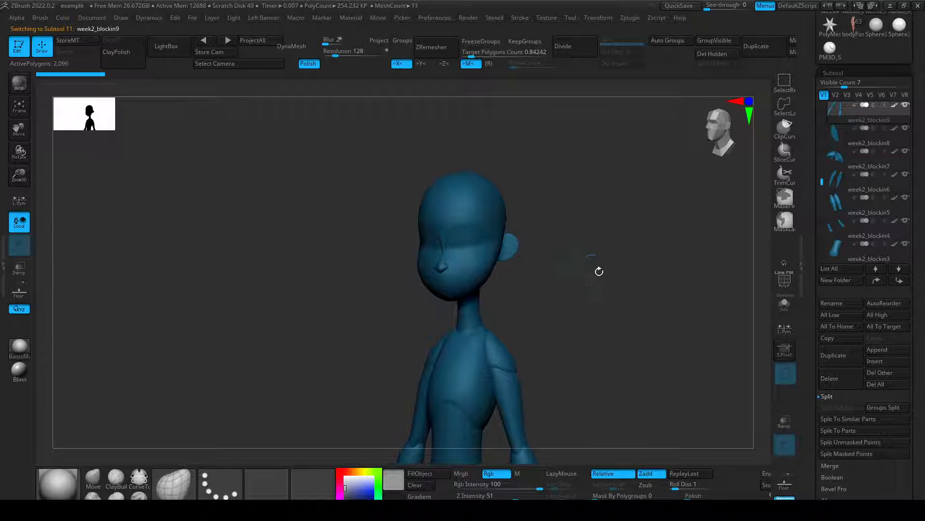
pyautogui.click(886, 360)
pyautogui.click(554, 276)
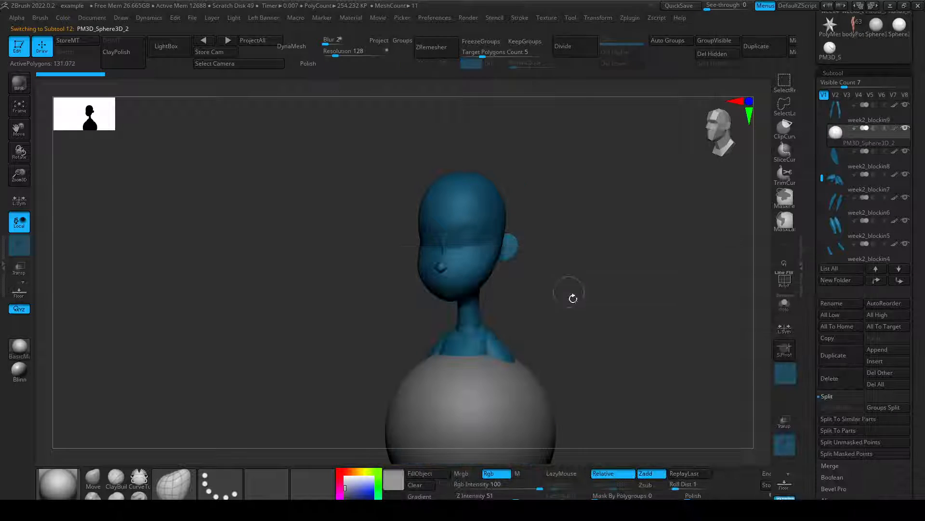
# Move the inserted sphere up to one side of the forehead and scale it down to a small ball.
pyautogui.moveTo(593, 341); pyautogui.dragTo(623, 294)
pyautogui.press('w')
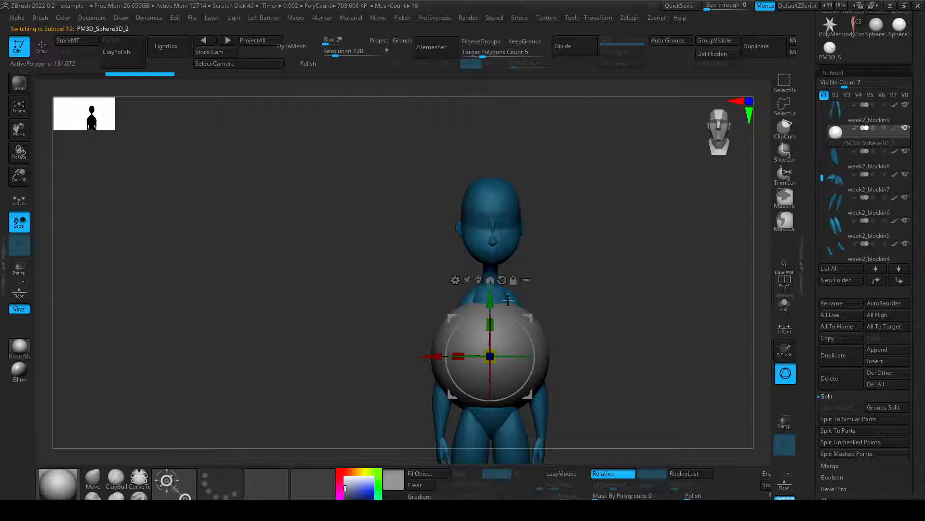
pyautogui.moveTo(529, 318); pyautogui.dragTo(417, 202)
pyautogui.keyDown('shift'); pyautogui.moveTo(408, 271); pyautogui.dragTo(463, 273); pyautogui.keyUp('shift')
pyautogui.keyDown('alt'); pyautogui.moveTo(548, 205); pyautogui.dragTo(528, 309); pyautogui.keyUp('alt')
pyautogui.moveTo(573, 299); pyautogui.dragTo(618, 297)
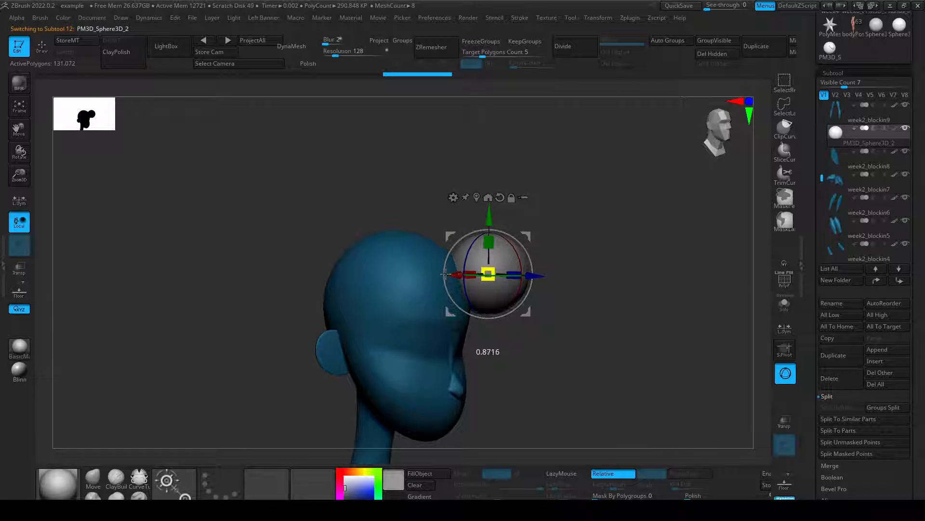
pyautogui.moveTo(446, 274); pyautogui.dragTo(422, 274)
pyautogui.moveTo(539, 320); pyautogui.dragTo(551, 324)
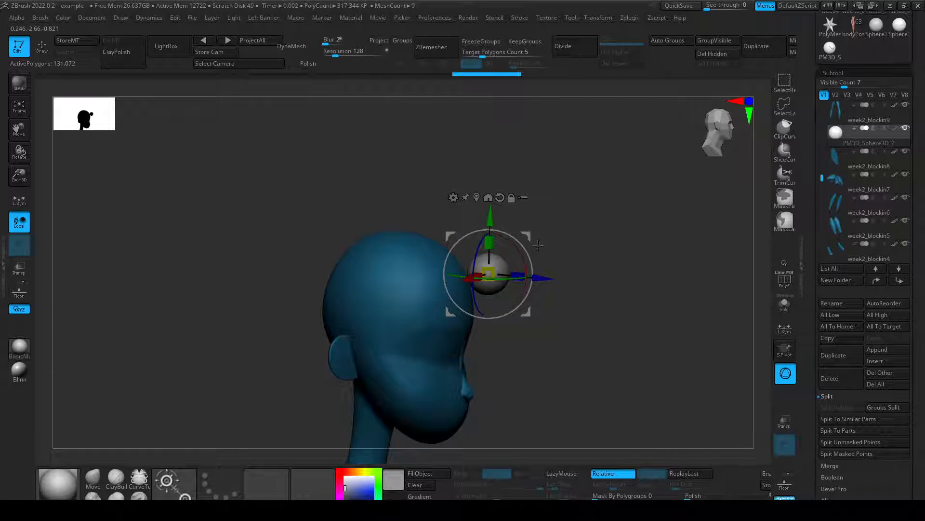
pyautogui.moveTo(527, 236); pyautogui.dragTo(513, 240)
# Pull the small sphere outward into a pointed horn on the side of the forehead.
pyautogui.moveTo(581, 280); pyautogui.dragTo(519, 281)
pyautogui.hotkey('shift', 'f')
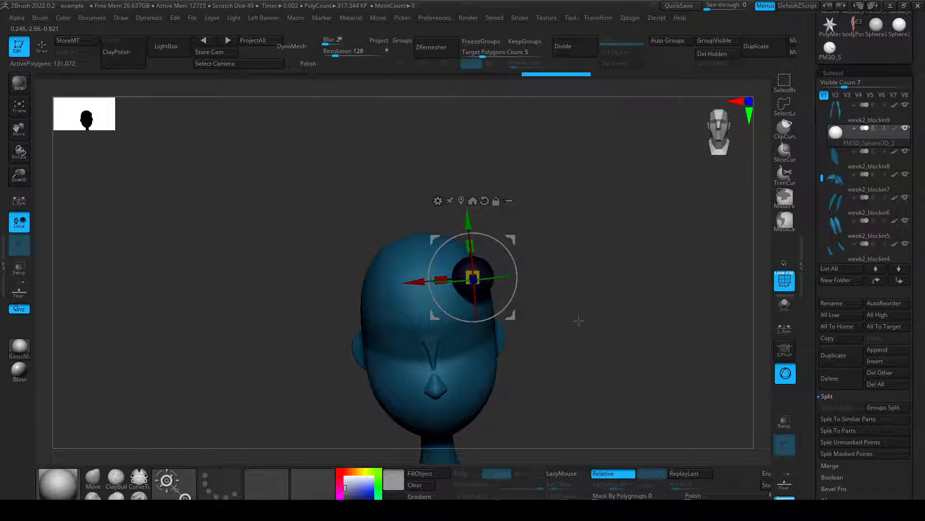
pyautogui.keyDown('alt'); pyautogui.moveTo(579, 320); pyautogui.dragTo(535, 306); pyautogui.keyUp('alt')
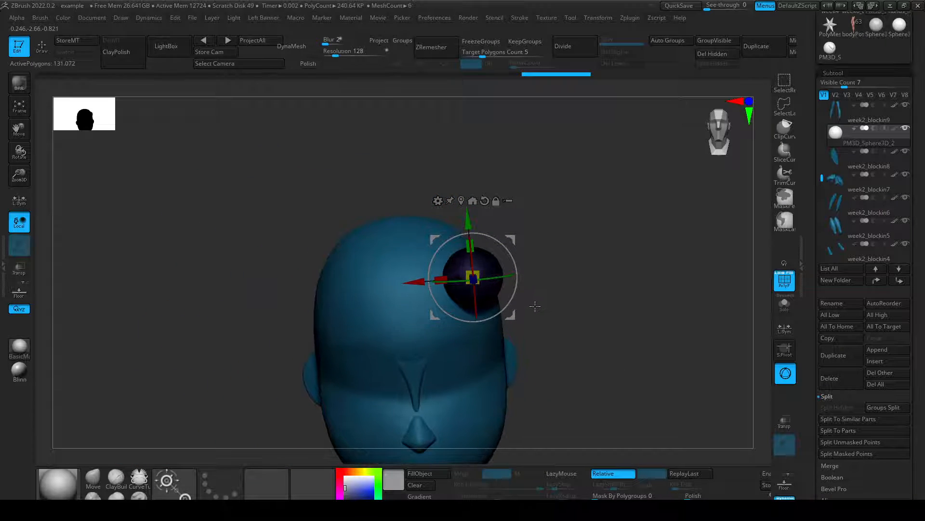
pyautogui.press('q')
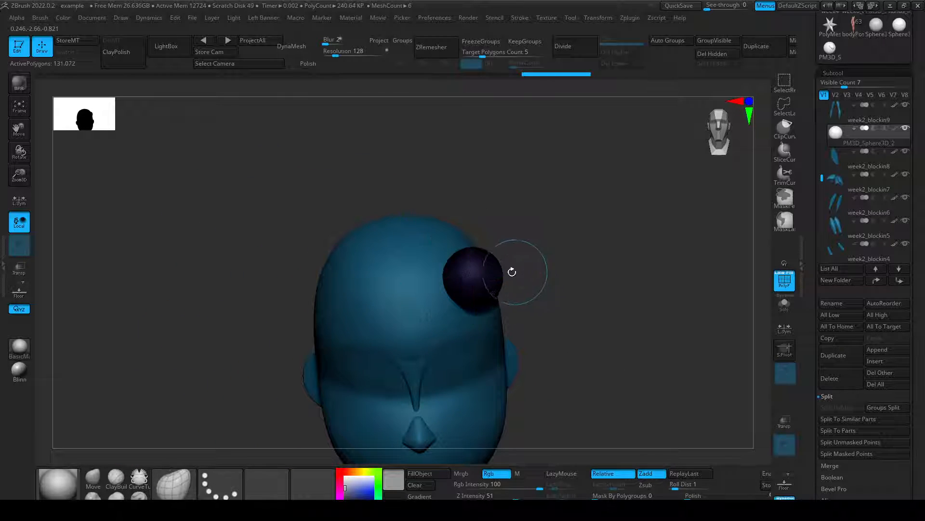
pyautogui.hotkey('shift', 'f')
pyautogui.moveTo(574, 291)
pyautogui.mouseDown()
pyautogui.moveTo(503, 251)
pyautogui.moveTo(509, 274)
pyautogui.mouseUp()
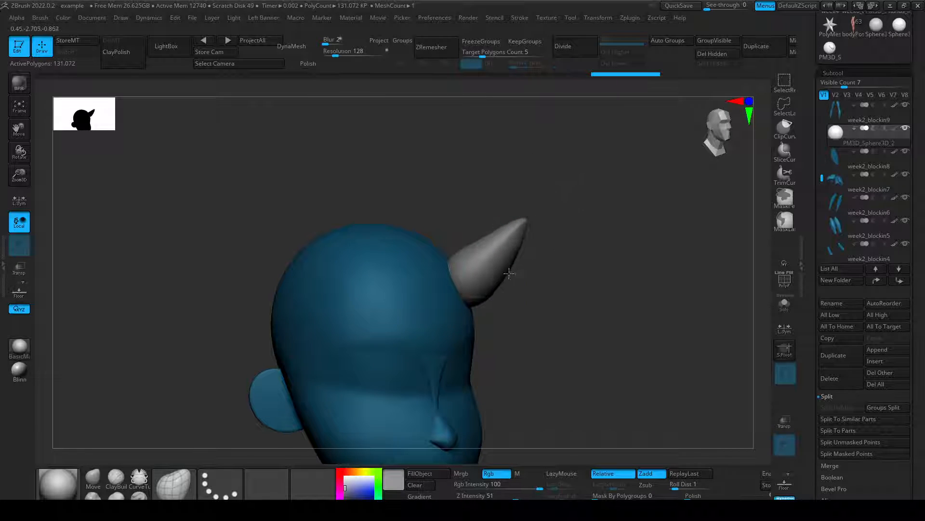
# Bend the horn upward into a curved shape, refining it from the front and the side.
pyautogui.moveTo(492, 239); pyautogui.dragTo(498, 250)
pyautogui.moveTo(573, 309)
pyautogui.mouseDown()
pyautogui.moveTo(589, 308)
pyautogui.moveTo(419, 309)
pyautogui.mouseUp()
pyautogui.moveTo(472, 241); pyautogui.dragTo(485, 267)
pyautogui.moveTo(452, 292); pyautogui.dragTo(523, 337)
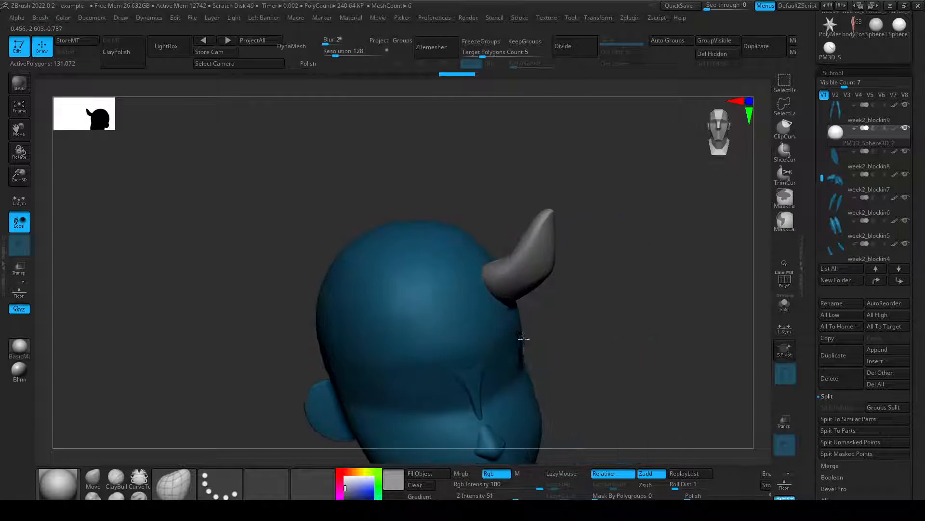
pyautogui.moveTo(486, 259); pyautogui.dragTo(490, 268)
pyautogui.moveTo(541, 302); pyautogui.dragTo(576, 300)
pyautogui.moveTo(526, 232); pyautogui.dragTo(510, 268)
pyautogui.moveTo(582, 325); pyautogui.dragTo(636, 320)
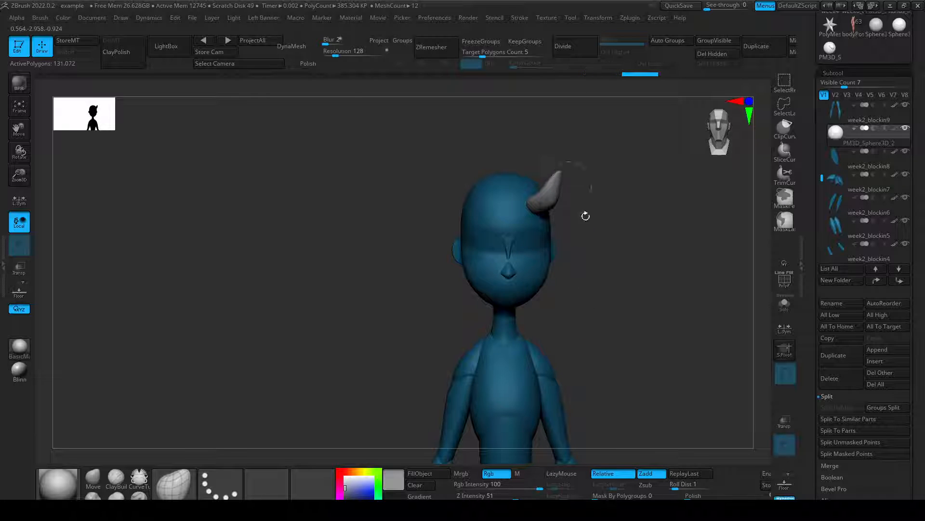
pyautogui.moveTo(586, 216); pyautogui.dragTo(634, 313)
# Try Mirror And Weld to mirror the horn onto the other side of the head and undo it.
pyautogui.scroll(-10, 811, 482)
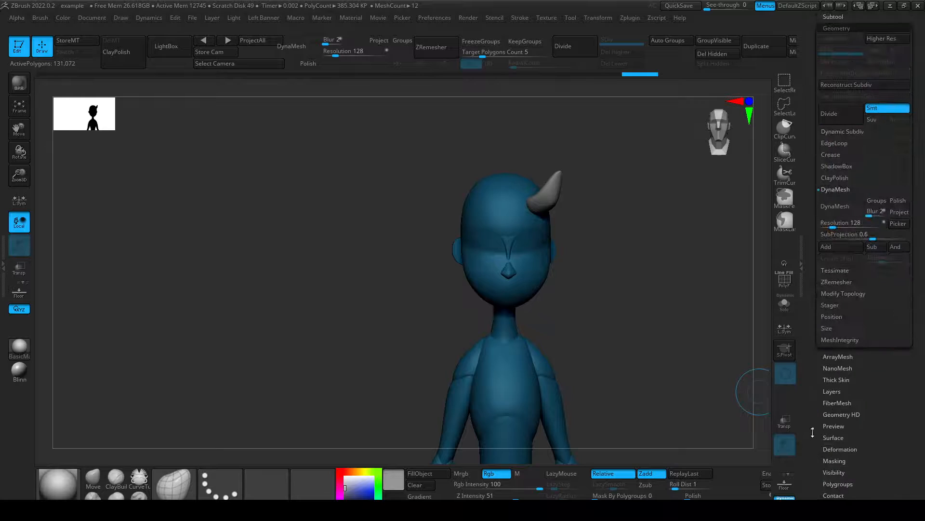
pyautogui.scroll(2, 812, 432)
pyautogui.scroll(6, 813, 463)
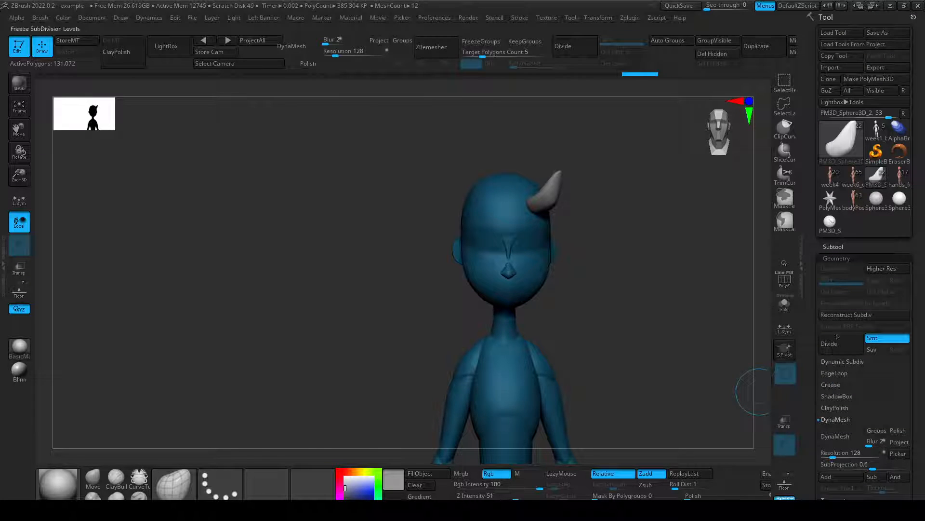
pyautogui.scroll(-5, 841, 415)
pyautogui.click(842, 368)
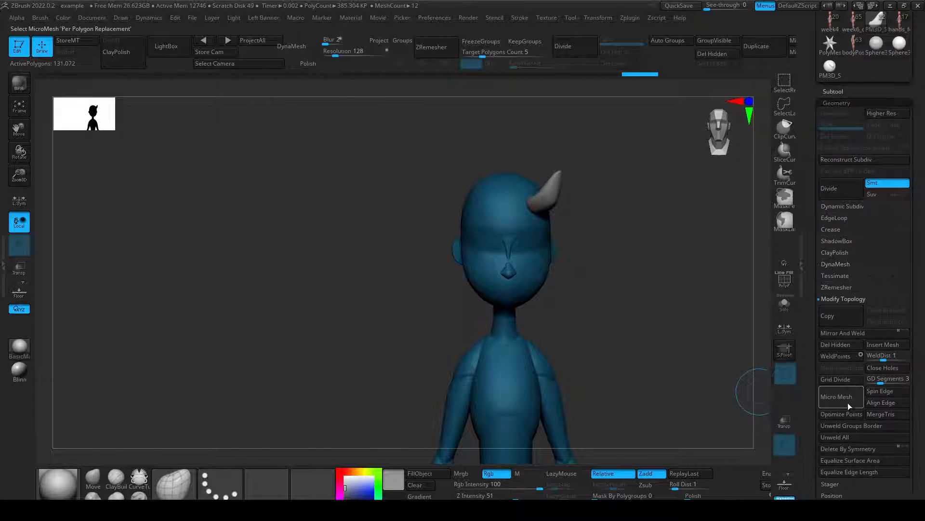
pyautogui.click(849, 333)
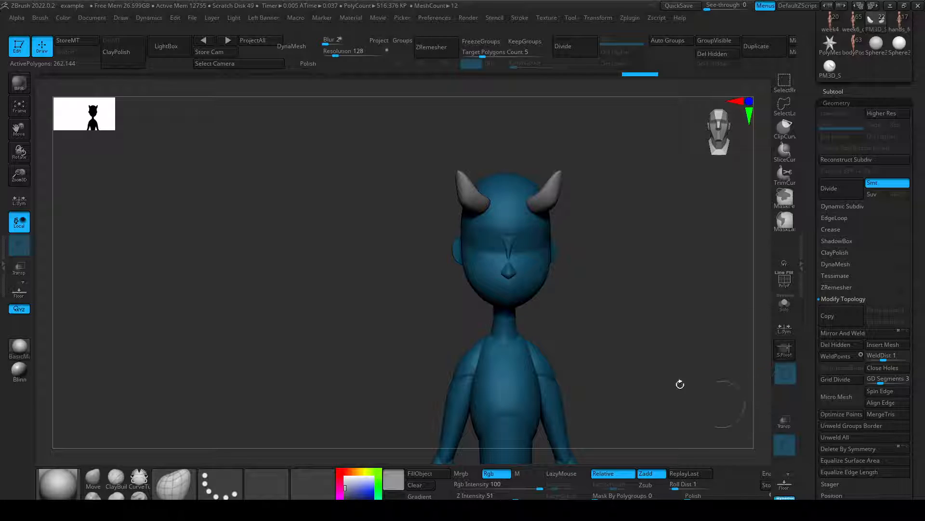
pyautogui.moveTo(679, 383); pyautogui.dragTo(640, 271)
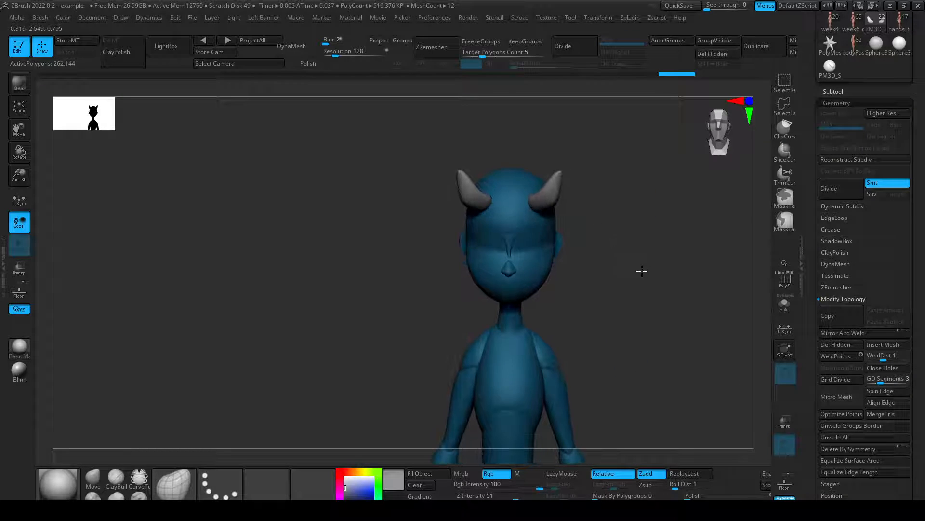
pyautogui.hotkey('ctrl', 'z')
# Duplicate the horn subtool.
pyautogui.click(833, 91)
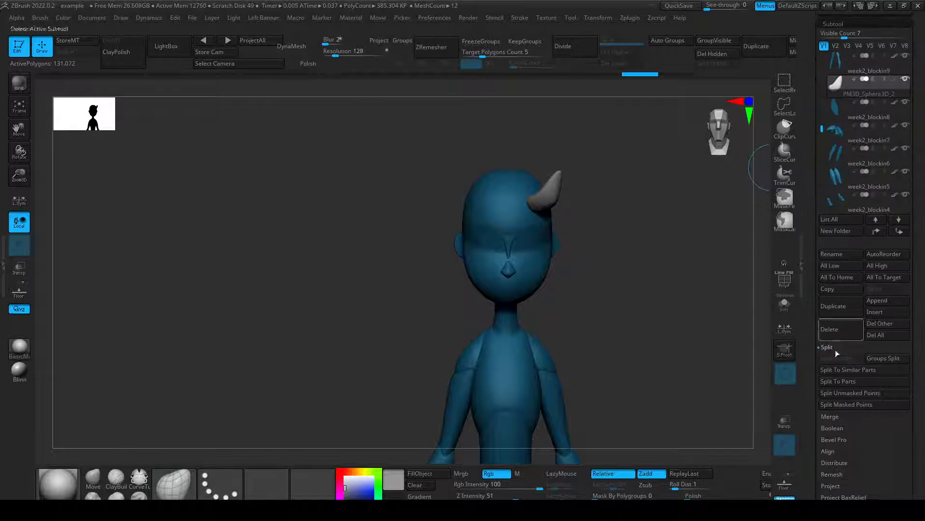
pyautogui.click(837, 304)
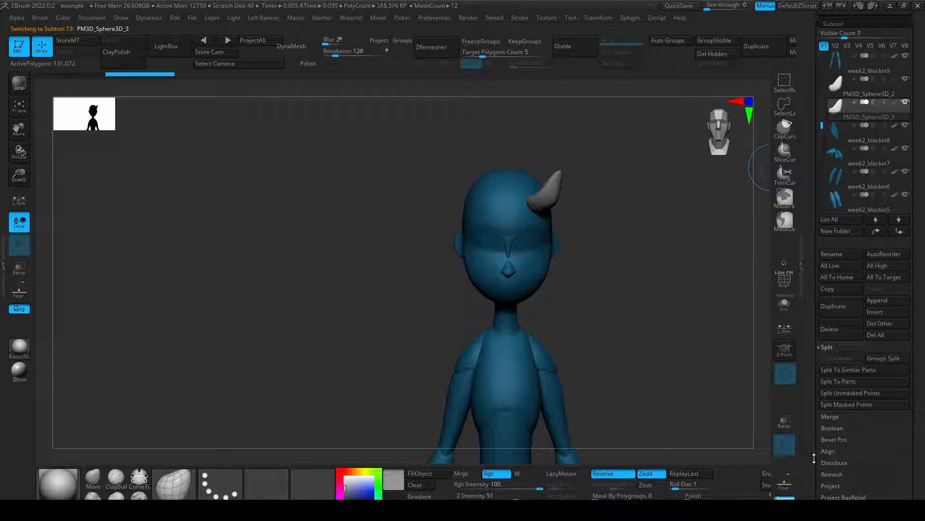
pyautogui.moveTo(814, 458); pyautogui.dragTo(847, 368)
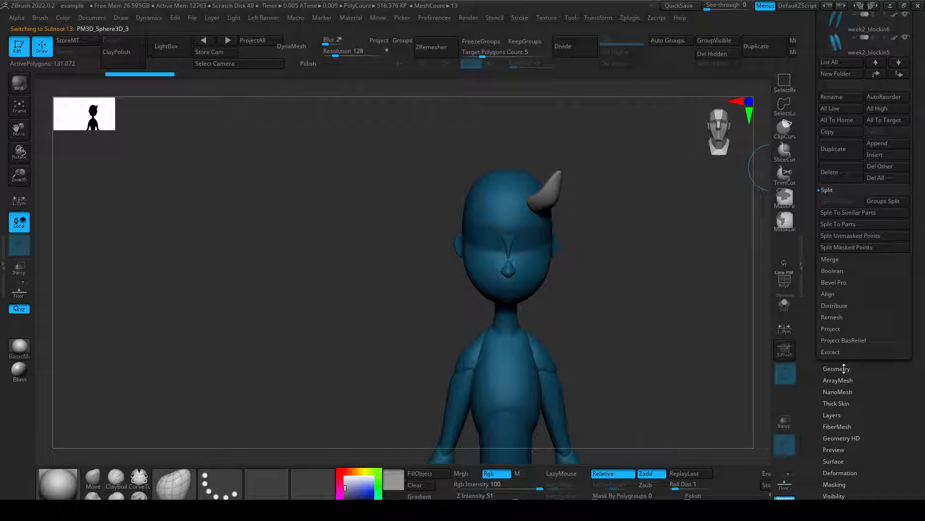
# Mirror the duplicated horn across the X axis onto the other side of the head using the Deformation Mirror.
pyautogui.moveTo(816, 435); pyautogui.dragTo(823, 386)
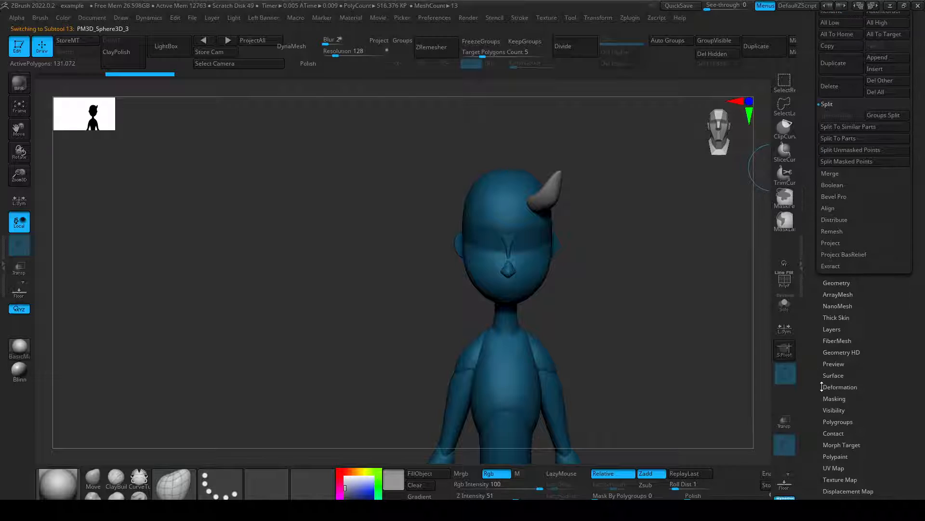
pyautogui.click(839, 389)
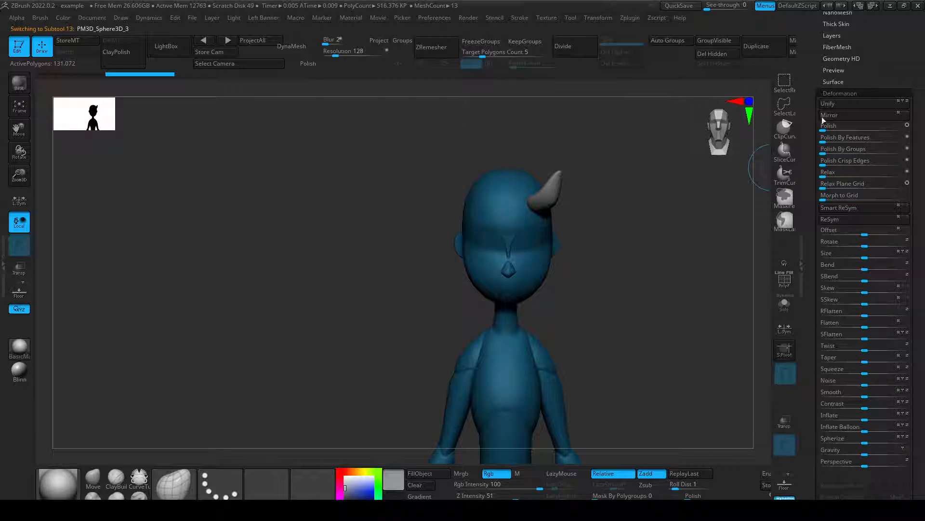
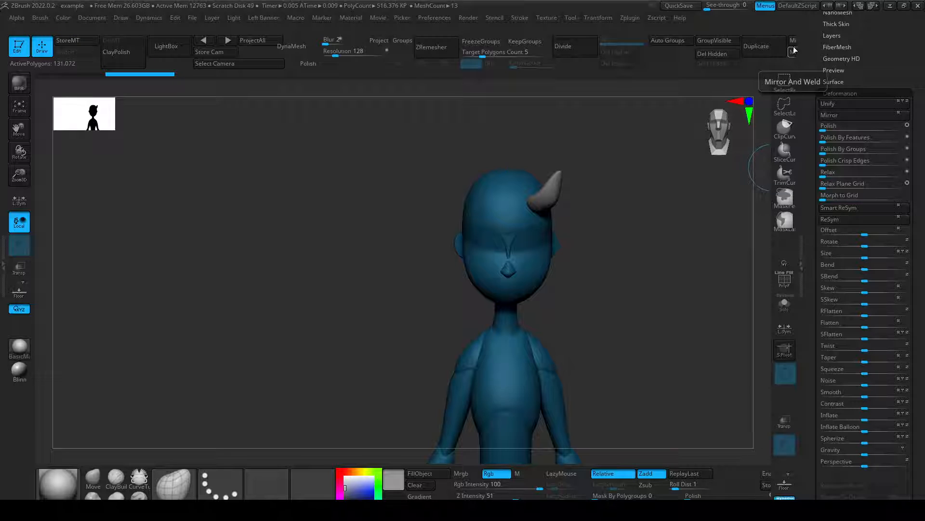
pyautogui.click(836, 115)
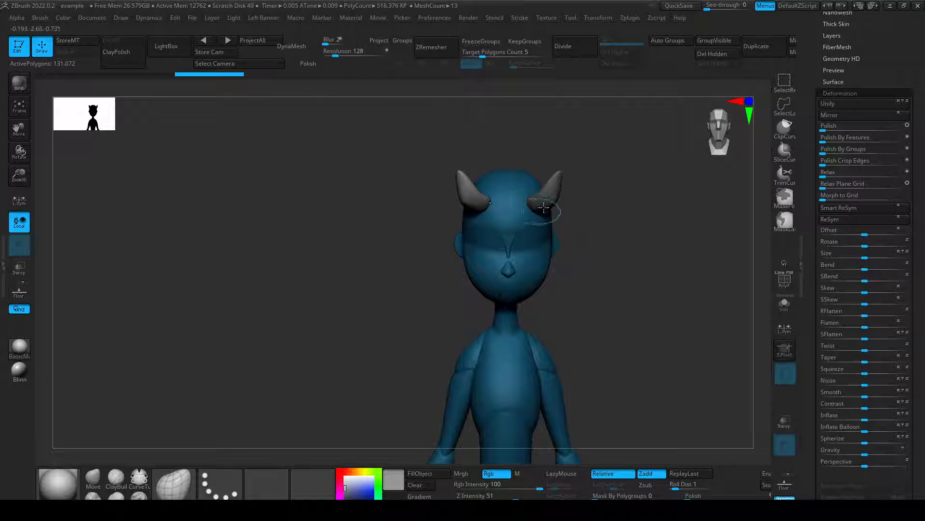
pyautogui.click(802, 265)
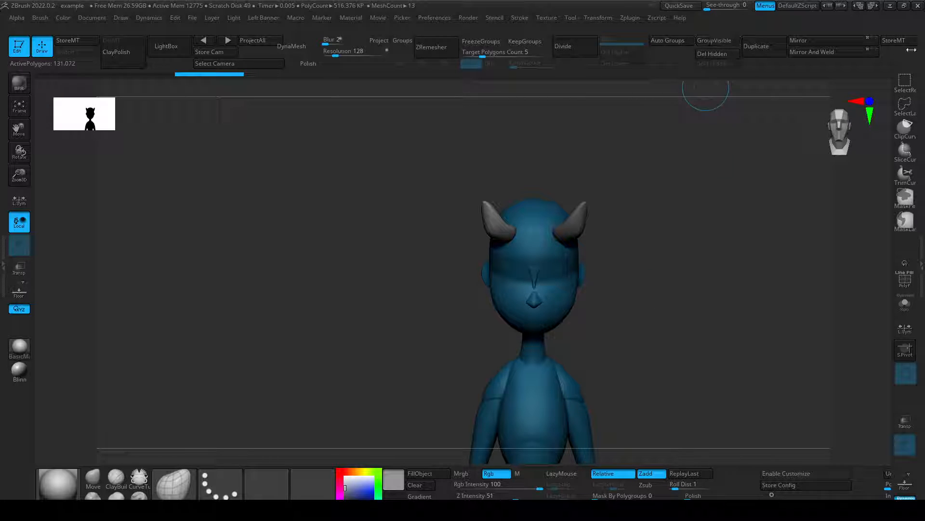
pyautogui.click(921, 276)
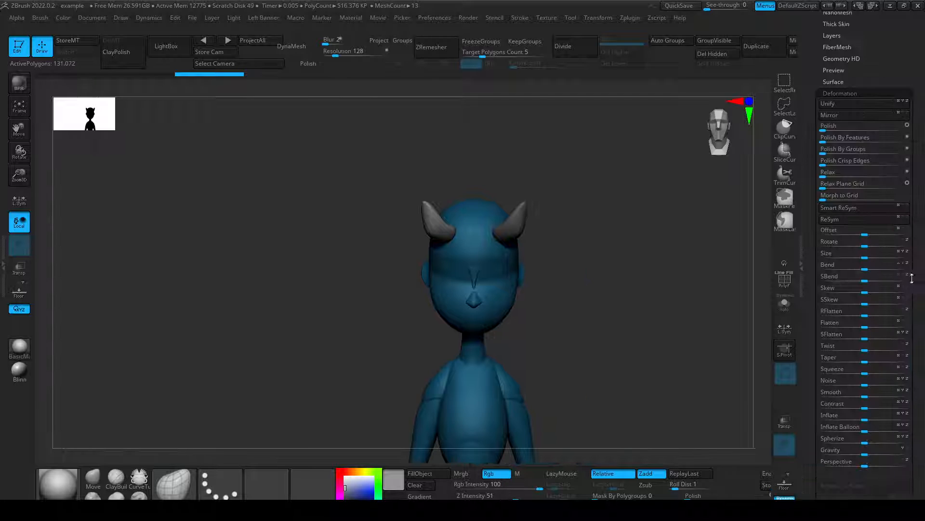
# Examine the pair of horns from the front and the side, and locate both horn entries in the subtool list.
pyautogui.moveTo(631, 289); pyautogui.dragTo(581, 275)
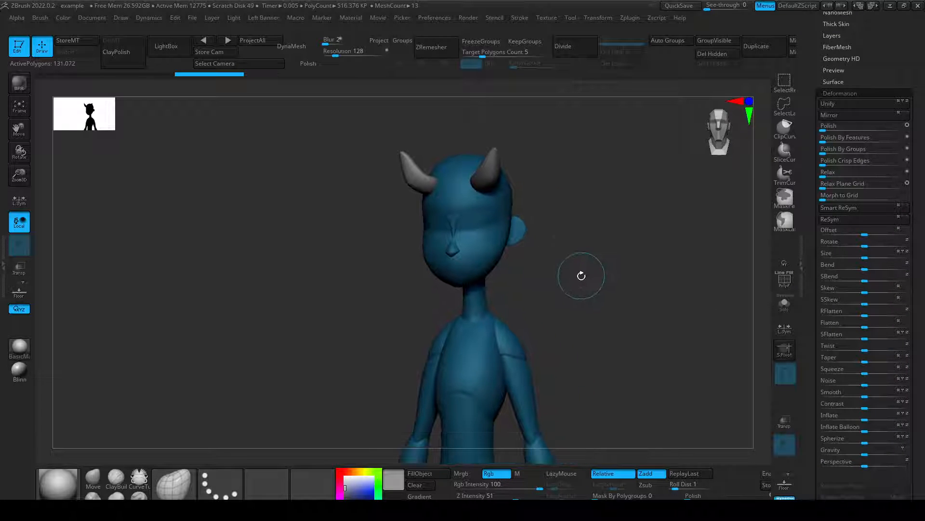
pyautogui.keyDown('alt'); pyautogui.moveTo(558, 182); pyautogui.dragTo(597, 284); pyautogui.keyUp('alt')
pyautogui.keyDown('alt'); pyautogui.moveTo(518, 232); pyautogui.dragTo(545, 203); pyautogui.keyUp('alt')
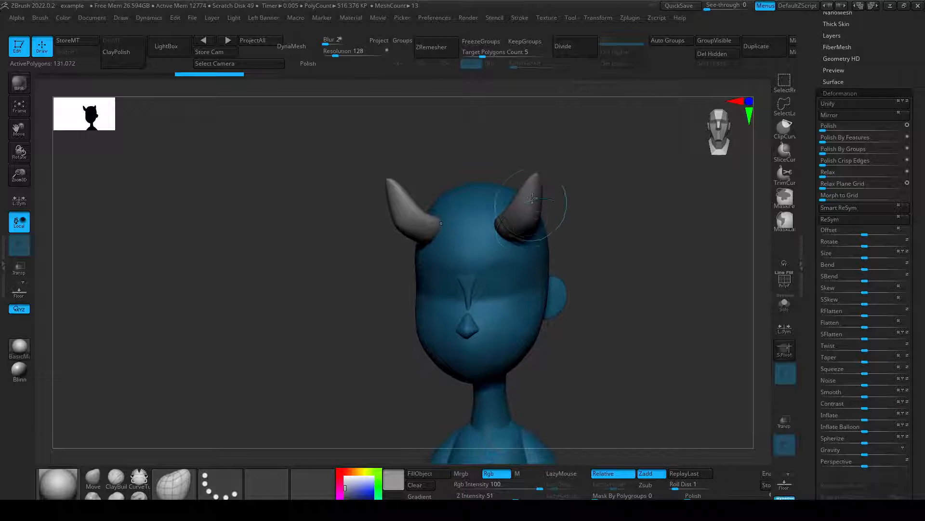
pyautogui.keyDown('shift'); pyautogui.moveTo(597, 227); pyautogui.dragTo(581, 225); pyautogui.keyUp('shift')
pyautogui.moveTo(812, 66); pyautogui.dragTo(805, 145)
pyautogui.click(839, 230)
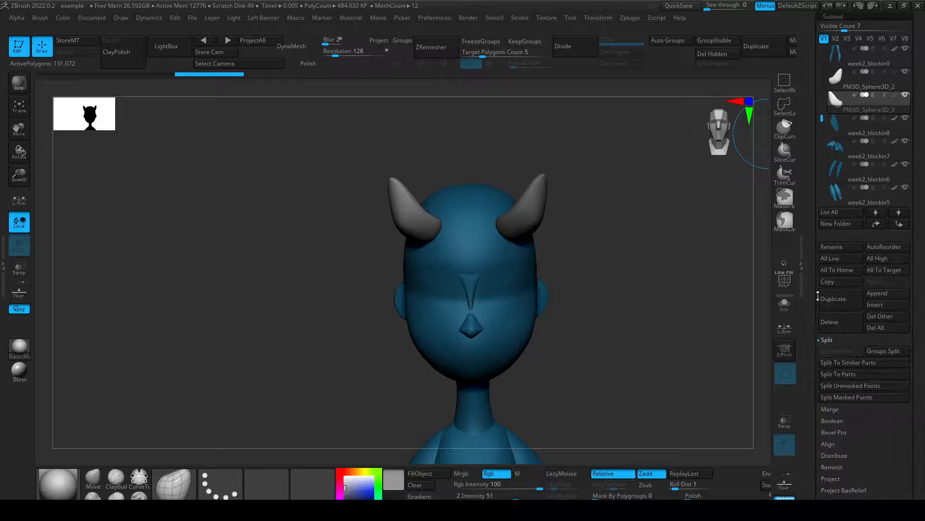
pyautogui.moveTo(831, 78)
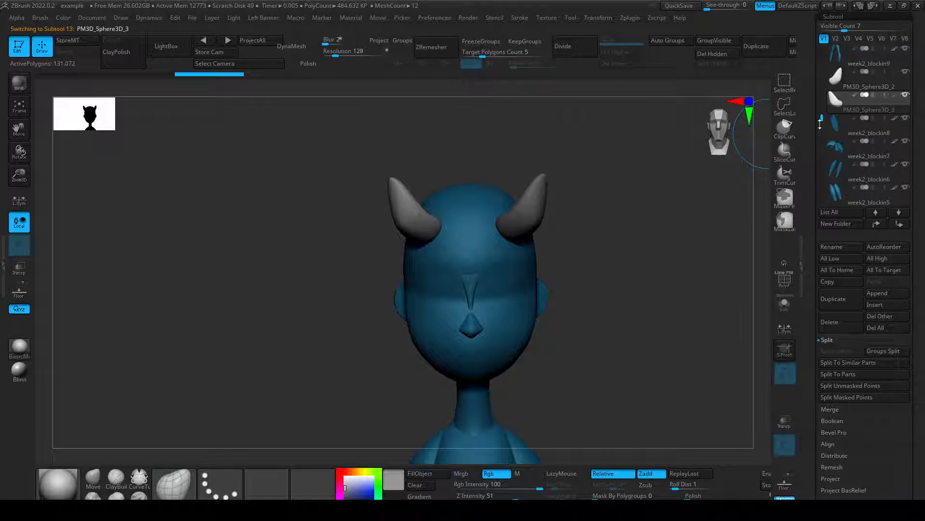
pyautogui.moveTo(820, 123)
pyautogui.mouseDown()
pyautogui.moveTo(822, 89)
pyautogui.moveTo(821, 107)
pyautogui.mouseUp()
pyautogui.moveTo(585, 249); pyautogui.dragTo(580, 307)
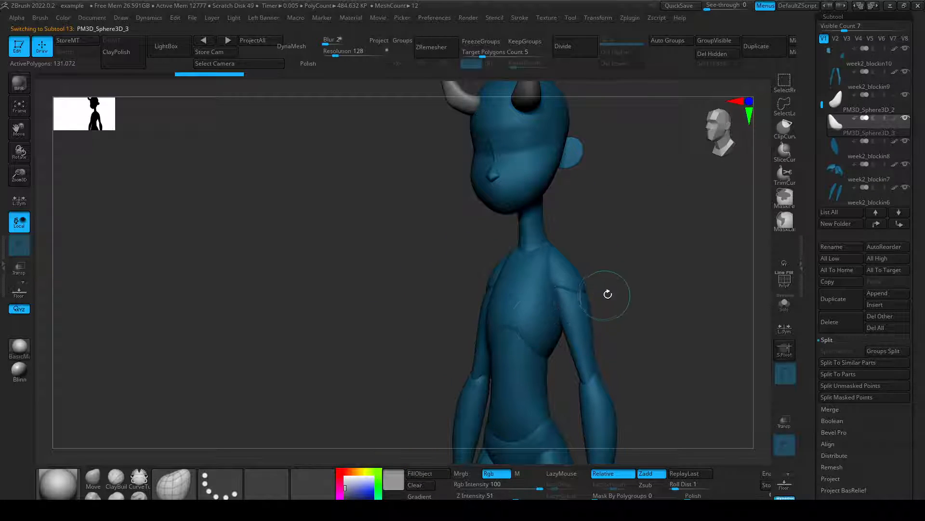
pyautogui.moveTo(600, 248); pyautogui.dragTo(618, 287)
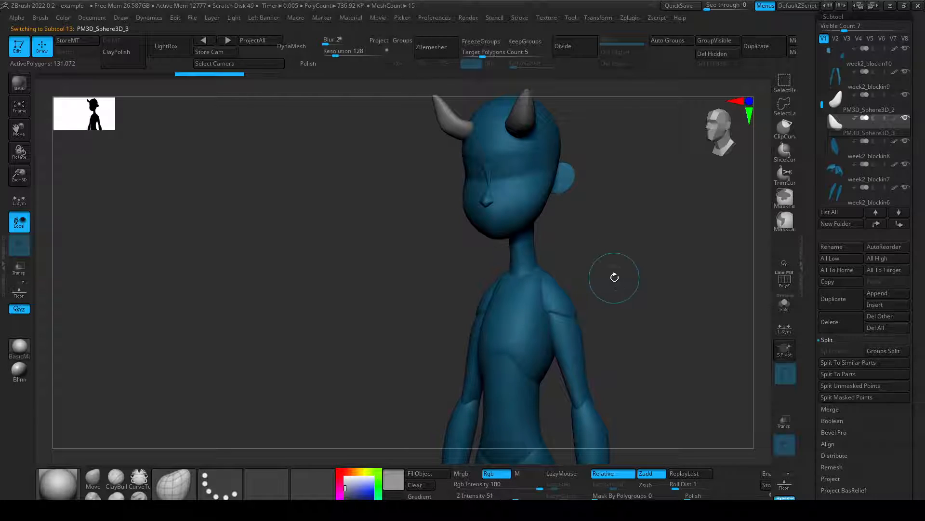
pyautogui.moveTo(548, 204); pyautogui.dragTo(512, 262)
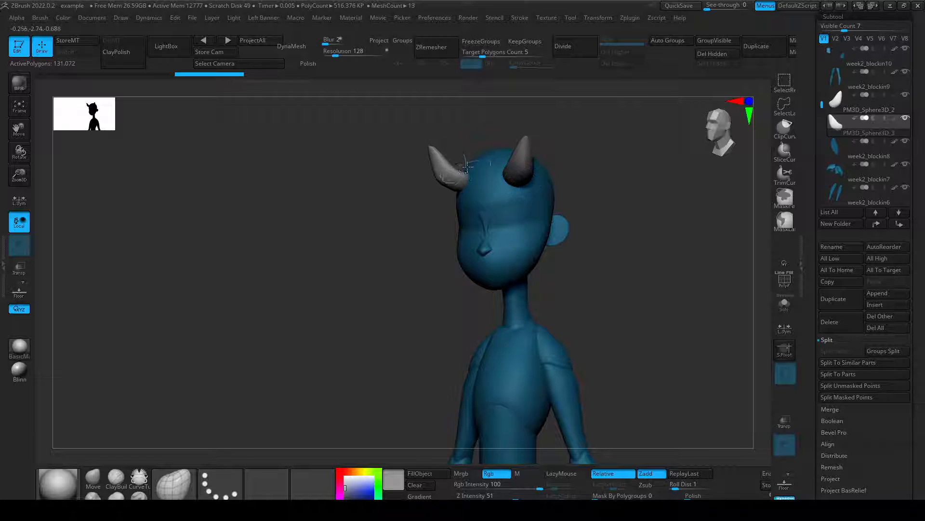
pyautogui.moveTo(630, 192); pyautogui.dragTo(700, 208)
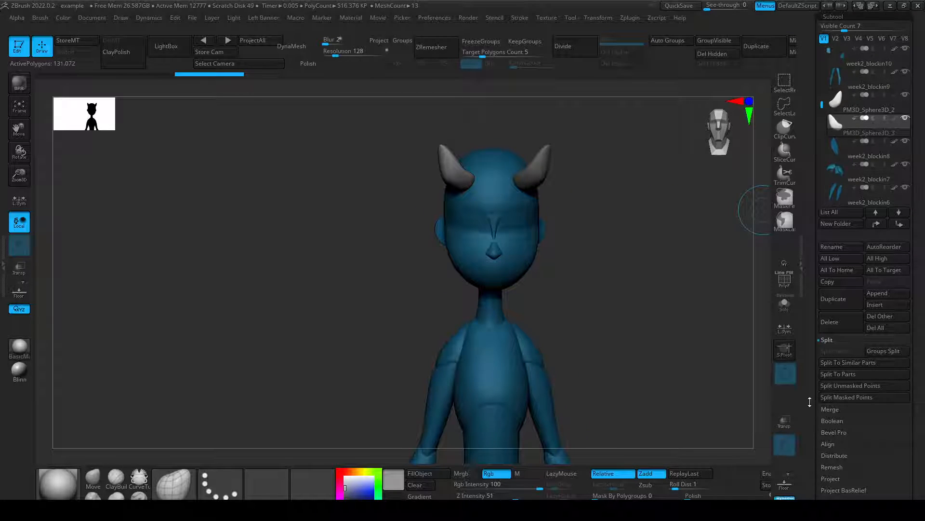
pyautogui.moveTo(813, 403); pyautogui.dragTo(810, 346)
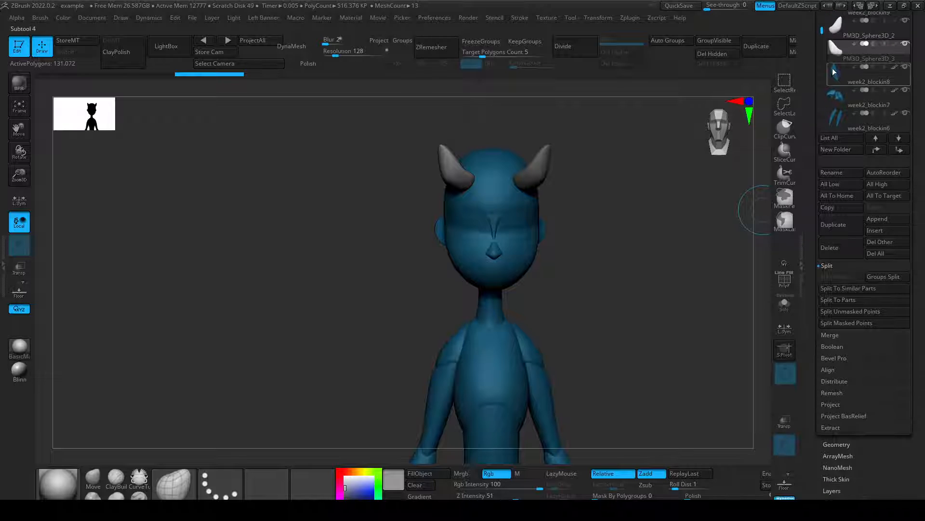
pyautogui.moveTo(812, 88); pyautogui.dragTo(815, 126)
pyautogui.keyDown('alt'); pyautogui.moveTo(541, 331); pyautogui.dragTo(574, 281); pyautogui.keyUp('alt')
pyautogui.moveTo(574, 281); pyautogui.dragTo(554, 283)
pyautogui.moveTo(810, 502); pyautogui.dragTo(810, 496)
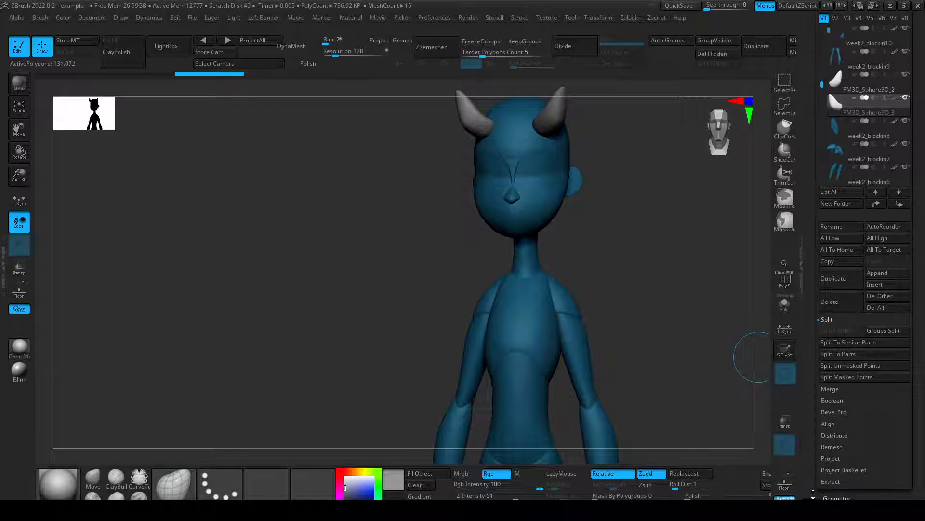
# Delete the mirrored duplicate horn subtool, leaving only the original horn.
pyautogui.click(832, 498)
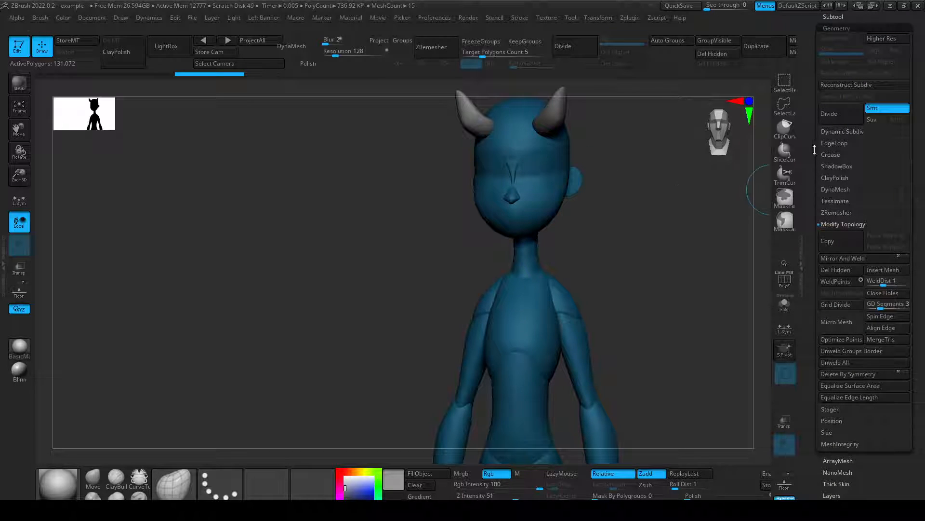
pyautogui.moveTo(813, 150); pyautogui.dragTo(804, 232)
pyautogui.click(837, 226)
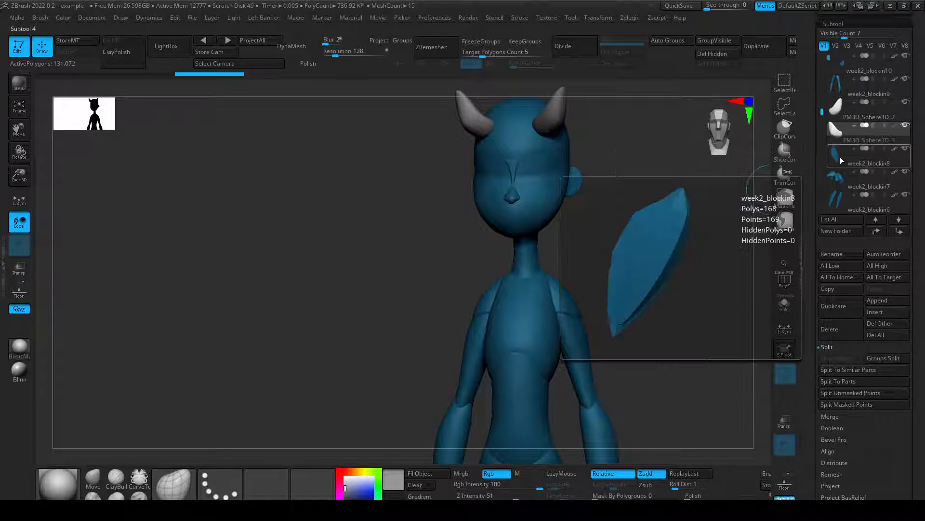
pyautogui.moveTo(839, 113)
pyautogui.click(830, 328)
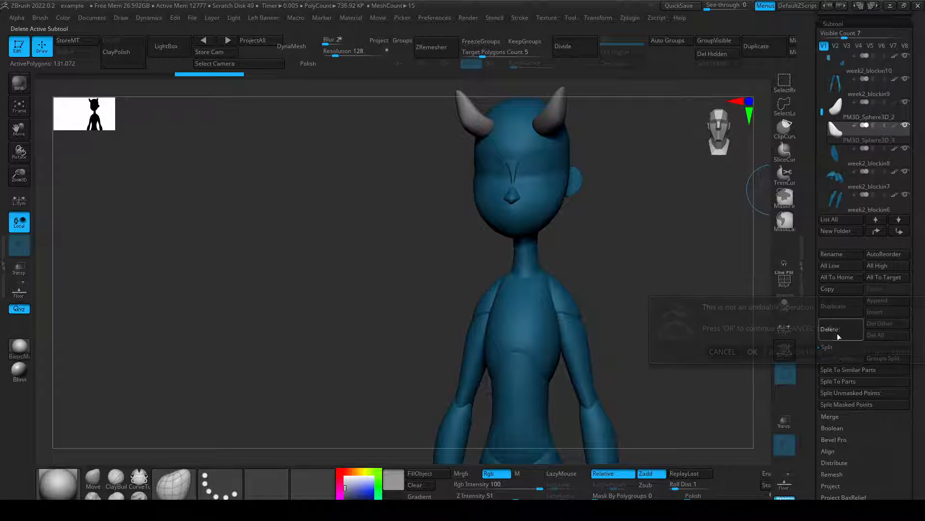
pyautogui.click(815, 351)
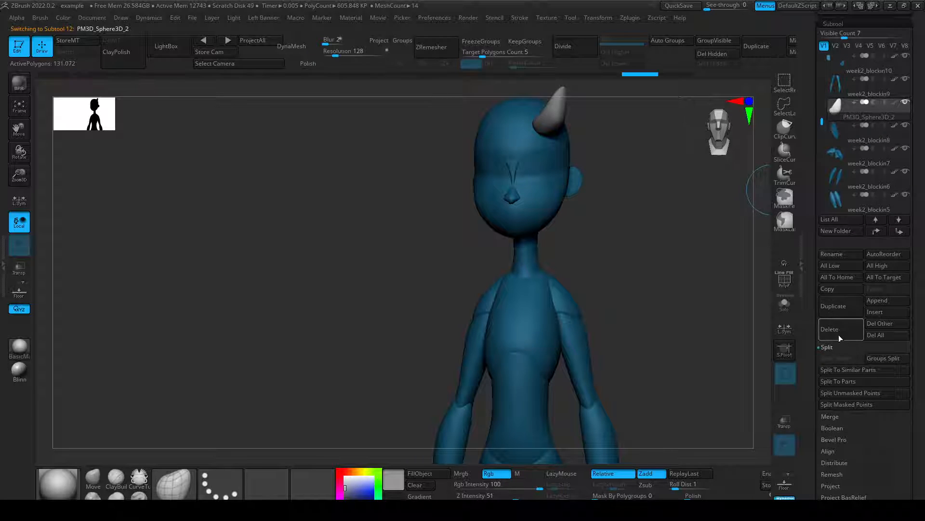
# Duplicate the original horn subtool and mirror the copy across X with the Deformation Mirror.
pyautogui.click(839, 306)
pyautogui.scroll(-3, 832, 410)
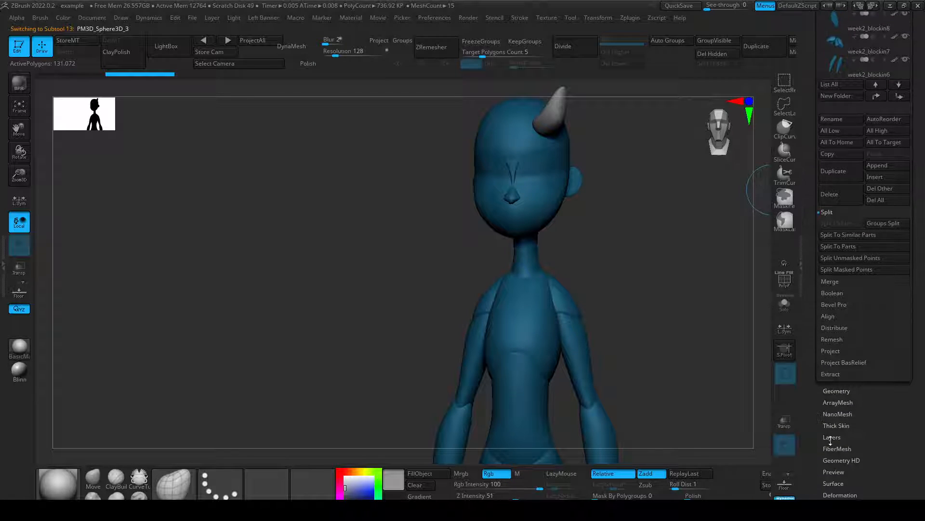
pyautogui.click(836, 495)
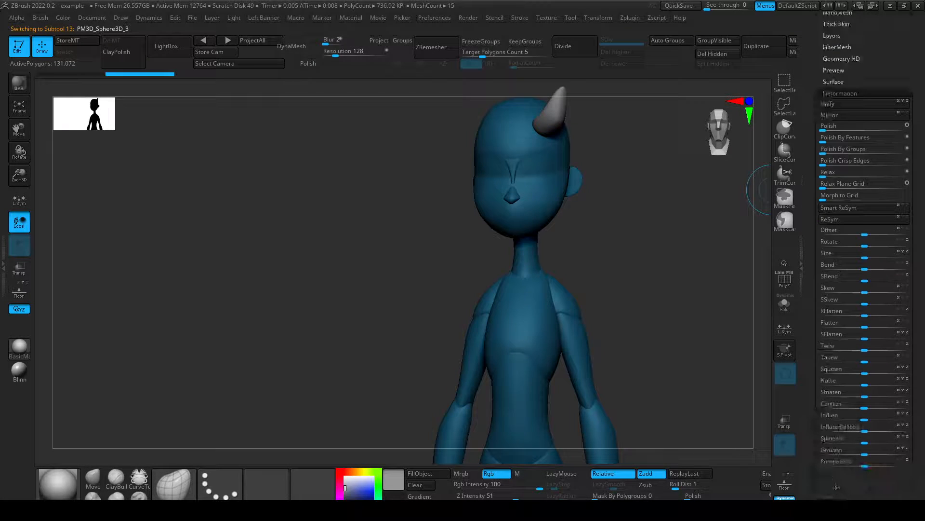
pyautogui.click(844, 117)
pyautogui.moveTo(591, 202); pyautogui.dragTo(562, 94)
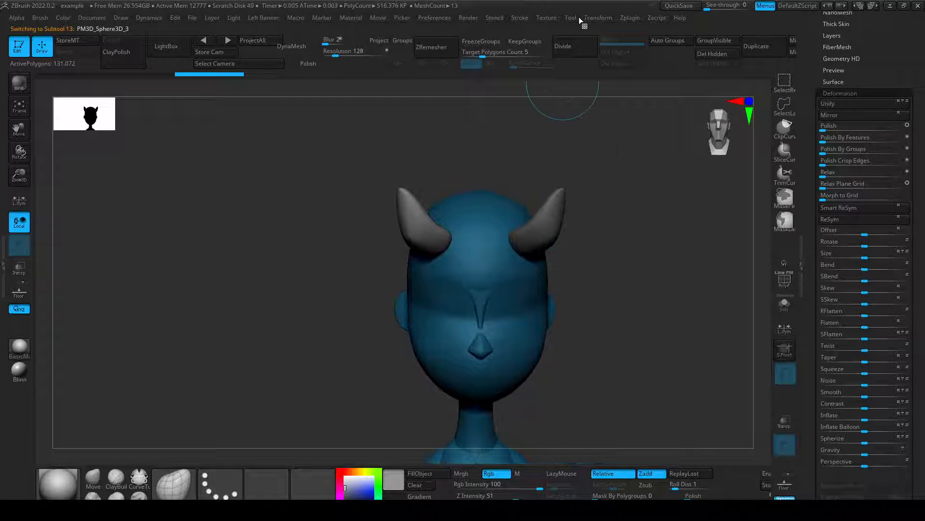
# Turn on X symmetry for the mirrored horn subtool and enlarge the brush's draw size.
pyautogui.click(598, 18)
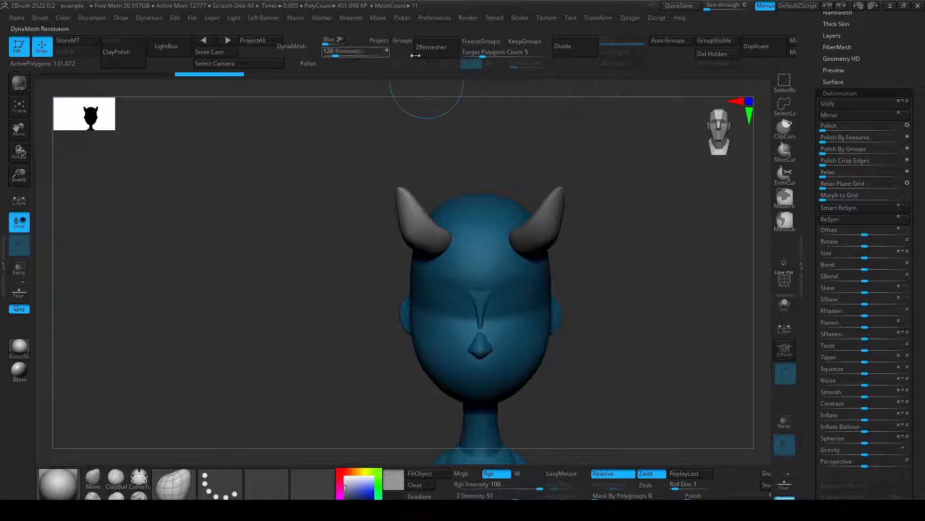
pyautogui.moveTo(535, 166); pyautogui.dragTo(542, 157)
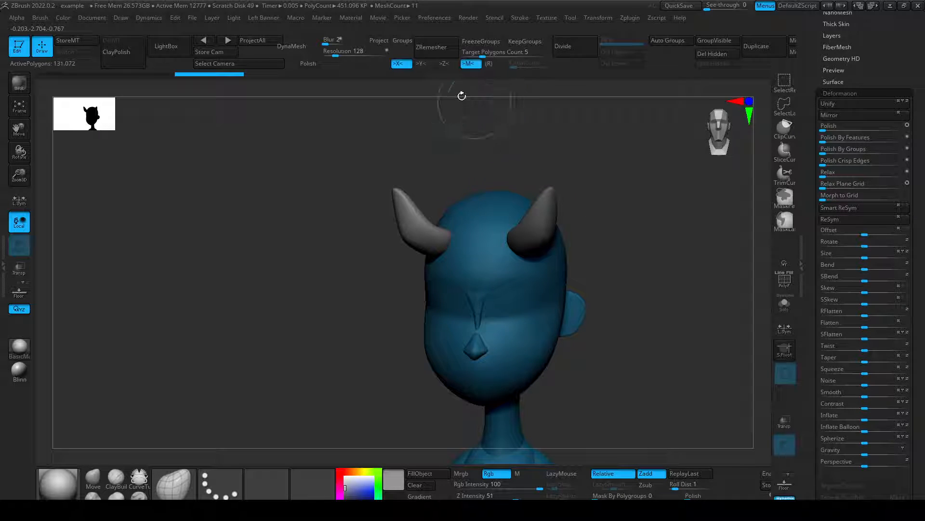
pyautogui.press('s')
pyautogui.moveTo(507, 234); pyautogui.dragTo(530, 254)
# Select the original horn subtool and merge it down with the mirrored horn into a single subtool.
pyautogui.keyDown('alt'); pyautogui.click(538, 241); pyautogui.keyUp('alt')
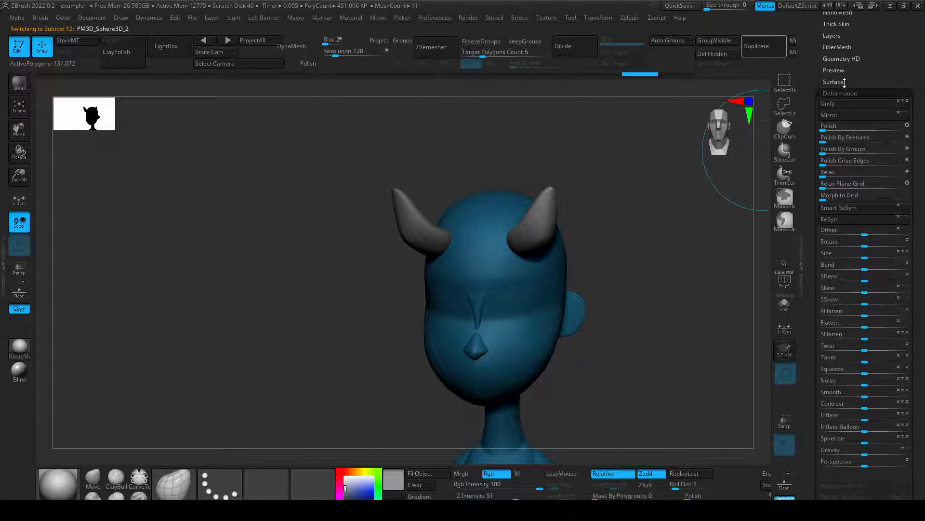
pyautogui.scroll(5, 834, 146)
pyautogui.click(833, 146)
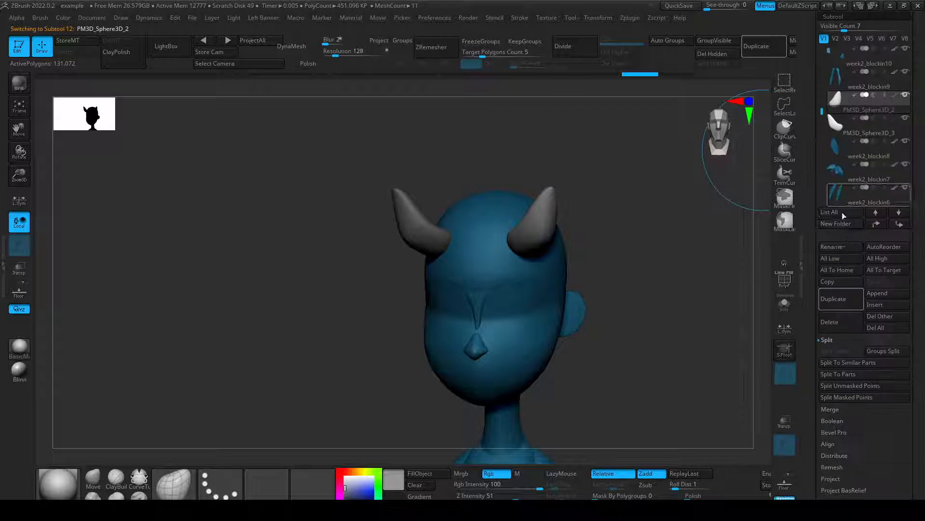
pyautogui.click(830, 407)
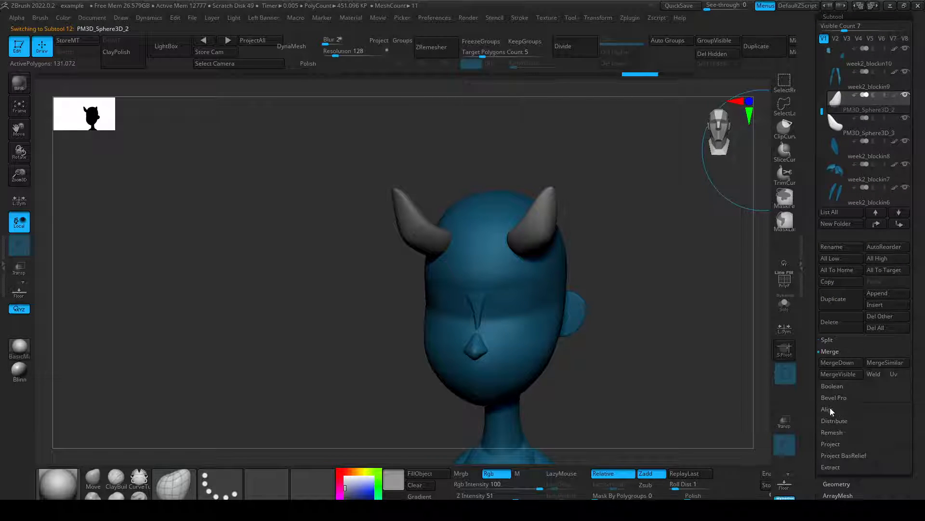
pyautogui.click(843, 362)
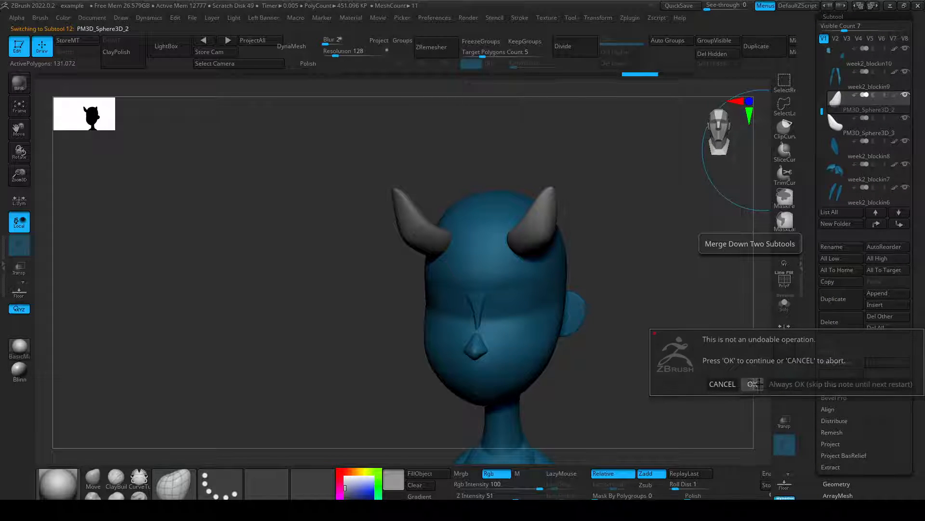
pyautogui.click(752, 384)
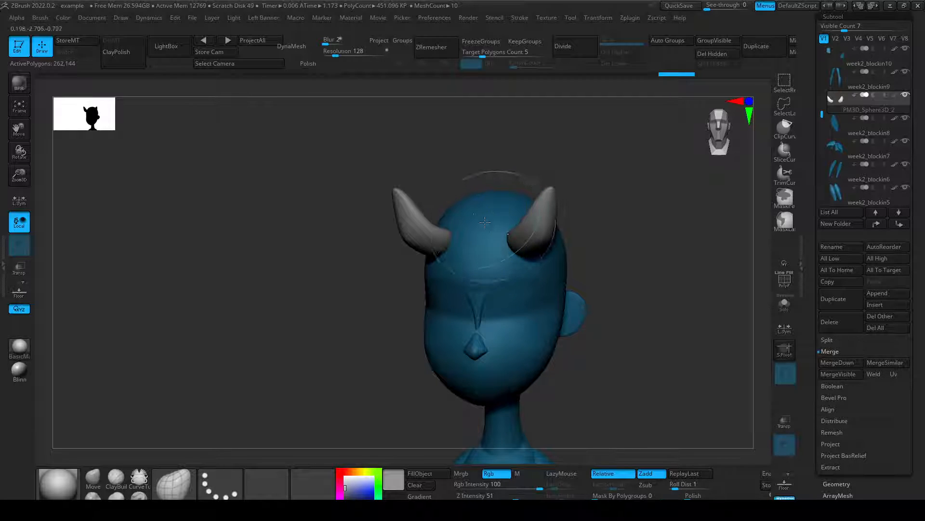
# Turn on X symmetry for the merged horns and bend both outward and upward together with a resized brush.
pyautogui.press('x')
pyautogui.moveTo(504, 249); pyautogui.dragTo(508, 245)
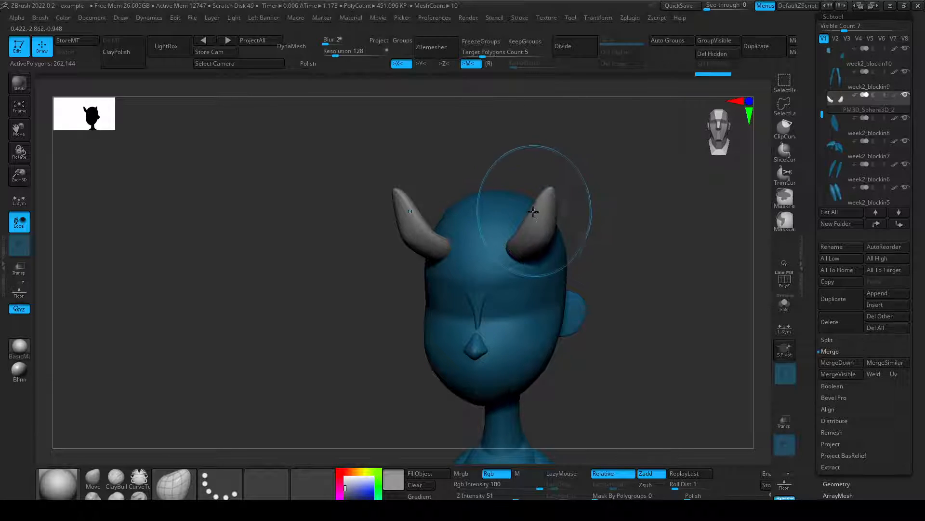
pyautogui.moveTo(542, 212)
pyautogui.mouseDown()
pyautogui.moveTo(565, 237)
pyautogui.moveTo(679, 229)
pyautogui.mouseUp()
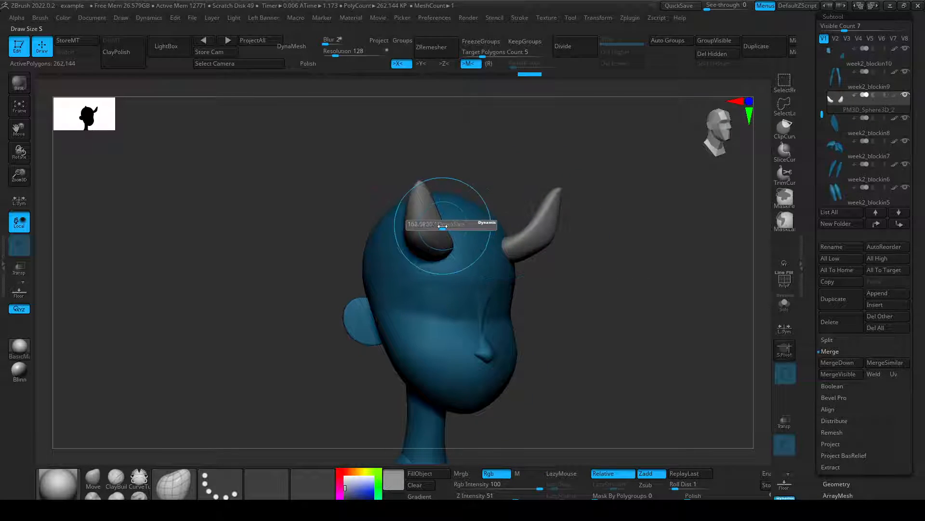
pyautogui.moveTo(439, 222); pyautogui.dragTo(426, 228)
pyautogui.moveTo(529, 228); pyautogui.dragTo(533, 232)
pyautogui.moveTo(603, 244); pyautogui.dragTo(518, 178)
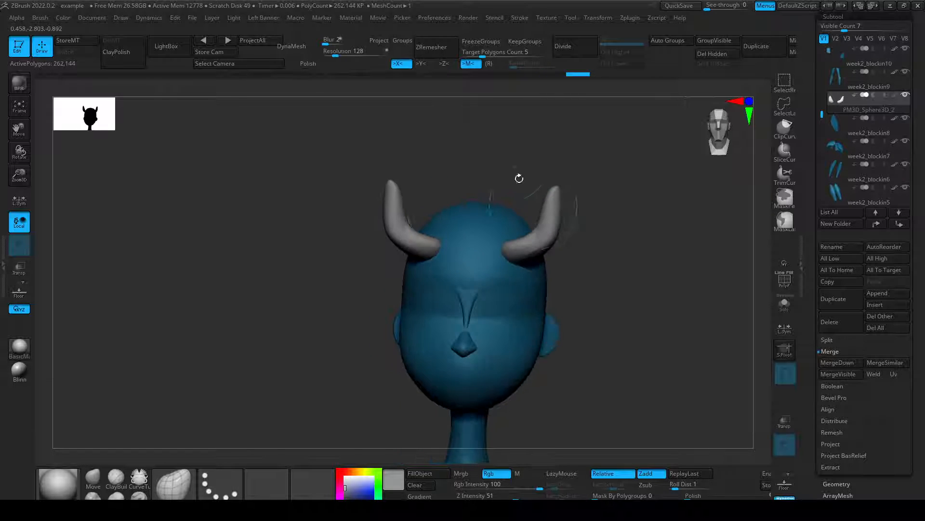
# Switch the horns' symmetry from X through Y to Z, leaving only the Z axis active.
pyautogui.click(425, 63)
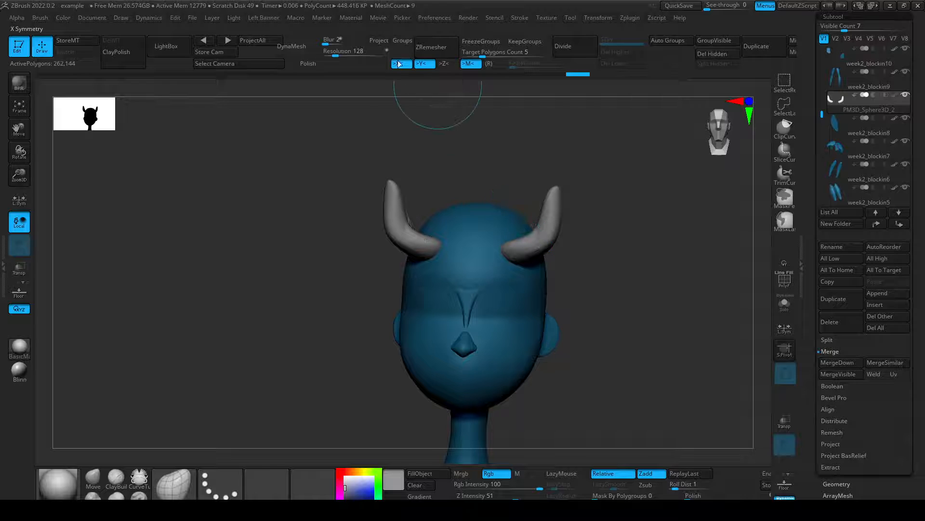
pyautogui.click(398, 64)
pyautogui.click(423, 67)
pyautogui.click(447, 64)
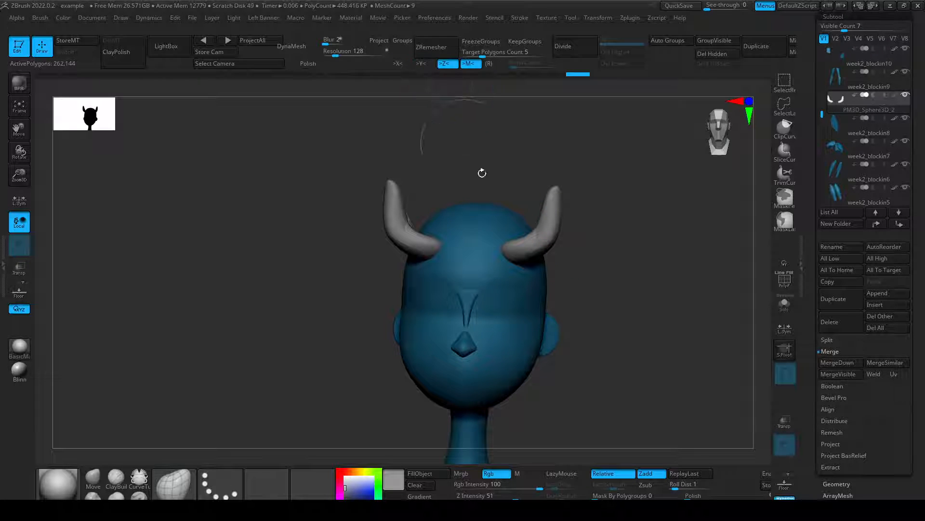
# Switch the merged horns' symmetry from the Z axis back to the X axis and check them from several angles.
pyautogui.moveTo(581, 256); pyautogui.dragTo(477, 246)
pyautogui.moveTo(535, 226); pyautogui.dragTo(559, 243)
pyautogui.click(444, 65)
pyautogui.click(401, 64)
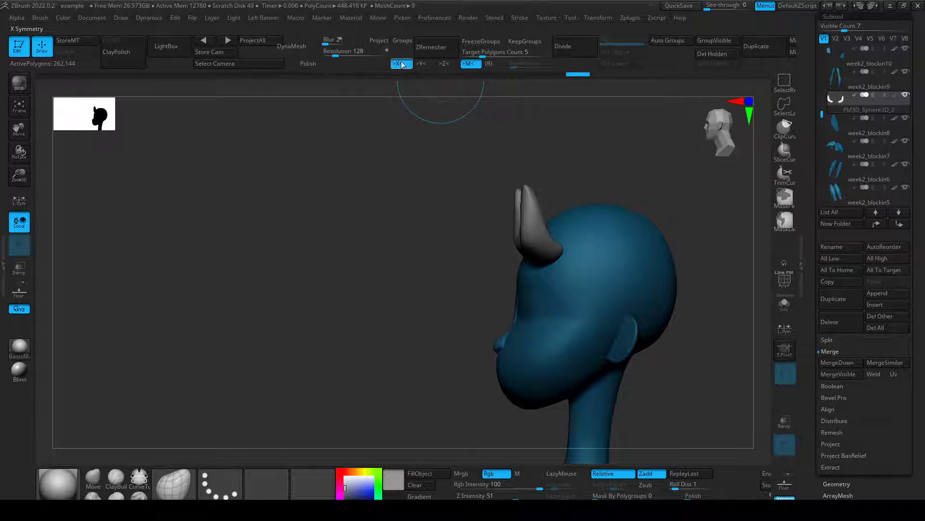
pyautogui.moveTo(398, 179); pyautogui.dragTo(465, 190)
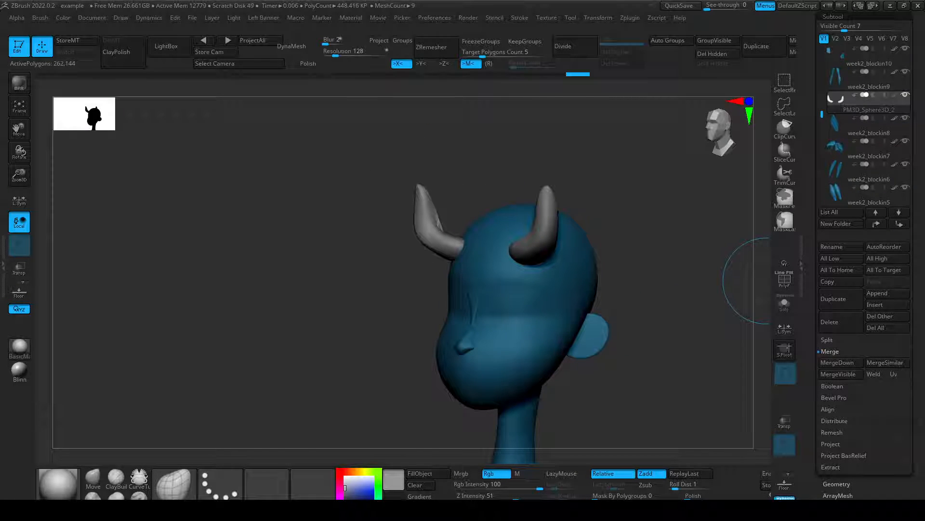
pyautogui.moveTo(653, 286); pyautogui.dragTo(682, 288)
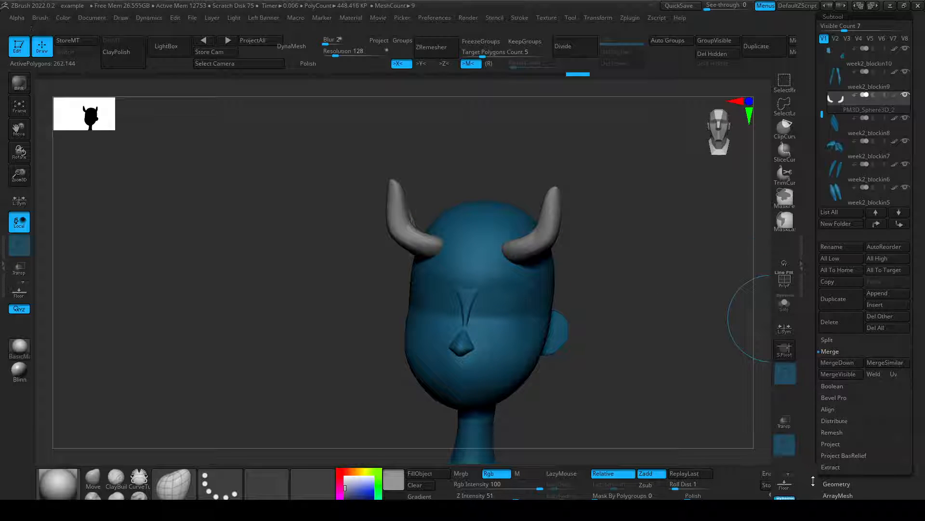
# Isolate the merged horns in Solo mode and bring the rest of the figure back into view.
pyautogui.moveTo(813, 481); pyautogui.dragTo(838, 323)
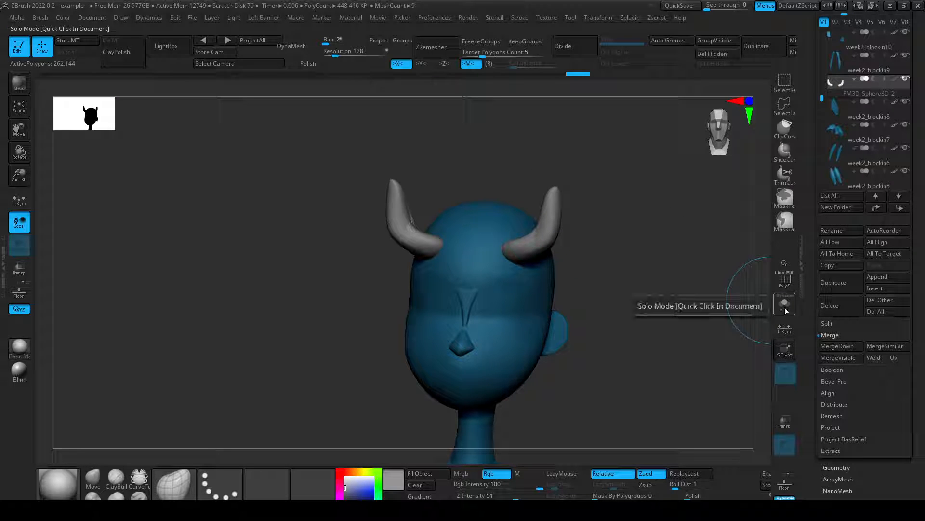
pyautogui.click(597, 18)
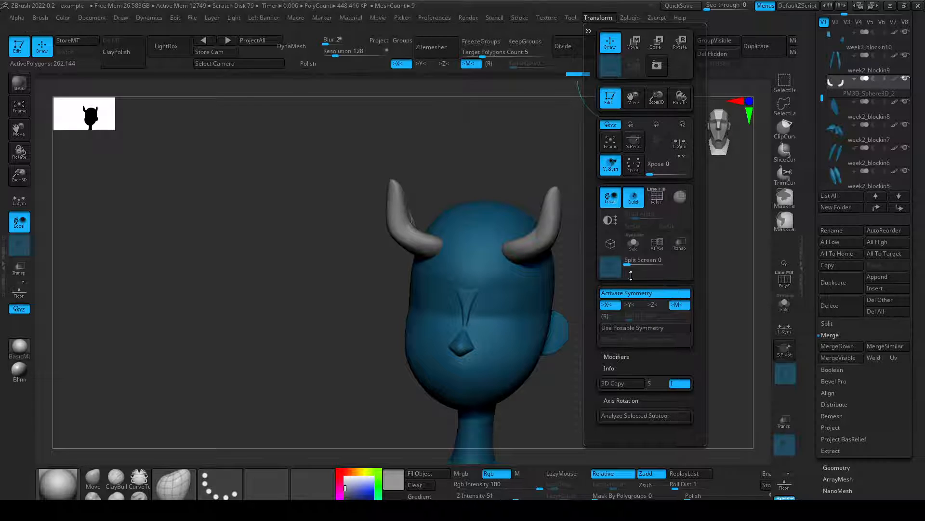
pyautogui.click(634, 243)
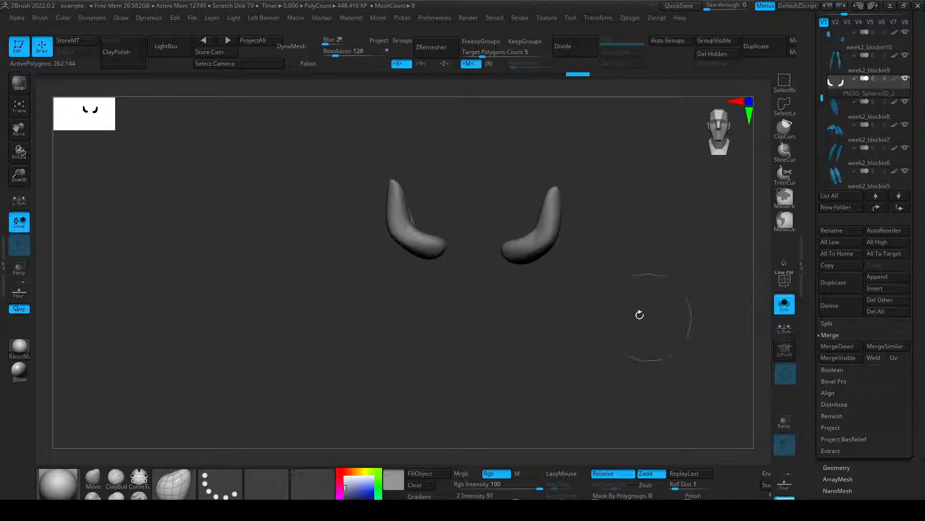
pyautogui.moveTo(640, 314); pyautogui.dragTo(663, 290)
pyautogui.click(784, 304)
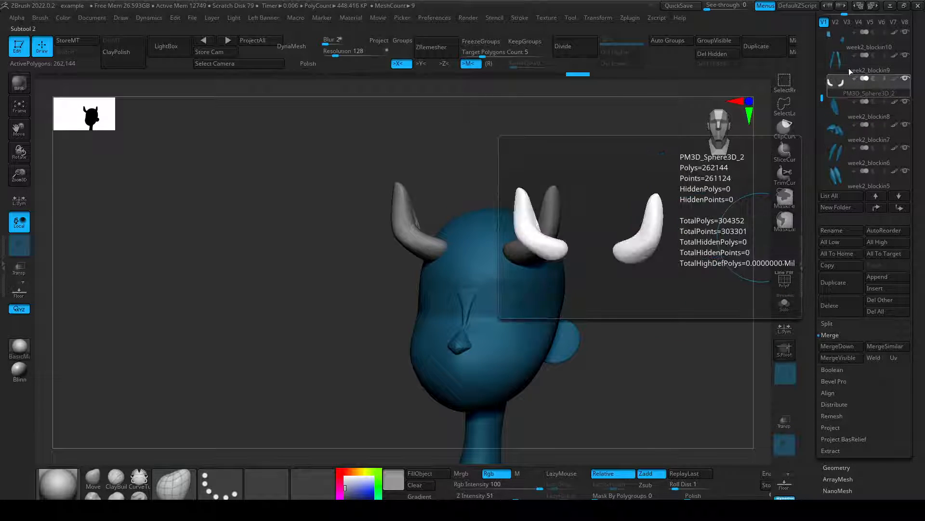
# Hide and reshow the horns subtool while switching the active subtool among the horns, week2_blockin8 and week2_blockin9.
pyautogui.click(844, 103)
pyautogui.click(906, 79)
pyautogui.click(906, 80)
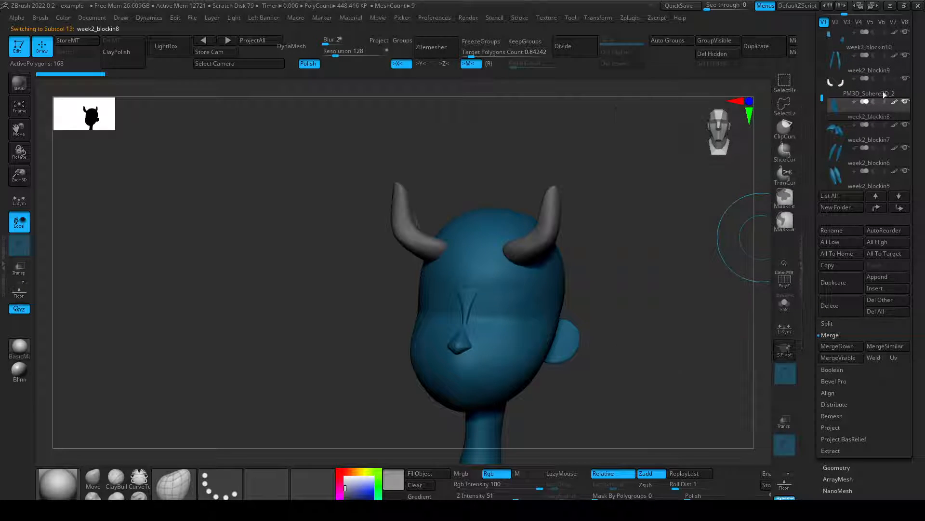
pyautogui.click(853, 96)
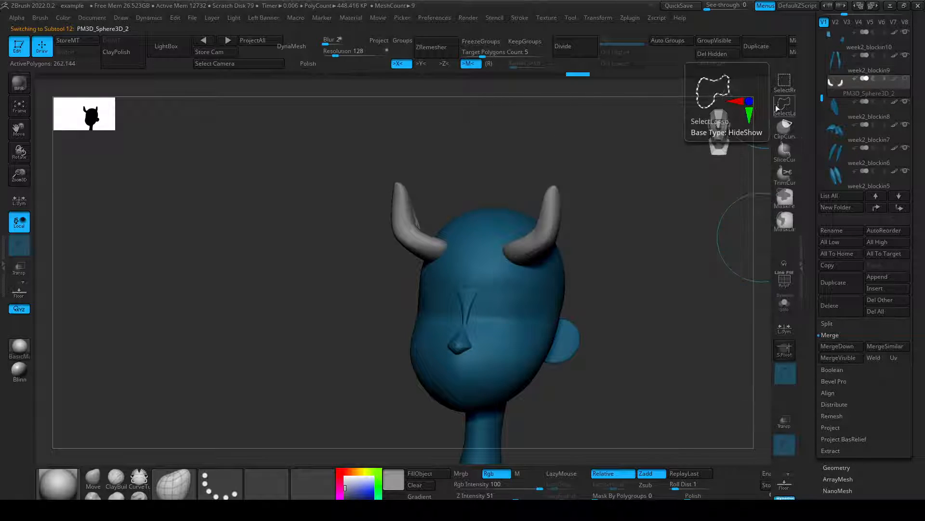
pyautogui.click(837, 111)
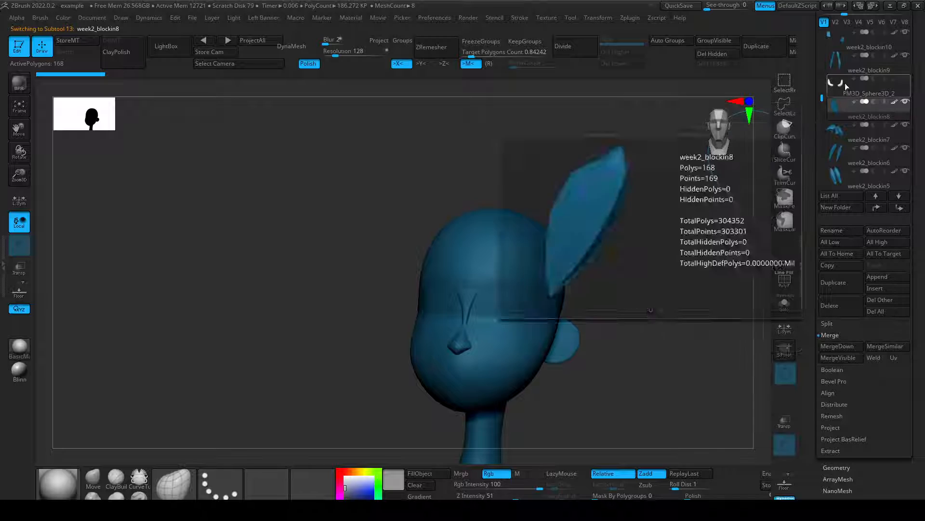
pyautogui.click(905, 94)
pyautogui.moveTo(600, 282); pyautogui.dragTo(644, 291)
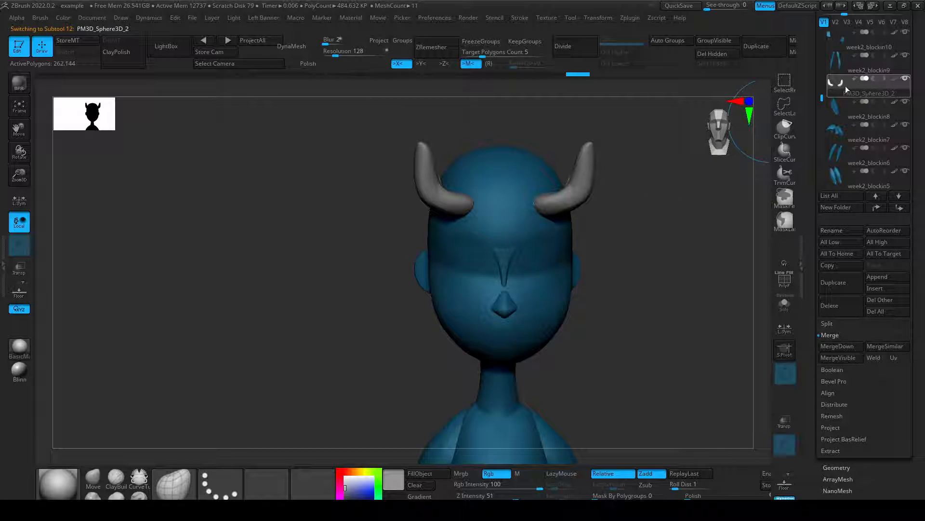
pyautogui.moveTo(651, 189); pyautogui.dragTo(638, 187)
pyautogui.click(843, 65)
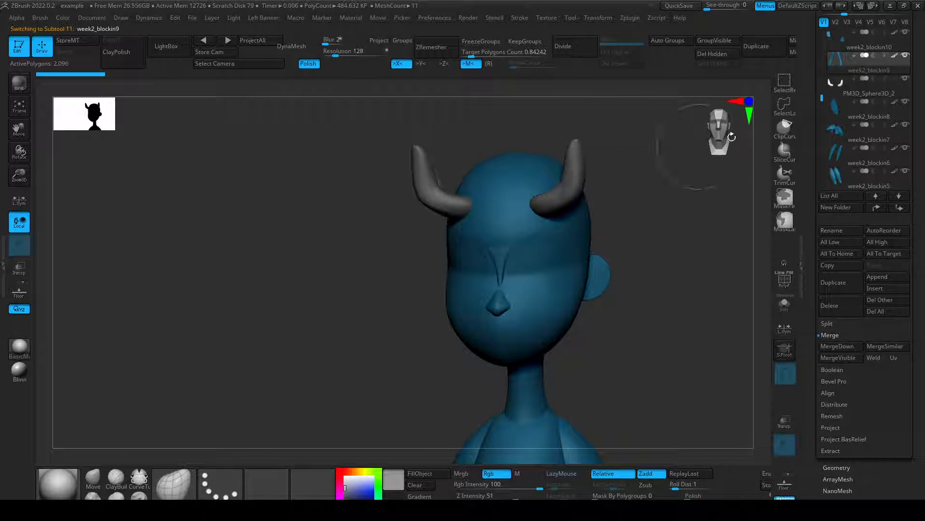
pyautogui.moveTo(707, 274); pyautogui.dragTo(660, 248)
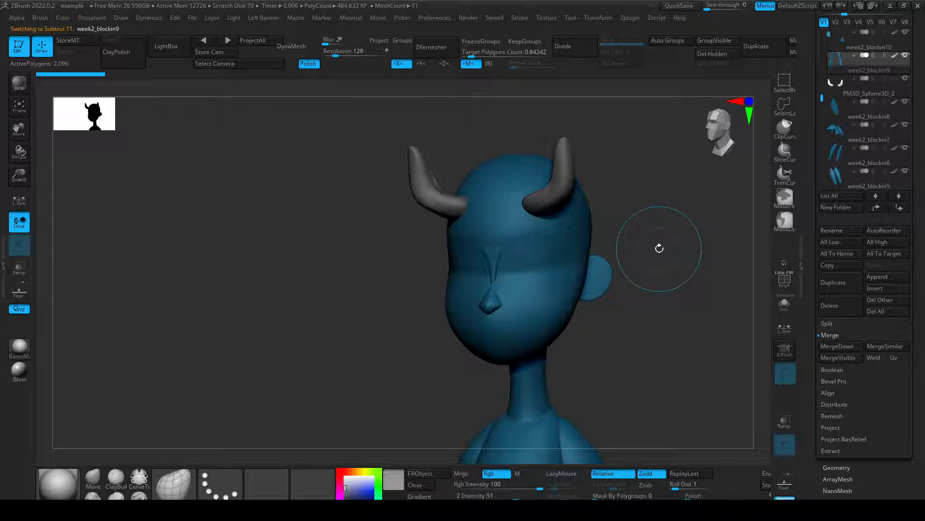
# Switch to the bodyPosed tool and hide and reshow its hair folder.
pyautogui.moveTo(826, 93); pyautogui.dragTo(812, 106)
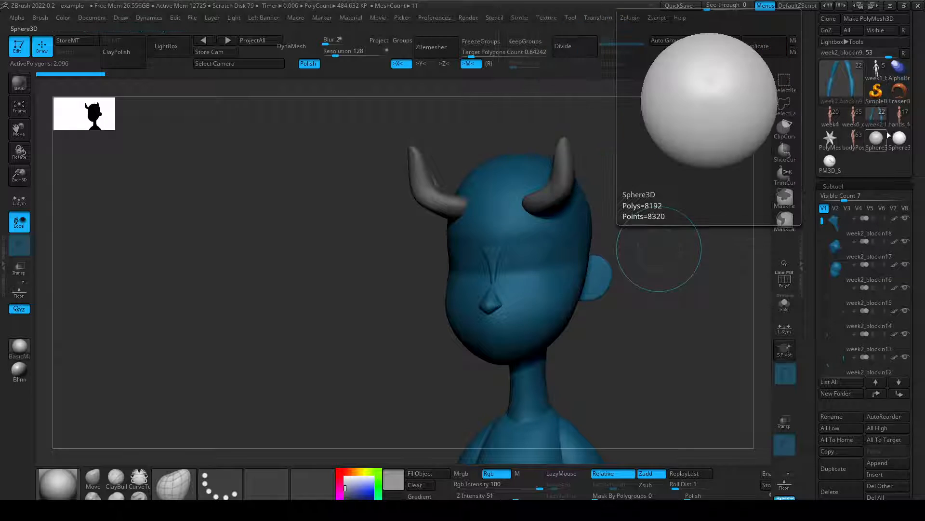
pyautogui.moveTo(853, 116)
pyautogui.click(853, 139)
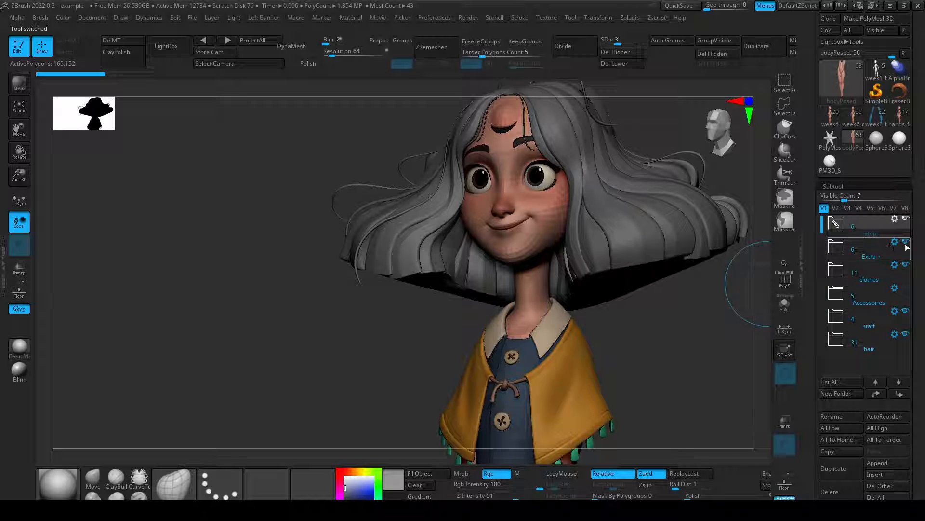
pyautogui.click(906, 335)
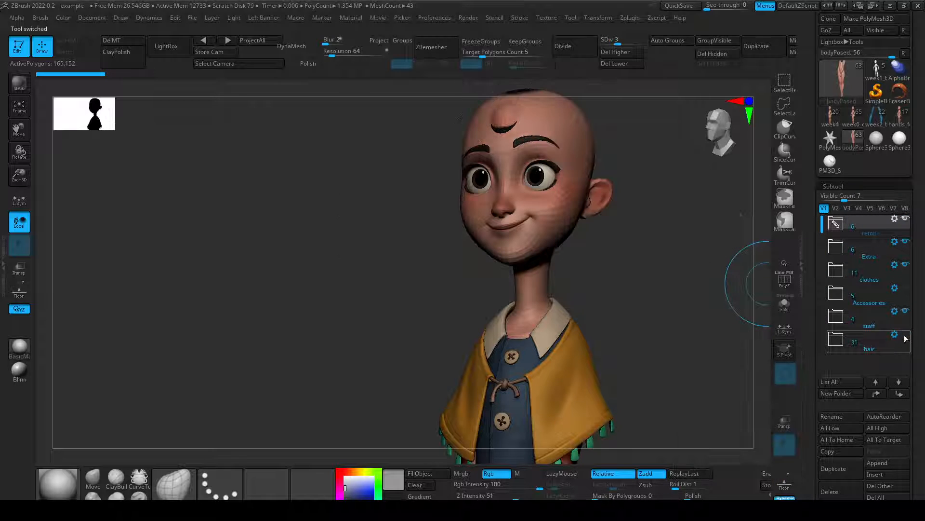
pyautogui.click(905, 336)
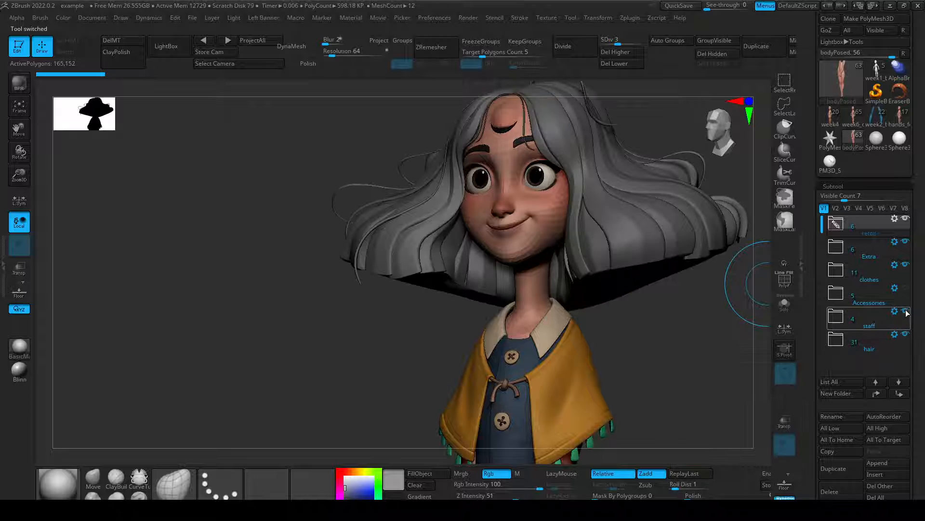
# Hide and reshow the character's clothes folder, and do the same with the Extra folder.
pyautogui.click(905, 265)
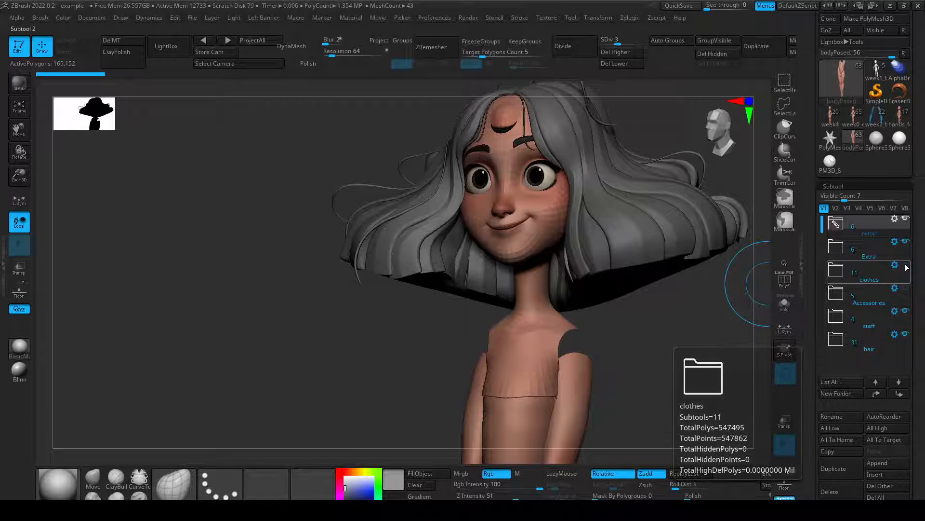
pyautogui.click(905, 265)
pyautogui.click(905, 242)
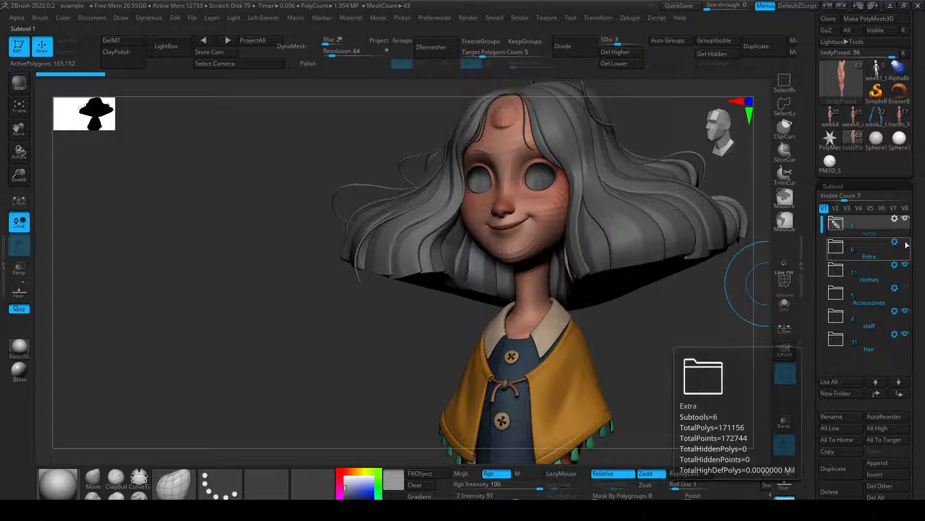
pyautogui.click(906, 242)
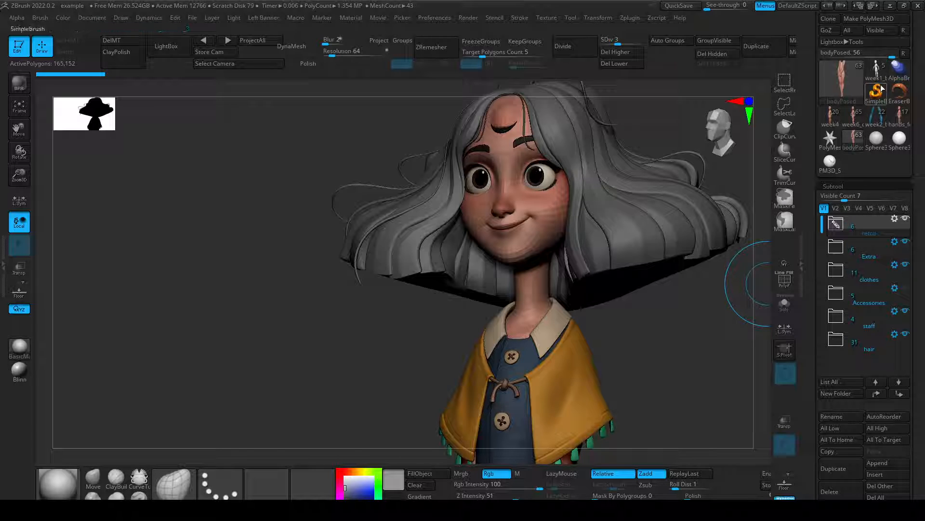
# Look at the week1_blockin1_2 subtool in the week1 blockin tool and return to the horned week2 blockin tool.
pyautogui.click(877, 69)
pyautogui.moveTo(726, 266)
pyautogui.mouseDown()
pyautogui.moveTo(709, 261)
pyautogui.moveTo(728, 265)
pyautogui.mouseUp()
pyautogui.click(837, 252)
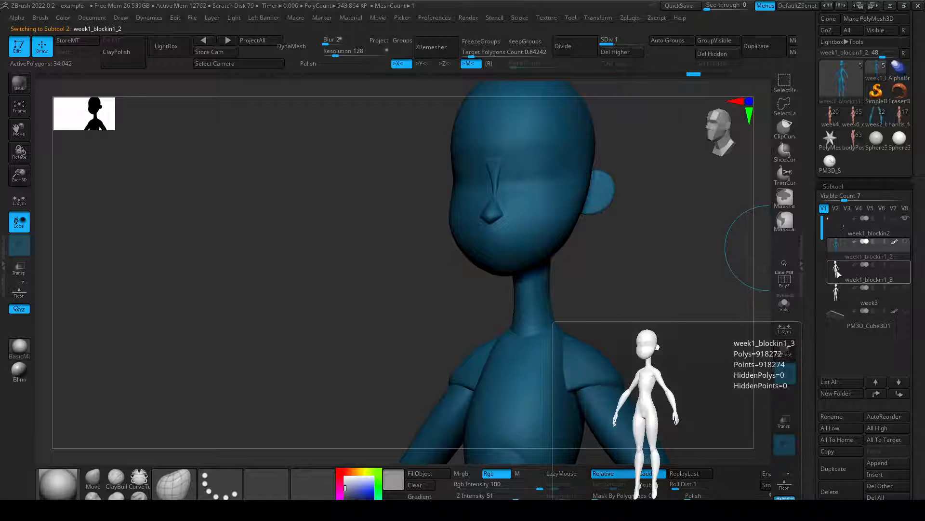
pyautogui.click(877, 119)
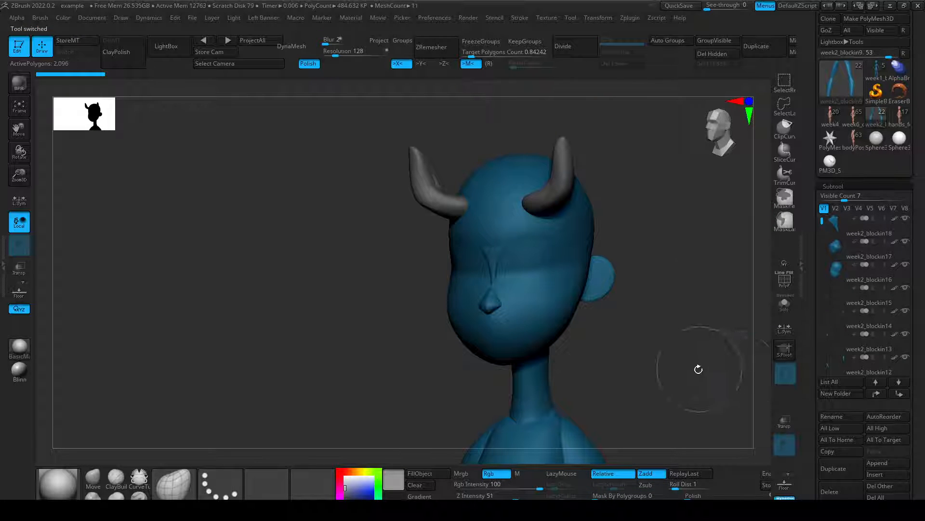
# Expand the Geometry settings for the week2 blockin and turn on the polyframe display.
pyautogui.moveTo(699, 369); pyautogui.dragTo(656, 368)
pyautogui.moveTo(821, 219); pyautogui.dragTo(806, 287)
pyautogui.moveTo(809, 328); pyautogui.dragTo(822, 216)
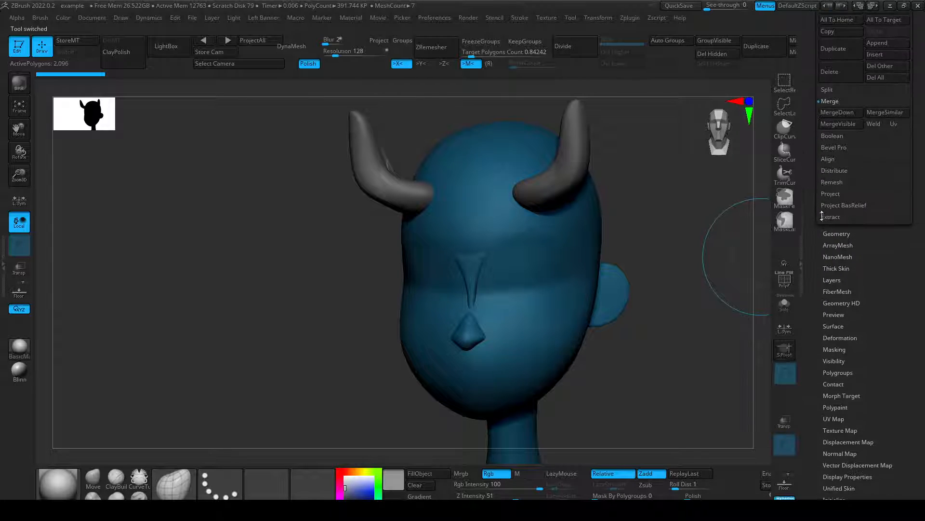
pyautogui.click(839, 233)
pyautogui.moveTo(667, 232); pyautogui.dragTo(698, 248)
pyautogui.hotkey('shift', 'f')
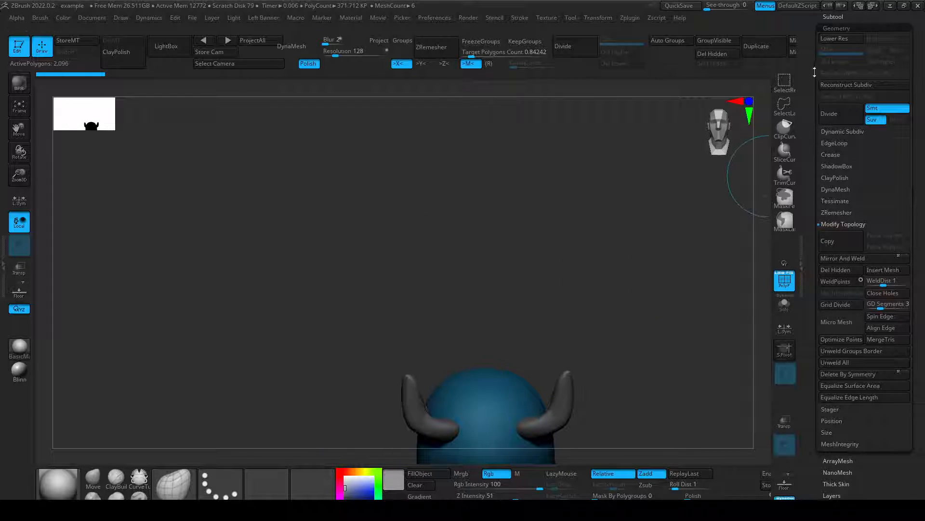
# Switch to the PM3D_Sphere3D_1 tool and inspect the sculpted sphere with polyframe toggled on and off.
pyautogui.moveTo(814, 72); pyautogui.dragTo(809, 191)
pyautogui.click(829, 225)
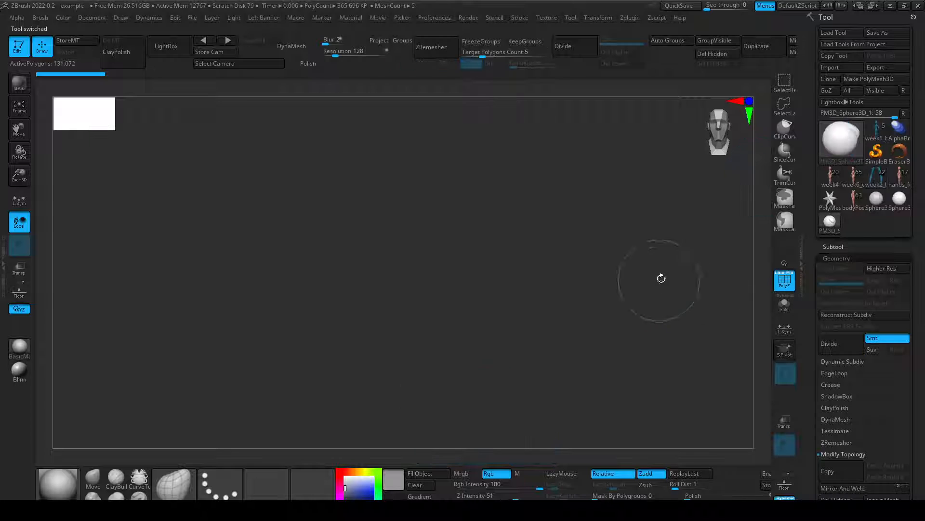
pyautogui.moveTo(733, 295)
pyautogui.mouseDown()
pyautogui.moveTo(681, 299)
pyautogui.moveTo(686, 317)
pyautogui.moveTo(673, 279)
pyautogui.moveTo(687, 317)
pyautogui.moveTo(684, 305)
pyautogui.mouseUp()
pyautogui.hotkey('shift', 'f')
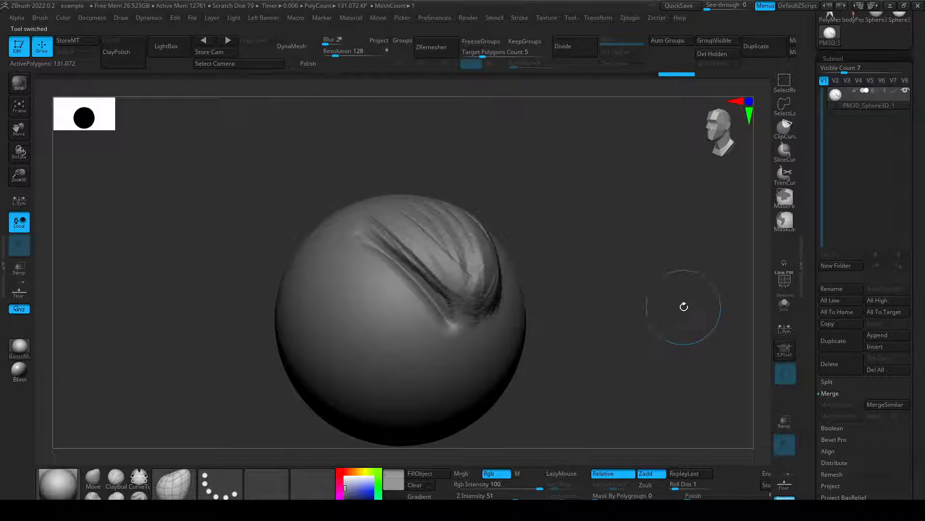
pyautogui.click(784, 282)
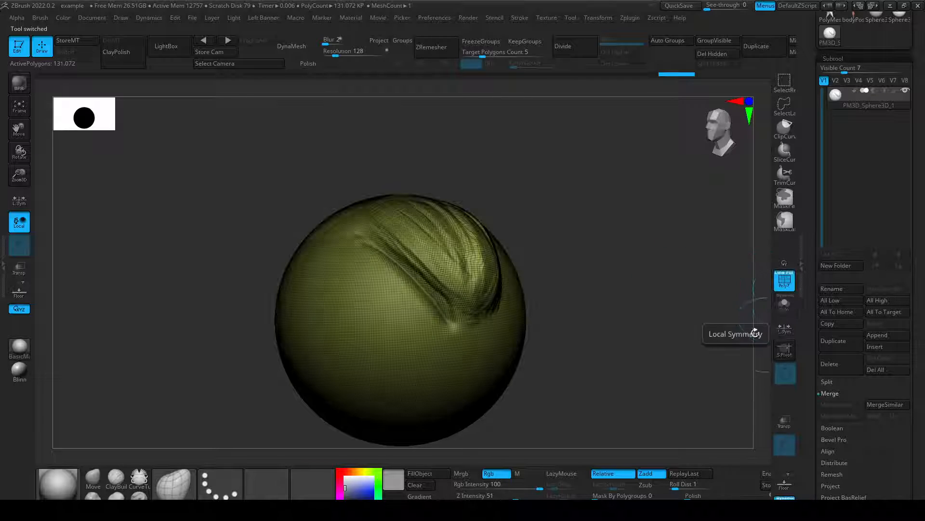
pyautogui.click(784, 282)
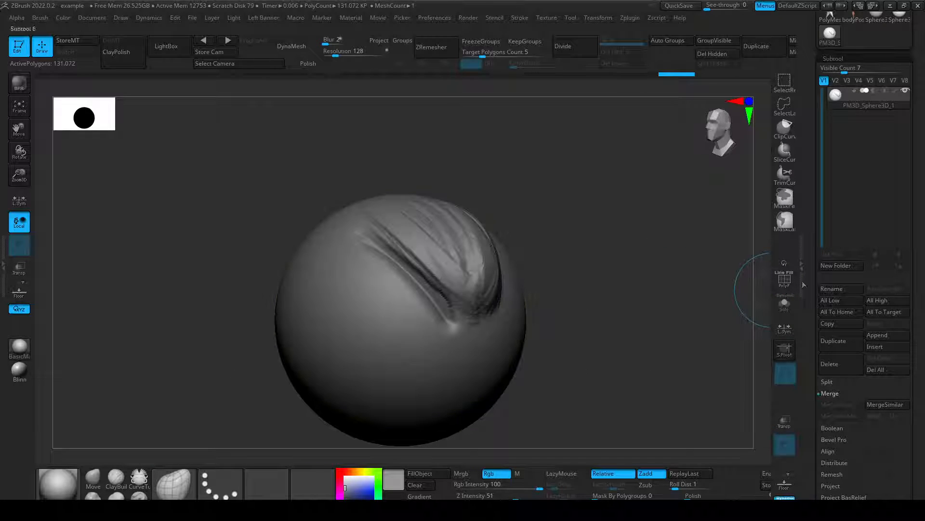
# Append a Sphere3D_1 mesh to the sculpted sphere as a new subtool.
pyautogui.click(880, 348)
pyautogui.click(880, 348)
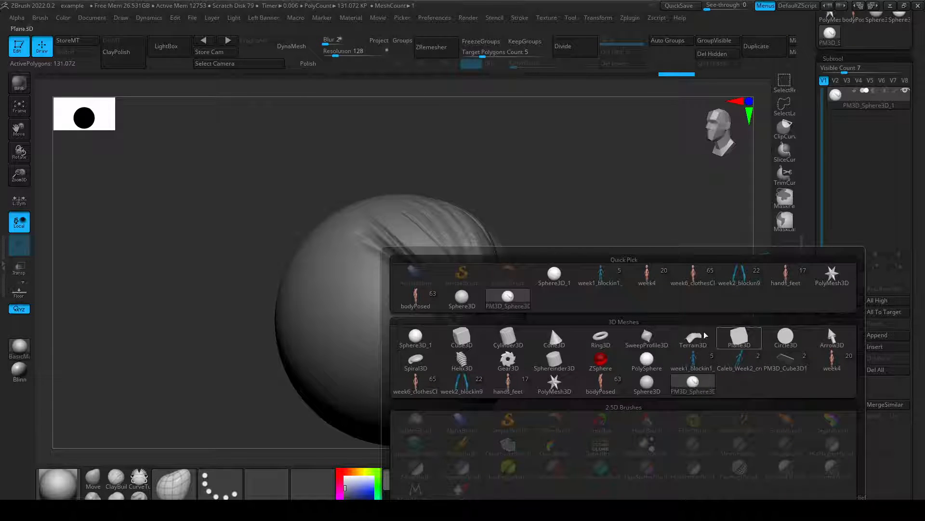
pyautogui.click(561, 277)
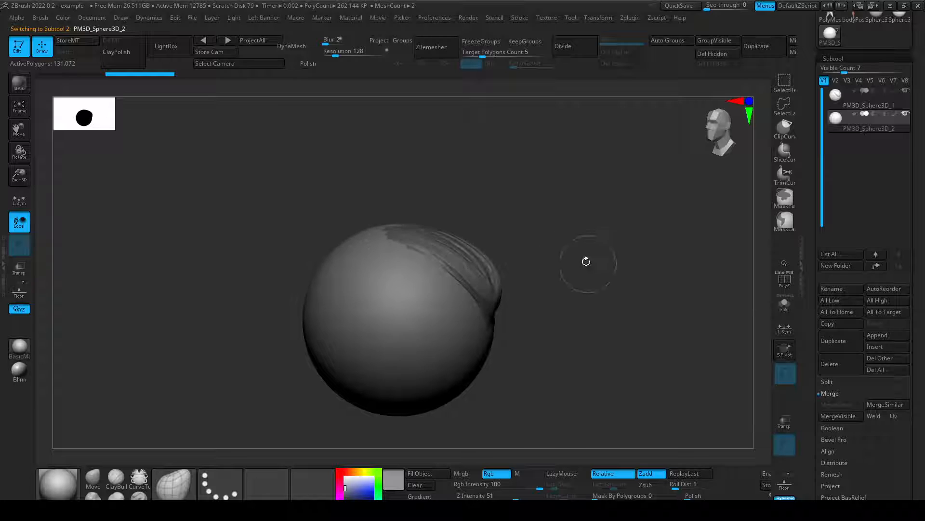
# Move the appended sphere to the upper side of the sculpted sphere and scale it down uniformly.
pyautogui.press('w')
pyautogui.moveTo(436, 279); pyautogui.dragTo(524, 201)
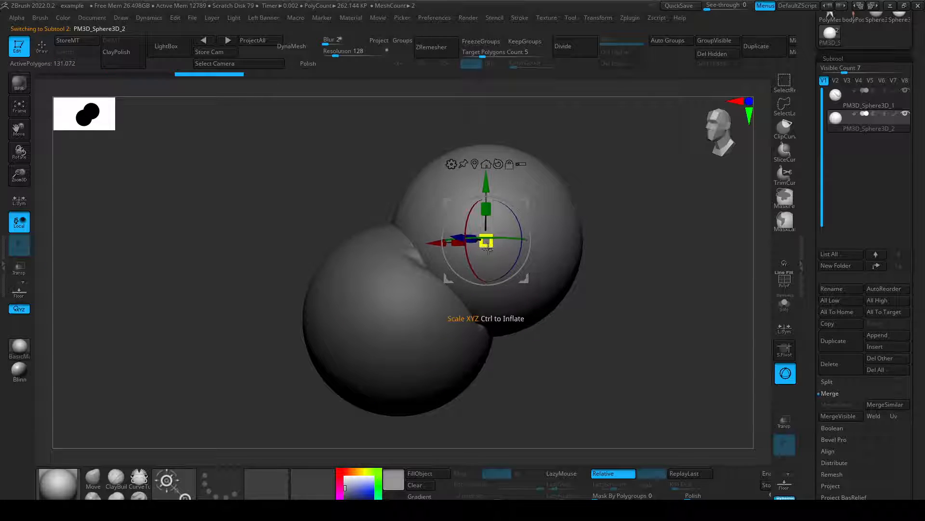
pyautogui.moveTo(450, 243); pyautogui.dragTo(434, 238)
pyautogui.moveTo(606, 251)
pyautogui.mouseDown()
pyautogui.moveTo(552, 241)
pyautogui.moveTo(519, 196)
pyautogui.moveTo(568, 161)
pyautogui.moveTo(505, 54)
pyautogui.moveTo(403, 18)
pyautogui.moveTo(449, 29)
pyautogui.mouseUp()
# Try pulling the small sphere upward into a pointed spike and undo the stroke.
pyautogui.press('q')
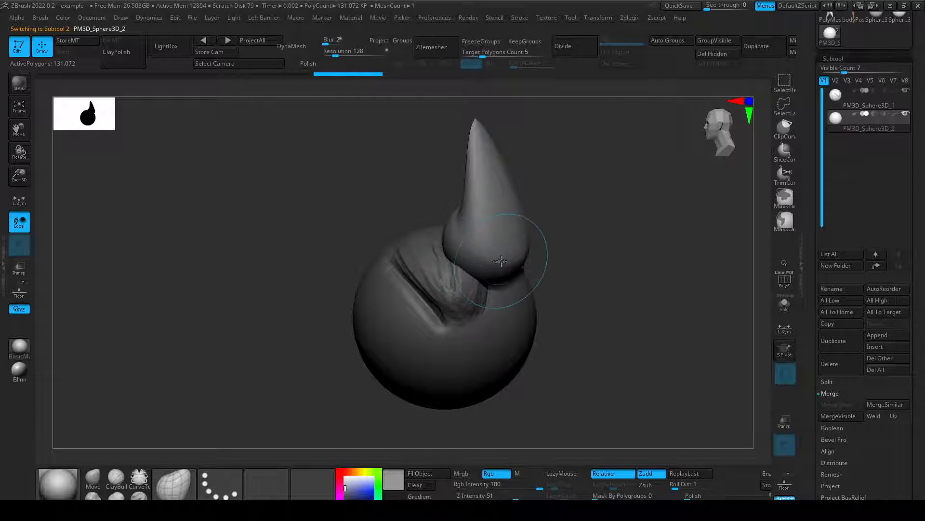
pyautogui.moveTo(461, 203)
pyautogui.mouseDown()
pyautogui.moveTo(603, 242)
pyautogui.moveTo(547, 238)
pyautogui.moveTo(579, 244)
pyautogui.mouseUp()
pyautogui.hotkey('ctrl', 'z')
# Show the small sphere's polyframe in close-up and expand the ZRemesher options in the Geometry settings.
pyautogui.moveTo(813, 457); pyautogui.dragTo(850, 311)
pyautogui.click(843, 161)
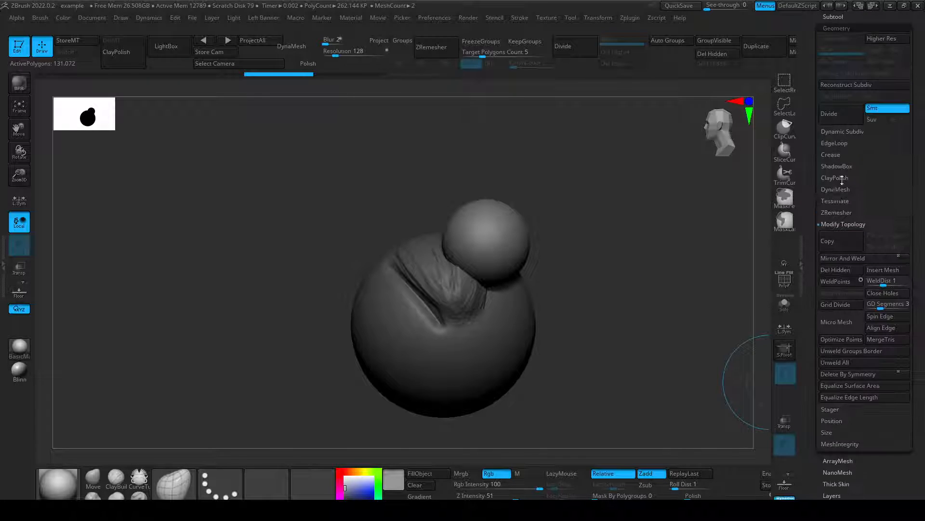
pyautogui.keyDown('alt'); pyautogui.moveTo(560, 204); pyautogui.dragTo(568, 248); pyautogui.keyUp('alt')
pyautogui.hotkey('shift', 'f')
pyautogui.moveTo(603, 212); pyautogui.dragTo(632, 304)
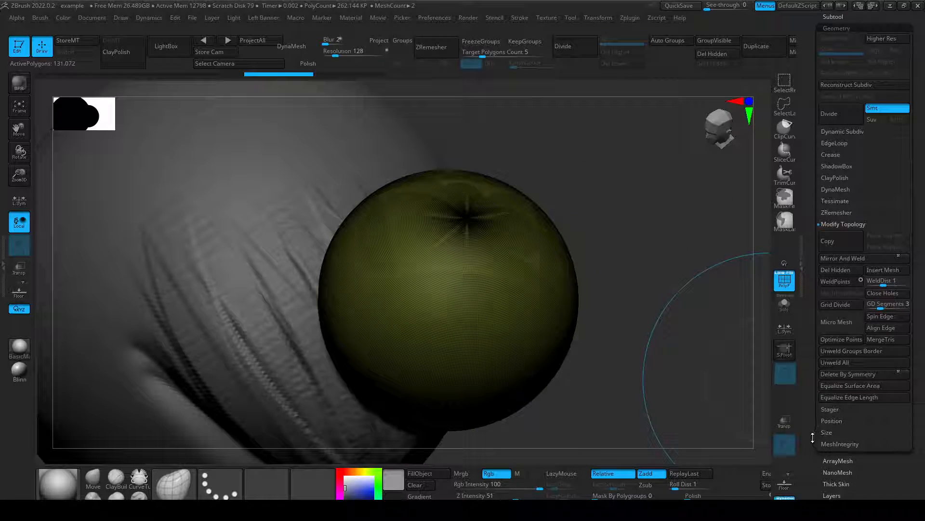
pyautogui.click(837, 213)
pyautogui.scroll(1, 819, 183)
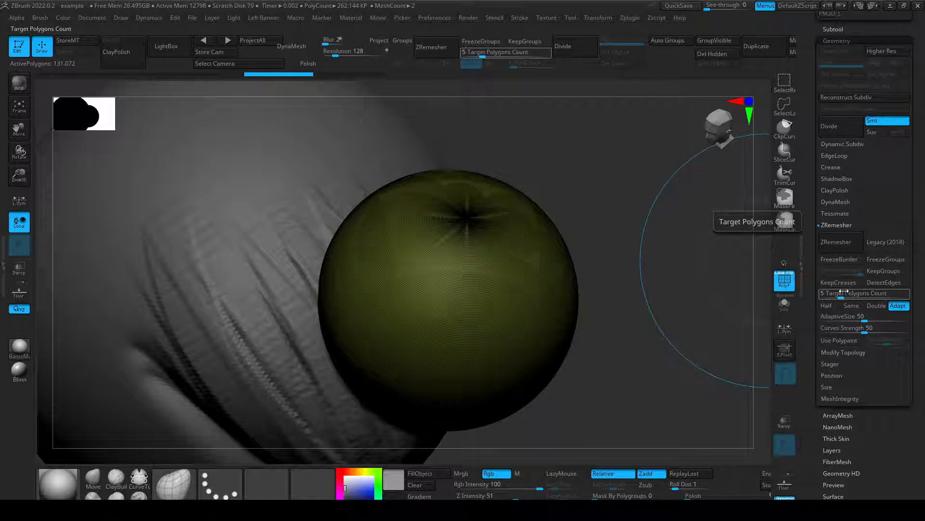
# ZRemesh the small sphere with a target polygon count of 5.
pyautogui.click(840, 247)
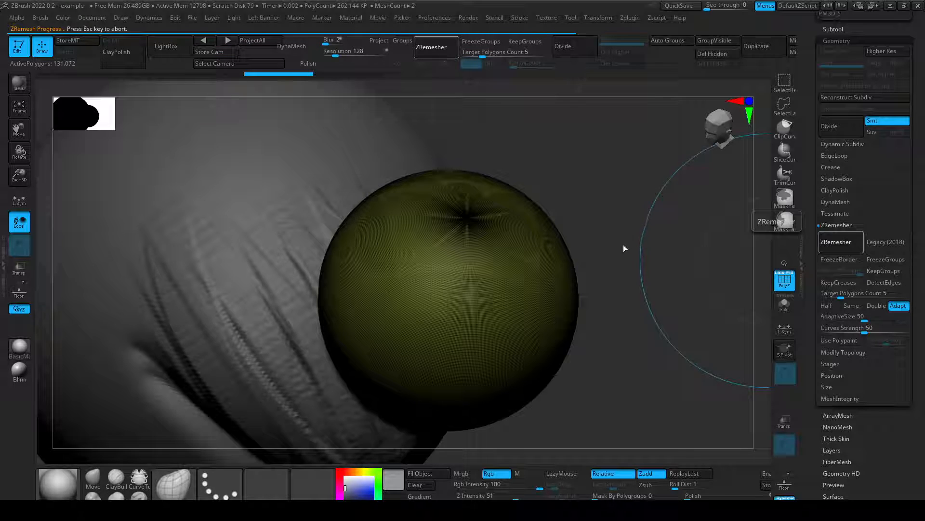
# Try pulling the remeshed small sphere into a curved, pointed horn, and undo the sculpting strokes.
pyautogui.moveTo(625, 238)
pyautogui.mouseDown()
pyautogui.moveTo(650, 217)
pyautogui.moveTo(578, 275)
pyautogui.moveTo(648, 270)
pyautogui.moveTo(578, 221)
pyautogui.moveTo(566, 283)
pyautogui.moveTo(606, 139)
pyautogui.mouseUp()
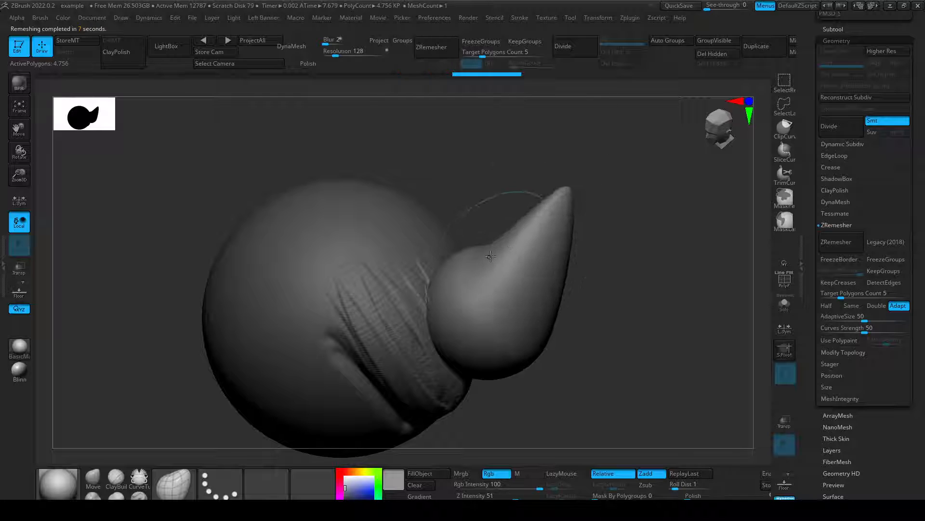
pyautogui.moveTo(490, 258); pyautogui.dragTo(512, 284)
pyautogui.moveTo(540, 224); pyautogui.dragTo(560, 247)
pyautogui.press('ctrl')
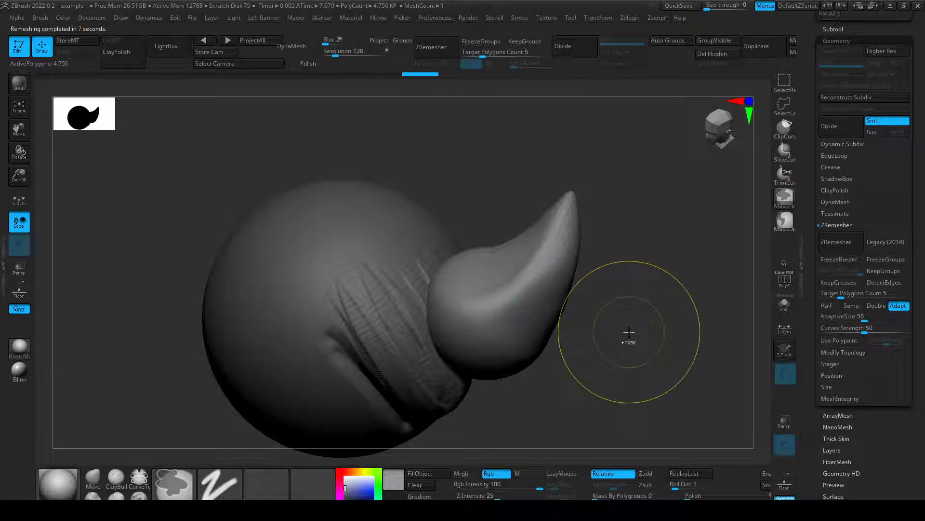
pyautogui.hotkey('ctrl', 'z')
pyautogui.hotkey('ctrl', 'z')
pyautogui.hotkey('ctrl', 'z')
pyautogui.hotkey('ctrl', 'z')
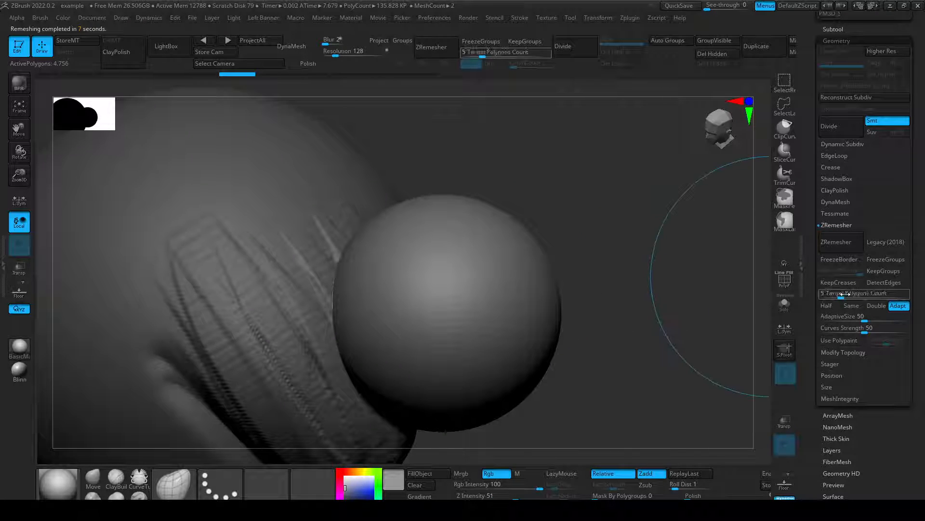
# Try ZRemeshing the small sphere at target polygon counts of 8.68237 and 27.42434 with polyframe shown, and undo both remeshes.
pyautogui.click(844, 242)
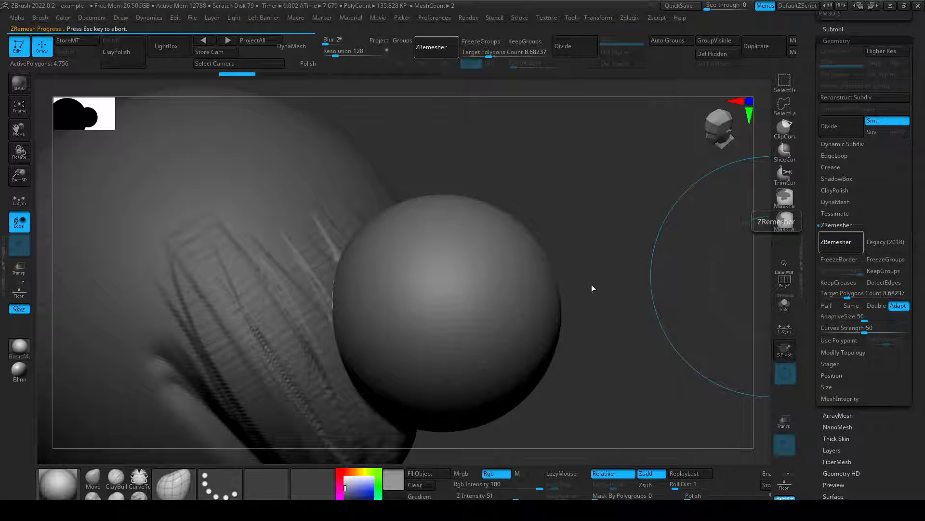
pyautogui.hotkey('shift', 'f')
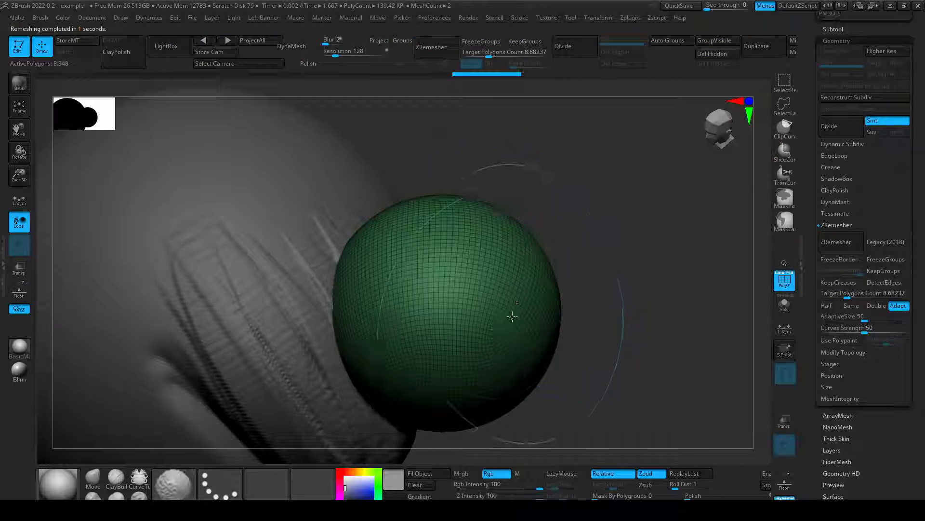
pyautogui.moveTo(846, 294); pyautogui.dragTo(866, 294)
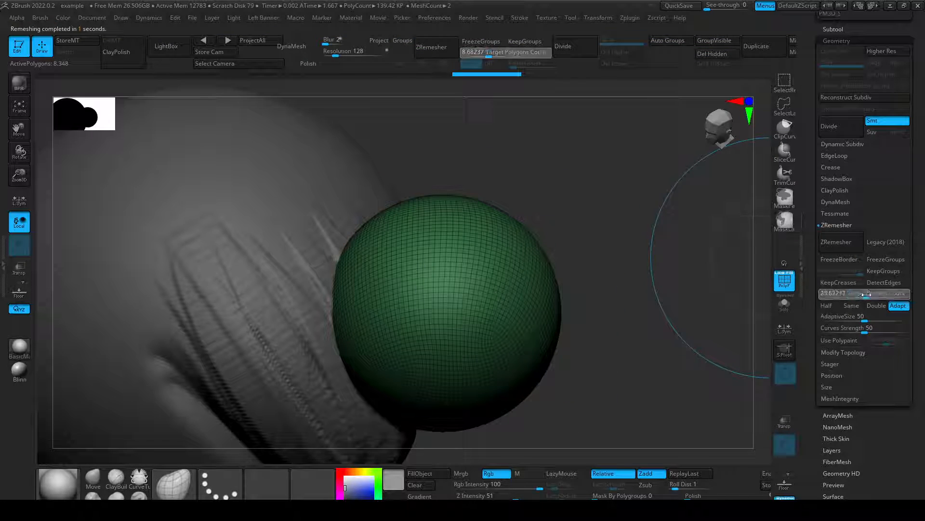
pyautogui.click(843, 241)
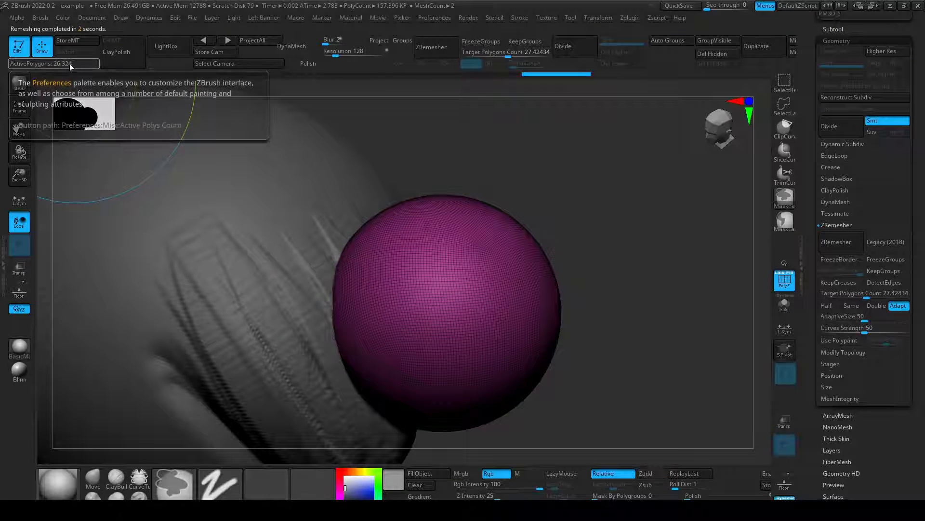
pyautogui.hotkey('ctrl', 'z')
pyautogui.hotkey('ctrl', 'z')
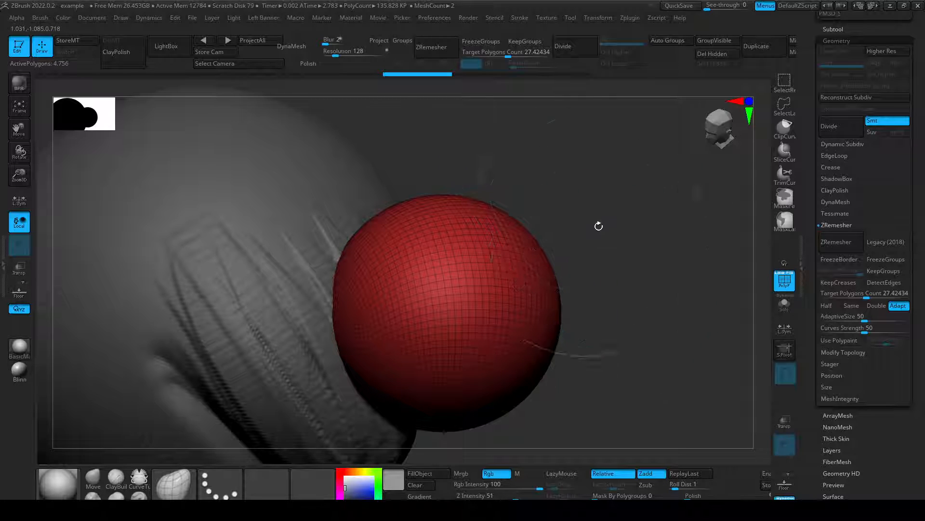
# Pull the remeshed small sphere out of its round shape with broad strokes and hide its polyframe.
pyautogui.keyDown('alt'); pyautogui.moveTo(644, 284); pyautogui.dragTo(670, 227); pyautogui.keyUp('alt')
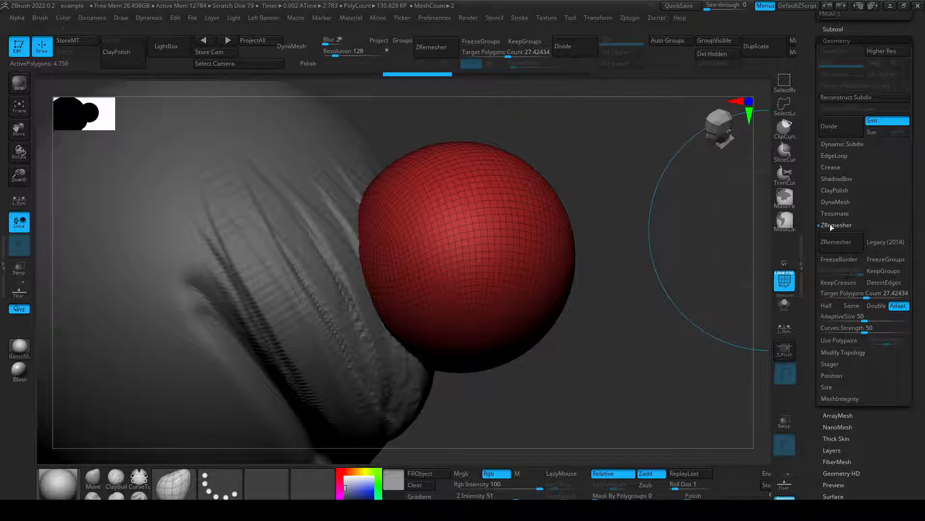
pyautogui.keyDown('alt'); pyautogui.moveTo(585, 235); pyautogui.dragTo(550, 221); pyautogui.keyUp('alt')
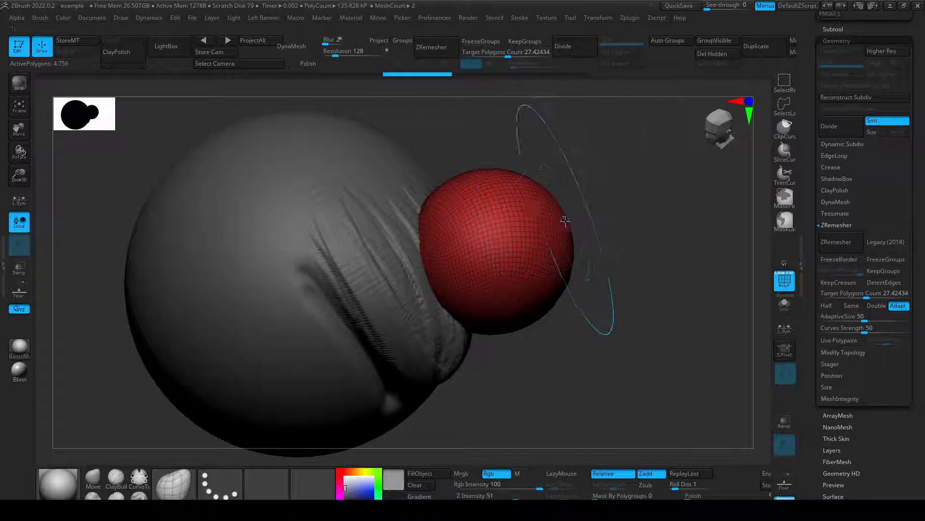
pyautogui.moveTo(622, 236)
pyautogui.mouseDown()
pyautogui.moveTo(586, 223)
pyautogui.moveTo(578, 203)
pyautogui.moveTo(632, 242)
pyautogui.moveTo(585, 247)
pyautogui.mouseUp()
pyautogui.moveTo(593, 241)
pyautogui.mouseDown()
pyautogui.moveTo(562, 260)
pyautogui.moveTo(564, 228)
pyautogui.moveTo(604, 212)
pyautogui.mouseUp()
pyautogui.keyDown('shift'); pyautogui.moveTo(584, 262); pyautogui.dragTo(593, 241); pyautogui.keyUp('shift')
pyautogui.moveTo(684, 289)
pyautogui.mouseDown()
pyautogui.moveTo(620, 305)
pyautogui.moveTo(614, 294)
pyautogui.moveTo(659, 234)
pyautogui.moveTo(727, 188)
pyautogui.mouseUp()
pyautogui.hotkey('shift', 'f')
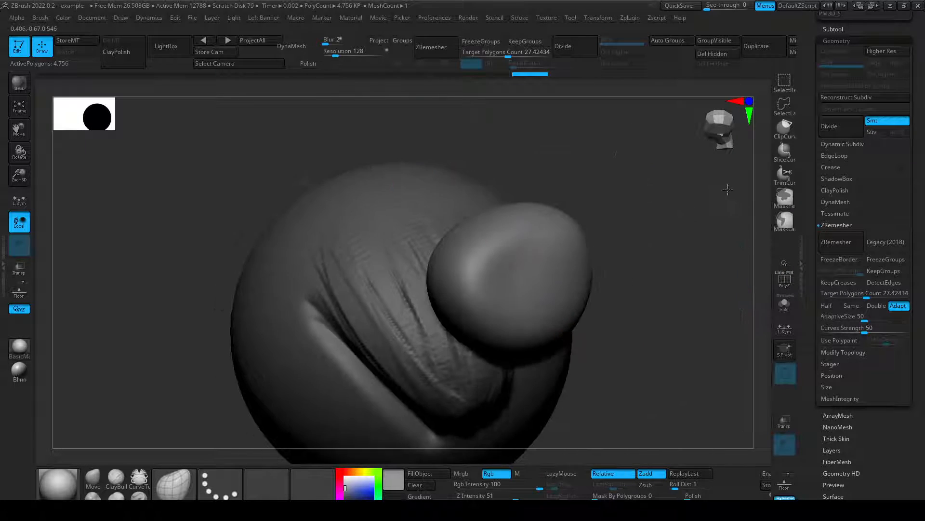
# Shape the small sphere into a blunt, upward-pointing horn and check its polyframe up close.
pyautogui.moveTo(483, 259)
pyautogui.mouseDown()
pyautogui.moveTo(568, 220)
pyautogui.moveTo(496, 260)
pyautogui.mouseUp()
pyautogui.moveTo(559, 253); pyautogui.dragTo(561, 231)
pyautogui.moveTo(509, 273)
pyautogui.mouseDown()
pyautogui.moveTo(520, 265)
pyautogui.moveTo(505, 277)
pyautogui.mouseUp()
pyautogui.moveTo(451, 270); pyautogui.dragTo(466, 266)
pyautogui.moveTo(604, 333)
pyautogui.mouseDown()
pyautogui.moveTo(647, 337)
pyautogui.moveTo(571, 345)
pyautogui.moveTo(603, 298)
pyautogui.mouseUp()
pyautogui.keyDown('alt'); pyautogui.moveTo(638, 268); pyautogui.dragTo(490, 316); pyautogui.keyUp('alt')
pyautogui.hotkey('shift', 'f')
pyautogui.hotkey('shift', 'f')
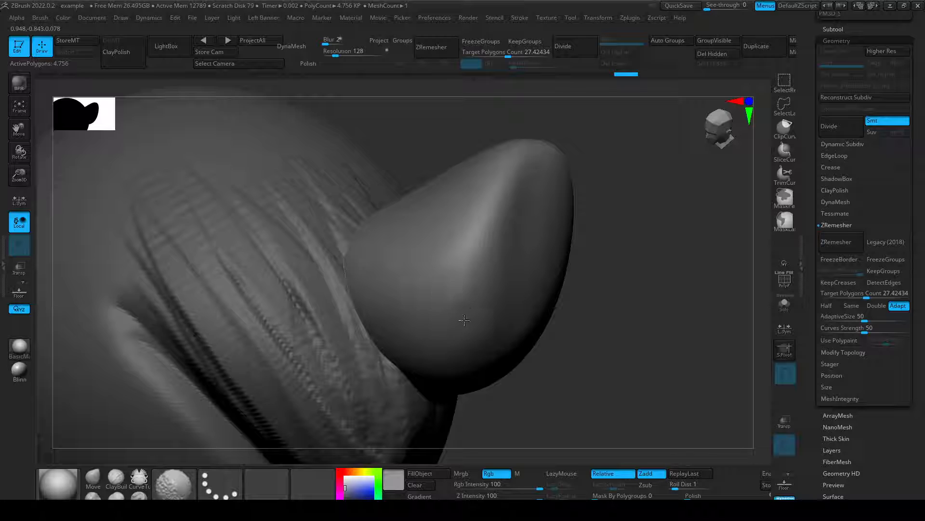
# Smooth the front surface of the horn and review its form from several angles.
pyautogui.keyDown('shift'); pyautogui.moveTo(486, 233); pyautogui.dragTo(462, 303); pyautogui.keyUp('shift')
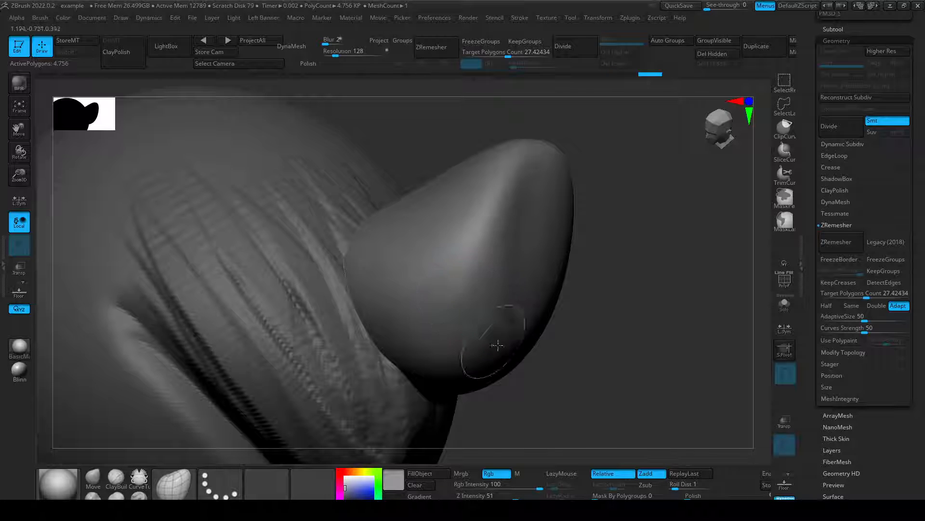
pyautogui.hotkey('shift', 'f')
pyautogui.hotkey('shift', 'f')
pyautogui.moveTo(521, 379); pyautogui.dragTo(543, 397)
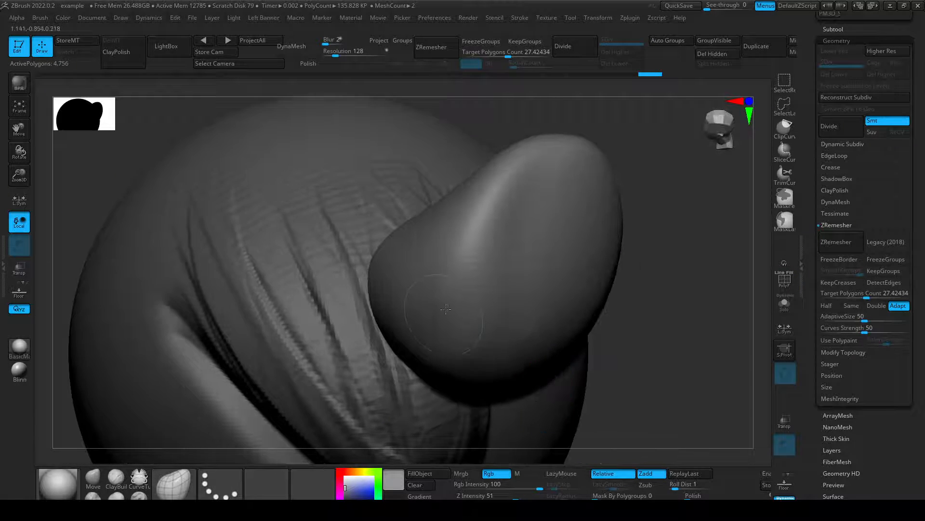
pyautogui.moveTo(637, 372)
pyautogui.mouseDown()
pyautogui.moveTo(637, 383)
pyautogui.moveTo(620, 311)
pyautogui.moveTo(587, 322)
pyautogui.mouseUp()
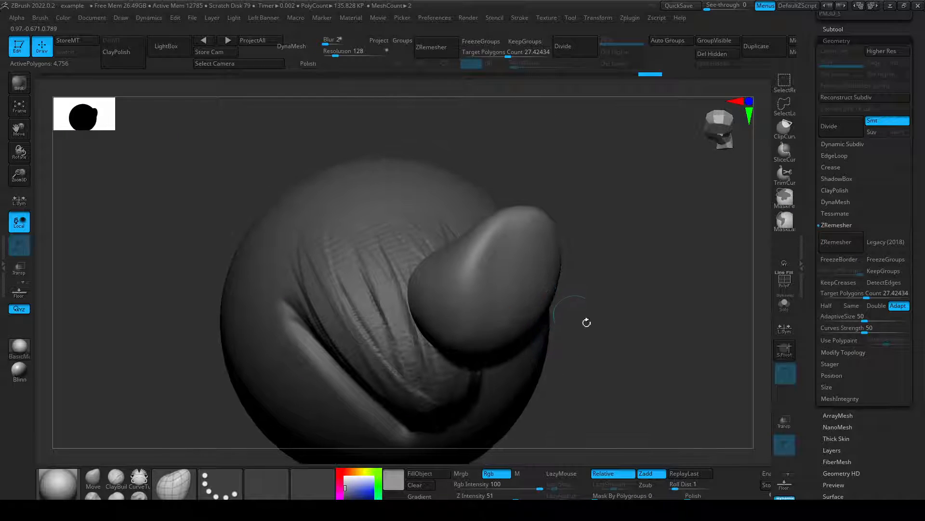
pyautogui.moveTo(607, 234)
pyautogui.mouseDown()
pyautogui.moveTo(594, 222)
pyautogui.moveTo(649, 243)
pyautogui.moveTo(704, 220)
pyautogui.mouseUp()
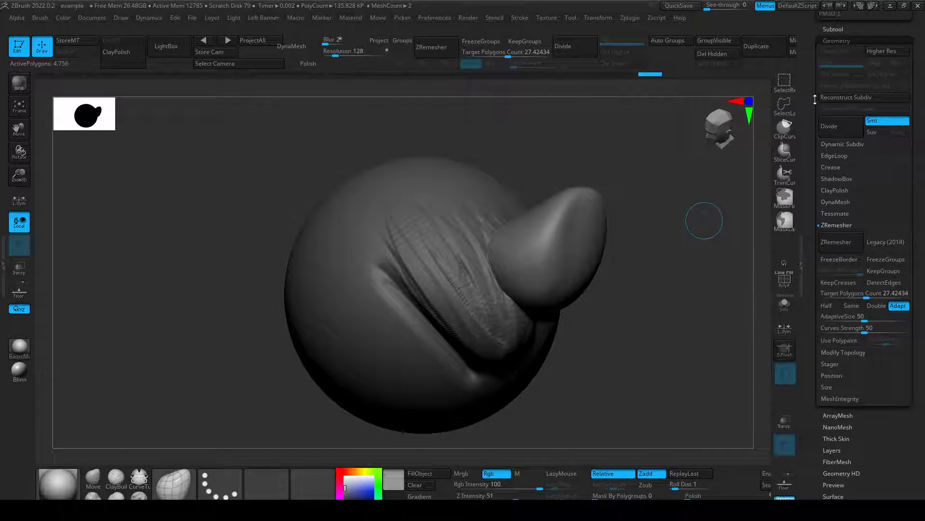
# Merge the large sphere subtool PM3D_Sphere3D_1 down with the horn subtool PM3D_Sphere3D_2.
pyautogui.moveTo(815, 99); pyautogui.dragTo(816, 145)
pyautogui.click(838, 76)
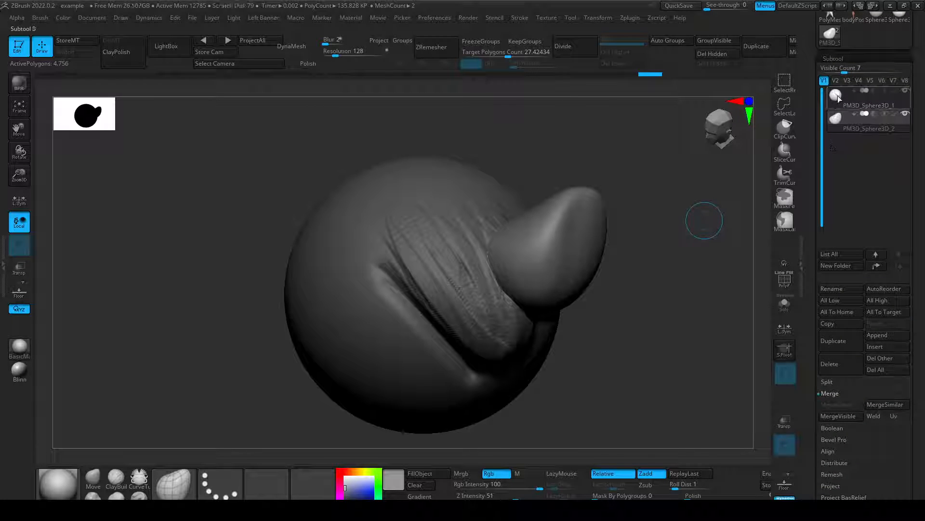
pyautogui.click(839, 98)
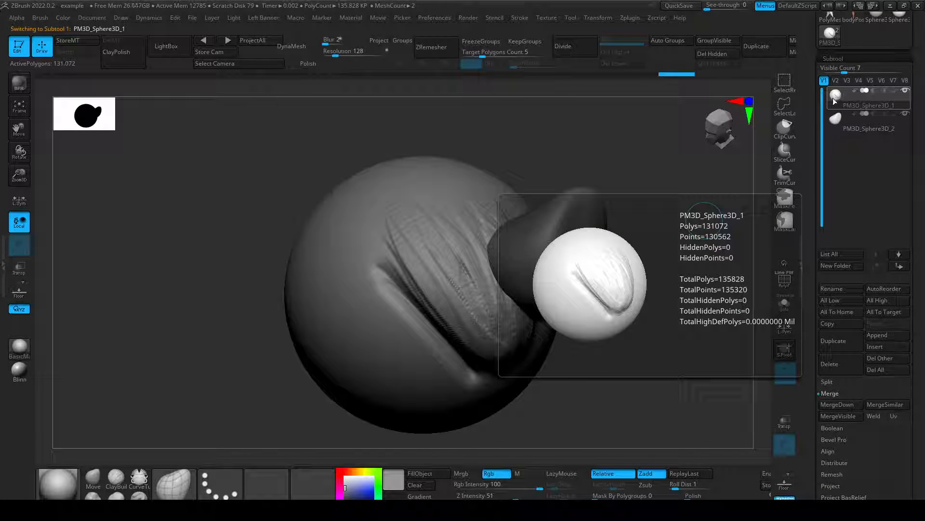
pyautogui.click(843, 406)
pyautogui.click(754, 425)
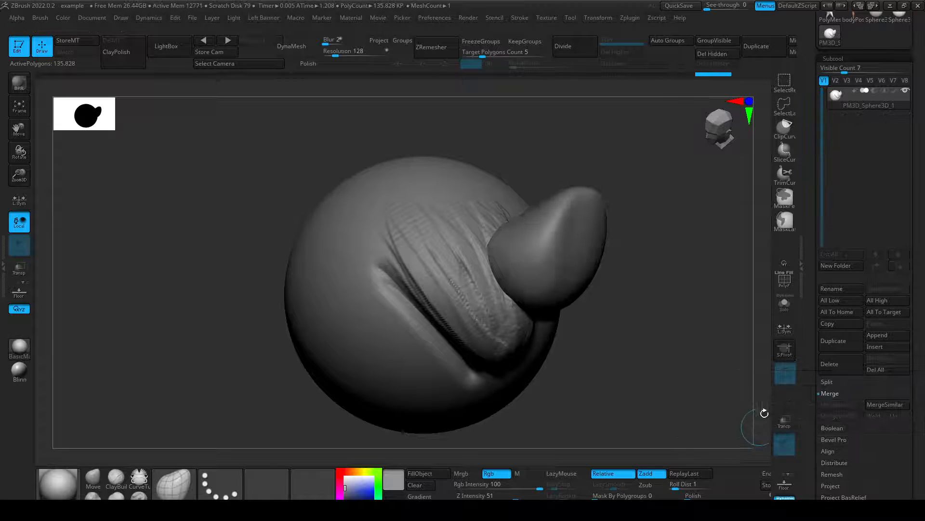
# DynaMesh the merged sphere and horn at resolution 128.
pyautogui.scroll(-10, 845, 348)
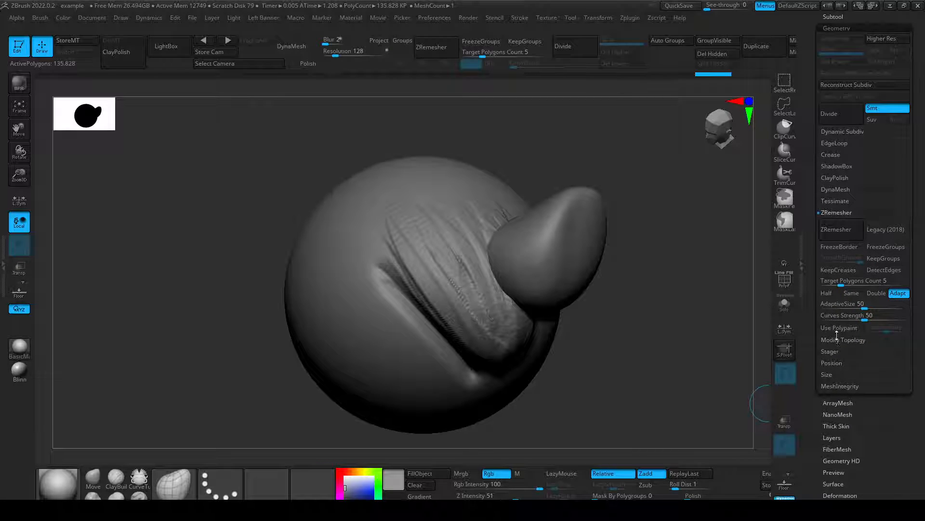
pyautogui.scroll(5, 819, 248)
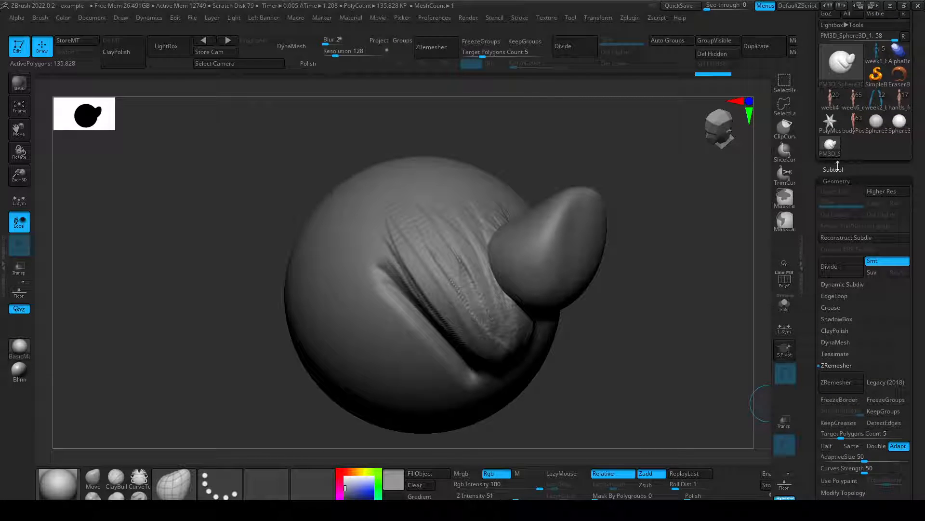
pyautogui.click(845, 343)
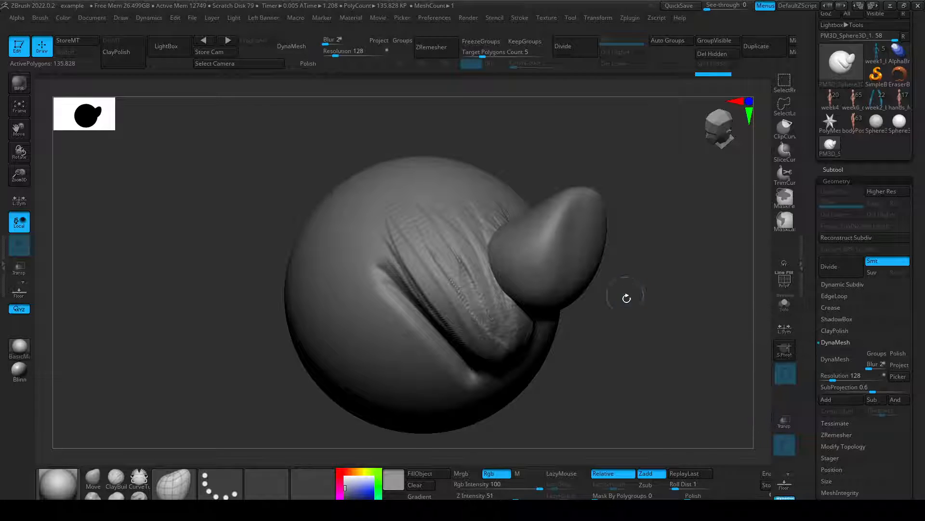
pyautogui.moveTo(625, 347)
pyautogui.mouseDown()
pyautogui.moveTo(580, 366)
pyautogui.moveTo(650, 306)
pyautogui.mouseUp()
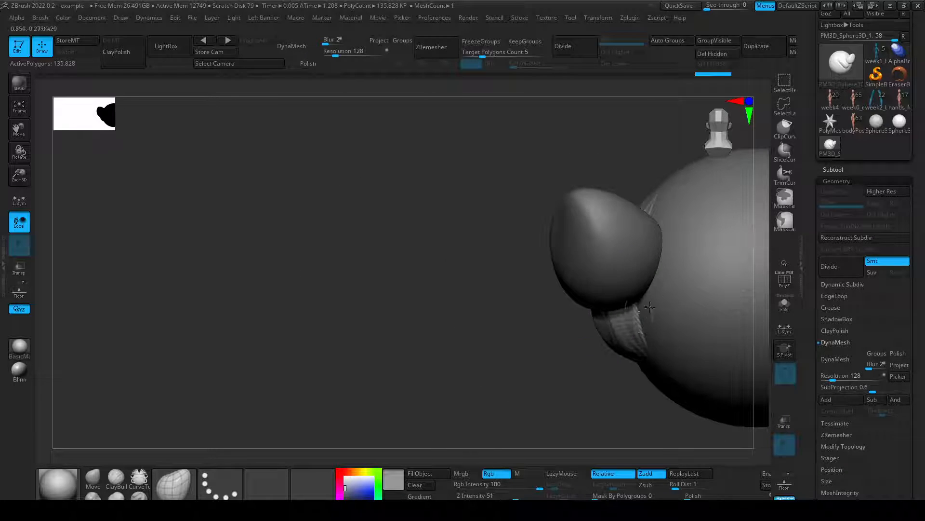
pyautogui.moveTo(545, 337); pyautogui.dragTo(656, 339)
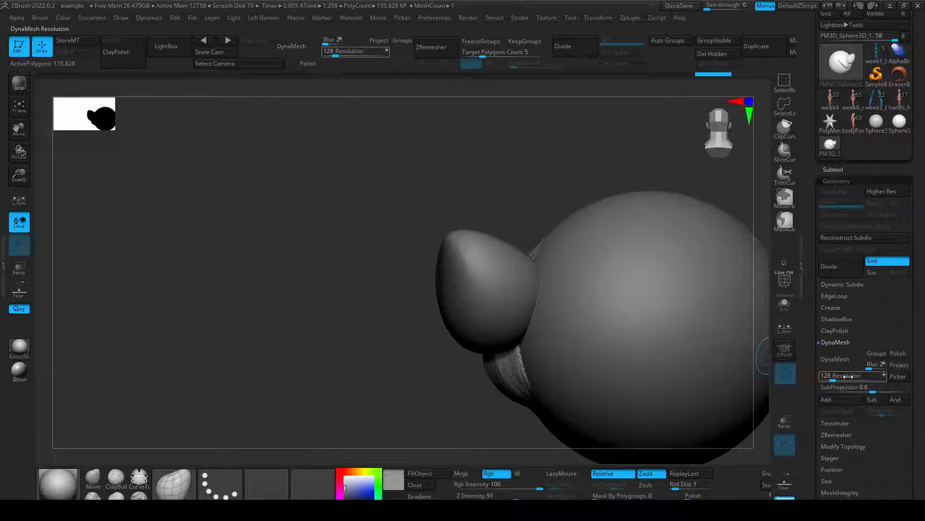
pyautogui.click(841, 359)
# Smooth the seam where the horn joins the large sphere, working around the fused mesh.
pyautogui.moveTo(458, 392)
pyautogui.mouseDown()
pyautogui.moveTo(498, 356)
pyautogui.moveTo(477, 419)
pyautogui.moveTo(416, 353)
pyautogui.mouseUp()
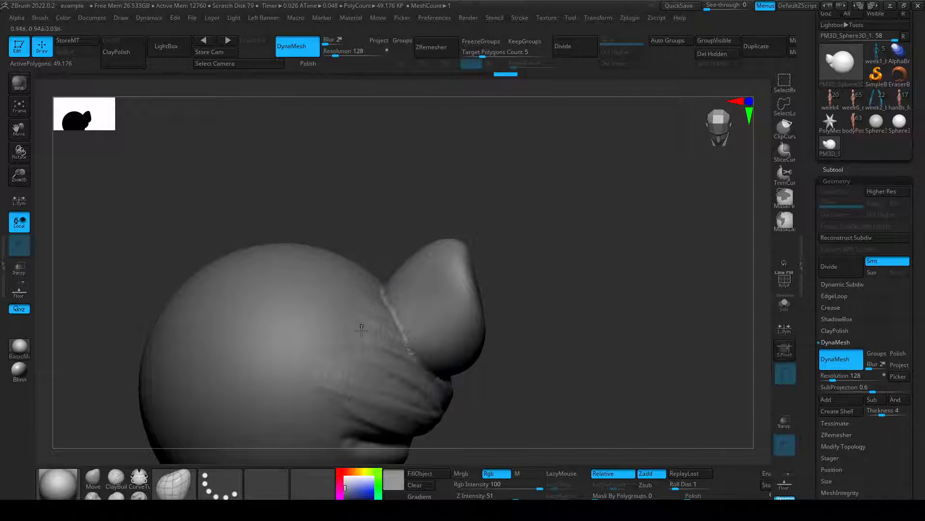
pyautogui.moveTo(520, 389); pyautogui.dragTo(498, 376)
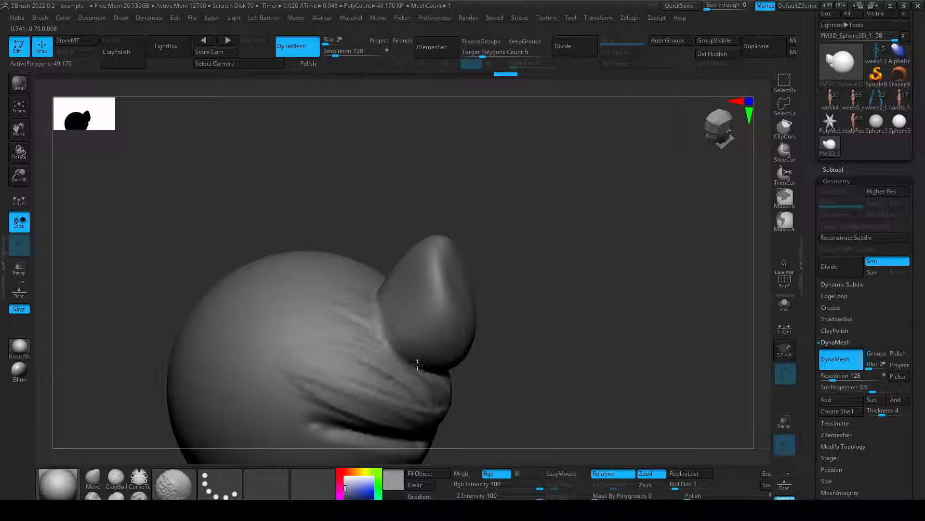
pyautogui.moveTo(417, 365); pyautogui.dragTo(465, 295)
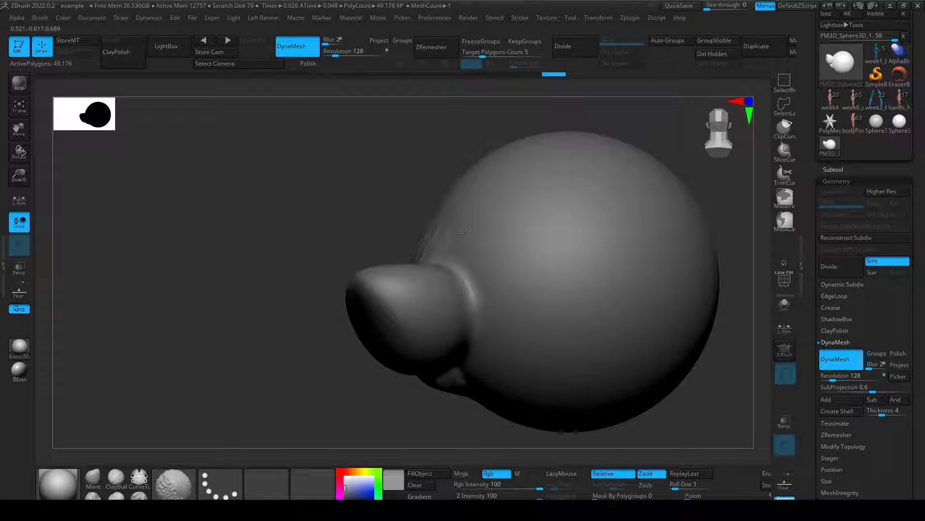
pyautogui.moveTo(438, 423); pyautogui.dragTo(576, 287)
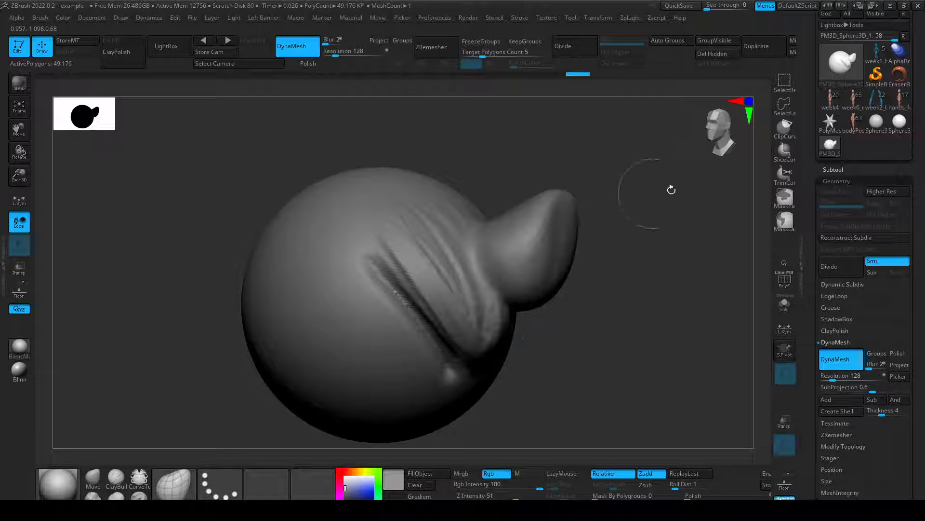
# Look at the clothed week6 figure and switch to the week1 blockin figure tool.
pyautogui.click(852, 99)
pyautogui.moveTo(558, 247)
pyautogui.mouseDown()
pyautogui.moveTo(581, 231)
pyautogui.moveTo(551, 266)
pyautogui.moveTo(471, 253)
pyautogui.mouseUp()
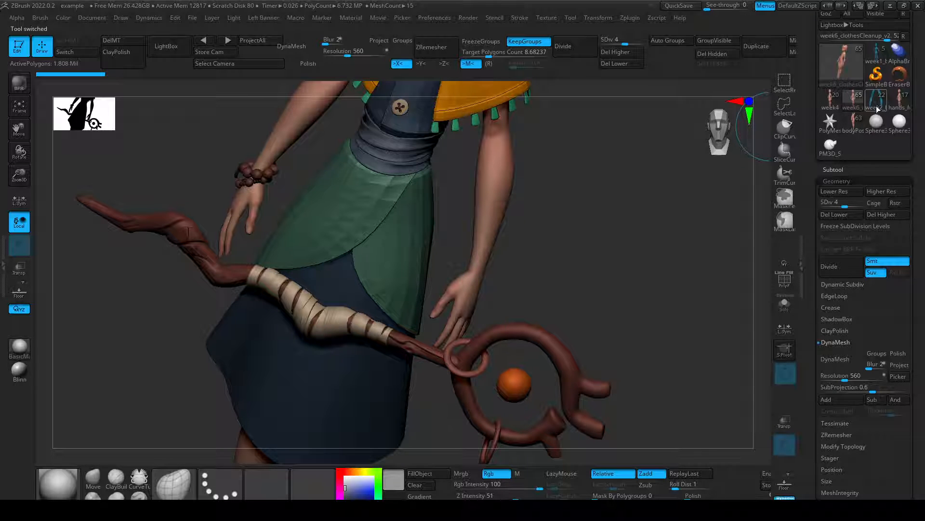
pyautogui.click(880, 60)
pyautogui.moveTo(639, 302); pyautogui.dragTo(603, 362)
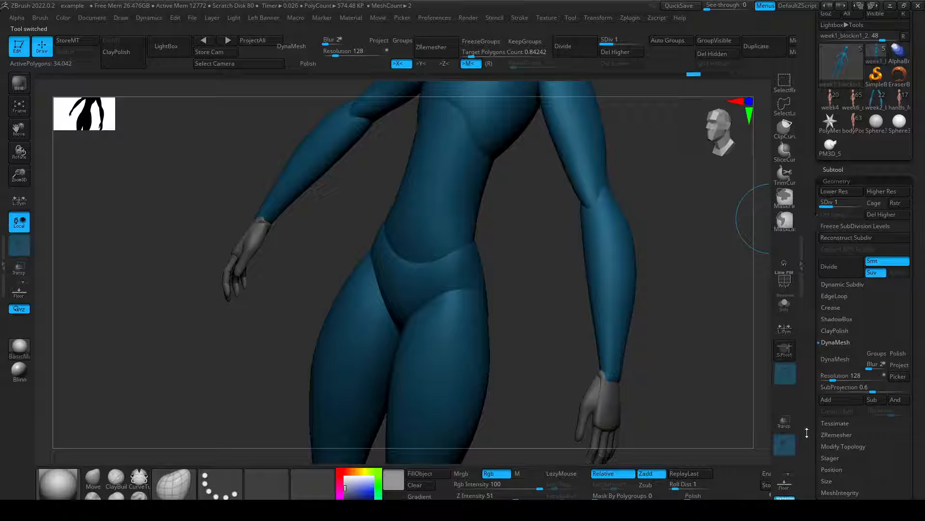
# Merge the hands subtool week1_blockin2 down with the body subtool week1_blockin1_2.
pyautogui.scroll(-1, 841, 336)
pyautogui.click(858, 147)
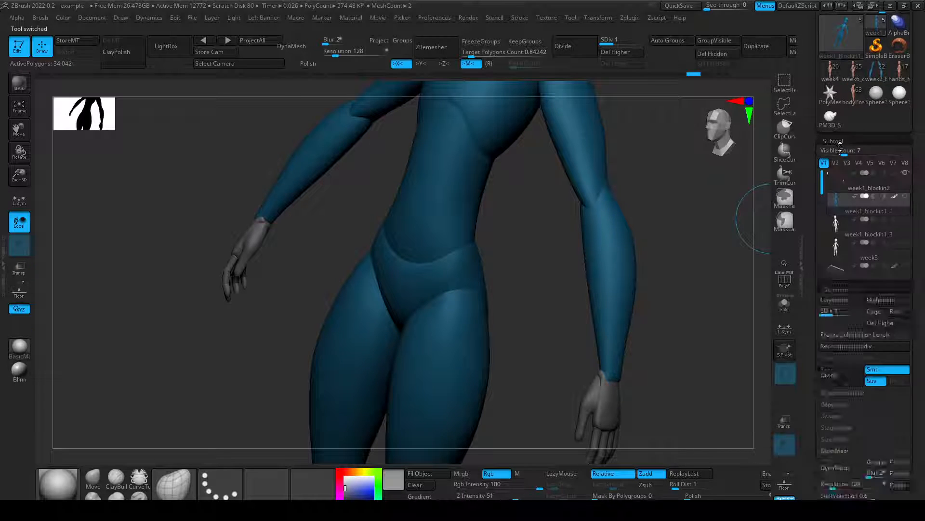
pyautogui.click(843, 101)
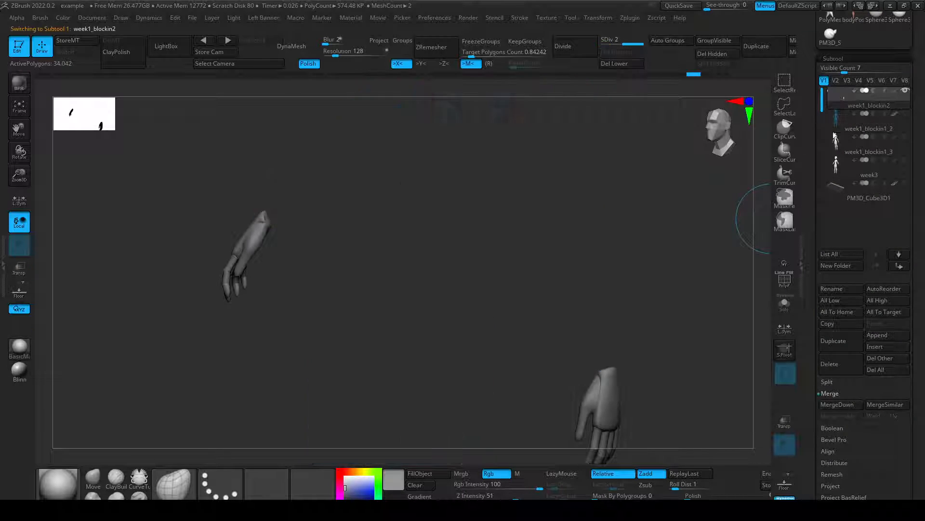
pyautogui.click(840, 404)
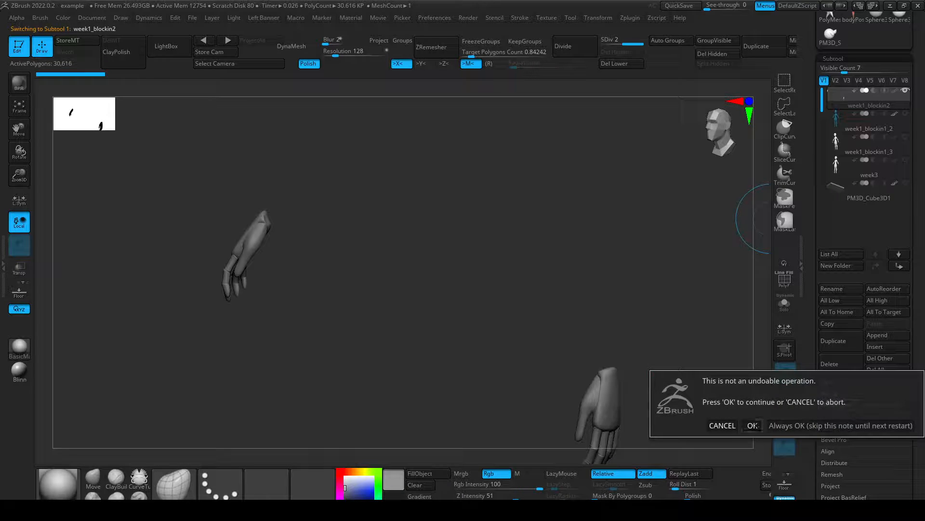
pyautogui.click(776, 424)
pyautogui.moveTo(869, 441); pyautogui.dragTo(863, 98)
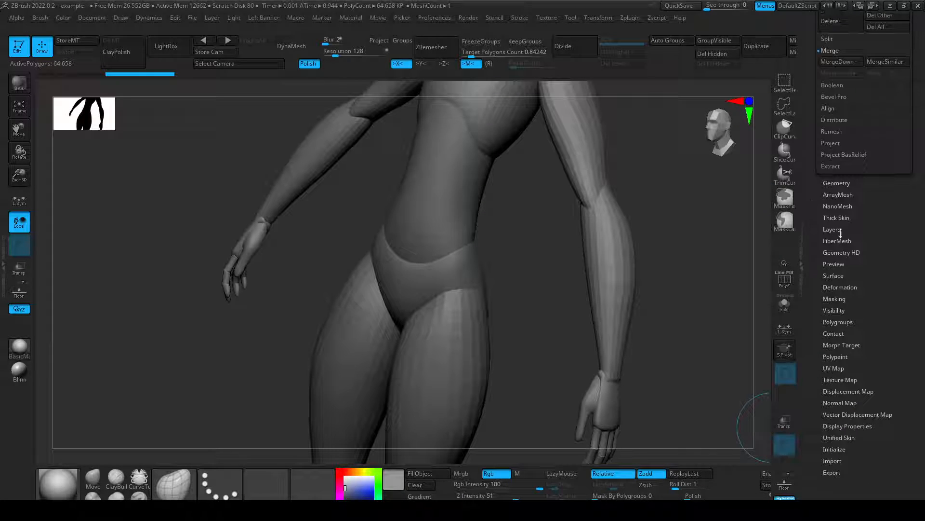
# Try DynaMeshing the merged body and hands at resolution 128, check the hands, and undo it.
pyautogui.click(837, 183)
pyautogui.click(846, 206)
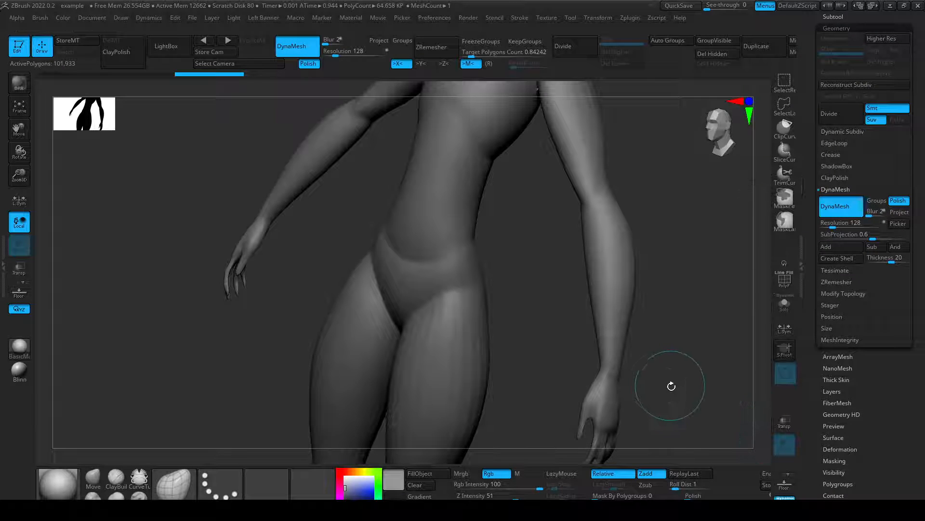
pyautogui.moveTo(672, 384)
pyautogui.mouseDown()
pyautogui.moveTo(671, 374)
pyautogui.moveTo(600, 327)
pyautogui.moveTo(653, 360)
pyautogui.moveTo(643, 412)
pyautogui.mouseUp()
pyautogui.hotkey('ctrl', 'z')
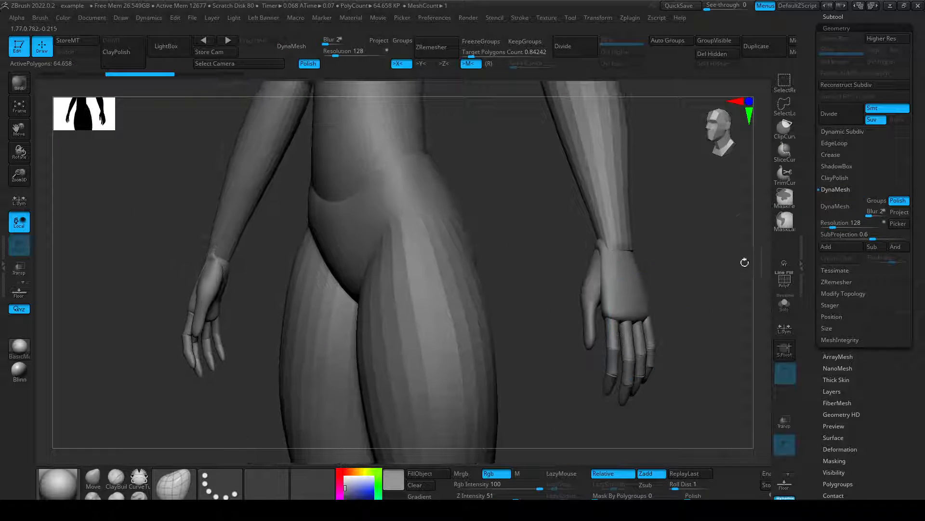
# Try DynaMeshing the merged figure at resolution 376, check the hand's fingers, and undo it.
pyautogui.moveTo(830, 225); pyautogui.dragTo(842, 225)
pyautogui.moveTo(709, 352); pyautogui.dragTo(736, 355)
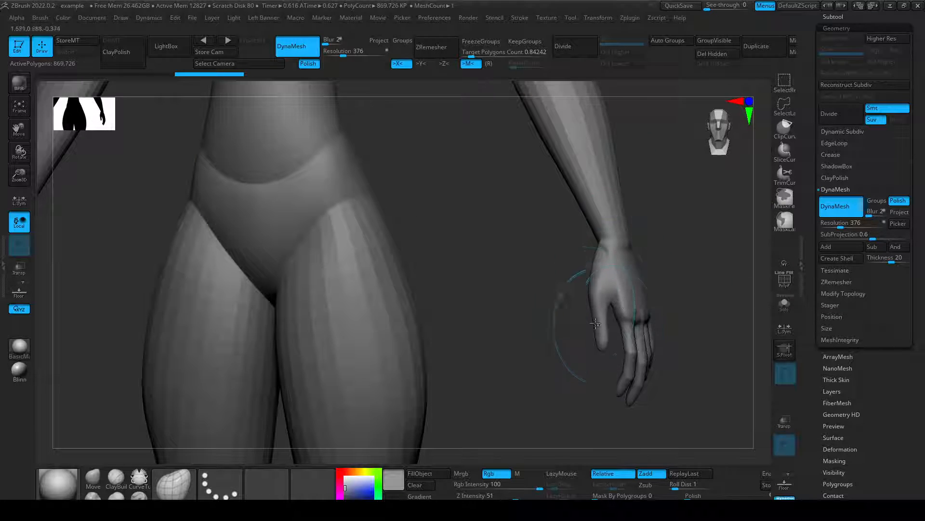
pyautogui.hotkey('ctrl', 'z')
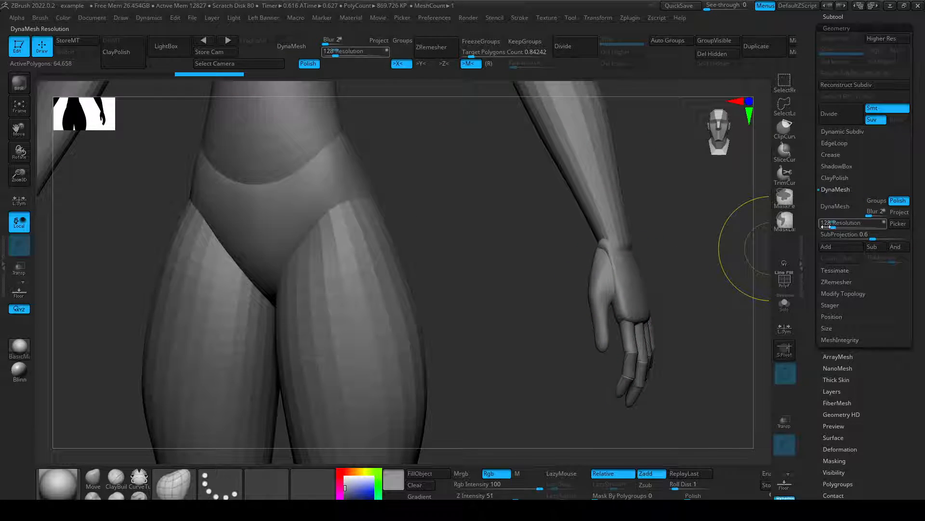
# Try DynaMeshing the merged figure at the low resolution of 32 and undo it.
pyautogui.moveTo(831, 225); pyautogui.dragTo(827, 225)
pyautogui.click(839, 210)
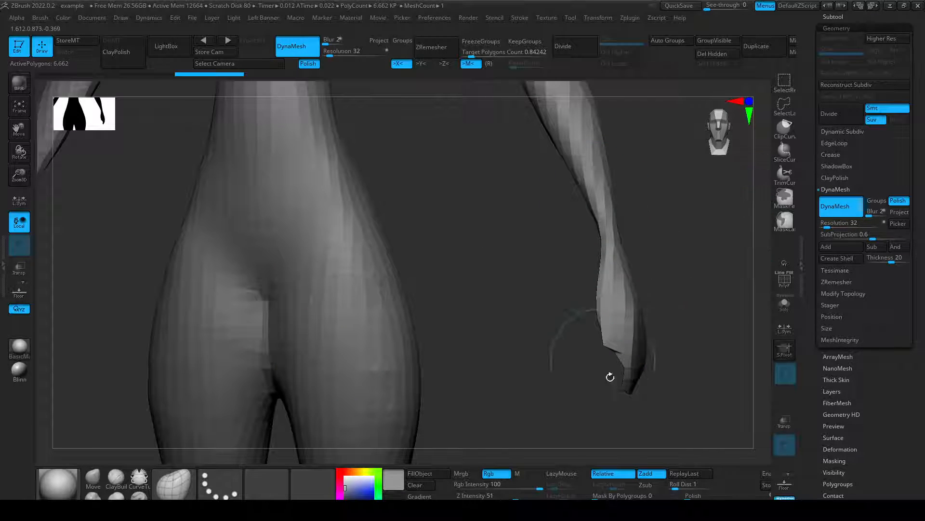
pyautogui.press('ctrl')
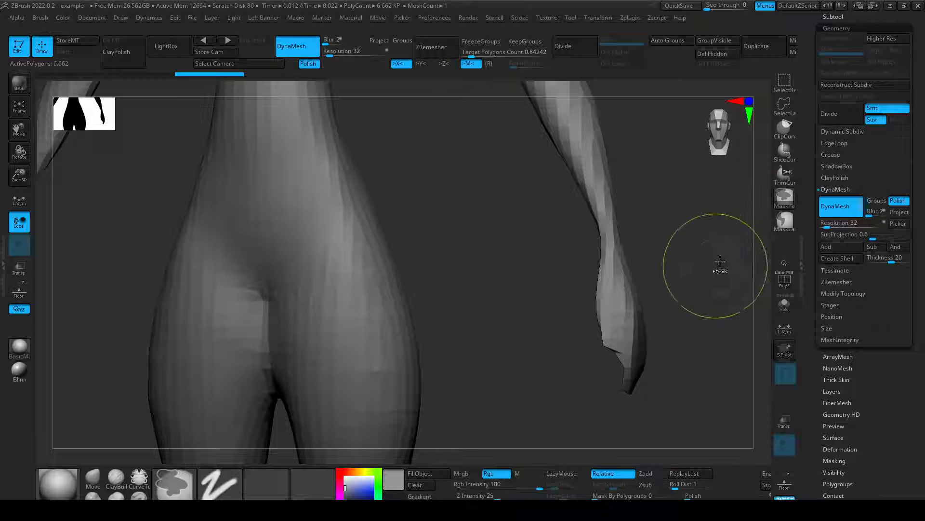
pyautogui.hotkey('ctrl', 'z')
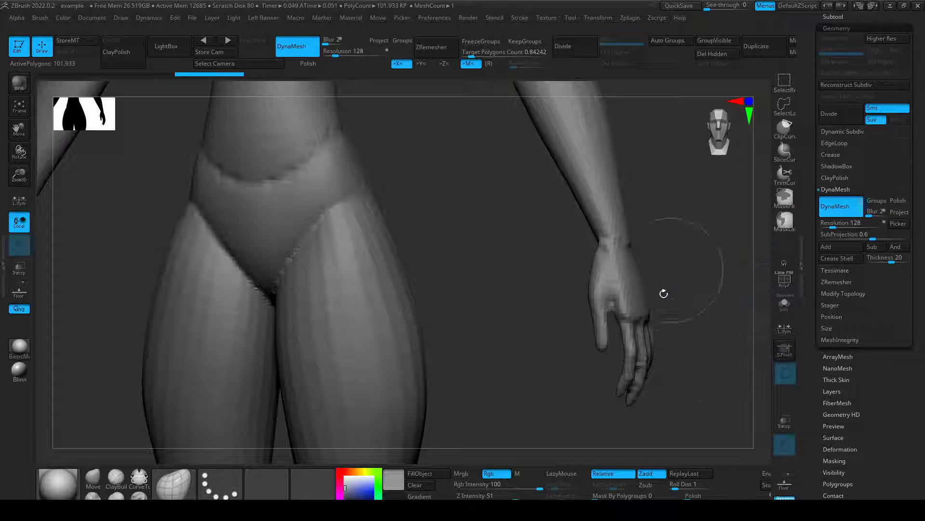
# Undo the unpolished DynaMesh and try it again at resolution 128 with Polish on, checking the fingers before undoing.
pyautogui.hotkey('ctrl', 'z')
pyautogui.click(898, 201)
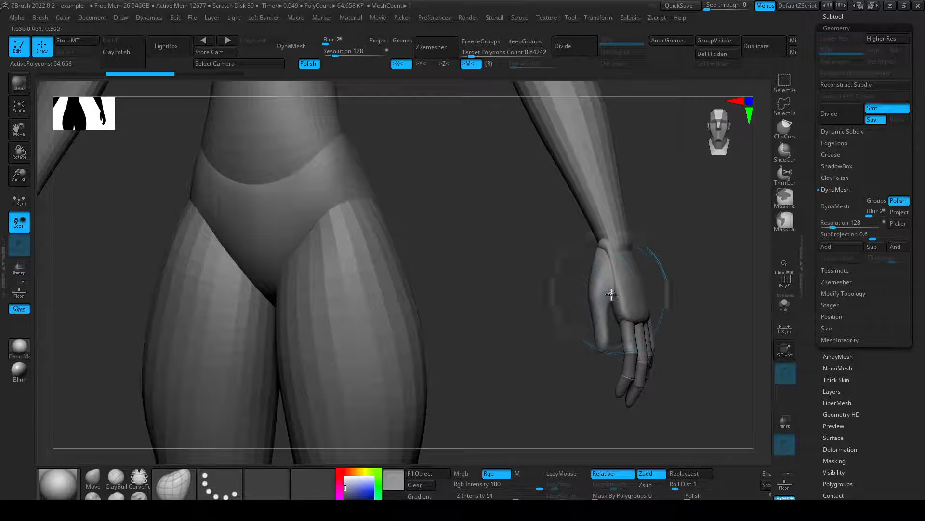
pyautogui.click(840, 205)
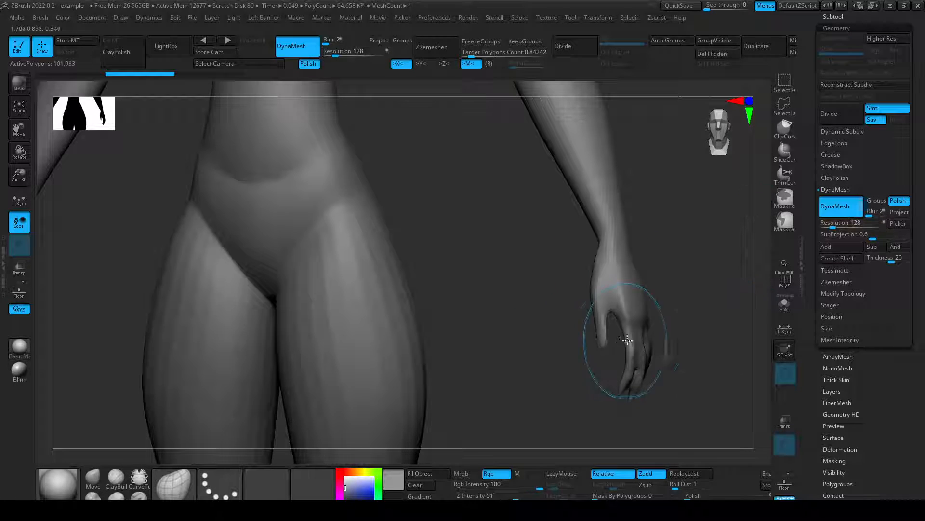
pyautogui.moveTo(732, 301); pyautogui.dragTo(679, 290)
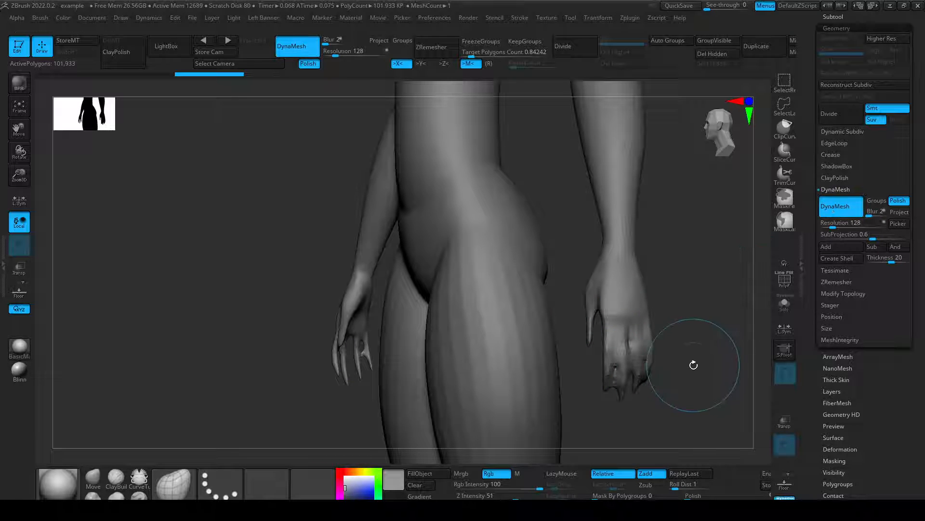
pyautogui.hotkey('ctrl', 'z')
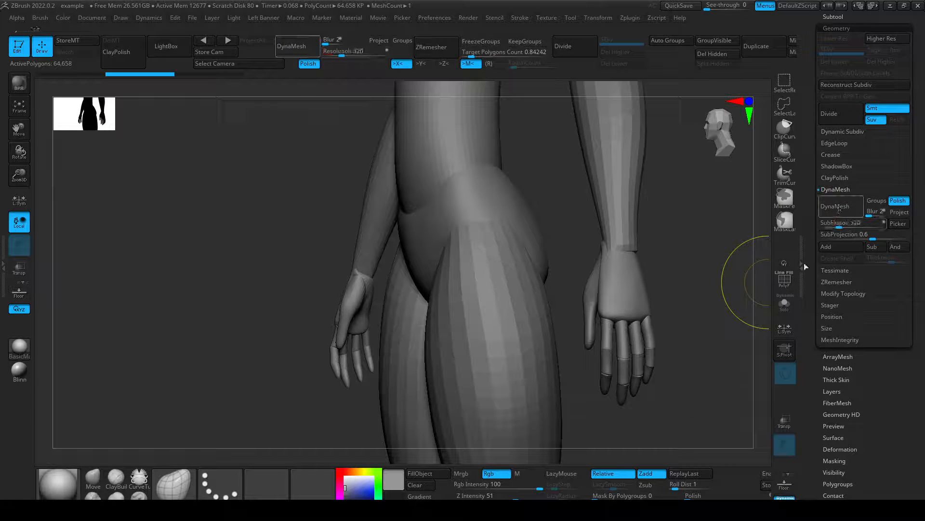
# DynaMesh the merged figure at resolution 320 and inspect the hands, hips, torso and shoulders.
pyautogui.moveTo(693, 351); pyautogui.dragTo(731, 333)
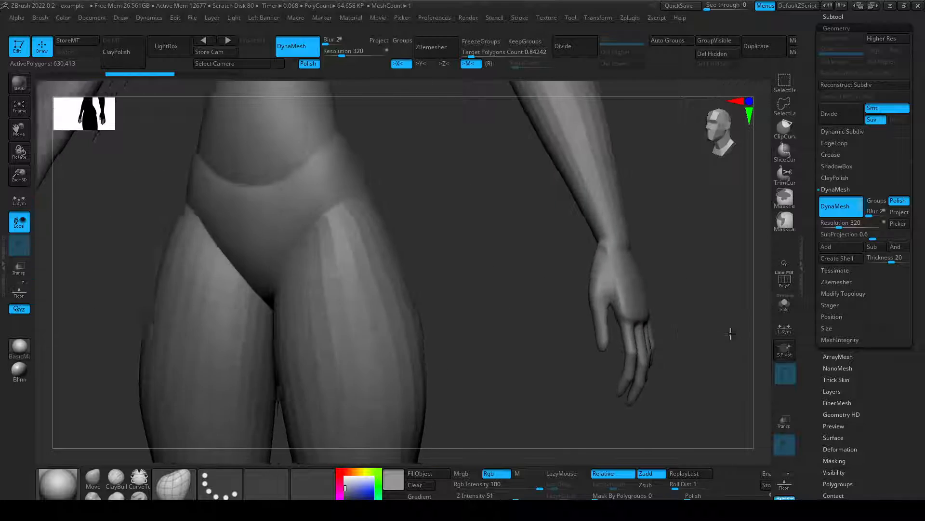
pyautogui.press('f')
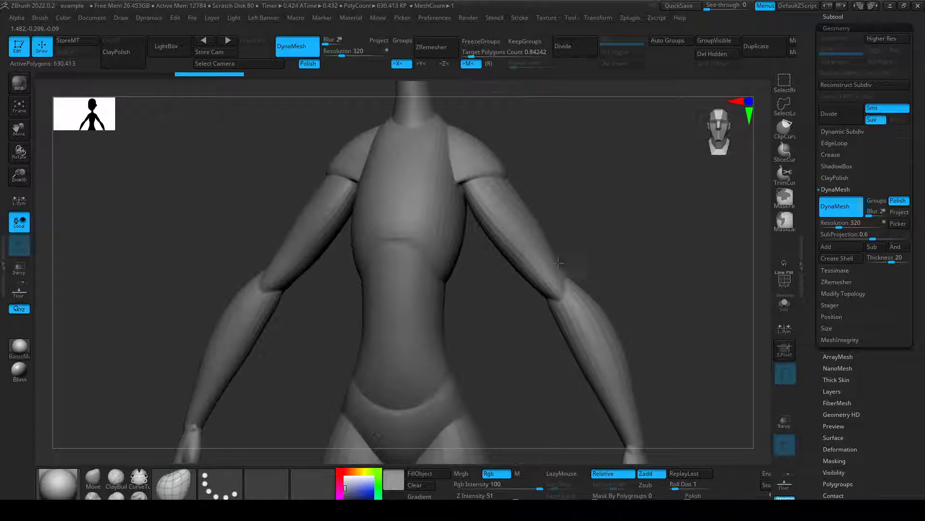
pyautogui.keyDown('alt'); pyautogui.moveTo(558, 262); pyautogui.dragTo(623, 399); pyautogui.keyUp('alt')
pyautogui.keyDown('alt'); pyautogui.moveTo(632, 213); pyautogui.dragTo(668, 334); pyautogui.keyUp('alt')
pyautogui.moveTo(668, 308); pyautogui.dragTo(555, 202)
pyautogui.keyDown('alt'); pyautogui.moveTo(554, 202); pyautogui.dragTo(632, 291); pyautogui.keyUp('alt')
pyautogui.keyDown('alt'); pyautogui.moveTo(632, 344); pyautogui.dragTo(606, 254); pyautogui.keyUp('alt')
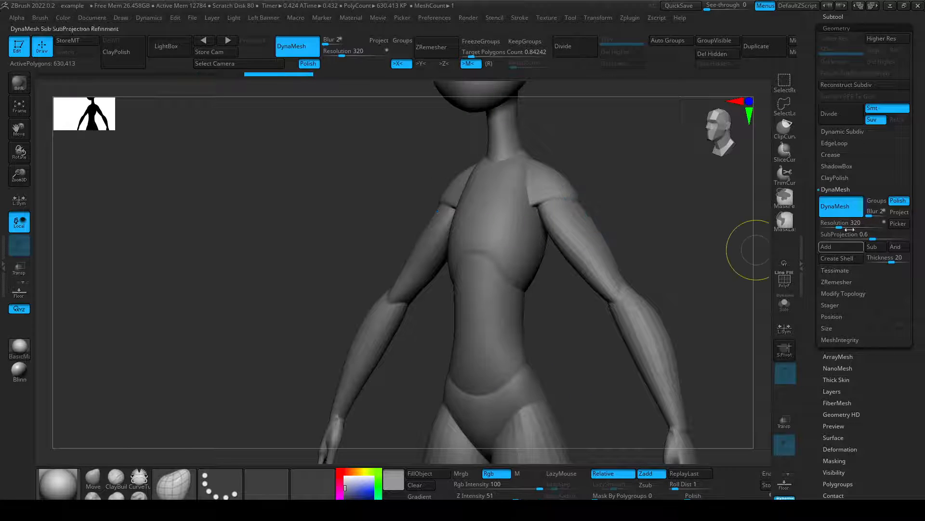
# Set the DynaMesh resolution to 168, check the figure, and undo back to the un-DynaMeshed merged body.
pyautogui.click(837, 223)
pyautogui.keyDown('alt'); pyautogui.moveTo(685, 317); pyautogui.dragTo(659, 211); pyautogui.keyUp('alt')
pyautogui.moveTo(719, 280); pyautogui.dragTo(686, 286)
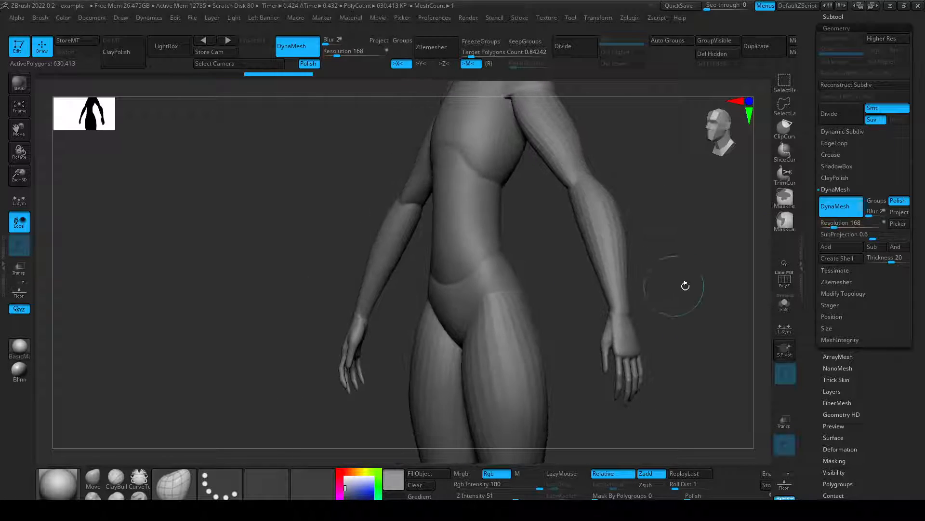
pyautogui.hotkey('ctrl', 'z')
pyautogui.hotkey('ctrl', 'z')
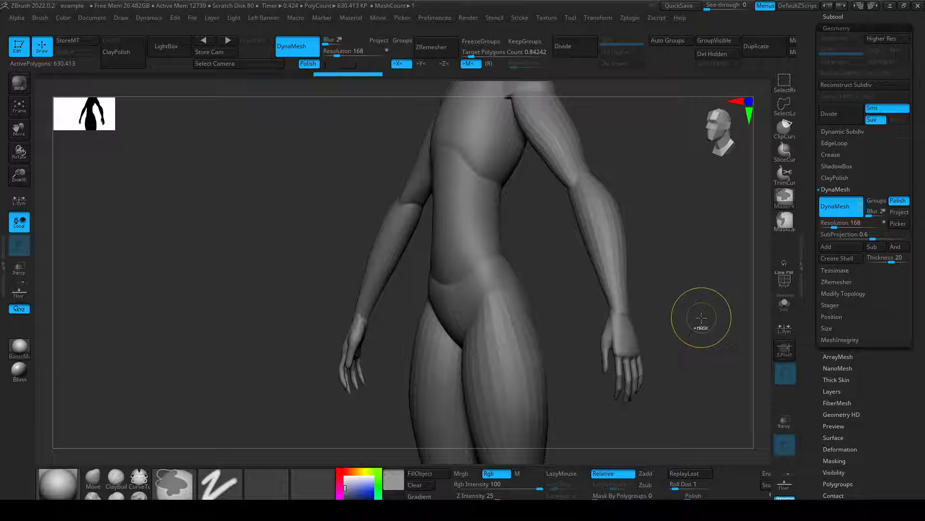
# DynaMesh the merged figure at resolution 224.
pyautogui.write('224')
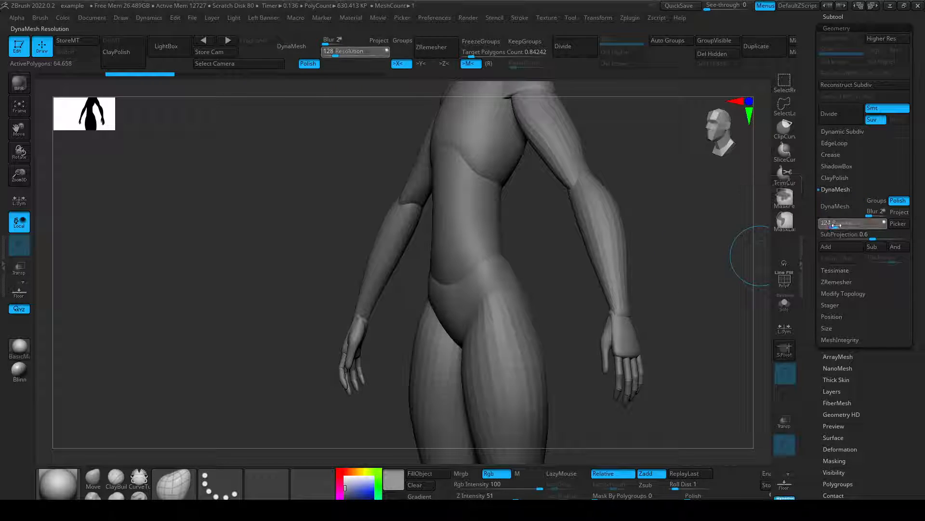
pyautogui.press('Return')
pyautogui.click(835, 206)
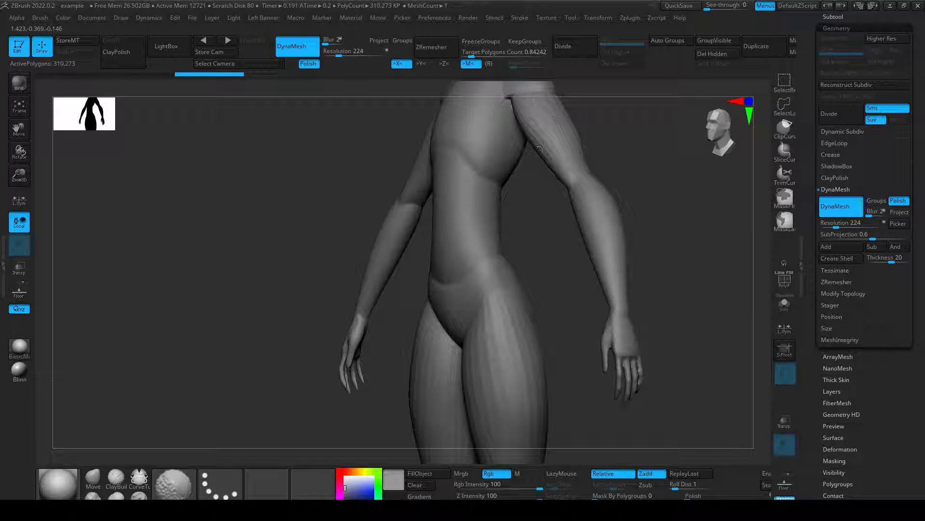
# Undo the DynaMesh and the merge, going back to the separate hands subtool.
pyautogui.hotkey('ctrl', 'z')
pyautogui.hotkey('ctrl', 'z')
pyautogui.hotkey('ctrl', 'z')
pyautogui.hotkey('ctrl', 'z')
pyautogui.hotkey('ctrl', 'z')
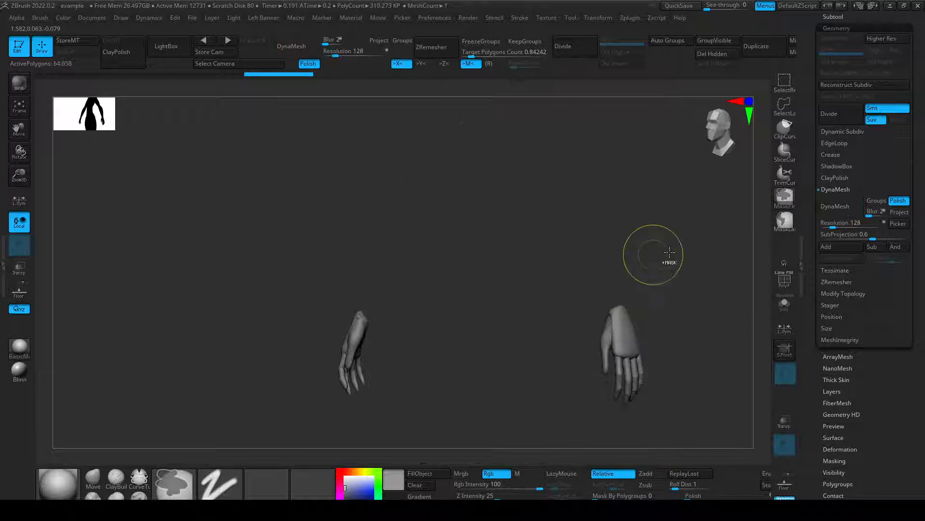
# Check the subtool list and redo the merge of the hands with the body.
pyautogui.keyDown('alt'); pyautogui.moveTo(662, 309); pyautogui.dragTo(641, 244); pyautogui.keyUp('alt')
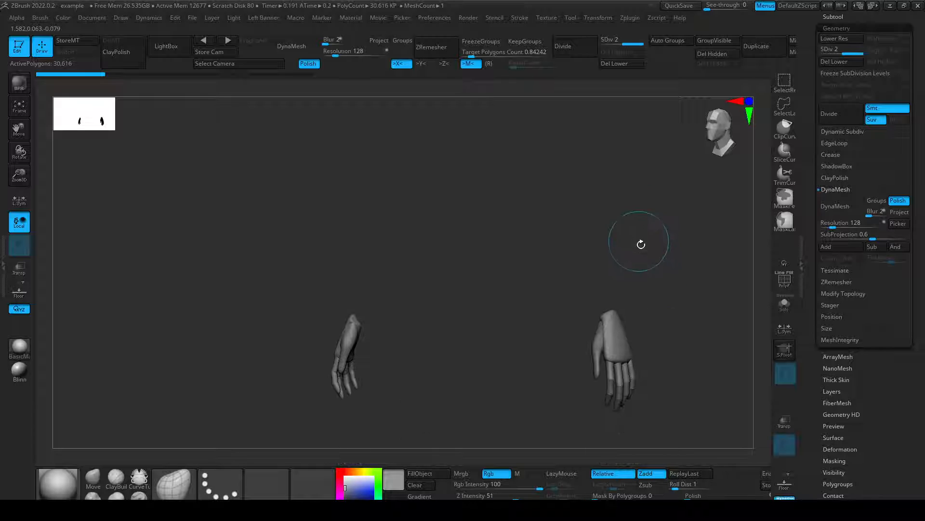
pyautogui.moveTo(813, 54); pyautogui.dragTo(804, 103)
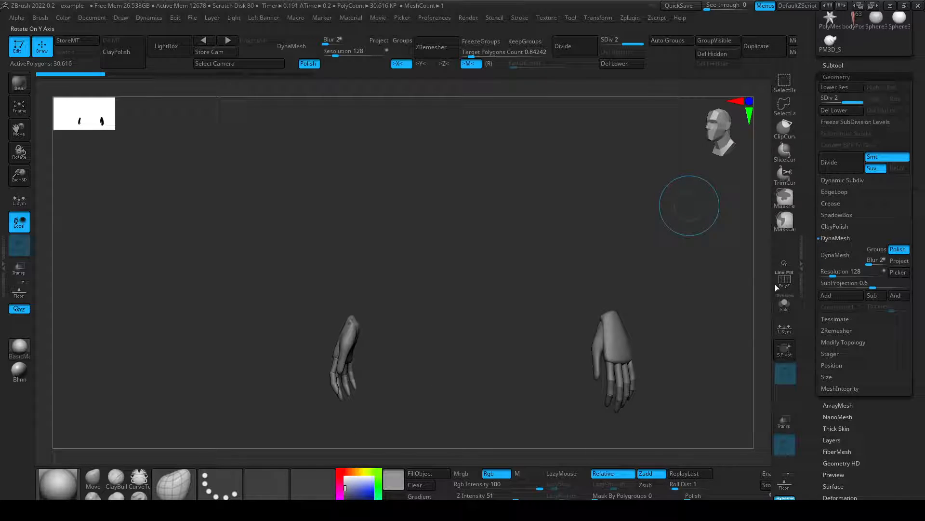
pyautogui.click(827, 67)
pyautogui.click(883, 117)
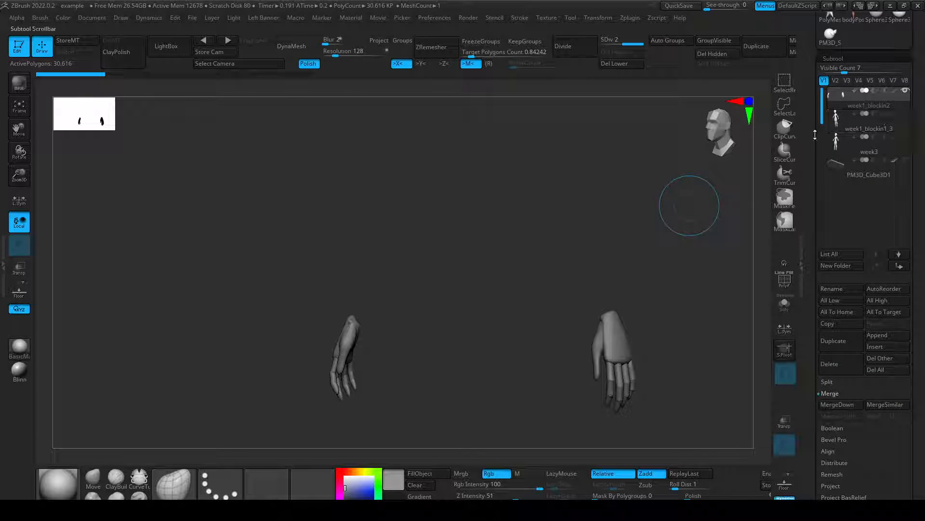
pyautogui.hotkey('ctrl', 'shift', 'z')
# Divide the merged figure's geometry once, adding subdivision level 2 with Smt on.
pyautogui.keyDown('alt'); pyautogui.moveTo(686, 270); pyautogui.dragTo(698, 287); pyautogui.keyUp('alt')
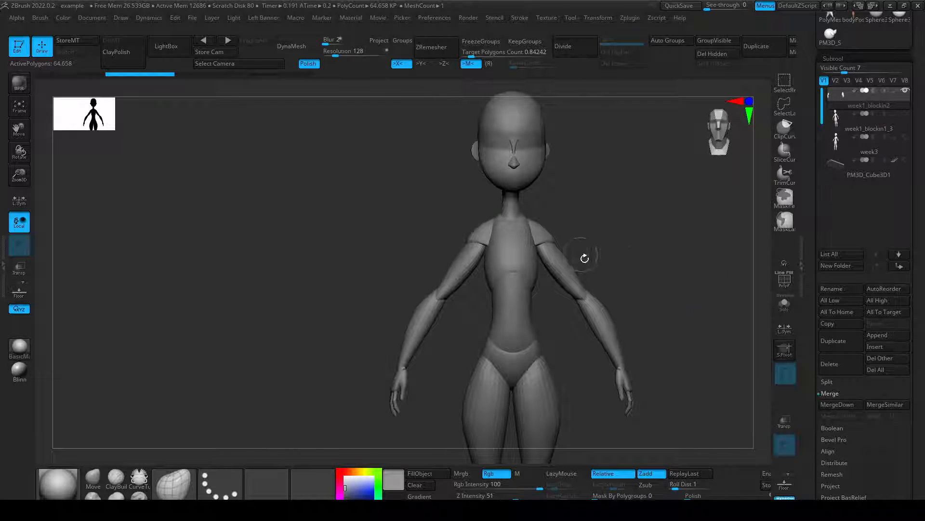
pyautogui.keyDown('alt'); pyautogui.moveTo(585, 258); pyautogui.dragTo(628, 264); pyautogui.keyUp('alt')
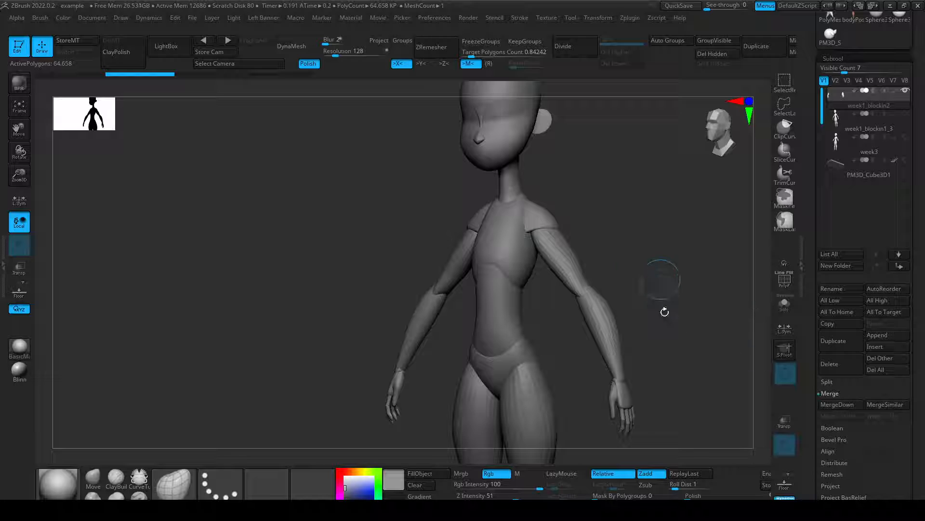
pyautogui.moveTo(665, 311); pyautogui.dragTo(684, 285)
pyautogui.moveTo(807, 424); pyautogui.dragTo(846, 311)
pyautogui.moveTo(669, 188); pyautogui.dragTo(662, 262)
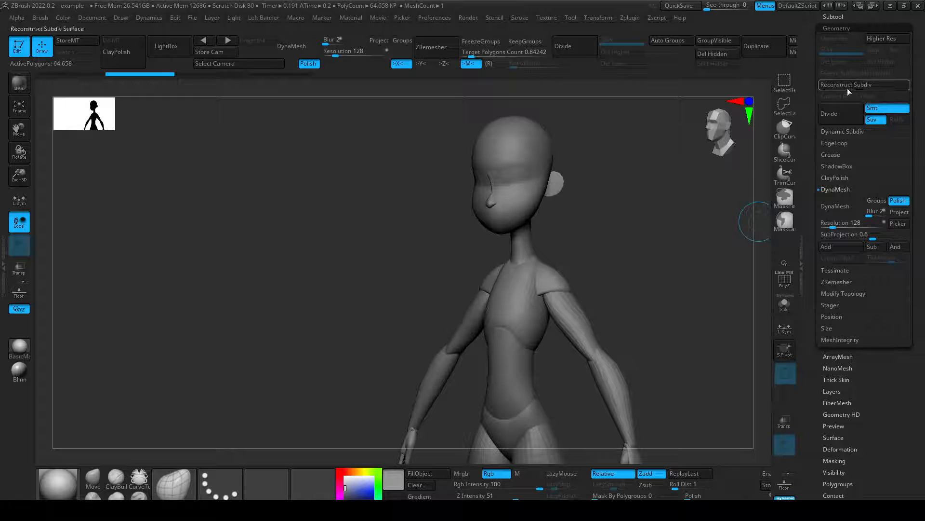
pyautogui.click(842, 115)
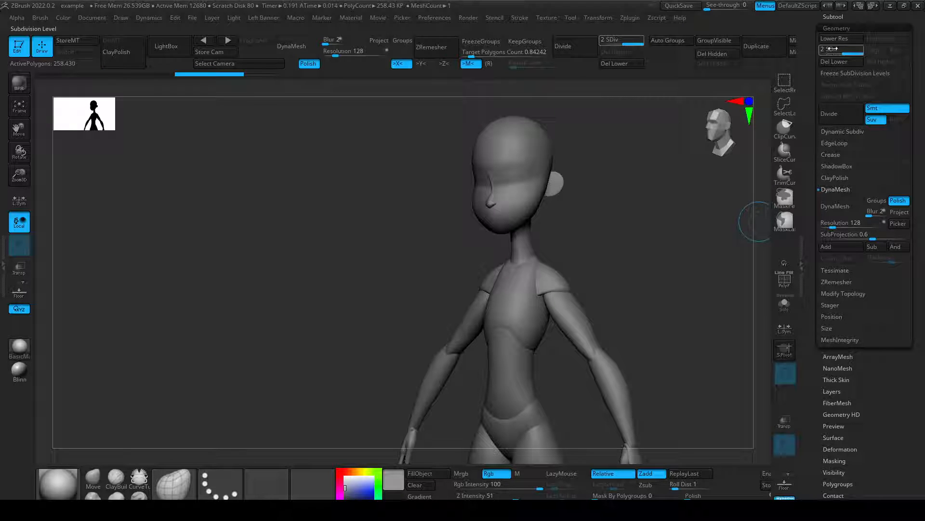
# Compare subdivision levels 1 and 2 on the head, and divide the mesh again to level 3.
pyautogui.keyDown('alt'); pyautogui.moveTo(681, 207); pyautogui.dragTo(676, 136); pyautogui.keyUp('alt')
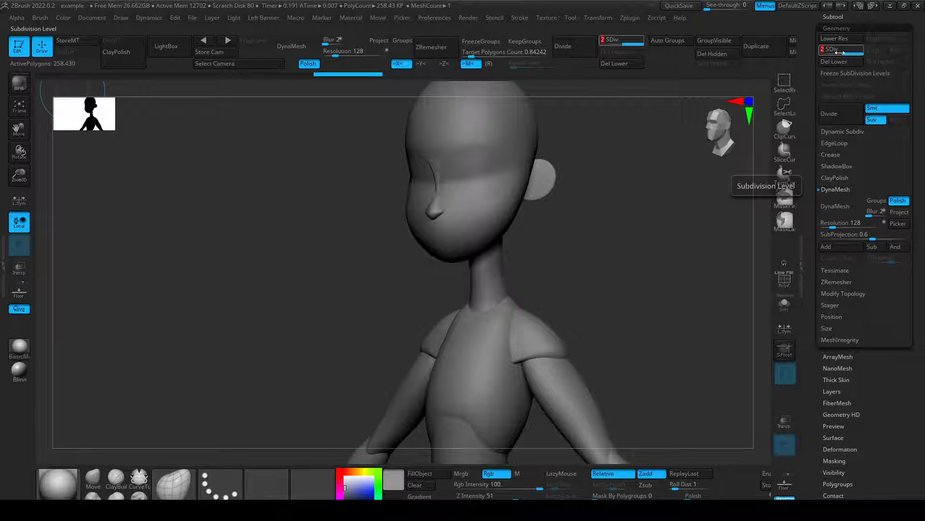
pyautogui.moveTo(840, 53)
pyautogui.mouseDown()
pyautogui.moveTo(830, 53)
pyautogui.moveTo(849, 53)
pyautogui.mouseUp()
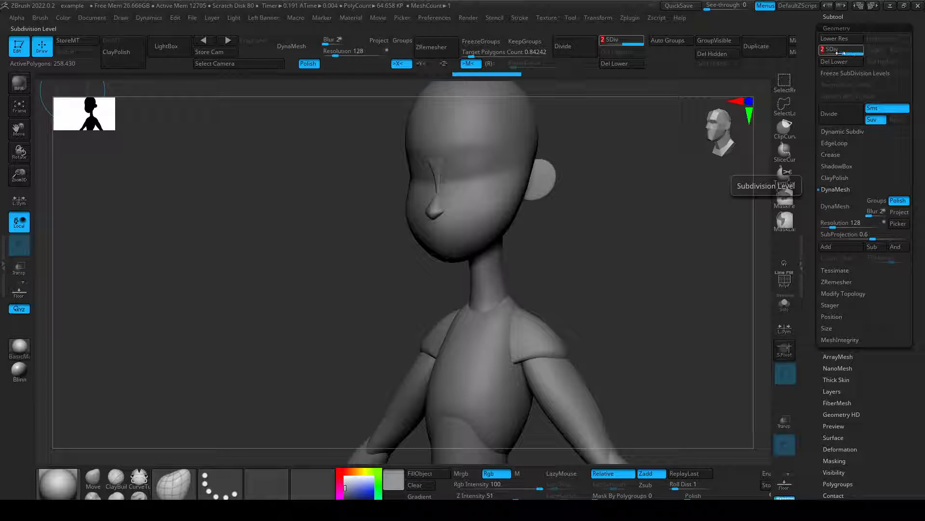
pyautogui.click(844, 113)
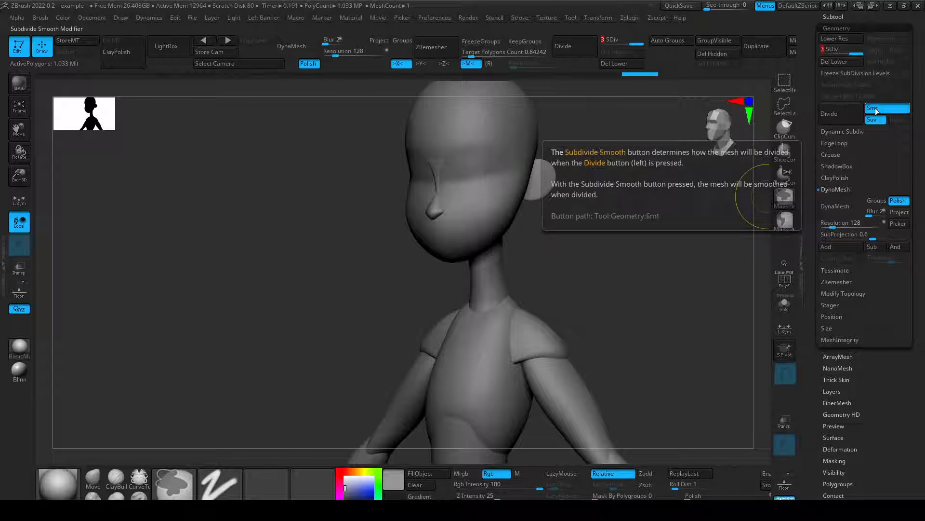
# Step down to subdivision level 1 and try to divide the mesh from there.
pyautogui.keyDown('alt'); pyautogui.moveTo(618, 225); pyautogui.dragTo(622, 285); pyautogui.keyUp('alt')
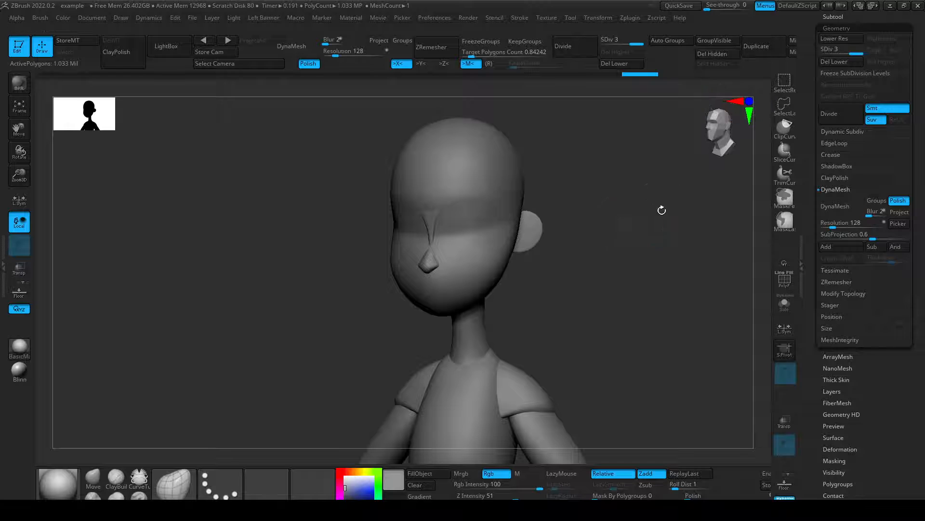
pyautogui.hotkey('shift', 'd')
pyautogui.hotkey('shift', 'd')
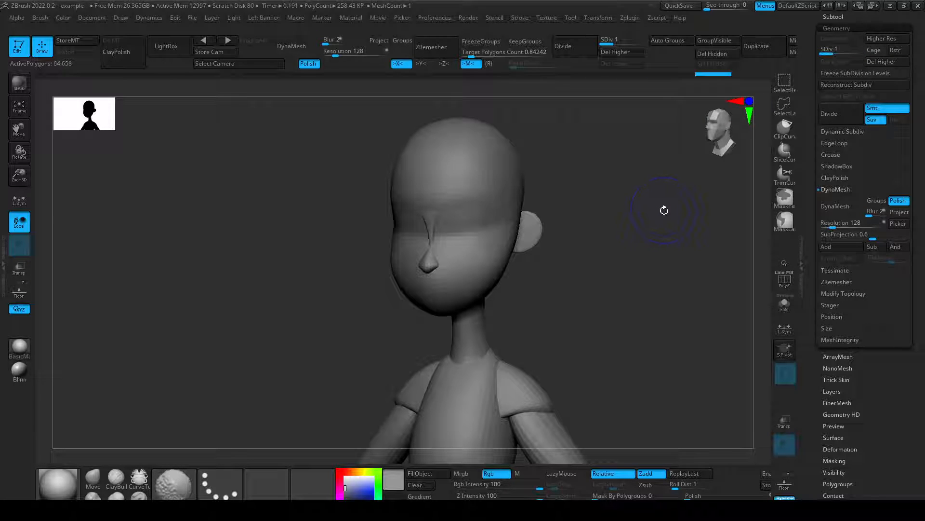
pyautogui.hotkey('ctrl', 'd')
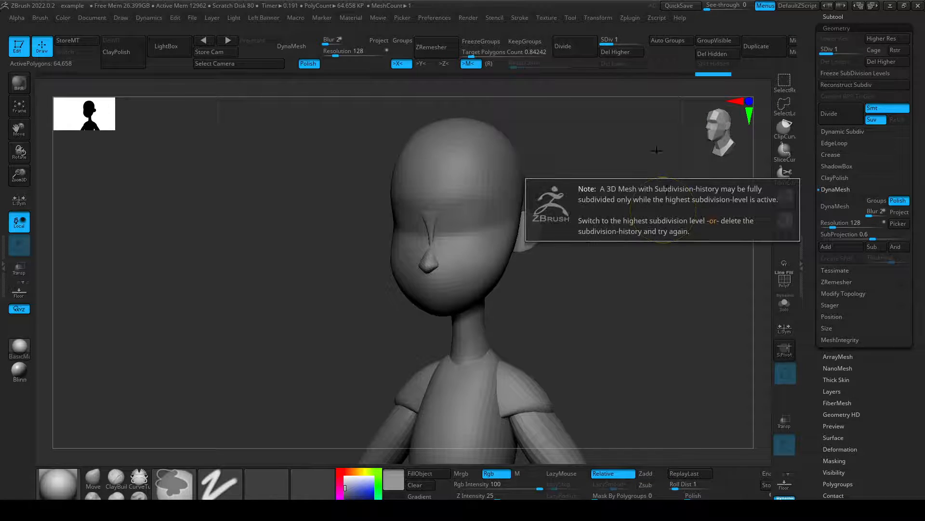
# Return to the highest subdivision level and divide the figure to level 4.
pyautogui.press('d')
pyautogui.click(851, 52)
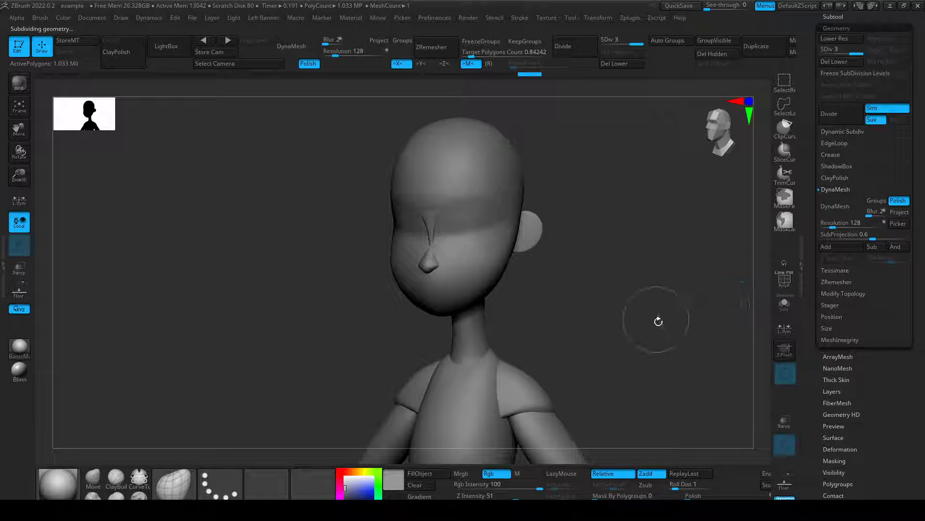
pyautogui.press('d')
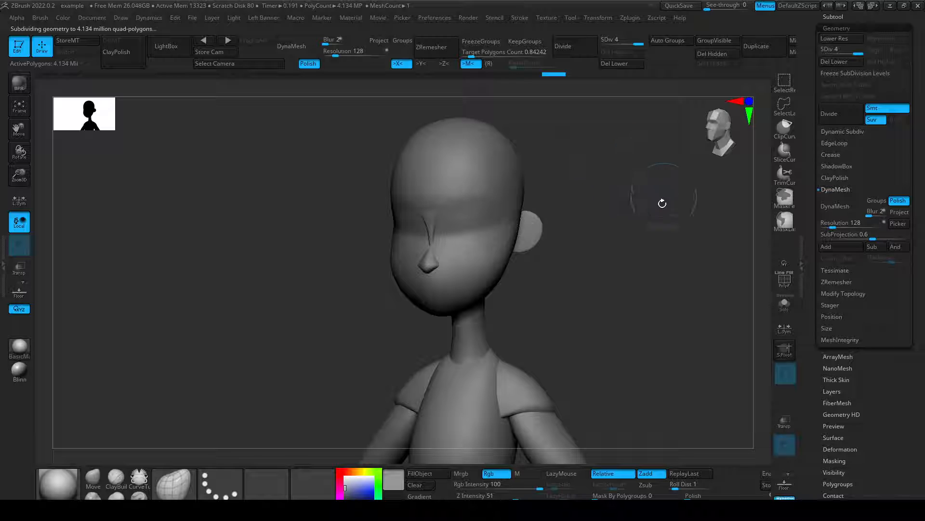
# Step the figure down from the highest subdivision level to level 1.
pyautogui.hotkey('shift', 'd')
pyautogui.hotkey('shift', 'd')
pyautogui.hotkey('shift', 'd')
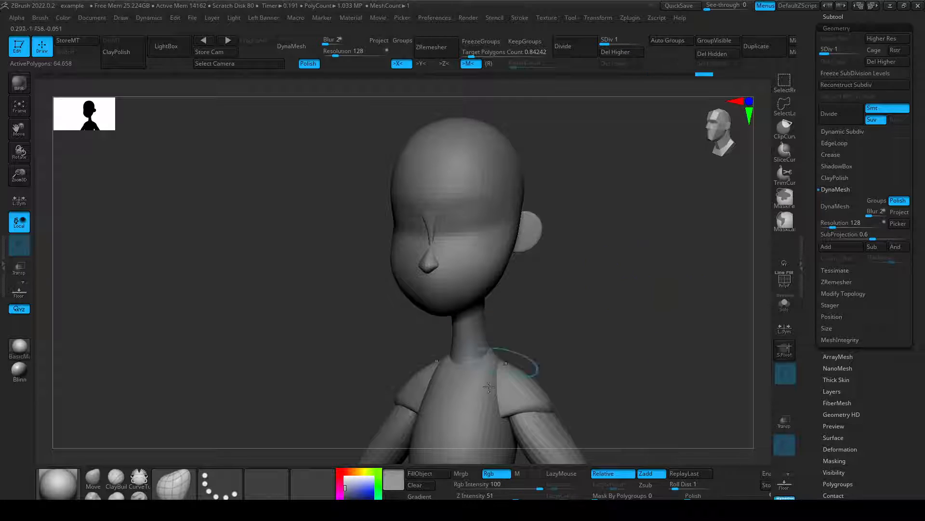
# Return the figure from its lowest subdivision level to level 4.
pyautogui.moveTo(603, 348); pyautogui.dragTo(566, 355)
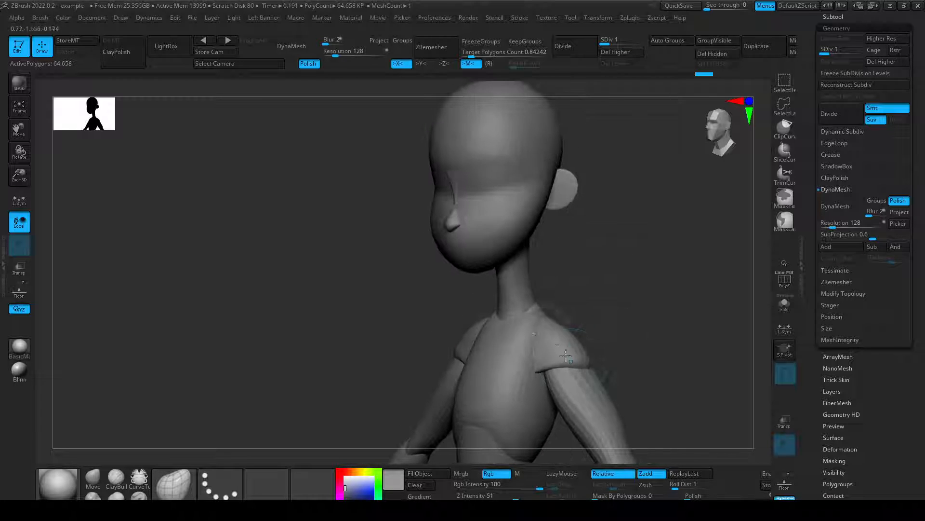
pyautogui.moveTo(609, 288); pyautogui.dragTo(608, 361)
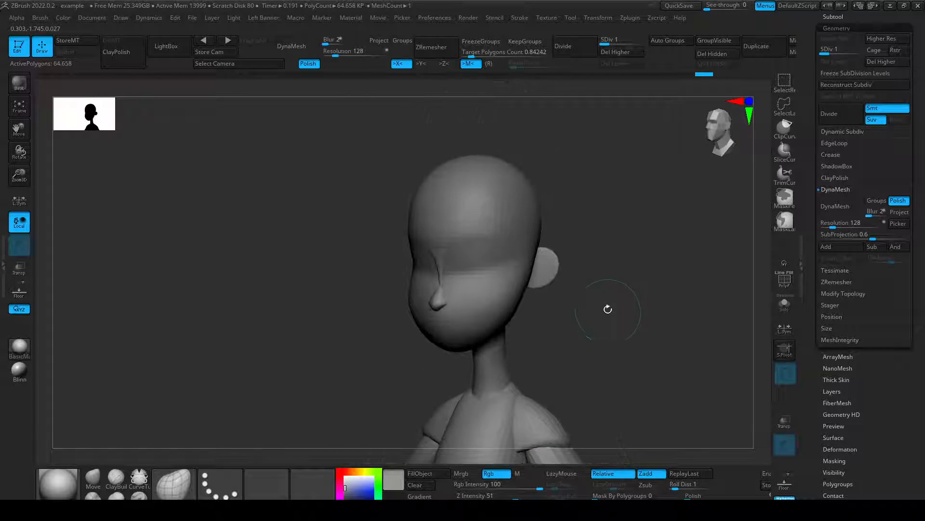
pyautogui.press('d')
pyautogui.press('d')
pyautogui.press('d')
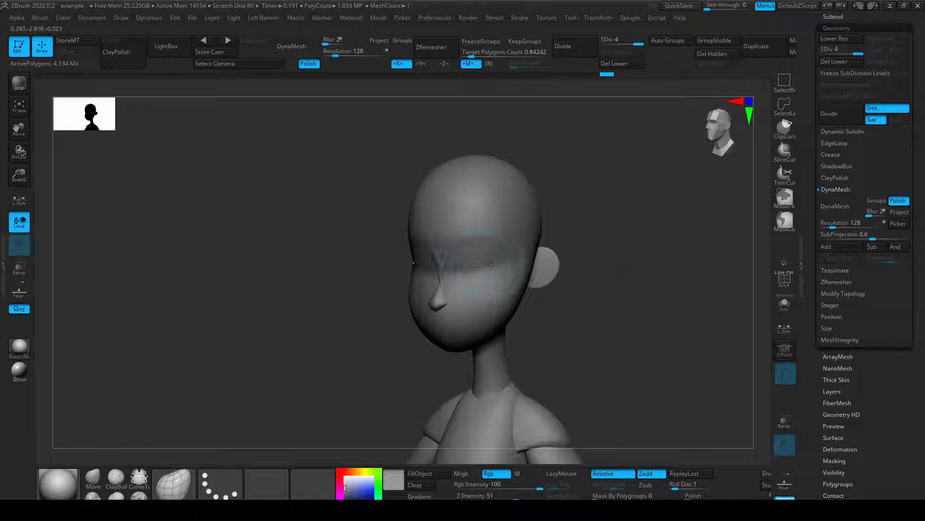
# Carve symmetrical eyelid creases and a mouth line into the face with the DamStandard brush at subdivision level 4.
pyautogui.press('b')
pyautogui.press('d')
pyautogui.press('s')
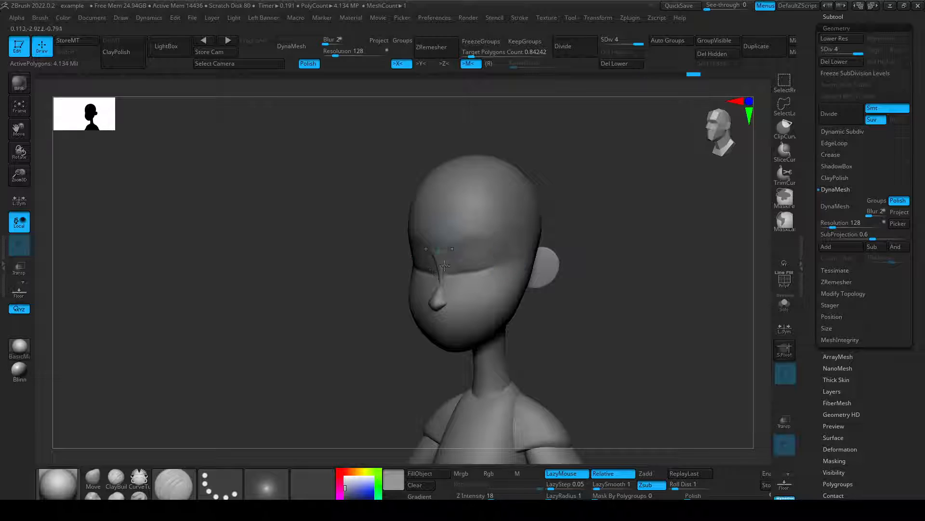
pyautogui.moveTo(491, 248); pyautogui.dragTo(491, 251)
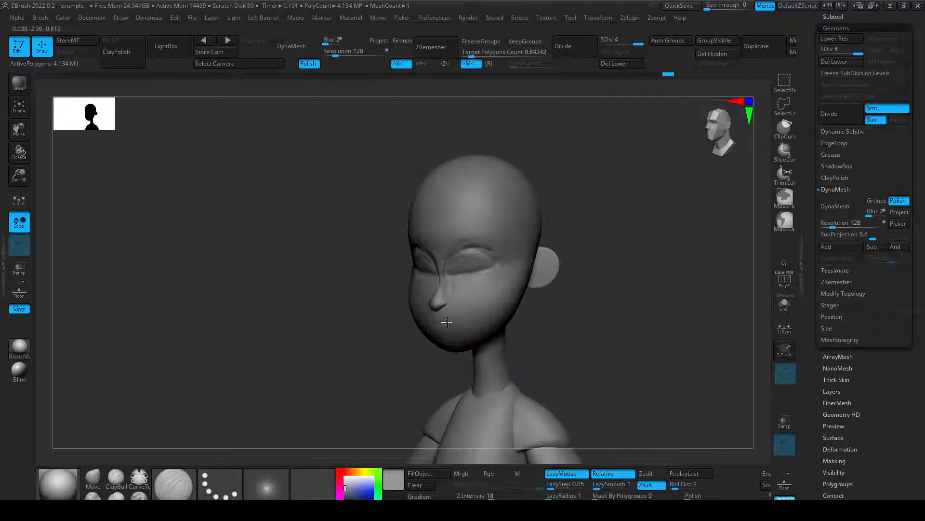
pyautogui.moveTo(448, 326); pyautogui.dragTo(478, 246, button='right')
# Step down to subdivision level 2 and smooth the carved mouth and eye creases.
pyautogui.hotkey('shift', 'd')
pyautogui.hotkey('shift', 'd')
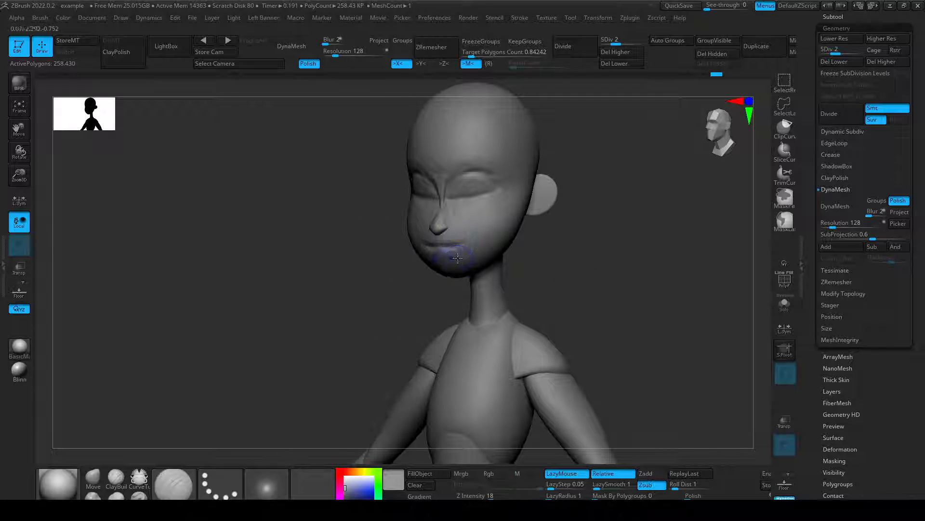
pyautogui.keyDown('shift'); pyautogui.moveTo(452, 243); pyautogui.dragTo(475, 178); pyautogui.keyUp('shift')
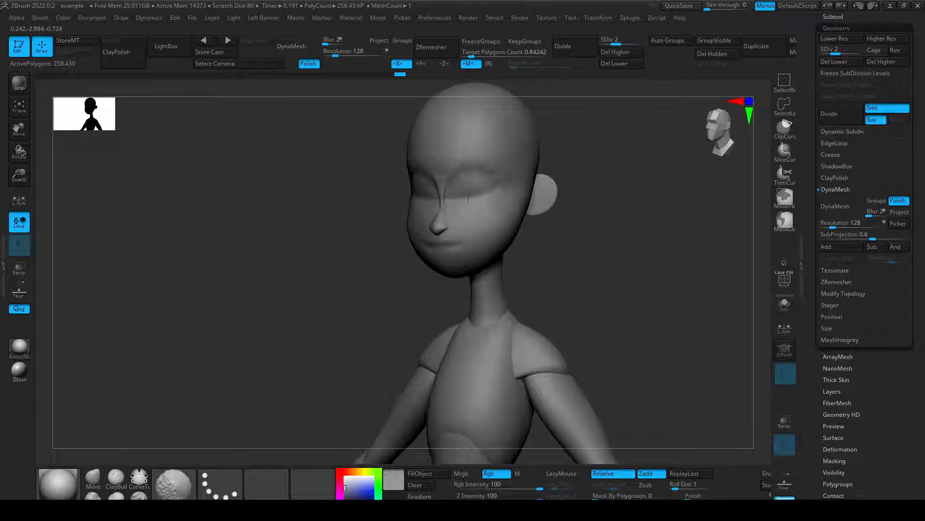
# Step the figure down to subdivision level 1 and try to reconstruct a lower subdivision level from it.
pyautogui.moveTo(606, 219)
pyautogui.keyDown('alt'); pyautogui.mouseDown()
pyautogui.moveTo(583, 258)
pyautogui.moveTo(608, 287)
pyautogui.moveTo(577, 252)
pyautogui.mouseUp(); pyautogui.keyUp('alt')
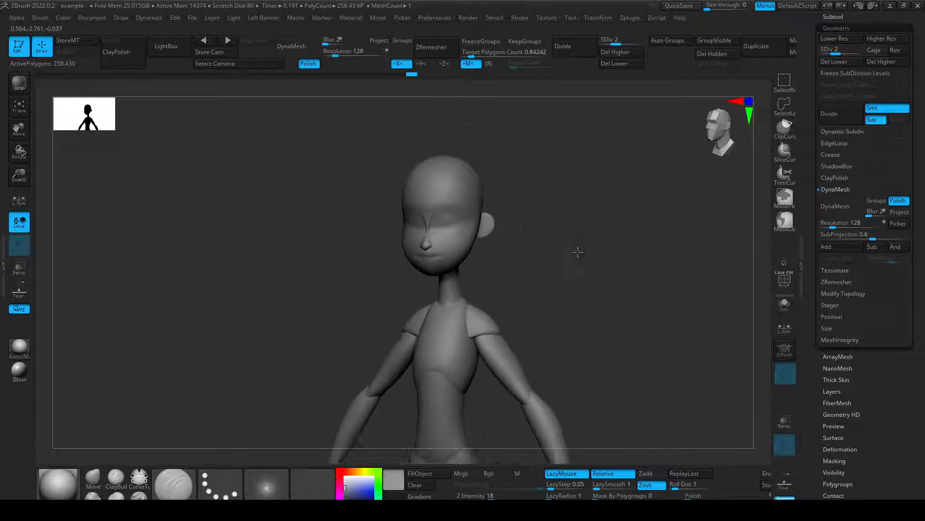
pyautogui.moveTo(580, 340)
pyautogui.keyDown('alt'); pyautogui.mouseDown()
pyautogui.moveTo(589, 256)
pyautogui.moveTo(599, 293)
pyautogui.moveTo(526, 287)
pyautogui.moveTo(599, 302)
pyautogui.moveTo(656, 295)
pyautogui.mouseUp(); pyautogui.keyUp('alt')
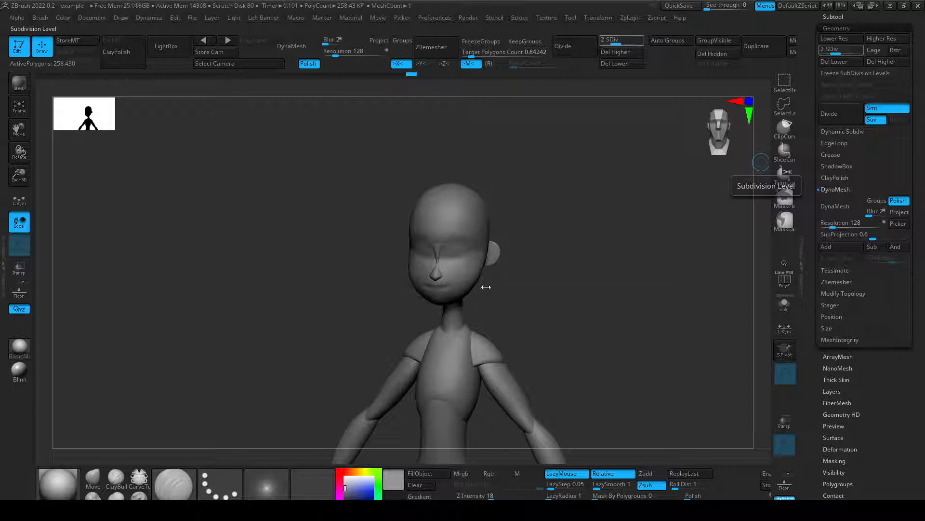
pyautogui.moveTo(486, 287)
pyautogui.mouseDown()
pyautogui.moveTo(574, 320)
pyautogui.moveTo(551, 343)
pyautogui.moveTo(578, 186)
pyautogui.mouseUp()
pyautogui.moveTo(605, 245)
pyautogui.keyDown('shift'); pyautogui.mouseDown()
pyautogui.moveTo(615, 264)
pyautogui.moveTo(603, 276)
pyautogui.moveTo(609, 207)
pyautogui.mouseUp(); pyautogui.keyUp('shift')
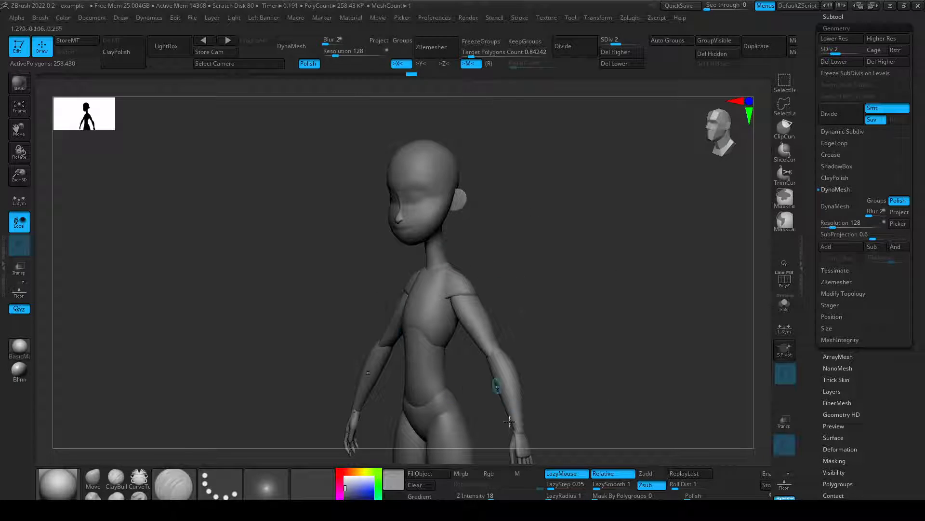
pyautogui.moveTo(557, 401); pyautogui.dragTo(640, 243)
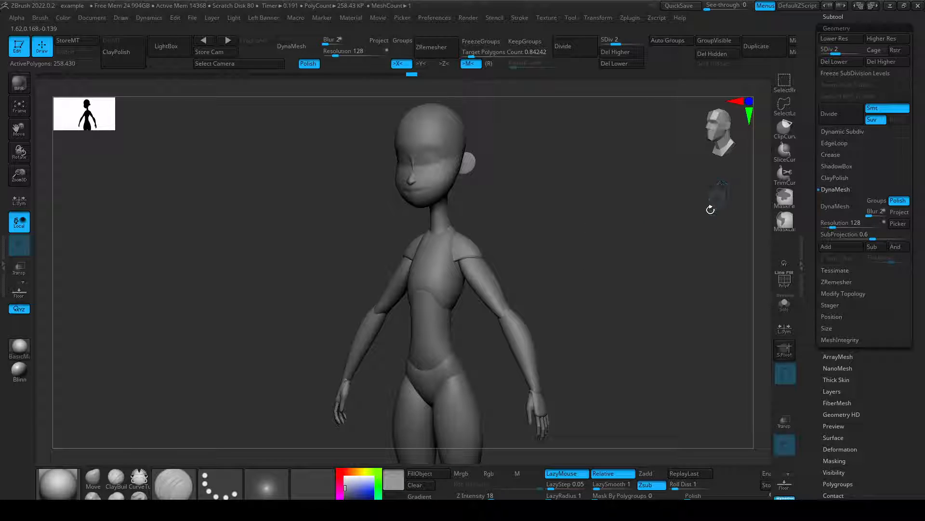
pyautogui.hotkey('shift', 'd')
pyautogui.click(851, 84)
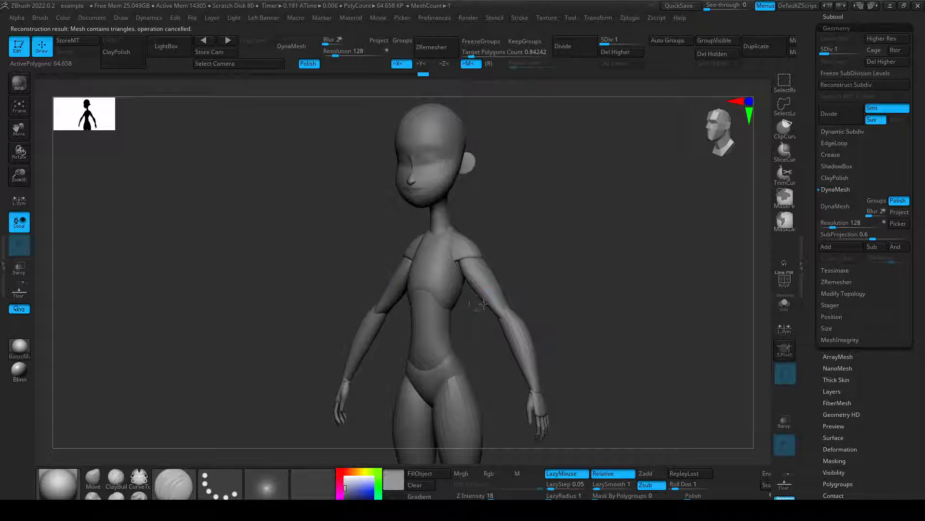
# Raise the figure from subdivision level 1 to level 3.
pyautogui.moveTo(583, 249); pyautogui.dragTo(609, 262)
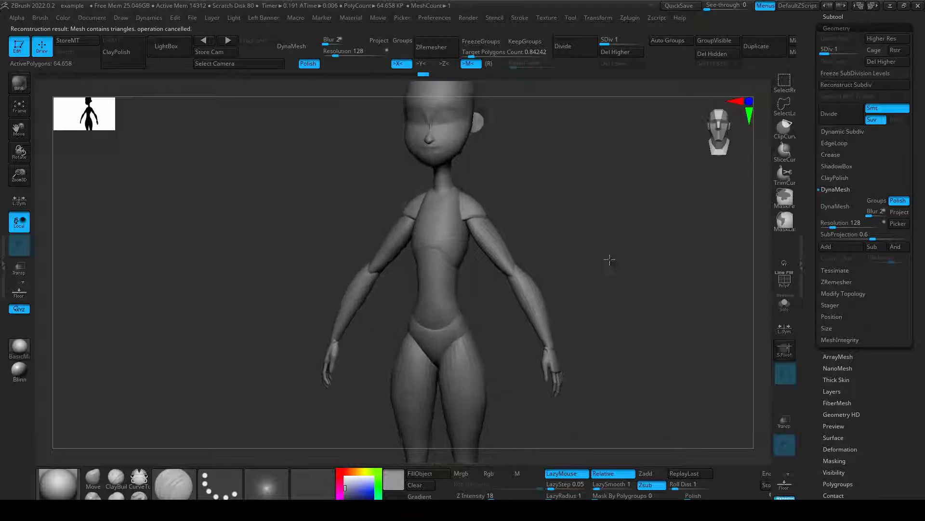
pyautogui.hotkey('ctrl', 'd')
pyautogui.hotkey('ctrl', 'd')
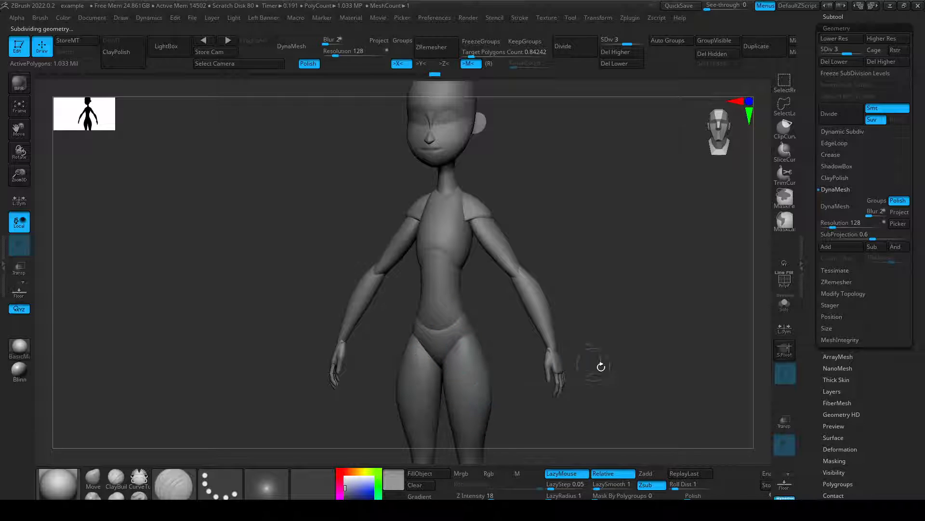
# Compare the figure at subdivision level 3 with the next lower level.
pyautogui.moveTo(566, 227); pyautogui.dragTo(503, 317)
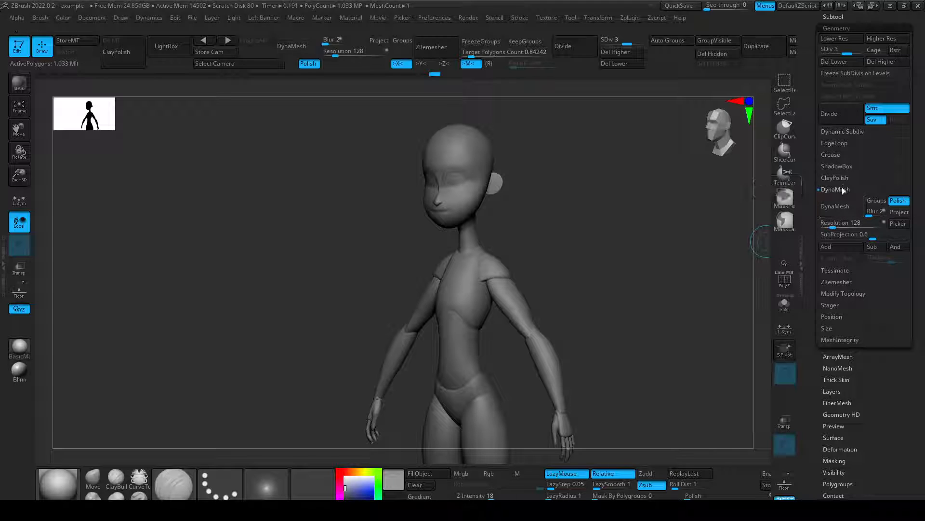
pyautogui.press('ctrl')
pyautogui.hotkey('shift', 'd')
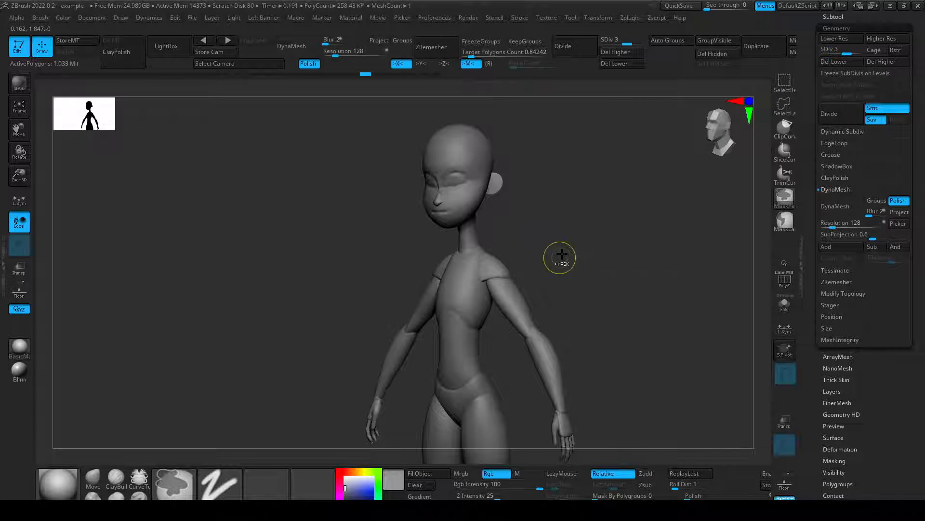
# Compare the character body at subdivision level 4 and at level 3, examining it from the front and side.
pyautogui.press('d')
pyautogui.press('d')
pyautogui.keyDown('alt'); pyautogui.moveTo(554, 226); pyautogui.dragTo(581, 247); pyautogui.keyUp('alt')
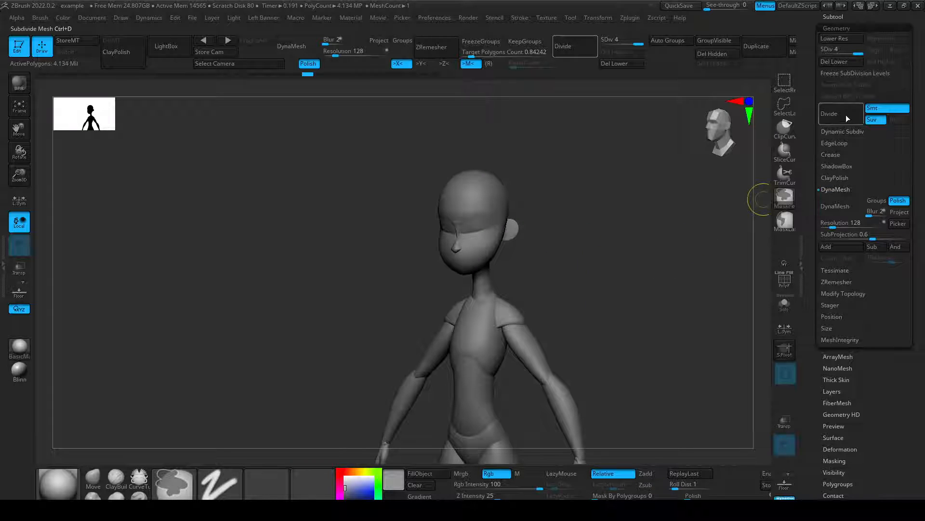
pyautogui.moveTo(813, 86)
pyautogui.mouseDown()
pyautogui.moveTo(806, 177)
pyautogui.moveTo(806, 96)
pyautogui.mouseUp()
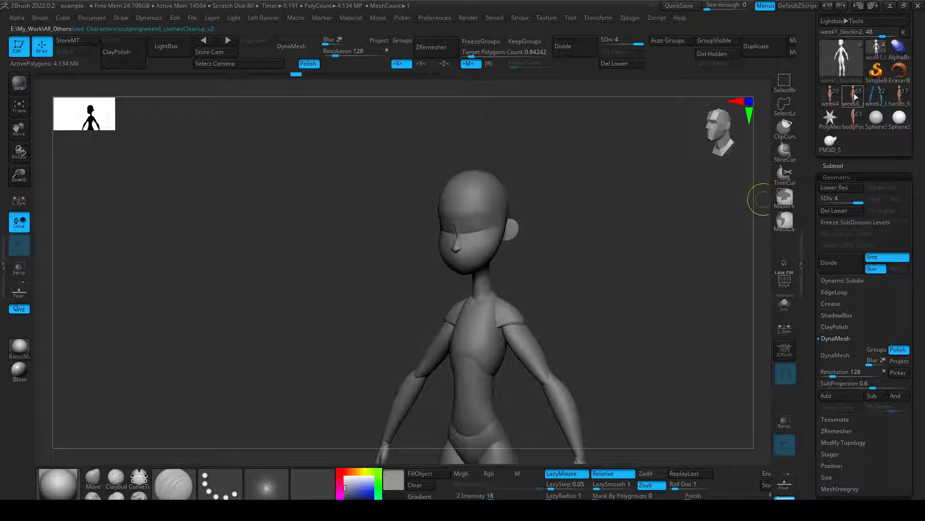
pyautogui.moveTo(908, 104)
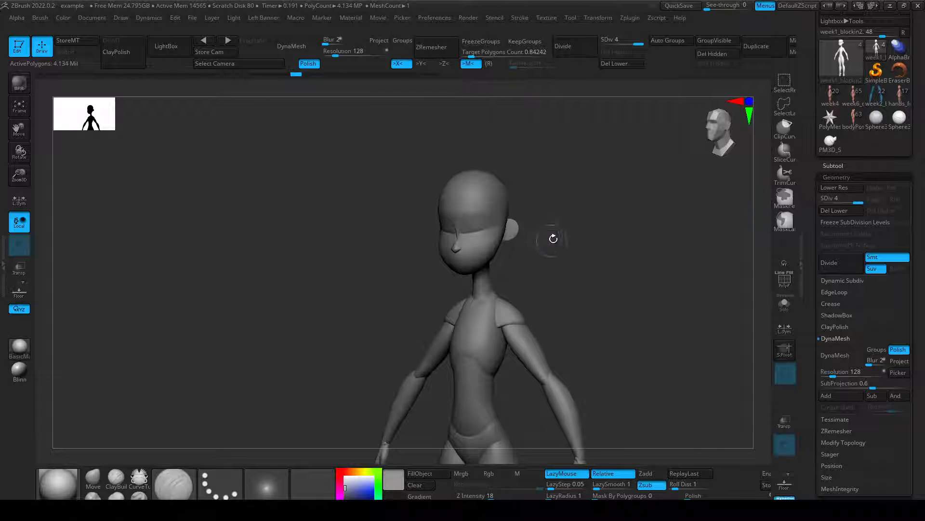
pyautogui.hotkey('shift', 'd')
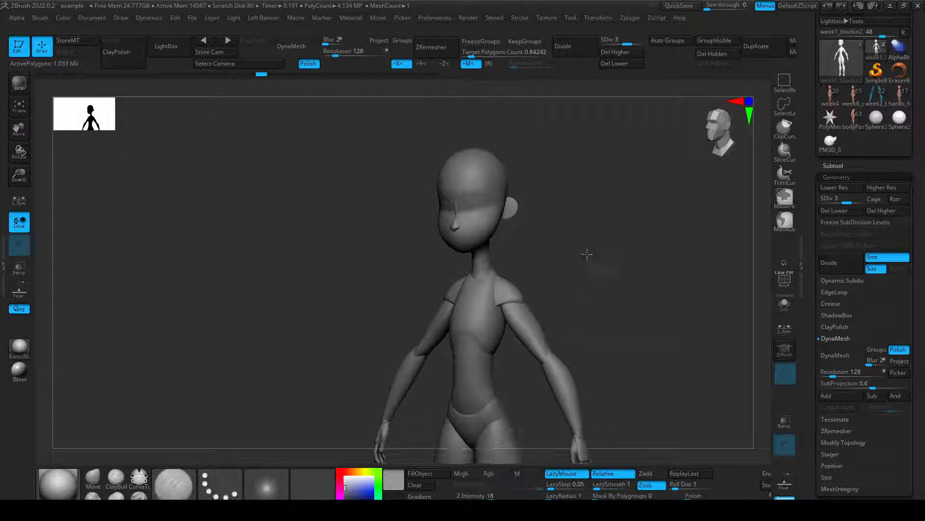
pyautogui.moveTo(587, 254); pyautogui.dragTo(543, 317)
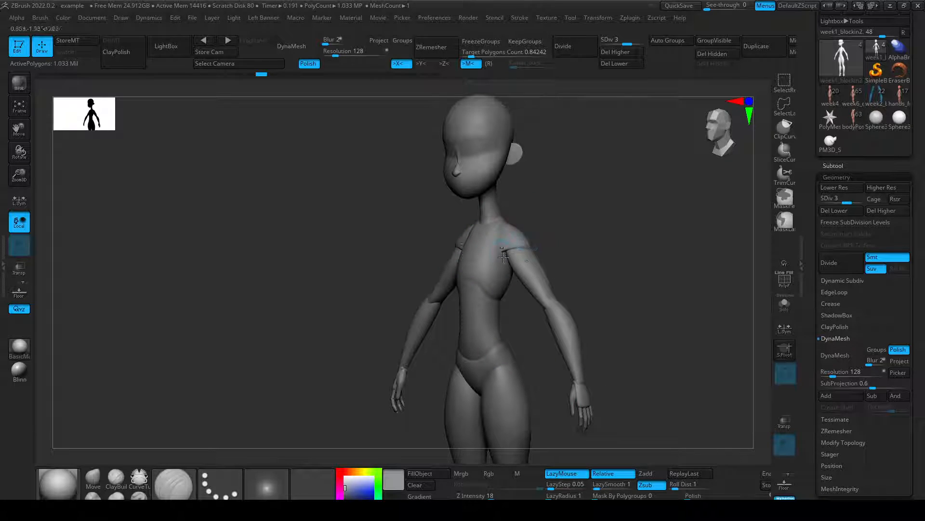
pyautogui.moveTo(556, 273)
pyautogui.mouseDown()
pyautogui.moveTo(636, 286)
pyautogui.moveTo(618, 286)
pyautogui.mouseUp()
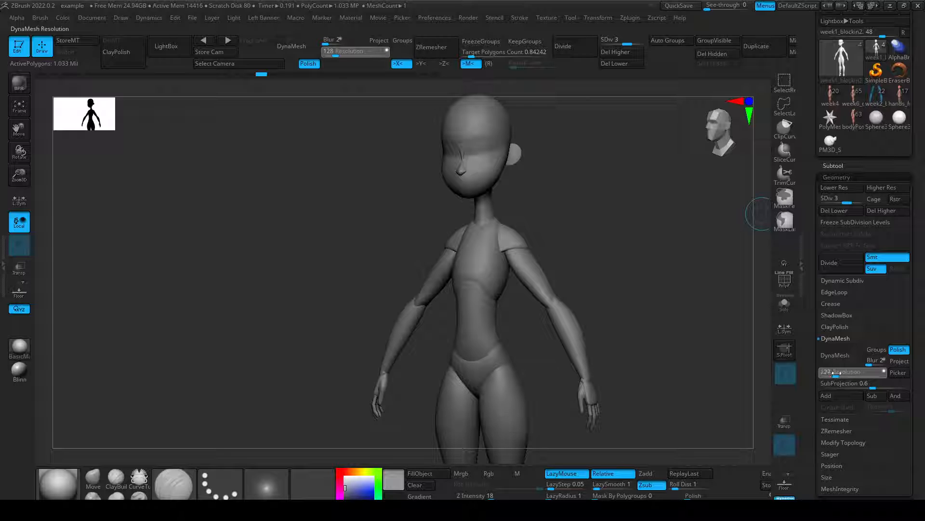
# Duplicate the week1_blockin2 subtool and rename the original subtool as old.
pyautogui.click(839, 166)
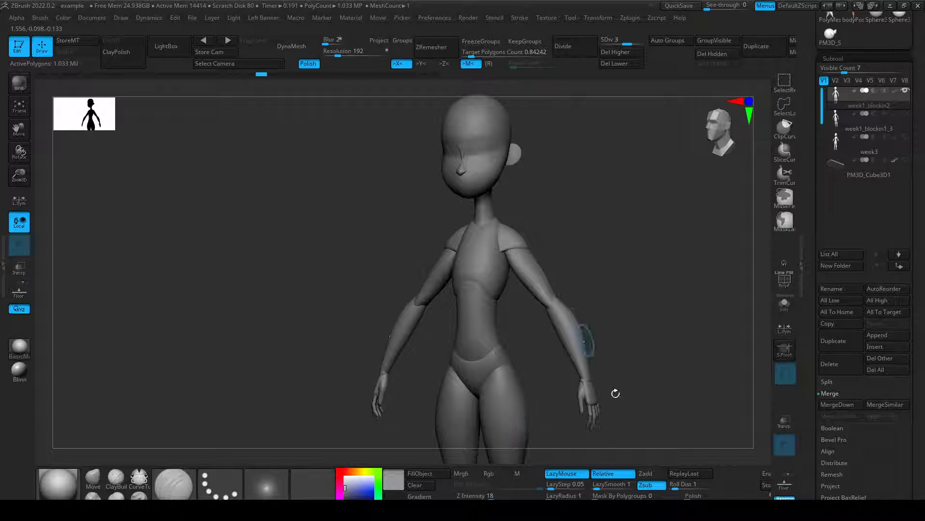
pyautogui.click(843, 344)
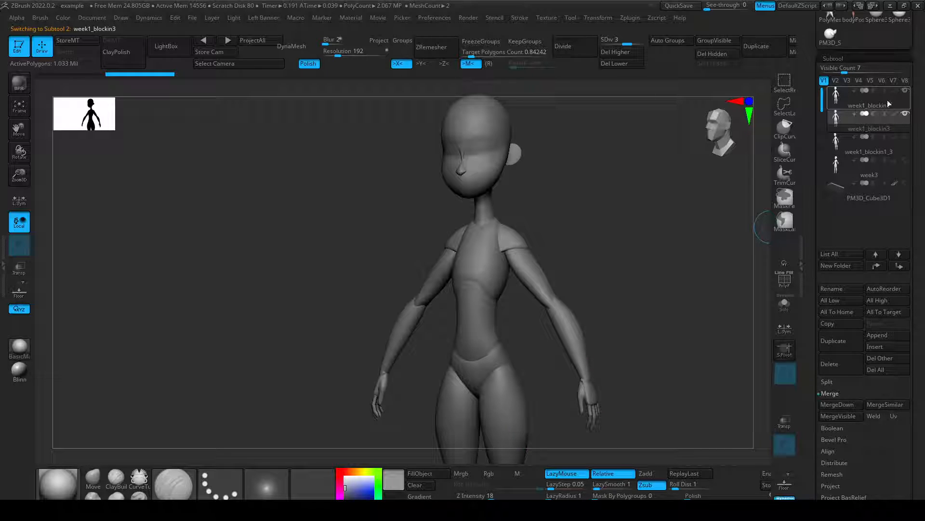
pyautogui.click(869, 103)
pyautogui.click(841, 289)
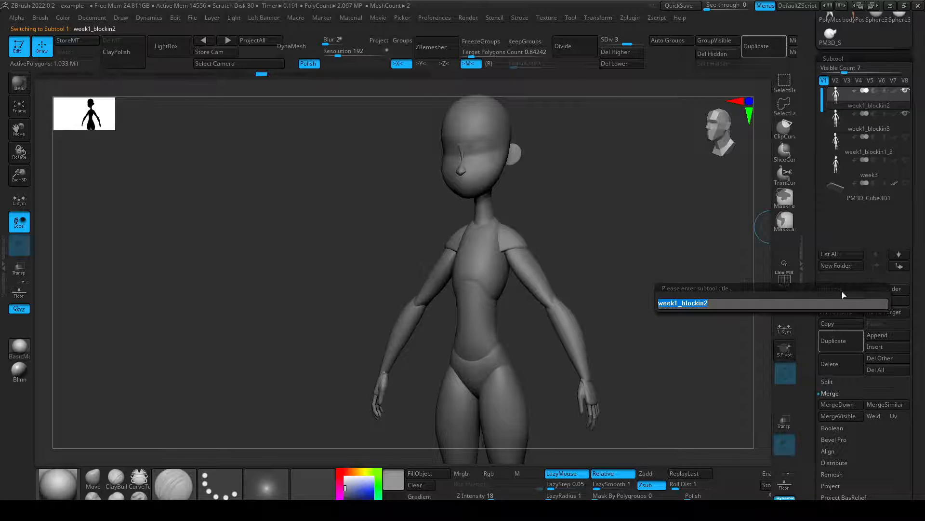
pyautogui.write('d')
pyautogui.write('d')
pyautogui.press('Return')
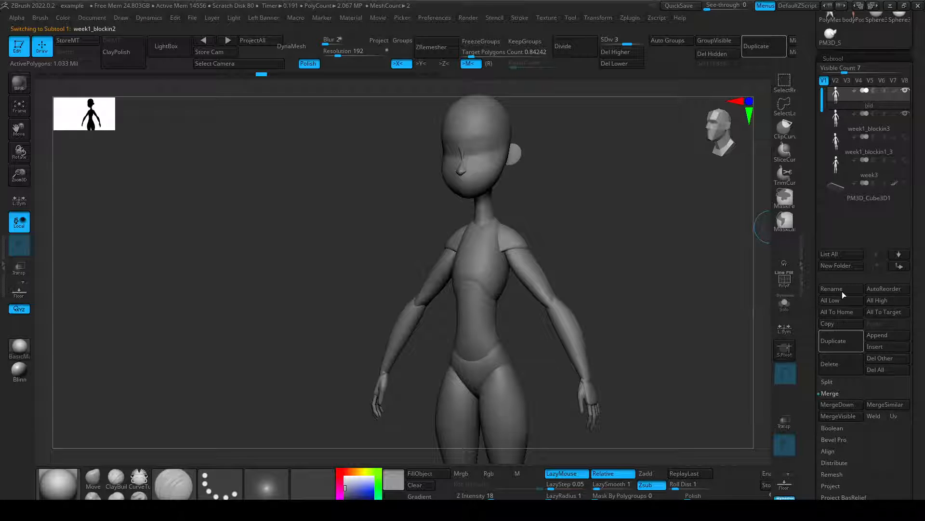
# Make the duplicated week1_blockin3 subtool active and open its DynaMesh settings.
pyautogui.click(833, 123)
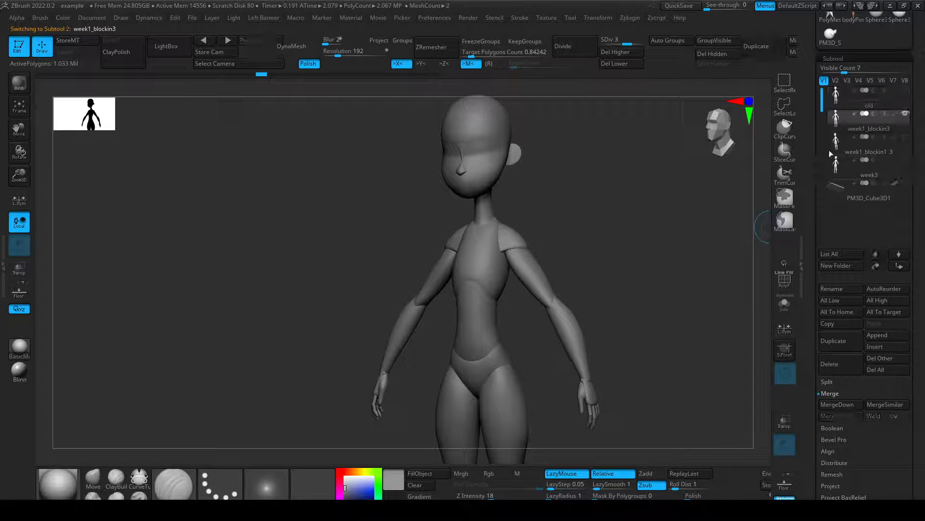
pyautogui.scroll(-5, 833, 415)
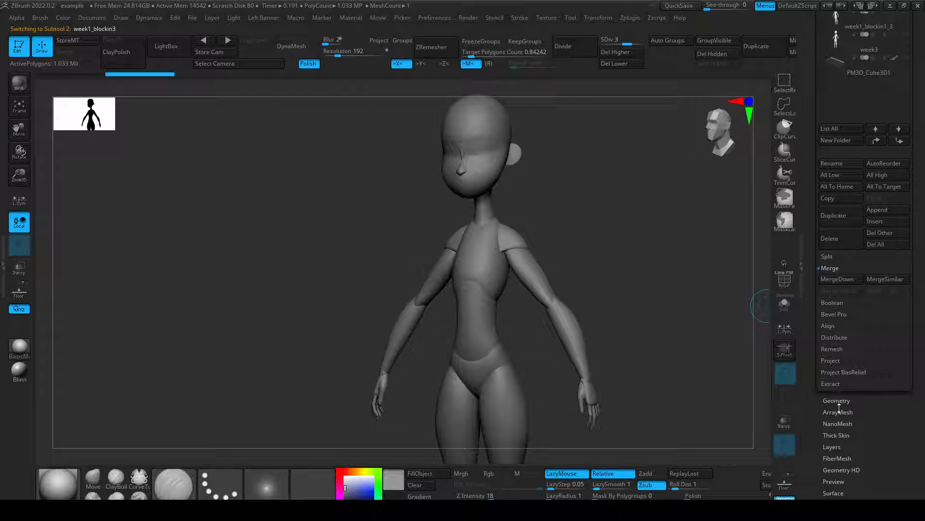
pyautogui.click(838, 403)
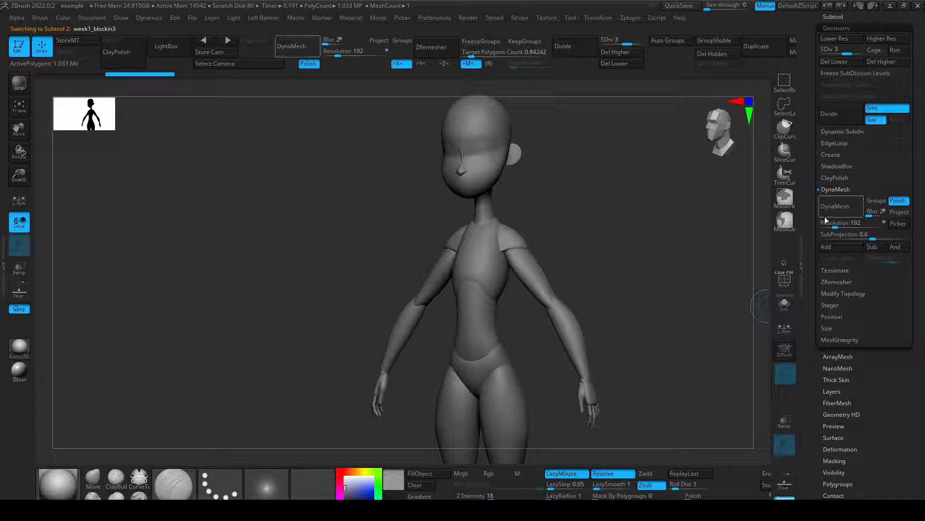
# Try DynaMeshing the duplicate at resolution 192 without freezing its subdivision levels, and check the hands and legs.
pyautogui.click(834, 208)
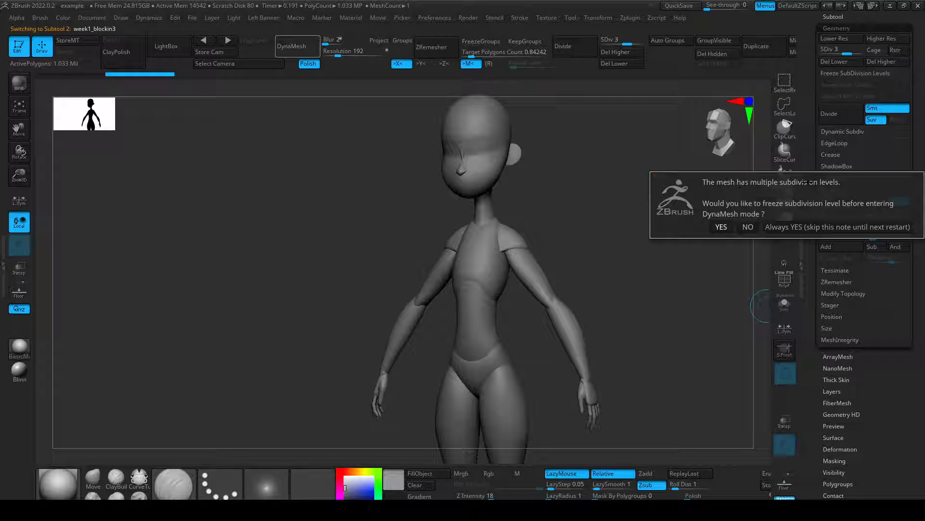
pyautogui.click(748, 227)
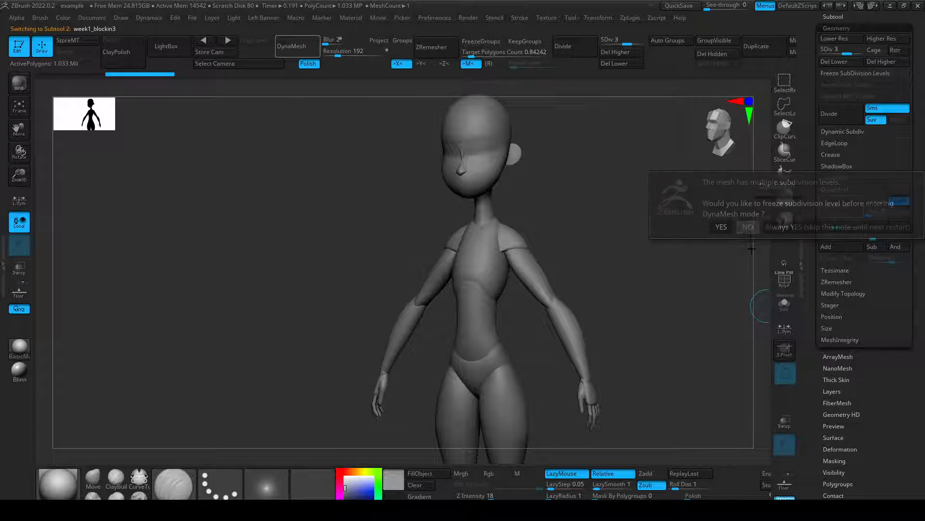
pyautogui.moveTo(684, 396)
pyautogui.mouseDown()
pyautogui.moveTo(655, 399)
pyautogui.moveTo(629, 324)
pyautogui.moveTo(610, 306)
pyautogui.moveTo(584, 198)
pyautogui.mouseUp()
pyautogui.moveTo(564, 276); pyautogui.dragTo(649, 298)
pyautogui.hotkey('ctrl', 'z')
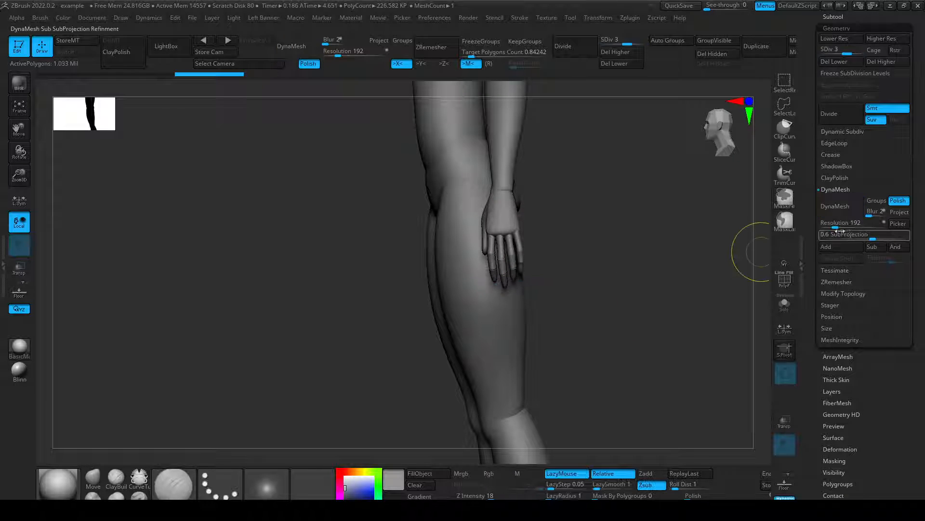
# Try DynaMeshing the duplicate at resolution 288 without freezing its subdivision levels, and check the hand.
pyautogui.moveTo(835, 223); pyautogui.dragTo(838, 223)
pyautogui.click(835, 206)
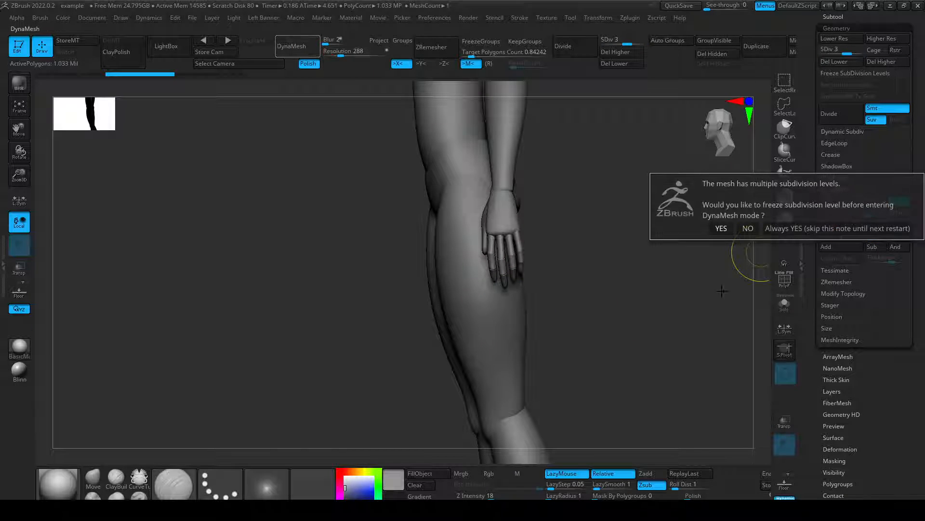
pyautogui.click(749, 228)
pyautogui.moveTo(654, 334); pyautogui.dragTo(637, 303)
pyautogui.keyDown('ctrl'); pyautogui.moveTo(637, 304); pyautogui.dragTo(647, 250, button='right'); pyautogui.keyUp('ctrl')
pyautogui.hotkey('ctrl', 'z')
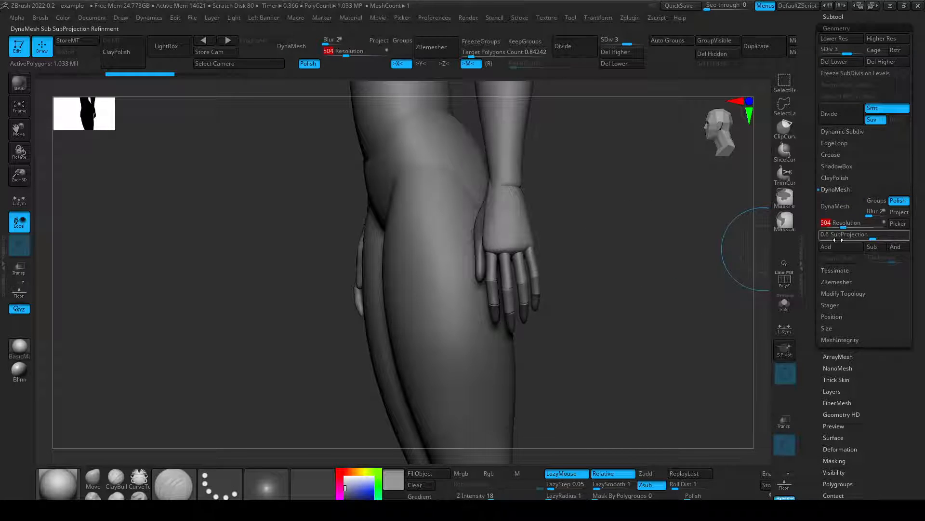
# DynaMesh the duplicated body at resolution 504 without freezing its subdivision levels.
pyautogui.click(846, 207)
pyautogui.click(748, 229)
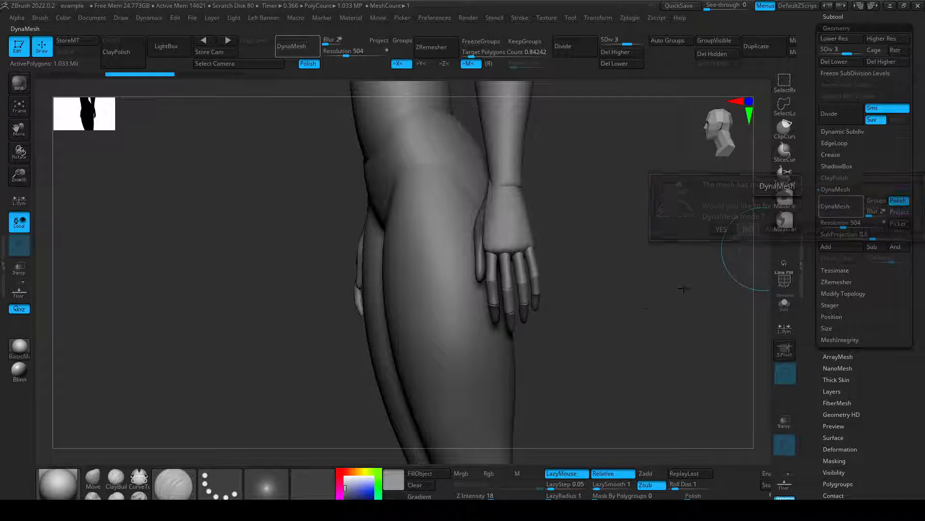
pyautogui.moveTo(574, 347)
pyautogui.mouseDown()
pyautogui.moveTo(572, 289)
pyautogui.moveTo(584, 294)
pyautogui.moveTo(561, 271)
pyautogui.moveTo(595, 299)
pyautogui.moveTo(570, 301)
pyautogui.mouseUp()
pyautogui.keyDown('alt'); pyautogui.moveTo(489, 130); pyautogui.dragTo(510, 277); pyautogui.keyUp('alt')
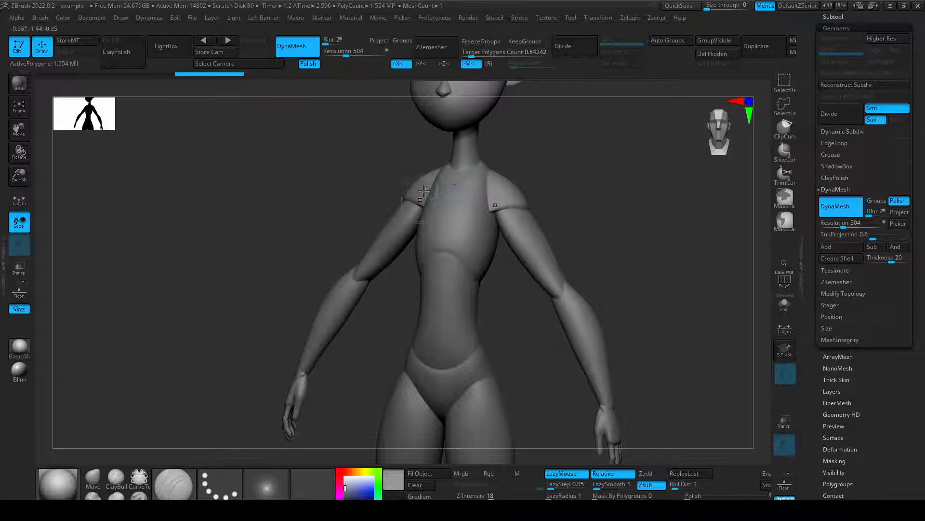
# Examine the remeshed body from several angles, including its wireframe and polygroups around the hips and arms.
pyautogui.keyDown('alt'); pyautogui.moveTo(567, 231); pyautogui.dragTo(557, 174); pyautogui.keyUp('alt')
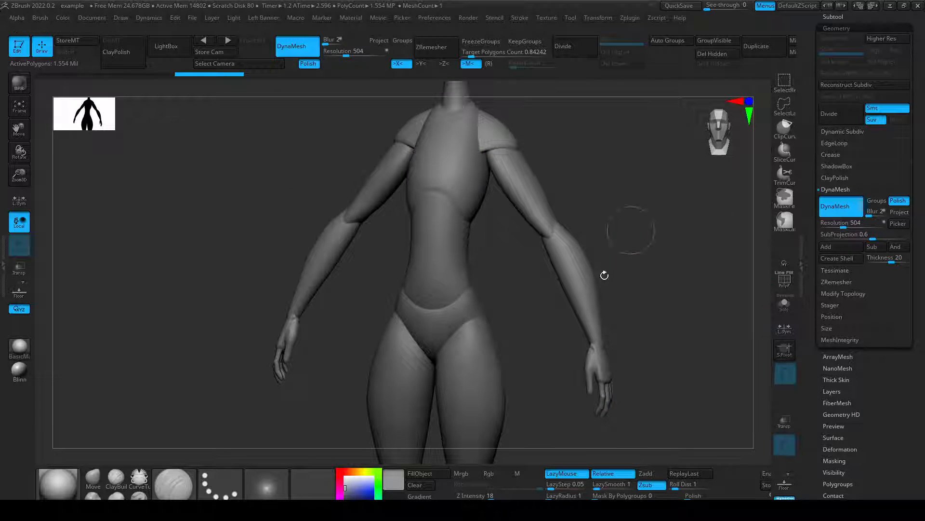
pyautogui.moveTo(641, 404); pyautogui.dragTo(630, 270)
pyautogui.keyDown('alt'); pyautogui.moveTo(522, 377); pyautogui.dragTo(498, 187); pyautogui.keyUp('alt')
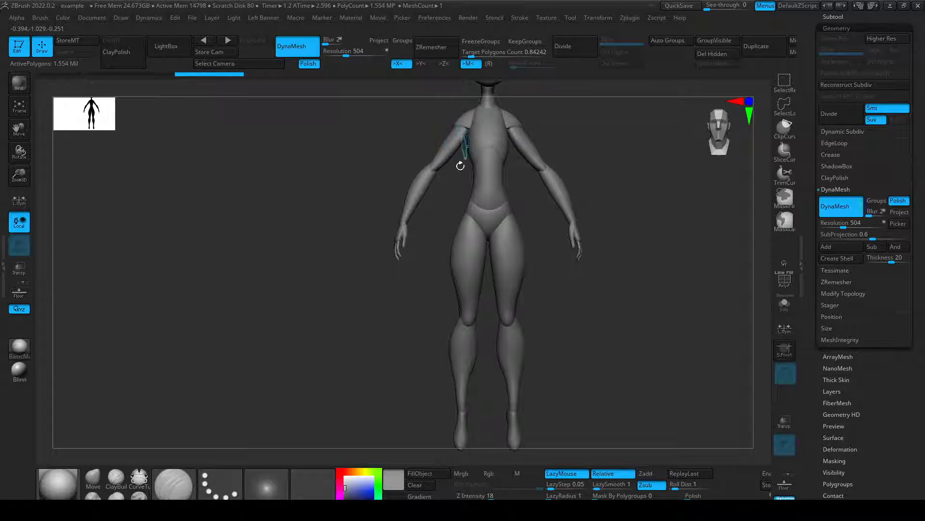
pyautogui.moveTo(631, 170); pyautogui.dragTo(584, 186)
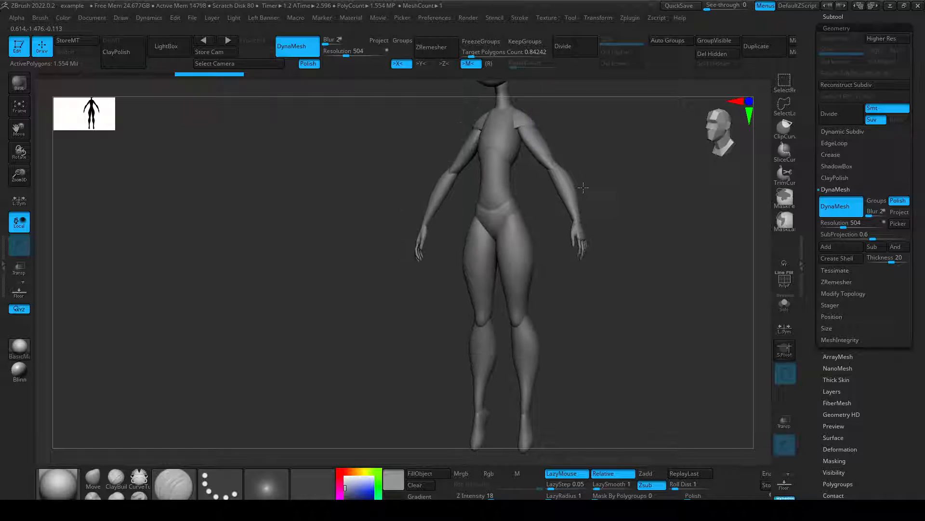
pyautogui.keyDown('alt'); pyautogui.moveTo(667, 229); pyautogui.dragTo(629, 317); pyautogui.keyUp('alt')
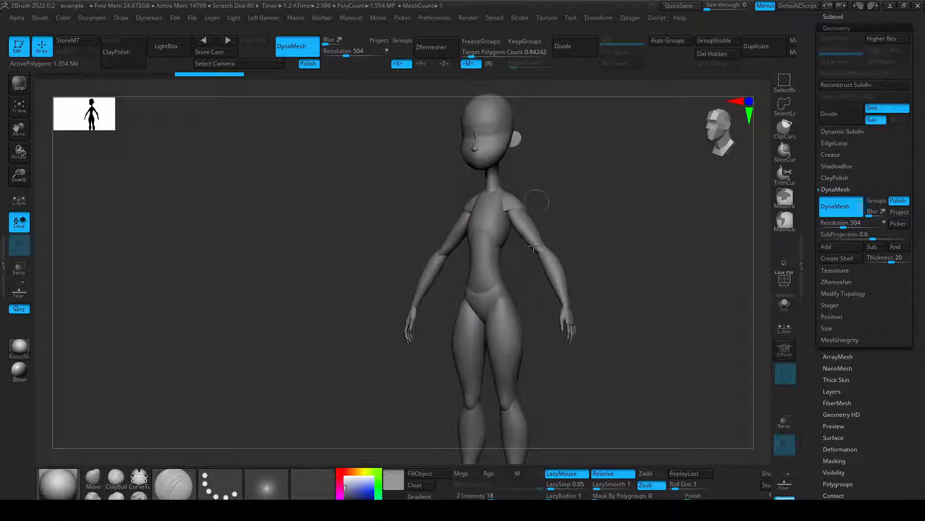
pyautogui.keyDown('ctrl'); pyautogui.moveTo(483, 144); pyautogui.dragTo(616, 291, button='right'); pyautogui.keyUp('ctrl')
pyautogui.hotkey('shift', 'f')
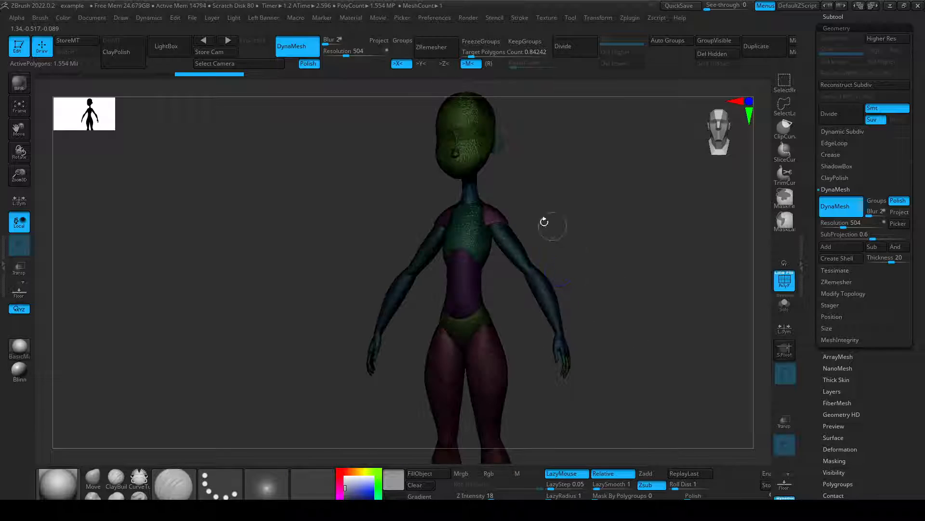
pyautogui.keyDown('ctrl'); pyautogui.moveTo(544, 221); pyautogui.dragTo(362, 268, button='right'); pyautogui.keyUp('ctrl')
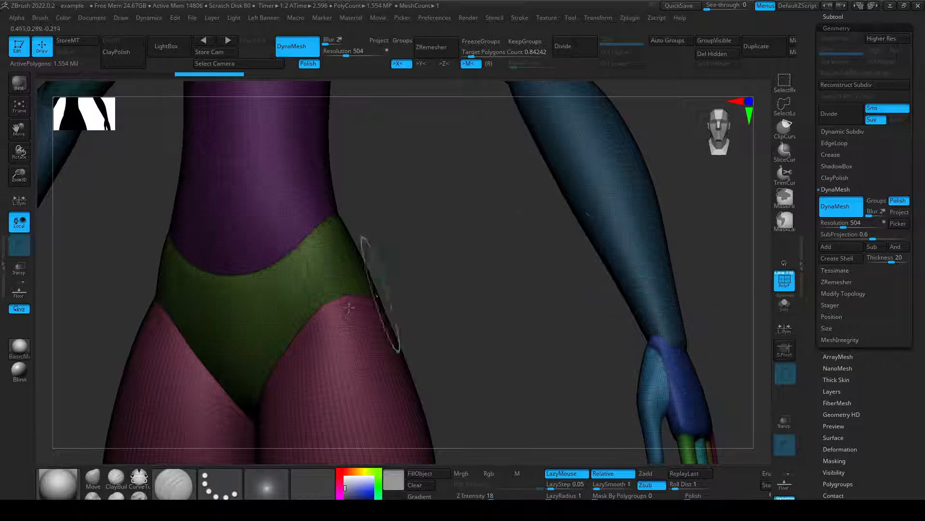
pyautogui.keyDown('ctrl'); pyautogui.moveTo(354, 292); pyautogui.dragTo(365, 361, button='right'); pyautogui.keyUp('ctrl')
pyautogui.moveTo(241, 187)
pyautogui.keyDown('alt'); pyautogui.mouseDown(button='right')
pyautogui.moveTo(205, 169)
pyautogui.moveTo(330, 217)
pyautogui.mouseUp(button='right'); pyautogui.keyUp('alt')
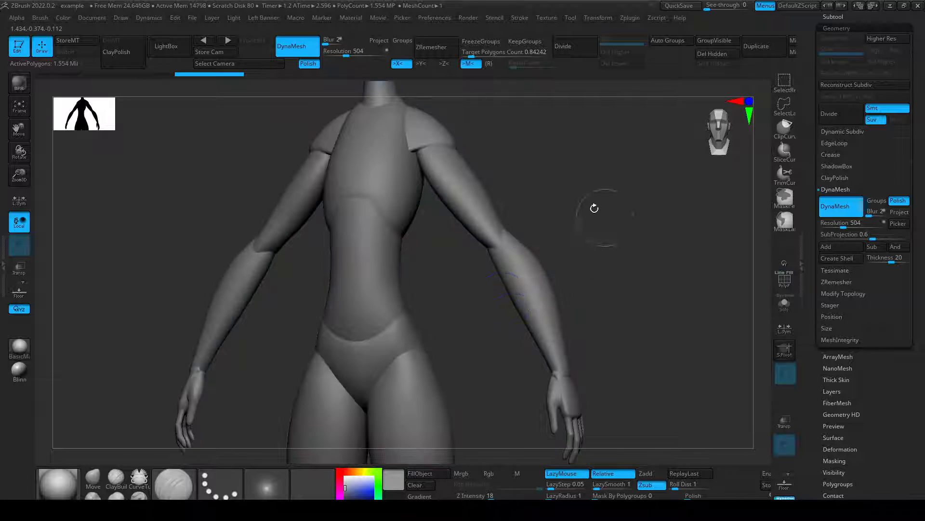
# Try a sculpting stroke on the chest of the remeshed body.
pyautogui.keyDown('ctrl'); pyautogui.moveTo(596, 207); pyautogui.dragTo(423, 254, button='right'); pyautogui.keyUp('ctrl')
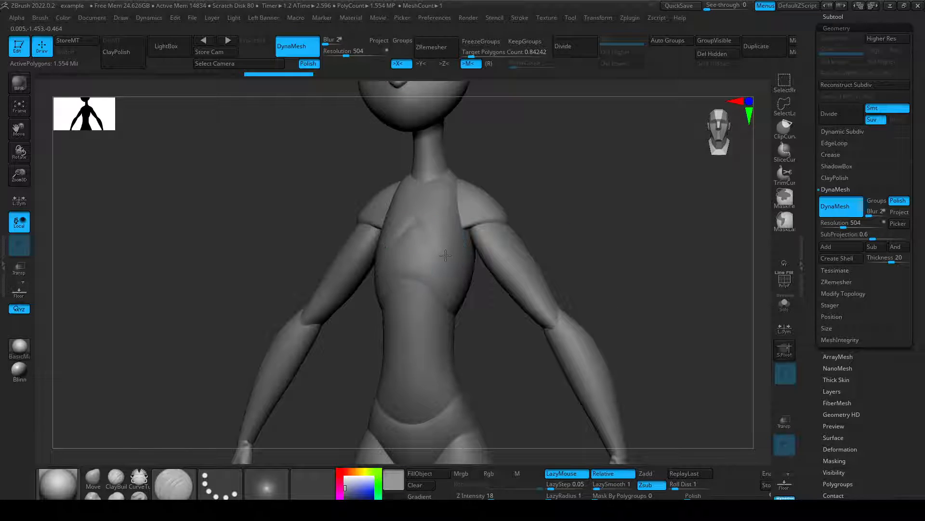
pyautogui.moveTo(455, 277); pyautogui.dragTo(457, 280)
pyautogui.hotkey('ctrl', 'z')
pyautogui.moveTo(624, 287)
pyautogui.keyDown('alt'); pyautogui.mouseDown()
pyautogui.moveTo(603, 241)
pyautogui.moveTo(589, 233)
pyautogui.moveTo(600, 282)
pyautogui.mouseUp(); pyautogui.keyUp('alt')
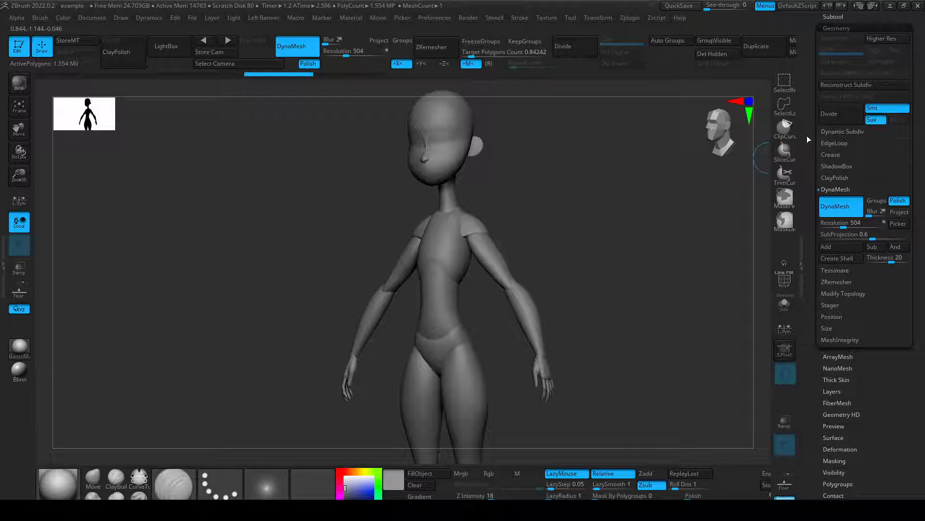
# Toggle DynaMesh off and on for the body, and try re-DynaMeshing it with the shoulder seams blended, checking the polygroups.
pyautogui.click(842, 207)
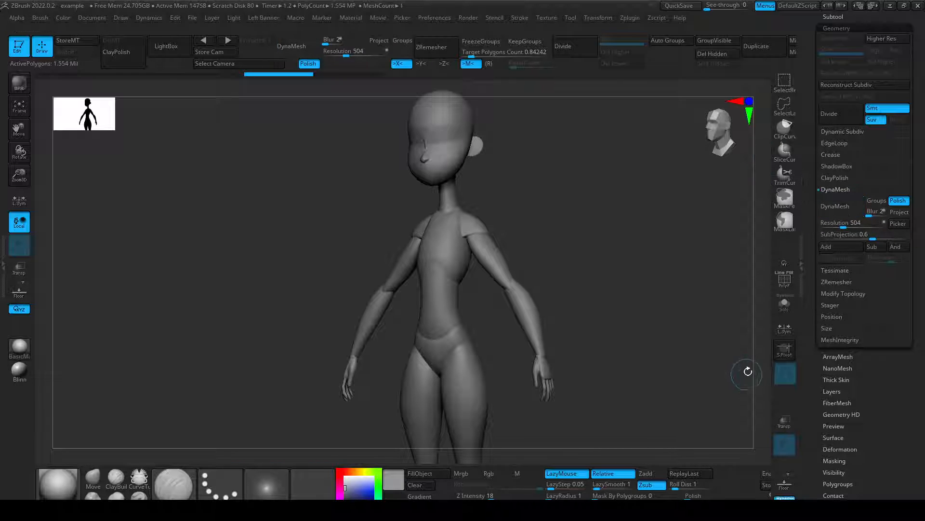
pyautogui.click(834, 215)
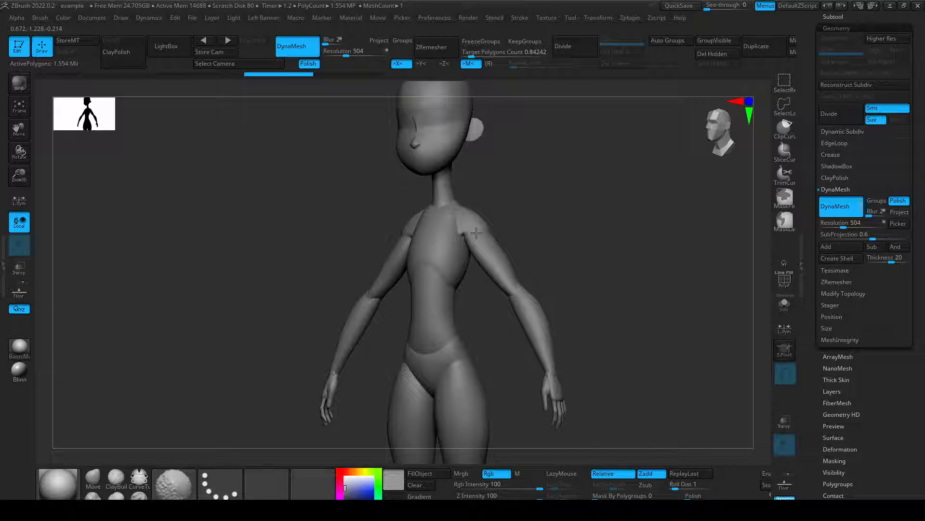
pyautogui.press('ctrl')
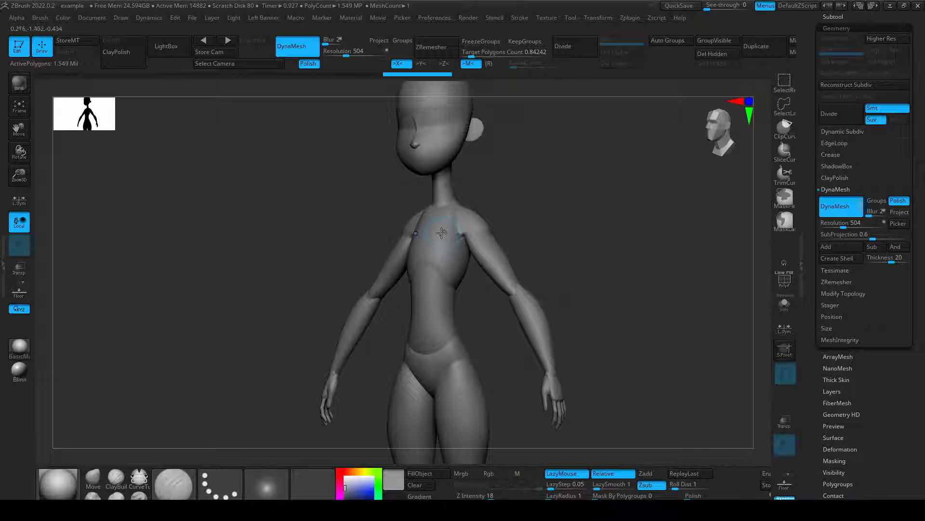
pyautogui.hotkey('shift', 'f')
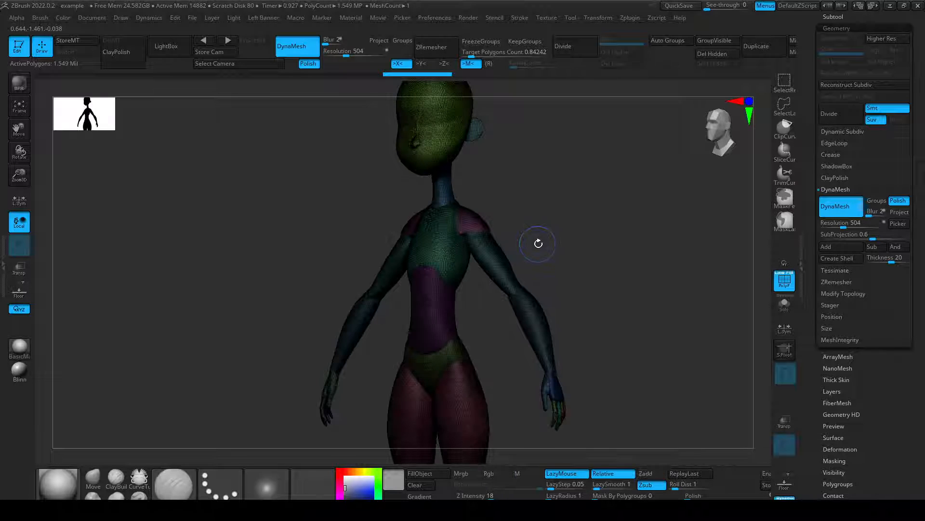
pyautogui.press('ctrl')
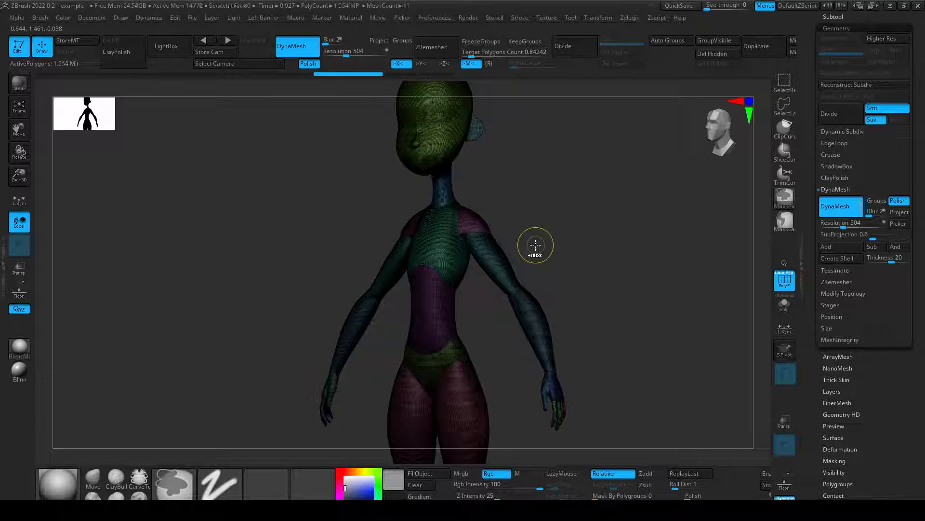
pyautogui.hotkey('shift', 'f')
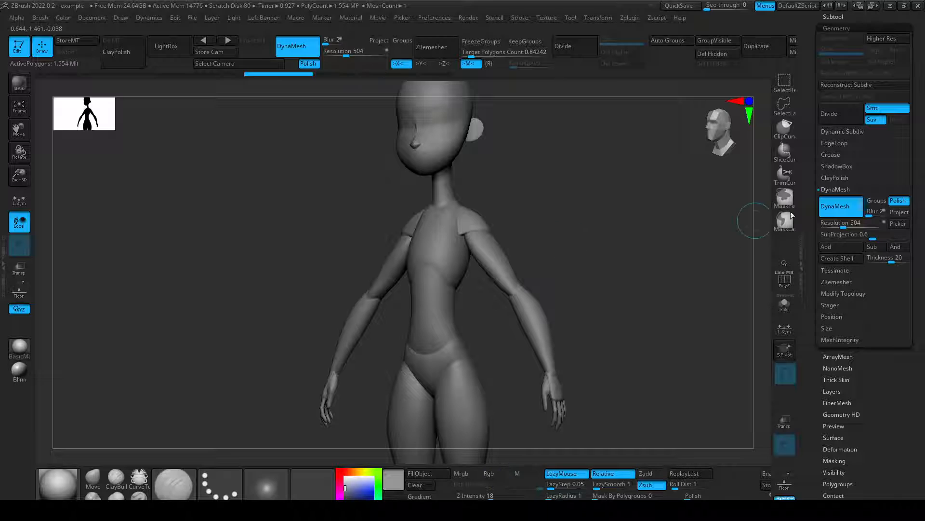
# Turn DynaMesh off for the body and retopologize it with ZRemesher.
pyautogui.click(849, 211)
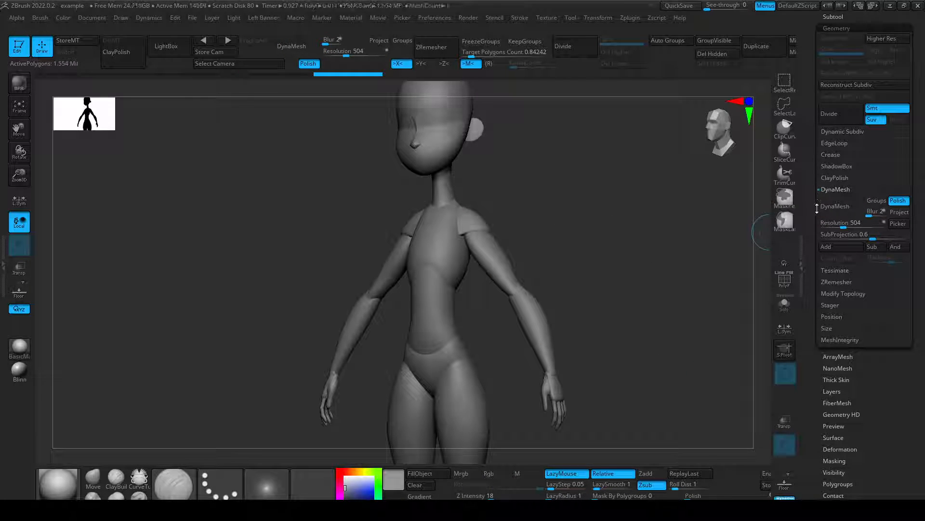
pyautogui.moveTo(819, 198); pyautogui.dragTo(816, 239)
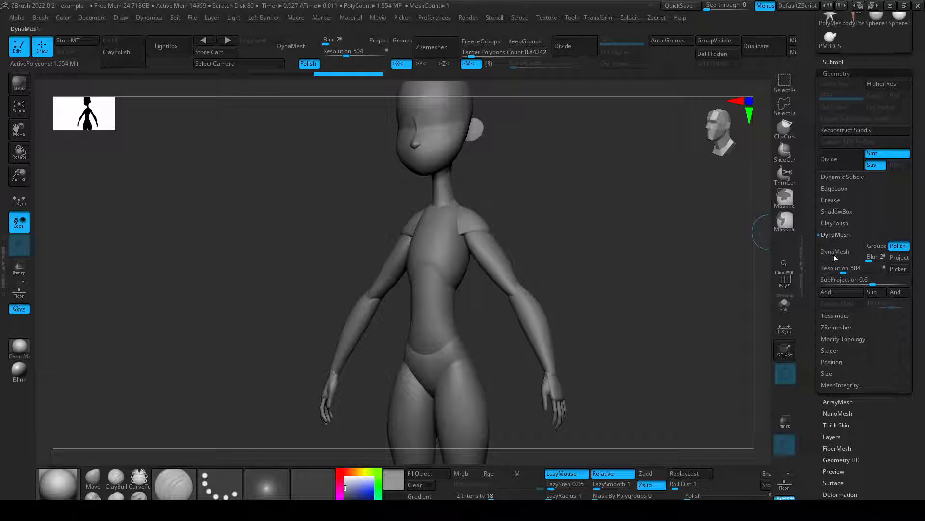
pyautogui.click(831, 327)
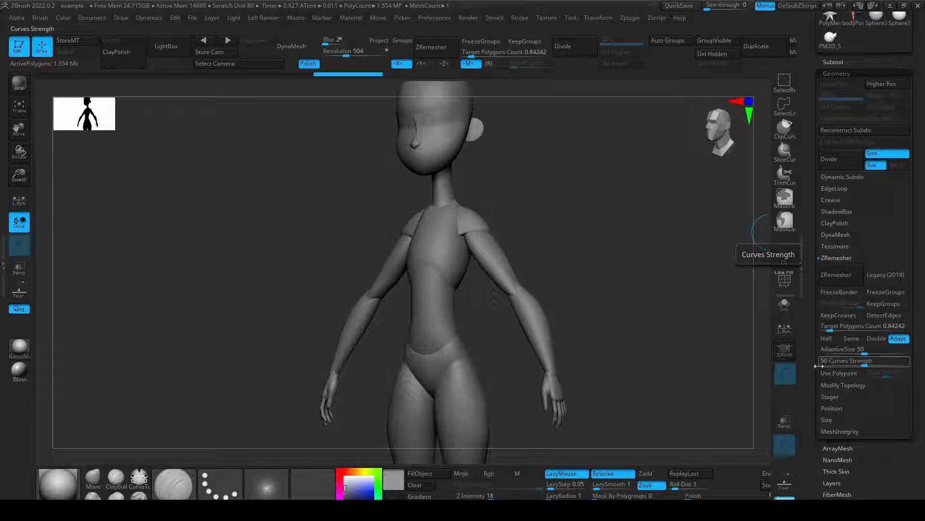
pyautogui.moveTo(574, 268); pyautogui.dragTo(585, 263)
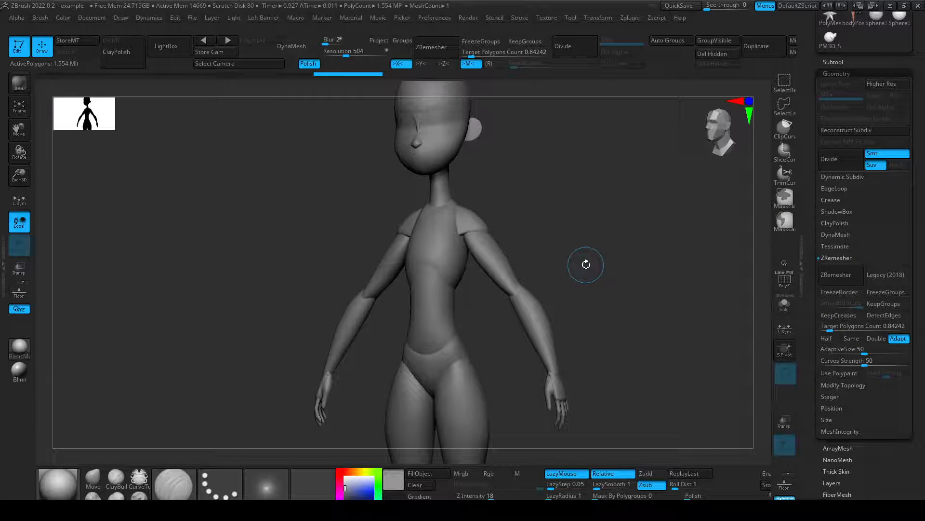
pyautogui.click(841, 280)
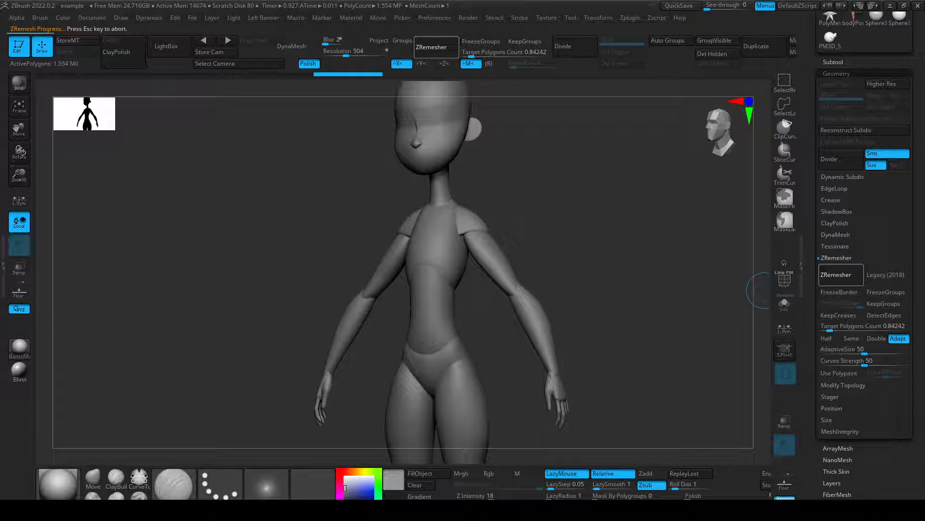
# Examine the ZRemeshed body and its hands up close, including the wireframe around the fingers.
pyautogui.moveTo(721, 313); pyautogui.dragTo(695, 311)
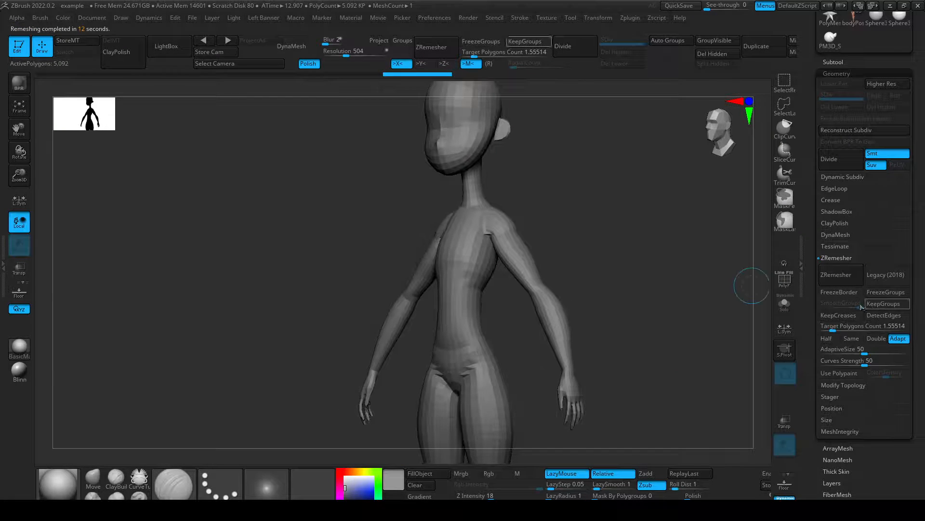
pyautogui.moveTo(843, 326); pyautogui.dragTo(856, 324)
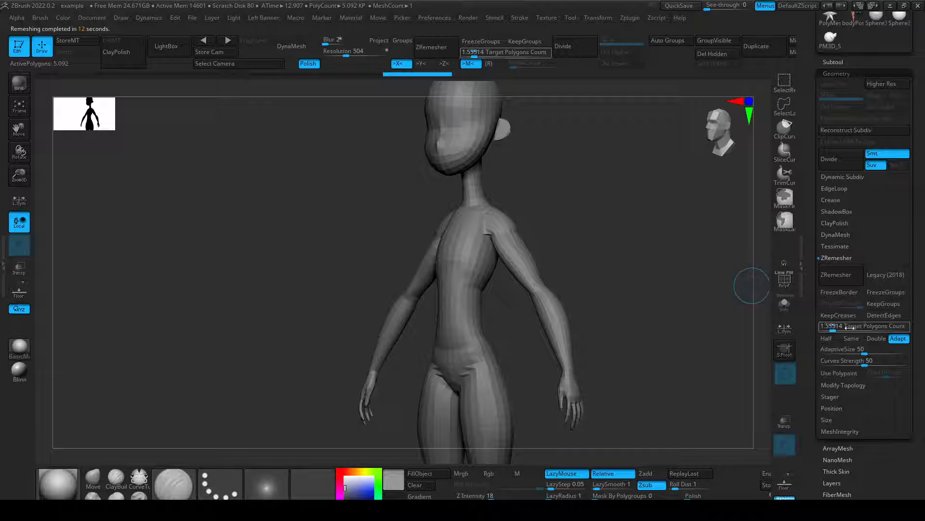
pyautogui.moveTo(603, 248)
pyautogui.mouseDown()
pyautogui.moveTo(612, 268)
pyautogui.moveTo(566, 271)
pyautogui.moveTo(638, 281)
pyautogui.moveTo(597, 265)
pyautogui.mouseUp()
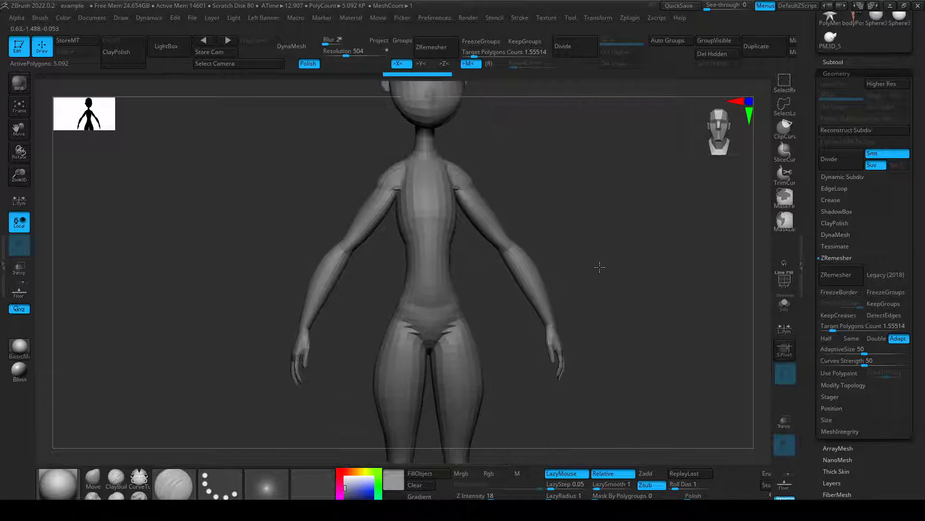
pyautogui.keyDown('alt'); pyautogui.moveTo(673, 382); pyautogui.dragTo(597, 258); pyautogui.keyUp('alt')
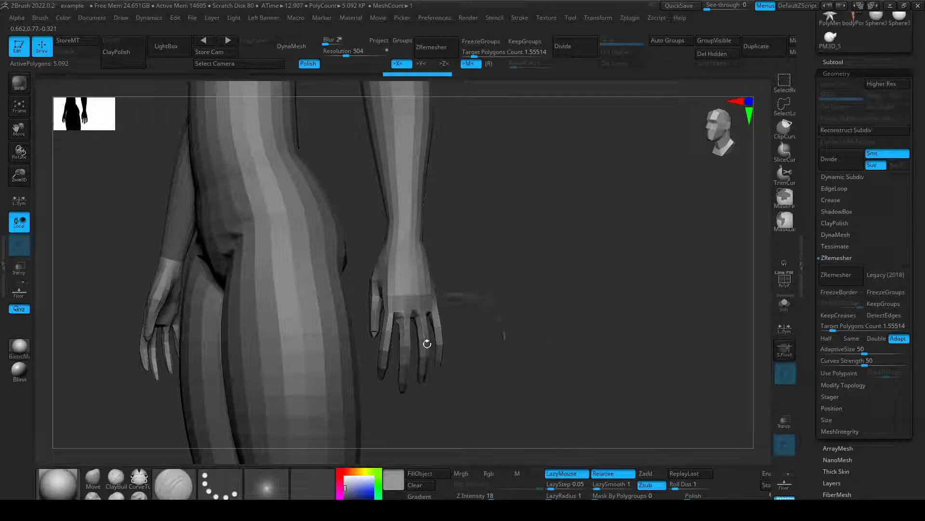
pyautogui.hotkey('shift', 'f')
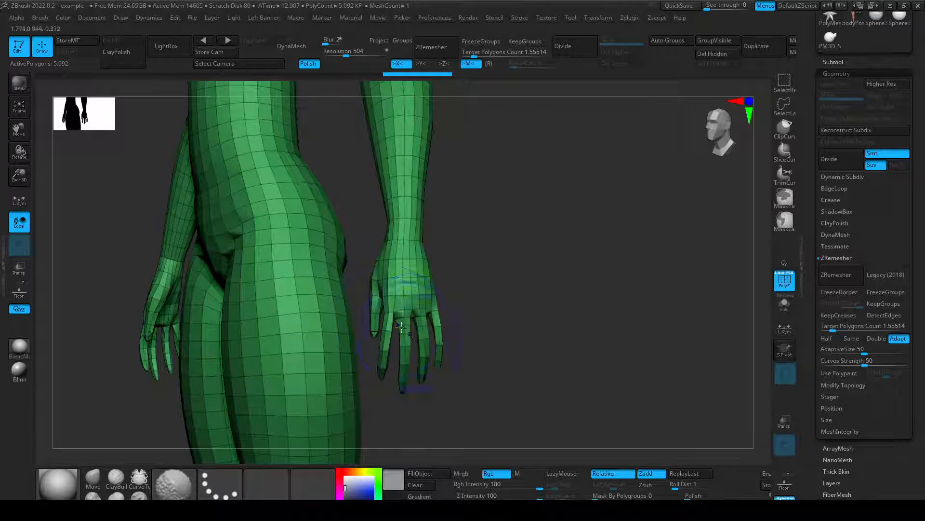
pyautogui.hotkey('shift', 'f')
pyautogui.keyDown('alt'); pyautogui.moveTo(661, 333); pyautogui.dragTo(613, 271); pyautogui.keyUp('alt')
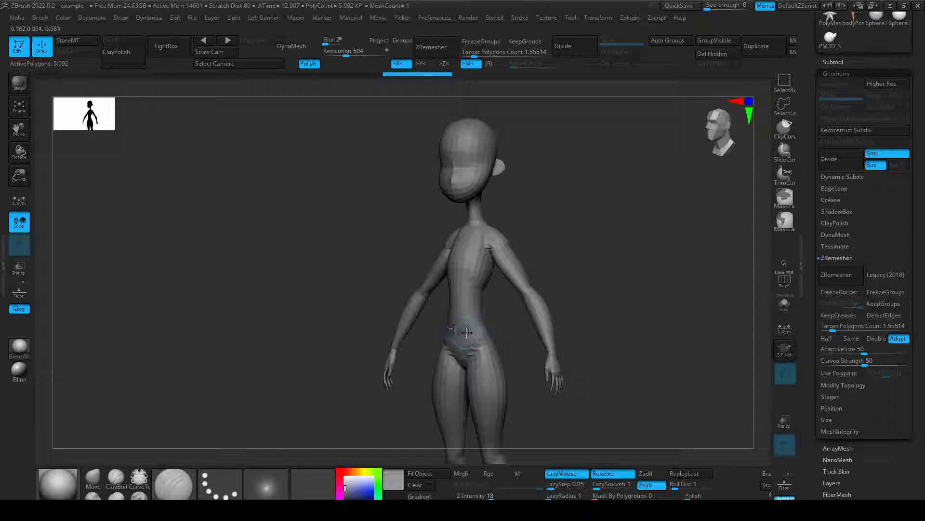
# Examine the whole ZRemeshed body with its wireframe on and off, checking the edge flow through the torso and limbs.
pyautogui.moveTo(607, 303)
pyautogui.mouseDown()
pyautogui.moveTo(611, 310)
pyautogui.moveTo(594, 295)
pyautogui.mouseUp()
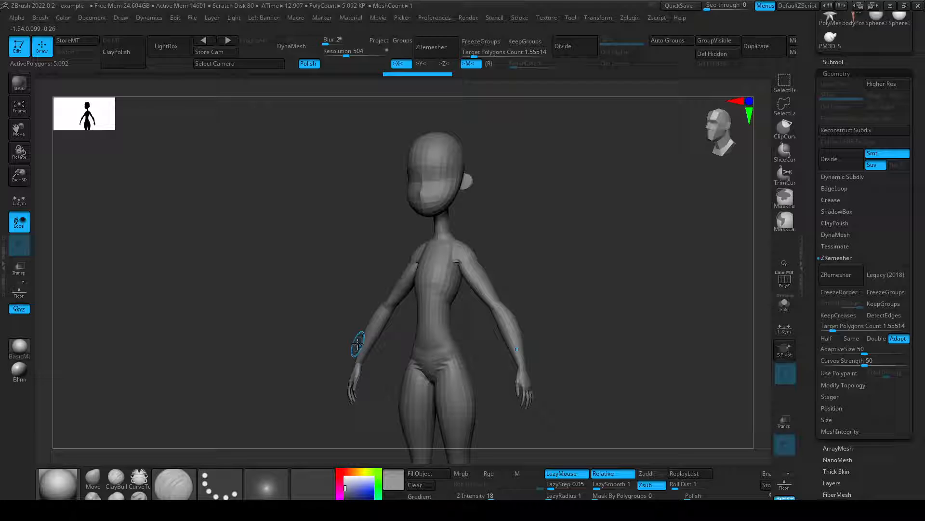
pyautogui.hotkey('shift', 'f')
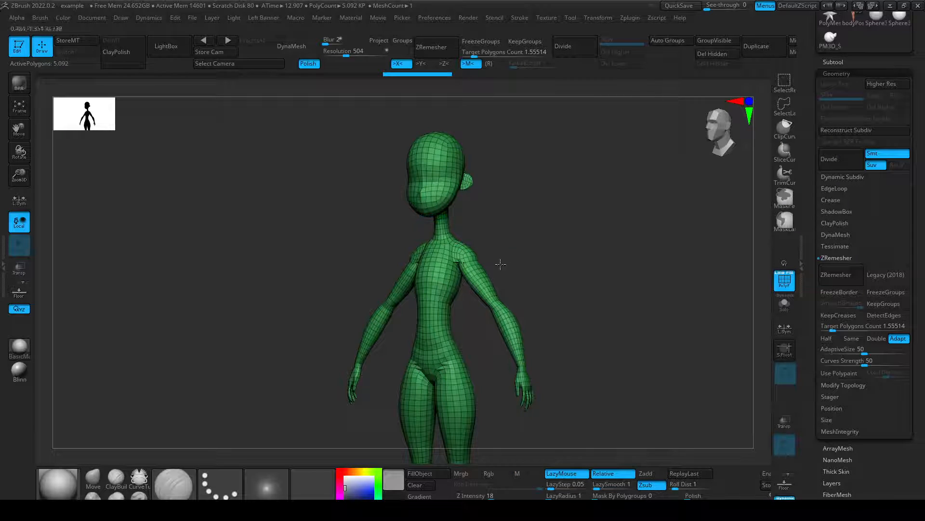
pyautogui.moveTo(500, 263); pyautogui.dragTo(450, 250)
pyautogui.moveTo(533, 249); pyautogui.dragTo(441, 304)
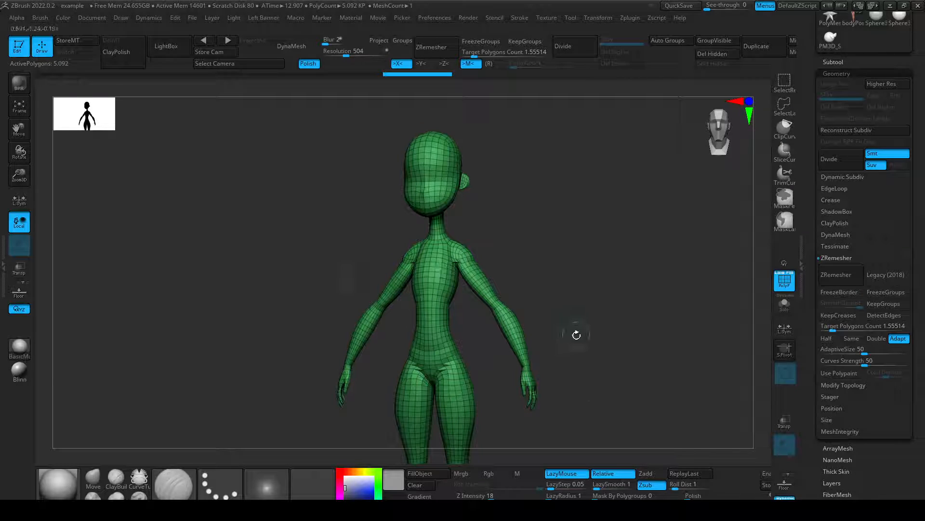
pyautogui.hotkey('shift', 'f')
pyautogui.moveTo(644, 337); pyautogui.dragTo(699, 310)
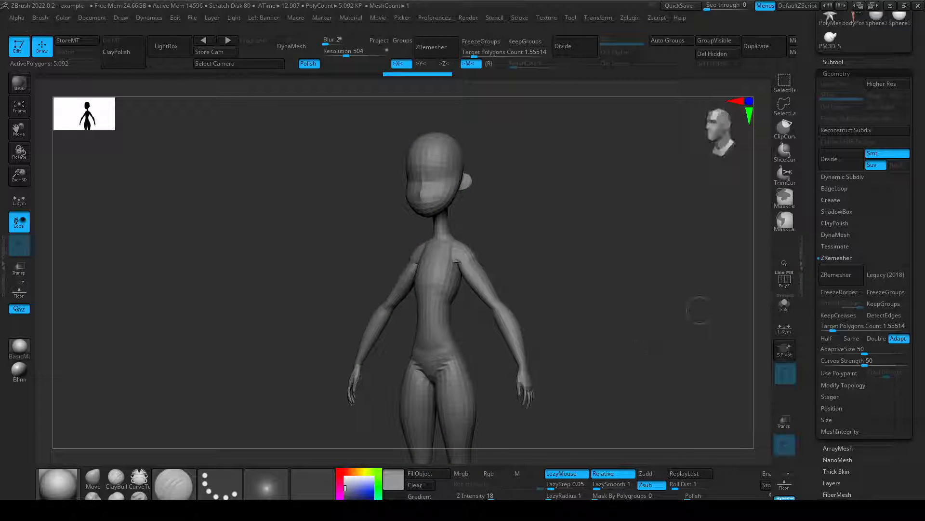
# Subdivide the ZRemeshed body twice and return it to subdivision level 1.
pyautogui.click(838, 160)
pyautogui.click(838, 160)
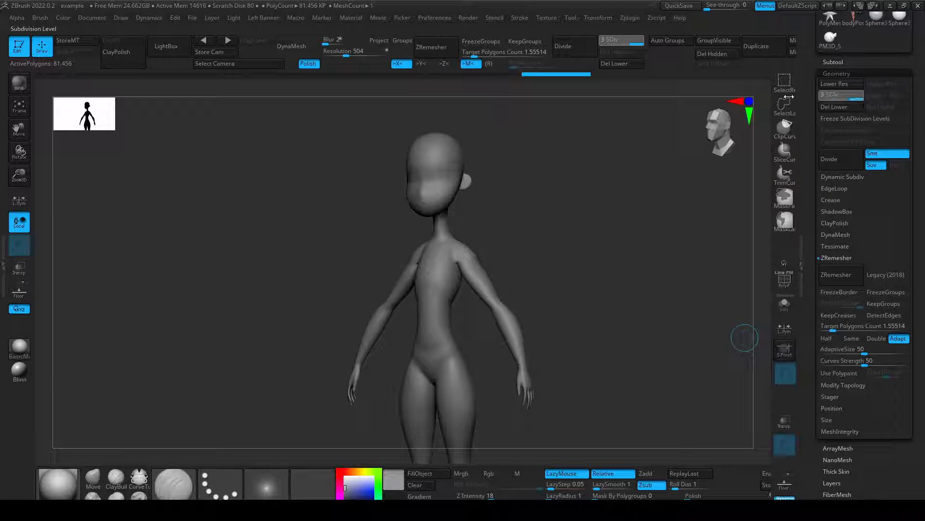
pyautogui.moveTo(816, 100); pyautogui.dragTo(817, 100)
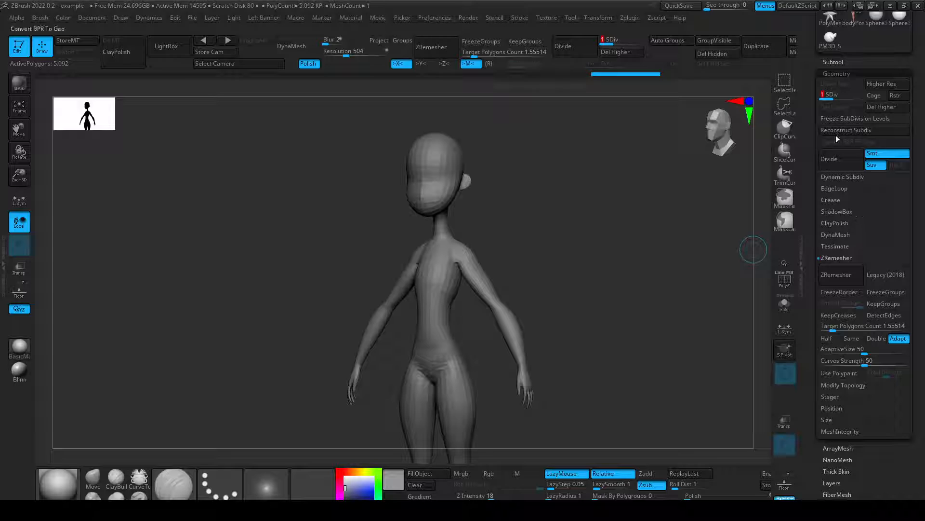
# Show the old subtool together with week1_blockin3 and keep week1_blockin3 as the active subtool.
pyautogui.click(833, 62)
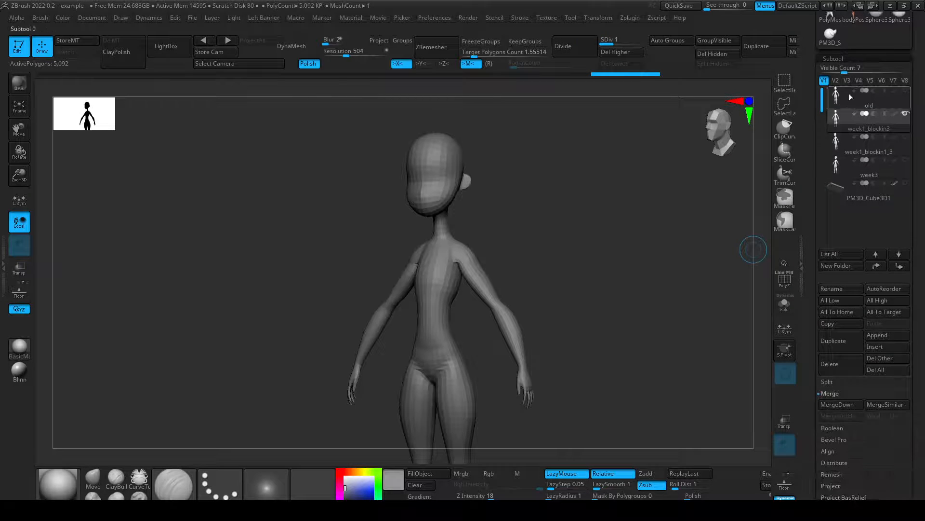
pyautogui.click(901, 116)
pyautogui.click(837, 118)
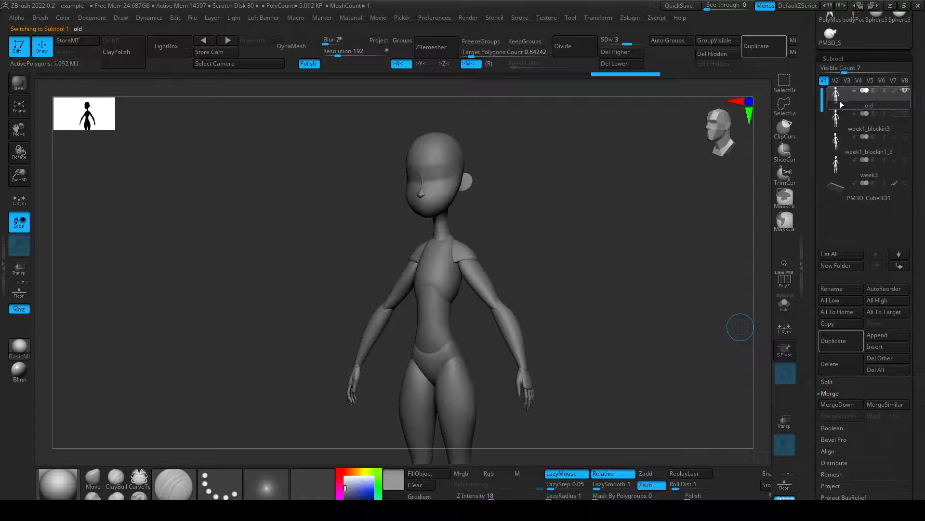
pyautogui.moveTo(839, 128)
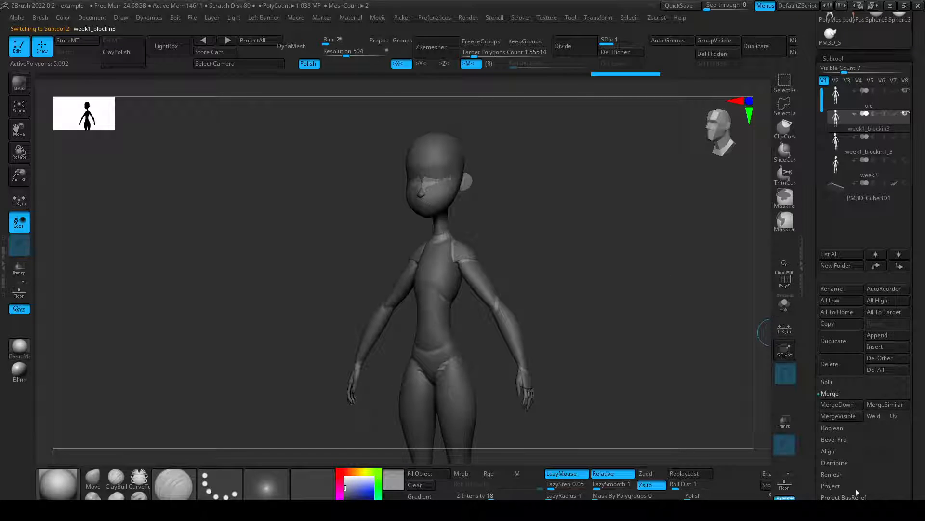
# Isolate week1_blockin3 in Solo and project the old body onto it at the lowest subdivision level with a distance of 0.02.
pyautogui.moveTo(807, 491); pyautogui.dragTo(808, 406)
pyautogui.click(834, 400)
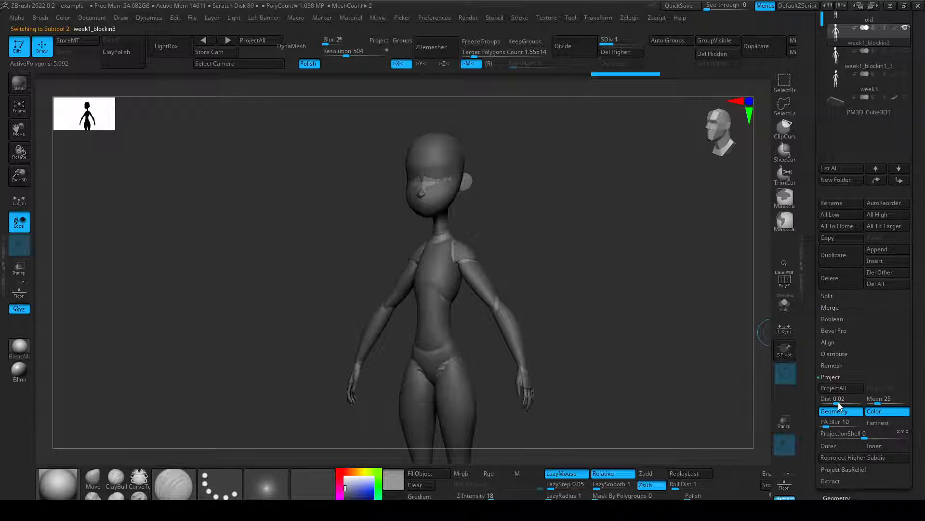
pyautogui.moveTo(806, 190); pyautogui.dragTo(807, 307)
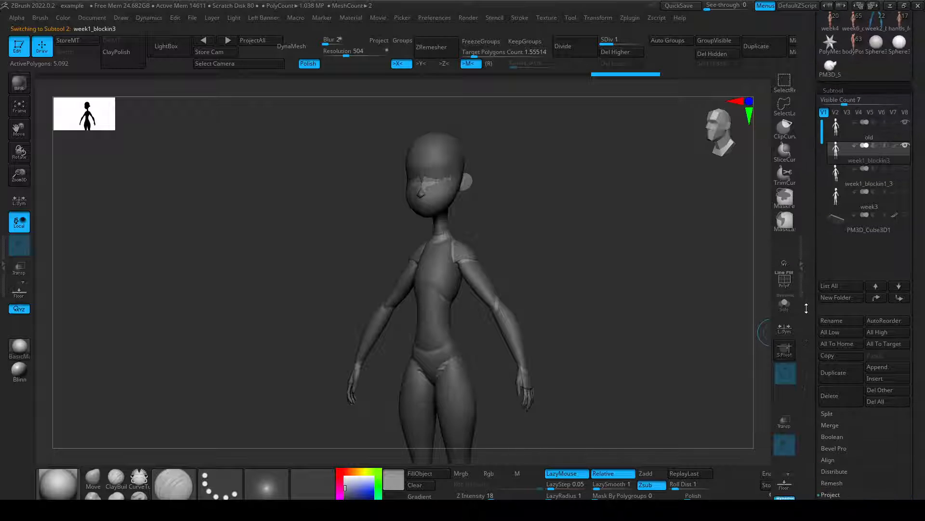
pyautogui.moveTo(840, 147)
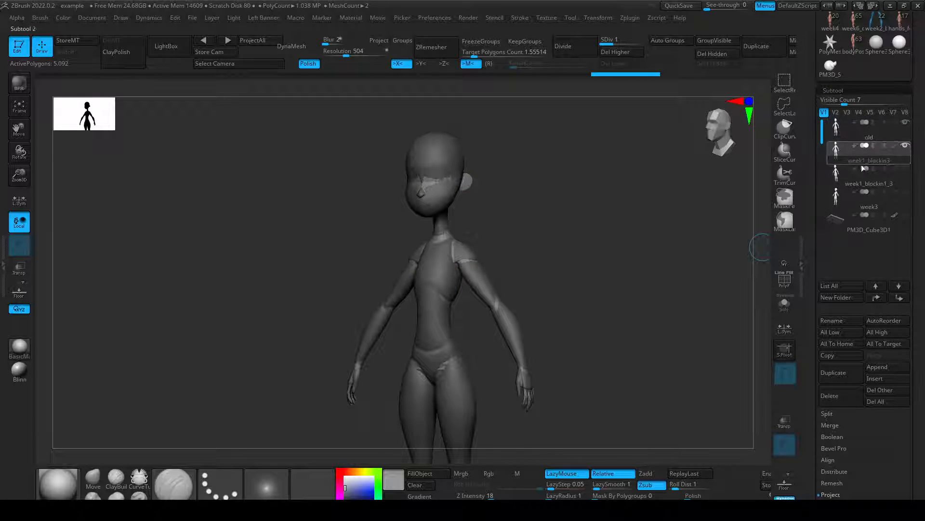
pyautogui.click(847, 223)
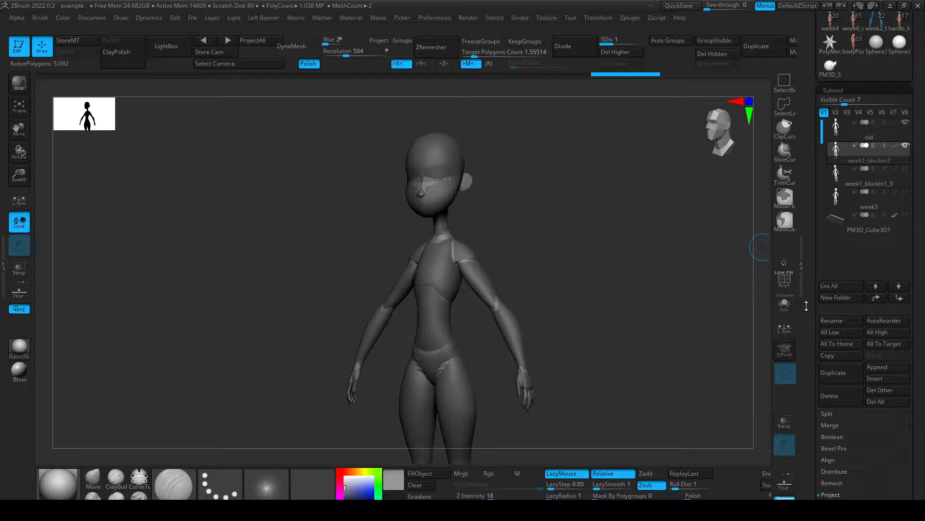
pyautogui.click(785, 304)
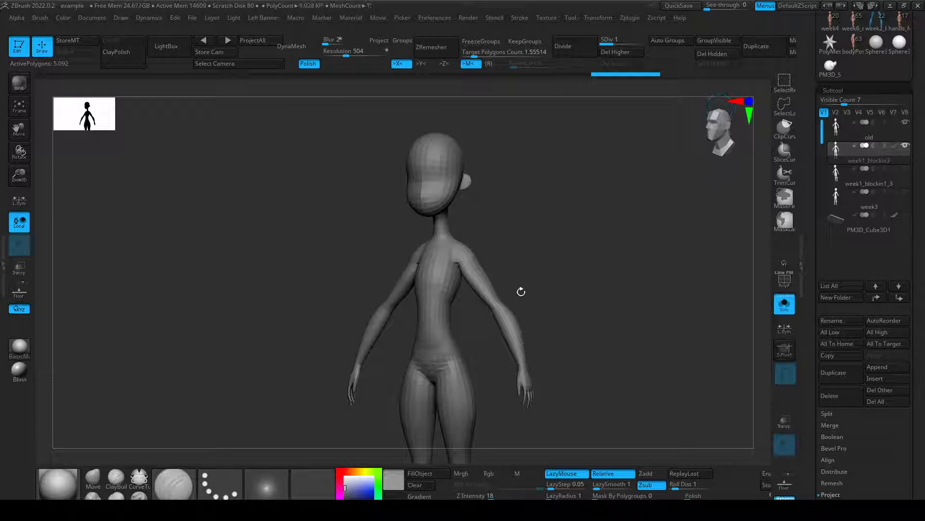
pyautogui.moveTo(667, 339); pyautogui.dragTo(747, 336)
pyautogui.moveTo(809, 481); pyautogui.dragTo(809, 418)
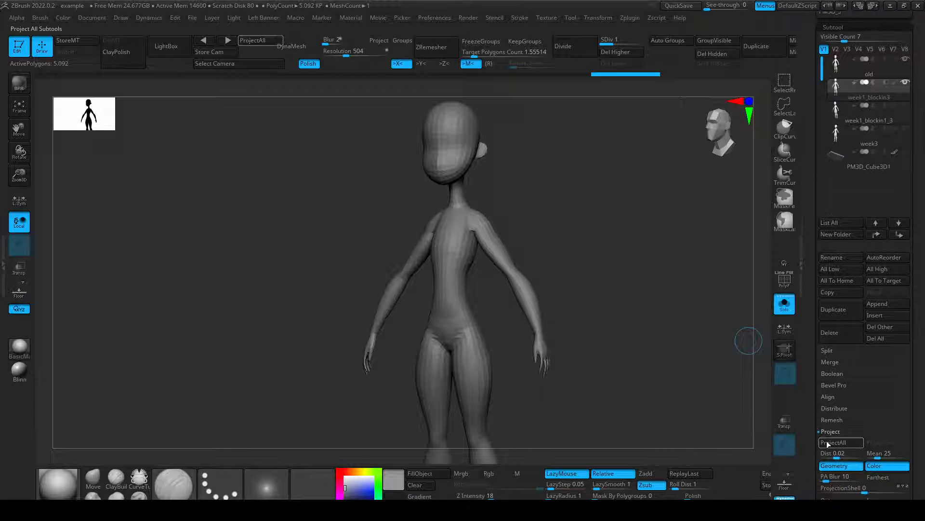
pyautogui.click(828, 443)
# Compare the body before and after the projection by repeatedly undoing and redoing it.
pyautogui.hotkey('ctrl', 'z')
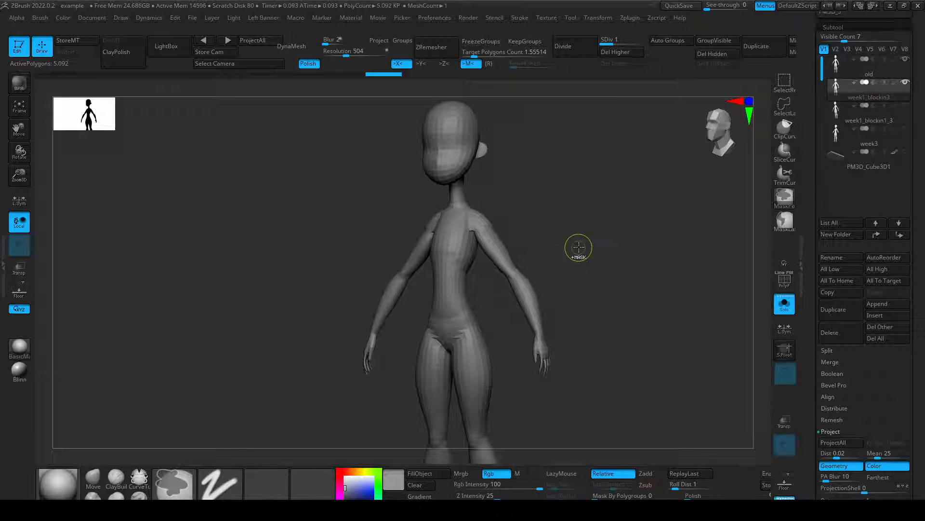
pyautogui.hotkey('ctrl', 'shift', 'z')
pyautogui.hotkey('ctrl', 'z')
pyautogui.hotkey('ctrl', 'shift', 'z')
pyautogui.hotkey('ctrl', 'z')
pyautogui.hotkey('ctrl', 'shift', 'z')
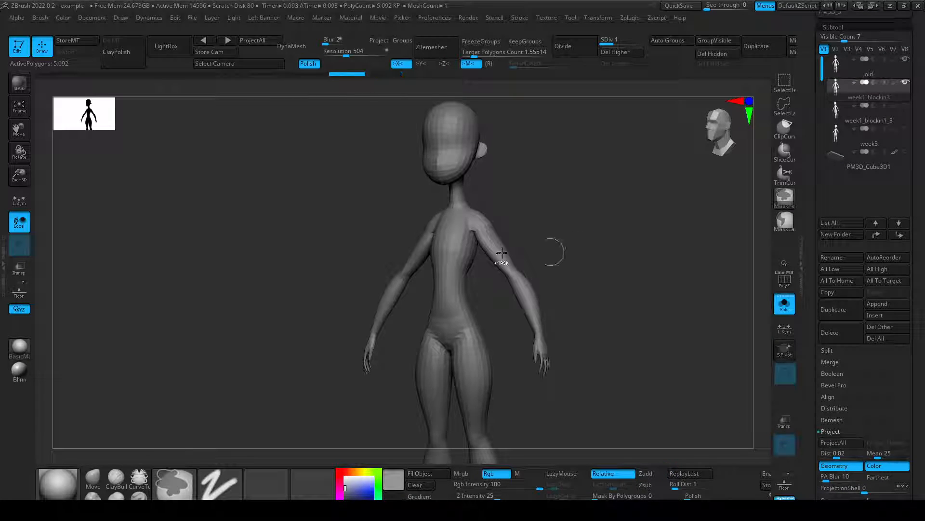
pyautogui.hotkey('ctrl', 'z')
pyautogui.hotkey('ctrl', 'shift', 'z')
pyautogui.hotkey('ctrl', 'z')
pyautogui.hotkey('ctrl', 'shift', 'z')
# Raise week1_blockin3 to subdivision level 2 and project the old body's shape onto it.
pyautogui.press('d')
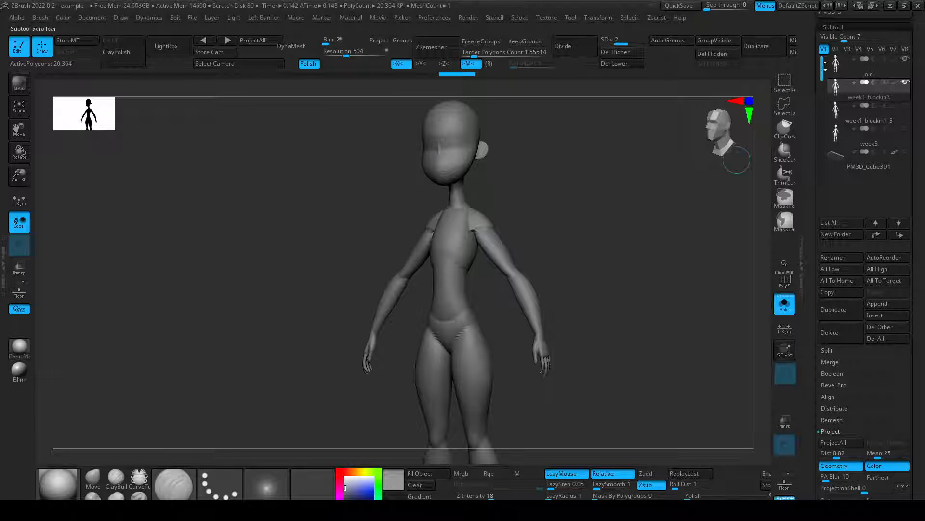
pyautogui.click(838, 91)
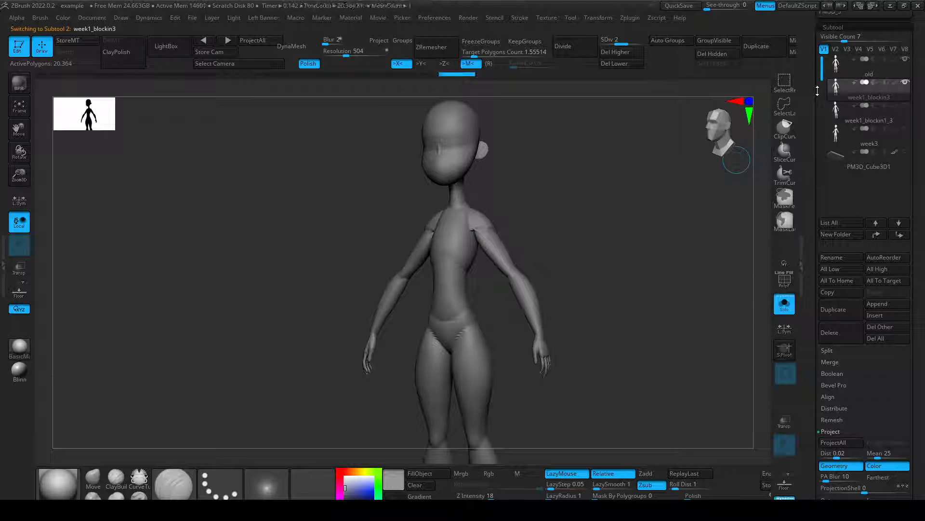
# Pull the nose outward on the face of week1_blockin3 with the Move brush.
pyautogui.press('b')
pyautogui.press('m')
pyautogui.press('v')
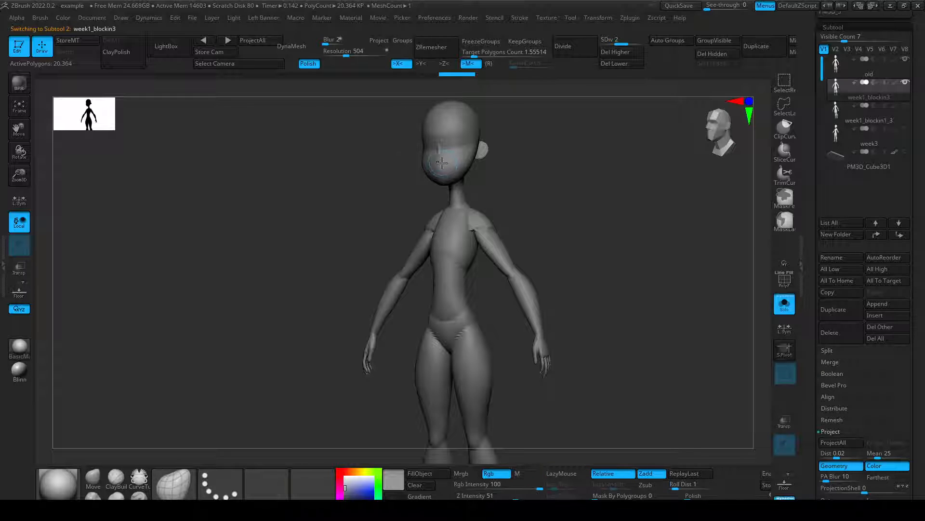
pyautogui.press('s')
pyautogui.click(437, 164)
pyautogui.keyDown('ctrl'); pyautogui.moveTo(447, 159); pyautogui.dragTo(440, 165, button='right'); pyautogui.keyUp('ctrl')
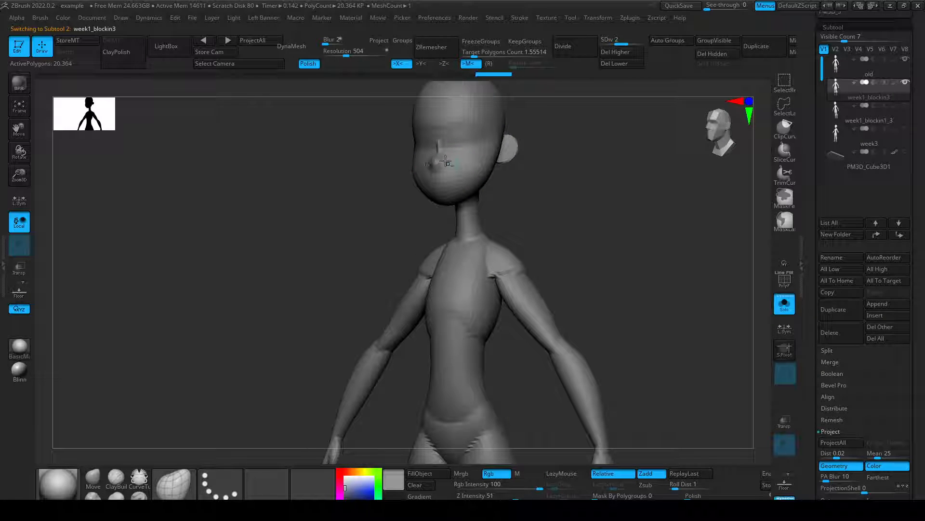
pyautogui.keyDown('ctrl'); pyautogui.moveTo(446, 125); pyautogui.dragTo(535, 254, button='right'); pyautogui.keyUp('ctrl')
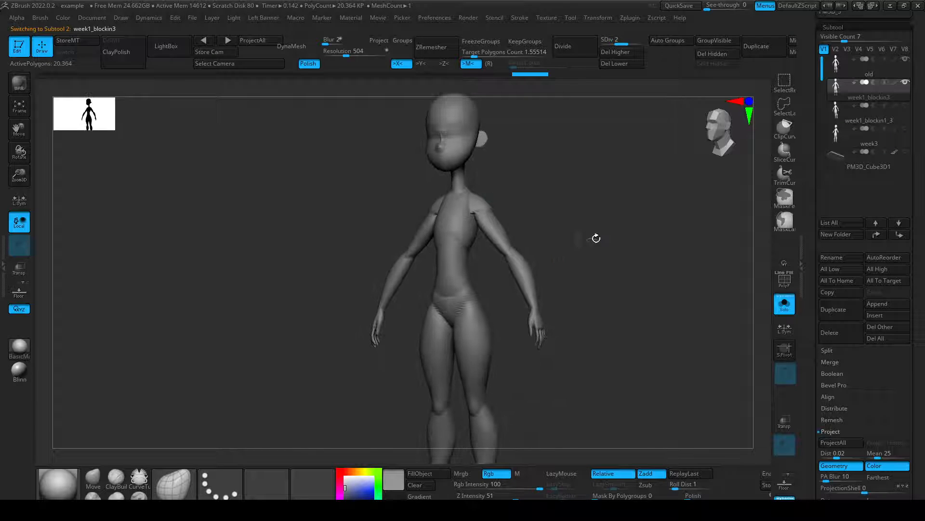
# Project the old body onto week1_blockin3 again at level 2 and go up to subdivision level 3.
pyautogui.click(849, 442)
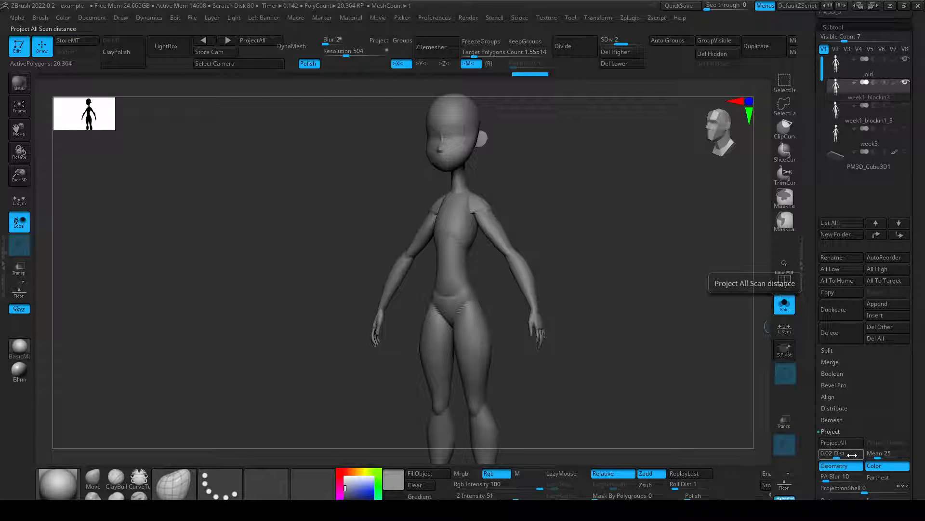
pyautogui.keyDown('alt'); pyautogui.moveTo(588, 346); pyautogui.dragTo(581, 318, button='right'); pyautogui.keyUp('alt')
pyautogui.press('d')
# Smooth the fingers of week1_blockin3 at subdivision level 3 and project the old body's shape onto it again.
pyautogui.moveTo(568, 374)
pyautogui.keyDown('ctrl'); pyautogui.mouseDown(button='right')
pyautogui.moveTo(542, 348)
pyautogui.moveTo(613, 458)
pyautogui.moveTo(513, 268)
pyautogui.moveTo(544, 424)
pyautogui.mouseUp(button='right'); pyautogui.keyUp('ctrl')
pyautogui.moveTo(545, 424)
pyautogui.keyDown('alt'); pyautogui.mouseDown(button='right')
pyautogui.moveTo(537, 288)
pyautogui.moveTo(458, 247)
pyautogui.moveTo(465, 308)
pyautogui.mouseUp(button='right'); pyautogui.keyUp('alt')
pyautogui.press('s')
pyautogui.moveTo(415, 276); pyautogui.dragTo(413, 277)
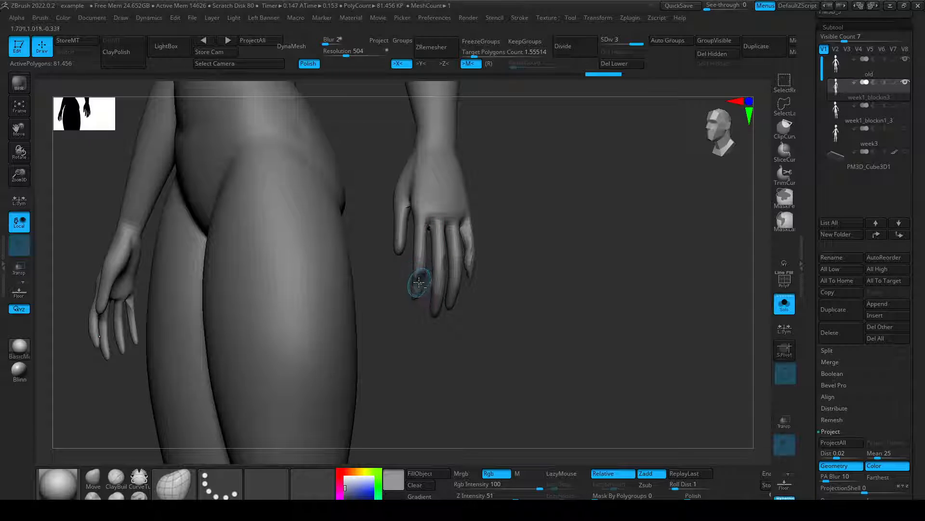
pyautogui.keyDown('shift'); pyautogui.moveTo(471, 271); pyautogui.dragTo(470, 251); pyautogui.keyUp('shift')
pyautogui.moveTo(535, 291); pyautogui.dragTo(465, 292, button='right')
pyautogui.keyDown('shift'); pyautogui.moveTo(449, 275); pyautogui.dragTo(446, 255); pyautogui.keyUp('shift')
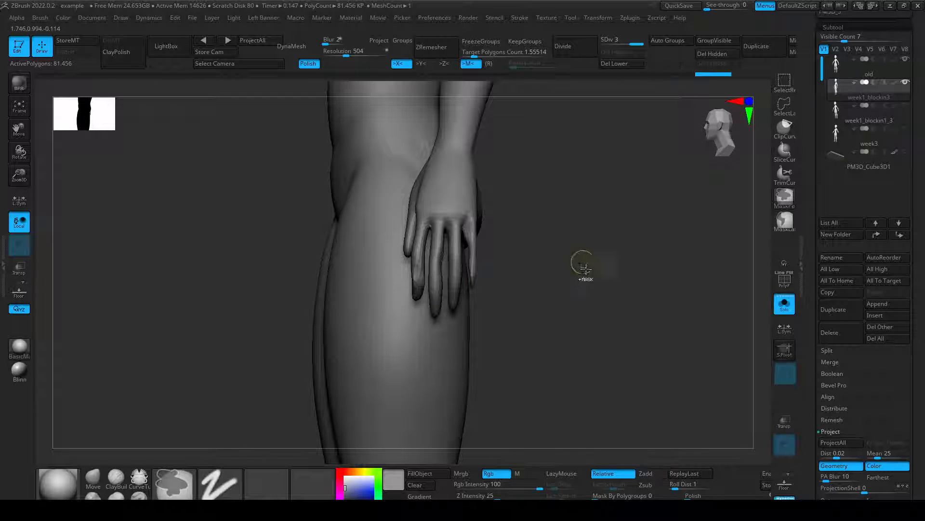
pyautogui.moveTo(583, 262); pyautogui.dragTo(583, 290, button='right')
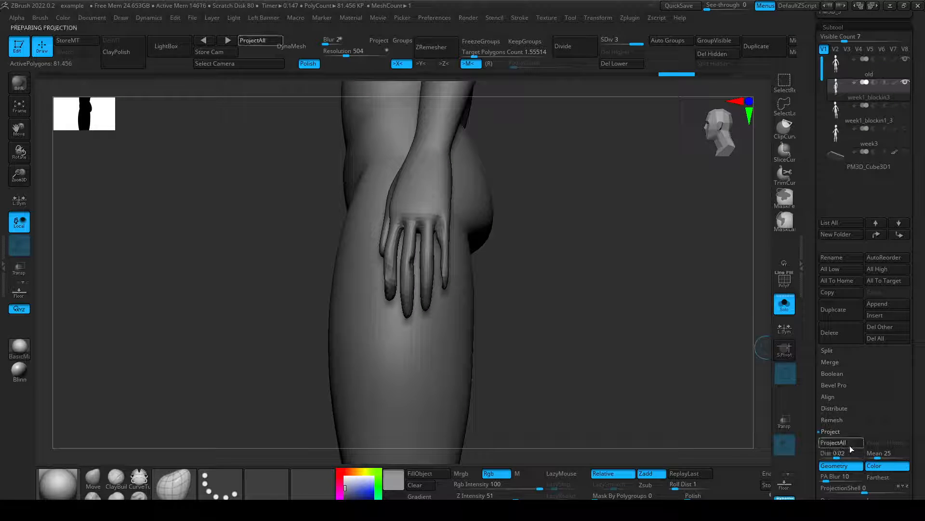
# Rework the fingertips with a brush Z Intensity of 5 and project the old body onto week1_blockin3 once more.
pyautogui.moveTo(552, 363); pyautogui.dragTo(517, 257, button='right')
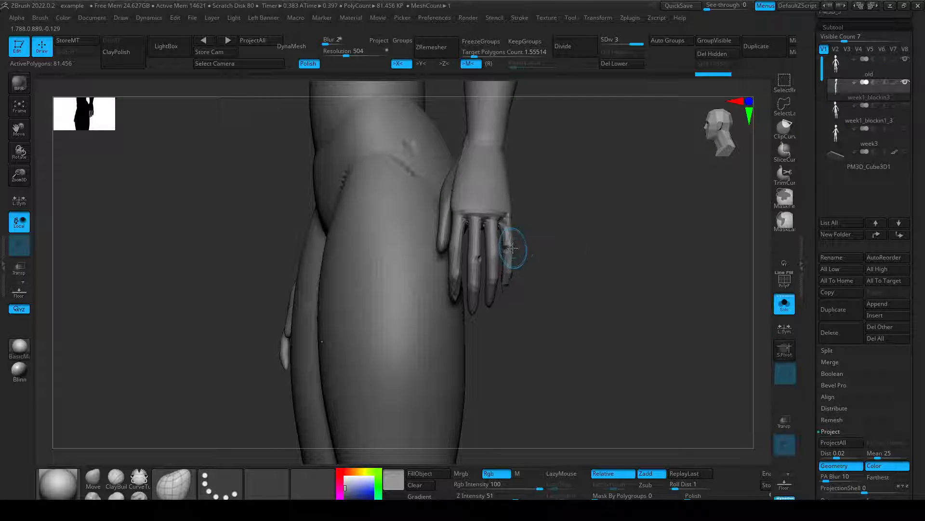
pyautogui.moveTo(507, 252)
pyautogui.mouseDown()
pyautogui.moveTo(505, 222)
pyautogui.moveTo(495, 219)
pyautogui.mouseUp()
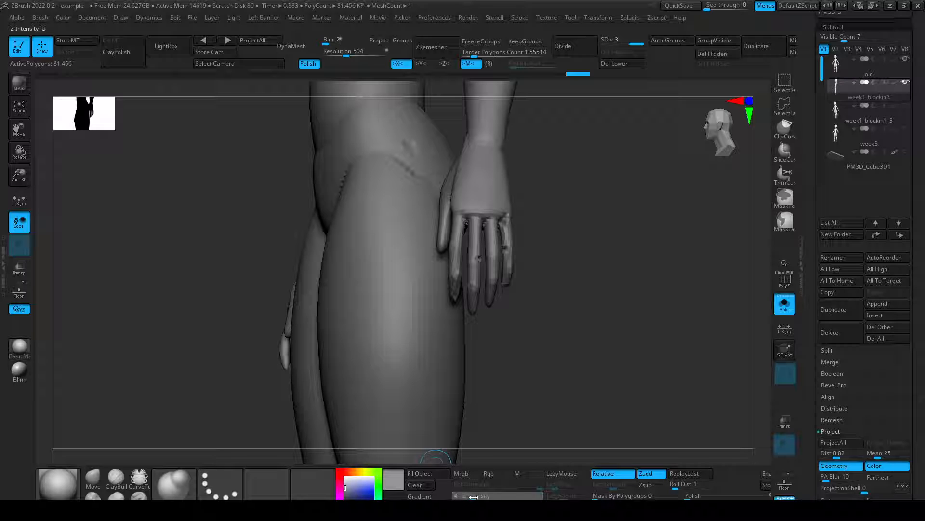
pyautogui.moveTo(474, 496); pyautogui.dragTo(477, 496)
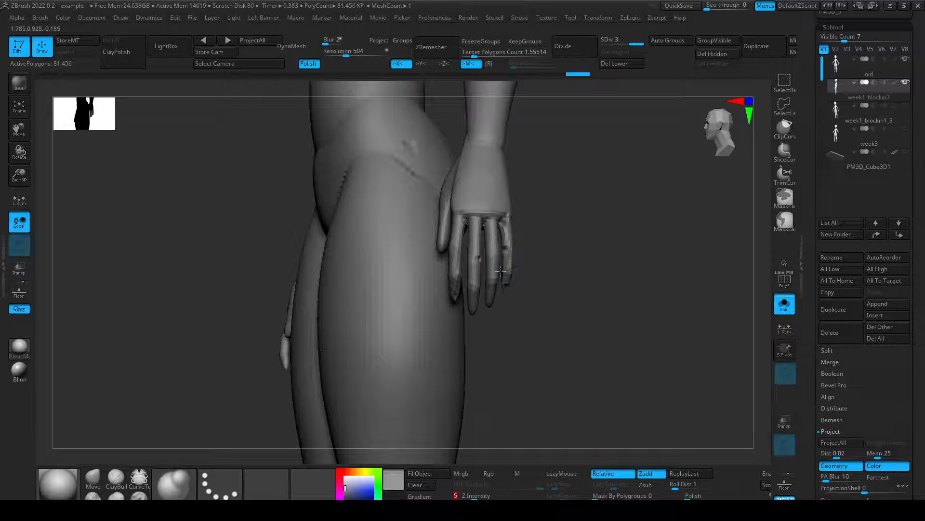
pyautogui.keyDown('shift'); pyautogui.moveTo(482, 280); pyautogui.dragTo(482, 286); pyautogui.keyUp('shift')
pyautogui.moveTo(578, 339)
pyautogui.mouseDown()
pyautogui.moveTo(555, 341)
pyautogui.moveTo(566, 341)
pyautogui.mouseUp()
pyautogui.click(847, 447)
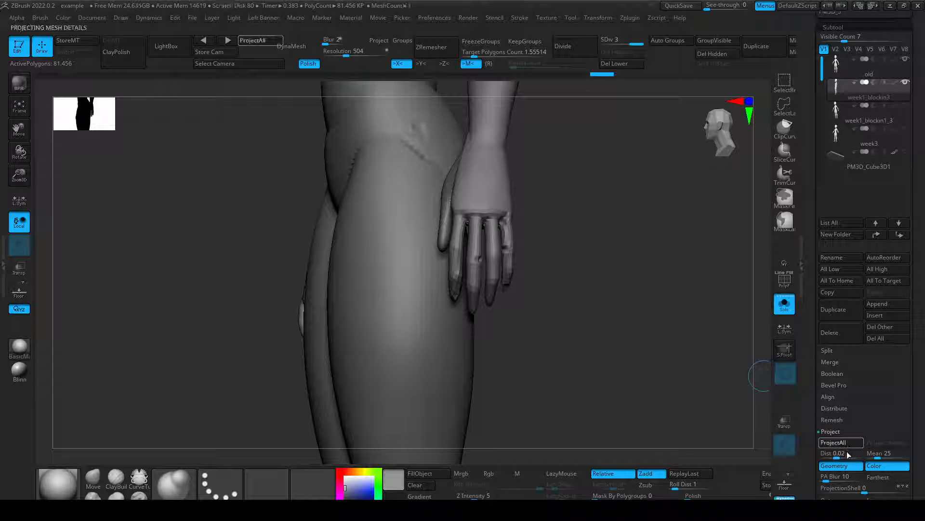
# Check the hand against the old subtool and touch up the fingers of week1_blockin3 with a resized brush.
pyautogui.moveTo(564, 286); pyautogui.dragTo(548, 276)
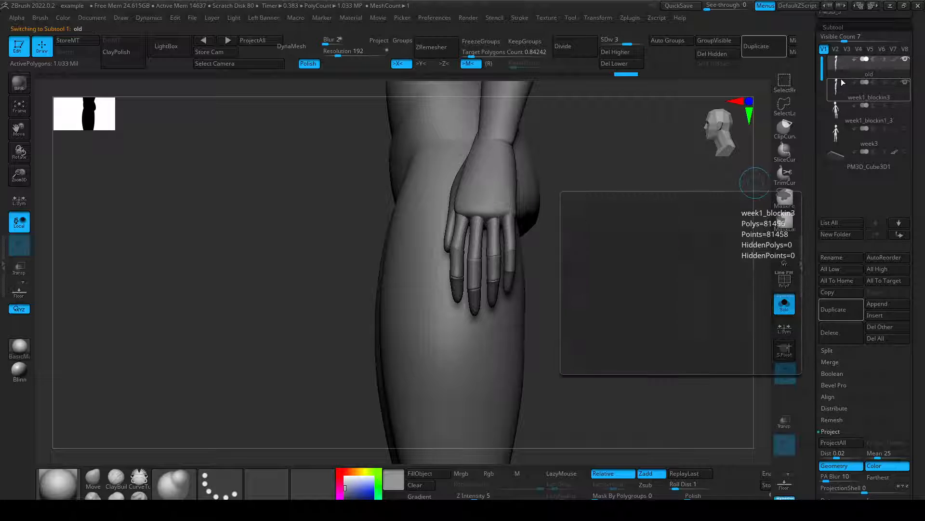
pyautogui.keyDown('alt'); pyautogui.moveTo(677, 204); pyautogui.dragTo(582, 281); pyautogui.keyUp('alt')
pyautogui.press('s')
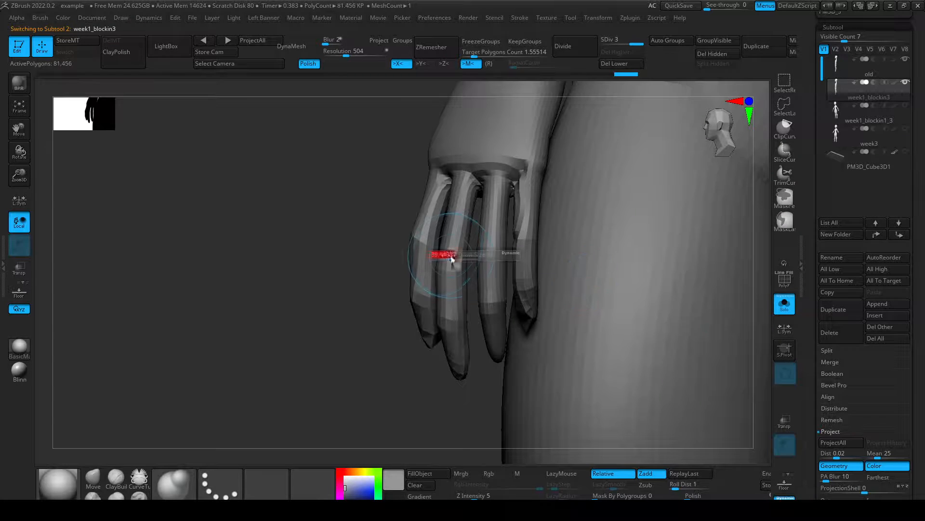
pyautogui.moveTo(452, 257); pyautogui.dragTo(441, 256)
pyautogui.moveTo(338, 379); pyautogui.dragTo(373, 377)
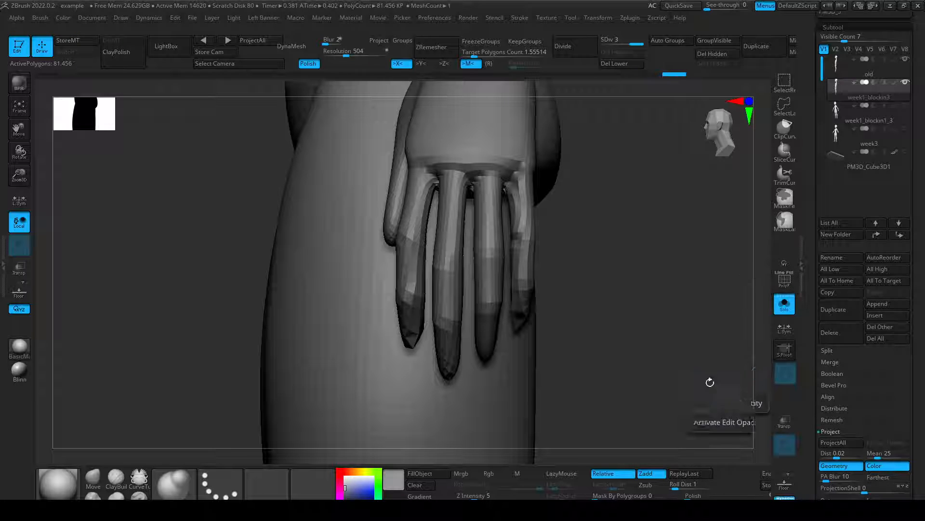
# Subdivide week1_blockin3 to level 4 and project the old body's detail onto it.
pyautogui.moveTo(706, 380); pyautogui.dragTo(601, 289)
pyautogui.hotkey('ctrl', 'd')
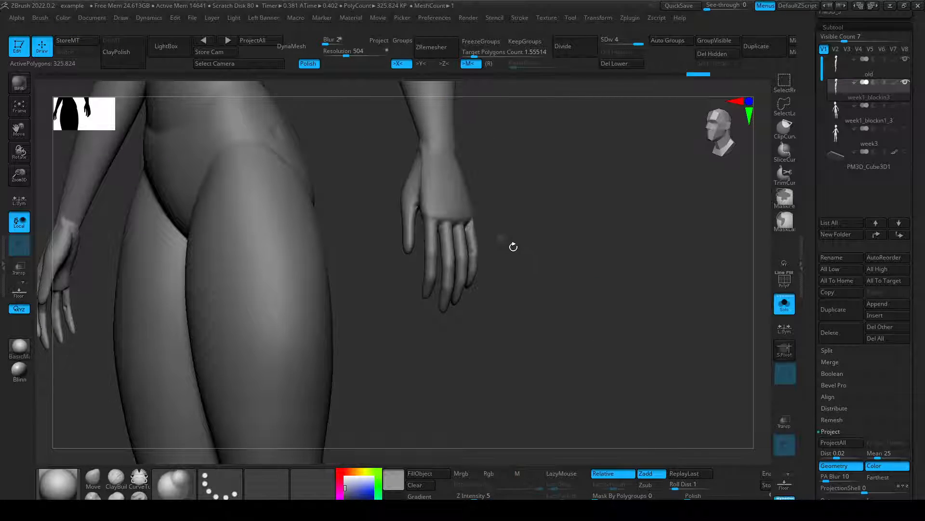
pyautogui.moveTo(514, 247); pyautogui.dragTo(512, 252)
pyautogui.click(841, 442)
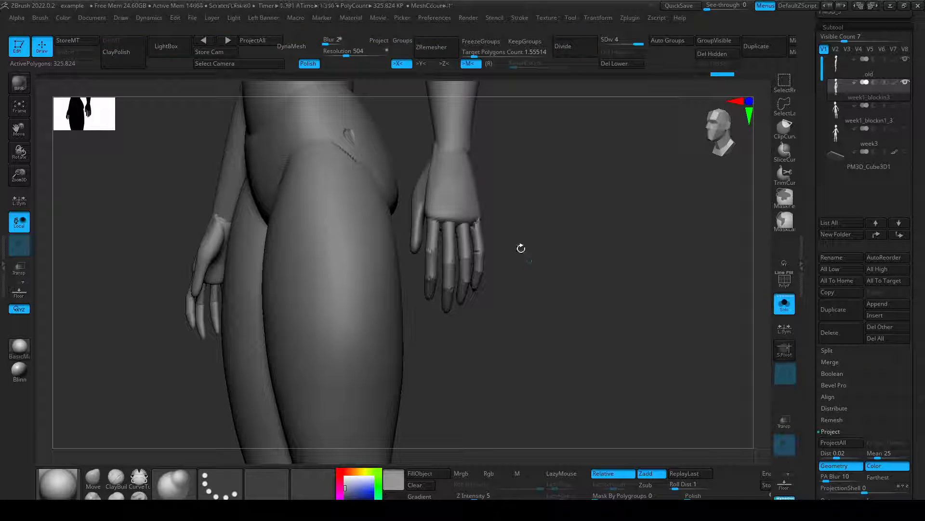
# Smooth away the projection artifacts around the hips and fingers of week1_blockin3 at level 4.
pyautogui.moveTo(513, 212); pyautogui.dragTo(639, 322)
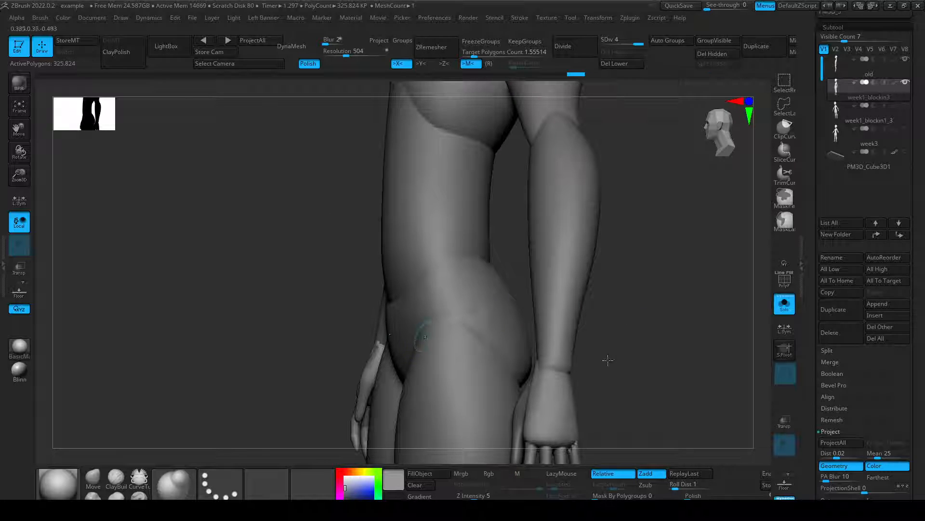
pyautogui.moveTo(607, 360); pyautogui.dragTo(646, 354)
pyautogui.keyDown('alt'); pyautogui.moveTo(524, 290); pyautogui.dragTo(502, 224); pyautogui.keyUp('alt')
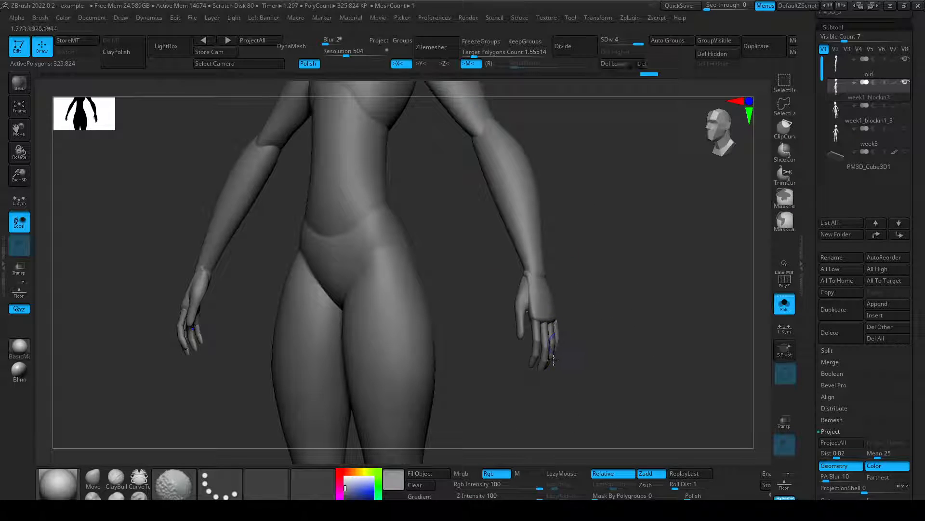
pyautogui.moveTo(532, 316)
pyautogui.keyDown('alt'); pyautogui.mouseDown()
pyautogui.moveTo(567, 262)
pyautogui.moveTo(592, 180)
pyautogui.mouseUp(); pyautogui.keyUp('alt')
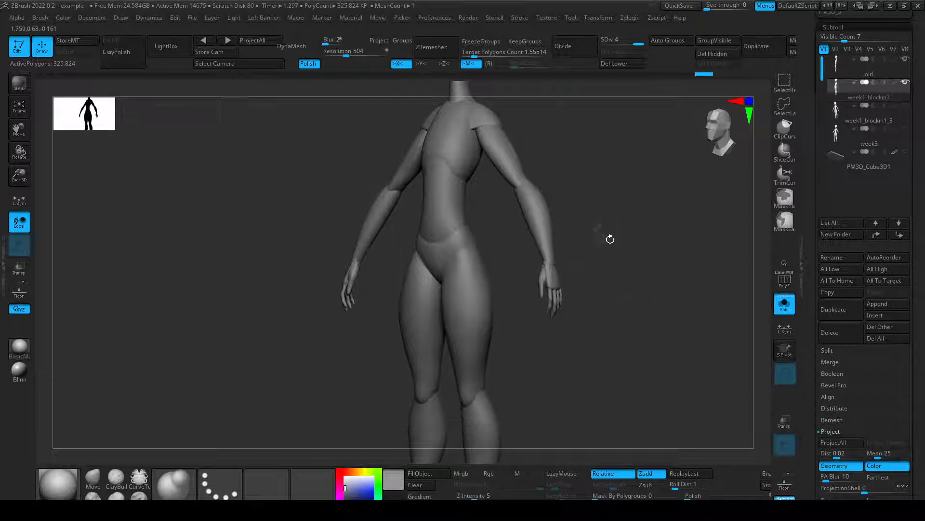
pyautogui.keyDown('shift'); pyautogui.moveTo(610, 240); pyautogui.dragTo(641, 239); pyautogui.keyUp('shift')
# Smooth the palm and the undersides of the fingers on the hand of week1_blockin3.
pyautogui.moveTo(527, 252)
pyautogui.keyDown('alt'); pyautogui.mouseDown()
pyautogui.moveTo(556, 283)
pyautogui.moveTo(593, 388)
pyautogui.moveTo(511, 209)
pyautogui.moveTo(504, 140)
pyautogui.moveTo(495, 237)
pyautogui.mouseUp(); pyautogui.keyUp('alt')
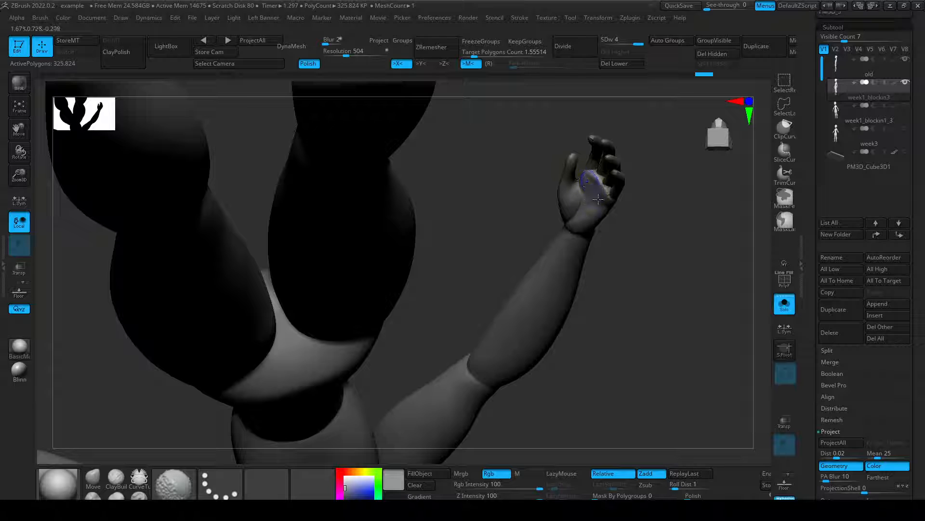
pyautogui.keyDown('shift'); pyautogui.moveTo(643, 197); pyautogui.dragTo(597, 227); pyautogui.keyUp('shift')
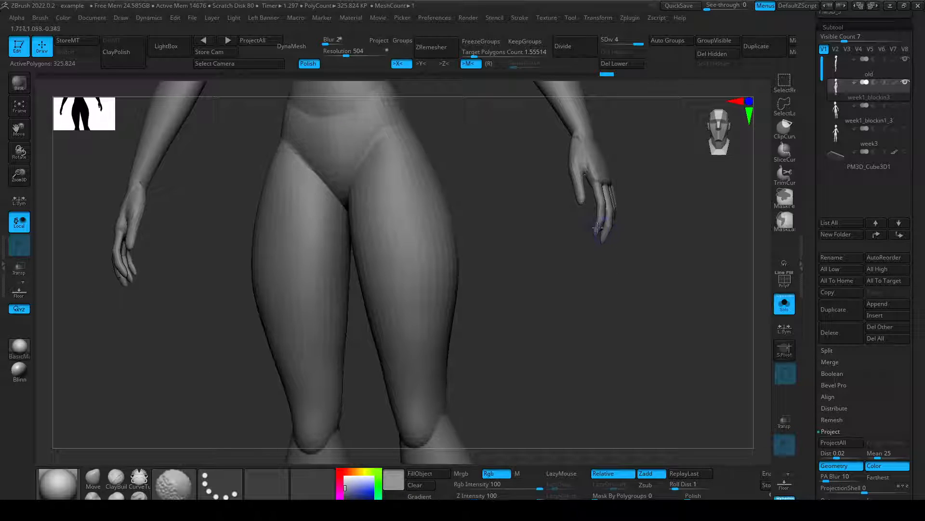
pyautogui.keyDown('alt'); pyautogui.moveTo(623, 262); pyautogui.dragTo(704, 399); pyautogui.keyUp('alt')
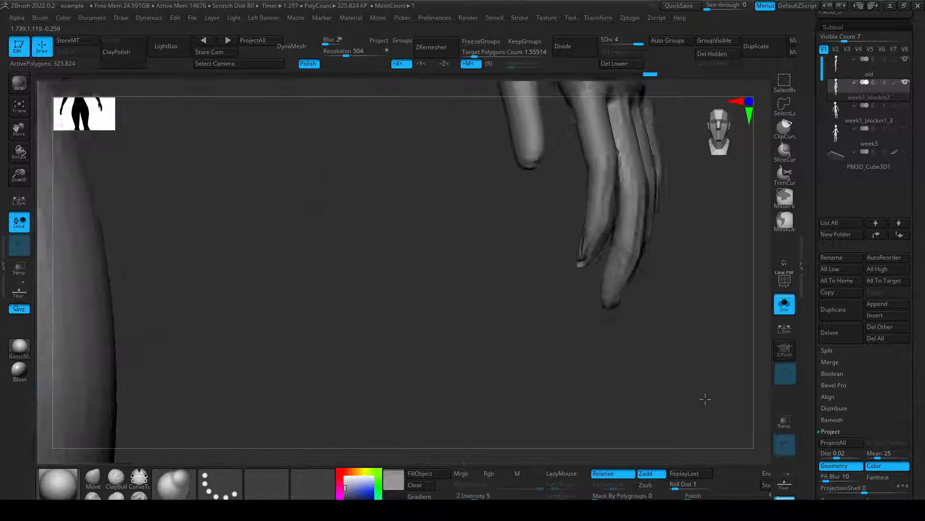
pyautogui.moveTo(674, 344)
pyautogui.mouseDown()
pyautogui.moveTo(690, 324)
pyautogui.moveTo(640, 306)
pyautogui.mouseUp()
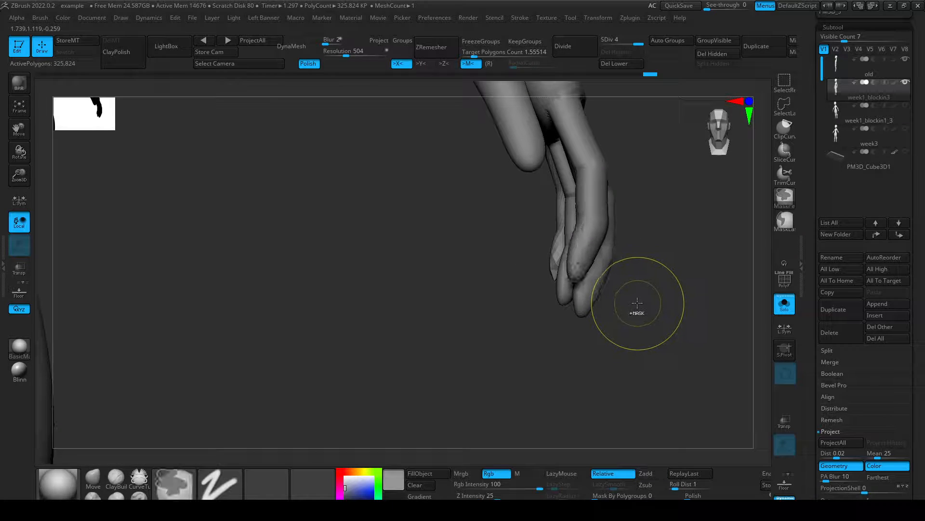
# With the polyframe shown, clean up the fingertips down at subdivision level 2, return to level 4 and hide the polyframe.
pyautogui.hotkey('shift', 'f')
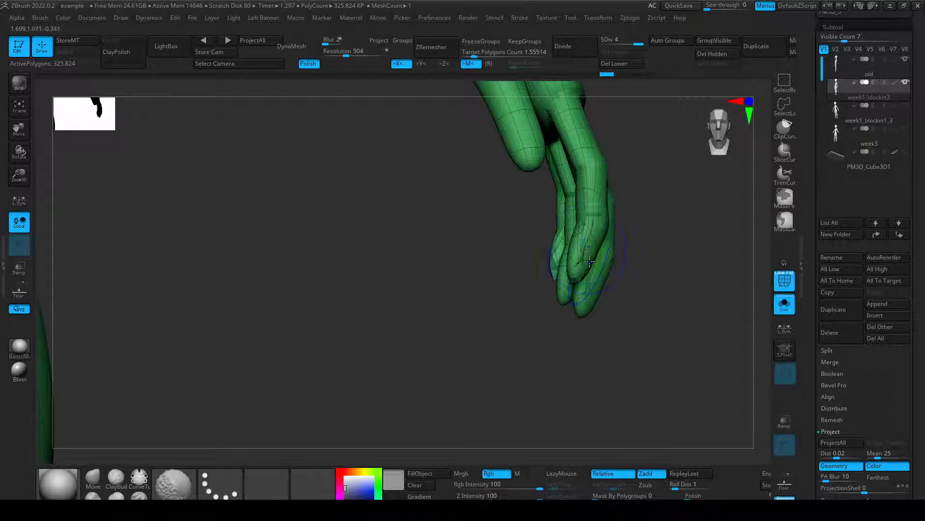
pyautogui.hotkey('shift', 'd')
pyautogui.hotkey('shift', 'd')
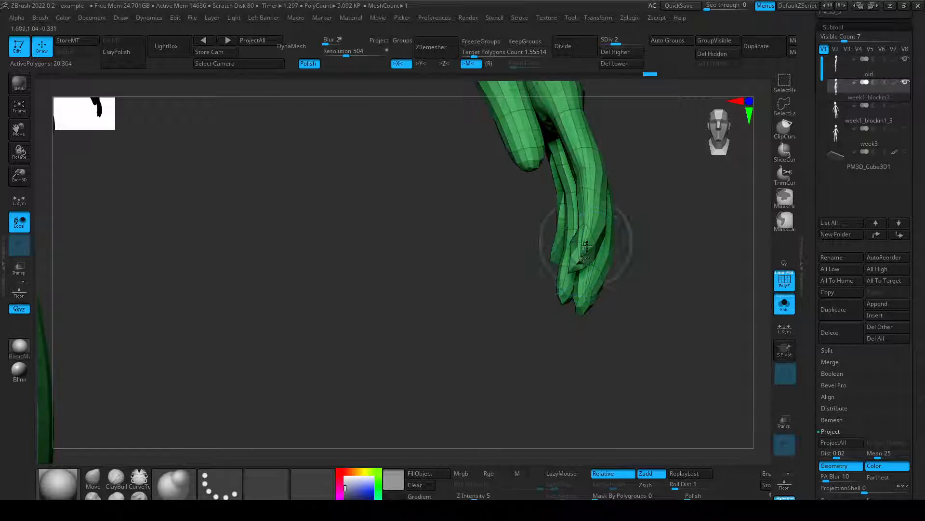
pyautogui.press('d')
pyautogui.press('d')
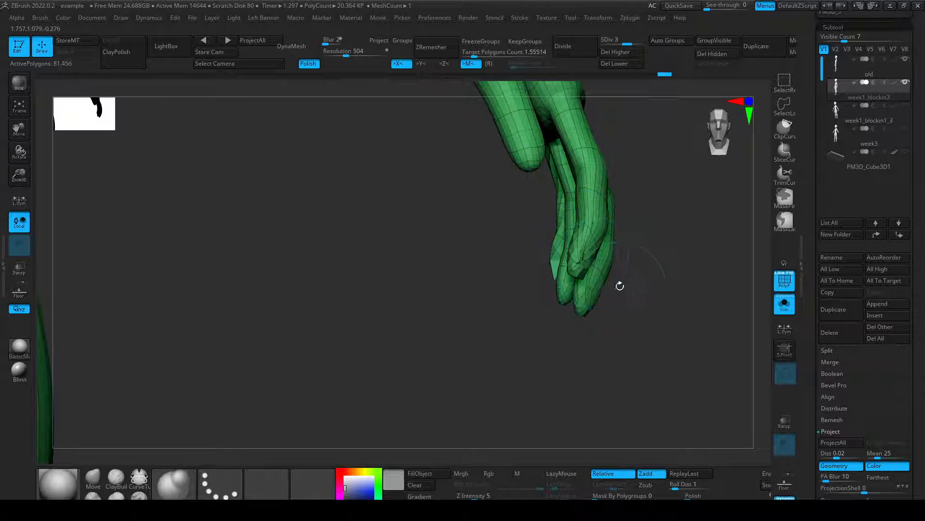
pyautogui.hotkey('shift', 'f')
# Compare the head and upper body of week1_blockin3 with the old body by switching repeatedly between the two subtools.
pyautogui.moveTo(547, 328)
pyautogui.keyDown('alt'); pyautogui.mouseDown()
pyautogui.moveTo(471, 287)
pyautogui.moveTo(547, 318)
pyautogui.moveTo(603, 436)
pyautogui.mouseUp(); pyautogui.keyUp('alt')
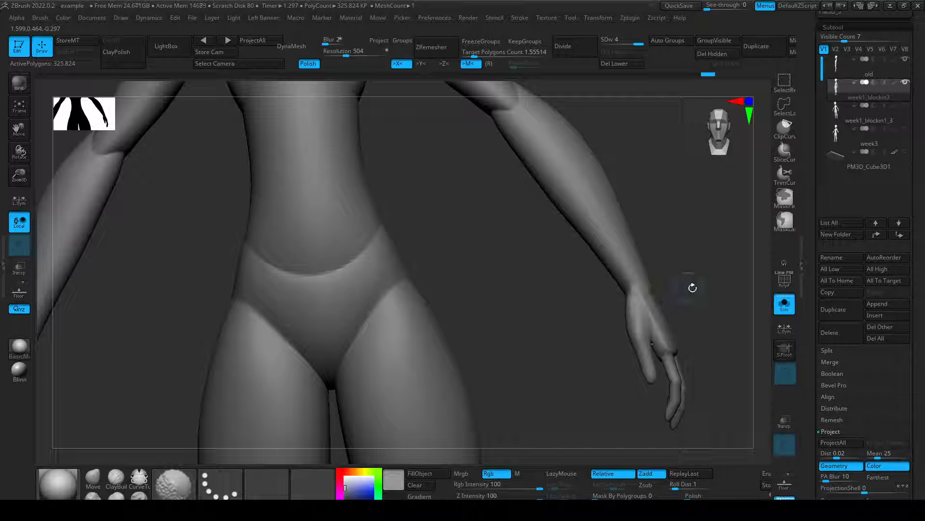
pyautogui.moveTo(693, 287)
pyautogui.mouseDown()
pyautogui.moveTo(539, 259)
pyautogui.moveTo(581, 327)
pyautogui.moveTo(597, 234)
pyautogui.moveTo(620, 274)
pyautogui.moveTo(583, 258)
pyautogui.moveTo(568, 262)
pyautogui.moveTo(589, 292)
pyautogui.moveTo(567, 298)
pyautogui.mouseUp()
pyautogui.hotkey('ctrl', 'z')
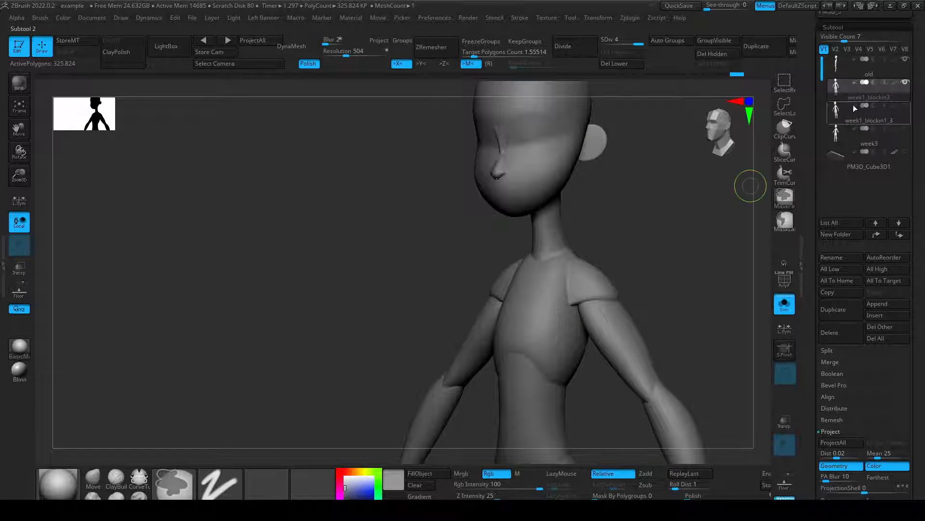
pyautogui.click(840, 72)
pyautogui.click(837, 89)
pyautogui.click(839, 76)
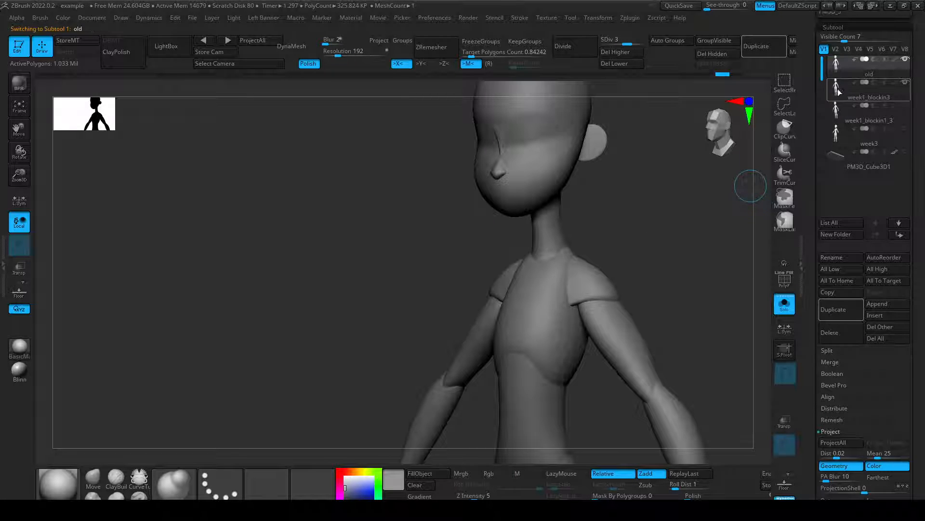
pyautogui.click(840, 87)
pyautogui.click(840, 76)
pyautogui.click(840, 88)
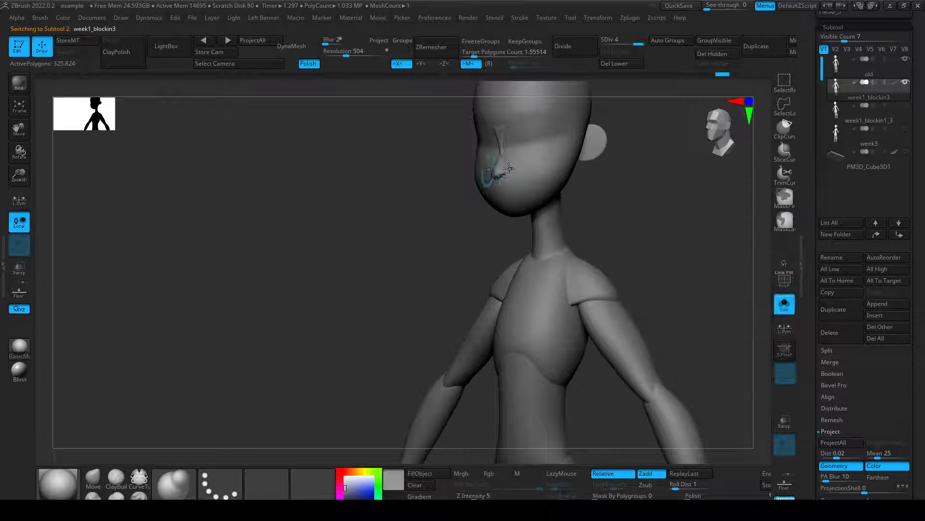
pyautogui.click(841, 74)
pyautogui.click(841, 87)
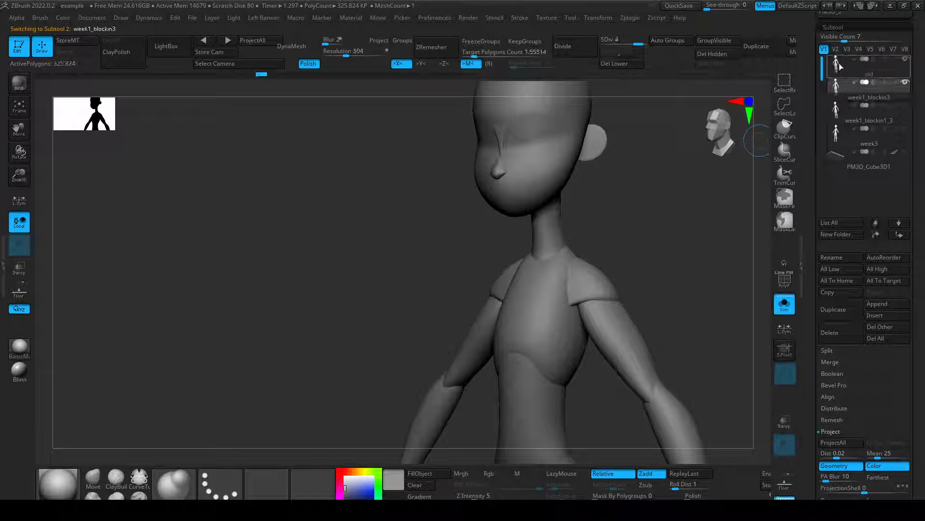
pyautogui.click(840, 75)
pyautogui.click(839, 84)
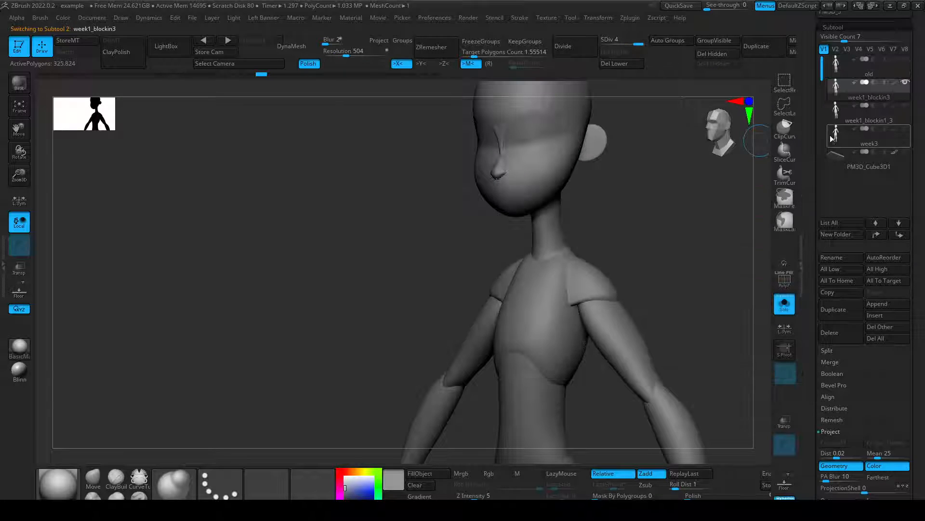
# Subdivide week1_blockin3 to level 5 and project the old body onto it, with the old subtool visible.
pyautogui.hotkey('ctrl', 'd')
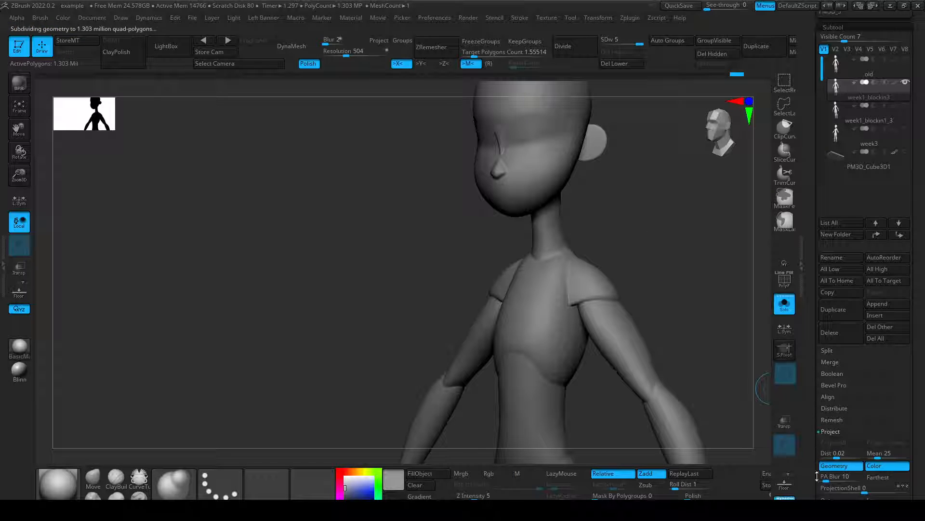
pyautogui.moveTo(817, 476); pyautogui.dragTo(852, 255)
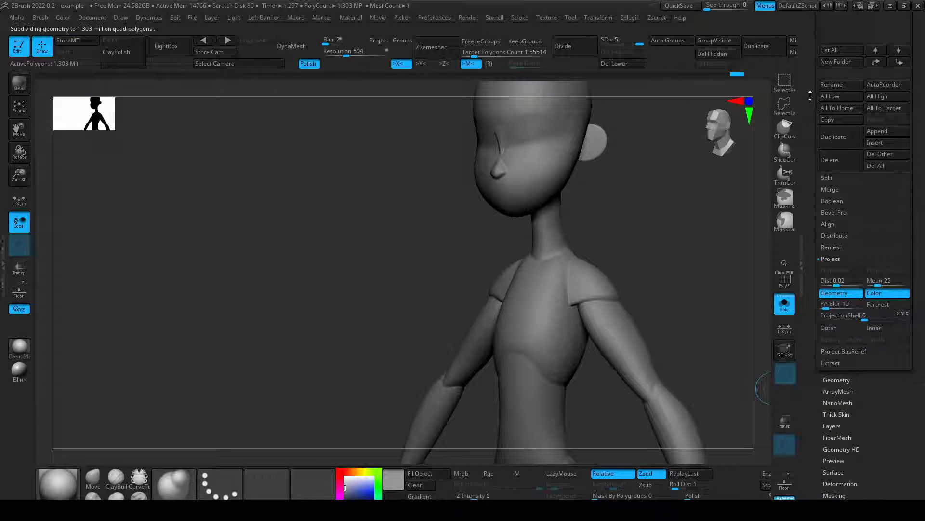
pyautogui.moveTo(810, 96); pyautogui.dragTo(811, 195)
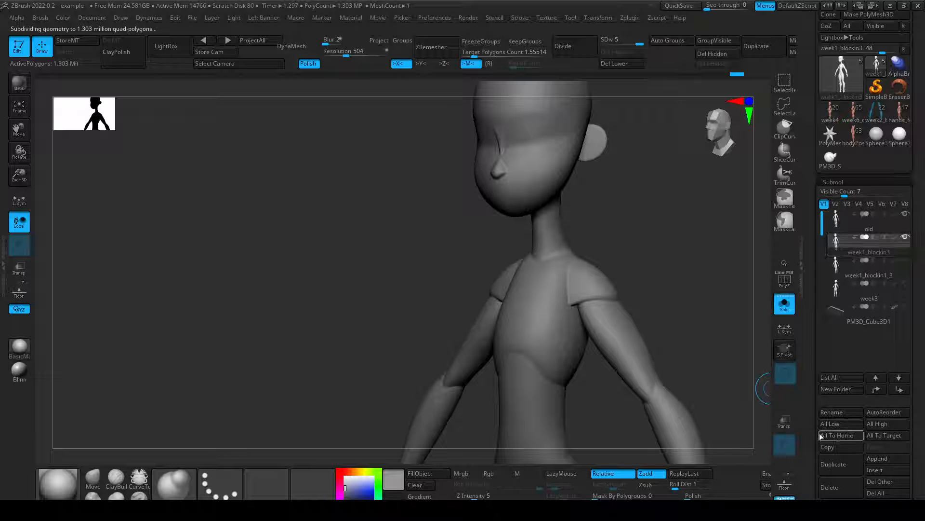
pyautogui.scroll(-6, 820, 433)
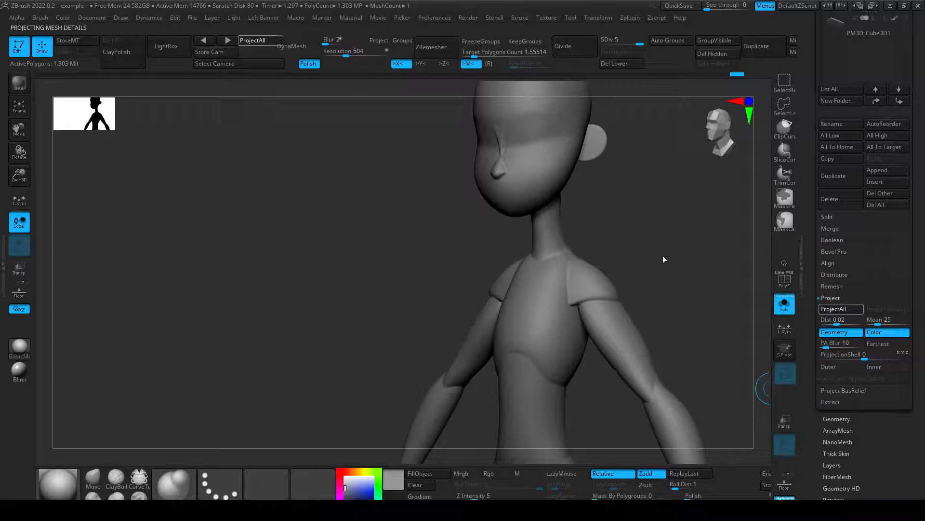
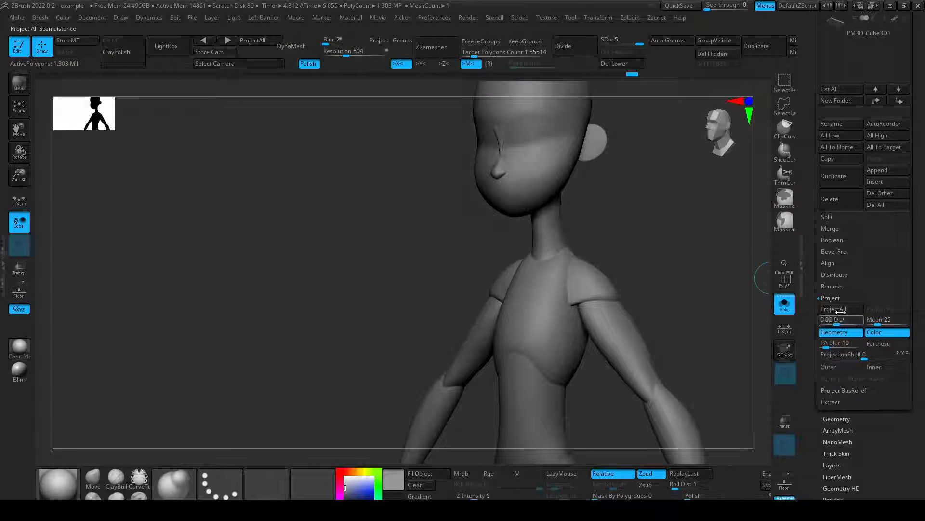
# Compare the level 5 projection on week1_blockin3 with the old body from the front and back by switching between the two subtools.
pyautogui.scroll(4, 841, 241)
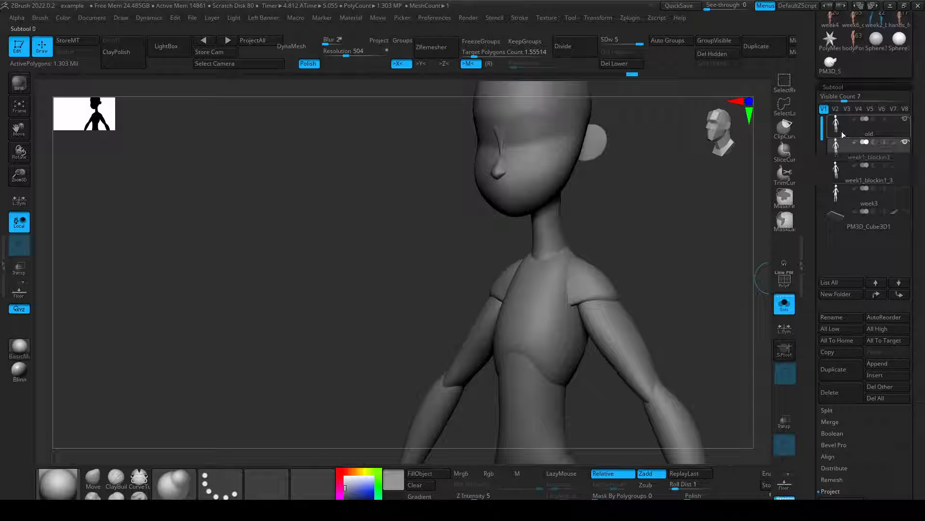
pyautogui.click(843, 134)
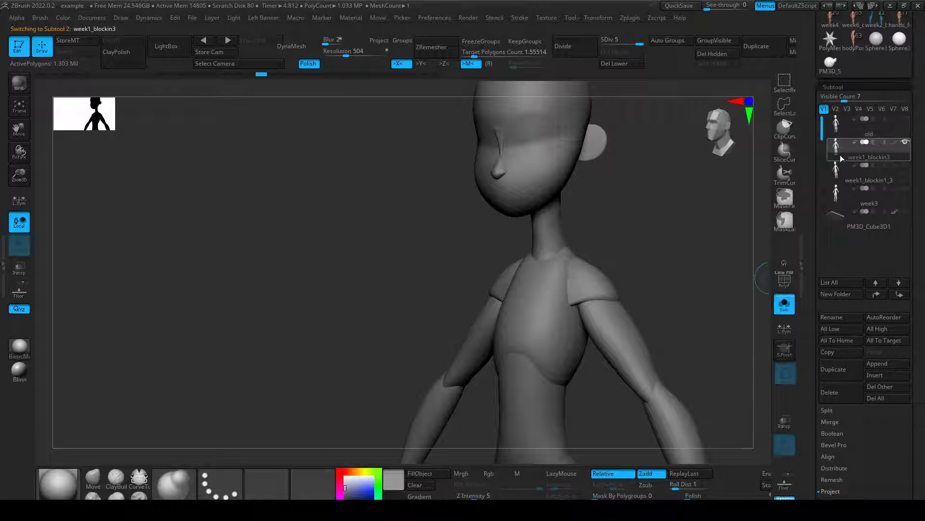
pyautogui.click(841, 140)
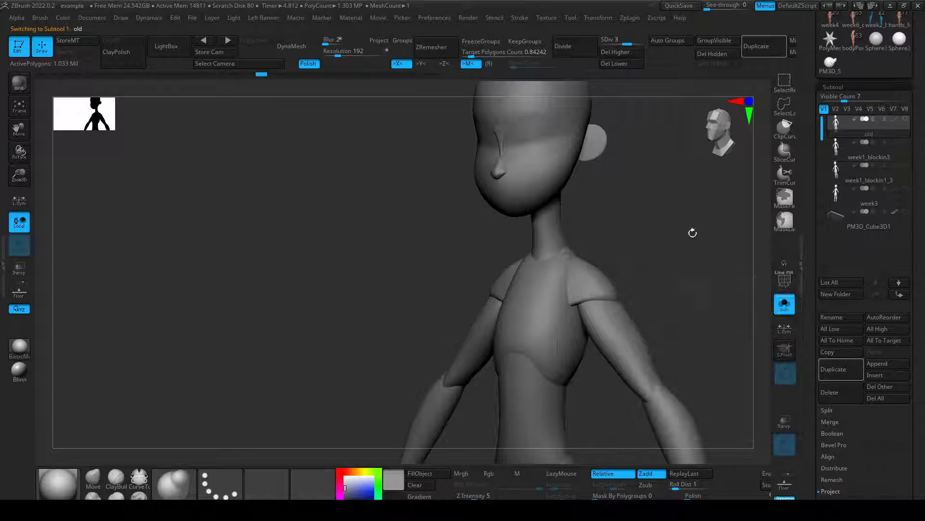
pyautogui.moveTo(702, 280); pyautogui.dragTo(481, 289)
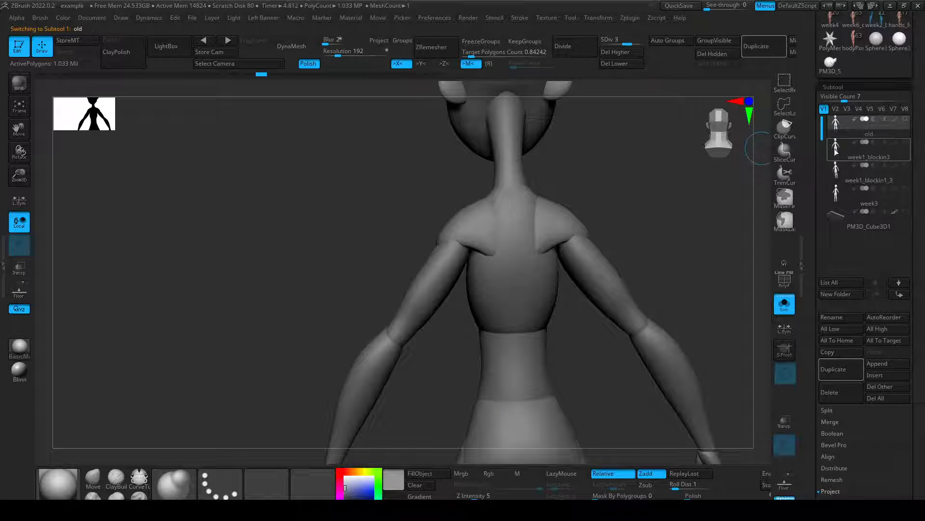
pyautogui.click(836, 129)
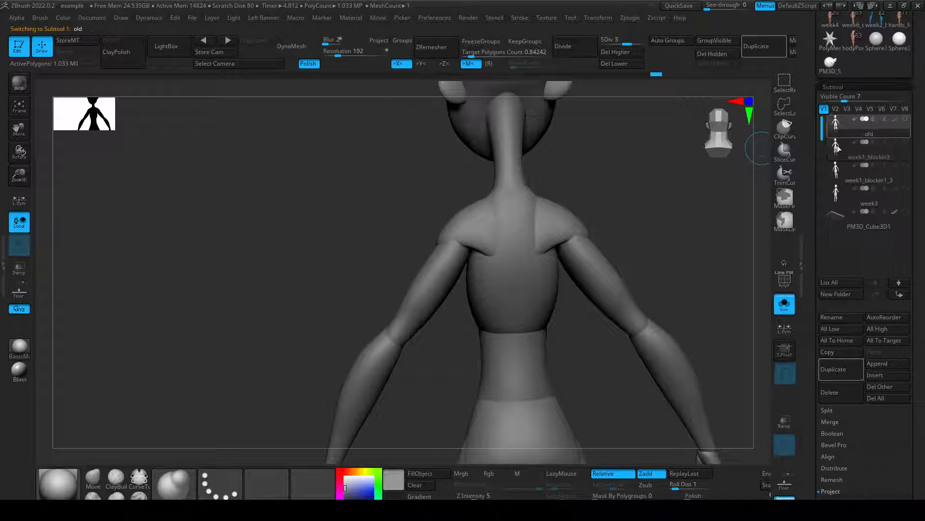
pyautogui.moveTo(825, 178)
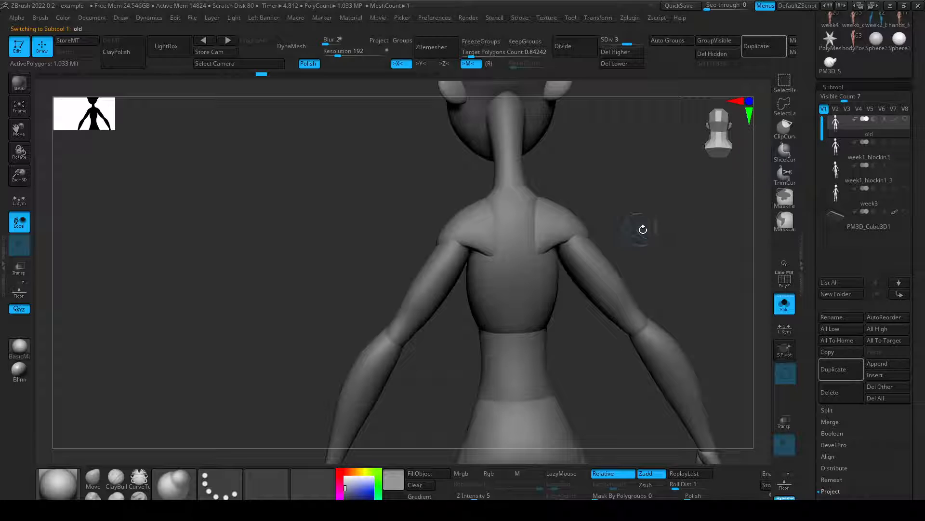
pyautogui.moveTo(643, 229); pyautogui.dragTo(765, 198)
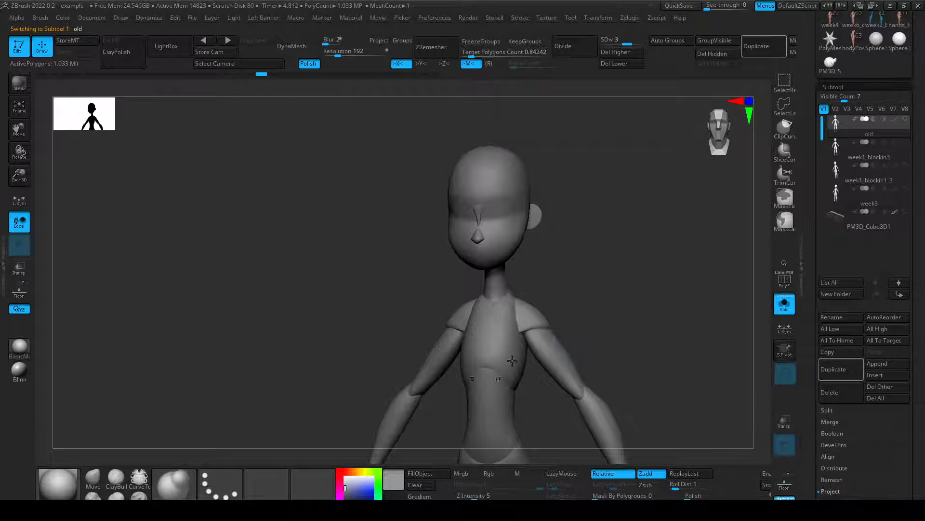
pyautogui.click(838, 151)
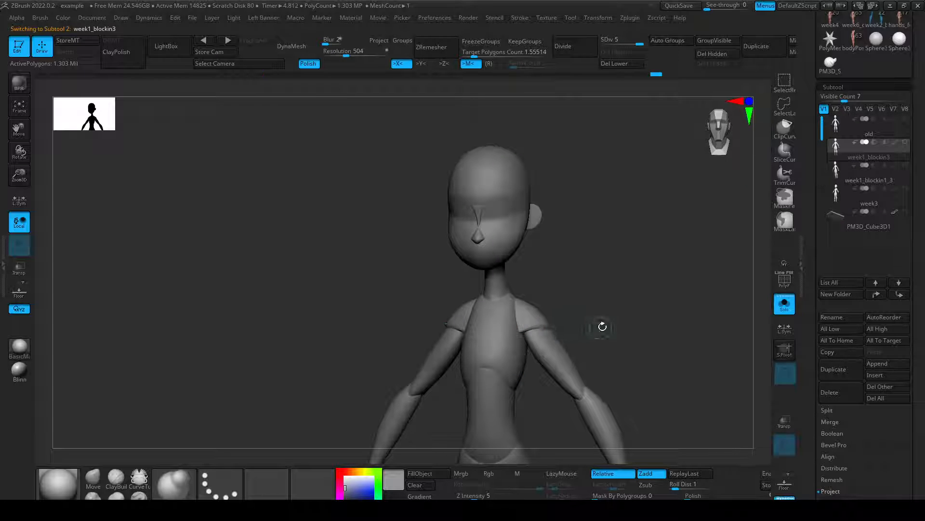
pyautogui.moveTo(603, 326); pyautogui.dragTo(608, 279)
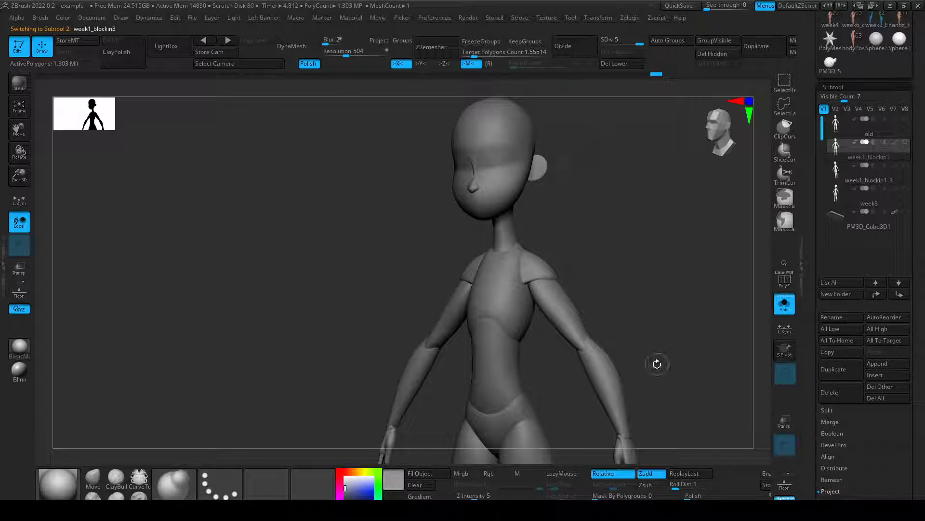
# Step week1_blockin3 down to subdivision level 1 and back up to level 4 to review the form at each level.
pyautogui.hotkey('shift', 'd')
pyautogui.hotkey('shift', 'd')
pyautogui.hotkey('shift', 'd')
pyautogui.hotkey('shift', 'd')
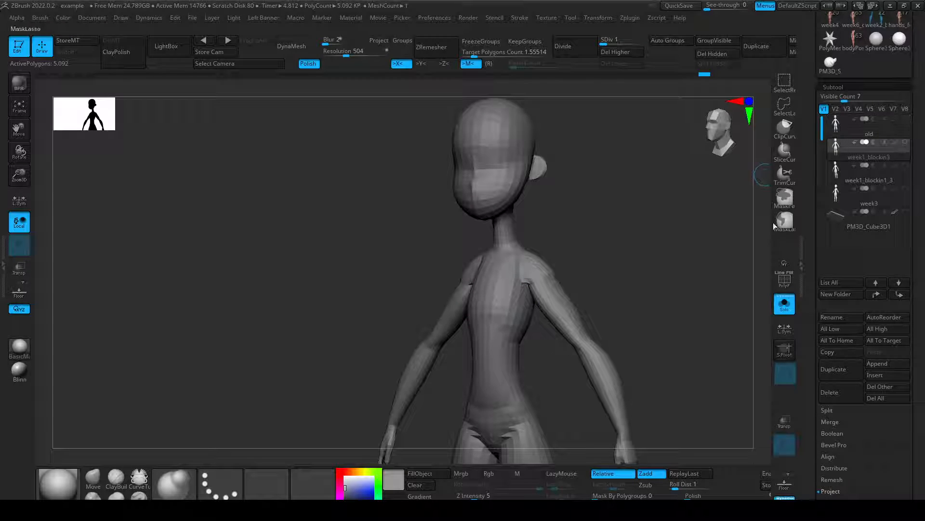
pyautogui.press('d')
pyautogui.press('d')
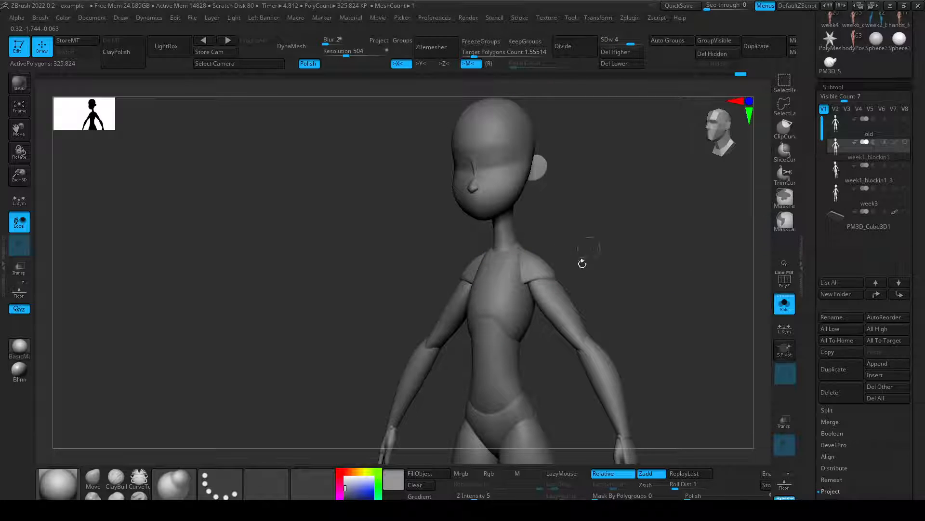
pyautogui.moveTo(582, 264); pyautogui.dragTo(637, 260)
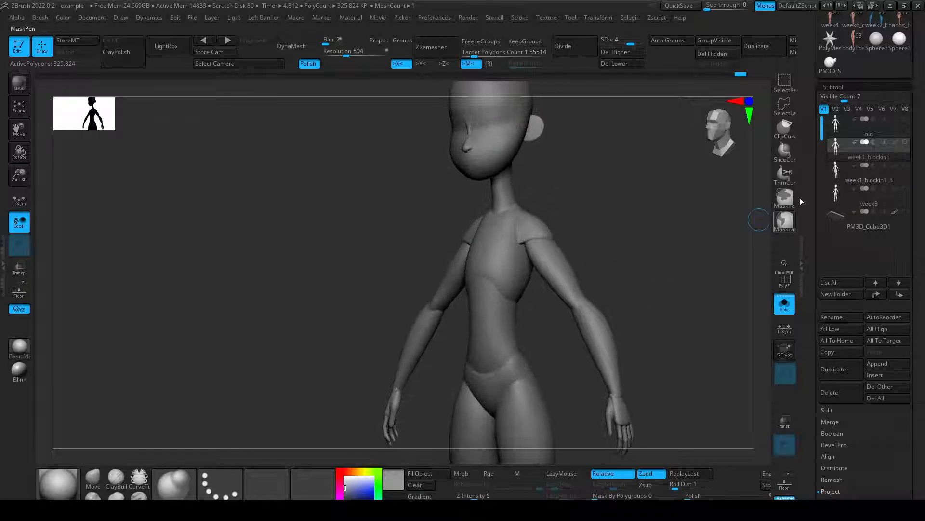
# Compare week1_blockin3 with the old body once more and delete the old subtool.
pyautogui.click(851, 134)
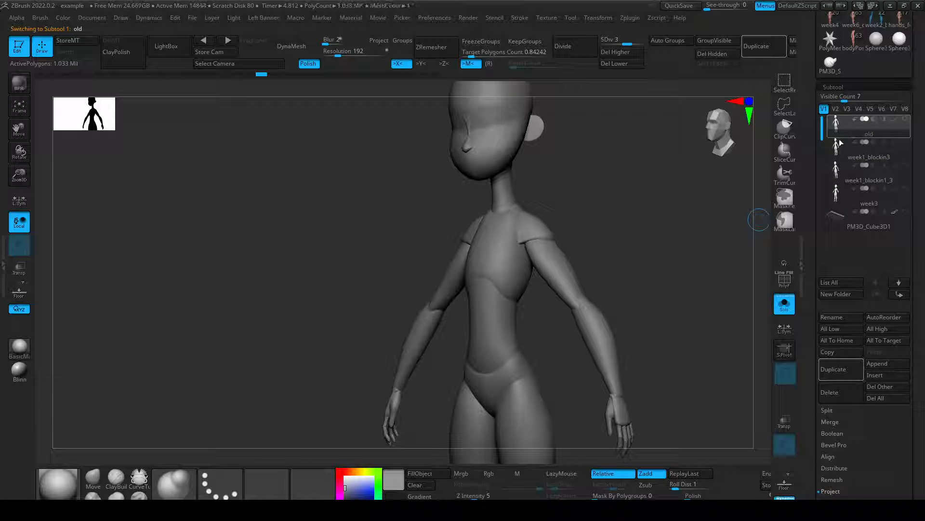
pyautogui.click(840, 143)
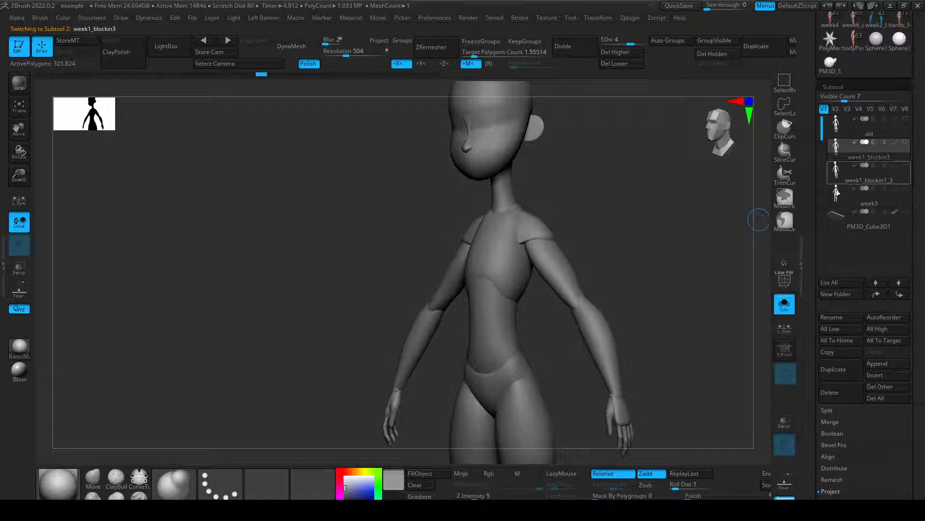
pyautogui.click(851, 130)
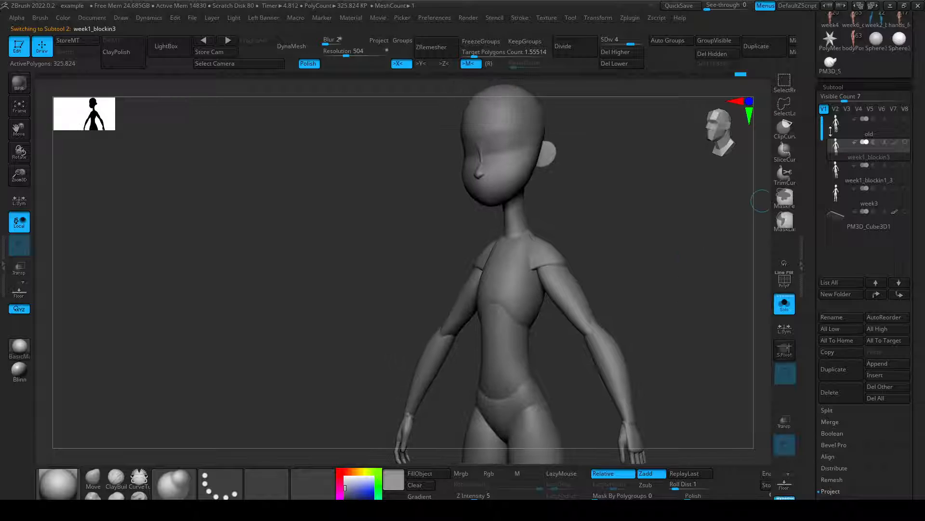
pyautogui.click(840, 402)
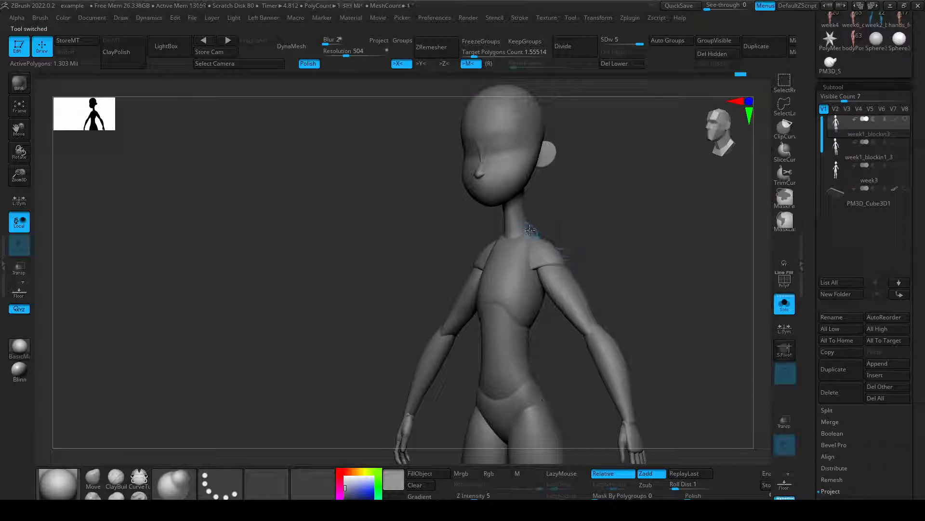
# Smooth the transition between the base of the neck and the shoulder on week1_blockin3 at subdivision level 5.
pyautogui.moveTo(530, 230)
pyautogui.keyDown('alt'); pyautogui.mouseDown()
pyautogui.moveTo(557, 238)
pyautogui.moveTo(576, 229)
pyautogui.moveTo(554, 232)
pyautogui.mouseUp(); pyautogui.keyUp('alt')
pyautogui.keyDown('shift'); pyautogui.moveTo(512, 304); pyautogui.dragTo(513, 292); pyautogui.keyUp('shift')
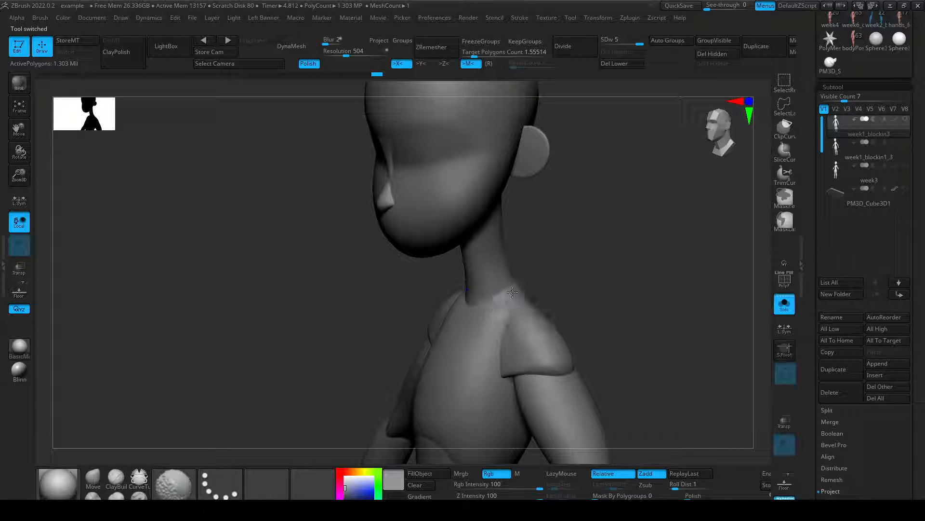
pyautogui.moveTo(581, 314)
pyautogui.keyDown('alt'); pyautogui.mouseDown()
pyautogui.moveTo(578, 334)
pyautogui.moveTo(586, 221)
pyautogui.moveTo(628, 263)
pyautogui.mouseUp(); pyautogui.keyUp('alt')
# At subdivision level 3, soften the block-in seams around the shoulders, hips, buttocks and lower ribcage, front and back.
pyautogui.hotkey('shift', 'd')
pyautogui.hotkey('shift', 'd')
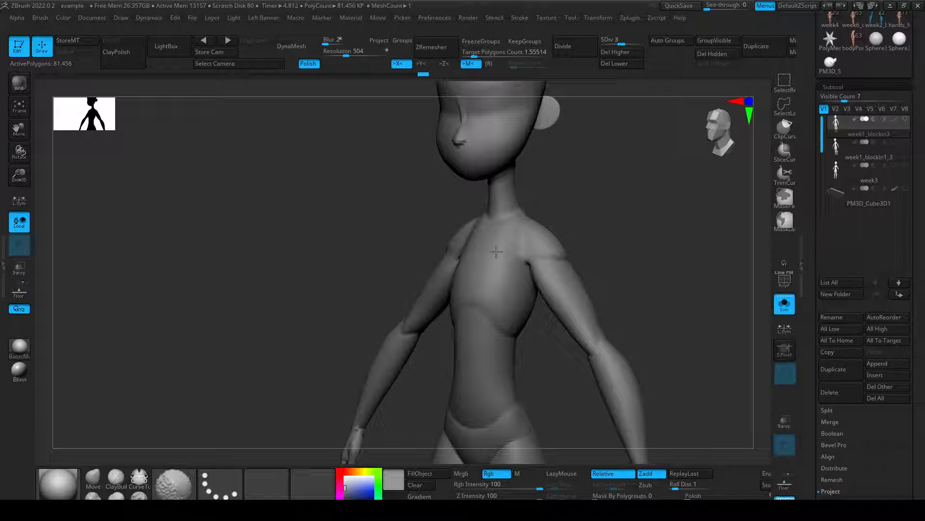
pyautogui.keyDown('alt'); pyautogui.moveTo(595, 317); pyautogui.dragTo(544, 246); pyautogui.keyUp('alt')
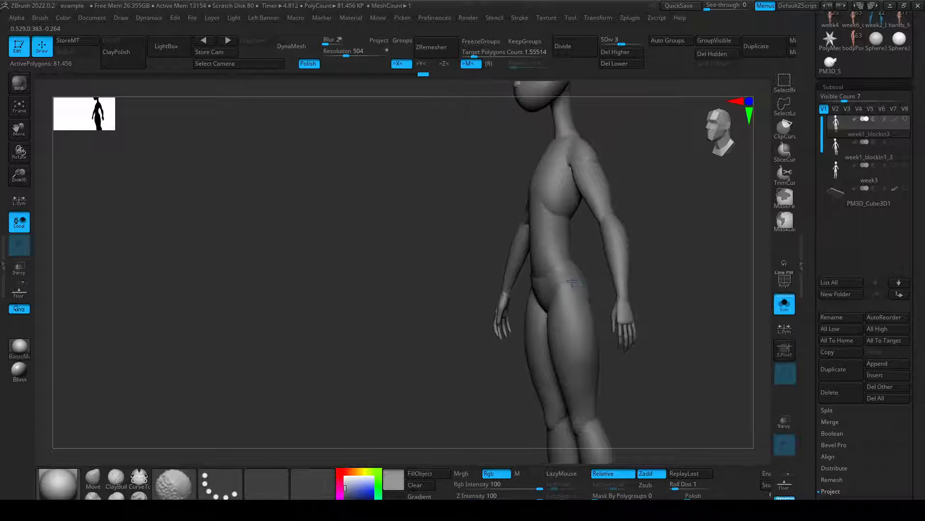
pyautogui.keyDown('shift'); pyautogui.moveTo(663, 395); pyautogui.dragTo(591, 385); pyautogui.keyUp('shift')
pyautogui.moveTo(582, 316); pyautogui.dragTo(601, 323)
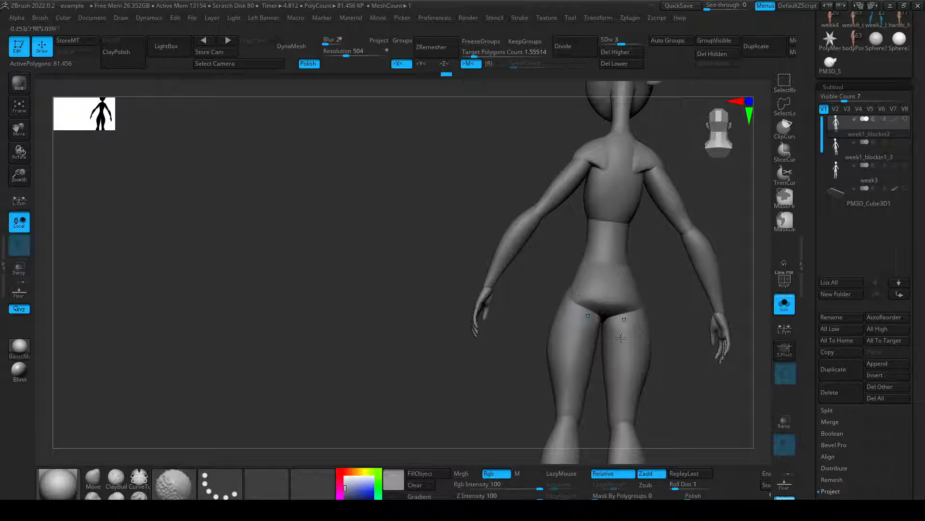
pyautogui.moveTo(672, 368)
pyautogui.keyDown('shift'); pyautogui.mouseDown()
pyautogui.moveTo(627, 365)
pyautogui.moveTo(636, 224)
pyautogui.mouseUp(); pyautogui.keyUp('shift')
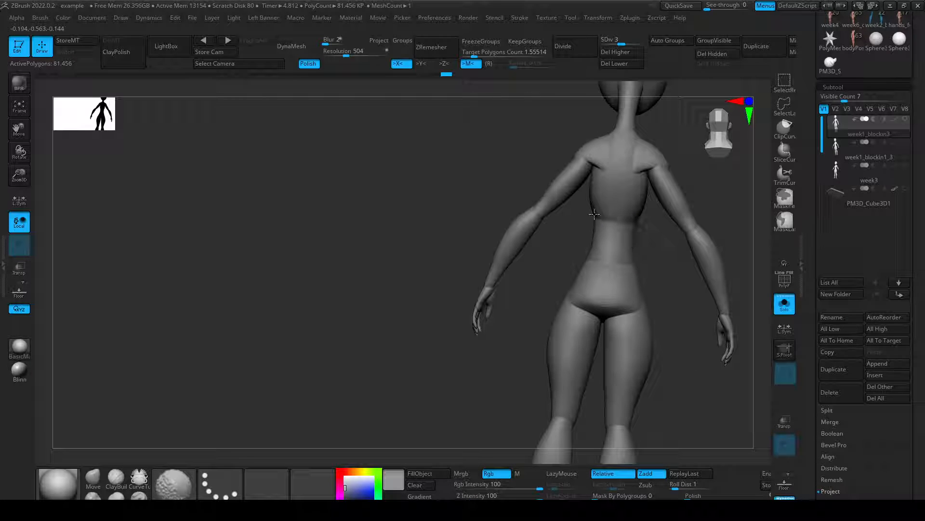
pyautogui.moveTo(706, 239); pyautogui.dragTo(601, 238)
pyautogui.keyDown('alt'); pyautogui.moveTo(726, 165); pyautogui.dragTo(675, 197); pyautogui.keyUp('alt')
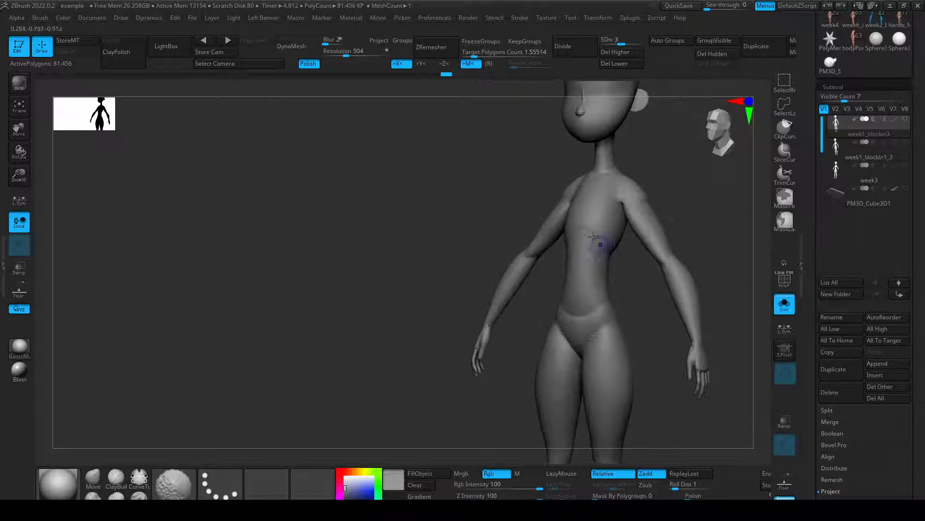
pyautogui.keyDown('alt'); pyautogui.moveTo(634, 250); pyautogui.dragTo(640, 222); pyautogui.keyUp('alt')
# Return through level 4 to subdivision level 5 while smoothing the seams around the hips and buttocks.
pyautogui.press('d')
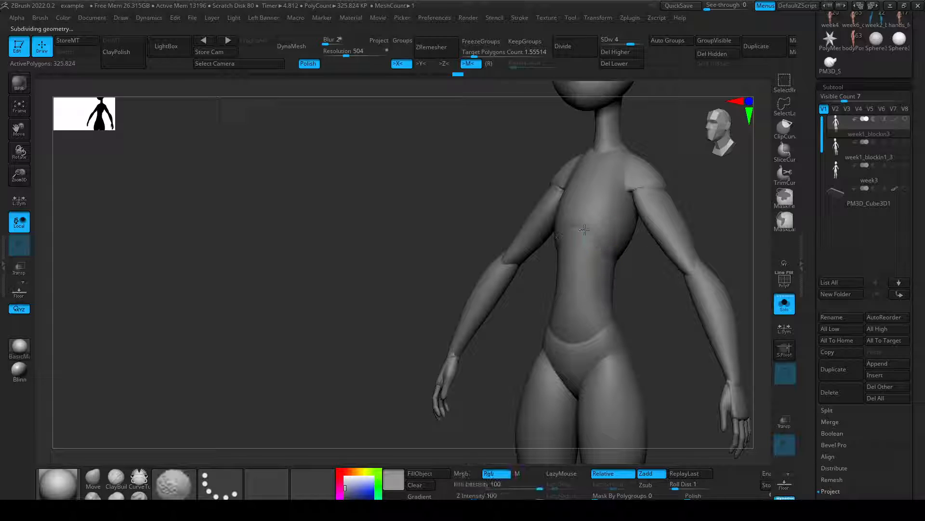
pyautogui.moveTo(573, 382)
pyautogui.mouseDown(button='right')
pyautogui.moveTo(657, 351)
pyautogui.moveTo(739, 378)
pyautogui.moveTo(626, 353)
pyautogui.mouseUp(button='right')
pyautogui.keyDown('shift'); pyautogui.moveTo(630, 351); pyautogui.dragTo(631, 380); pyautogui.keyUp('shift')
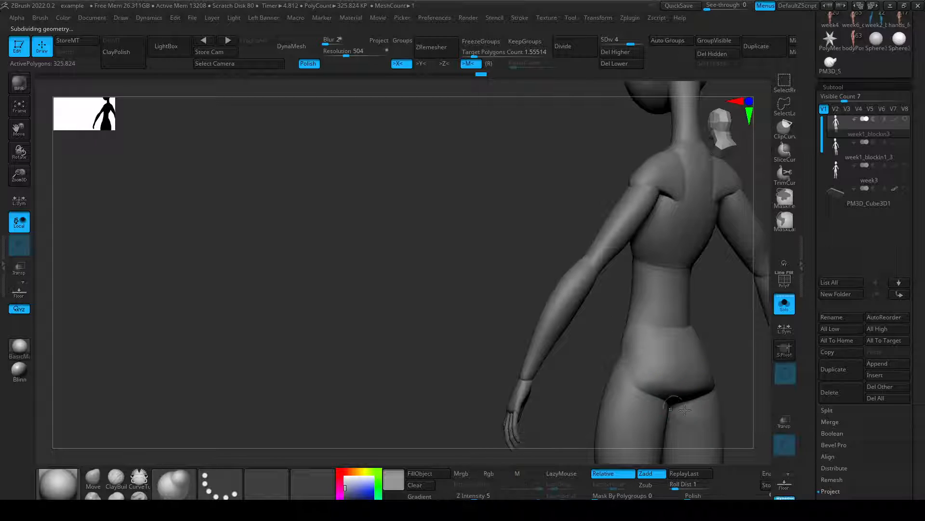
pyautogui.moveTo(592, 355); pyautogui.dragTo(629, 369, button='right')
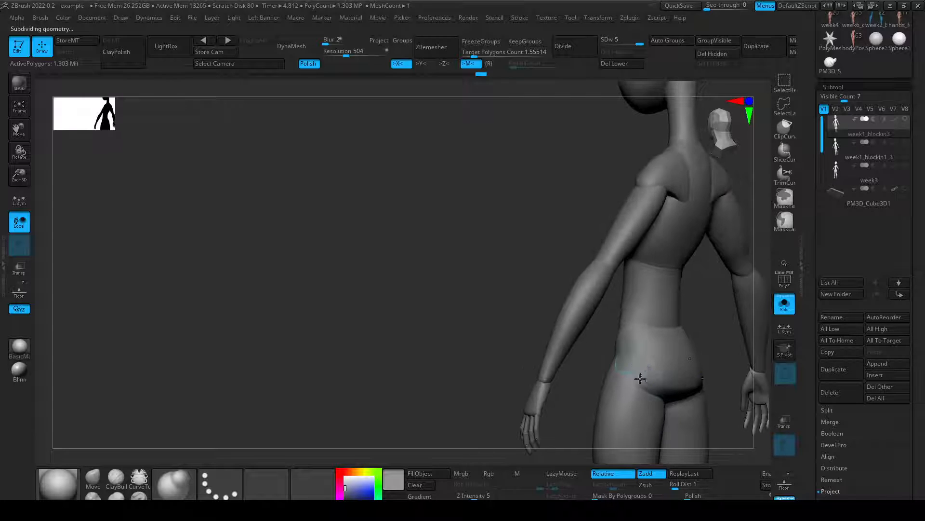
pyautogui.press('shift')
pyautogui.moveTo(556, 363); pyautogui.dragTo(599, 366, button='right')
pyautogui.moveTo(642, 279); pyautogui.dragTo(576, 362, button='right')
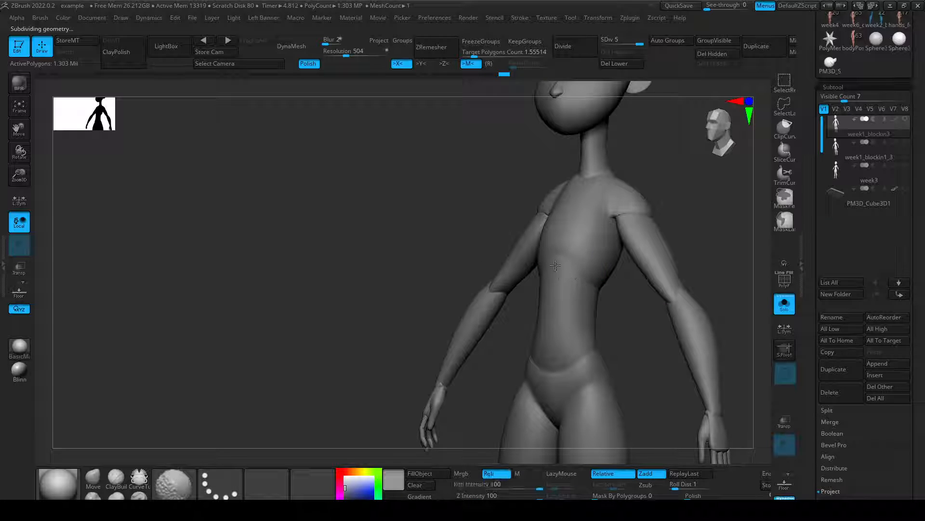
# Set the sculpting brush's Z Intensity to 20, try strokes on the front armpit crease and undo the last strokes.
pyautogui.moveTo(597, 327); pyautogui.dragTo(673, 206, button='right')
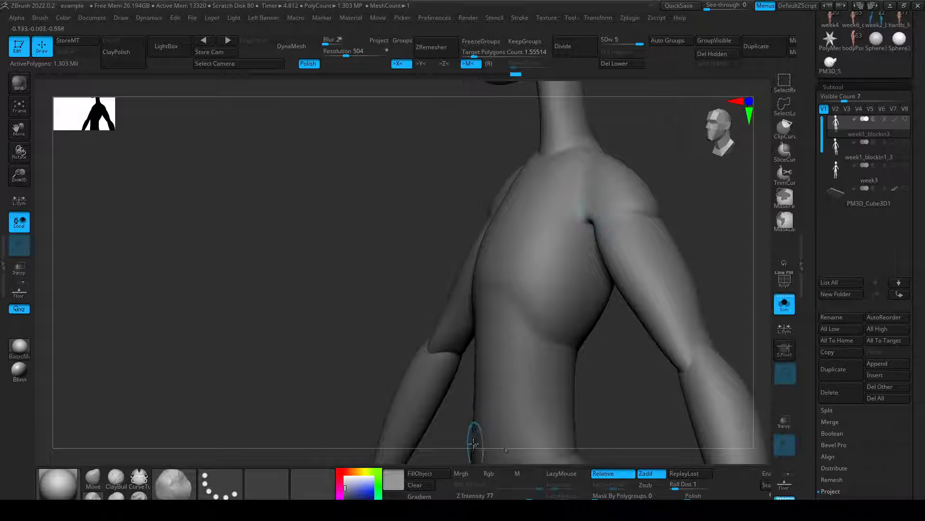
pyautogui.click(488, 497)
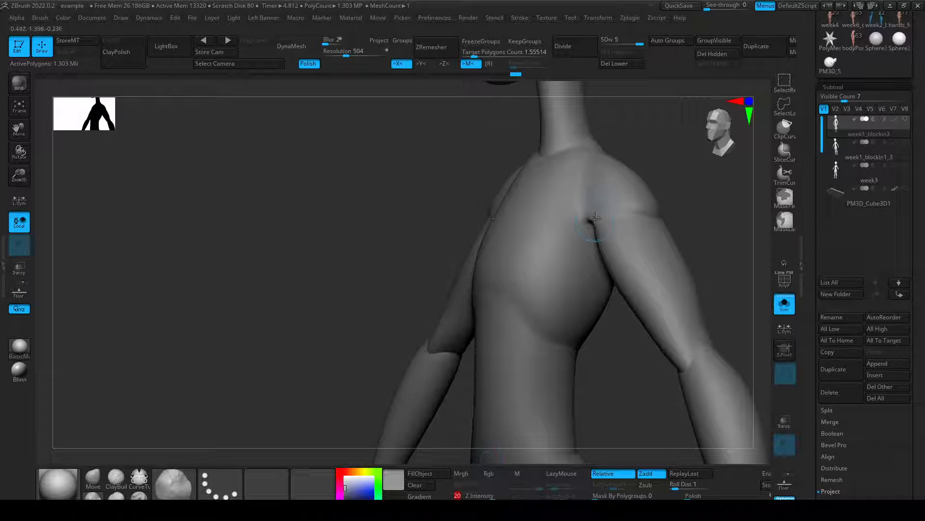
pyautogui.moveTo(594, 218); pyautogui.dragTo(592, 241)
pyautogui.moveTo(650, 391); pyautogui.dragTo(540, 402, button='right')
pyautogui.hotkey('ctrl', 'z')
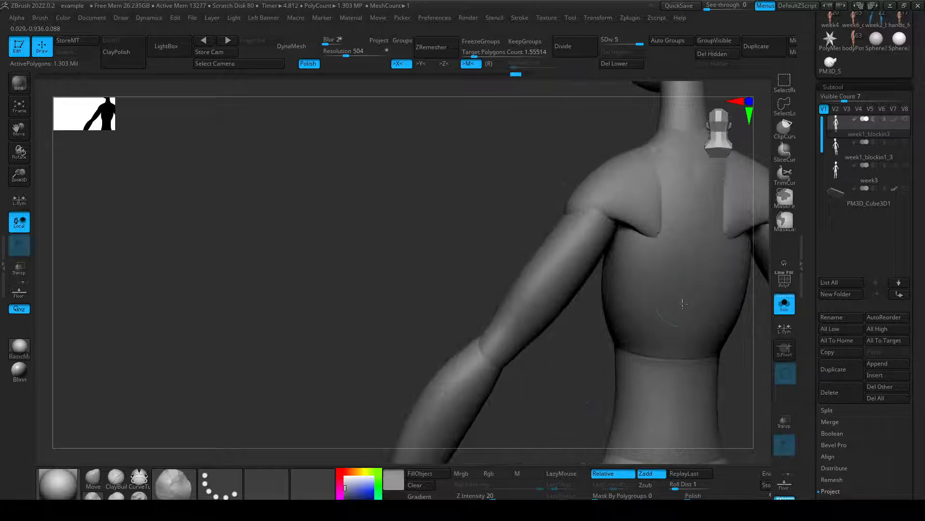
pyautogui.keyDown('alt'); pyautogui.moveTo(682, 303); pyautogui.dragTo(562, 311, button='right'); pyautogui.keyUp('alt')
pyautogui.hotkey('ctrl', 'z')
# Rework the lower ribcage seam across the back, undoing a stroke and dropping to subdivision level 4 to smooth it.
pyautogui.moveTo(533, 237); pyautogui.dragTo(523, 242)
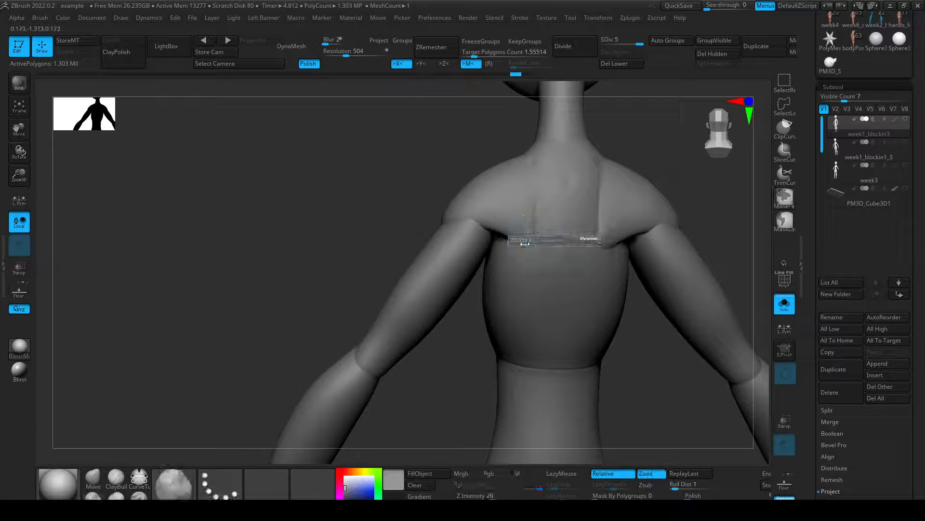
pyautogui.moveTo(515, 364)
pyautogui.keyDown('shift'); pyautogui.mouseDown()
pyautogui.moveTo(539, 366)
pyautogui.moveTo(522, 363)
pyautogui.mouseUp(); pyautogui.keyUp('shift')
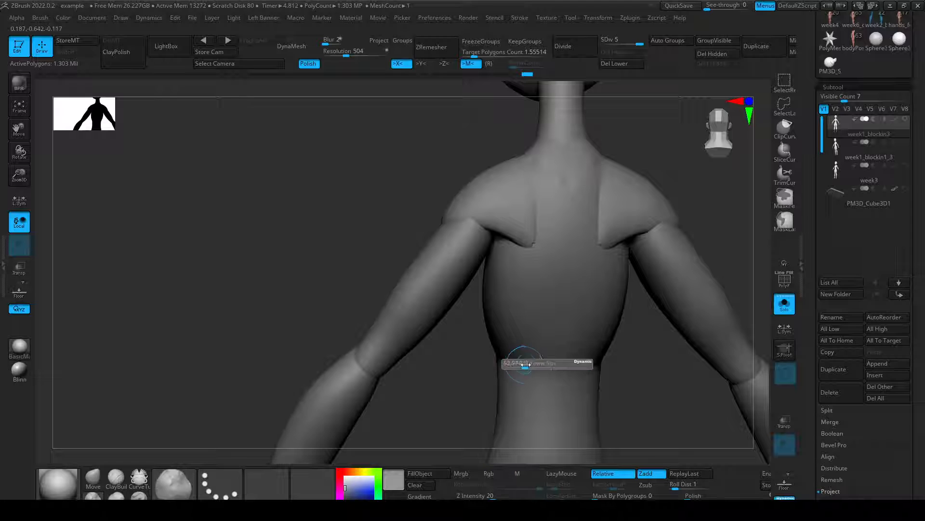
pyautogui.hotkey('ctrl', 'z')
pyautogui.moveTo(619, 372); pyautogui.dragTo(606, 382, button='right')
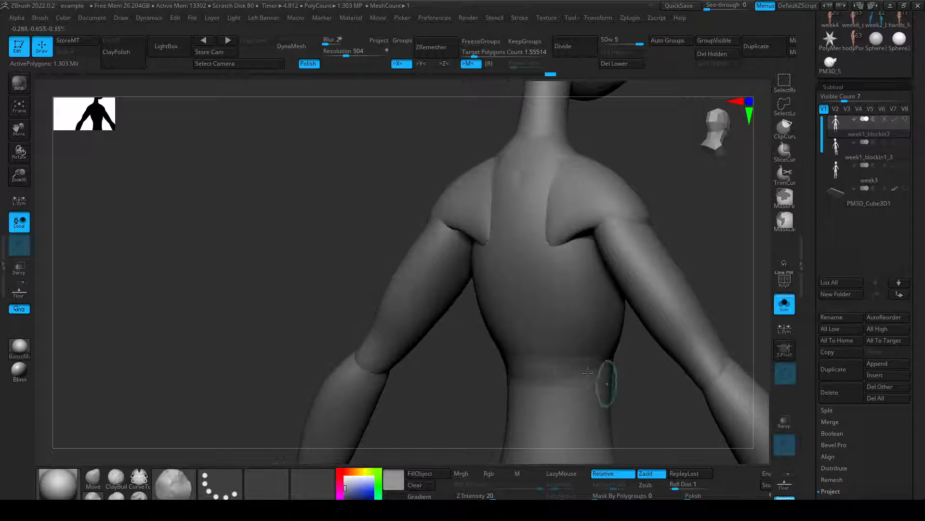
pyautogui.hotkey('shift', 'd')
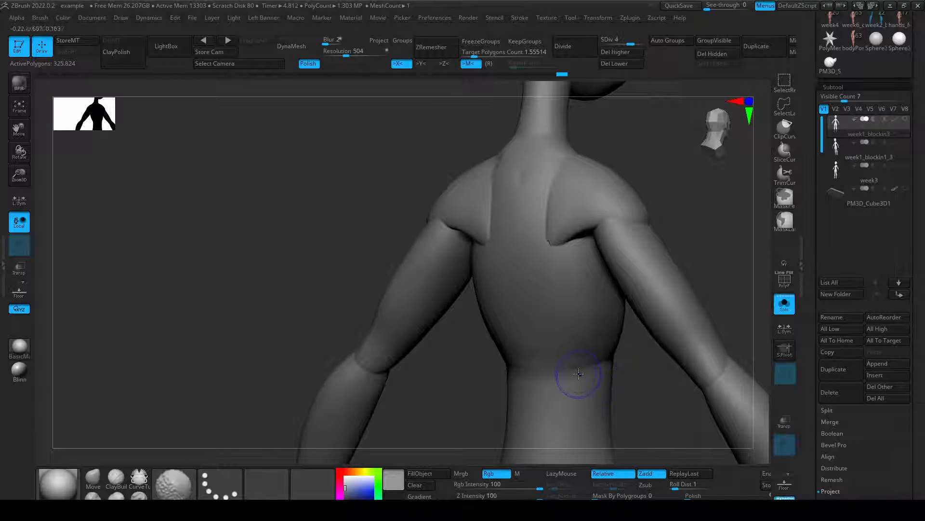
pyautogui.moveTo(546, 364)
pyautogui.keyDown('shift'); pyautogui.mouseDown()
pyautogui.moveTo(610, 362)
pyautogui.moveTo(552, 363)
pyautogui.mouseUp(); pyautogui.keyUp('shift')
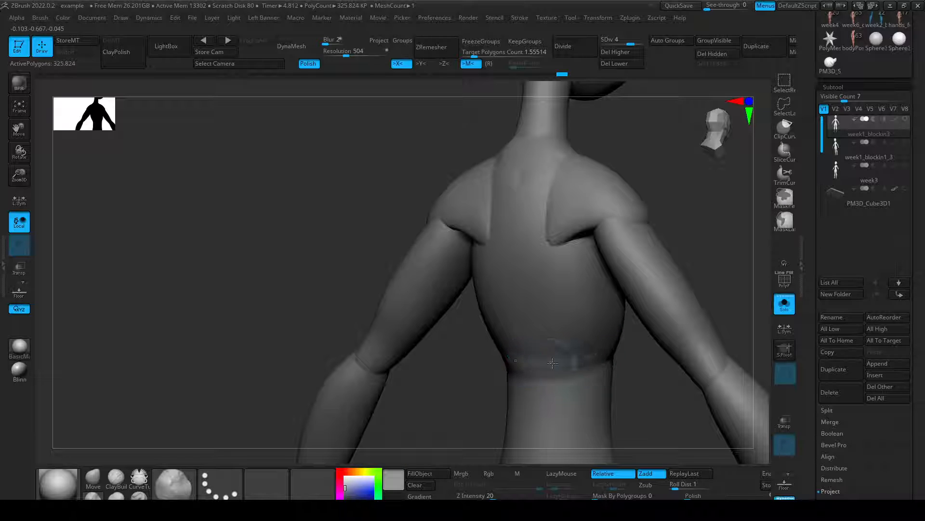
pyautogui.press('shift')
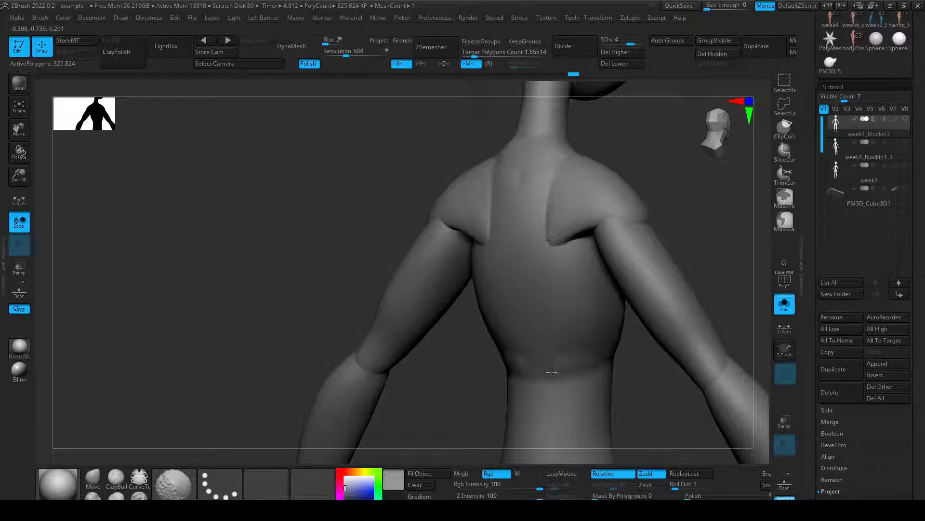
# Set the sculpting brush's Z Intensity to 4 and blend the lower ribcage seam across the back.
pyautogui.click(473, 498)
pyautogui.keyDown('alt'); pyautogui.moveTo(530, 358); pyautogui.dragTo(467, 295, button='right'); pyautogui.keyUp('alt')
pyautogui.keyDown('shift'); pyautogui.moveTo(530, 314); pyautogui.dragTo(617, 337, button='right'); pyautogui.keyUp('shift')
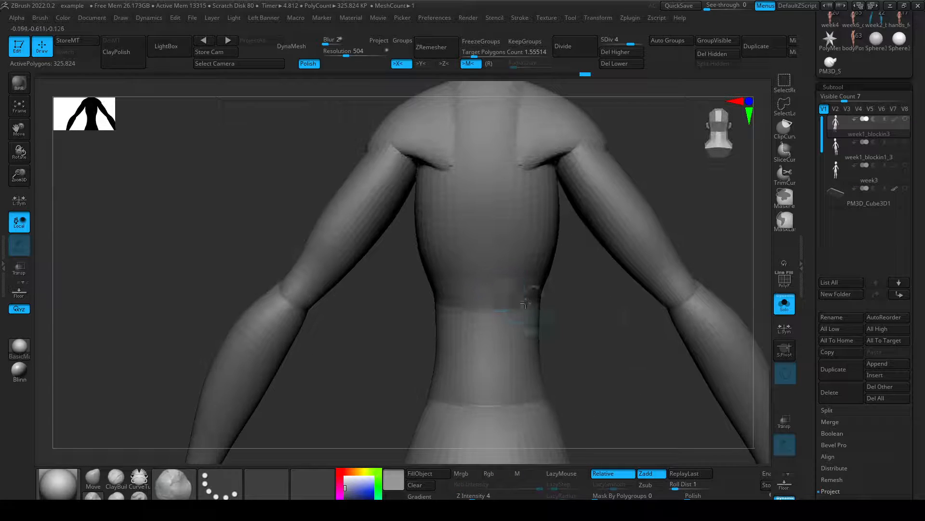
pyautogui.moveTo(560, 314); pyautogui.dragTo(557, 283, button='right')
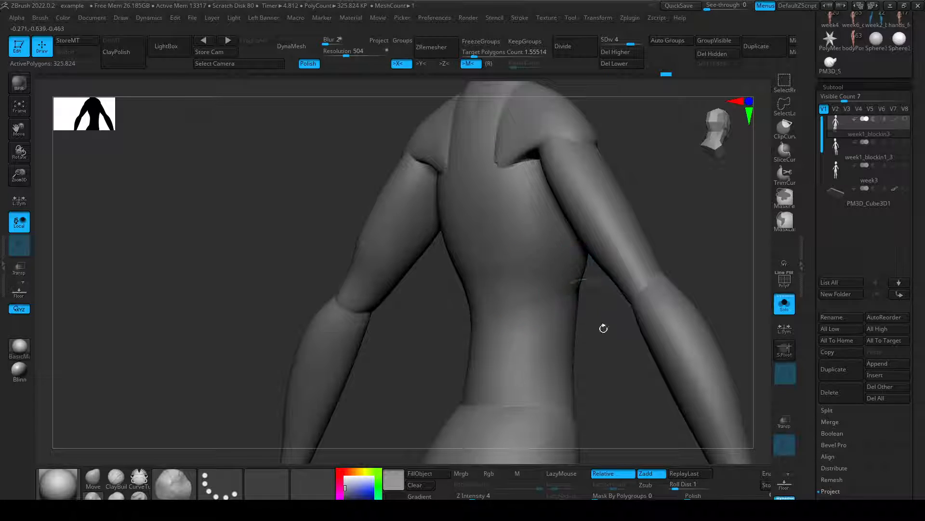
pyautogui.keyDown('shift'); pyautogui.moveTo(603, 327); pyautogui.dragTo(442, 300, button='right'); pyautogui.keyUp('shift')
# Smooth the seams between the shoulder blades, upper back and base of the neck.
pyautogui.keyDown('alt'); pyautogui.moveTo(422, 226); pyautogui.dragTo(439, 349, button='right'); pyautogui.keyUp('alt')
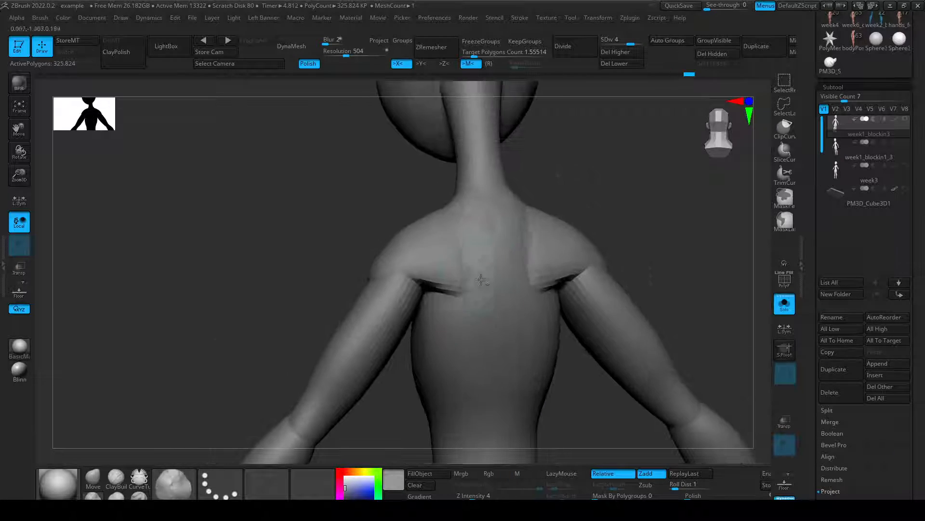
pyautogui.keyDown('shift'); pyautogui.moveTo(477, 275); pyautogui.dragTo(447, 298); pyautogui.keyUp('shift')
pyautogui.keyDown('alt'); pyautogui.moveTo(622, 213); pyautogui.dragTo(638, 210, button='right'); pyautogui.keyUp('alt')
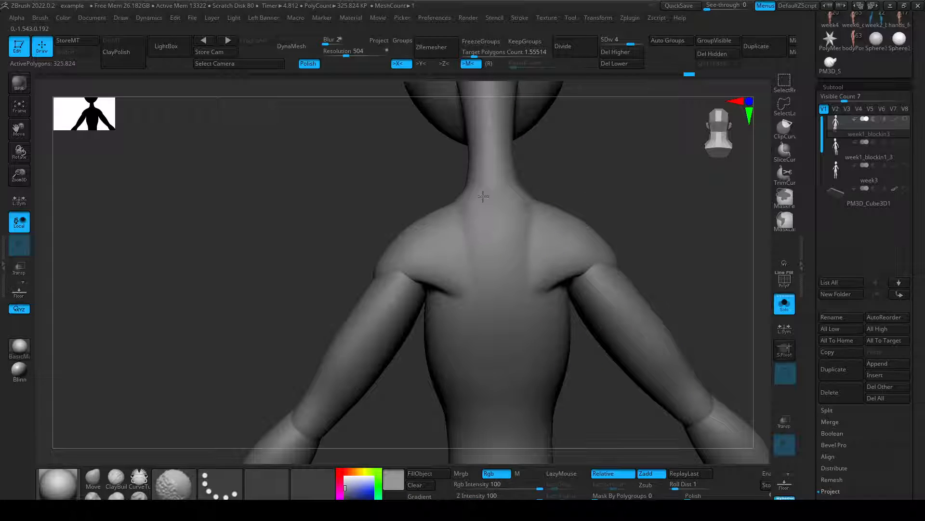
pyautogui.keyDown('shift'); pyautogui.moveTo(483, 196); pyautogui.dragTo(469, 210); pyautogui.keyUp('shift')
pyautogui.press('b')
pyautogui.press('d')
pyautogui.press('s')
pyautogui.press('s')
pyautogui.moveTo(469, 249); pyautogui.dragTo(457, 251)
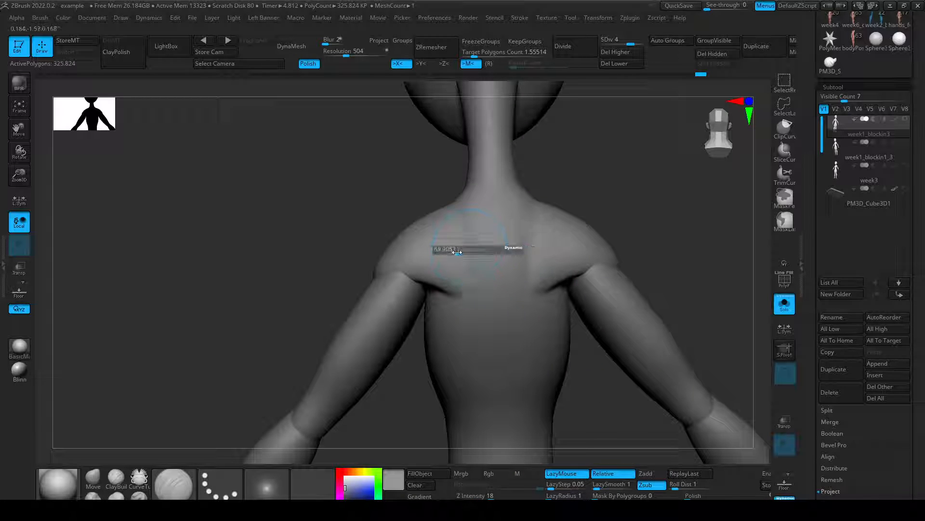
# Select the Move brush for shaping the shoulders.
pyautogui.press('b')
pyautogui.press('m')
pyautogui.press('v')
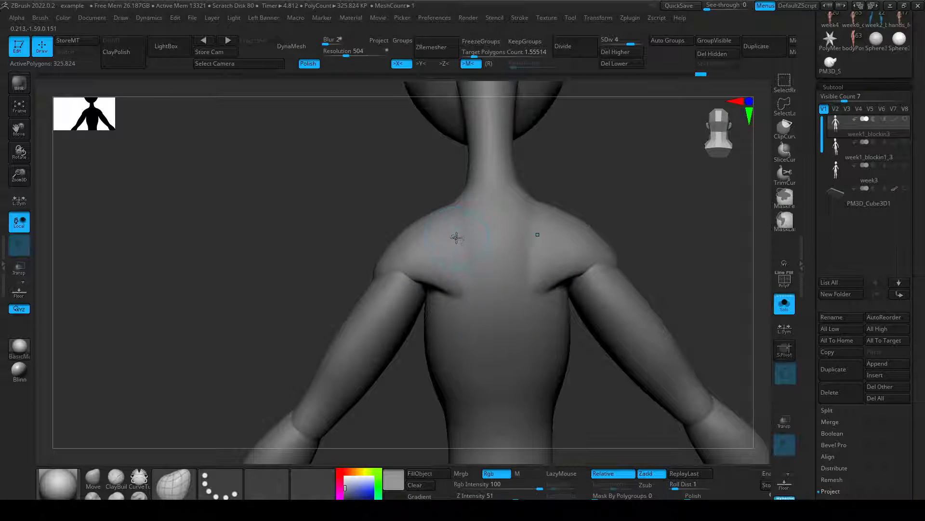
pyautogui.moveTo(608, 217); pyautogui.dragTo(642, 212, button='right')
# Examine the finished week6 character's body with and without its clothing, then return to the week1 block-in figure.
pyautogui.click(852, 19)
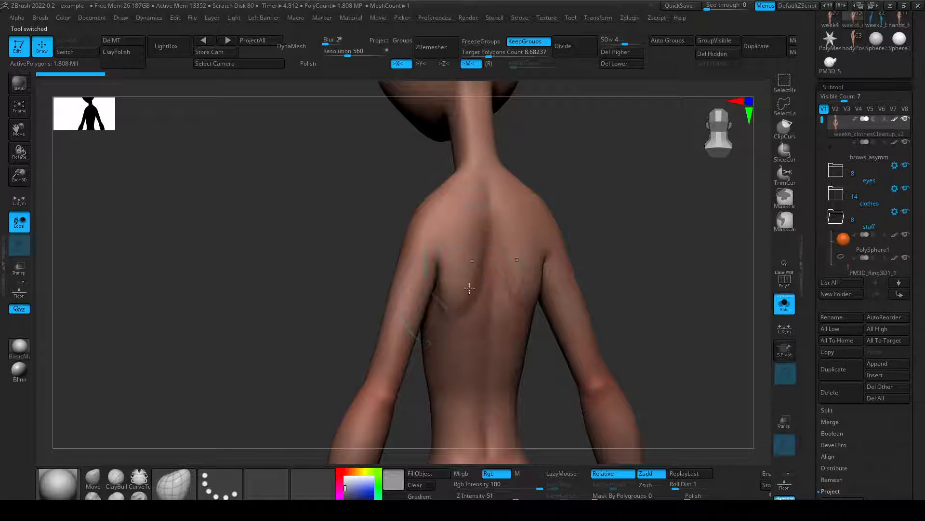
pyautogui.moveTo(631, 214); pyautogui.dragTo(626, 294, button='right')
pyautogui.click(787, 308)
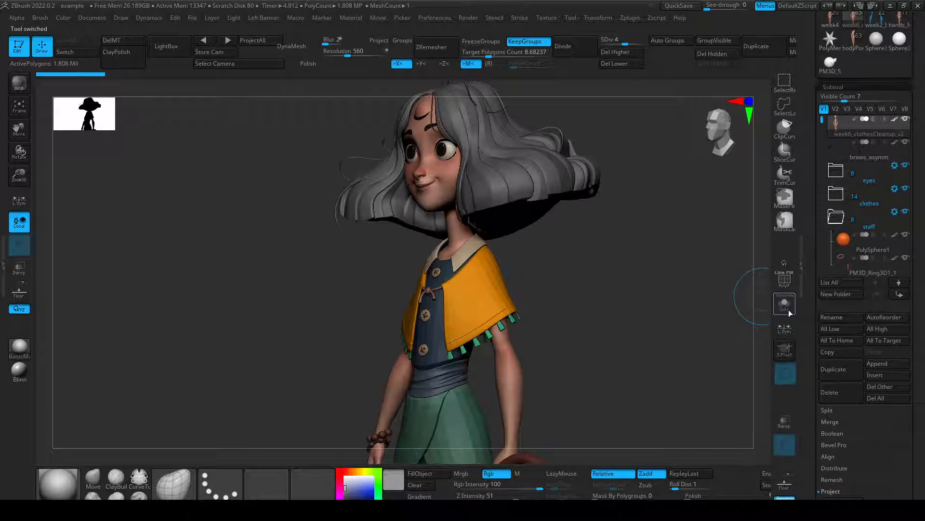
pyautogui.moveTo(687, 307); pyautogui.dragTo(576, 289)
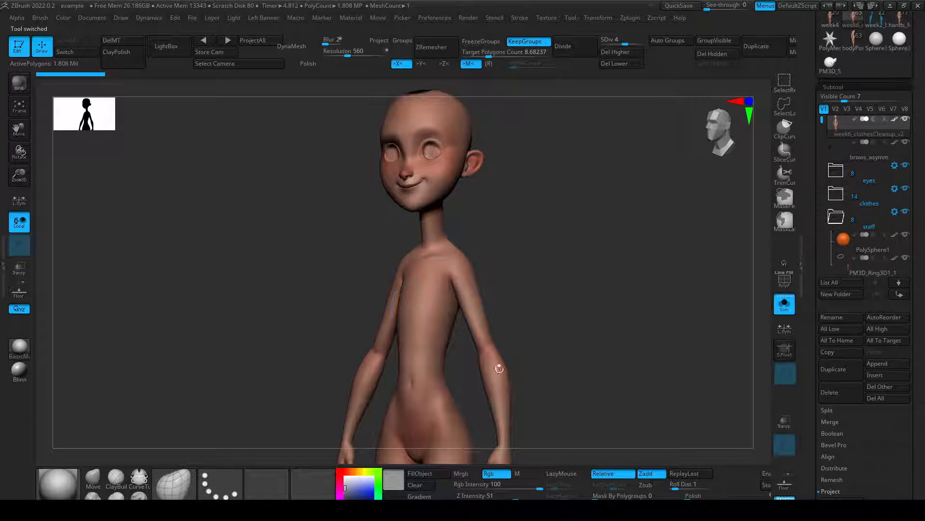
pyautogui.click(874, 19)
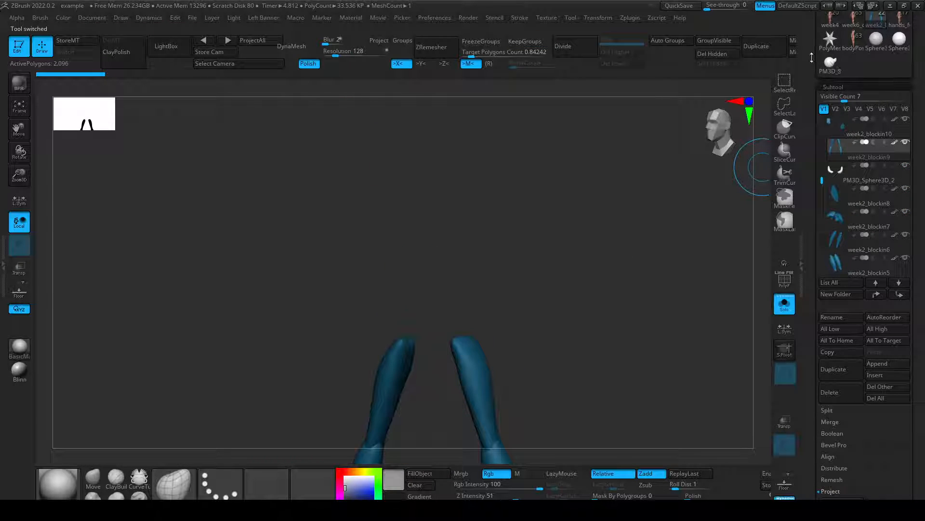
pyautogui.moveTo(812, 57); pyautogui.dragTo(813, 147)
pyautogui.click(876, 63)
# Drop the block-in body to subdivision level 1 and enlarge the Move brush's Draw Size to about 250.
pyautogui.moveTo(523, 245); pyautogui.dragTo(560, 248)
pyautogui.press('s')
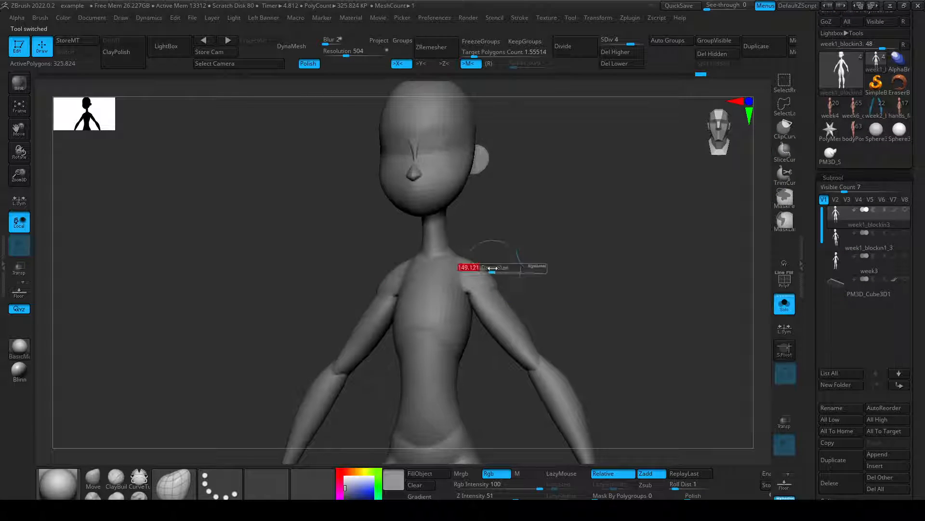
pyautogui.moveTo(493, 268)
pyautogui.mouseDown()
pyautogui.moveTo(506, 268)
pyautogui.moveTo(504, 279)
pyautogui.mouseUp()
pyautogui.press('s')
pyautogui.hotkey('shift', 'd')
pyautogui.hotkey('shift', 'd')
pyautogui.hotkey('shift', 'd')
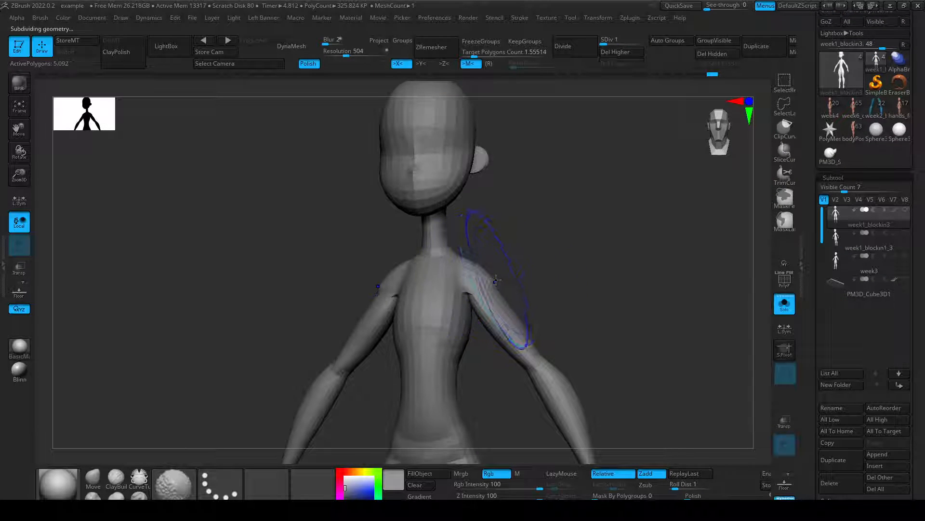
pyautogui.press('s')
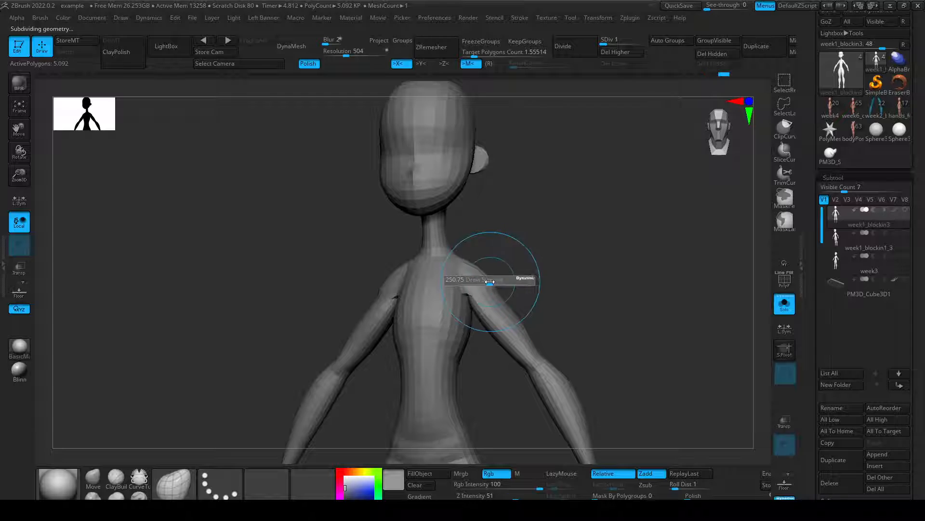
pyautogui.click(489, 282)
# Adjust the shape of both arms at the upper arm, elbow and wrist with the Move brush.
pyautogui.moveTo(492, 282)
pyautogui.keyDown('ctrl'); pyautogui.mouseDown(button='right')
pyautogui.moveTo(525, 277)
pyautogui.moveTo(521, 210)
pyautogui.mouseUp(button='right'); pyautogui.keyUp('ctrl')
pyautogui.keyDown('shift'); pyautogui.moveTo(520, 210); pyautogui.dragTo(518, 213, button='right'); pyautogui.keyUp('shift')
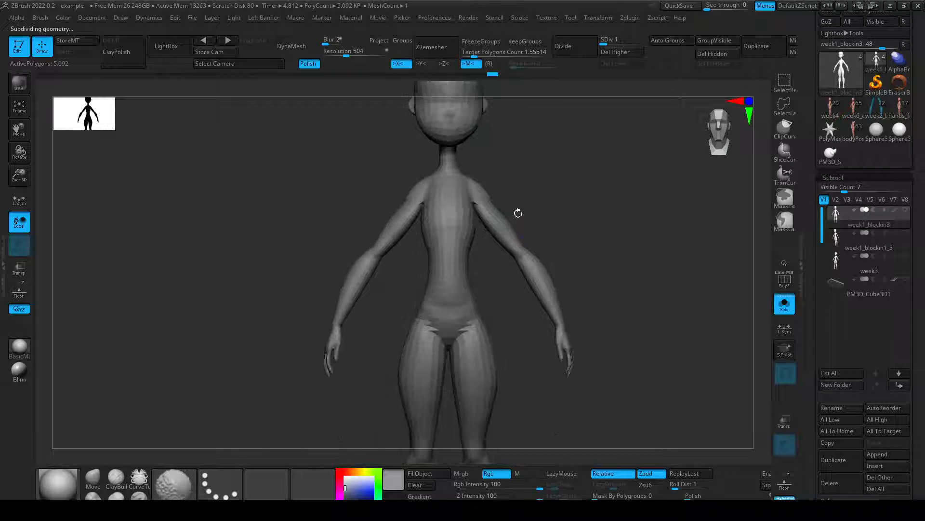
pyautogui.moveTo(501, 232); pyautogui.dragTo(503, 239)
pyautogui.moveTo(532, 274)
pyautogui.mouseDown()
pyautogui.moveTo(518, 273)
pyautogui.moveTo(529, 272)
pyautogui.mouseUp()
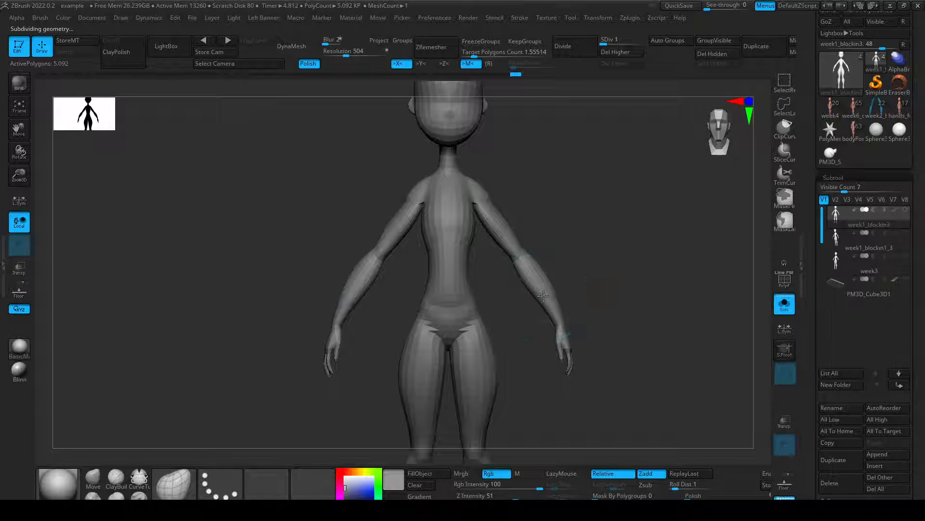
pyautogui.moveTo(554, 316); pyautogui.dragTo(558, 313)
pyautogui.moveTo(578, 270)
pyautogui.mouseDown(button='right')
pyautogui.moveTo(545, 236)
pyautogui.moveTo(554, 228)
pyautogui.moveTo(602, 241)
pyautogui.mouseUp(button='right')
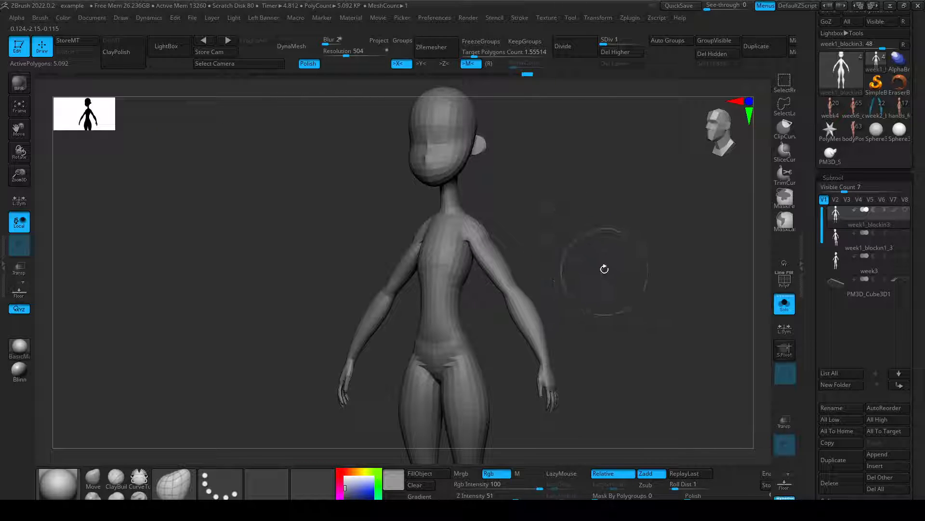
pyautogui.moveTo(605, 268); pyautogui.dragTo(588, 239, button='right')
# Activate the transform gizmo, turn off X symmetry and undo the trial gizmo moves.
pyautogui.press('w')
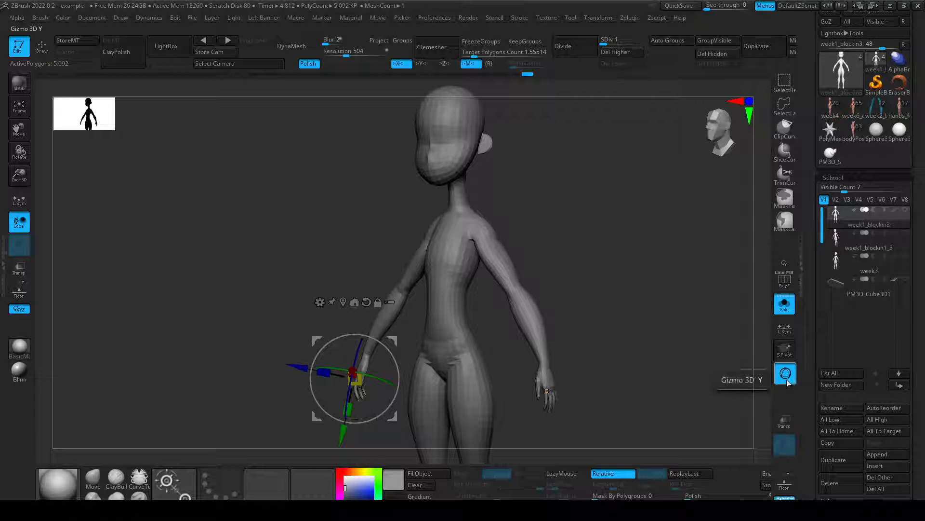
pyautogui.keyDown('alt'); pyautogui.moveTo(477, 316); pyautogui.dragTo(496, 238); pyautogui.keyUp('alt')
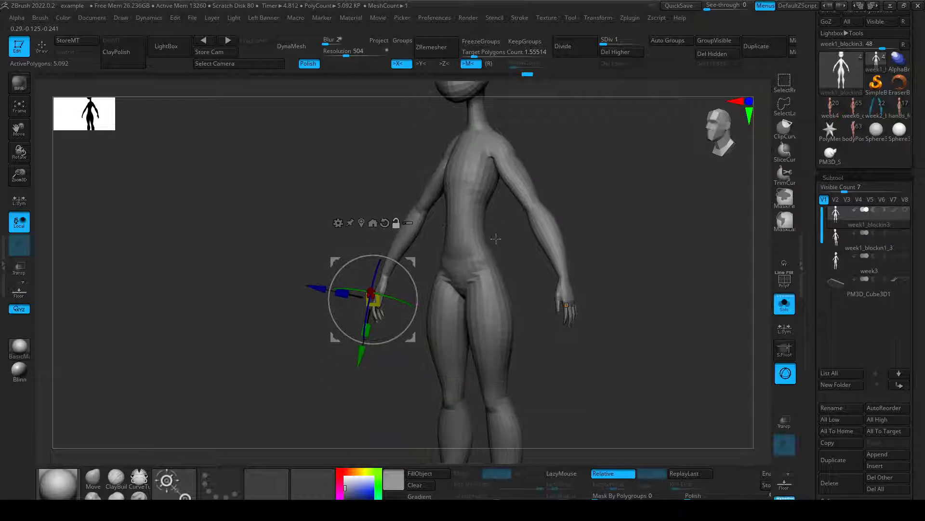
pyautogui.moveTo(360, 355)
pyautogui.mouseDown()
pyautogui.moveTo(379, 358)
pyautogui.moveTo(363, 417)
pyautogui.moveTo(371, 319)
pyautogui.moveTo(364, 352)
pyautogui.moveTo(373, 335)
pyautogui.moveTo(383, 338)
pyautogui.mouseUp()
pyautogui.hotkey('ctrl', 'z')
pyautogui.press('x')
pyautogui.hotkey('ctrl', 'z')
pyautogui.hotkey('ctrl', 'z')
pyautogui.moveTo(374, 301); pyautogui.dragTo(392, 296)
pyautogui.hotkey('ctrl', 'z')
pyautogui.moveTo(548, 206); pyautogui.dragTo(626, 248)
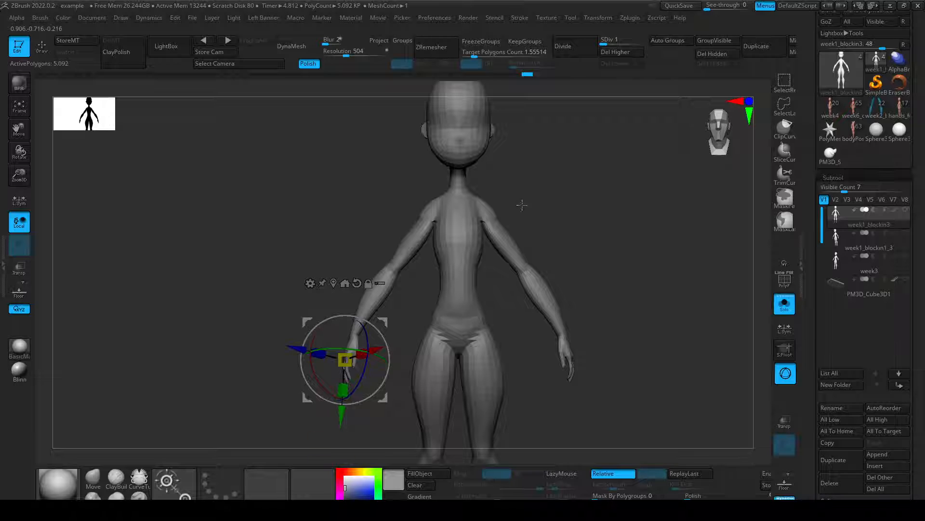
pyautogui.moveTo(535, 225); pyautogui.dragTo(505, 216)
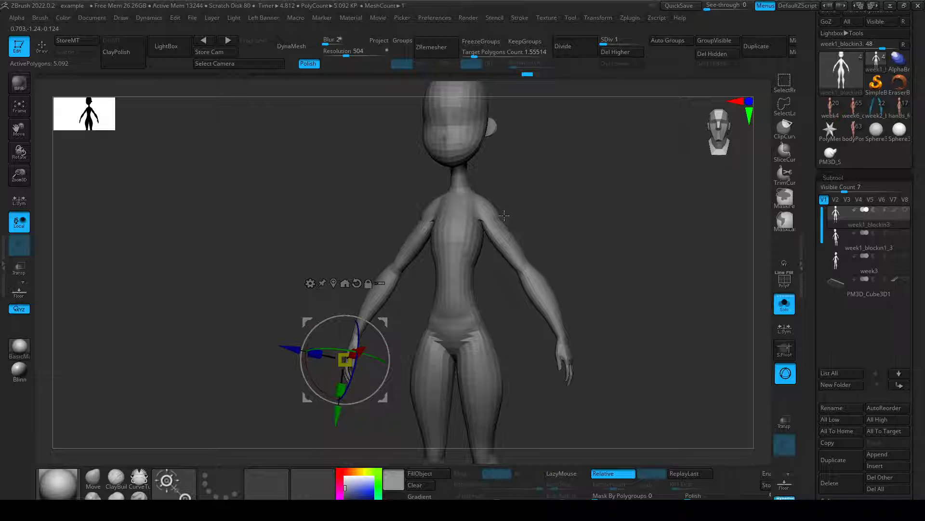
# Mask the figure's left arm with the MaskLasso brush and invert the mask so only that arm stays editable.
pyautogui.click(788, 111)
pyautogui.click(785, 130)
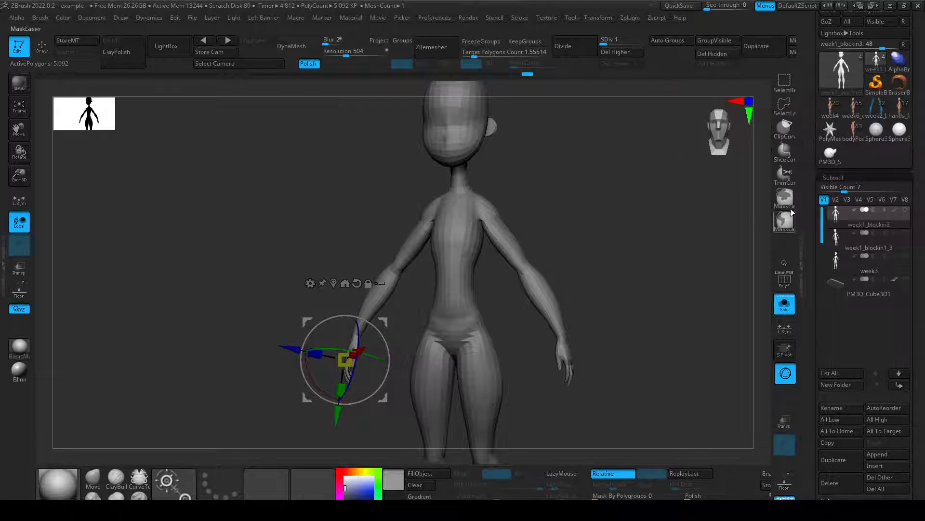
pyautogui.click(788, 219)
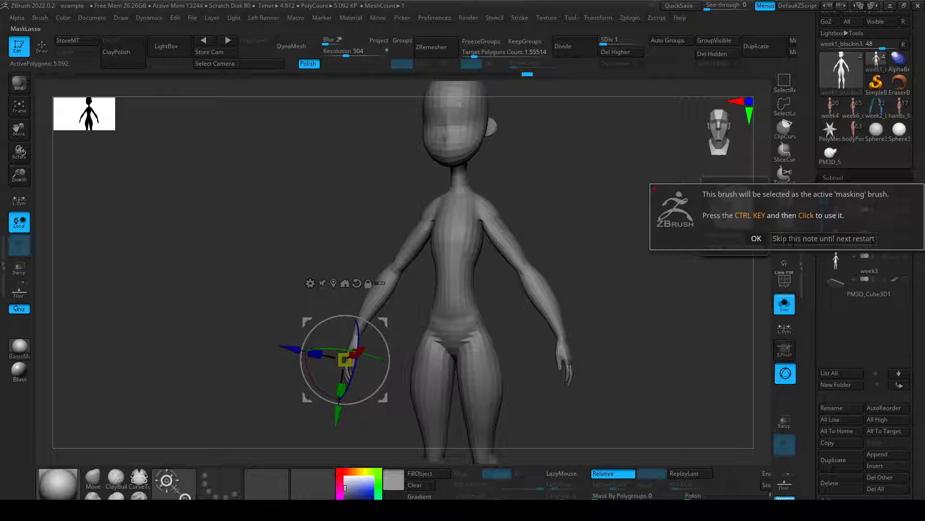
pyautogui.click(792, 239)
pyautogui.moveTo(482, 182)
pyautogui.keyDown('ctrl'); pyautogui.mouseDown()
pyautogui.moveTo(515, 186)
pyautogui.moveTo(520, 260)
pyautogui.moveTo(558, 419)
pyautogui.moveTo(551, 157)
pyautogui.mouseUp(); pyautogui.keyUp('ctrl')
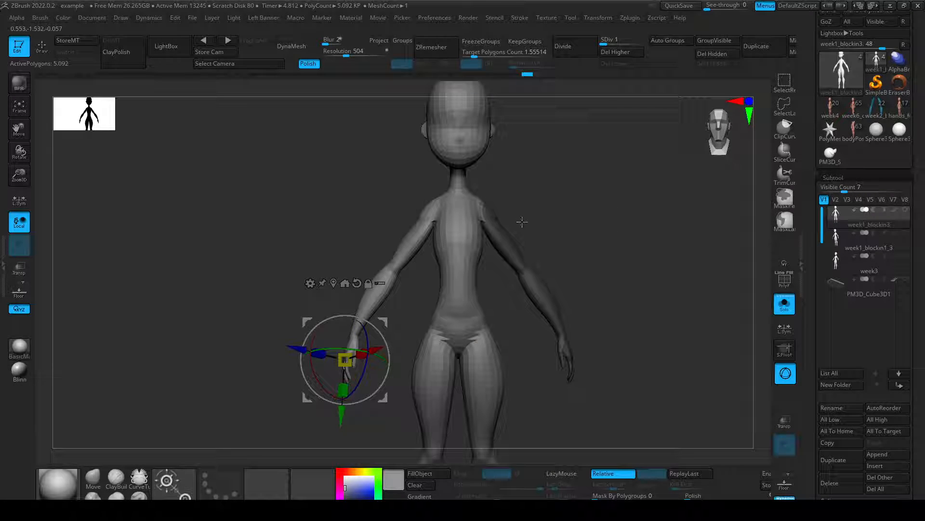
pyautogui.keyDown('ctrl'); pyautogui.click(588, 225); pyautogui.keyUp('ctrl')
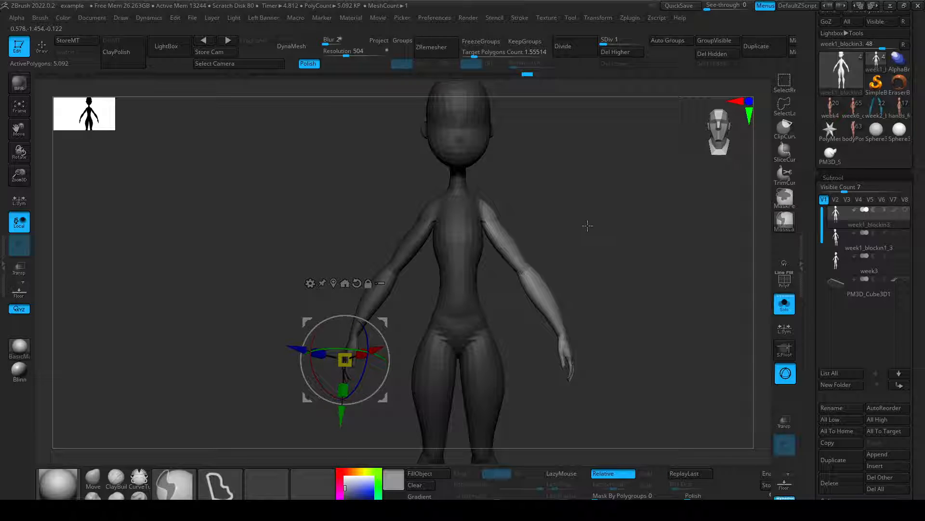
pyautogui.moveTo(591, 224); pyautogui.dragTo(540, 214)
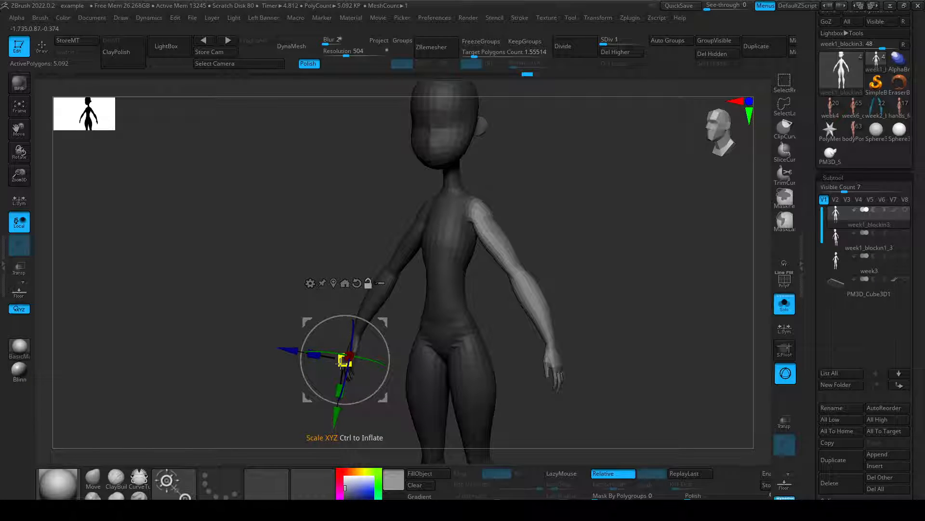
# Reposition the gizmo pivot onto the unmasked arm's shoulder joint.
pyautogui.keyDown('alt'); pyautogui.moveTo(335, 417); pyautogui.dragTo(353, 315); pyautogui.keyUp('alt')
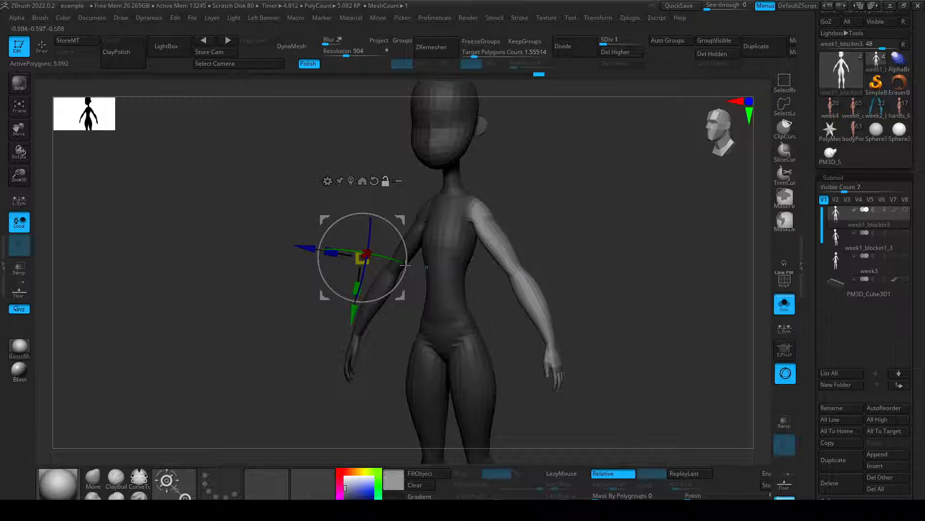
pyautogui.moveTo(353, 310)
pyautogui.mouseDown()
pyautogui.moveTo(353, 390)
pyautogui.moveTo(356, 313)
pyautogui.mouseUp()
pyautogui.moveTo(353, 313)
pyautogui.mouseDown()
pyautogui.moveTo(357, 293)
pyautogui.moveTo(354, 312)
pyautogui.mouseUp()
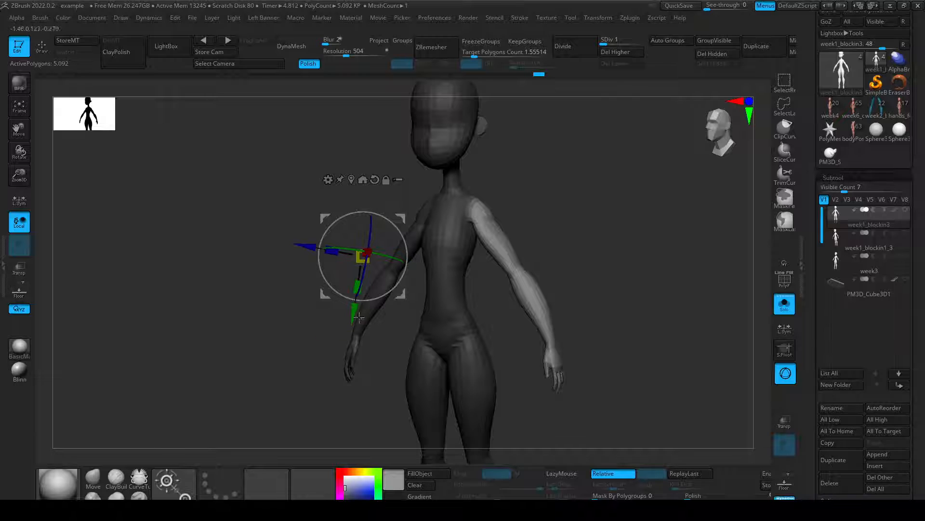
pyautogui.moveTo(537, 212); pyautogui.dragTo(520, 214)
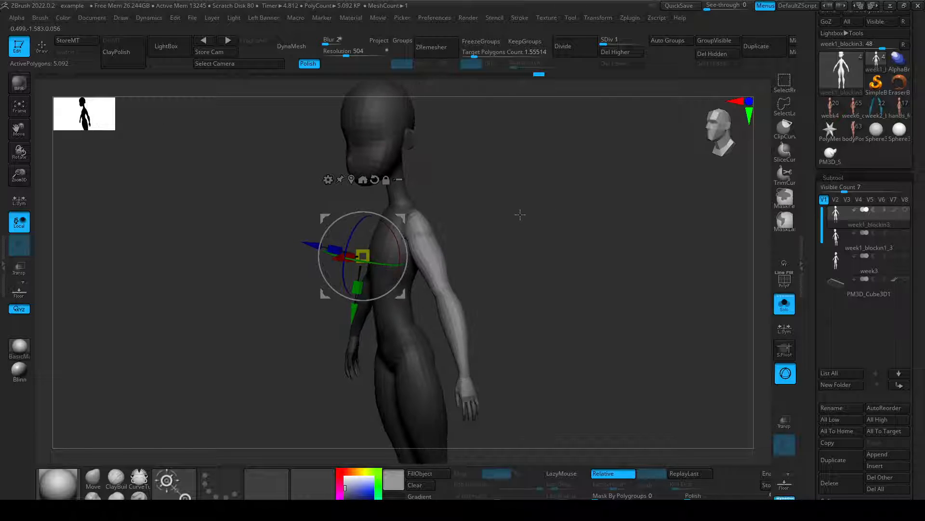
pyautogui.click(419, 221)
pyautogui.moveTo(531, 265); pyautogui.dragTo(479, 257)
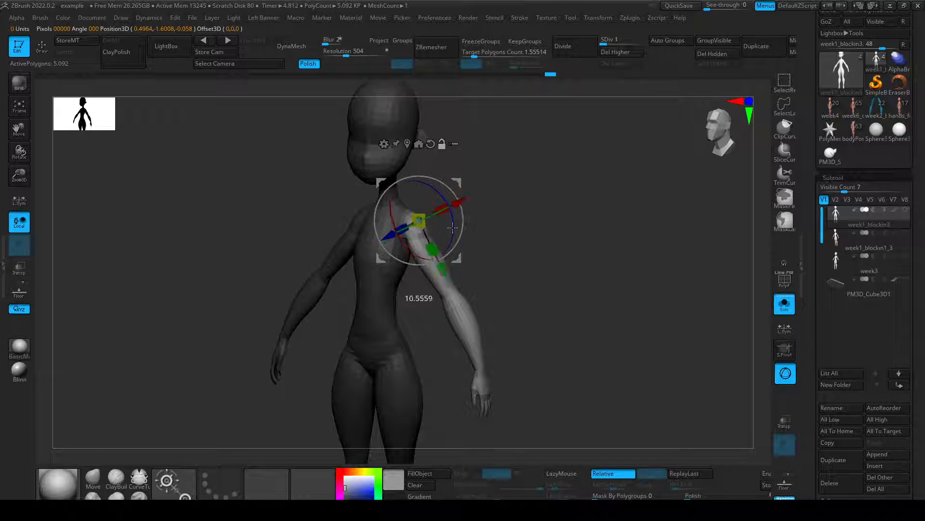
pyautogui.keyDown('shift'); pyautogui.moveTo(515, 243); pyautogui.dragTo(545, 245); pyautogui.keyUp('shift')
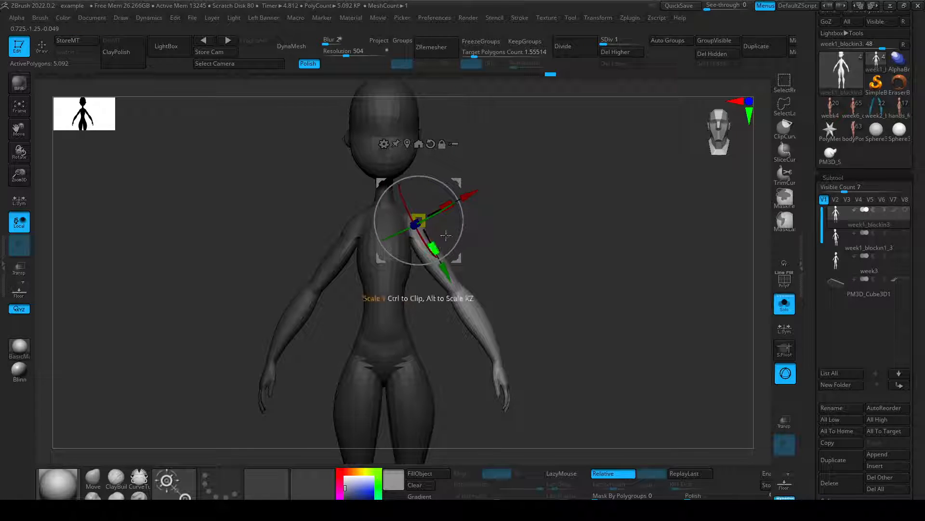
# Undo the accidental scaling and rotate the unmasked arm outward at the shoulder into a raised pose.
pyautogui.moveTo(434, 249); pyautogui.dragTo(459, 220)
pyautogui.hotkey('ctrl', 'z')
pyautogui.moveTo(452, 178); pyautogui.dragTo(458, 174)
pyautogui.moveTo(457, 226); pyautogui.dragTo(475, 244)
pyautogui.moveTo(463, 212)
pyautogui.mouseDown()
pyautogui.moveTo(463, 202)
pyautogui.moveTo(467, 237)
pyautogui.moveTo(443, 260)
pyautogui.mouseUp()
# Return to the Move brush, reduce its Draw Size, and reshape and smooth the faceted armpit beneath the raised arm.
pyautogui.press('q')
pyautogui.press('s')
pyautogui.moveTo(448, 270)
pyautogui.keyDown('ctrl'); pyautogui.mouseDown(button='right')
pyautogui.moveTo(490, 333)
pyautogui.moveTo(405, 273)
pyautogui.moveTo(378, 268)
pyautogui.mouseUp(button='right'); pyautogui.keyUp('ctrl')
pyautogui.press('s')
pyautogui.press('s')
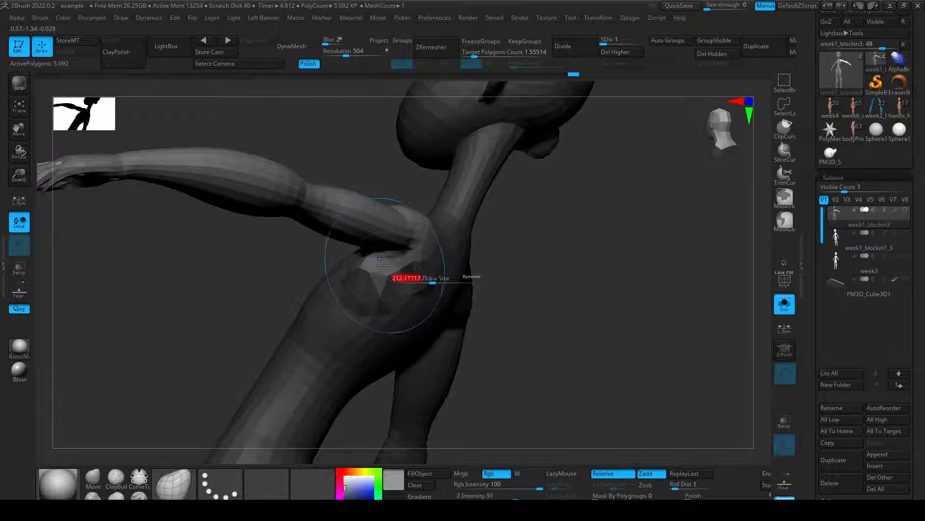
pyautogui.hotkey('ctrl', 'z')
pyautogui.press('s')
pyautogui.moveTo(379, 272)
pyautogui.mouseDown()
pyautogui.moveTo(360, 282)
pyautogui.moveTo(366, 268)
pyautogui.mouseUp()
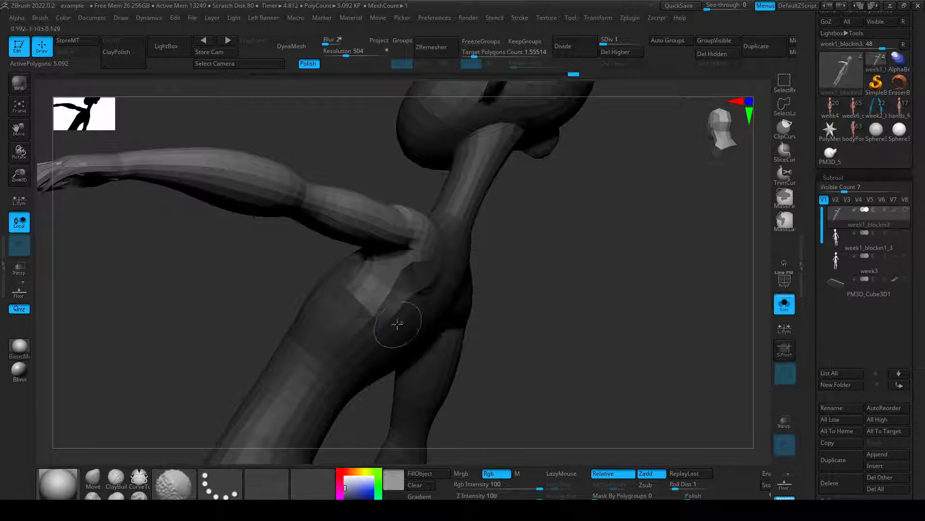
pyautogui.moveTo(392, 326)
pyautogui.mouseDown(button='right')
pyautogui.moveTo(603, 370)
pyautogui.moveTo(362, 258)
pyautogui.mouseUp(button='right')
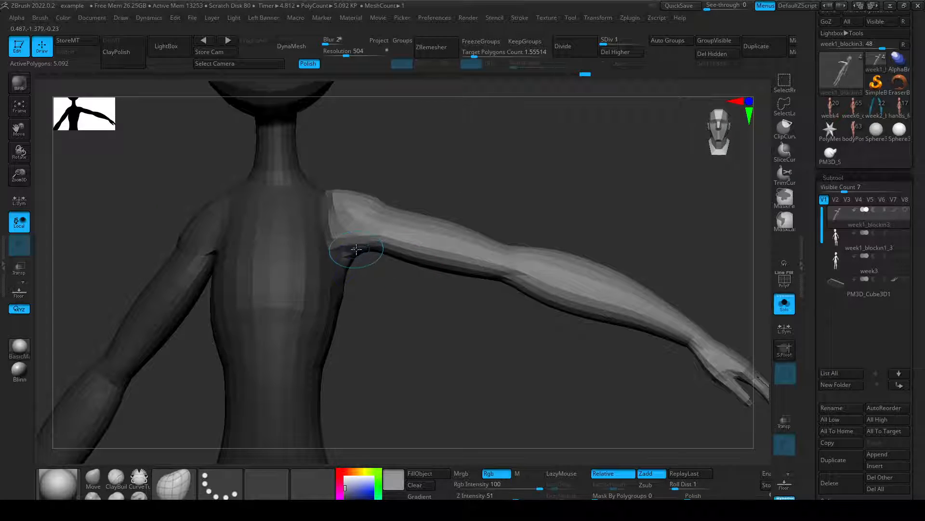
# Clear the mask, go up to subdivision level 2 and smooth the crease in the raised arm's armpit.
pyautogui.press('s')
pyautogui.press('d')
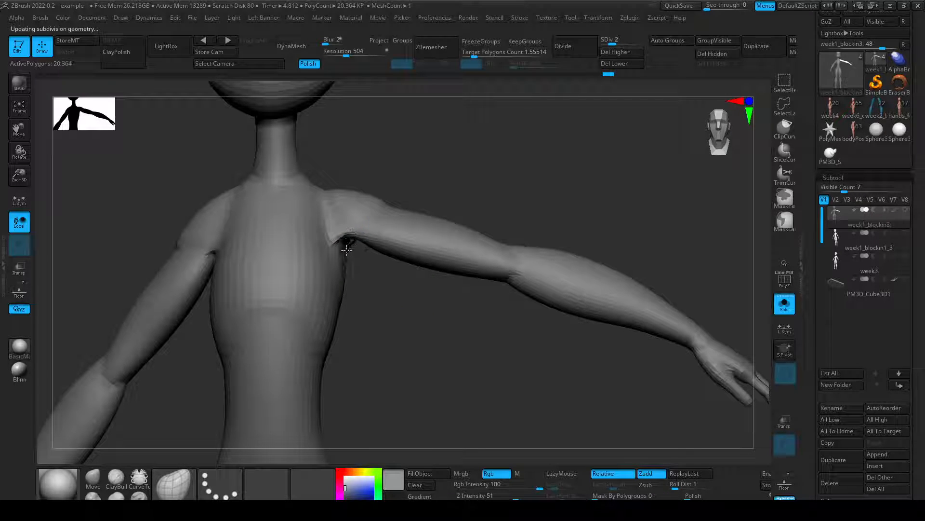
pyautogui.keyDown('shift'); pyautogui.moveTo(349, 245); pyautogui.dragTo(343, 245); pyautogui.keyUp('shift')
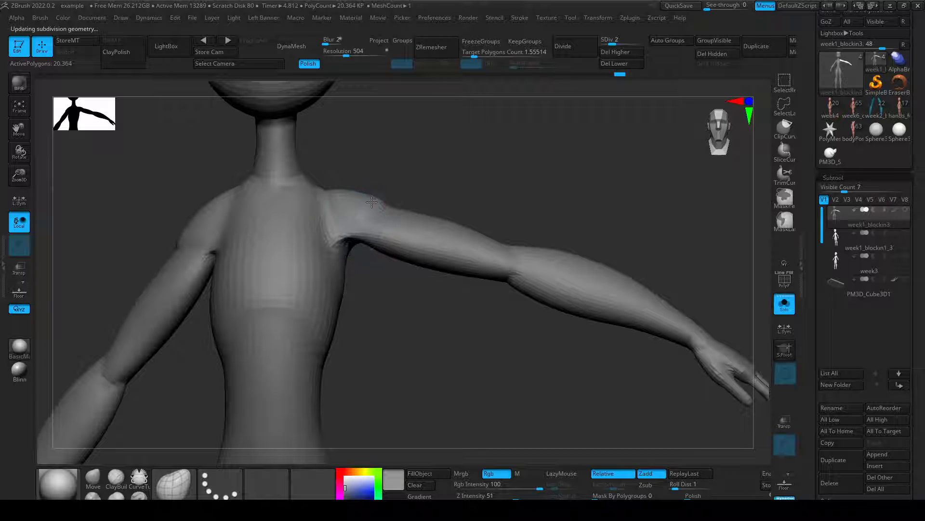
# Switch to another sculpting brush, adjust its Draw Size and refine the transition between the chest and the raised arm's shoulder.
pyautogui.press('4')
pyautogui.moveTo(322, 199); pyautogui.dragTo(303, 208, button='right')
pyautogui.press('s')
pyautogui.moveTo(316, 221); pyautogui.dragTo(329, 211)
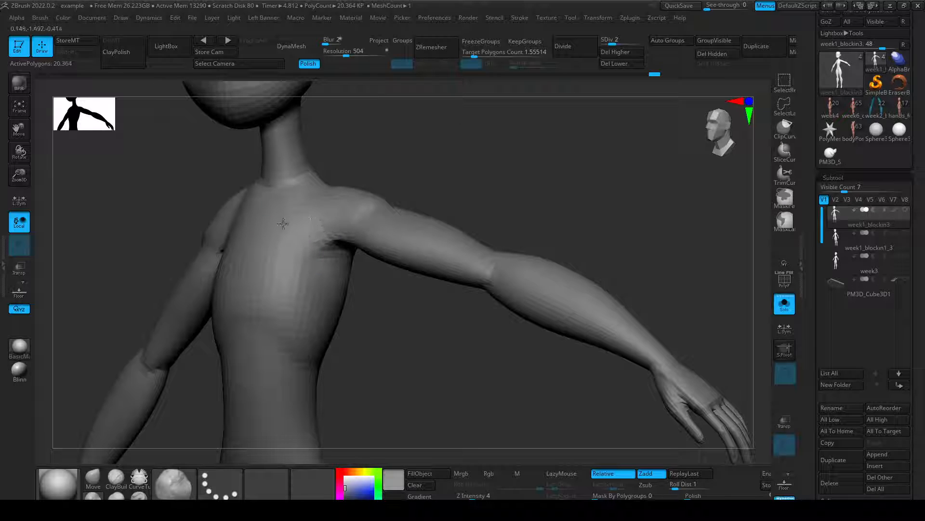
pyautogui.moveTo(313, 241); pyautogui.dragTo(380, 328, button='right')
pyautogui.moveTo(380, 327)
pyautogui.keyDown('alt'); pyautogui.mouseDown(button='right')
pyautogui.moveTo(436, 268)
pyautogui.moveTo(496, 334)
pyautogui.moveTo(455, 320)
pyautogui.moveTo(438, 279)
pyautogui.mouseUp(button='right'); pyautogui.keyUp('alt')
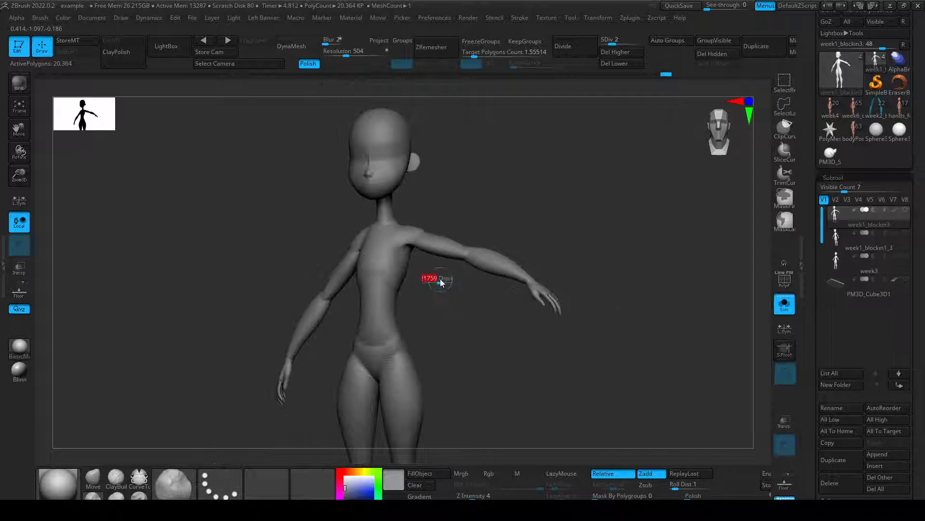
# Subdivide the body to level 3 and smooth the rough crease beneath the raised arm.
pyautogui.press('s')
pyautogui.press('s')
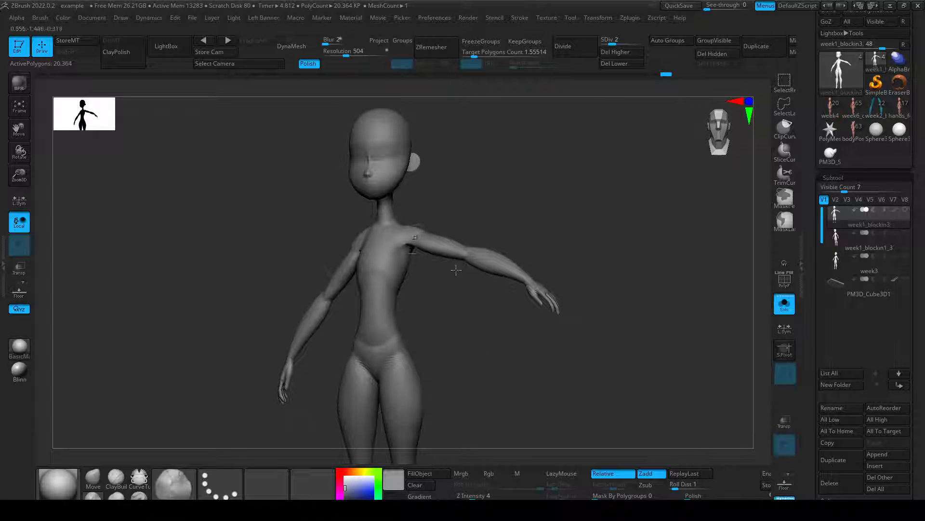
pyautogui.moveTo(445, 305); pyautogui.dragTo(477, 265, button='right')
pyautogui.moveTo(475, 272)
pyautogui.mouseDown()
pyautogui.moveTo(461, 239)
pyautogui.moveTo(475, 222)
pyautogui.moveTo(469, 250)
pyautogui.moveTo(501, 343)
pyautogui.moveTo(485, 279)
pyautogui.moveTo(496, 260)
pyautogui.moveTo(459, 227)
pyautogui.moveTo(470, 231)
pyautogui.mouseUp()
pyautogui.hotkey('ctrl', 'd')
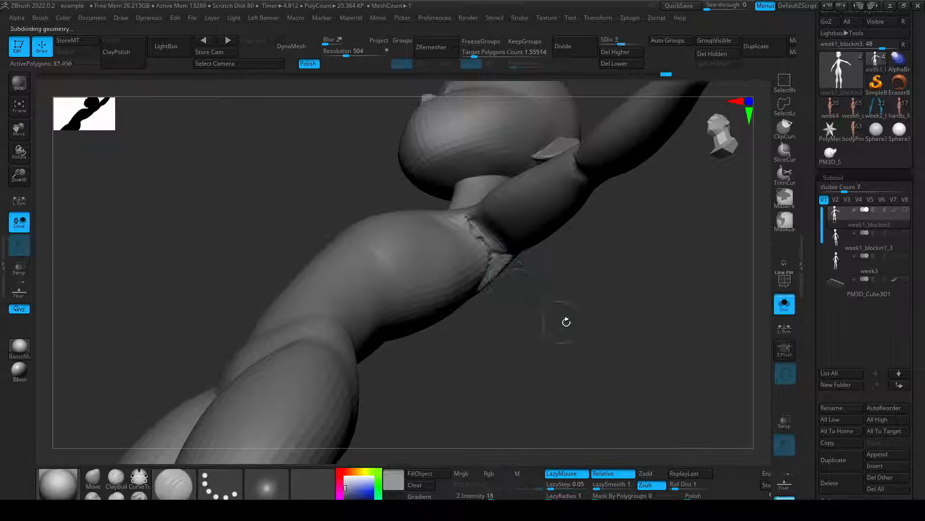
pyautogui.moveTo(483, 250); pyautogui.dragTo(489, 265)
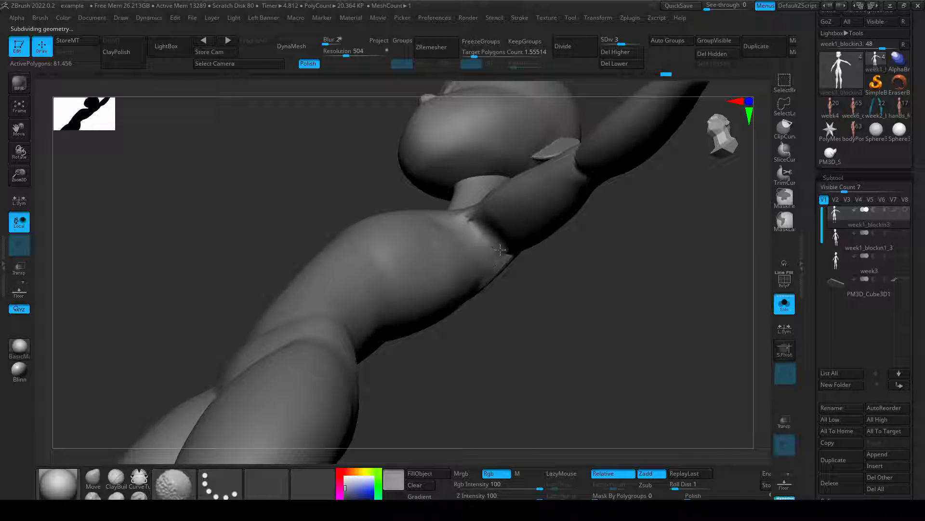
# Add subdivision level 4, return to level 3 and rework the front armpit crease of the raised arm.
pyautogui.hotkey('ctrl', 'd')
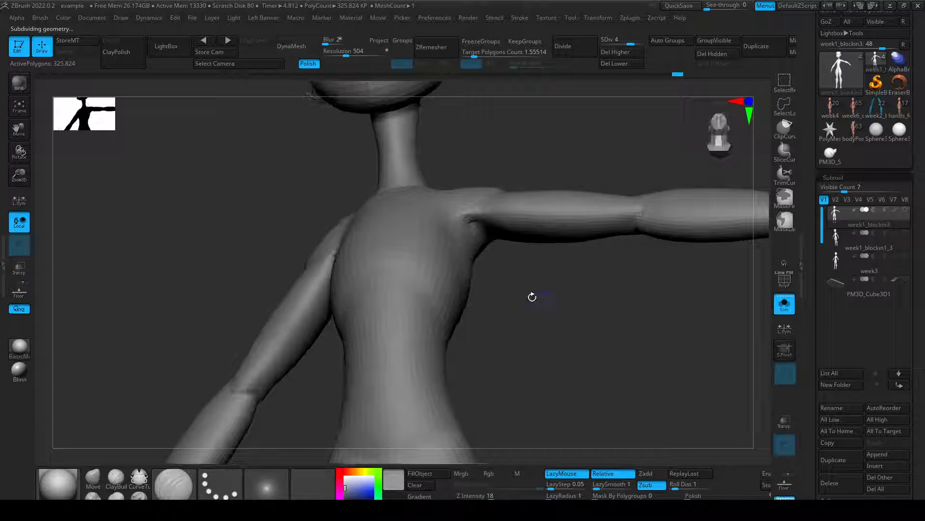
pyautogui.hotkey('shift', 'd')
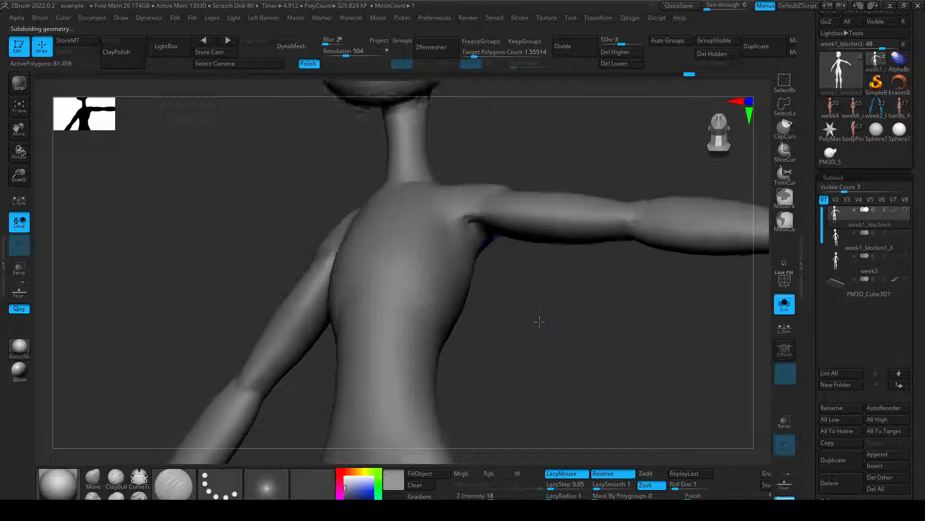
pyautogui.press('s')
pyautogui.moveTo(475, 238); pyautogui.dragTo(490, 255, button='right')
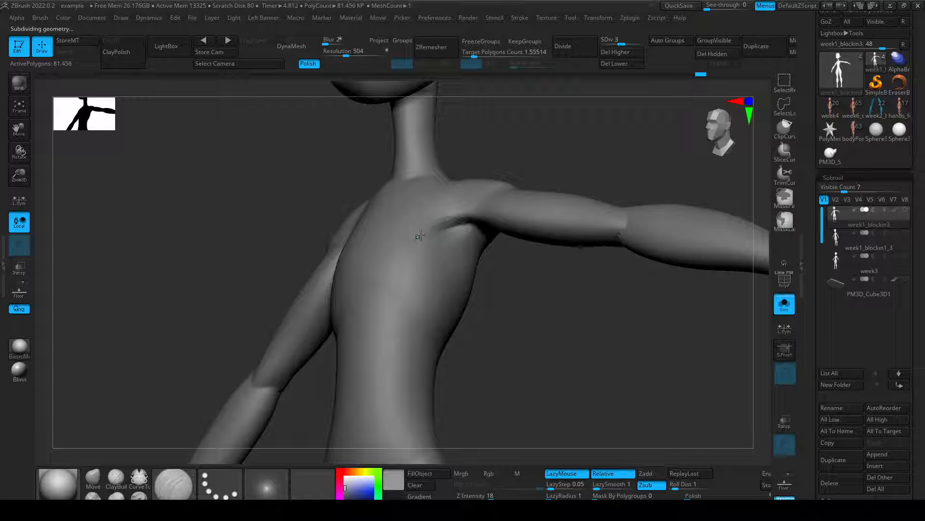
pyautogui.moveTo(420, 235)
pyautogui.mouseDown(button='right')
pyautogui.moveTo(535, 262)
pyautogui.moveTo(427, 230)
pyautogui.mouseUp(button='right')
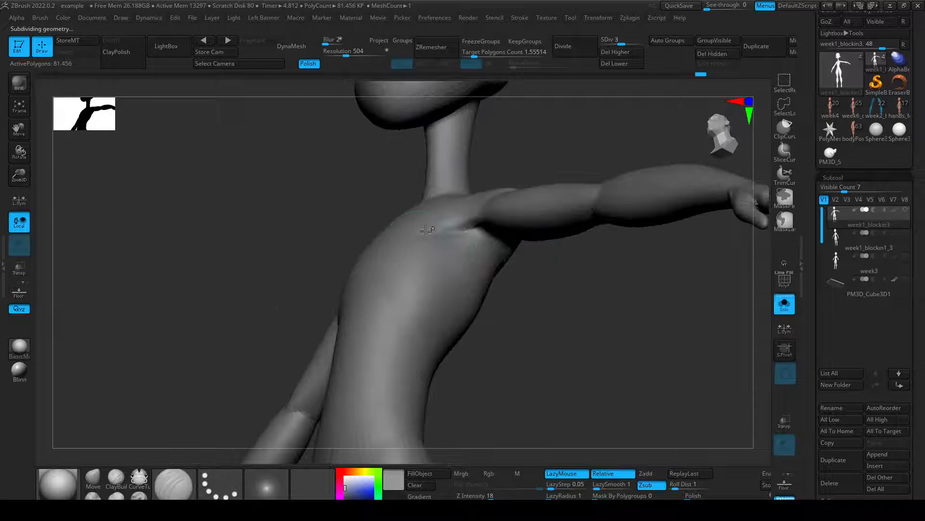
pyautogui.moveTo(527, 308)
pyautogui.mouseDown(button='right')
pyautogui.moveTo(472, 203)
pyautogui.moveTo(554, 327)
pyautogui.moveTo(545, 316)
pyautogui.mouseUp(button='right')
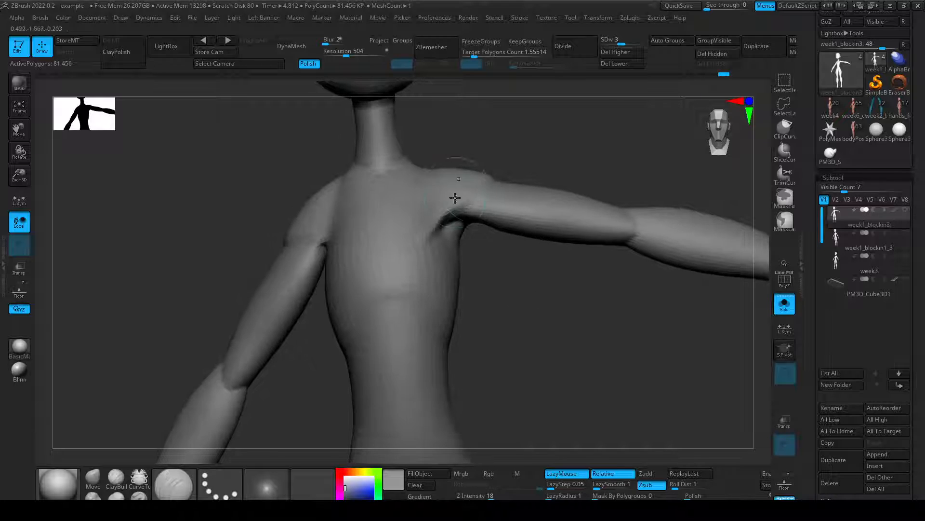
# Build up the front of the raised arm's shoulder with ClayBuildup, undo a misplaced stroke and smooth the added volume.
pyautogui.press('b')
pyautogui.press('c')
pyautogui.press('b')
pyautogui.moveTo(446, 196); pyautogui.dragTo(460, 173)
pyautogui.moveTo(413, 211)
pyautogui.mouseDown()
pyautogui.moveTo(424, 208)
pyautogui.moveTo(433, 230)
pyautogui.mouseUp()
pyautogui.hotkey('ctrl', 'z')
pyautogui.moveTo(446, 197)
pyautogui.mouseDown()
pyautogui.moveTo(412, 235)
pyautogui.moveTo(414, 218)
pyautogui.mouseUp()
pyautogui.moveTo(529, 308); pyautogui.dragTo(485, 296, button='right')
pyautogui.keyDown('shift'); pyautogui.moveTo(424, 196); pyautogui.dragTo(438, 182); pyautogui.keyUp('shift')
pyautogui.moveTo(524, 307)
pyautogui.mouseDown(button='right')
pyautogui.moveTo(514, 276)
pyautogui.moveTo(482, 261)
pyautogui.moveTo(454, 229)
pyautogui.mouseUp(button='right')
# Switch to the Move brush and undo the last adjustment around the back of the raised arm's armpit.
pyautogui.press('b')
pyautogui.press('m')
pyautogui.press('v')
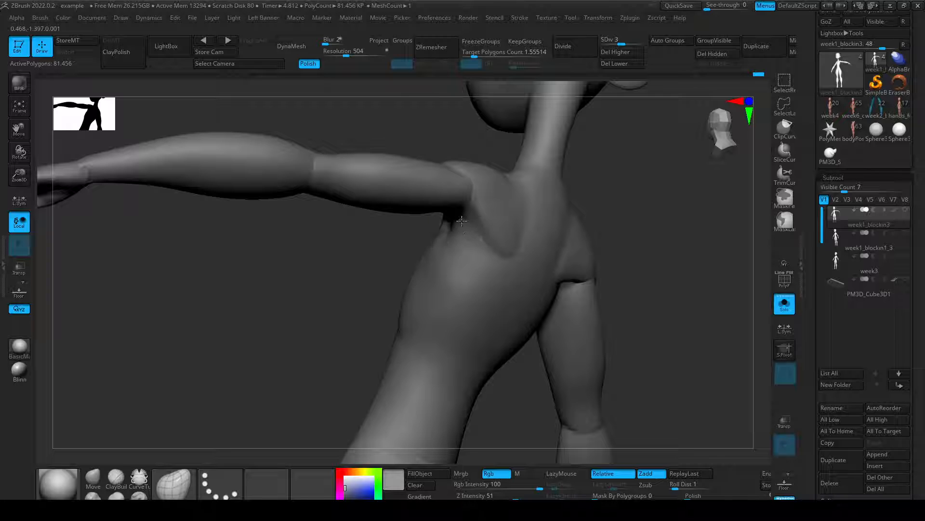
pyautogui.hotkey('ctrl', 'z')
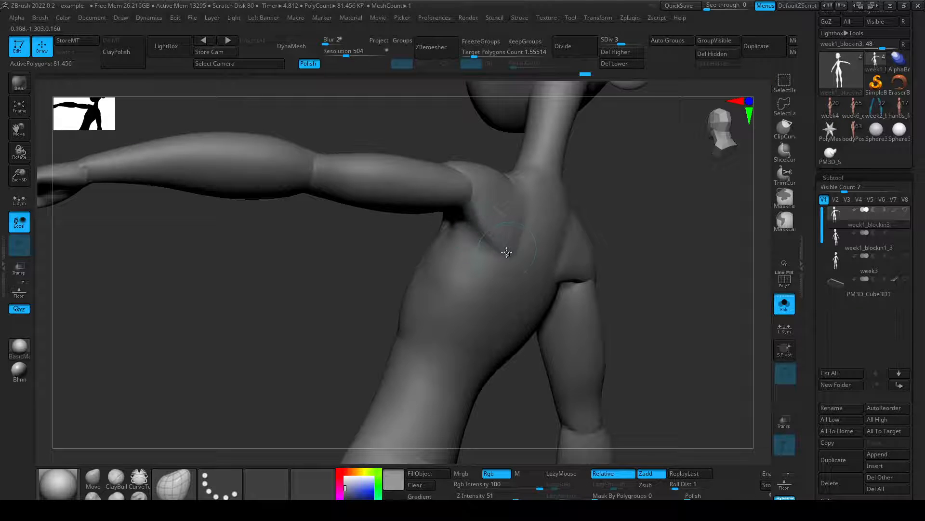
pyautogui.moveTo(492, 247)
pyautogui.mouseDown(button='right')
pyautogui.moveTo(405, 269)
pyautogui.moveTo(501, 238)
pyautogui.moveTo(554, 287)
pyautogui.moveTo(498, 258)
pyautogui.moveTo(539, 256)
pyautogui.moveTo(496, 251)
pyautogui.moveTo(514, 348)
pyautogui.mouseUp(button='right')
# Pull a pair of horns out of the forehead with X symmetry enabled and display the wireframe.
pyautogui.press('shift')
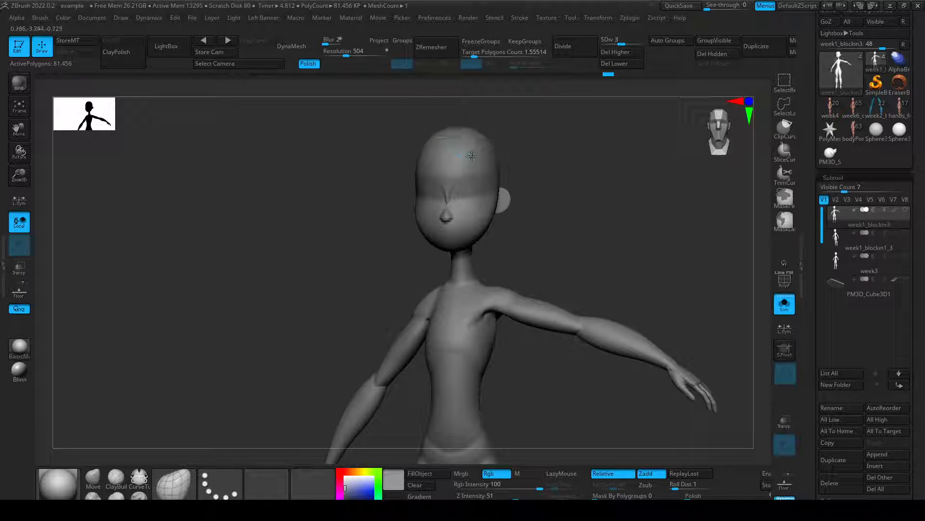
pyautogui.press('ctrl')
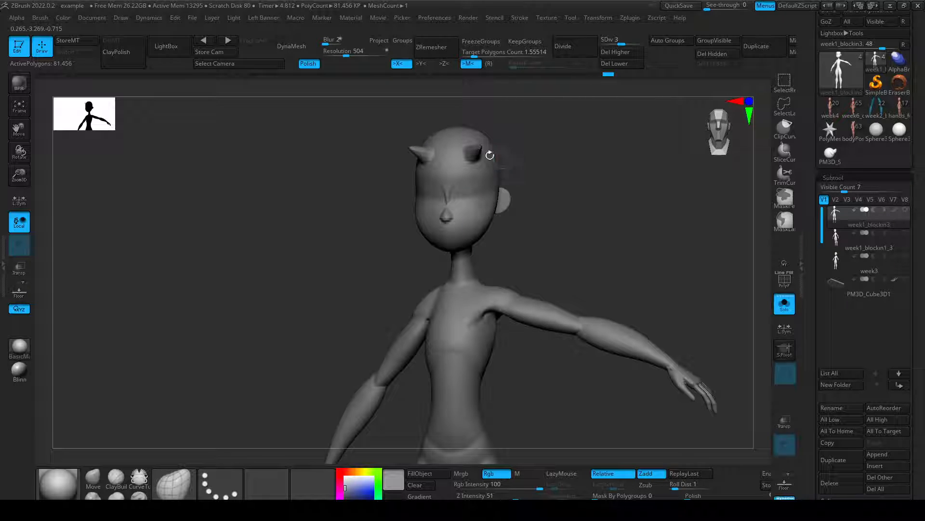
pyautogui.hotkey('shift', 'f')
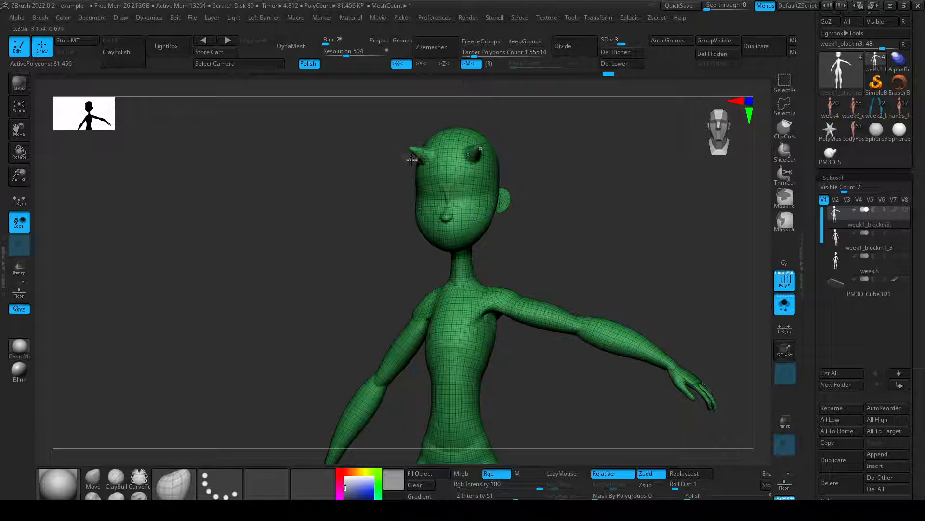
pyautogui.moveTo(501, 184)
pyautogui.mouseDown(button='right')
pyautogui.moveTo(556, 198)
pyautogui.moveTo(510, 186)
pyautogui.mouseUp(button='right')
# Raise the horned body to subdivision level 4 and hide the wireframe.
pyautogui.hotkey('ctrl', 'd')
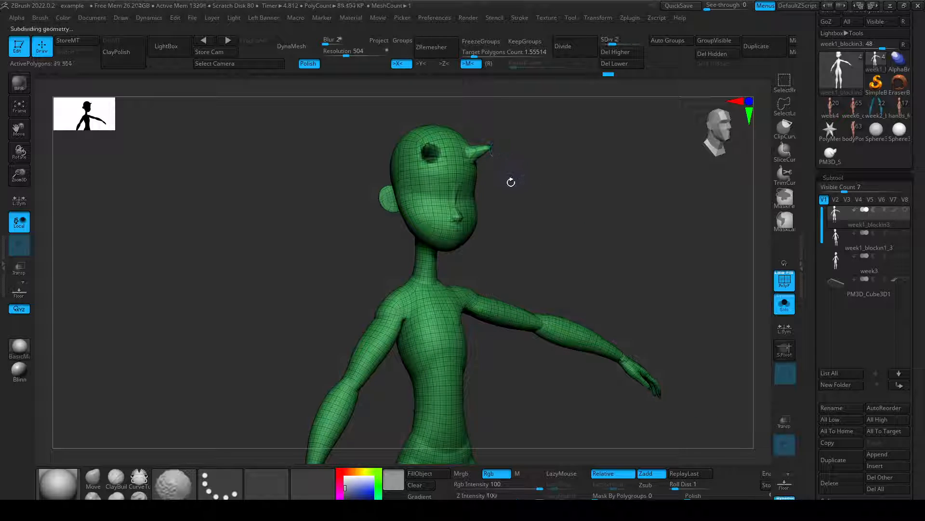
pyautogui.hotkey('ctrl', 'd')
pyautogui.moveTo(545, 243); pyautogui.dragTo(519, 239, button='right')
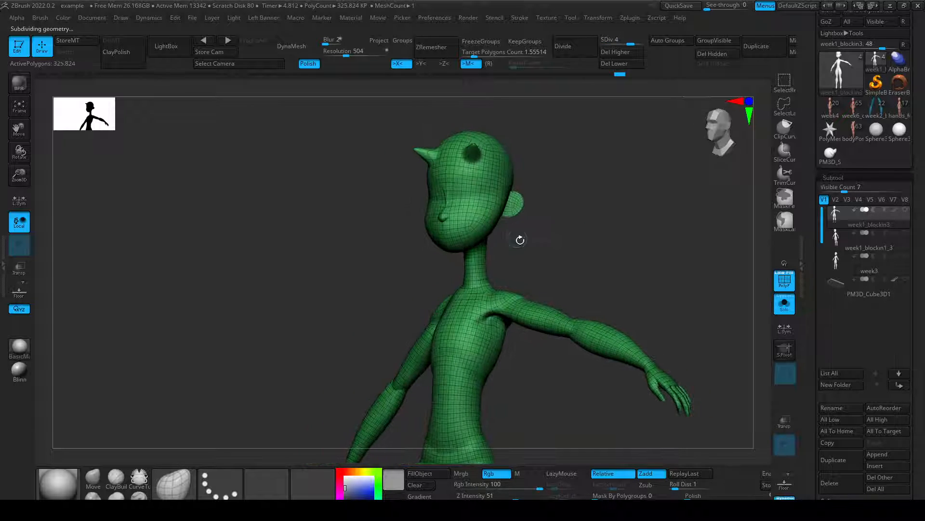
pyautogui.hotkey('shift', 'f')
pyautogui.keyDown('ctrl'); pyautogui.moveTo(558, 379); pyautogui.dragTo(558, 299, button='right'); pyautogui.keyUp('ctrl')
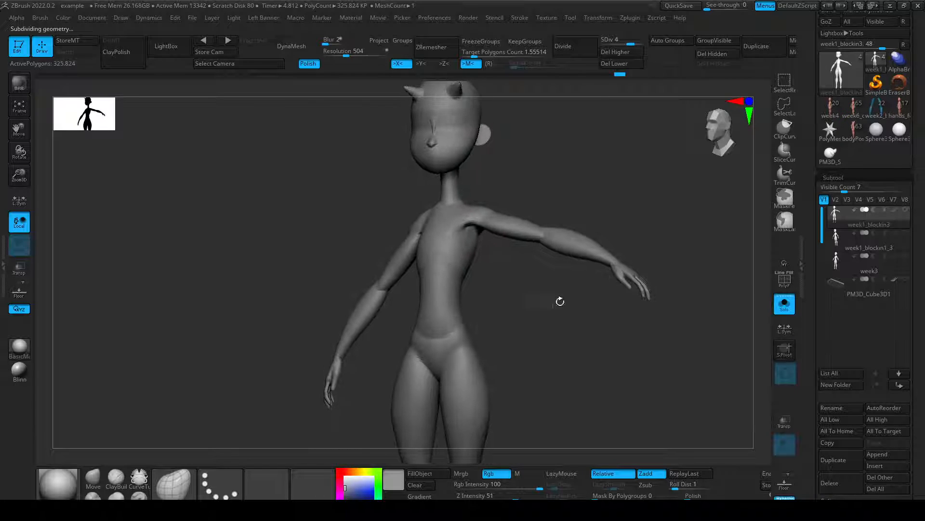
# Duplicate the week1_blockin3 subtool and select the copy.
pyautogui.moveTo(812, 434); pyautogui.dragTo(812, 402)
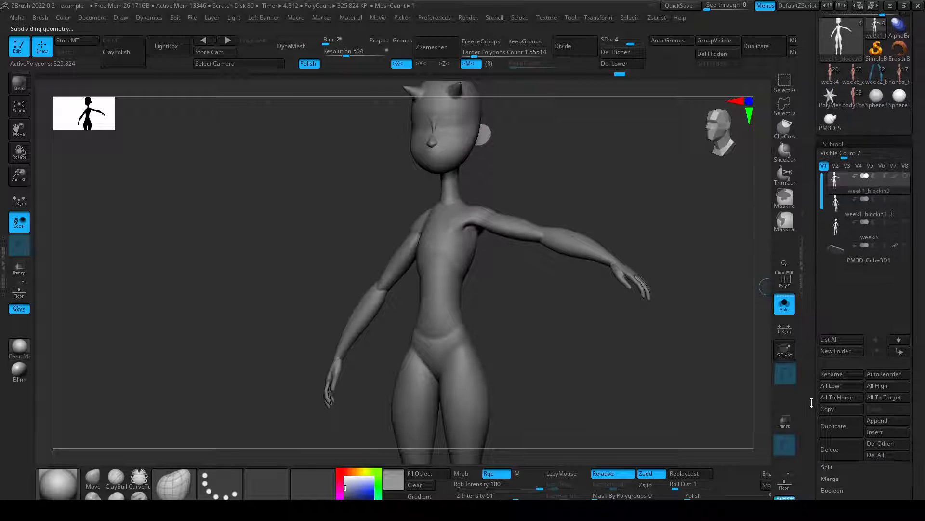
pyautogui.click(843, 429)
pyautogui.click(838, 189)
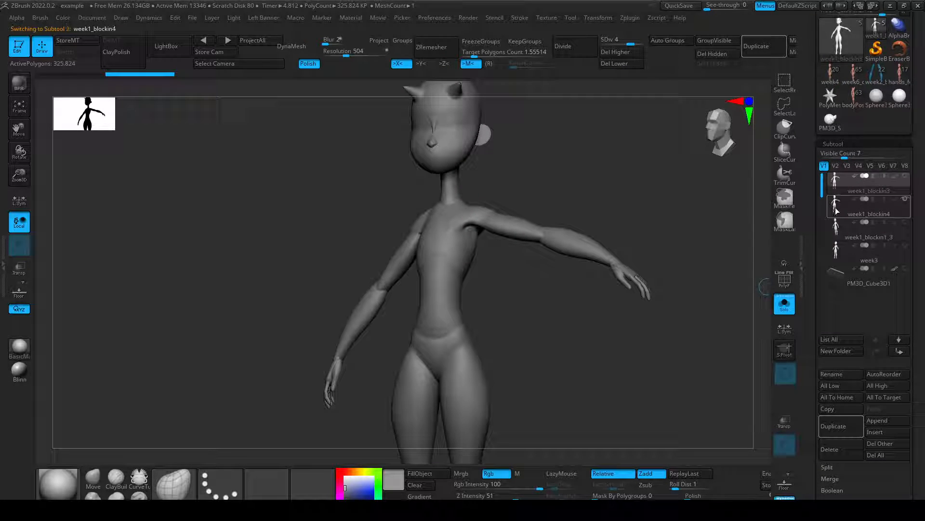
pyautogui.click(836, 211)
pyautogui.moveTo(517, 231); pyautogui.dragTo(519, 254, button='right')
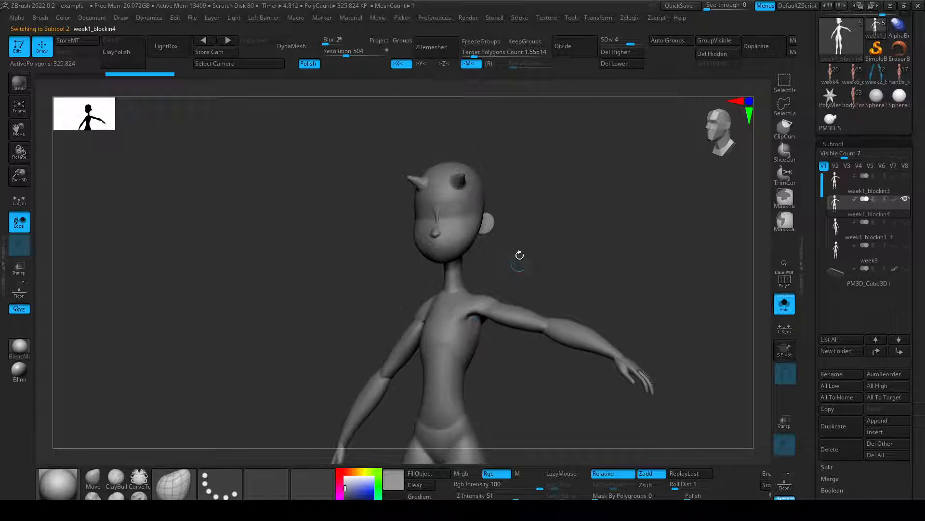
pyautogui.moveTo(452, 314); pyautogui.dragTo(523, 289, button='right')
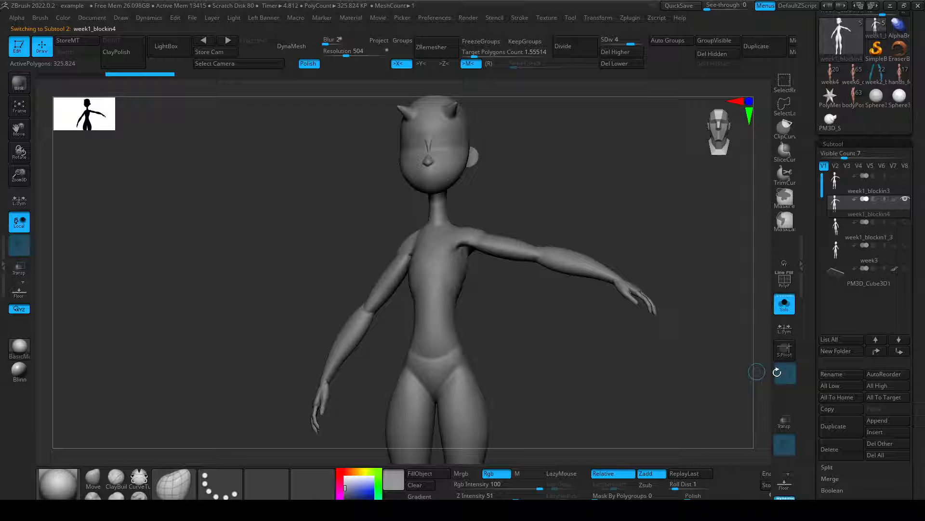
# Try ZRemeshing the duplicated body with X symmetry enabled, and undo the remesh.
pyautogui.click(800, 469)
pyautogui.scroll(-5, 845, 329)
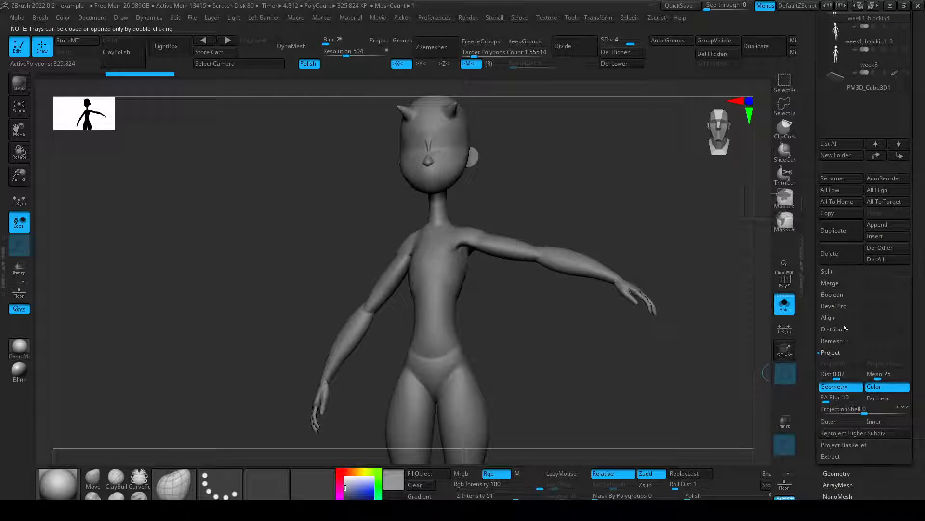
pyautogui.click(829, 473)
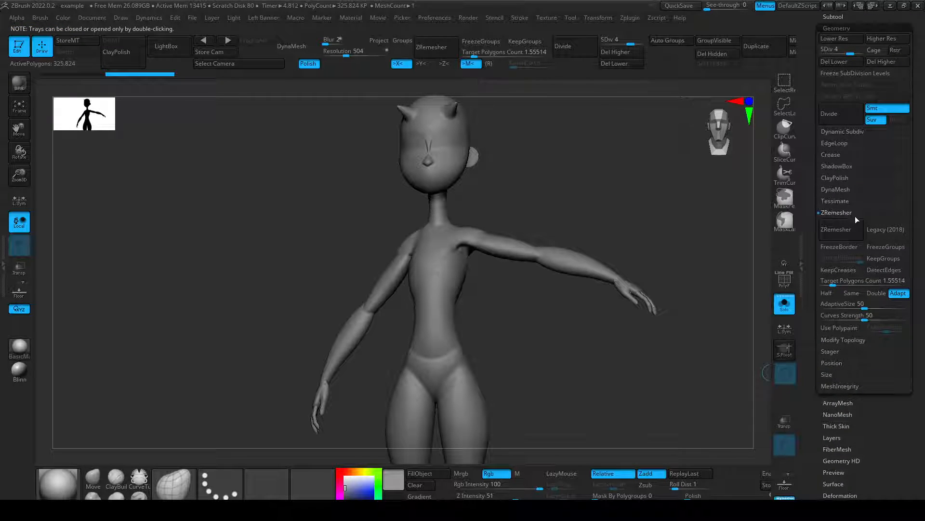
pyautogui.click(846, 230)
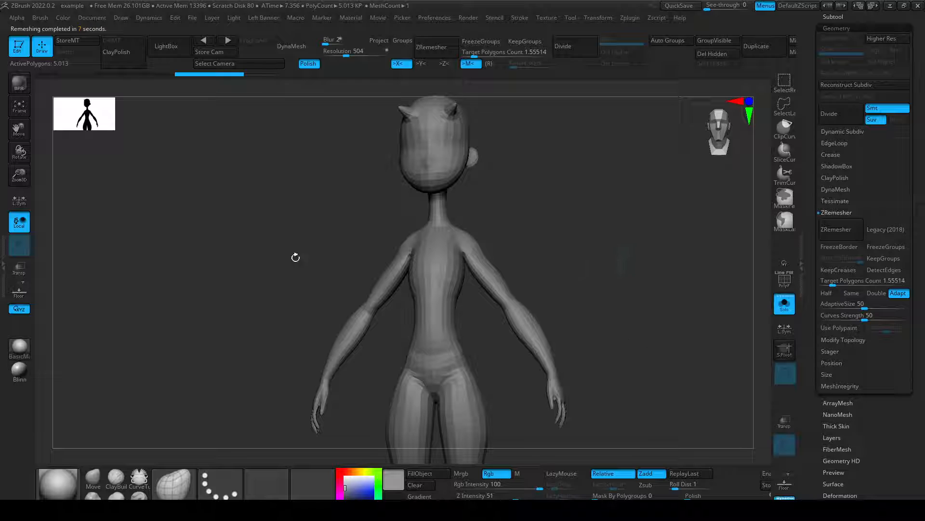
pyautogui.hotkey('ctrl', 'z')
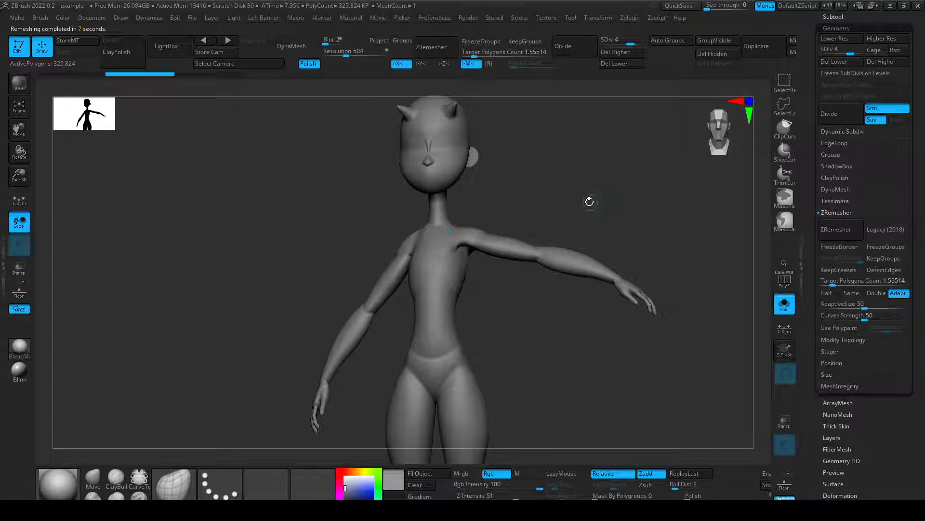
# Try ZRemeshing the duplicated body with symmetry turned off, and undo the remesh.
pyautogui.press('x')
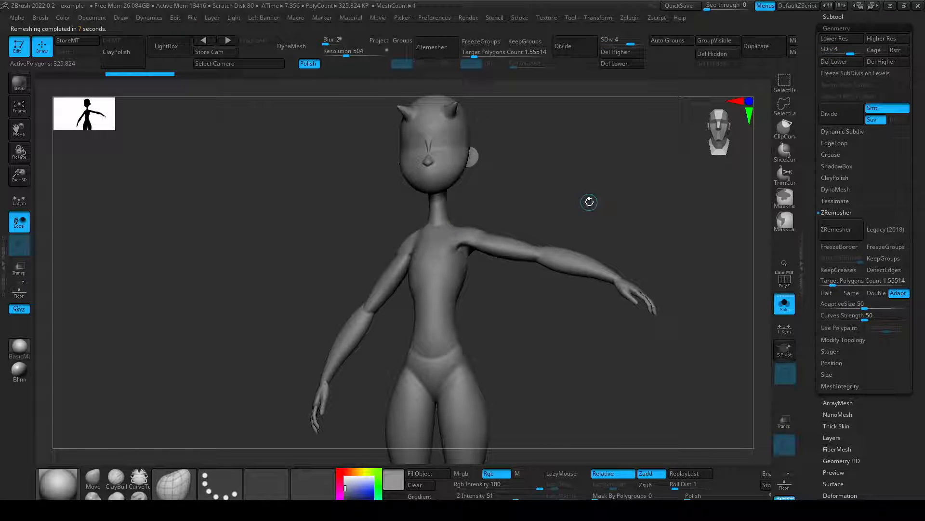
pyautogui.click(846, 236)
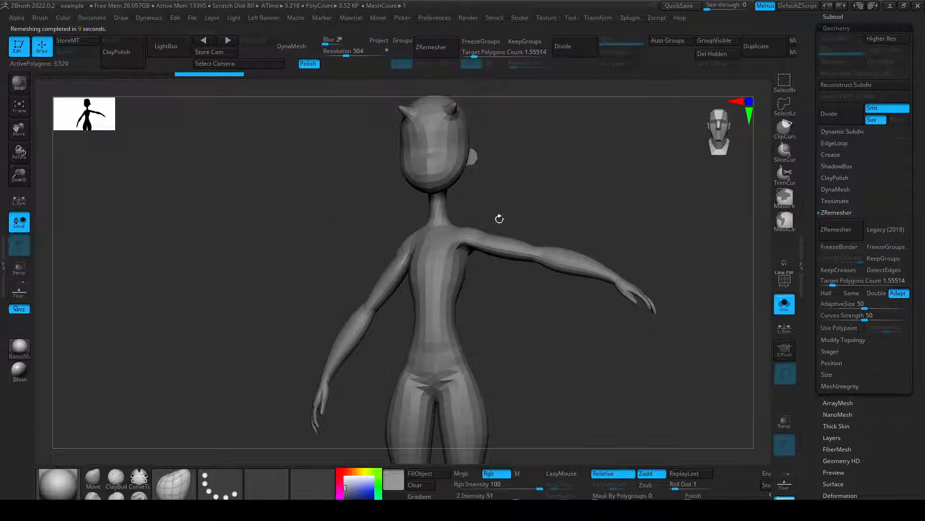
pyautogui.hotkey('ctrl', 'z')
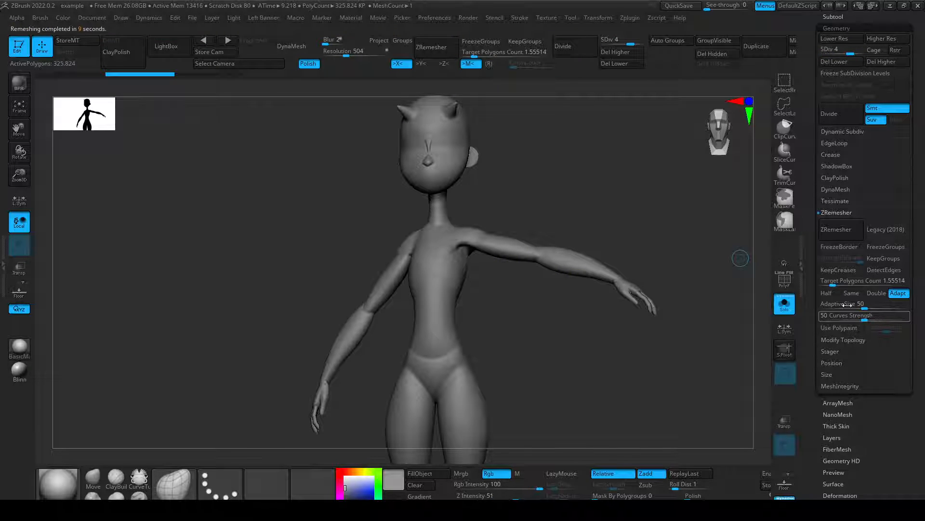
# ZRemesh the duplicated body with X symmetry enabled at a Target Polygons Count of 1.55514.
pyautogui.click(848, 235)
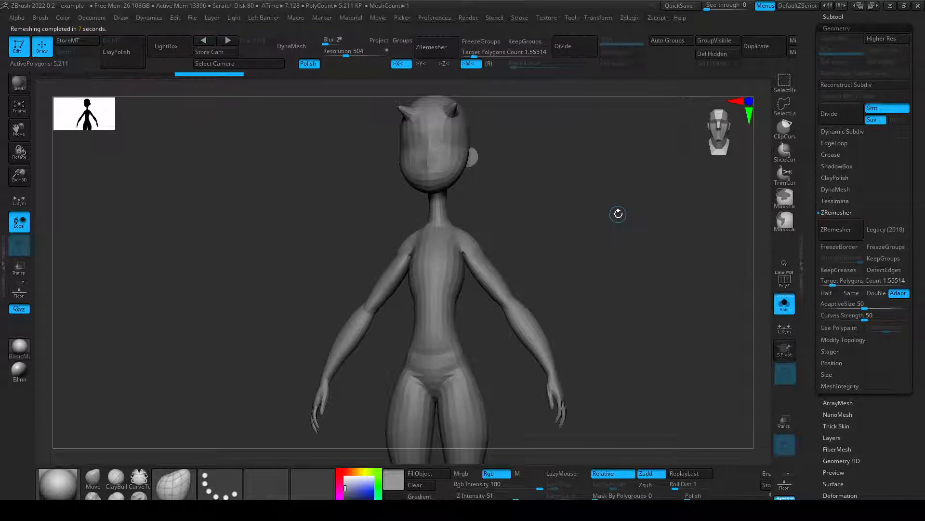
pyautogui.moveTo(617, 213); pyautogui.dragTo(772, 209)
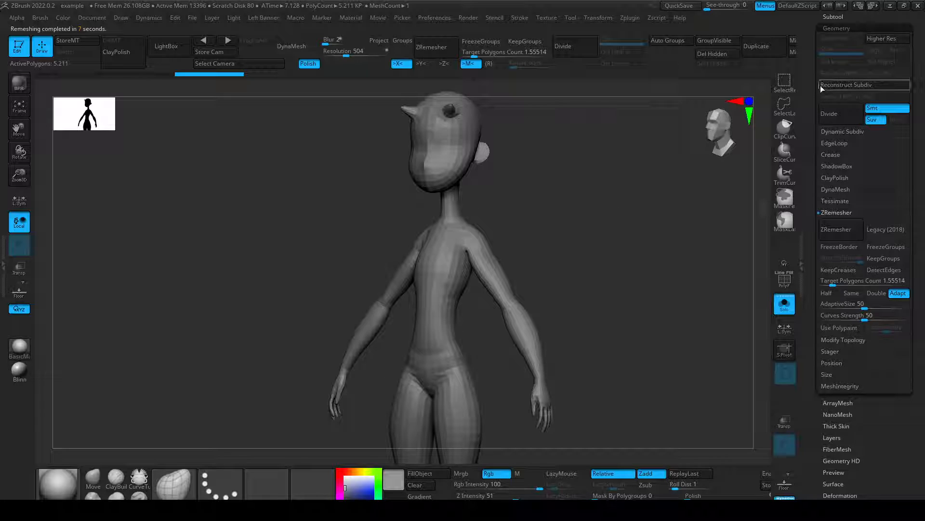
pyautogui.scroll(5, 820, 86)
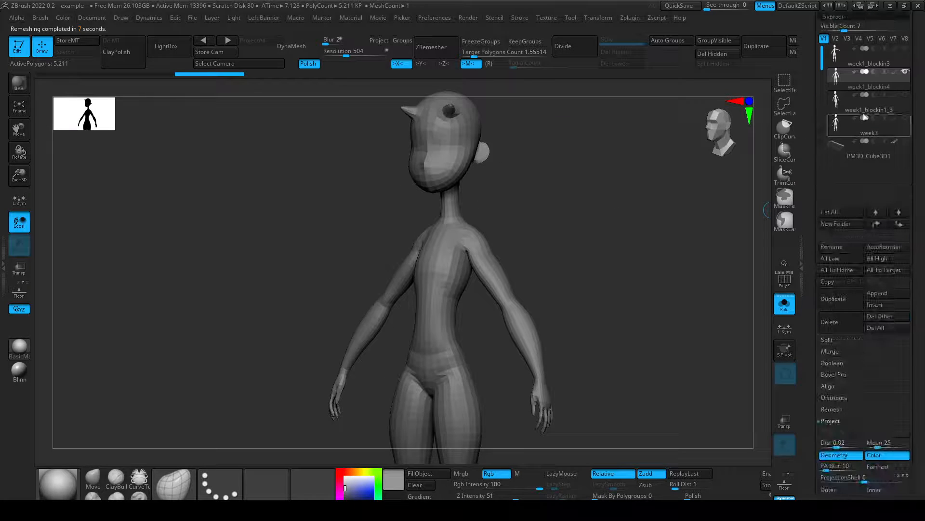
# Compare the posed original subtool with its remeshed copy.
pyautogui.click(832, 54)
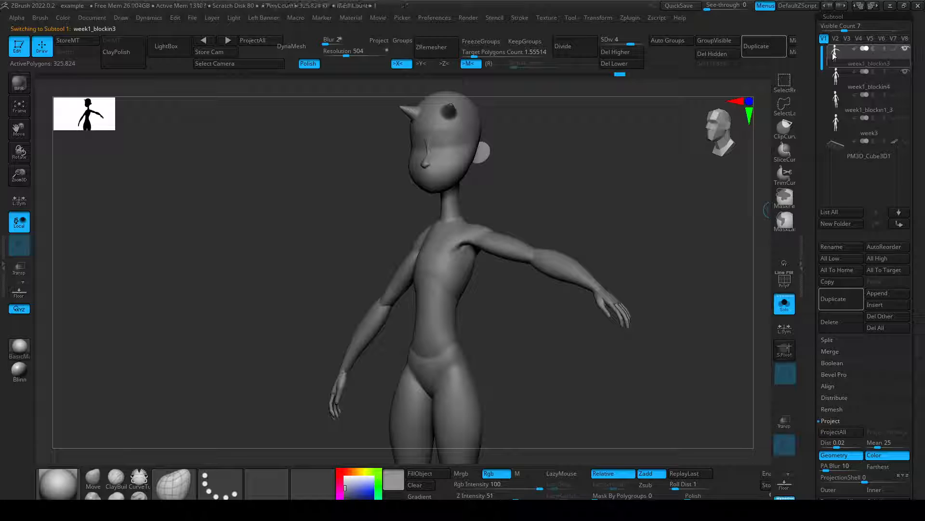
pyautogui.click(840, 80)
pyautogui.keyDown('shift'); pyautogui.moveTo(572, 243); pyautogui.dragTo(670, 285); pyautogui.keyUp('shift')
# Raise the posed original body week1_blockin3 to SDiv 5 and delete its lower subdivision levels.
pyautogui.click(835, 57)
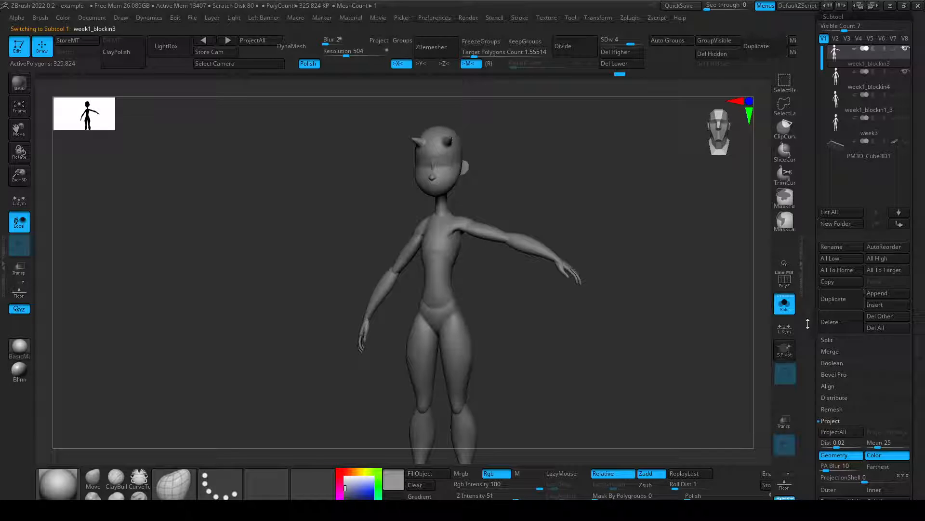
pyautogui.moveTo(808, 327); pyautogui.dragTo(822, 307)
pyautogui.press('d')
pyautogui.click(839, 403)
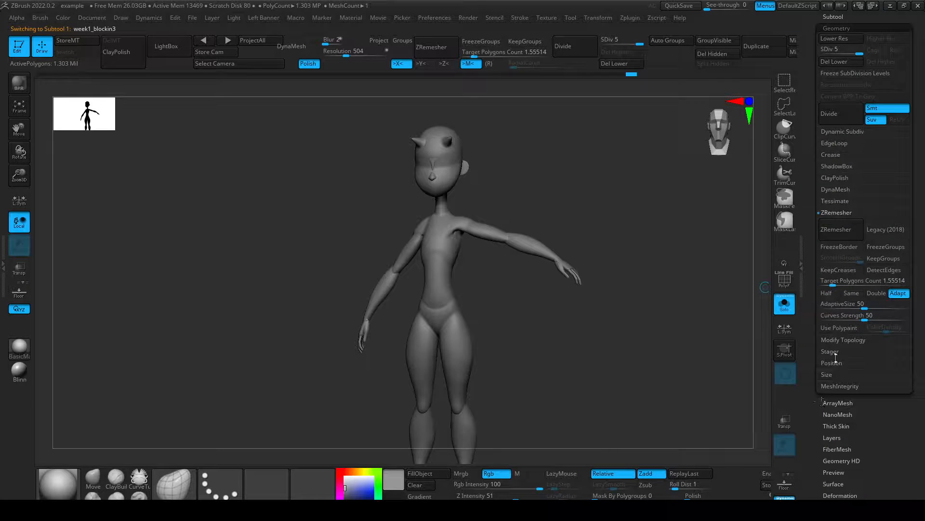
pyautogui.click(844, 340)
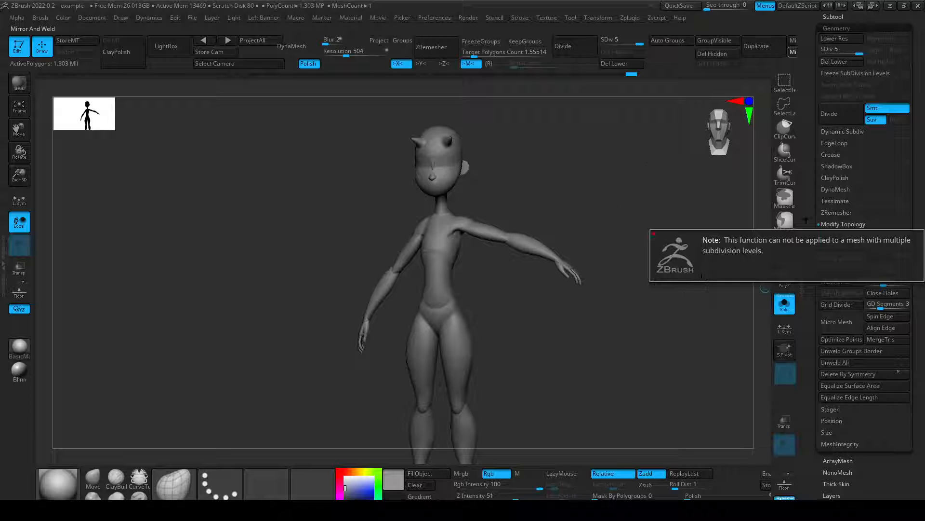
pyautogui.click(838, 59)
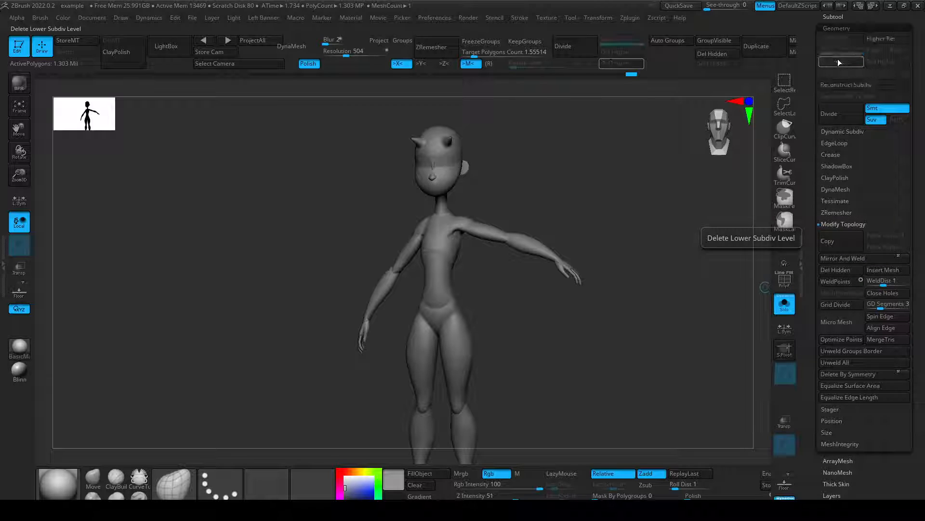
# Mirror and weld the original body to make both arms symmetrical.
pyautogui.click(842, 260)
pyautogui.moveTo(586, 322)
pyautogui.mouseDown()
pyautogui.moveTo(491, 316)
pyautogui.moveTo(581, 322)
pyautogui.mouseUp()
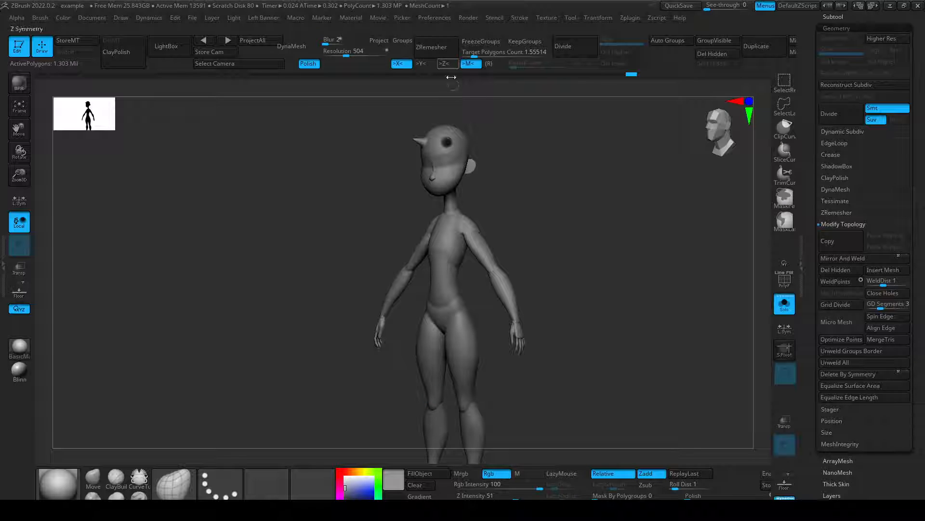
pyautogui.moveTo(606, 384)
pyautogui.mouseDown()
pyautogui.moveTo(629, 384)
pyautogui.moveTo(612, 382)
pyautogui.mouseUp()
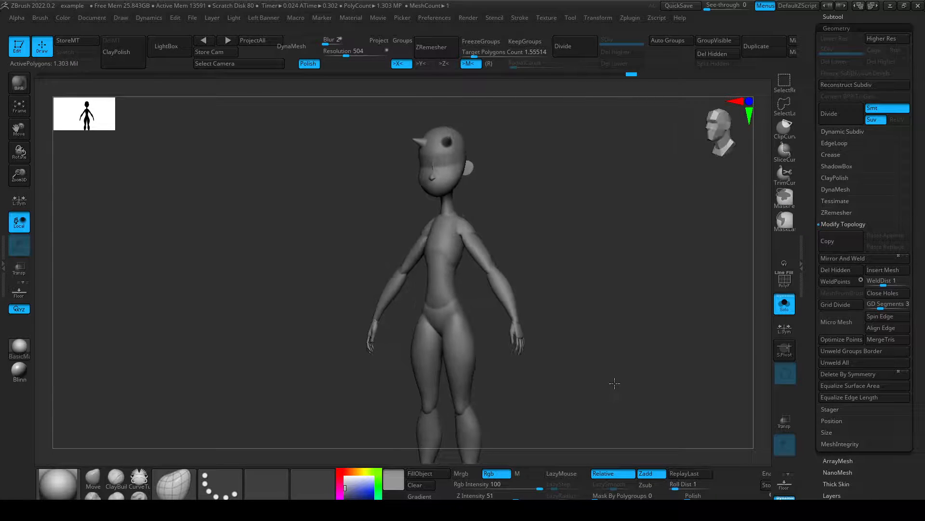
# Select the remeshed copy week1_blockin4 and lower it to SDiv 1.
pyautogui.moveTo(810, 176); pyautogui.dragTo(809, 254)
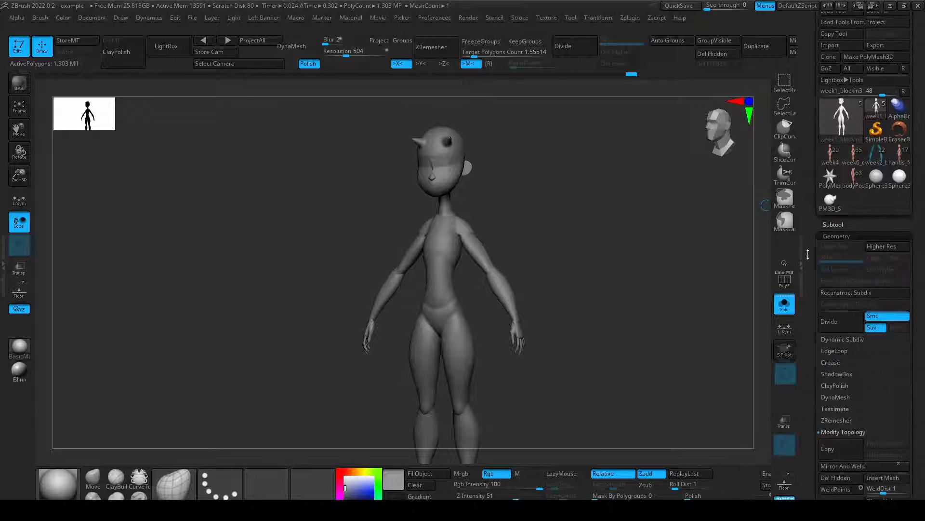
pyautogui.click(834, 225)
pyautogui.click(835, 79)
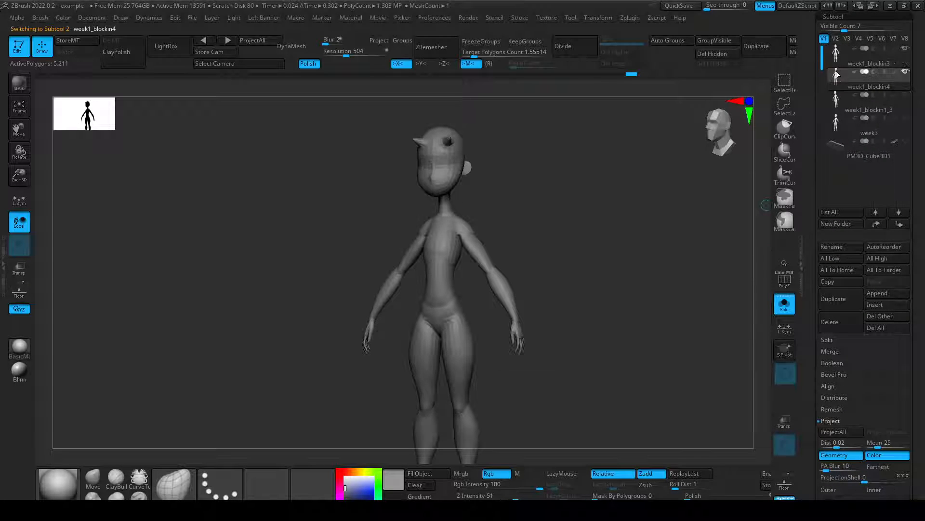
pyautogui.press('ctrl')
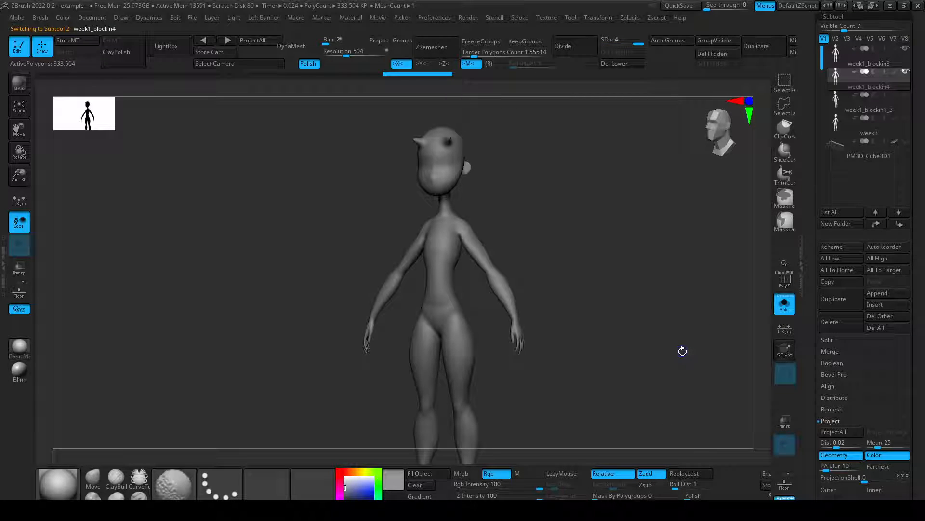
pyautogui.hotkey('shift', 'd')
pyautogui.hotkey('shift', 'd')
pyautogui.hotkey('shift', 'd')
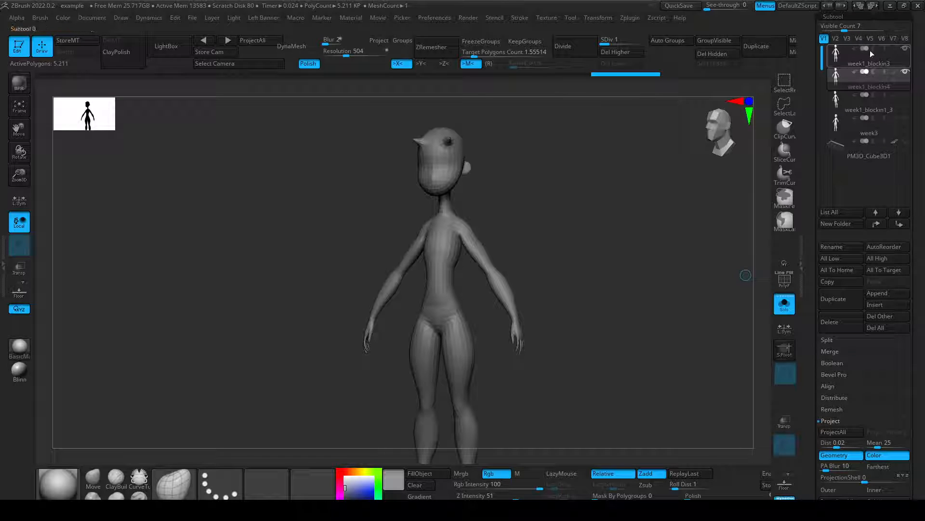
# Project the mirrored original's details onto the remeshed copy level by level up to SDiv 4, at a distance of 0.02.
pyautogui.click(783, 311)
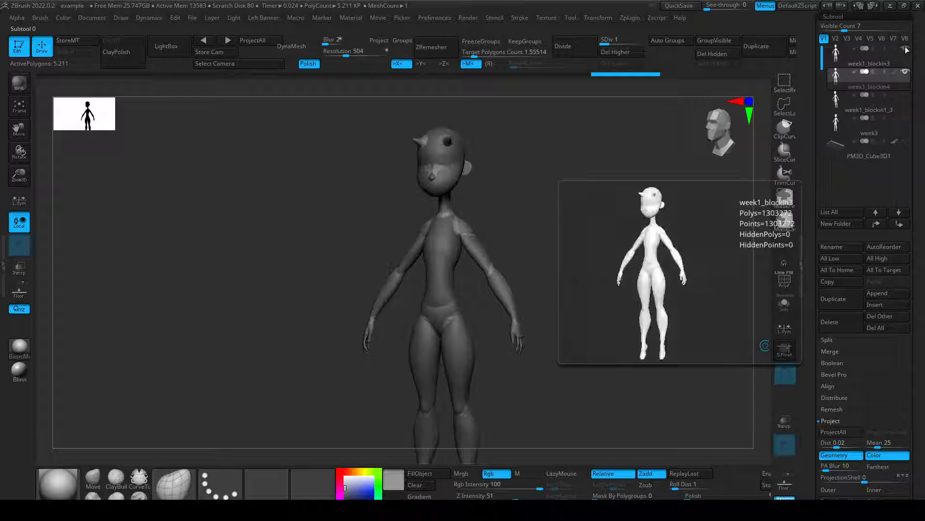
pyautogui.click(905, 49)
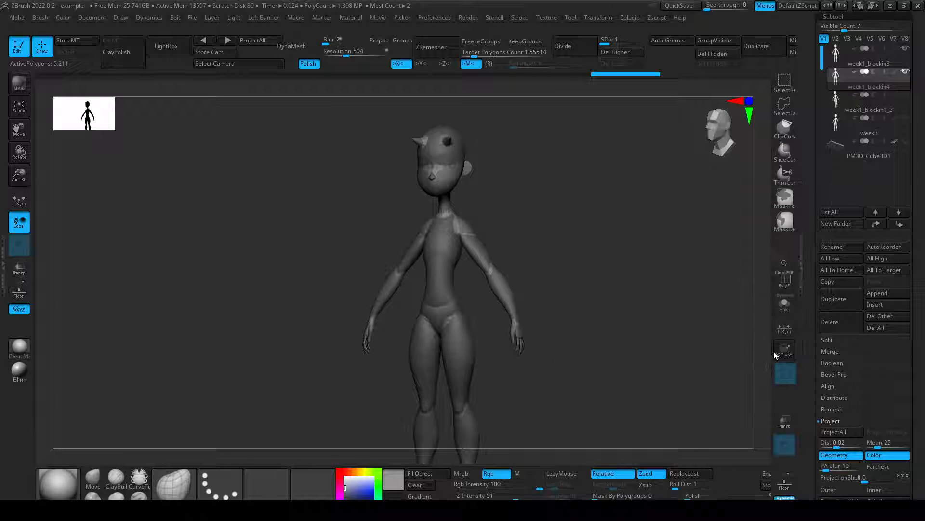
pyautogui.click(785, 307)
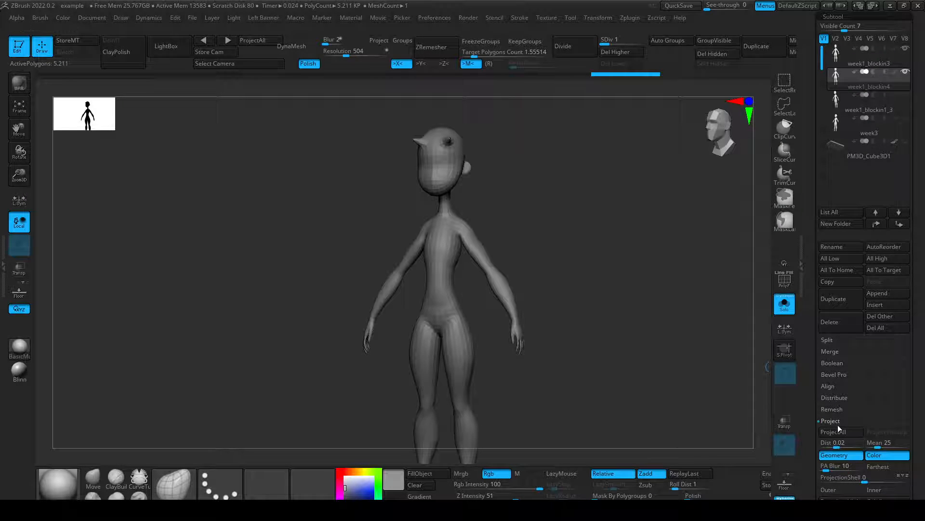
pyautogui.press('d')
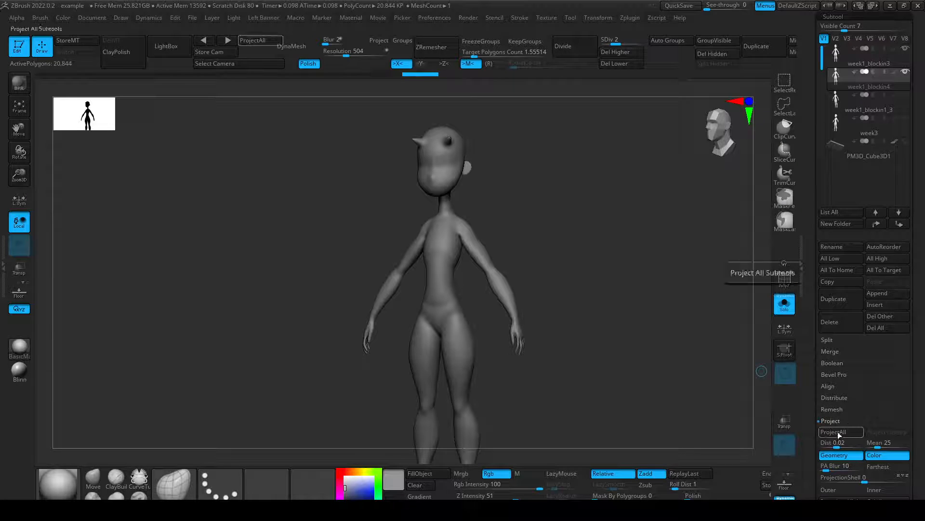
pyautogui.click(838, 433)
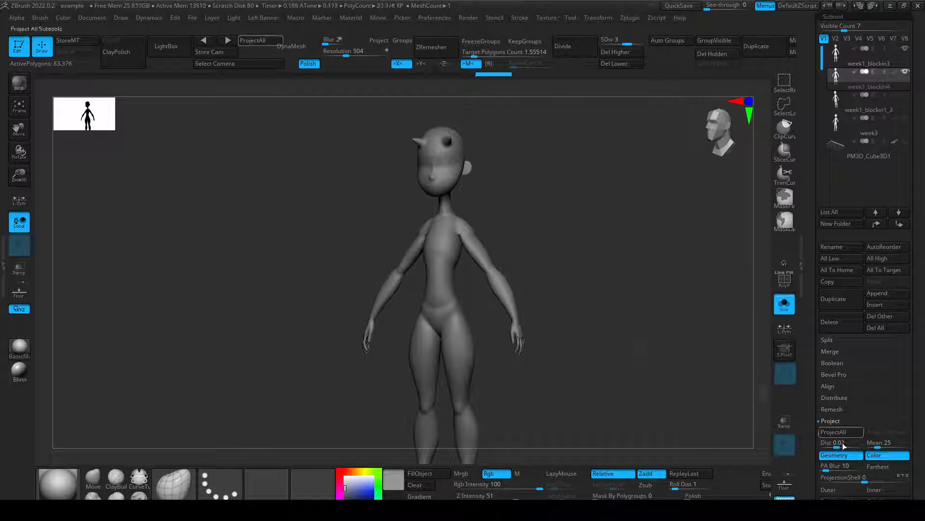
pyautogui.moveTo(565, 349); pyautogui.dragTo(610, 368)
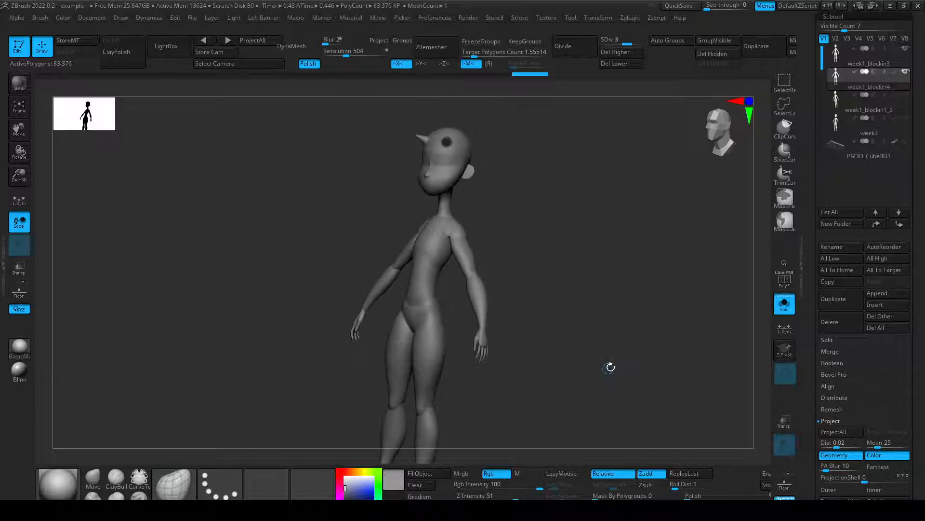
pyautogui.hotkey('ctrl', 'd')
pyautogui.click(842, 432)
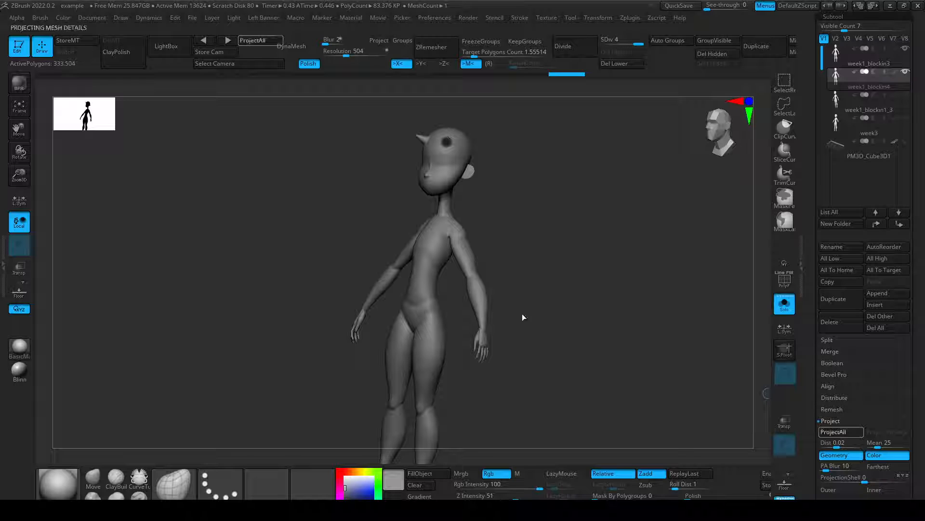
# Compare the projected copy with the mirrored original subtool.
pyautogui.moveTo(530, 203); pyautogui.dragTo(604, 245)
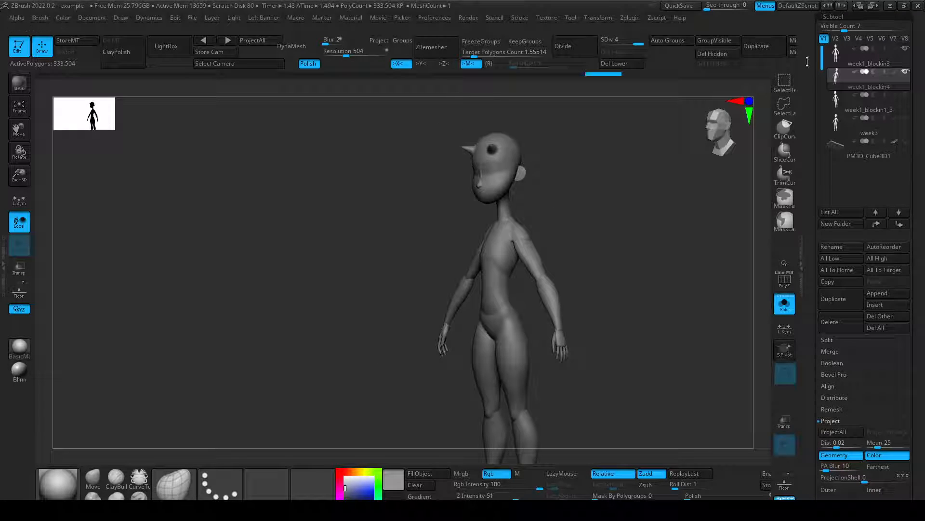
pyautogui.click(839, 57)
pyautogui.click(837, 79)
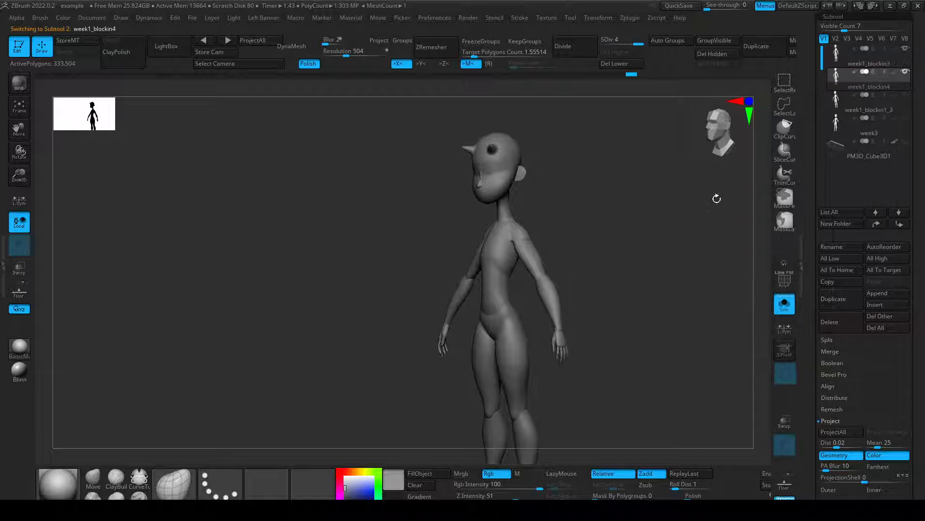
# Show the projected copy's wireframe and examine the head and horn topology at SDiv 1.
pyautogui.keyDown('ctrl'); pyautogui.moveTo(626, 245); pyautogui.dragTo(635, 287, button='right'); pyautogui.keyUp('ctrl')
pyautogui.hotkey('shift', 'f')
pyautogui.keyDown('ctrl'); pyautogui.moveTo(616, 198); pyautogui.dragTo(661, 265, button='right'); pyautogui.keyUp('ctrl')
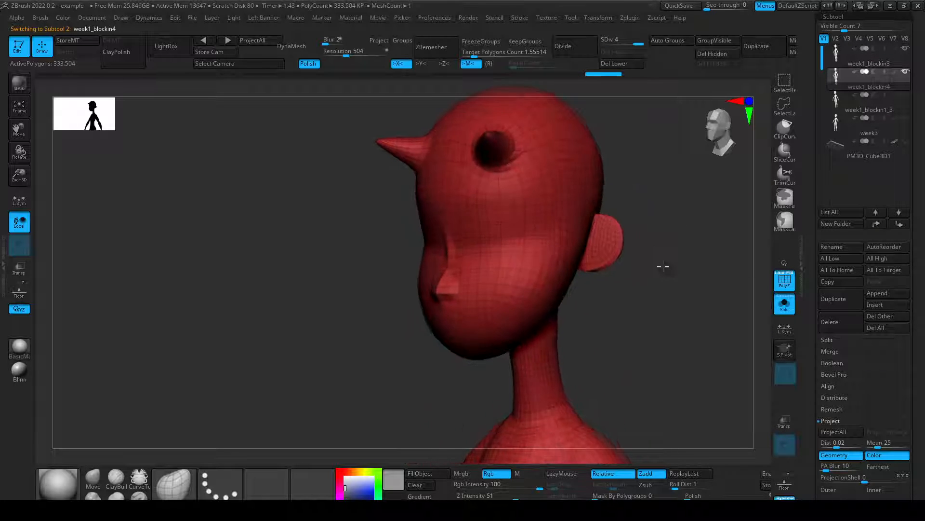
pyautogui.hotkey('shift', 'd')
pyautogui.hotkey('shift', 'd')
pyautogui.hotkey('shift', 'd')
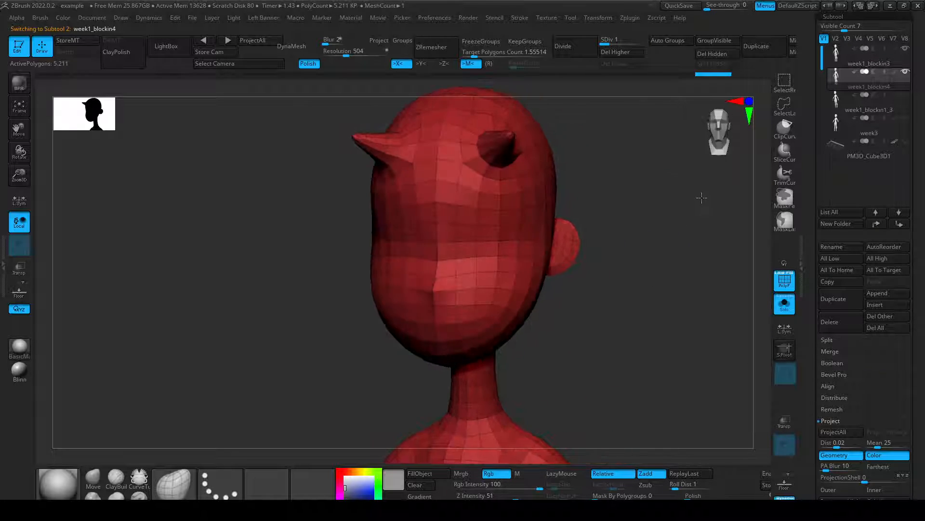
pyautogui.moveTo(685, 199); pyautogui.dragTo(698, 197)
pyautogui.moveTo(595, 190); pyautogui.dragTo(619, 192)
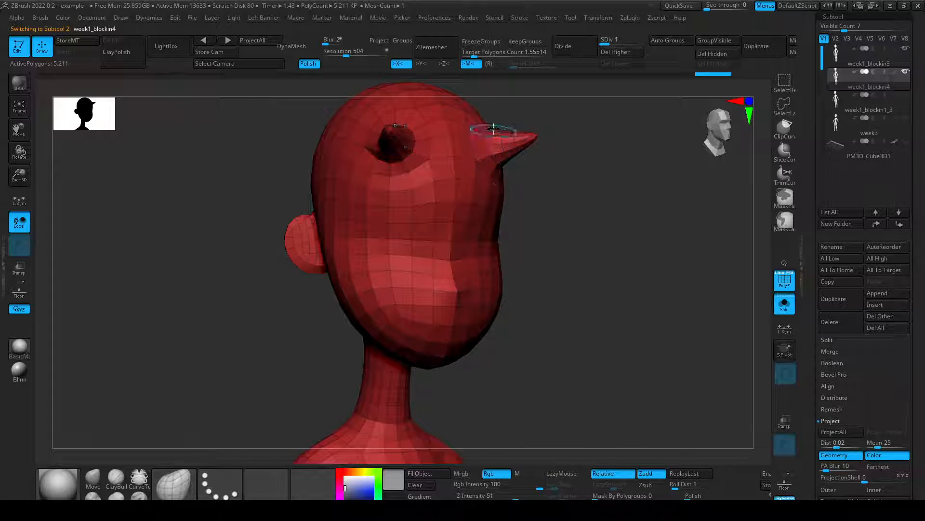
# Restore the original body's subdivision levels and examine its head wireframe at SDiv 1 and SDiv 3.
pyautogui.click(846, 62)
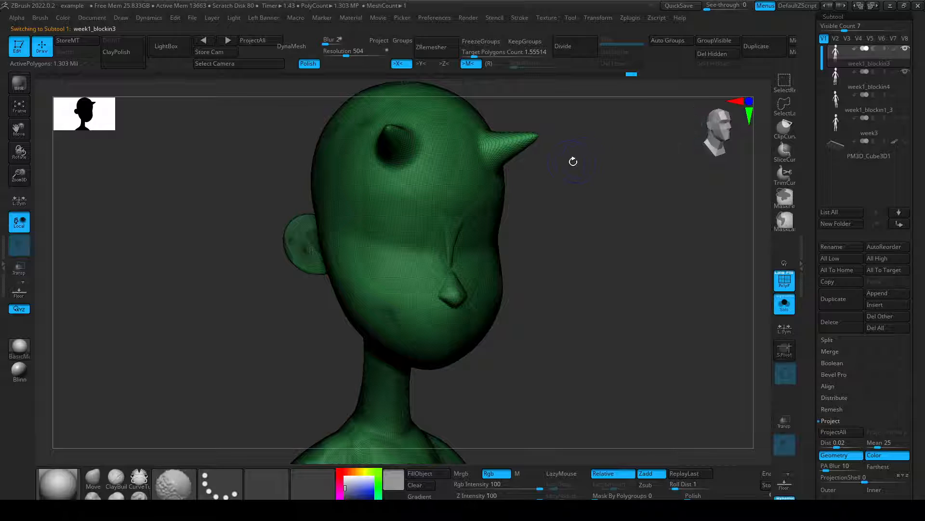
pyautogui.hotkey('ctrl', 'd')
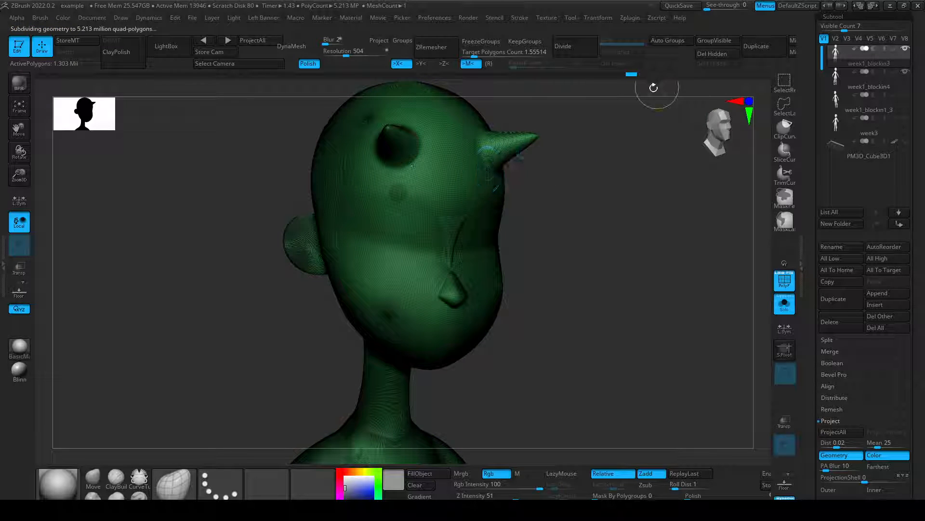
pyautogui.hotkey('shift', 'd')
pyautogui.hotkey('shift', 'd')
pyautogui.hotkey('shift', 'd')
pyautogui.hotkey('shift', 'd')
pyautogui.hotkey('shift', 'd')
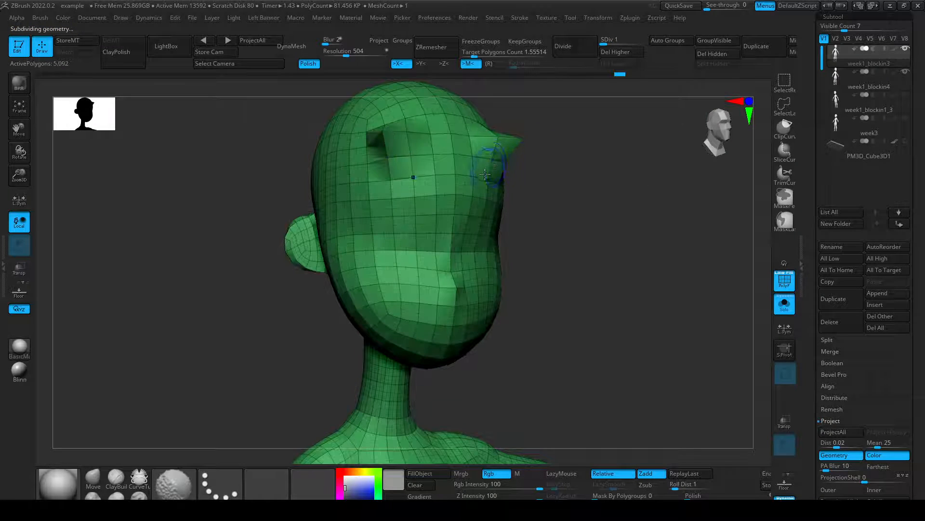
pyautogui.press('d')
pyautogui.press('d')
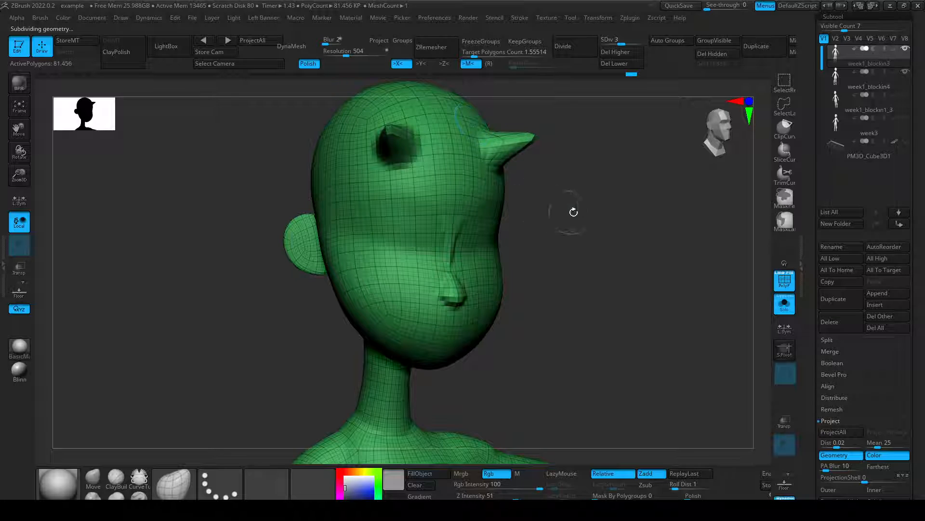
pyautogui.moveTo(574, 213); pyautogui.dragTo(515, 131)
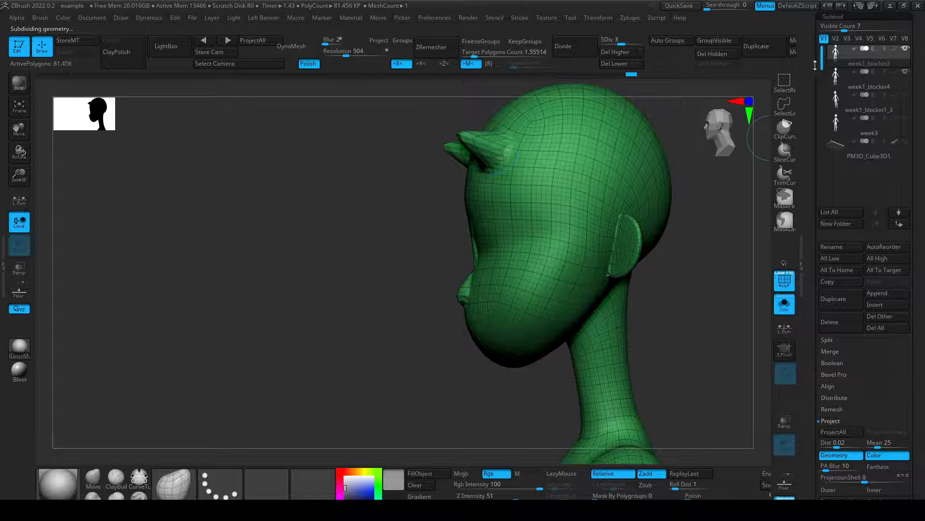
# Select the projected copy week1_blockin4, raise it to SDiv 4 and hide the wireframe.
pyautogui.click(837, 80)
pyautogui.moveTo(313, 311); pyautogui.dragTo(616, 365)
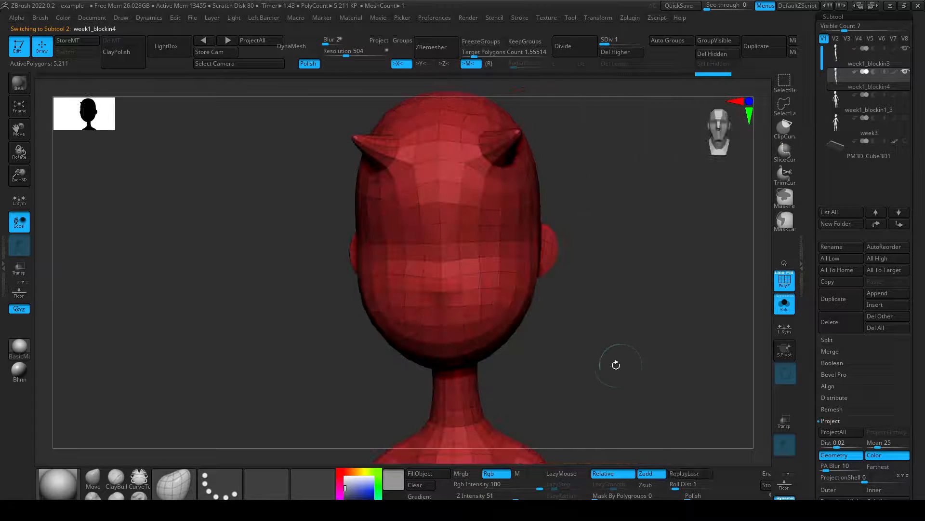
pyautogui.press('d')
pyautogui.press('d')
pyautogui.press('d')
pyautogui.hotkey('shift', 'f')
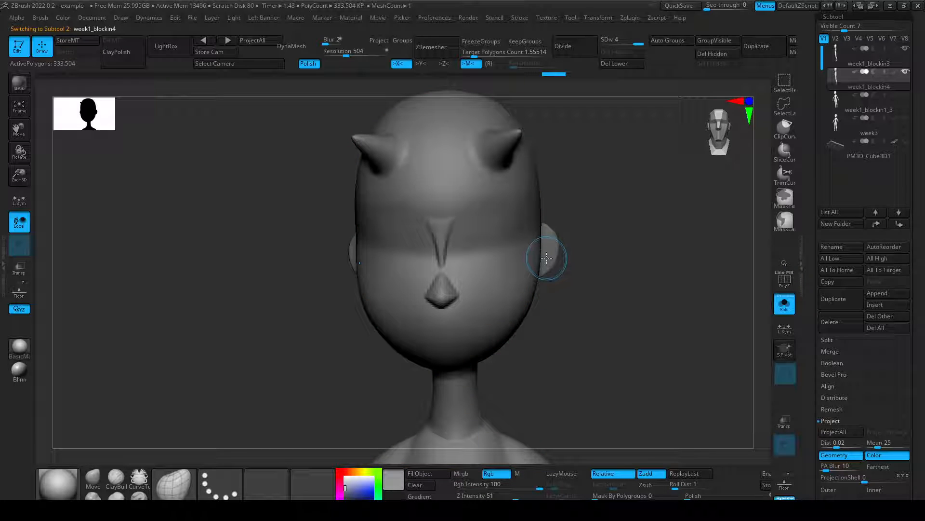
# Carve symmetrical brow lines into the copy's forehead with the DamStandard brush.
pyautogui.moveTo(547, 258)
pyautogui.keyDown('ctrl'); pyautogui.mouseDown(button='right')
pyautogui.moveTo(473, 185)
pyautogui.moveTo(450, 279)
pyautogui.mouseUp(button='right'); pyautogui.keyUp('ctrl')
pyautogui.press('b')
pyautogui.press('d')
pyautogui.press('s')
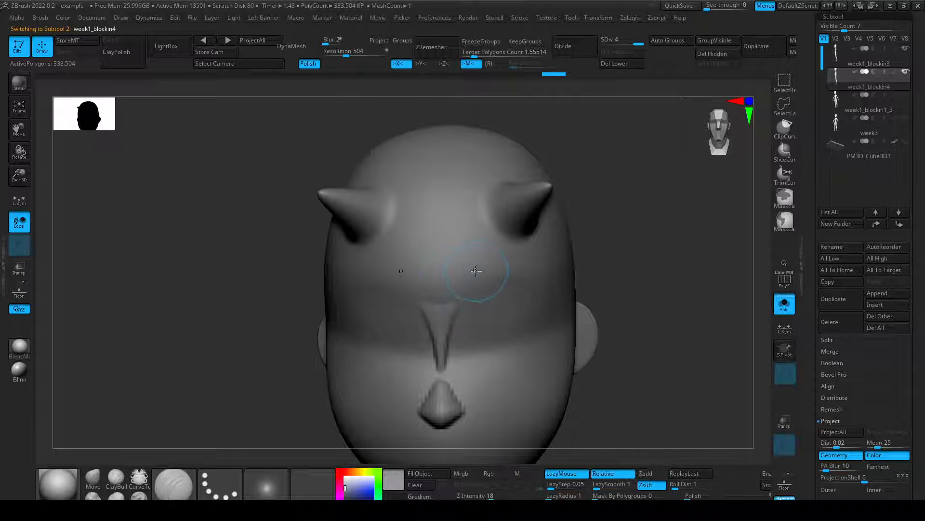
pyautogui.press('s')
pyautogui.moveTo(476, 271)
pyautogui.mouseDown()
pyautogui.moveTo(467, 270)
pyautogui.moveTo(516, 280)
pyautogui.mouseUp()
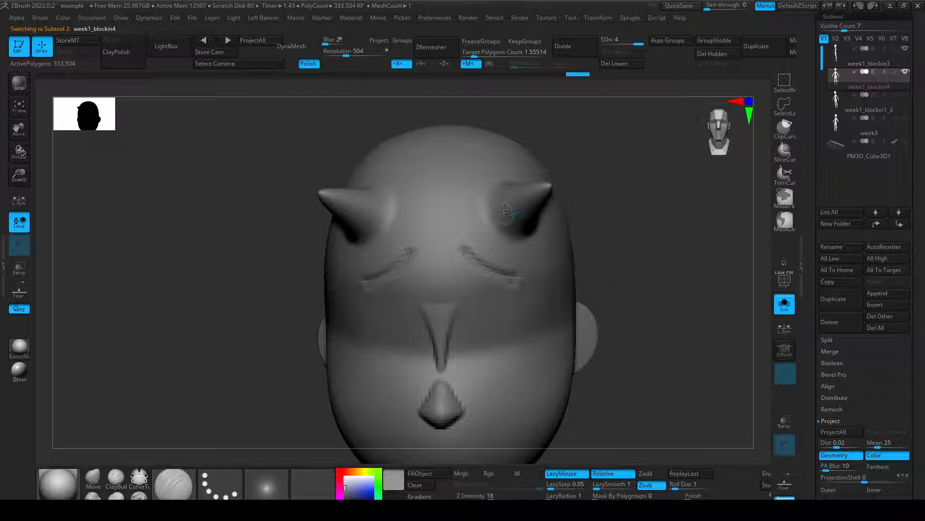
# Raise the original week1_blockin3 to SDiv 4 and carve symmetrical test lines into its forehead and horns.
pyautogui.click(839, 57)
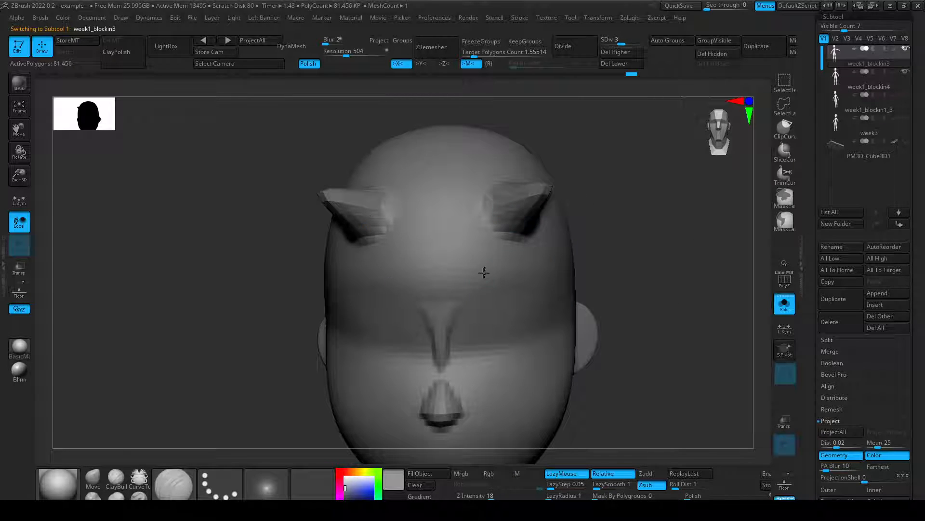
pyautogui.hotkey('ctrl', 'd')
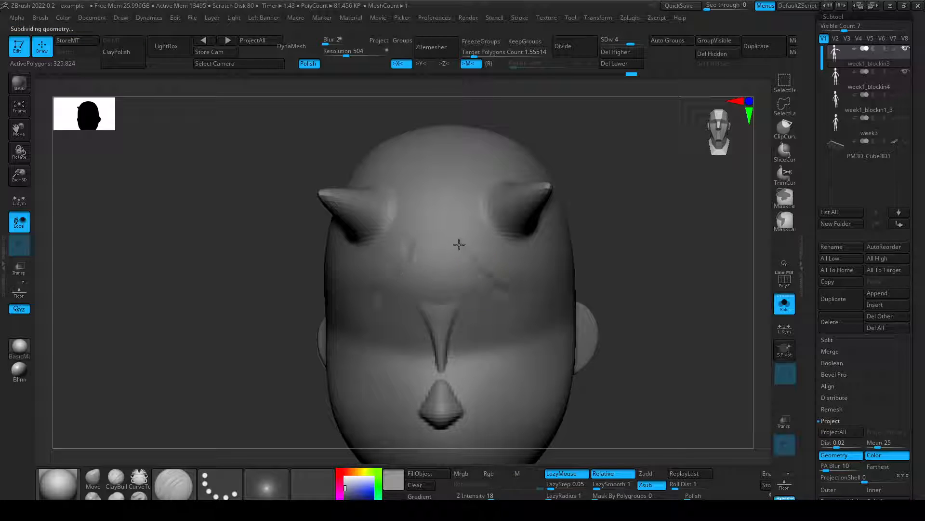
pyautogui.moveTo(459, 245); pyautogui.dragTo(462, 247)
pyautogui.moveTo(511, 220); pyautogui.dragTo(509, 207)
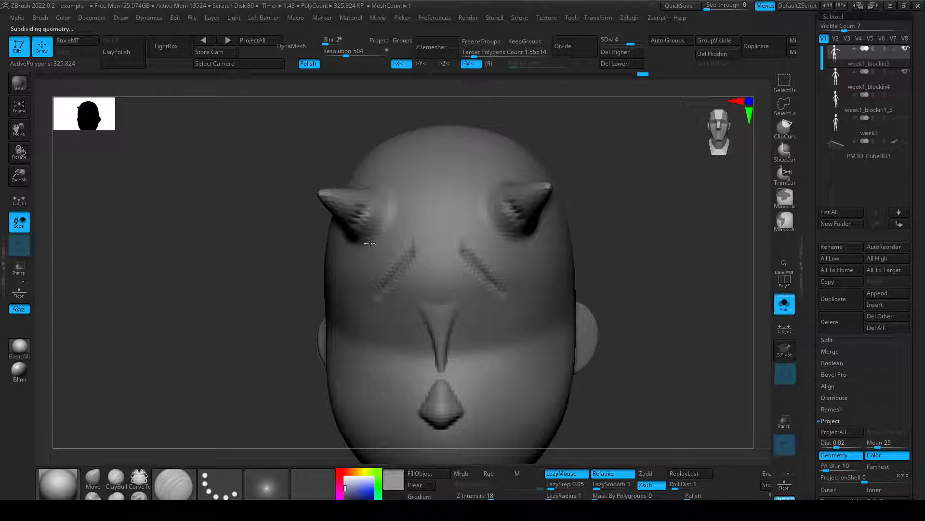
pyautogui.moveTo(295, 300)
pyautogui.mouseDown()
pyautogui.moveTo(265, 311)
pyautogui.moveTo(295, 322)
pyautogui.moveTo(269, 292)
pyautogui.mouseUp()
pyautogui.moveTo(562, 316)
pyautogui.keyDown('alt'); pyautogui.mouseDown()
pyautogui.moveTo(606, 289)
pyautogui.moveTo(615, 216)
pyautogui.mouseUp(); pyautogui.keyUp('alt')
pyautogui.moveTo(615, 216); pyautogui.dragTo(626, 212)
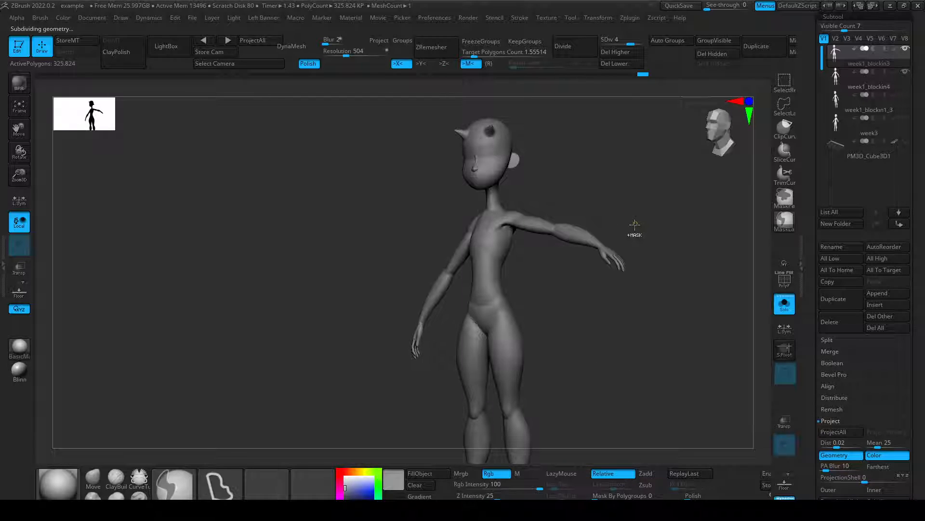
# Undo the last change on the original body and select the projected copy week1_blockin4.
pyautogui.hotkey('ctrl', 'z')
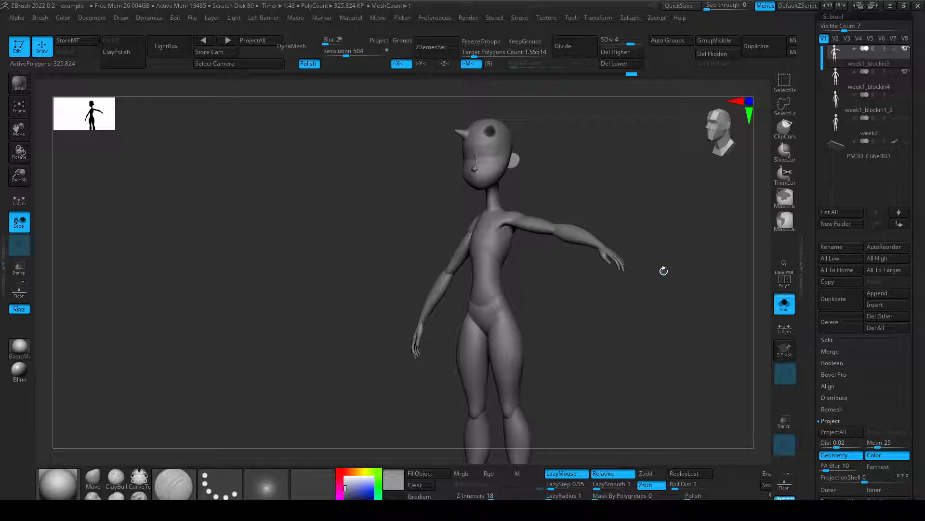
pyautogui.press('Down')
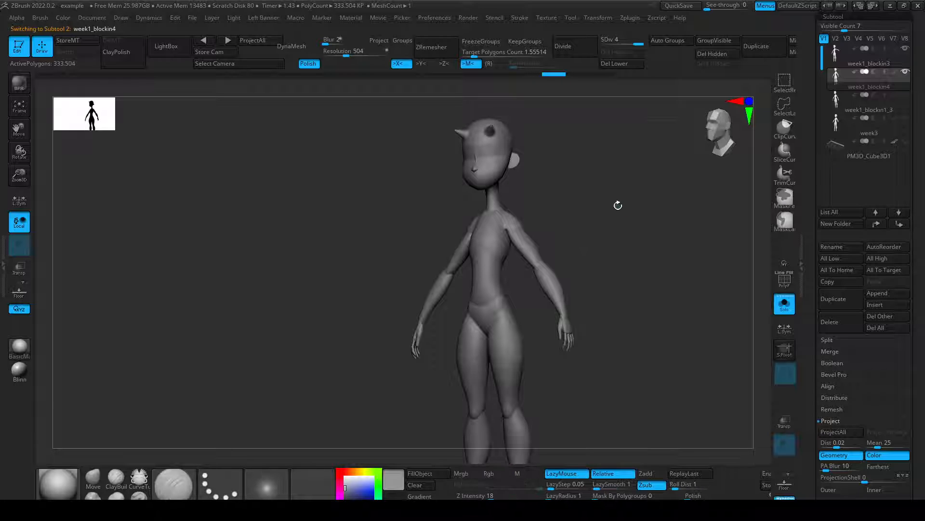
# Lower the copy to SDiv 1, show its wireframe and examine the polygon flow around the head, neck and torso.
pyautogui.moveTo(615, 205); pyautogui.dragTo(636, 242)
pyautogui.hotkey('shift', 'd')
pyautogui.hotkey('shift', 'd')
pyautogui.hotkey('shift', 'd')
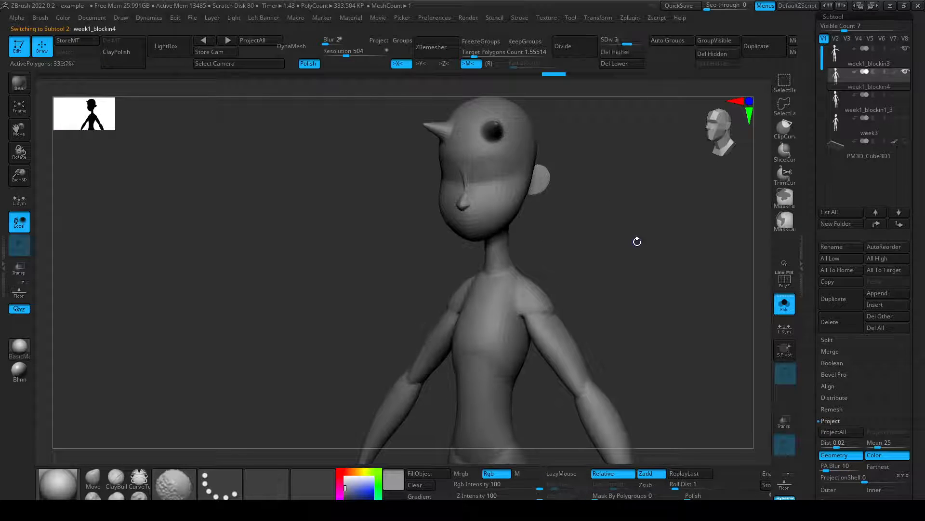
pyautogui.hotkey('shift', 'f')
pyautogui.keyDown('alt'); pyautogui.moveTo(581, 230); pyautogui.dragTo(599, 275); pyautogui.keyUp('alt')
pyautogui.moveTo(599, 274)
pyautogui.mouseDown()
pyautogui.moveTo(636, 273)
pyautogui.moveTo(534, 268)
pyautogui.mouseUp()
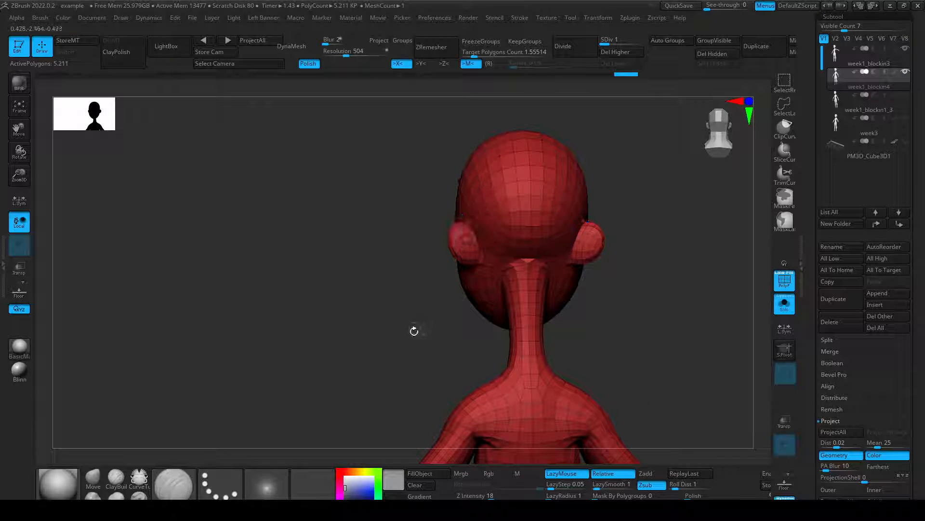
pyautogui.moveTo(414, 331); pyautogui.dragTo(528, 135)
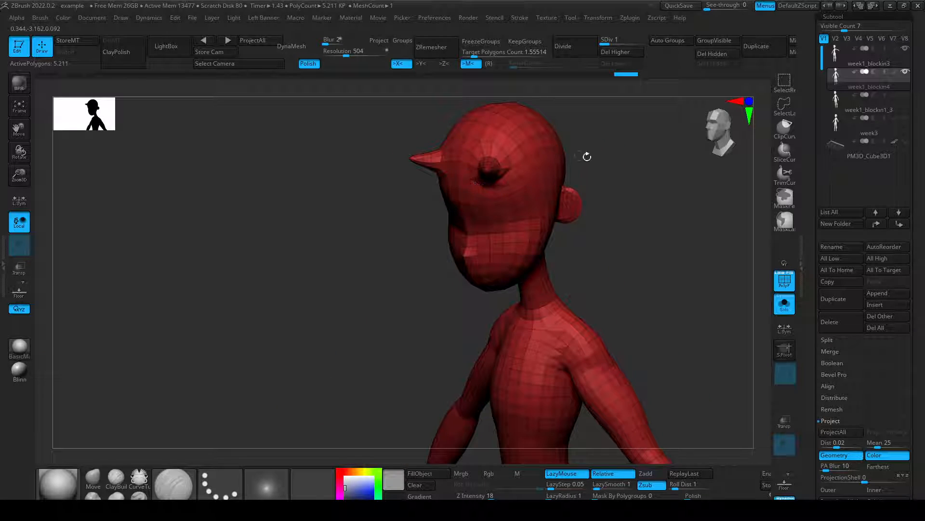
pyautogui.moveTo(587, 156); pyautogui.dragTo(646, 259)
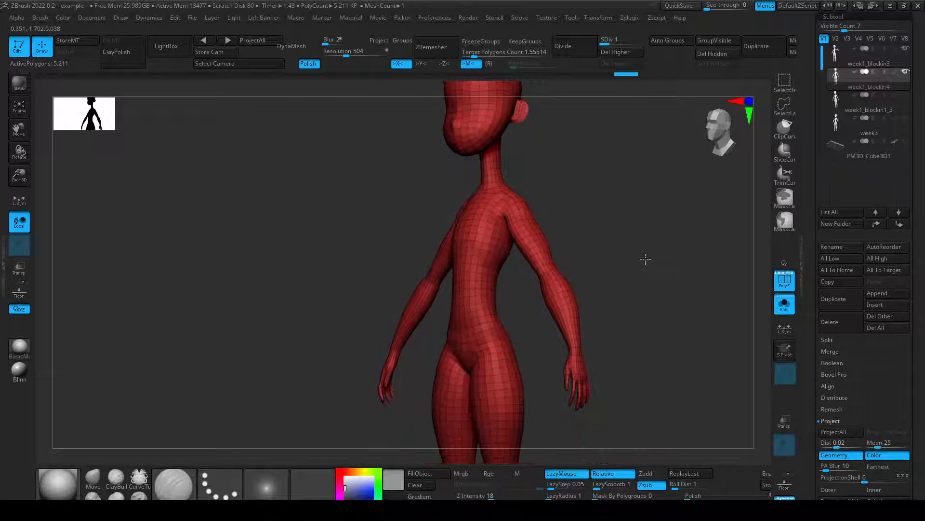
# Step the copy up to SDiv 3, then set it to SDiv 2 and hide the wireframe.
pyautogui.moveTo(533, 239); pyautogui.dragTo(583, 241)
pyautogui.press('d')
pyautogui.press('d')
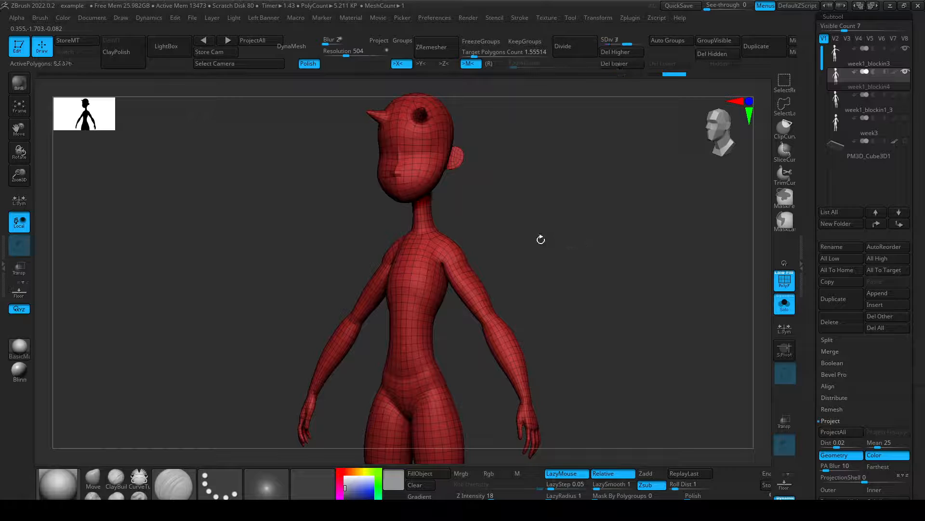
pyautogui.hotkey('shift', 'd')
pyautogui.hotkey('shift', 'f')
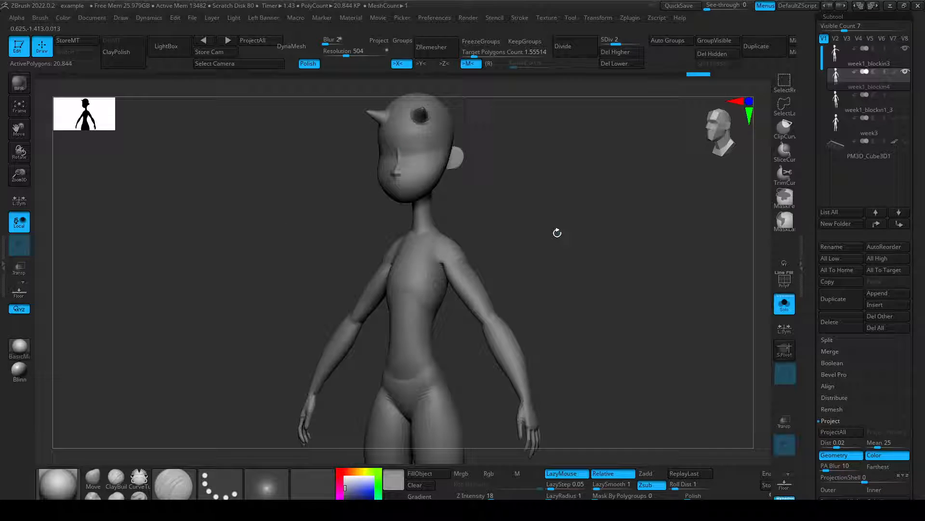
# Switch to the week6_clothesCleanup_v2 tool, lower its body to SDiv 1 and inspect the wireframe around the face.
pyautogui.moveTo(914, 68); pyautogui.dragTo(914, 294)
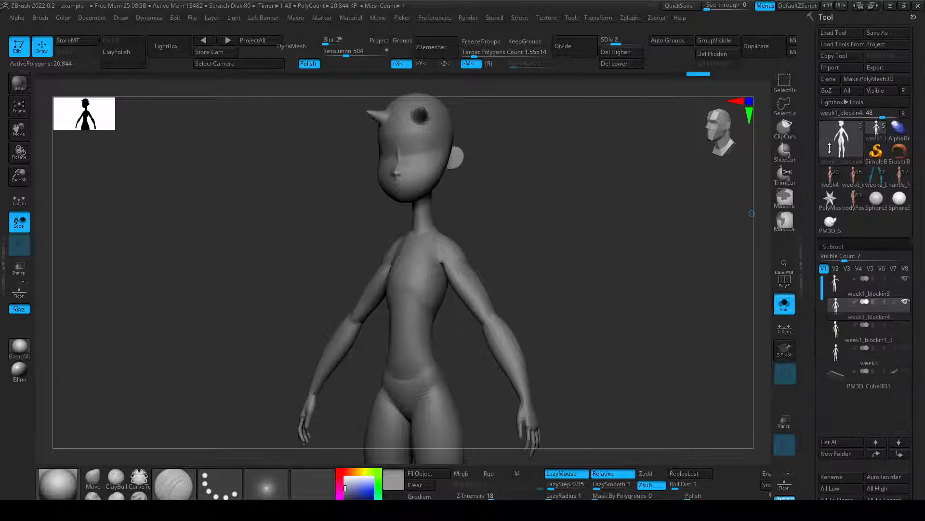
pyautogui.click(854, 178)
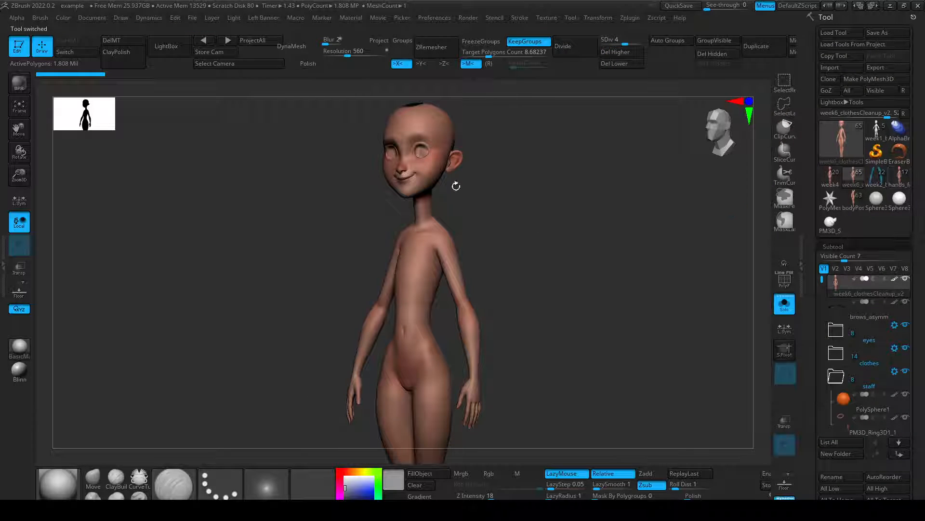
pyautogui.hotkey('shift', 'f')
pyautogui.hotkey('shift', 'f')
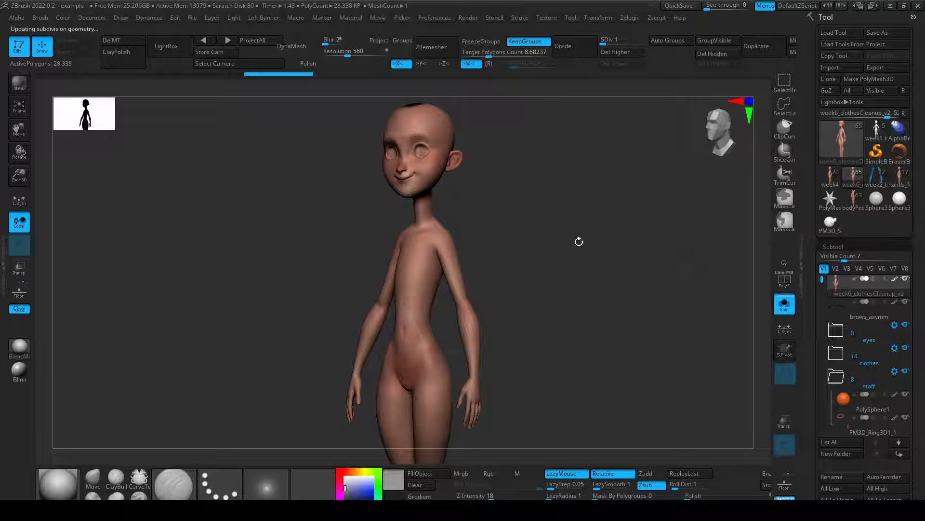
pyautogui.hotkey('shift', 'f')
pyautogui.moveTo(502, 166); pyautogui.dragTo(597, 318)
pyautogui.hotkey('shift', 'f')
pyautogui.moveTo(547, 239); pyautogui.dragTo(521, 268)
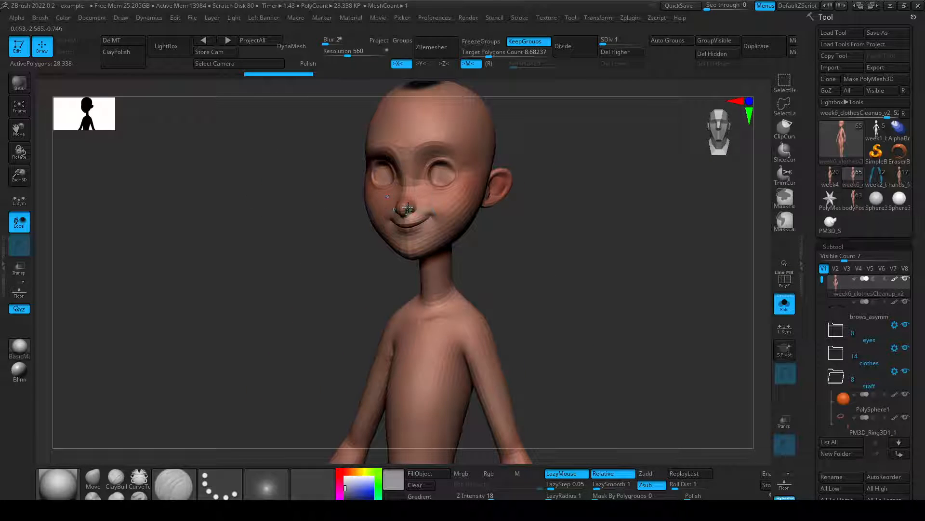
# Raise the week6 body back to SDiv 4 and briefly turn off Solo to view the full character.
pyautogui.moveTo(628, 246); pyautogui.dragTo(576, 180)
pyautogui.press('d')
pyautogui.press('d')
pyautogui.press('d')
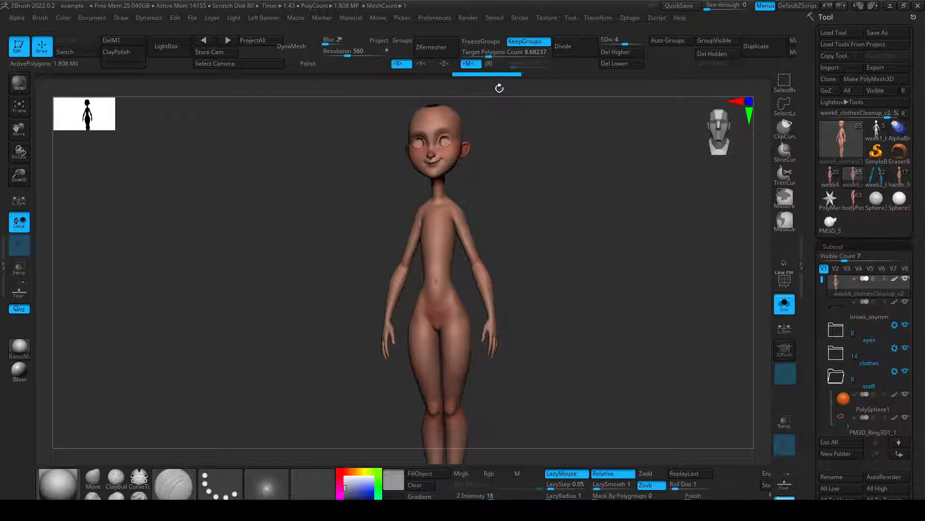
pyautogui.moveTo(524, 202); pyautogui.dragTo(520, 217)
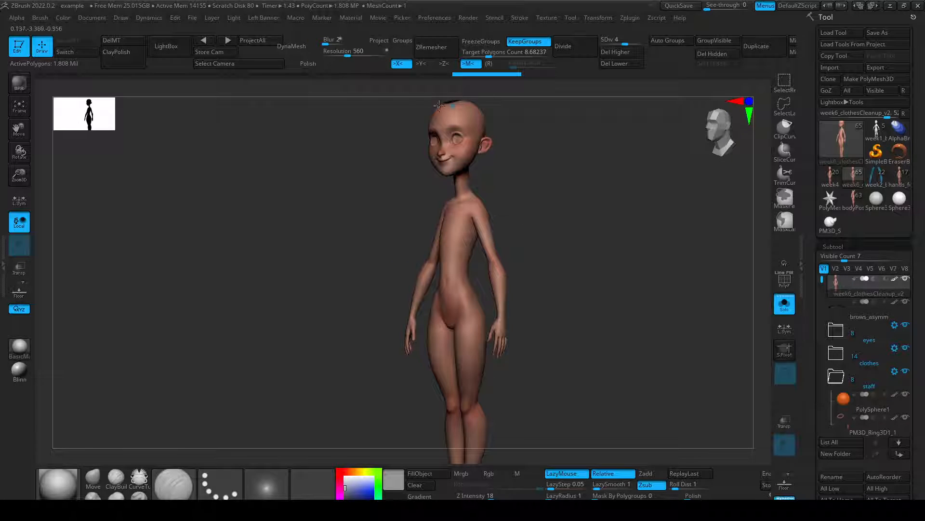
pyautogui.click(784, 304)
pyautogui.click(784, 305)
pyautogui.click(631, 17)
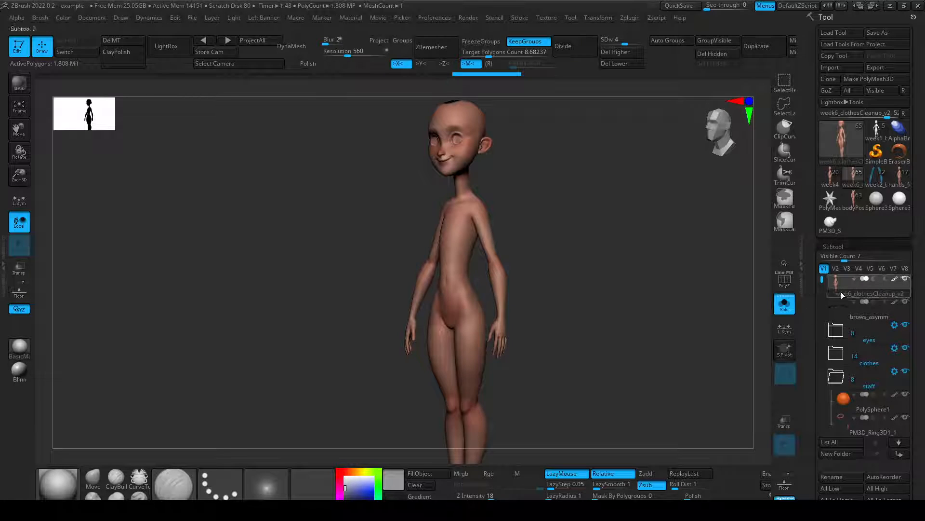
# Duplicate the week6_clothesCleanup_v2 subtool and rename the copy as decimated.
pyautogui.scroll(-5, 806, 401)
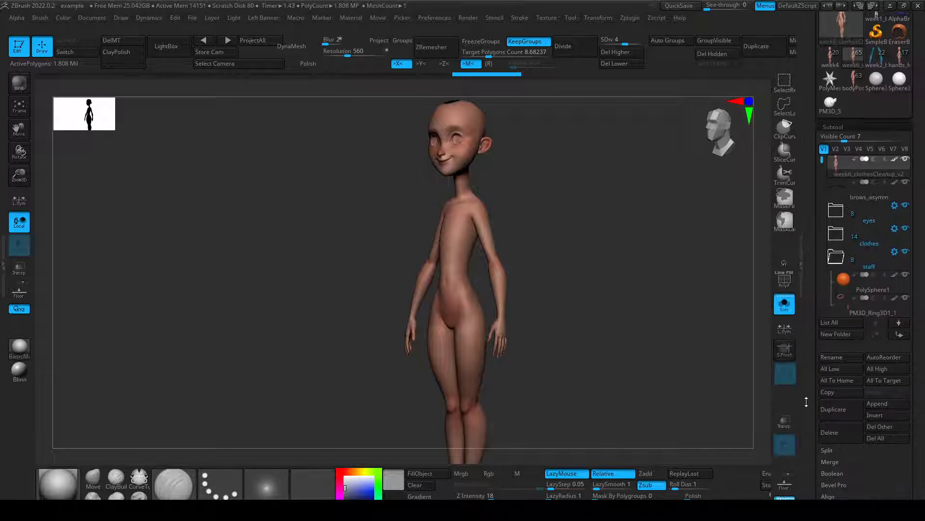
pyautogui.click(834, 408)
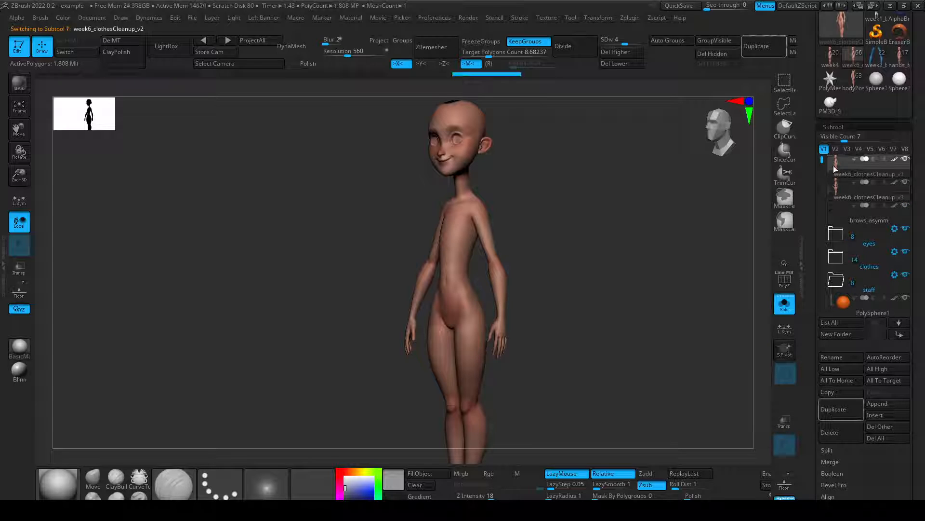
pyautogui.click(845, 189)
pyautogui.click(846, 356)
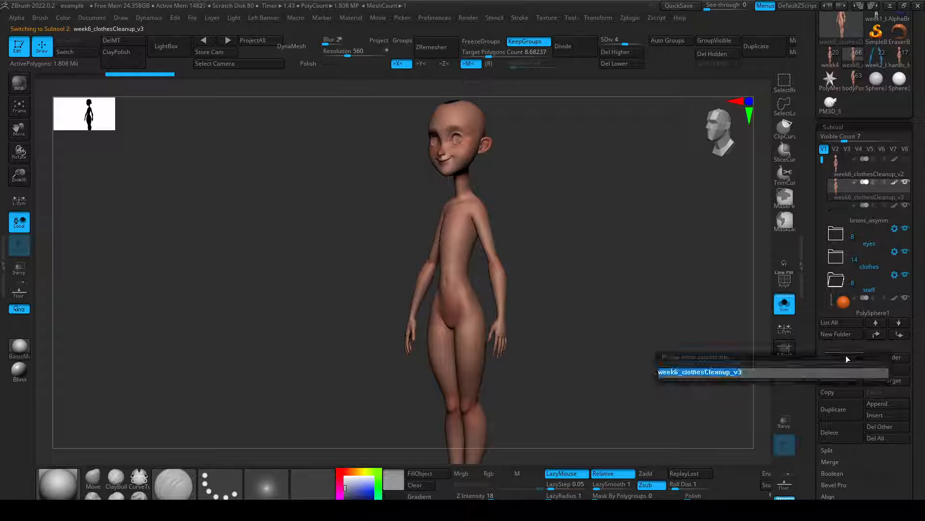
pyautogui.write('d')
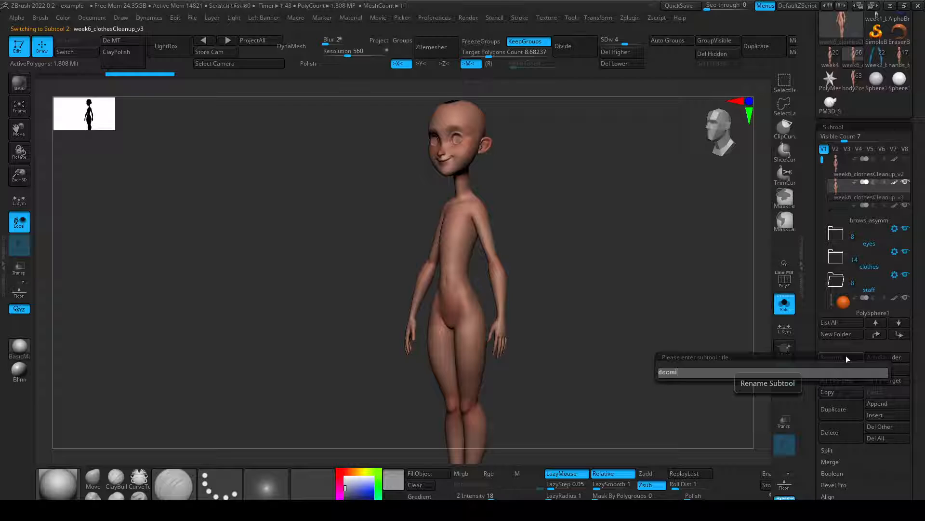
pyautogui.write('ecimated')
pyautogui.press('Return')
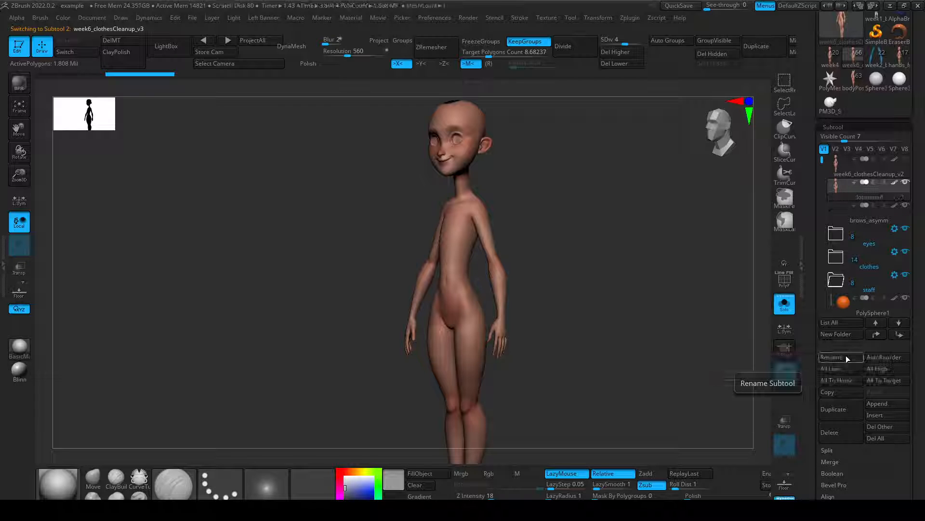
# Pre-process the decimated subtool with Decimation Master and show the wireframe on its head.
pyautogui.click(630, 17)
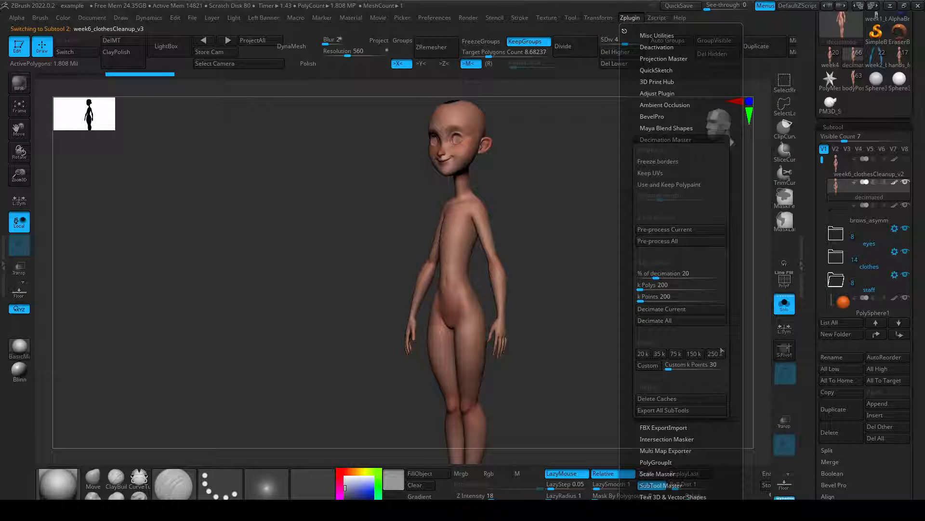
pyautogui.click(651, 230)
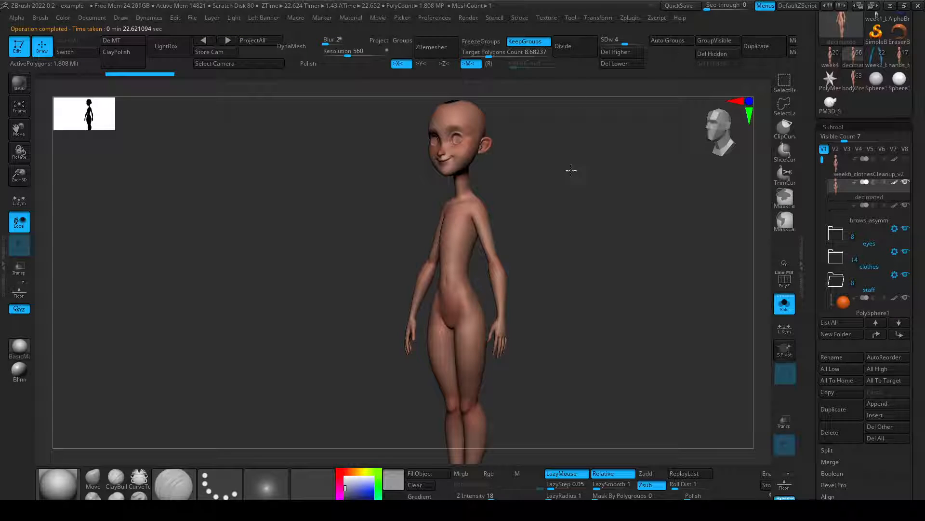
pyautogui.moveTo(572, 170); pyautogui.dragTo(635, 379)
pyautogui.hotkey('shift', 'f')
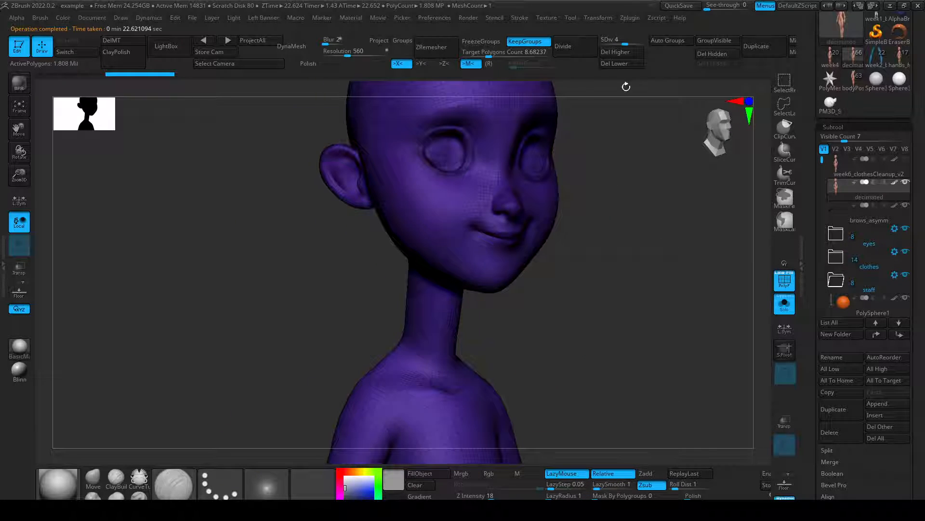
# Try decimating the subtool at 20 % of decimation, and undo that decimation.
pyautogui.click(629, 17)
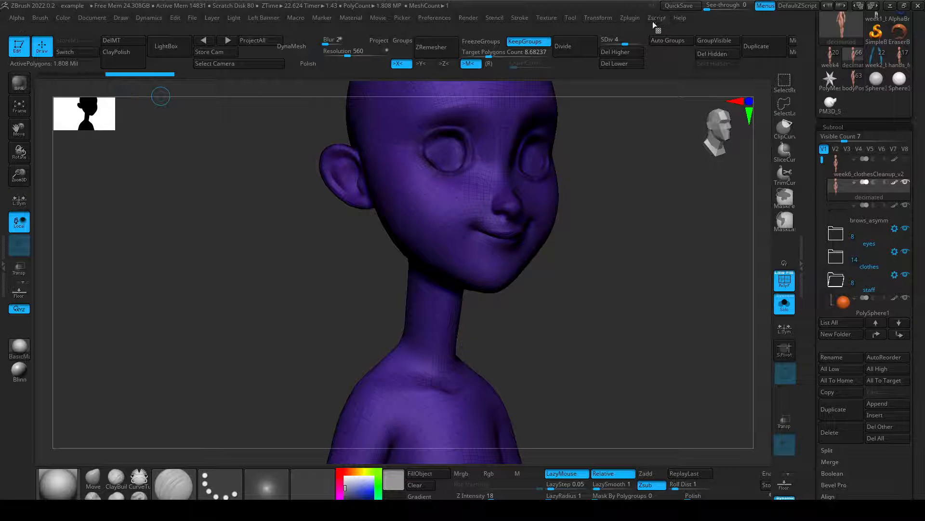
pyautogui.click(629, 17)
pyautogui.click(689, 309)
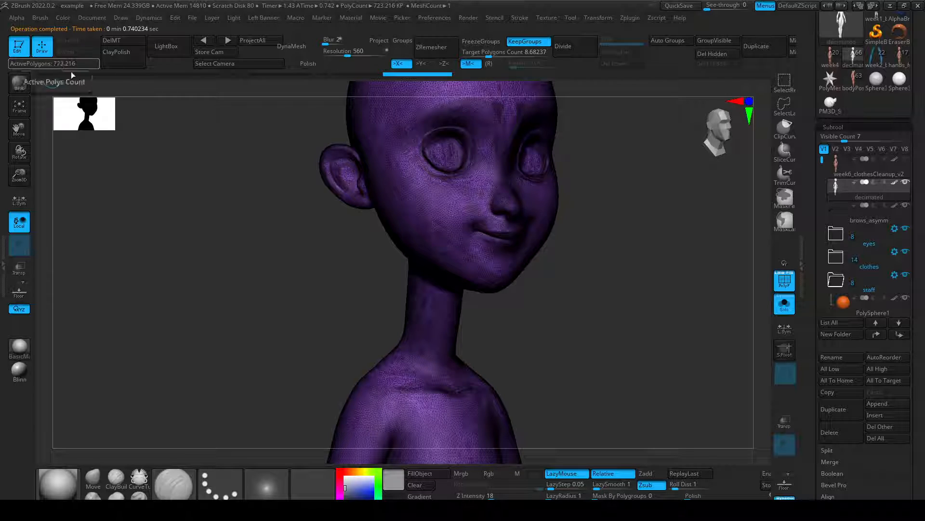
pyautogui.hotkey('ctrl', 'z')
# Lower the percentage of decimation in Decimation Master and decimate the current subtool again.
pyautogui.click(630, 17)
pyautogui.click(673, 273)
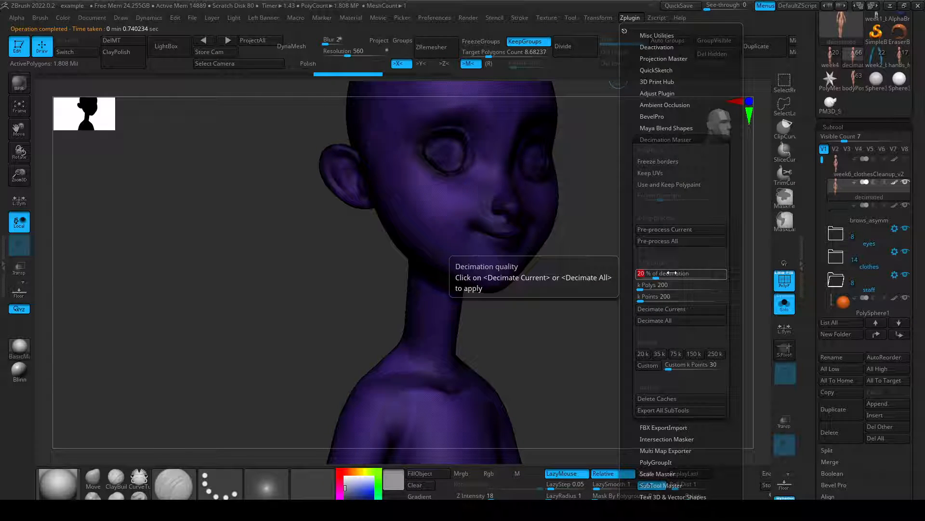
pyautogui.click(677, 311)
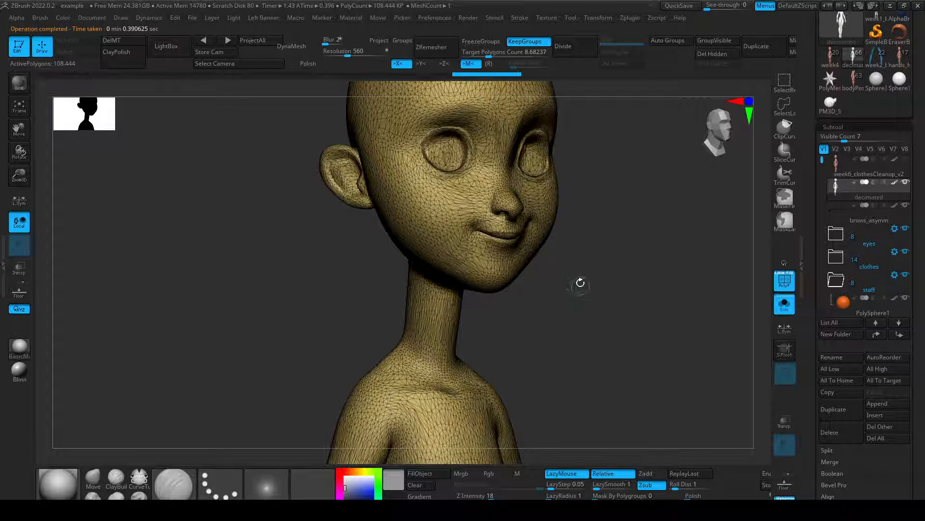
# Examine the decimated mesh's triangulated head, then hide the wireframe and inspect the surface from face to legs.
pyautogui.moveTo(599, 288); pyautogui.dragTo(620, 279)
pyautogui.hotkey('shift', 'f')
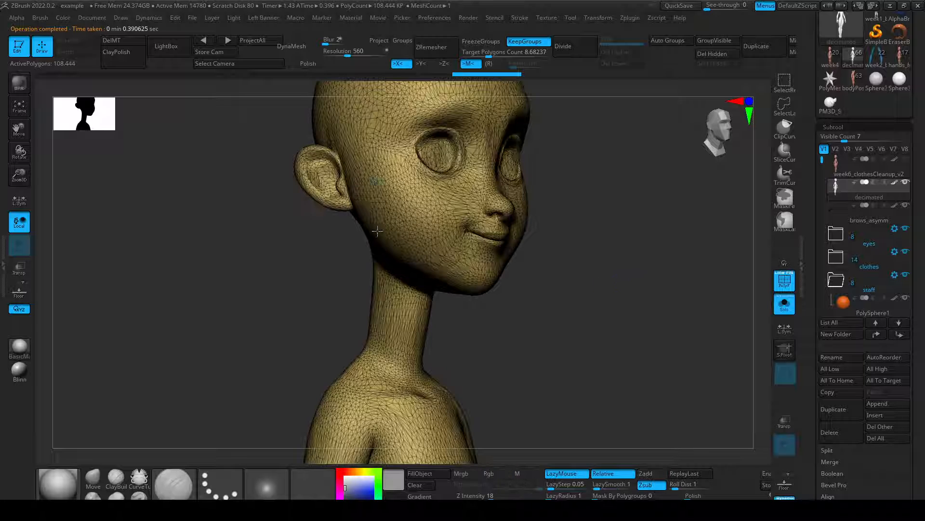
pyautogui.hotkey('shift', 'f')
pyautogui.moveTo(615, 316); pyautogui.dragTo(463, 376)
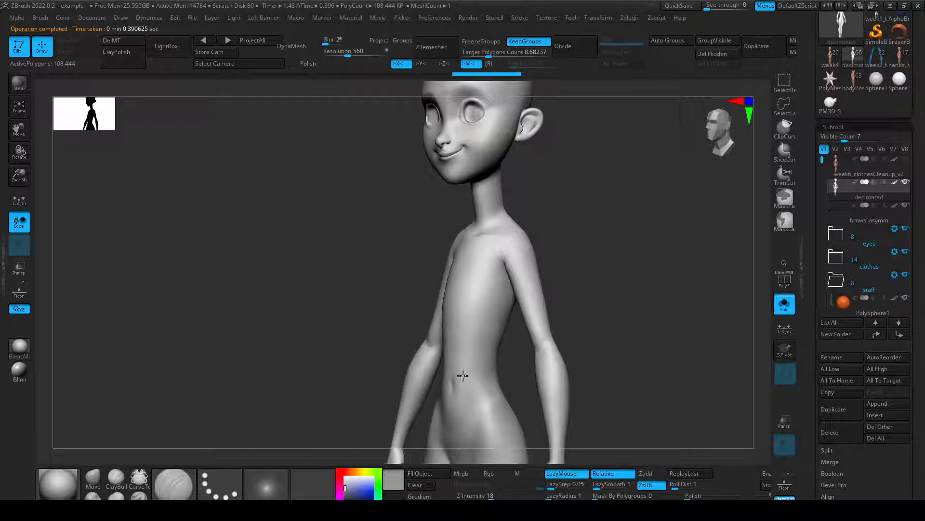
pyautogui.moveTo(465, 149); pyautogui.dragTo(570, 258)
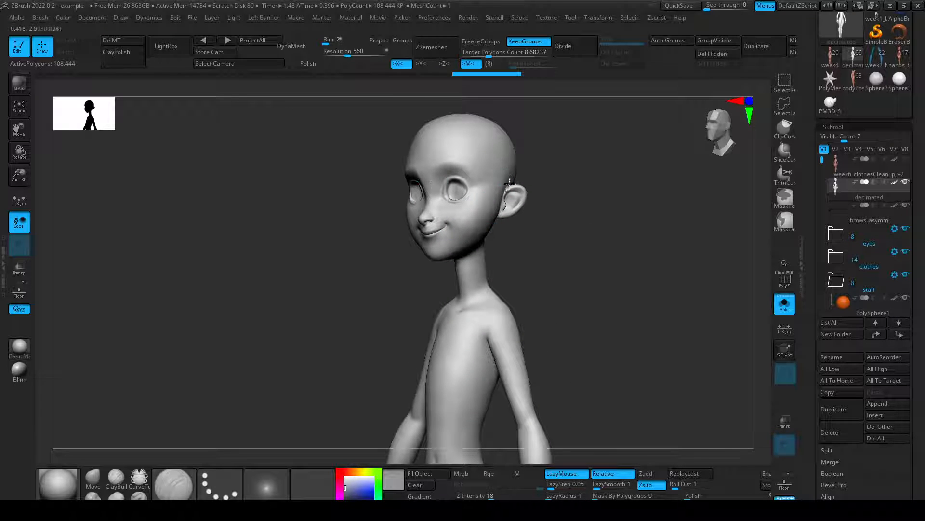
pyautogui.moveTo(576, 267)
pyautogui.mouseDown()
pyautogui.moveTo(601, 264)
pyautogui.moveTo(583, 264)
pyautogui.mouseUp()
pyautogui.moveTo(534, 294)
pyautogui.mouseDown()
pyautogui.moveTo(535, 310)
pyautogui.moveTo(543, 300)
pyautogui.mouseUp()
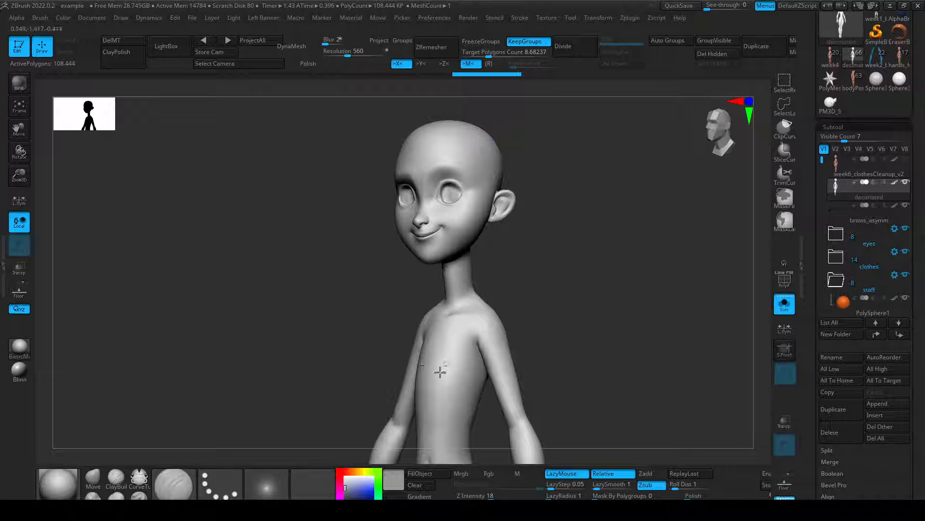
pyautogui.keyDown('alt'); pyautogui.moveTo(597, 354); pyautogui.dragTo(592, 92); pyautogui.keyUp('alt')
pyautogui.moveTo(639, 284)
pyautogui.mouseDown()
pyautogui.moveTo(663, 289)
pyautogui.moveTo(639, 294)
pyautogui.mouseUp()
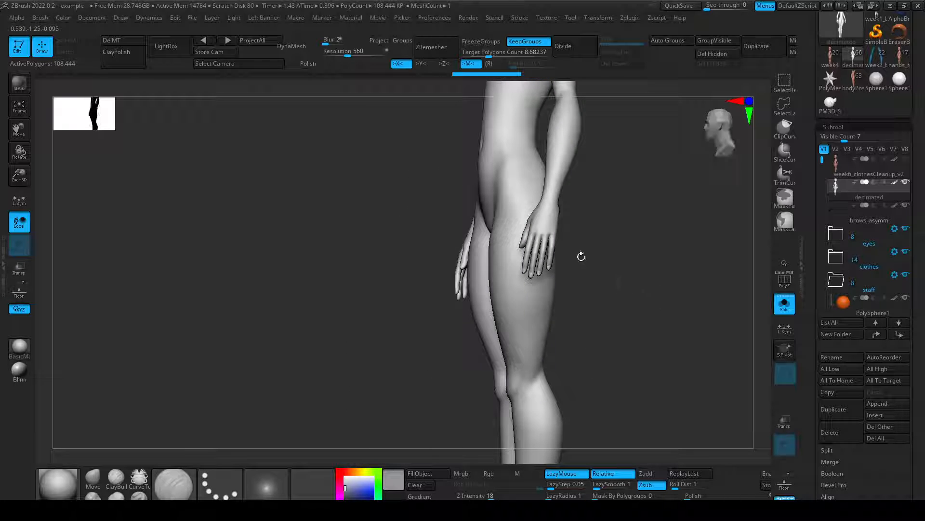
pyautogui.keyDown('alt'); pyautogui.moveTo(580, 256); pyautogui.dragTo(638, 256); pyautogui.keyUp('alt')
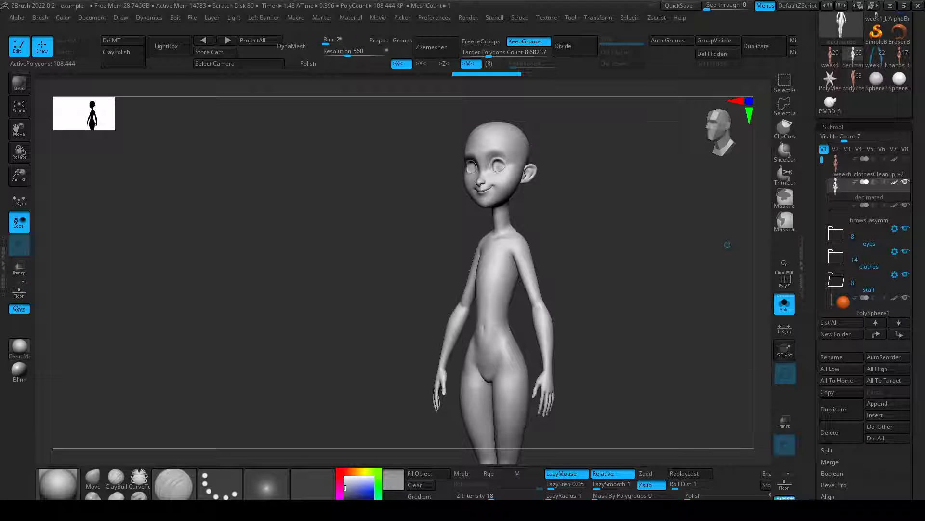
# Switch to the YouTube video "Full 3D Character Workflow Explained" in the browser and play its retopology section.
pyautogui.hotkey('alt', 'Tab')
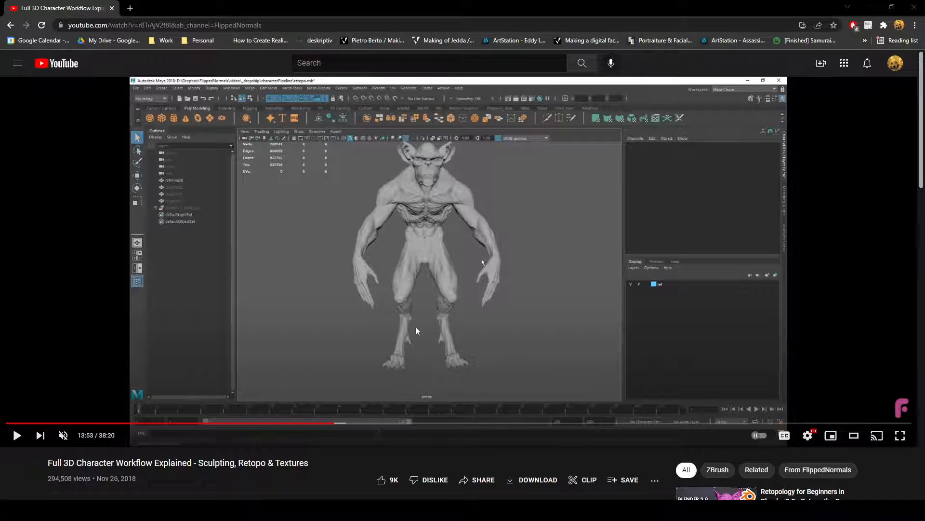
pyautogui.click(351, 350)
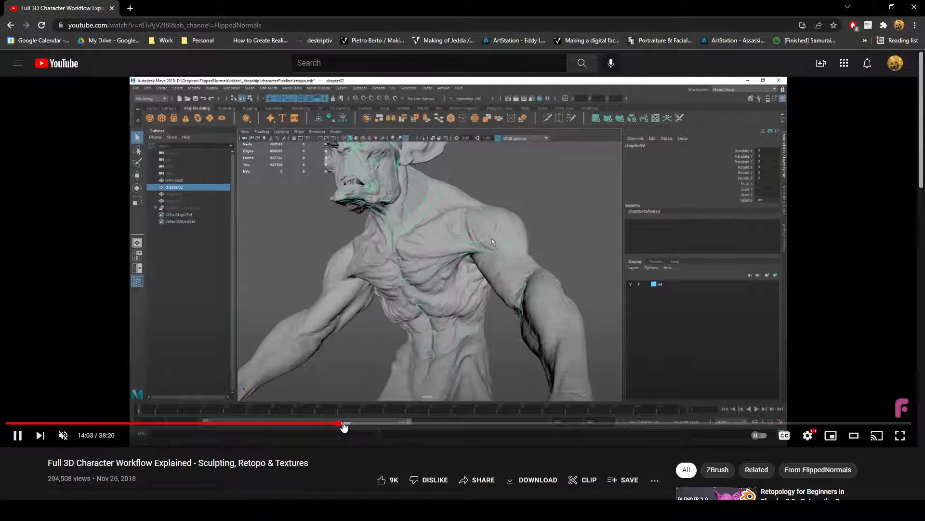
# Skim the video from the Quad Draw retopology near 14:00 through the UV layout to the detailed resculpt near 24:41.
pyautogui.click(339, 424)
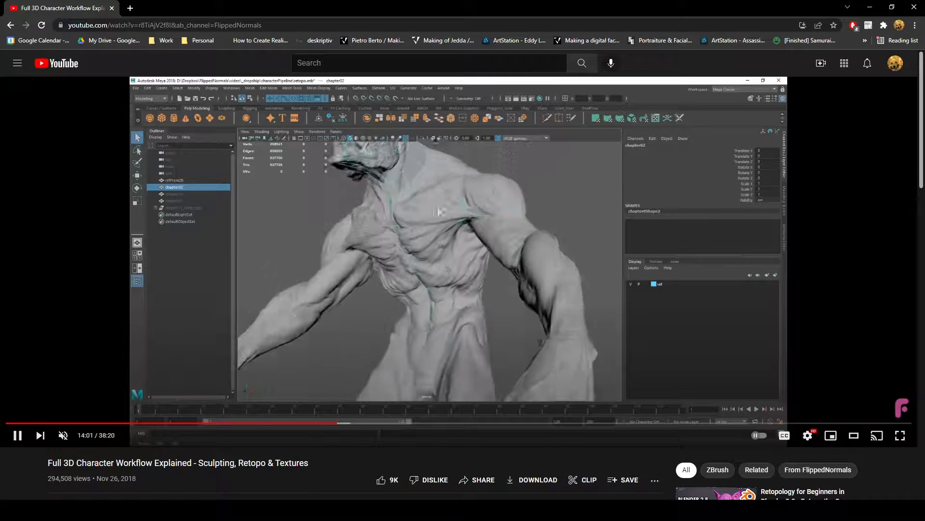
pyautogui.click(354, 423)
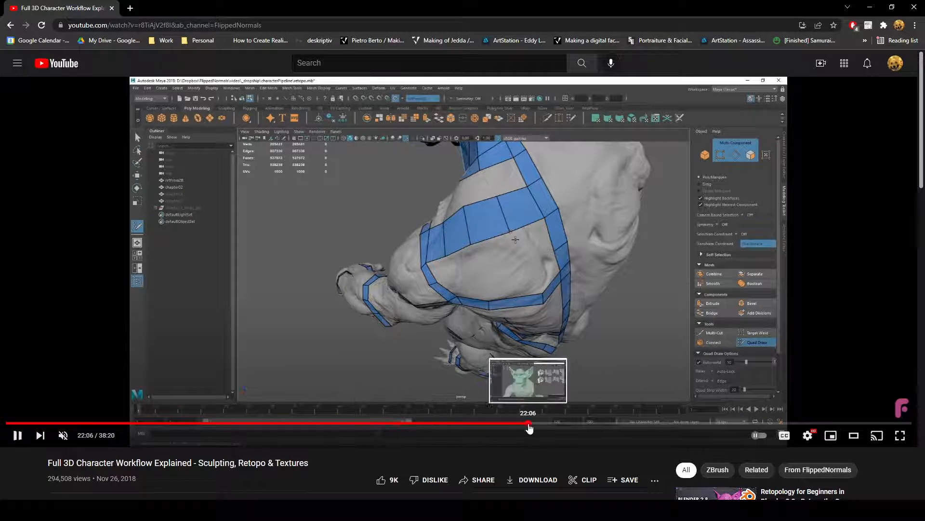
pyautogui.click(472, 424)
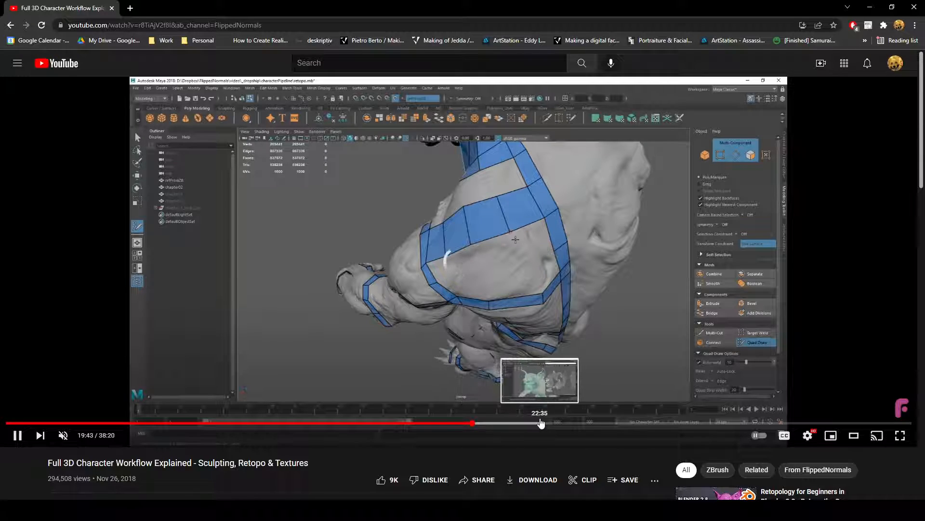
pyautogui.click(539, 424)
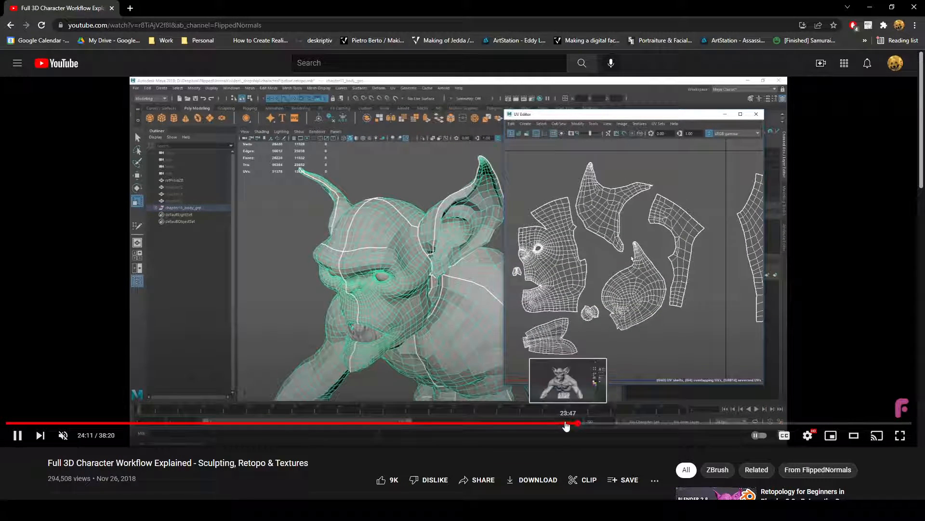
pyautogui.click(578, 424)
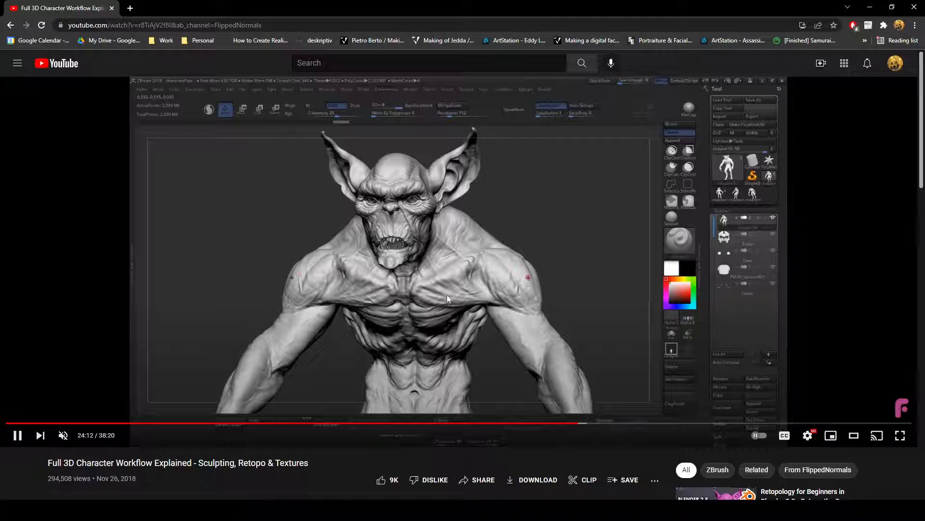
pyautogui.click(554, 424)
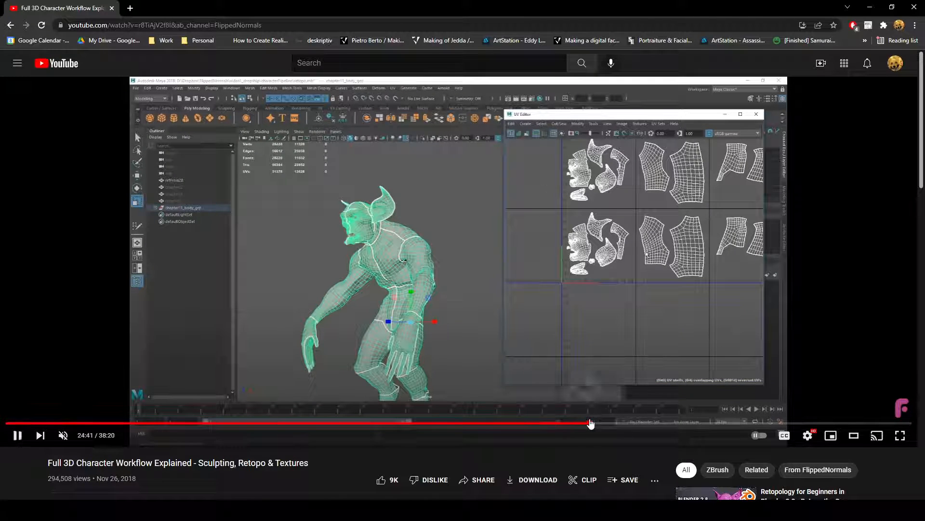
pyautogui.click(591, 424)
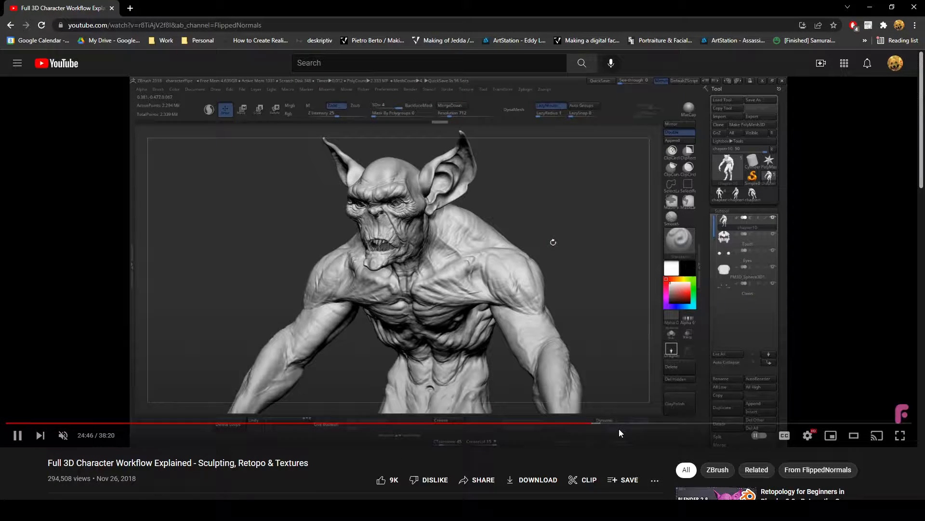
# Skip ahead through the Substance Painter texturing section to the character's final look near 36:27.
pyautogui.moveTo(619, 424); pyautogui.dragTo(639, 427)
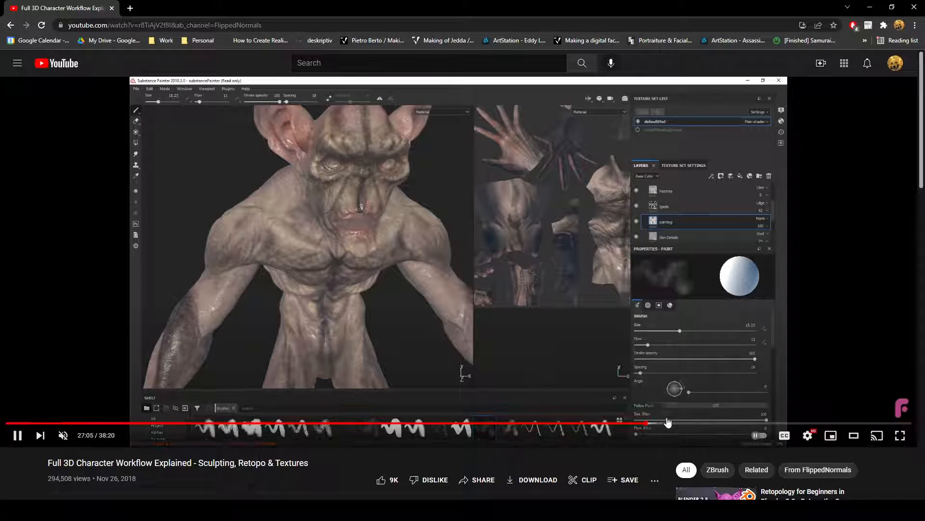
pyautogui.click(721, 423)
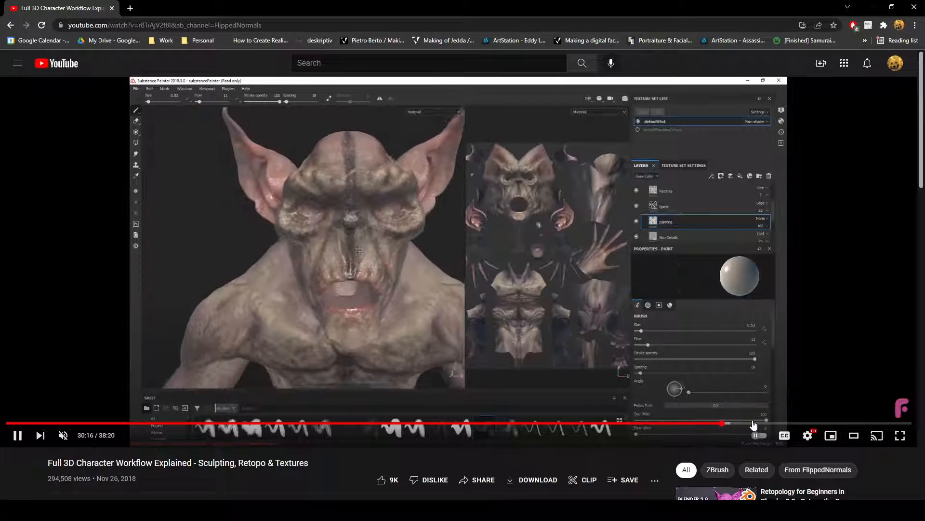
pyautogui.click(818, 422)
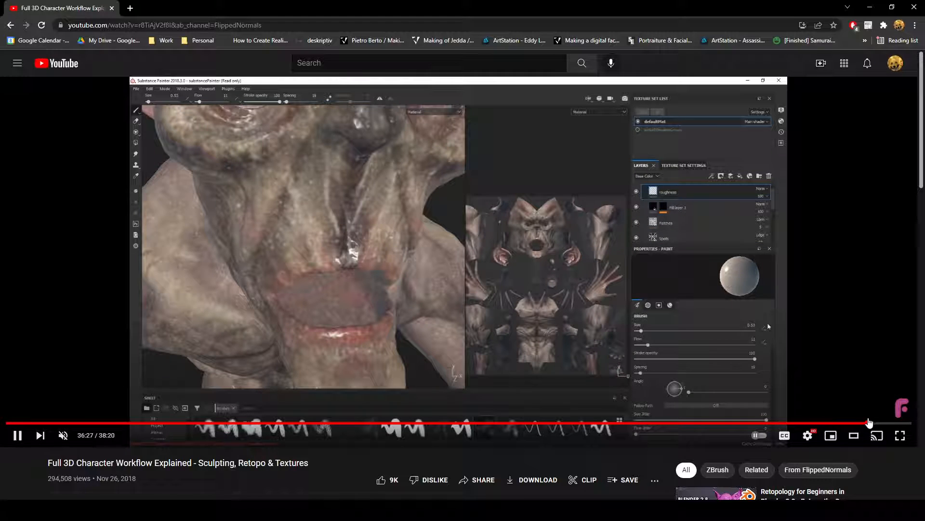
pyautogui.click(868, 423)
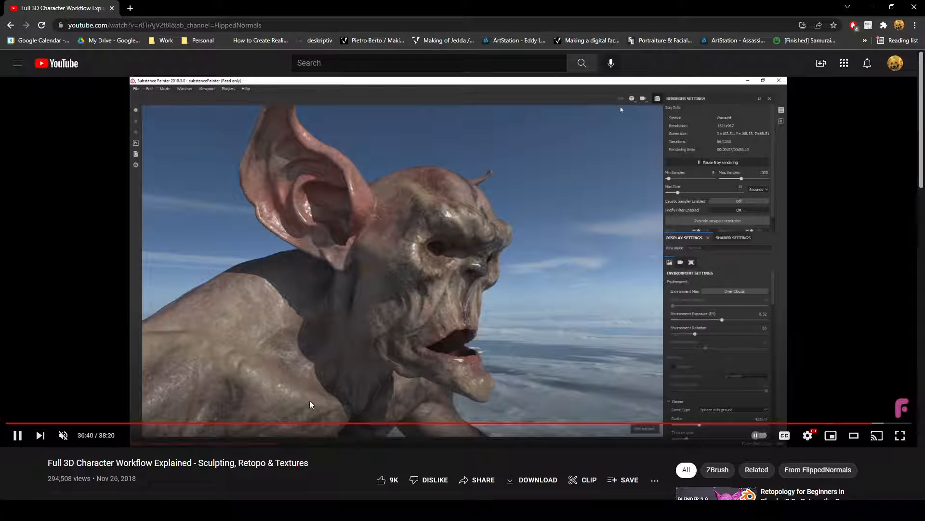
# Jump back through the UV and retopologised mesh sections to the early ZBrush sculpt and the finished sculpt near 10:26.
pyautogui.moveTo(713, 424); pyautogui.dragTo(497, 425)
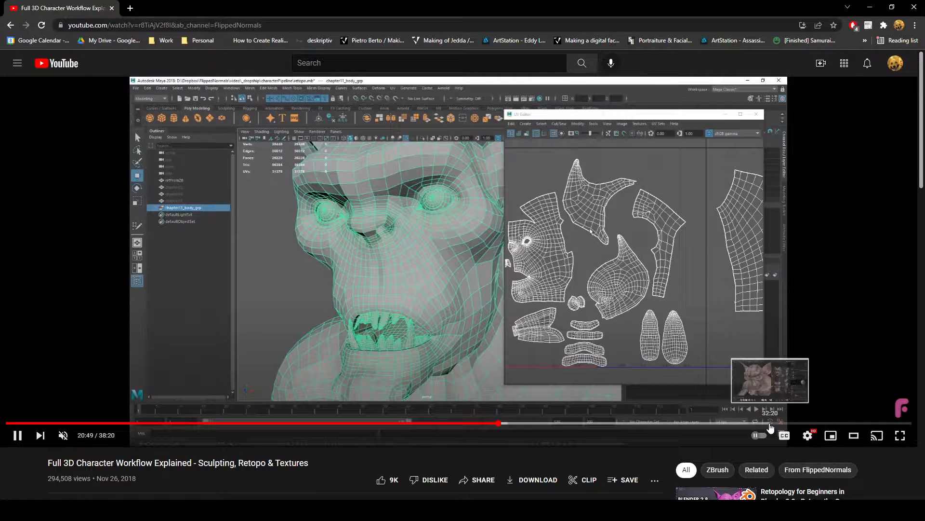
pyautogui.click(771, 422)
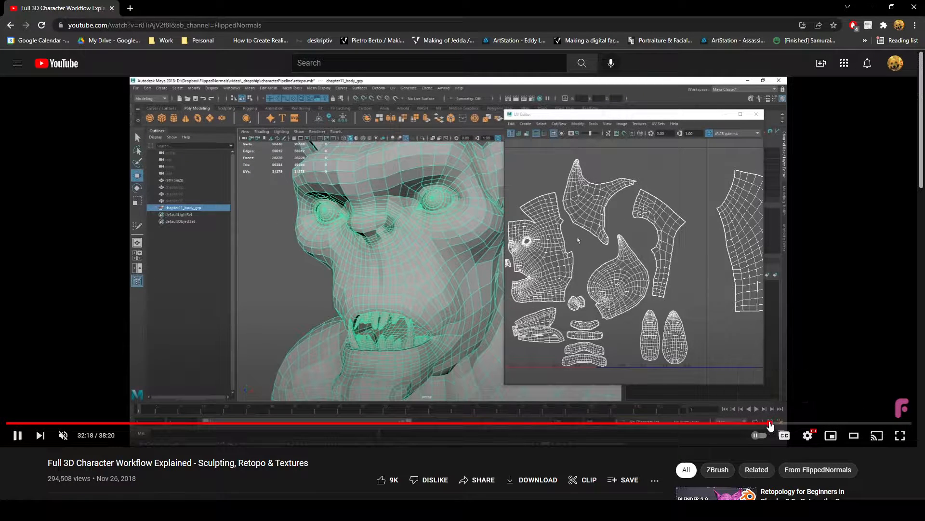
pyautogui.click(439, 423)
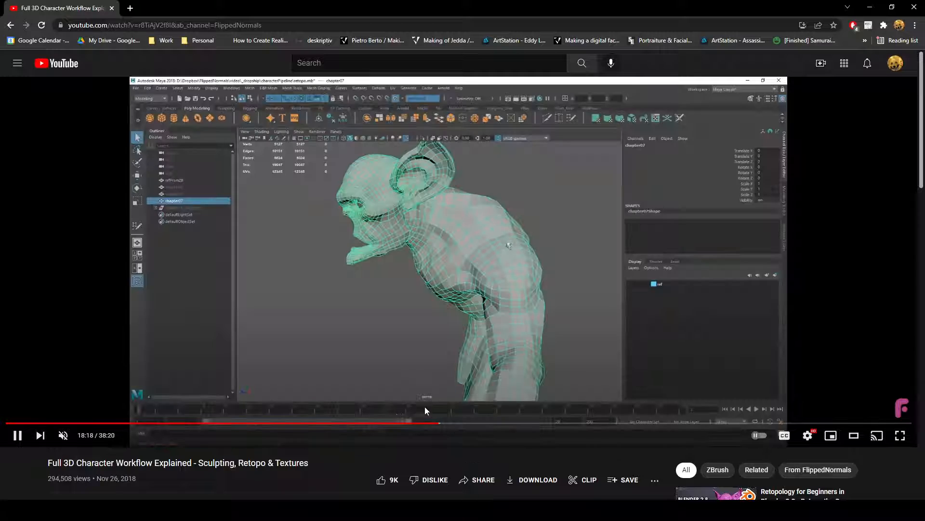
pyautogui.click(111, 423)
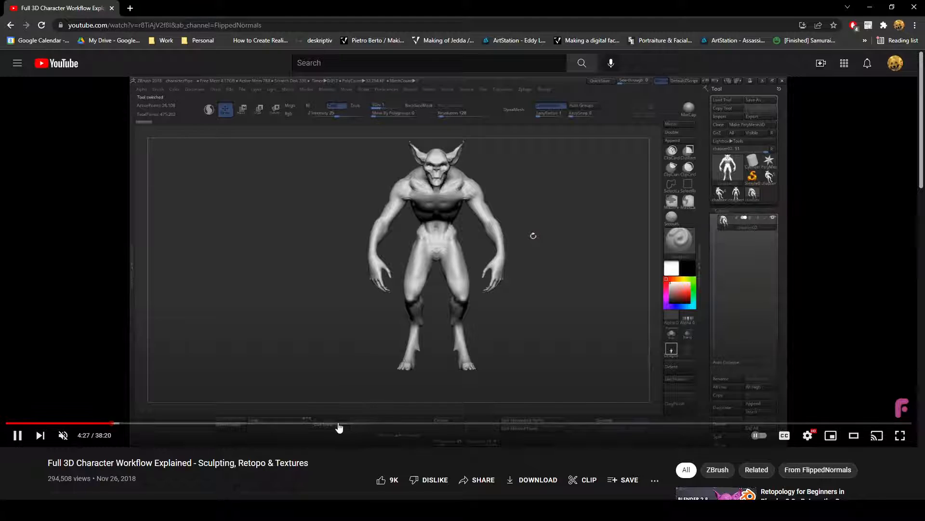
pyautogui.click(371, 423)
pyautogui.click(254, 423)
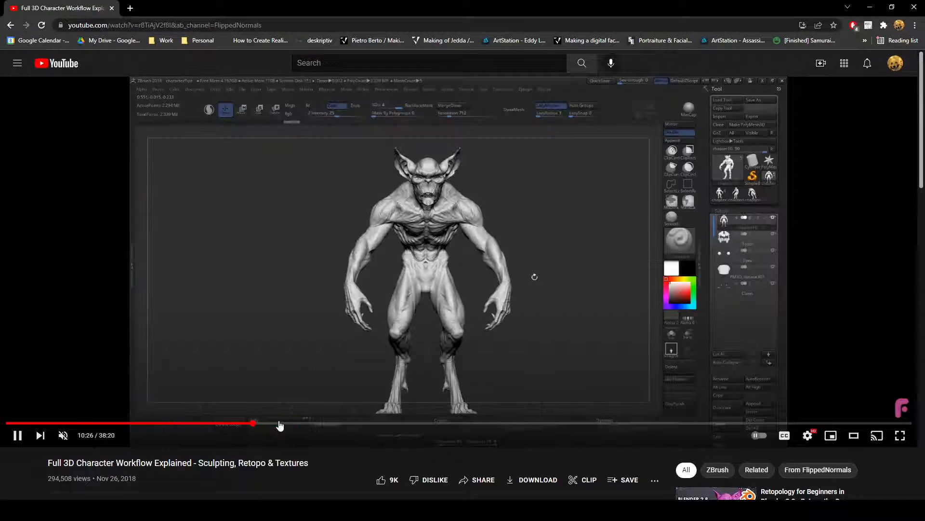
# Review the workflow order again: Quad Draw retopology near 14:47, UV layout near 22:05, and the ZBrush detail mesh near 24:30.
pyautogui.click(353, 424)
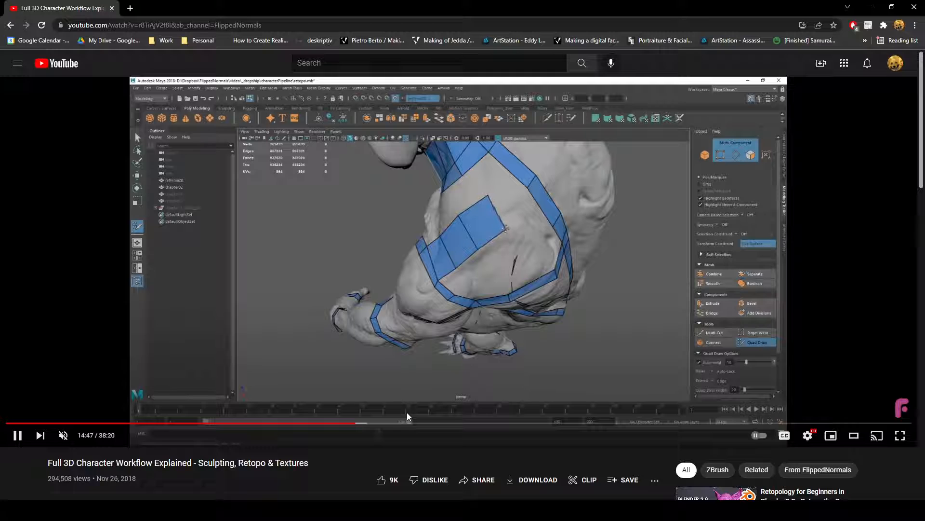
pyautogui.click(527, 423)
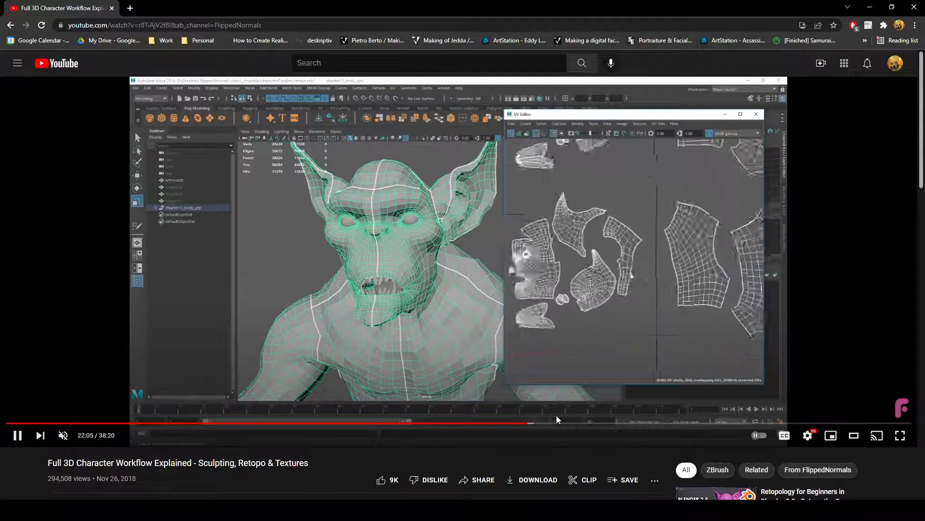
pyautogui.click(585, 423)
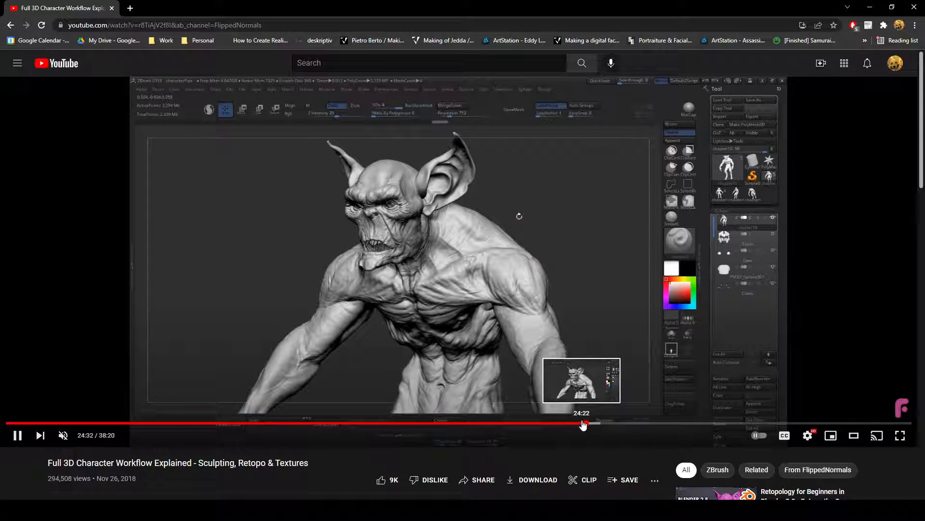
pyautogui.click(584, 423)
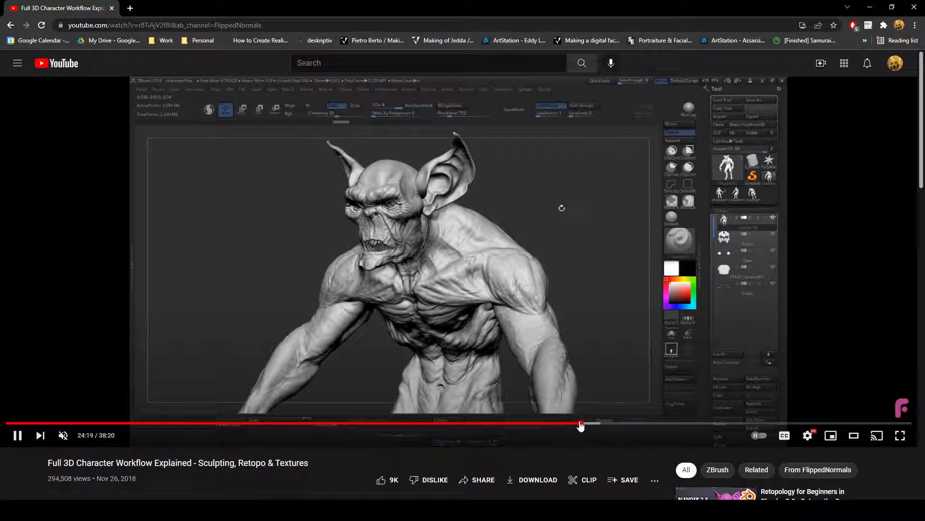
pyautogui.click(585, 423)
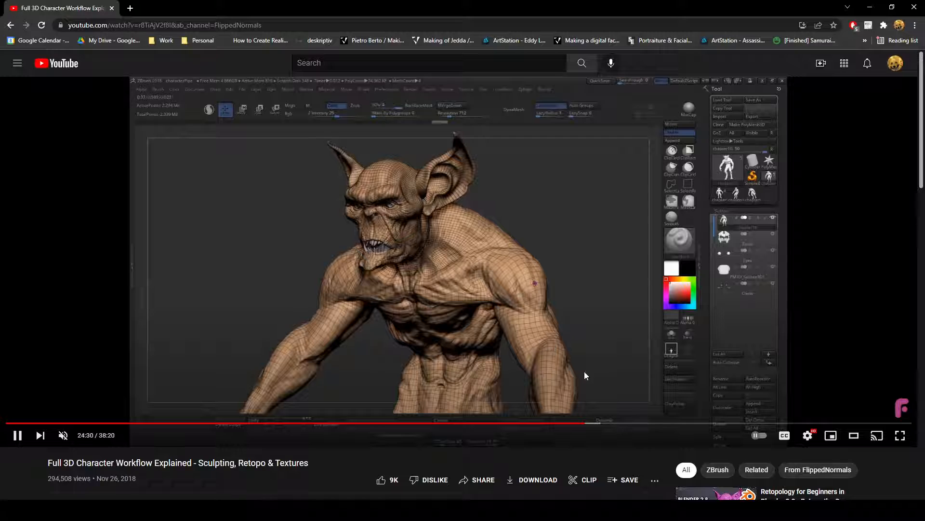
# Move the video on from the detailed ZBrush sculpt to the Substance Painter texture painting section.
pyautogui.click(596, 423)
pyautogui.click(607, 424)
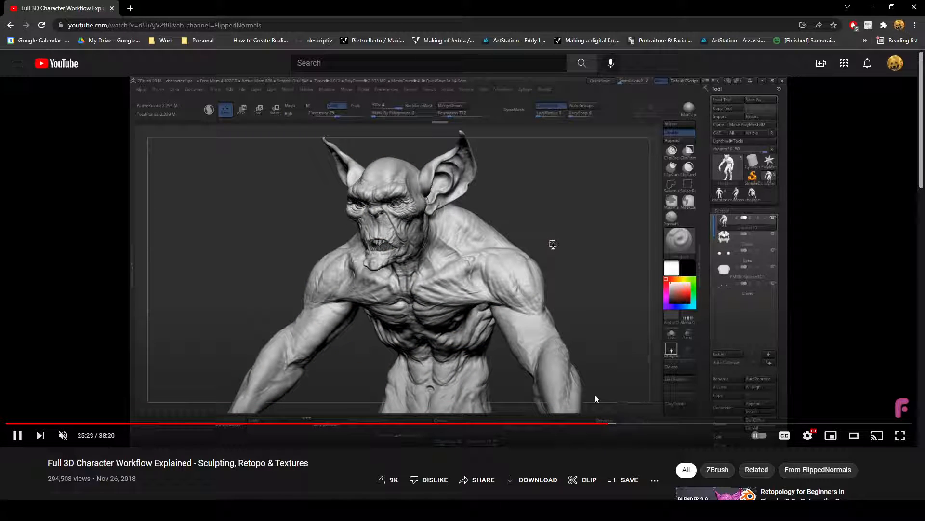
pyautogui.click(628, 423)
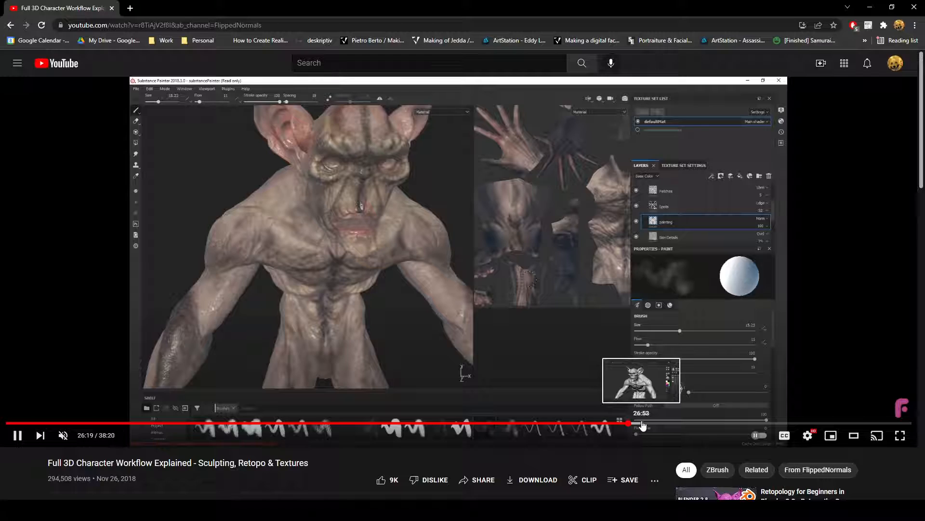
pyautogui.click(643, 424)
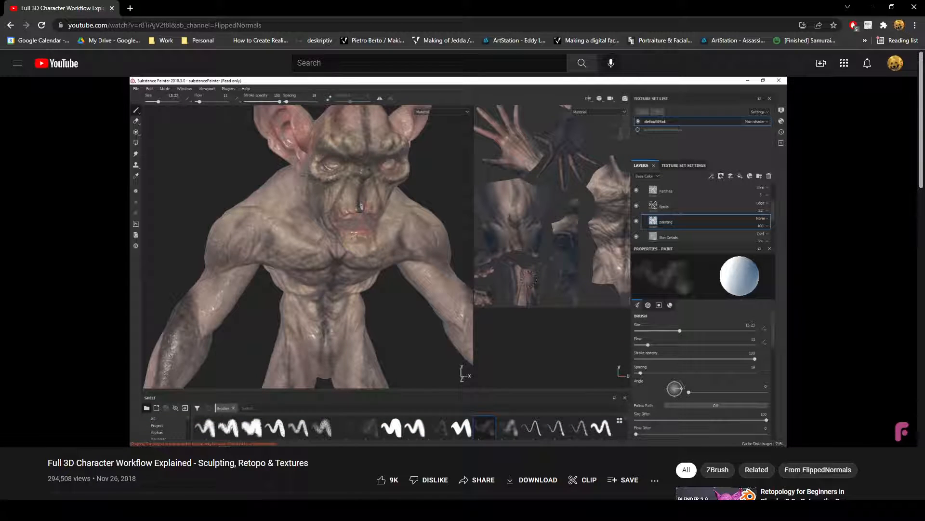
# Switch to ZBrush, turn off Solo, and open the posed character tool with its facePosed subtool selected.
pyautogui.hotkey('alt', 'Tab')
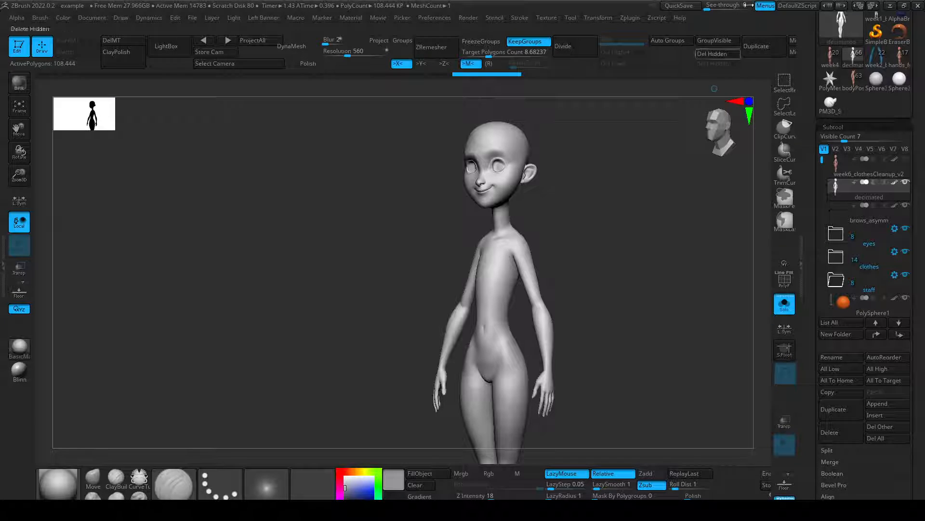
pyautogui.click(784, 304)
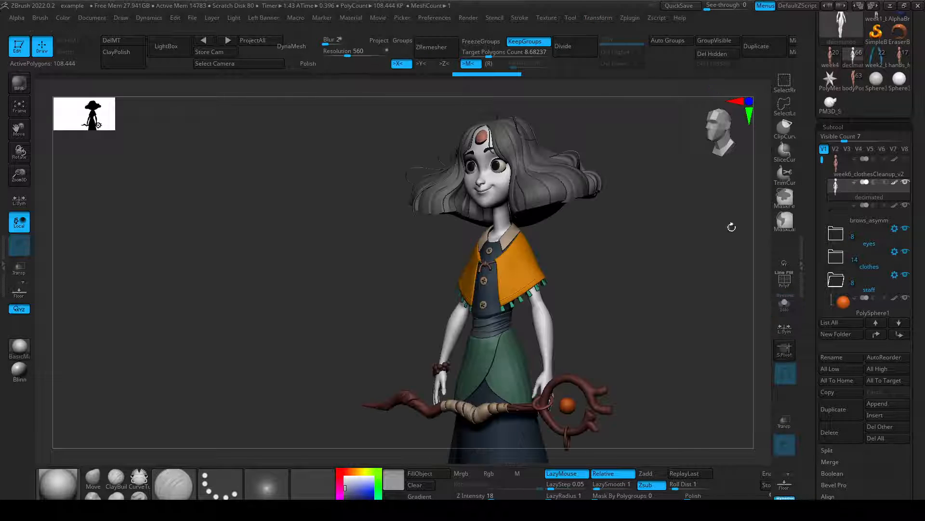
pyautogui.click(853, 80)
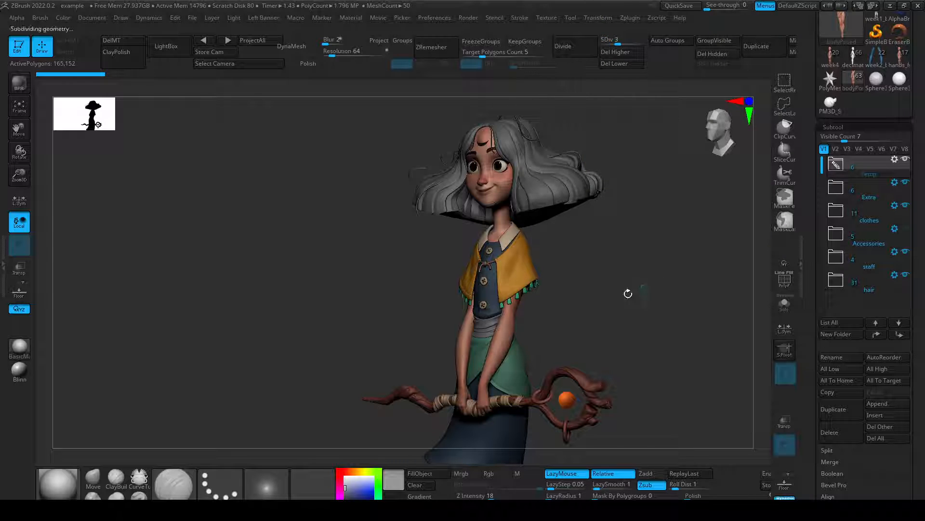
pyautogui.moveTo(613, 289); pyautogui.dragTo(623, 302)
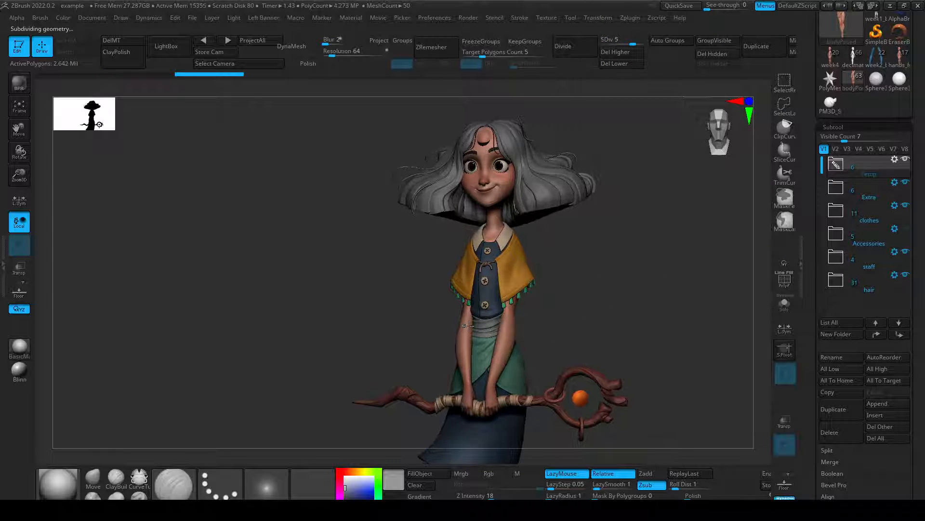
pyautogui.keyDown('alt'); pyautogui.click(502, 207); pyautogui.keyUp('alt')
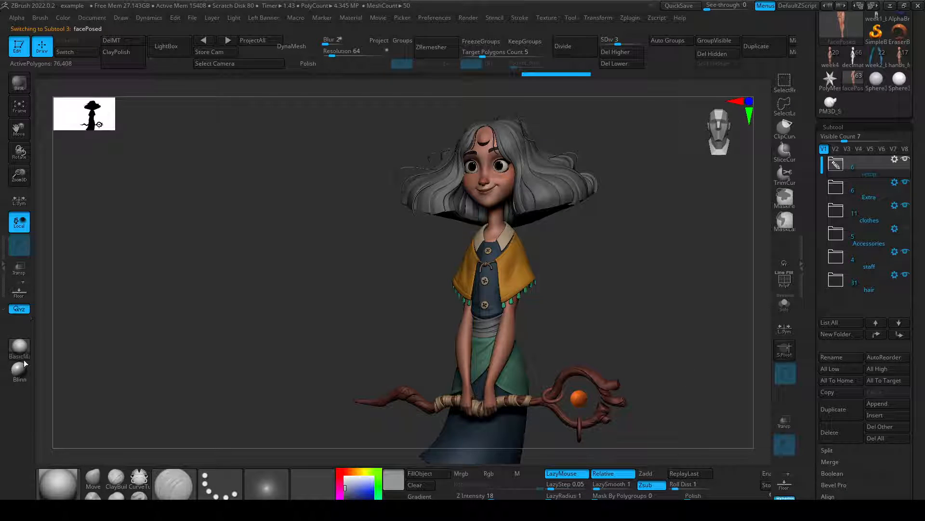
# Preview the posed character with the zbro_Paint material and view its head and upper body up close.
pyautogui.moveTo(16, 350)
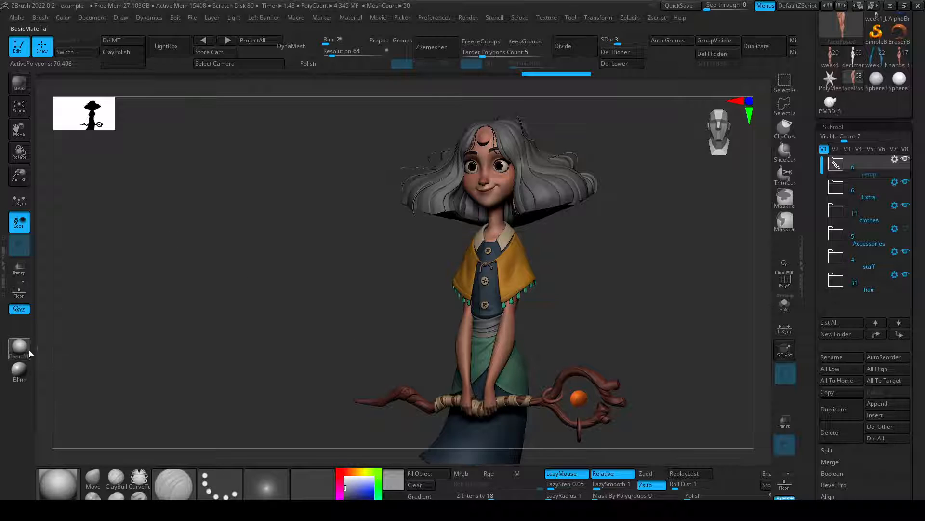
pyautogui.moveTo(63, 495)
pyautogui.click(61, 486)
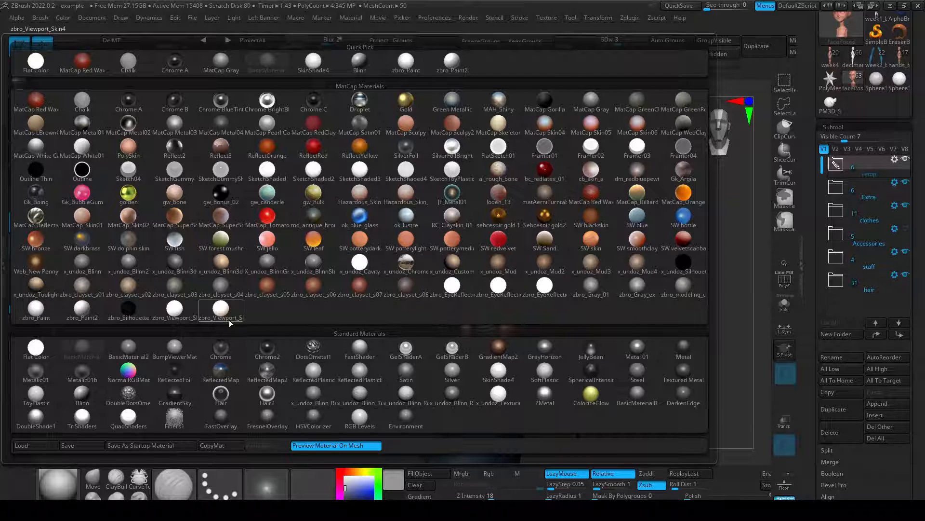
pyautogui.moveTo(100, 315)
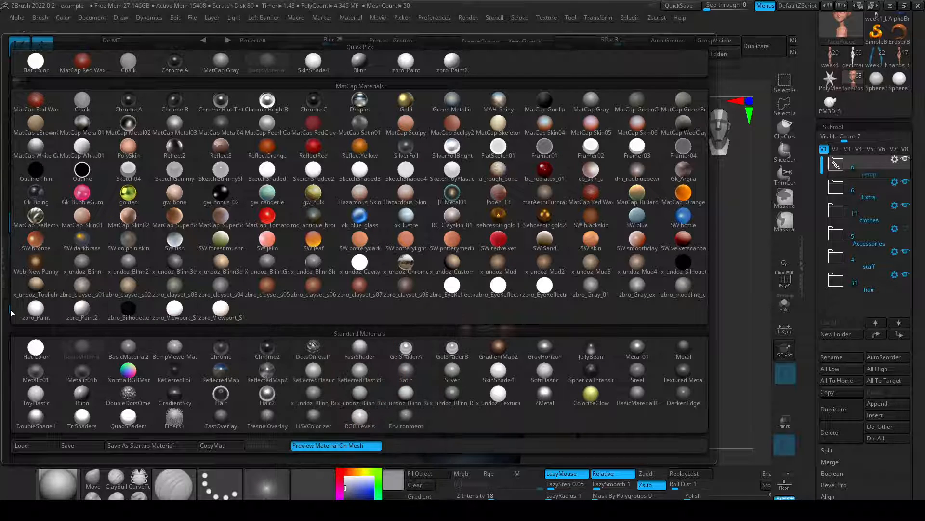
pyautogui.click(36, 313)
pyautogui.moveTo(296, 239); pyautogui.dragTo(544, 342)
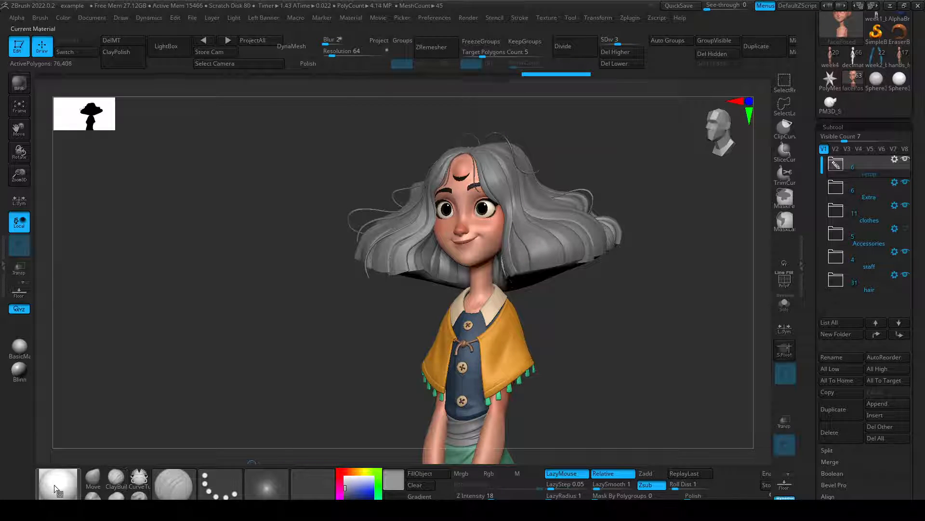
# Compare the posed character's shading under BasicMaterial and zbro_Paint2.
pyautogui.click(20, 346)
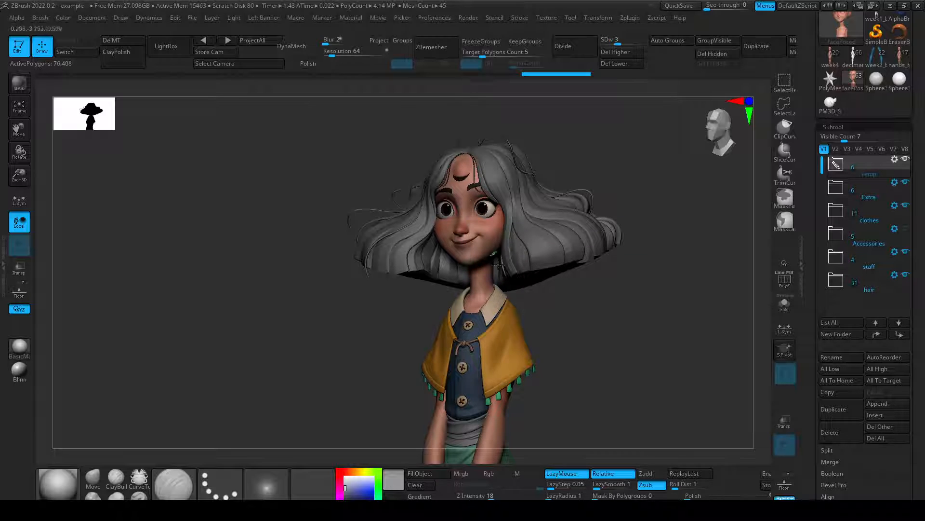
pyautogui.click(76, 491)
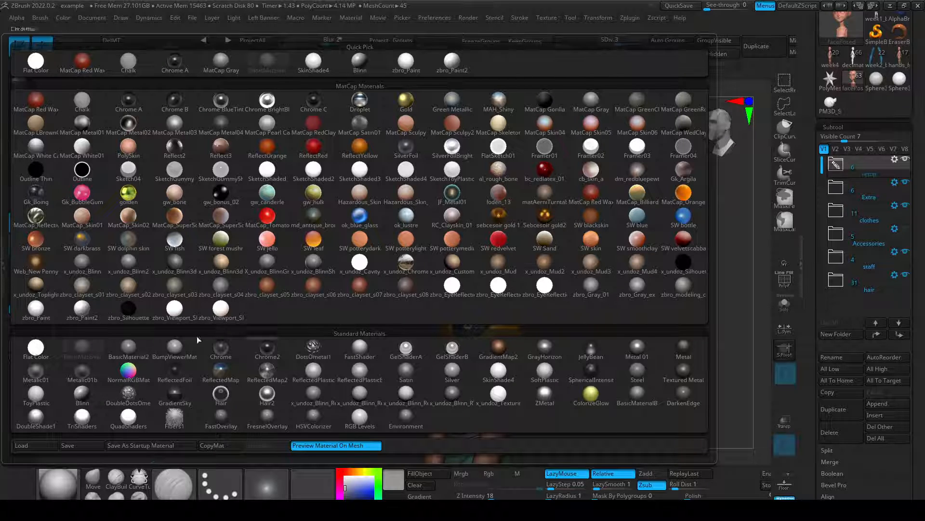
pyautogui.click(87, 311)
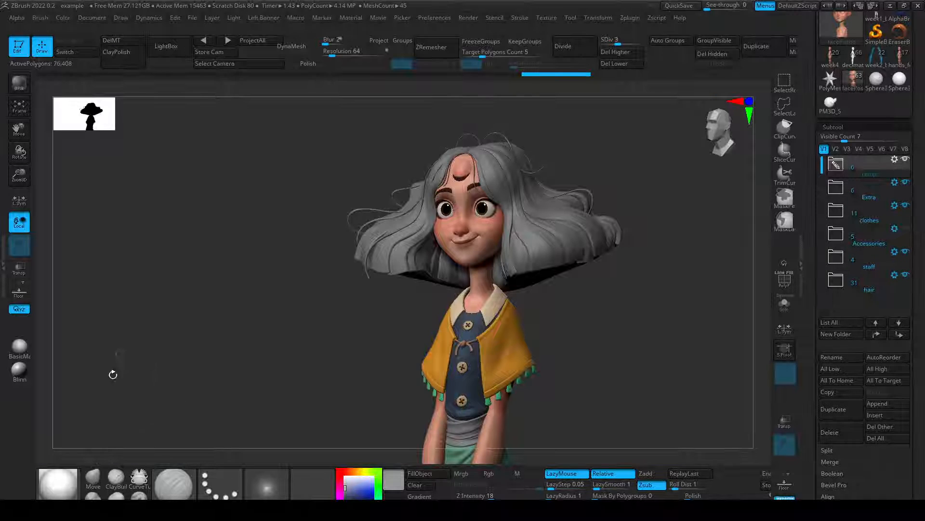
pyautogui.click(55, 487)
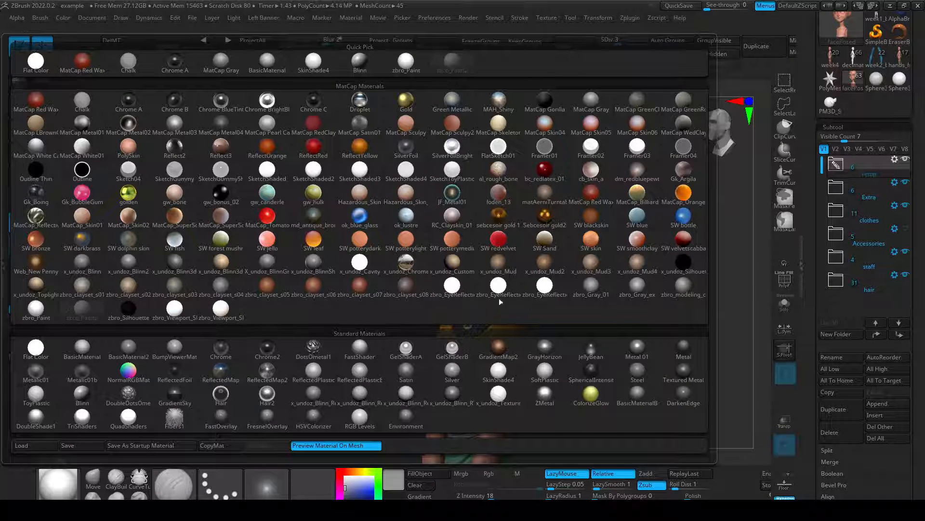
pyautogui.click(53, 317)
# Assign zbro_Paint and zbro_Paint2 to the two quick material slots.
pyautogui.click(24, 359)
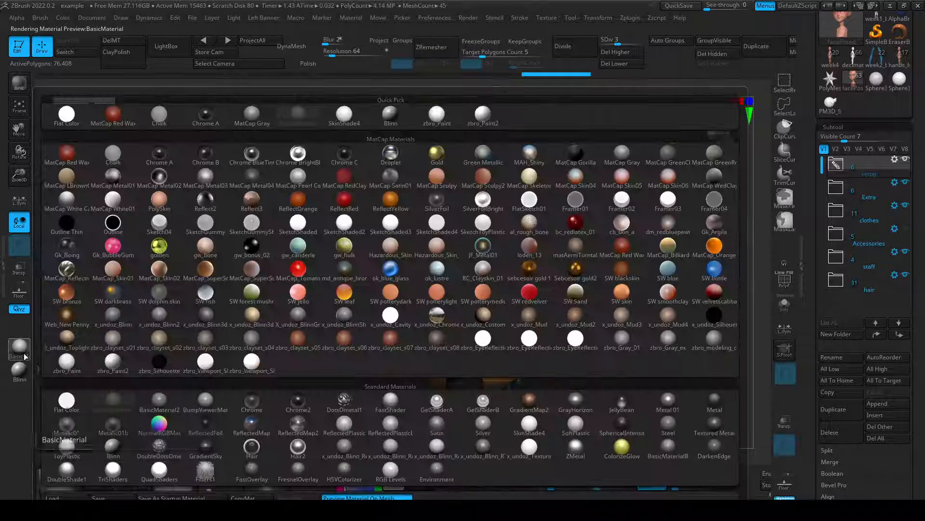
pyautogui.click(68, 365)
pyautogui.click(18, 378)
pyautogui.click(19, 378)
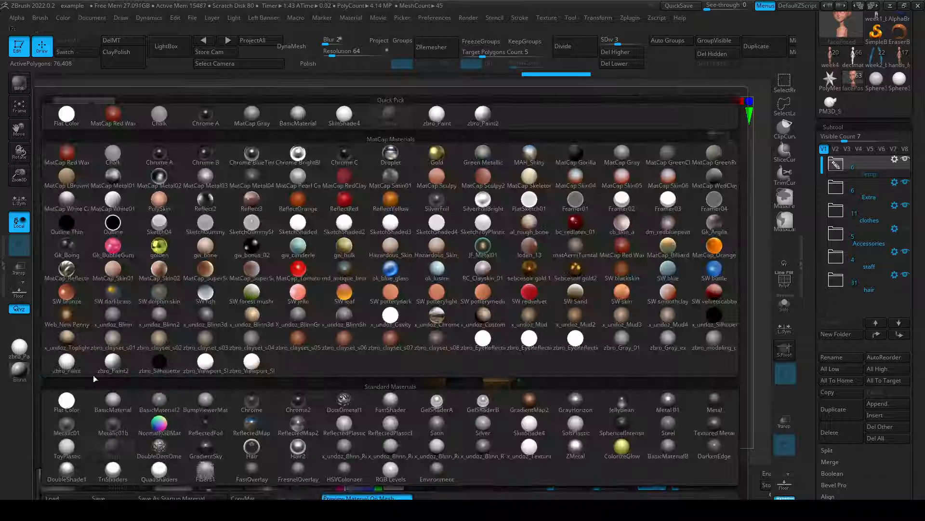
pyautogui.click(97, 364)
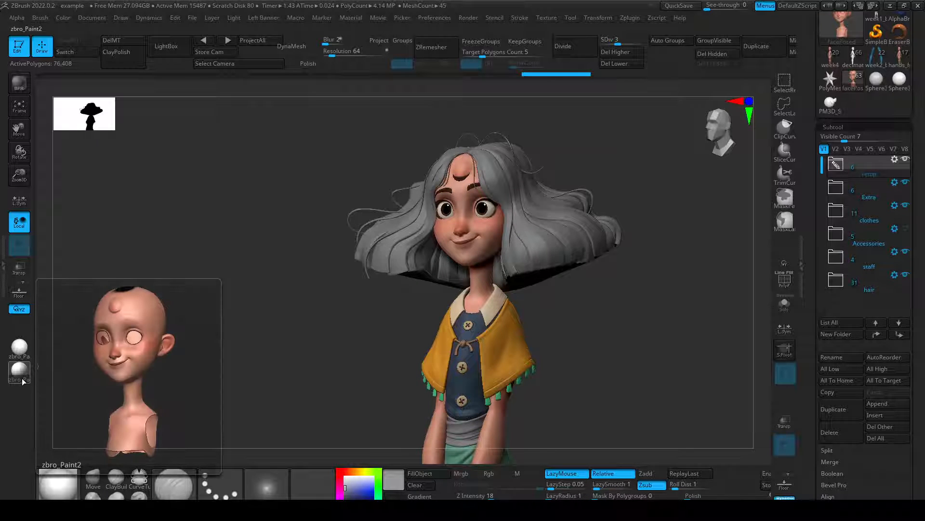
# Compare zbro_Paint and zbro_Paint2 on the posed character, examining the upper body and the full figure with the staff.
pyautogui.click(13, 355)
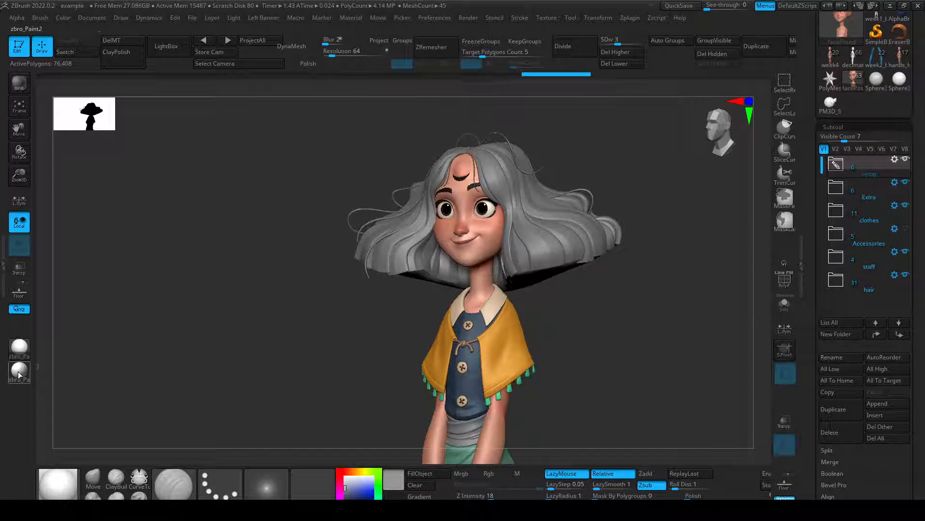
pyautogui.moveTo(28, 369)
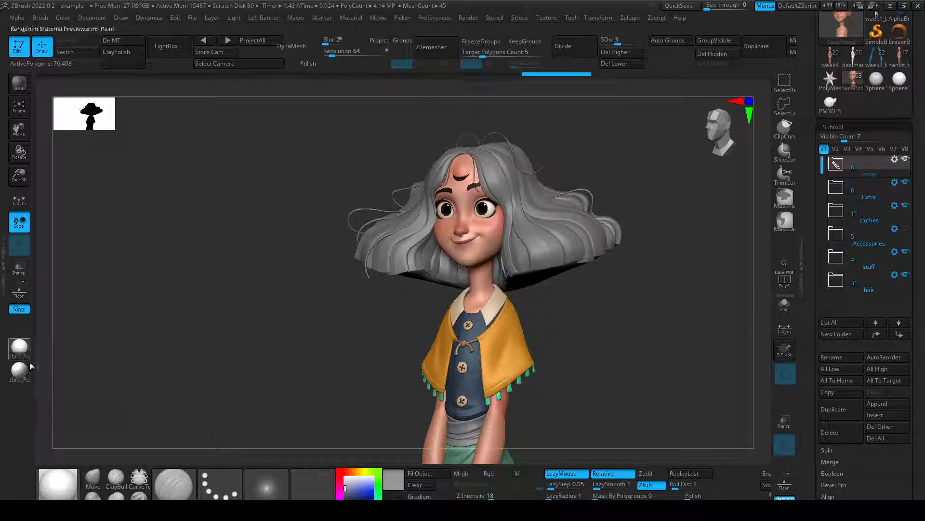
pyautogui.moveTo(183, 347); pyautogui.dragTo(196, 349)
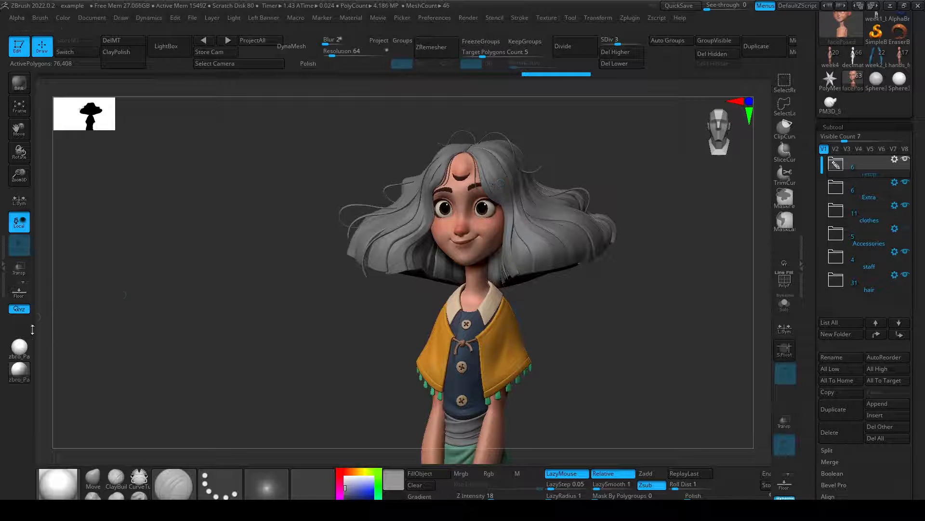
pyautogui.moveTo(217, 355); pyautogui.dragTo(391, 273)
pyautogui.keyDown('shift'); pyautogui.moveTo(385, 362); pyautogui.dragTo(386, 361); pyautogui.keyUp('shift')
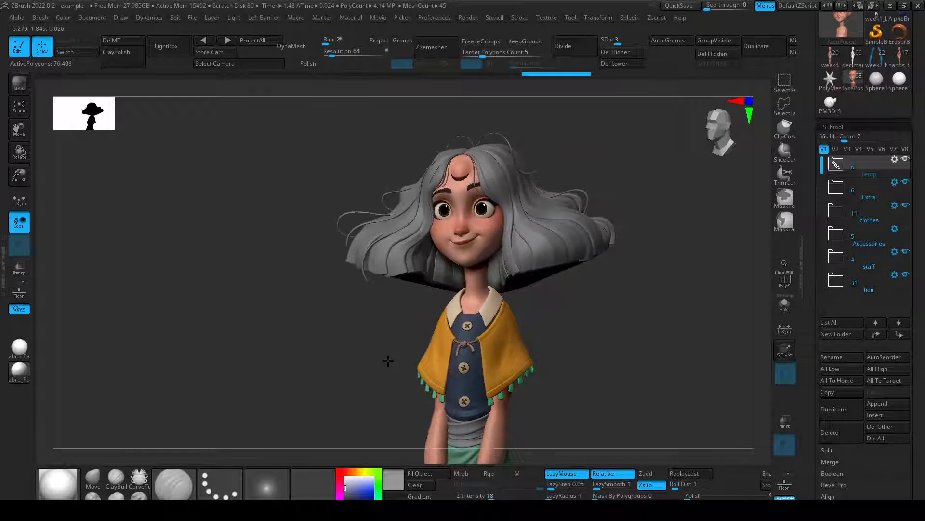
pyautogui.keyDown('alt'); pyautogui.moveTo(626, 361); pyautogui.dragTo(594, 361); pyautogui.keyUp('alt')
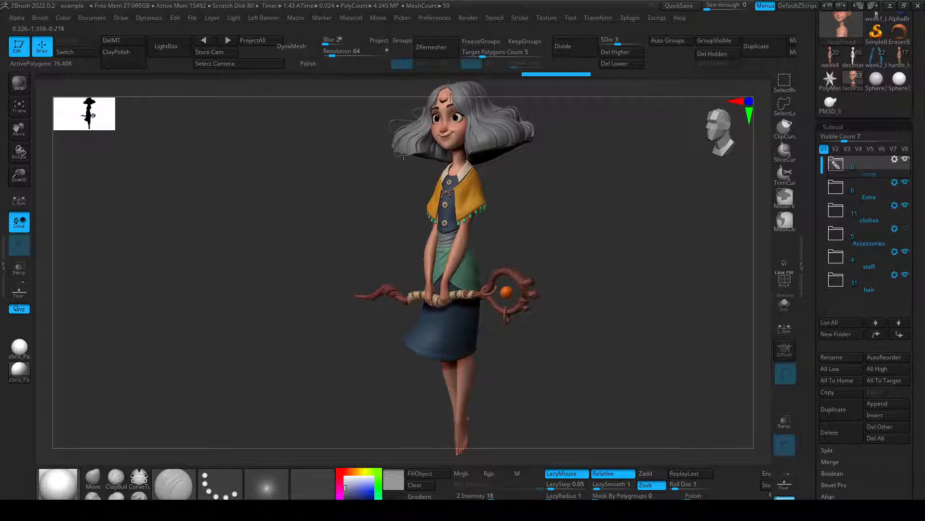
pyautogui.moveTo(575, 219); pyautogui.dragTo(596, 281)
pyautogui.moveTo(620, 345); pyautogui.dragTo(621, 323)
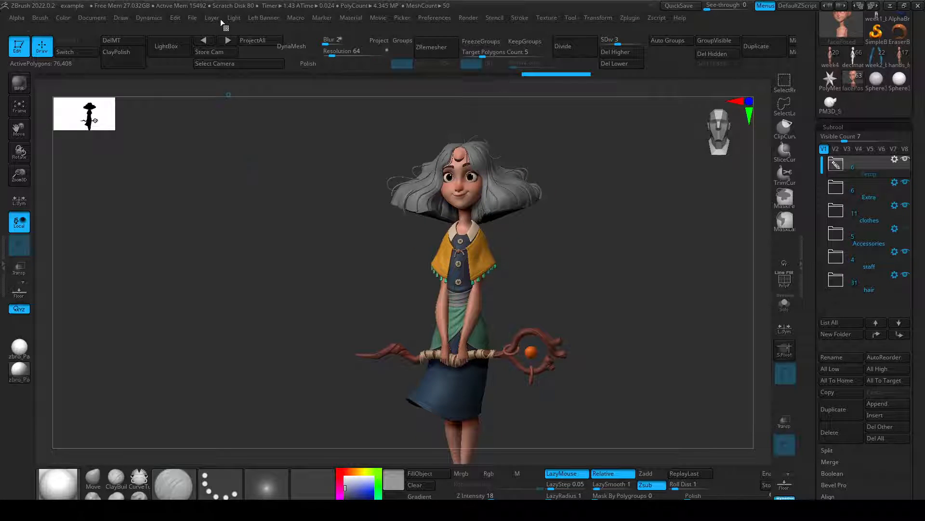
# Shift the main light's placement slightly and apply the MatCap Red Wax material to test how it responds to lighting.
pyautogui.moveTo(227, 19)
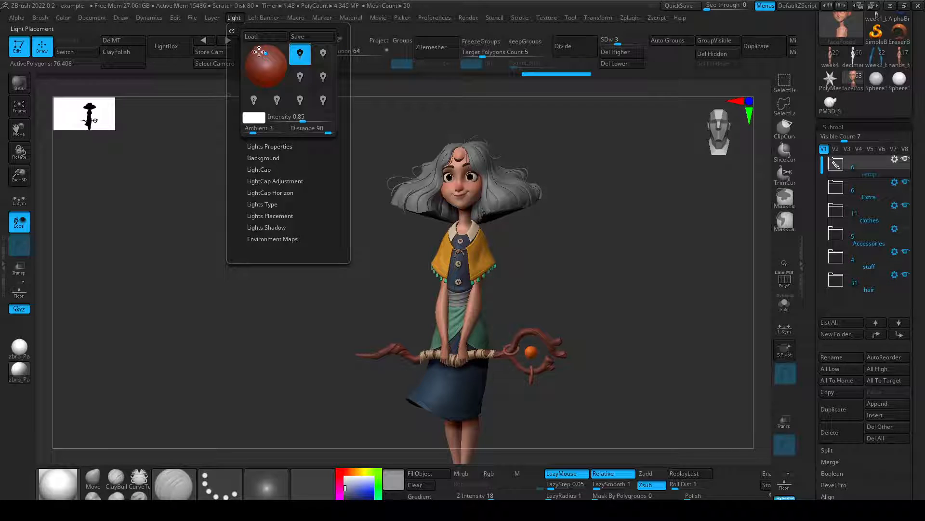
pyautogui.moveTo(259, 51)
pyautogui.mouseDown()
pyautogui.moveTo(263, 59)
pyautogui.moveTo(251, 54)
pyautogui.mouseUp()
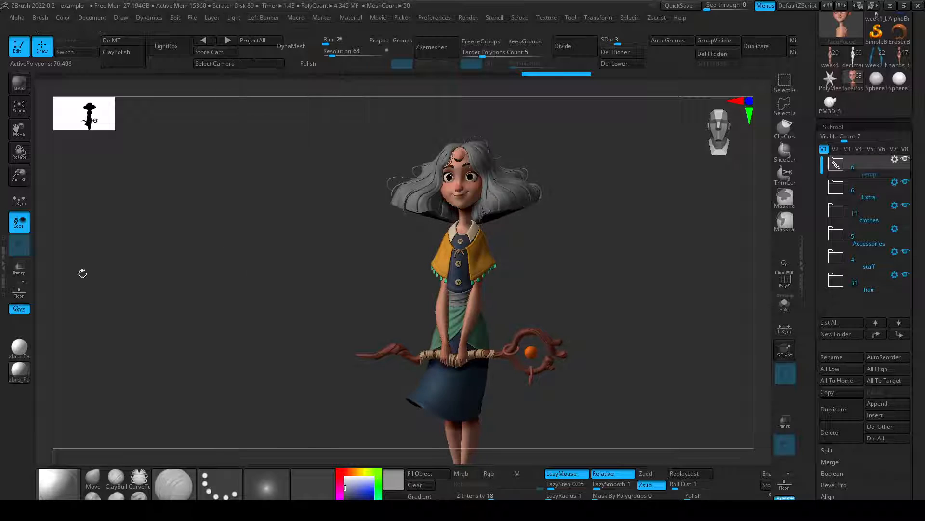
pyautogui.click(33, 371)
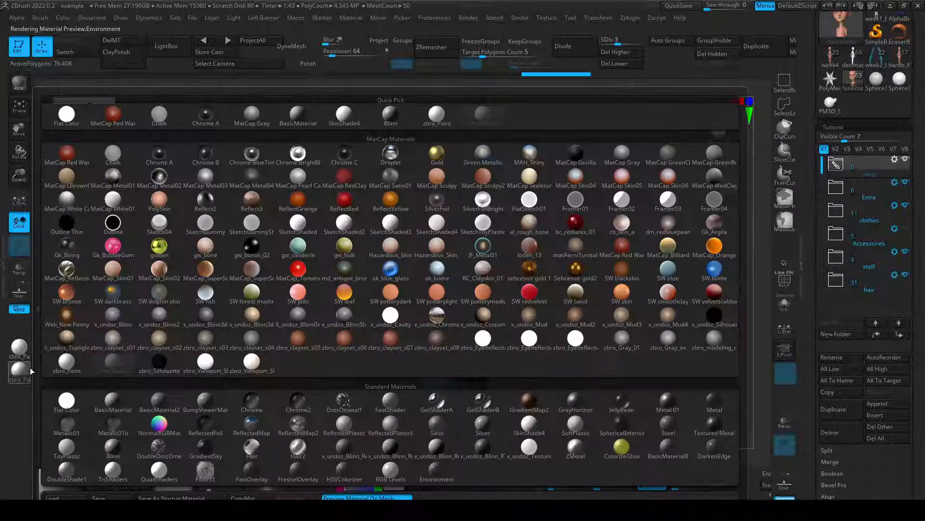
pyautogui.click(76, 157)
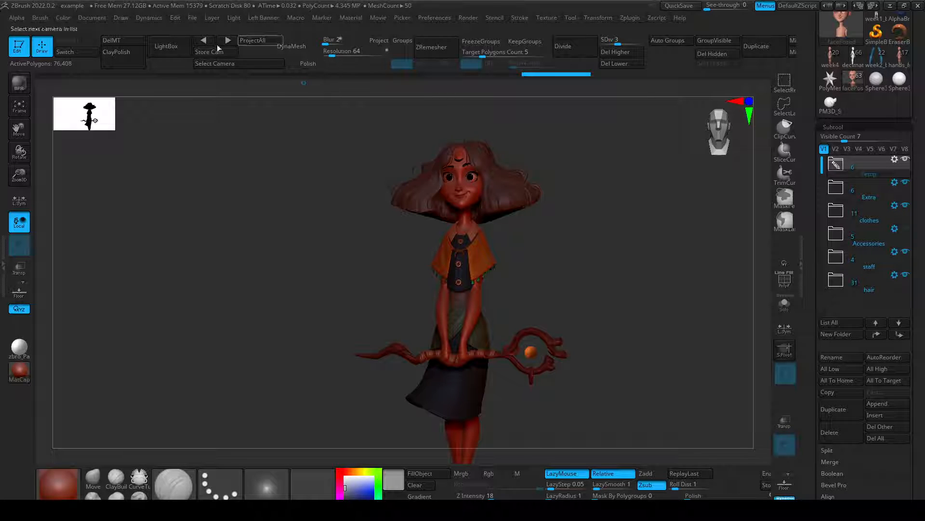
pyautogui.click(236, 18)
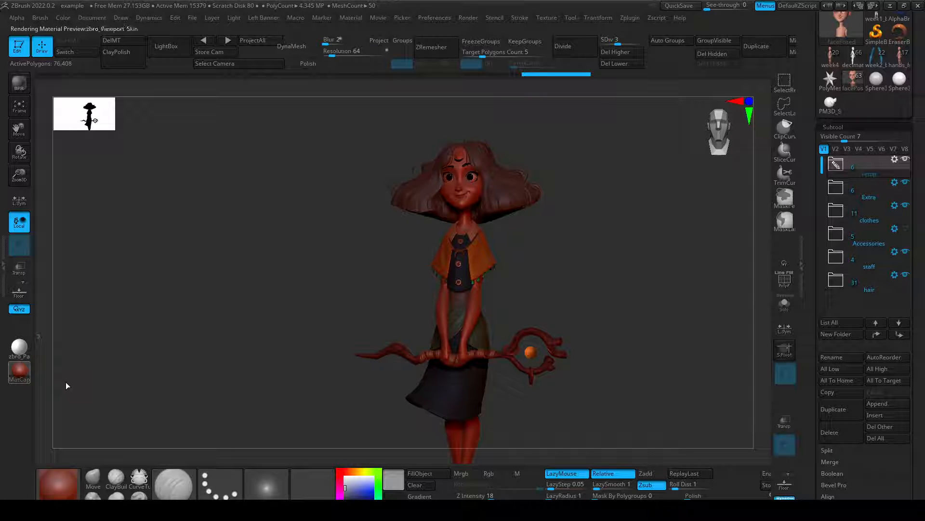
# Switch the character to a basic standard material, adjust the light, and preview a BPR render of the full figure.
pyautogui.press('m')
pyautogui.click(147, 404)
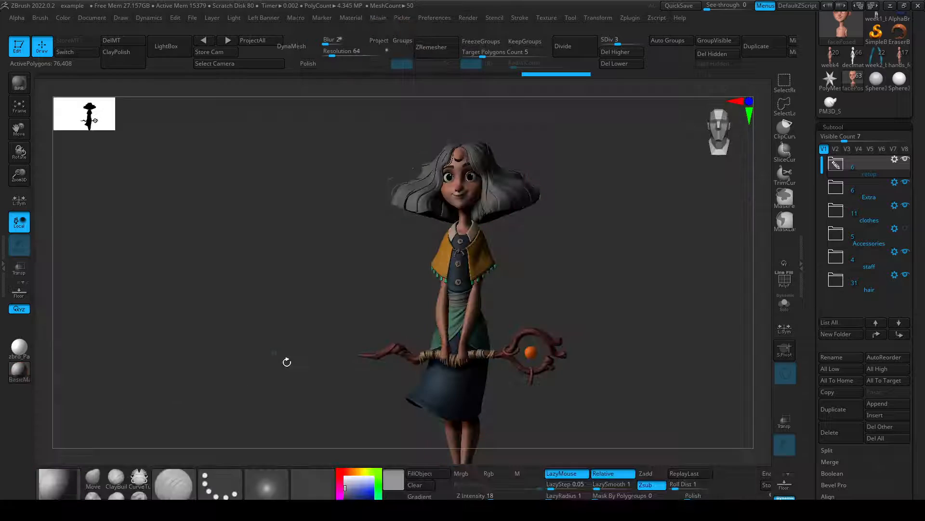
pyautogui.click(233, 18)
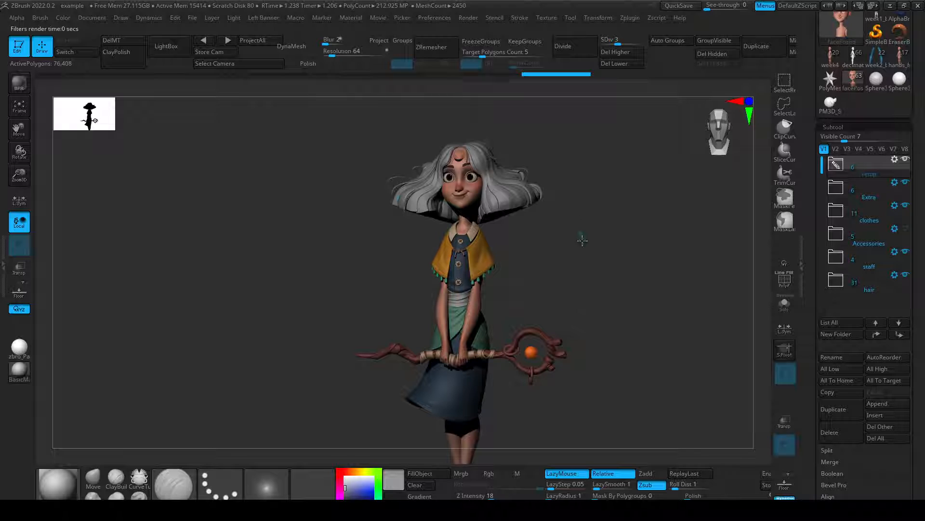
pyautogui.moveTo(583, 240); pyautogui.dragTo(496, 293)
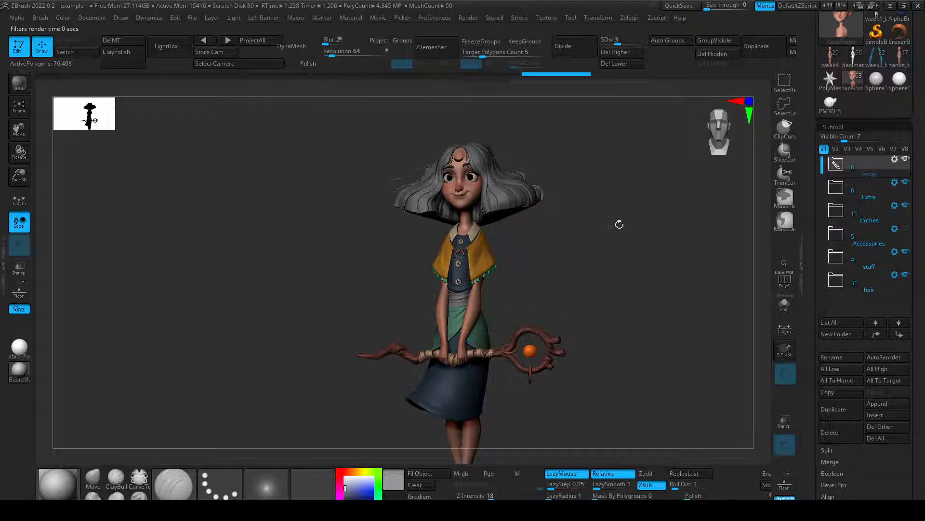
pyautogui.moveTo(620, 224)
pyautogui.mouseDown()
pyautogui.moveTo(611, 227)
pyautogui.moveTo(627, 230)
pyautogui.mouseUp()
pyautogui.moveTo(863, 236)
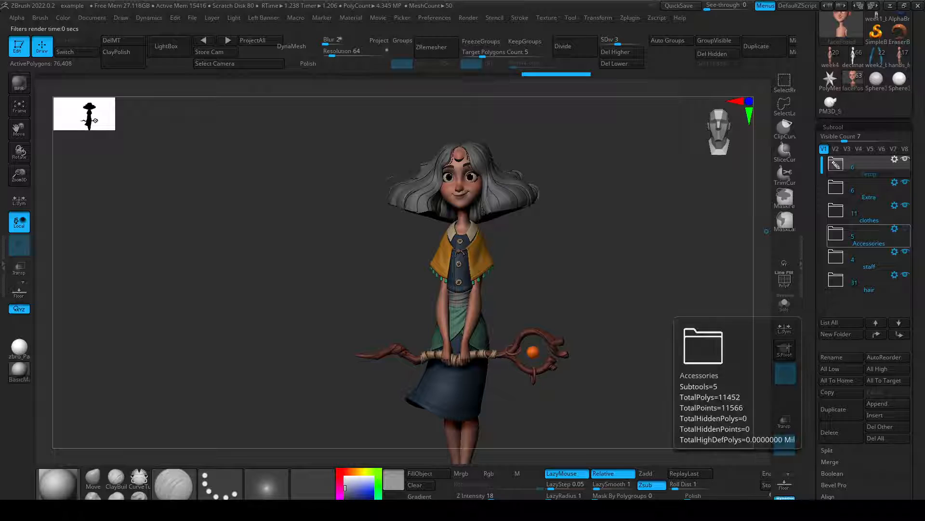